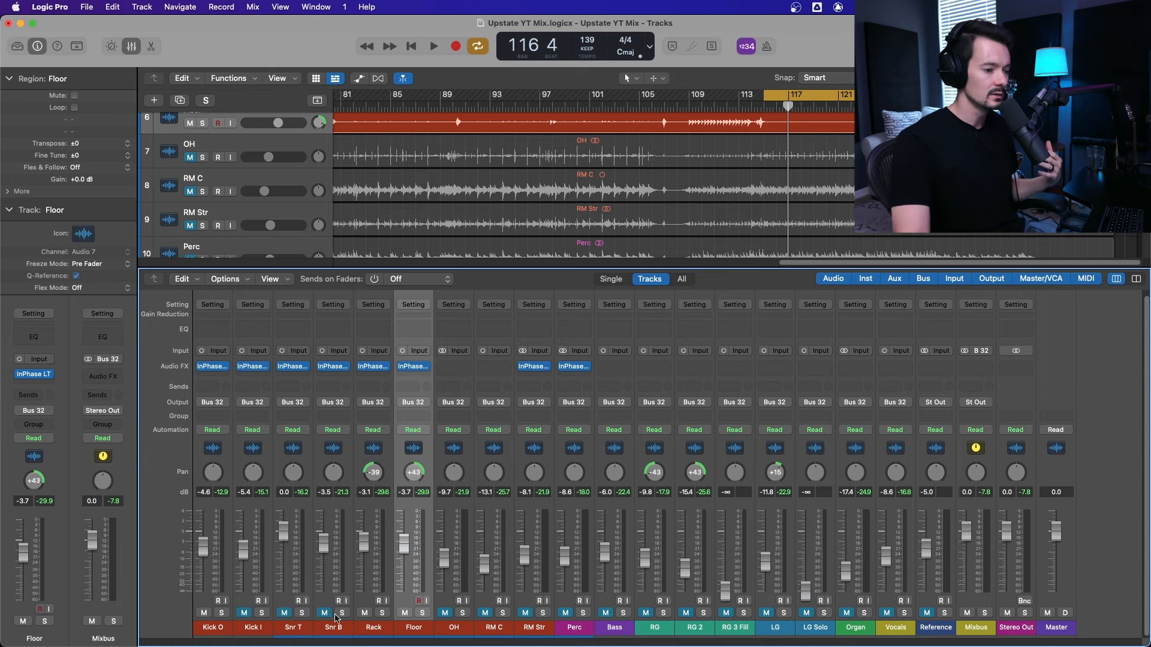
Step: Insert the mono SSLChannel EQ plug-in below InPhase on the Kick O track
click(214, 375)
mouse_move(228, 449)
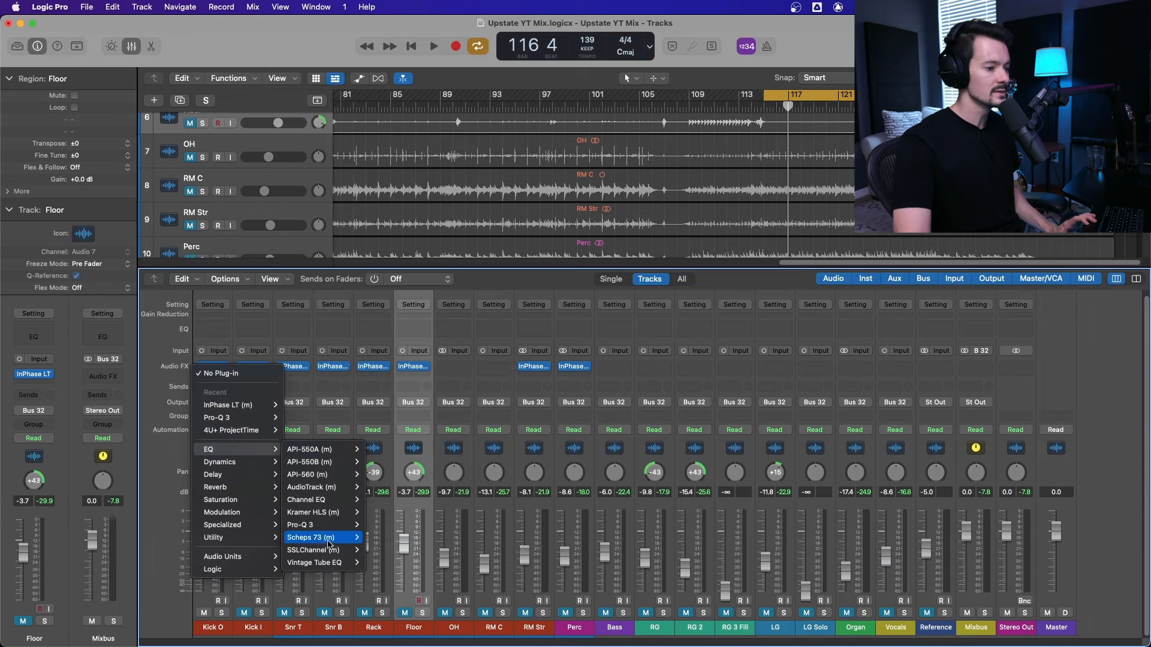
click(376, 550)
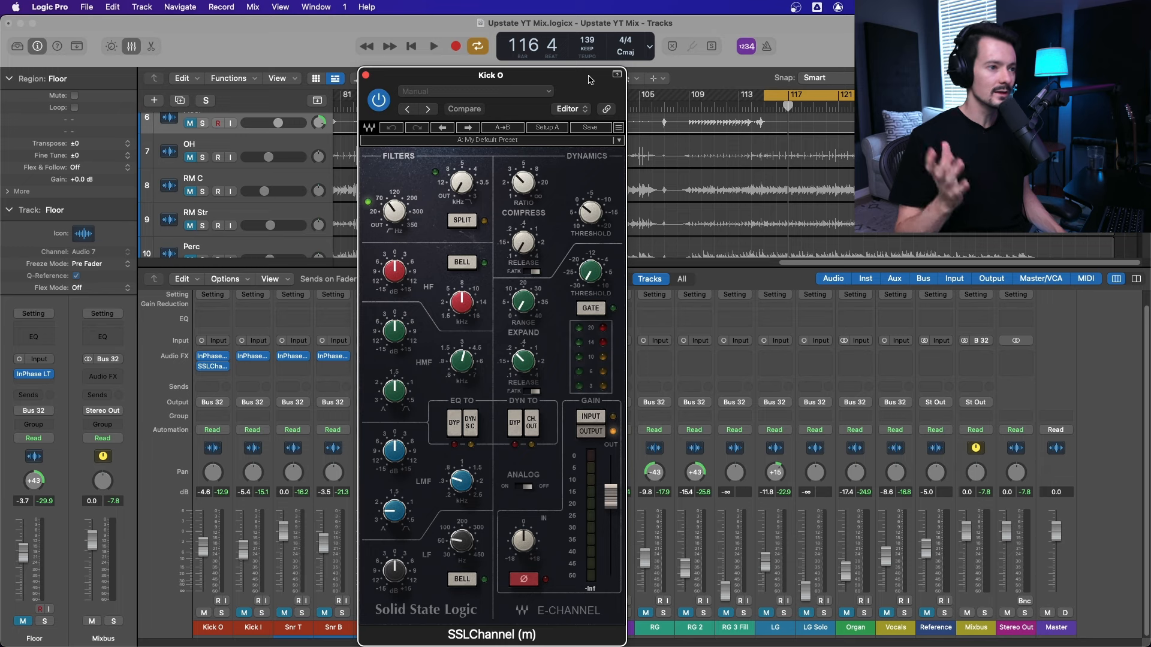
Step: Engage the high-pass filter on Kick O below 70 Hz and audition it during playback
mouse_move(395, 212)
mouse_down()
mouse_move(417, 226)
mouse_move(398, 205)
mouse_move(399, 178)
mouse_move(398, 202)
mouse_up()
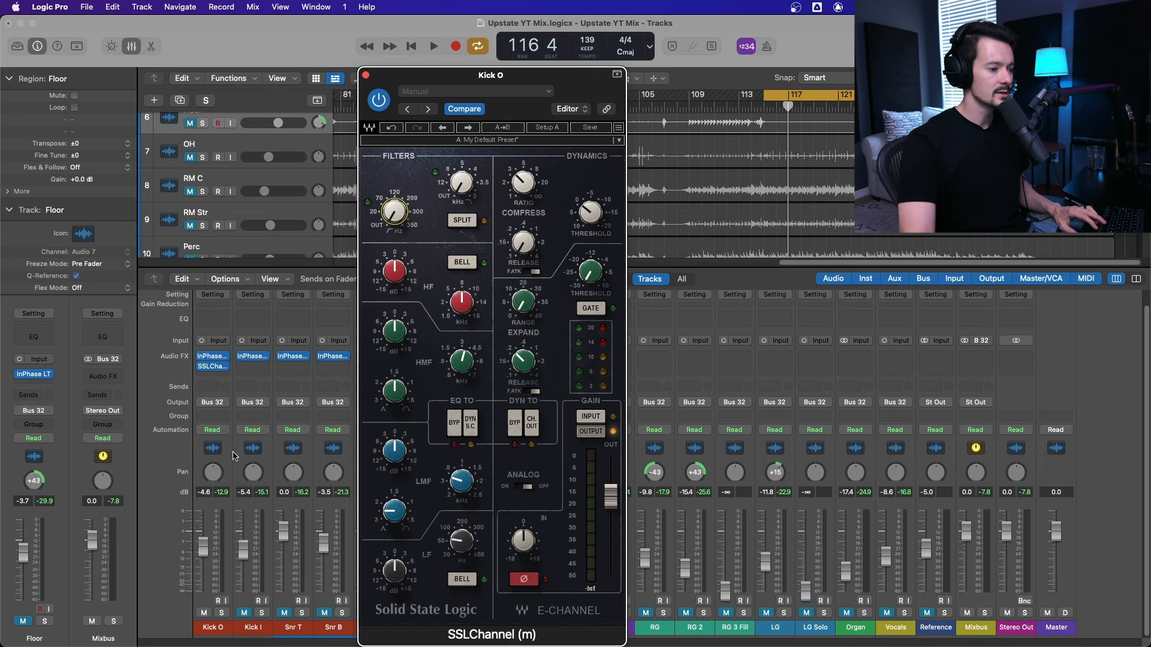
key(space)
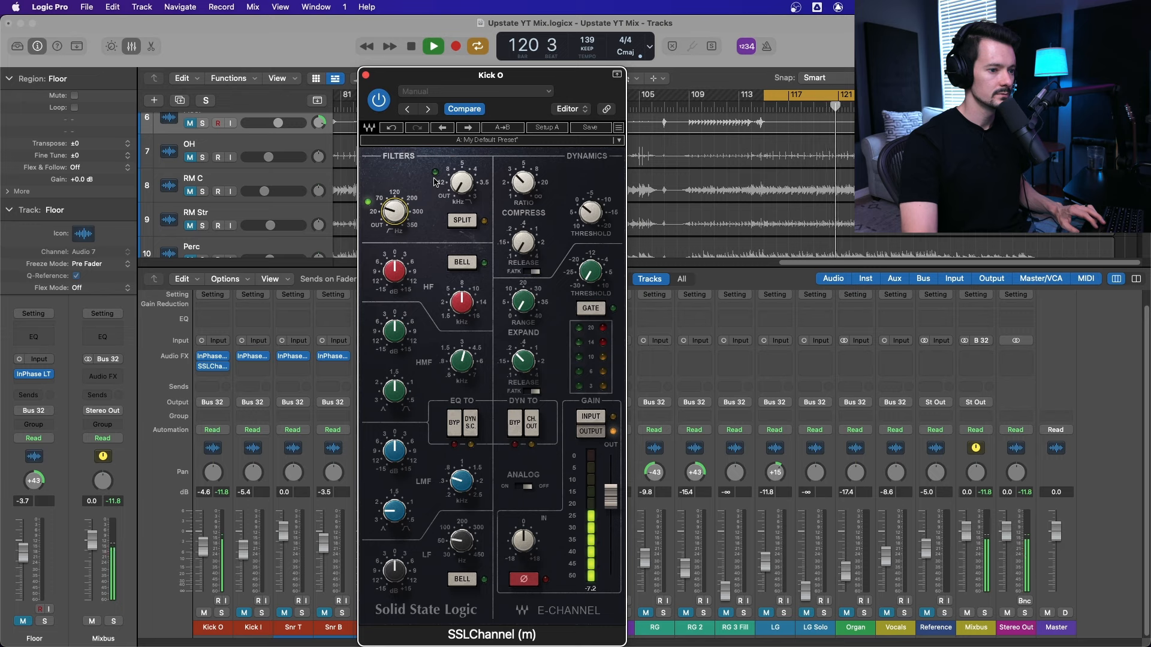
key(space)
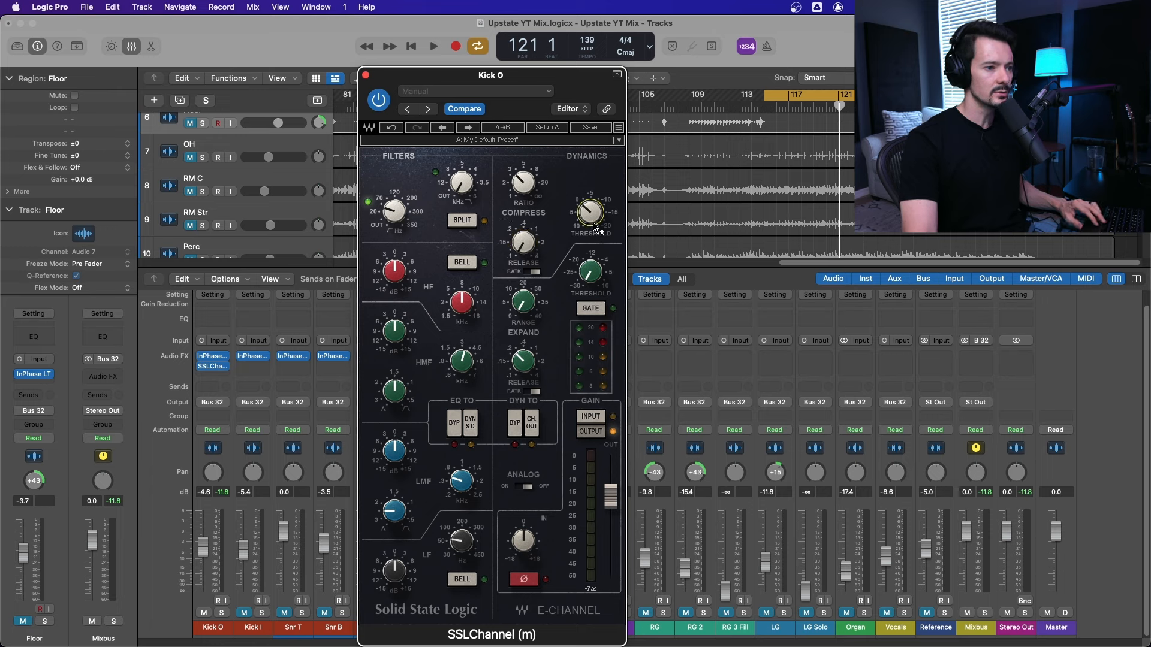
Step: Play the kick and lower the compressor threshold in the SSL channel's dynamics section
key(space)
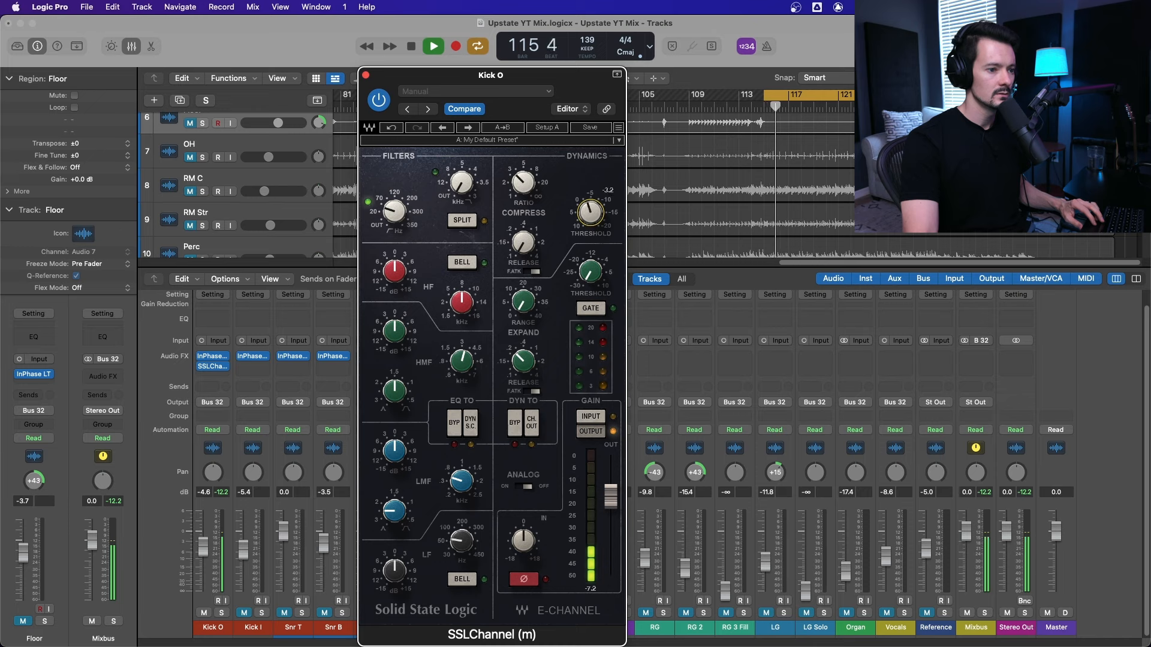
drag(590, 212, 591, 196)
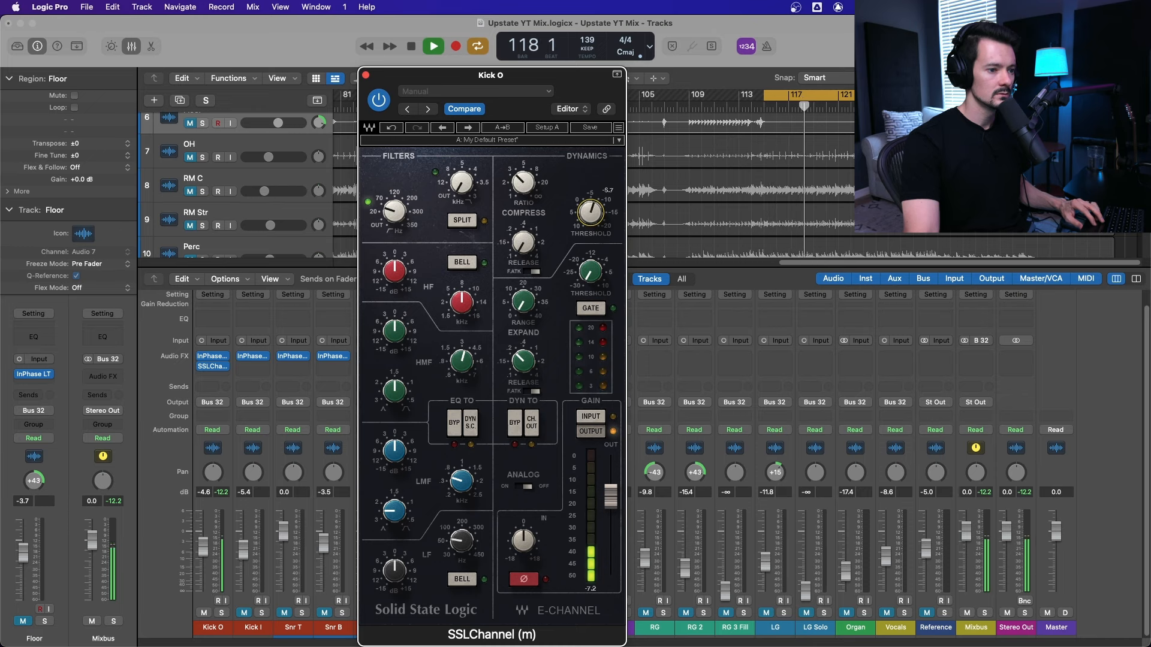
key(space)
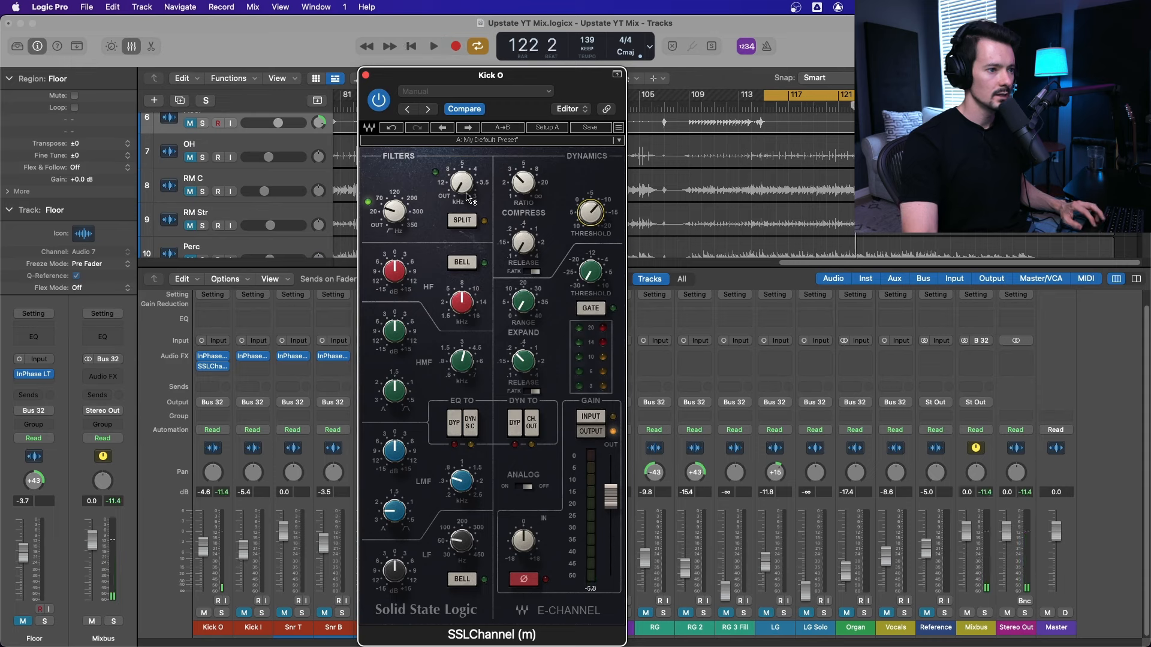
Step: Engage the kick's low-pass filter and bring it down to about 5 kHz while listening
drag(468, 193, 468, 184)
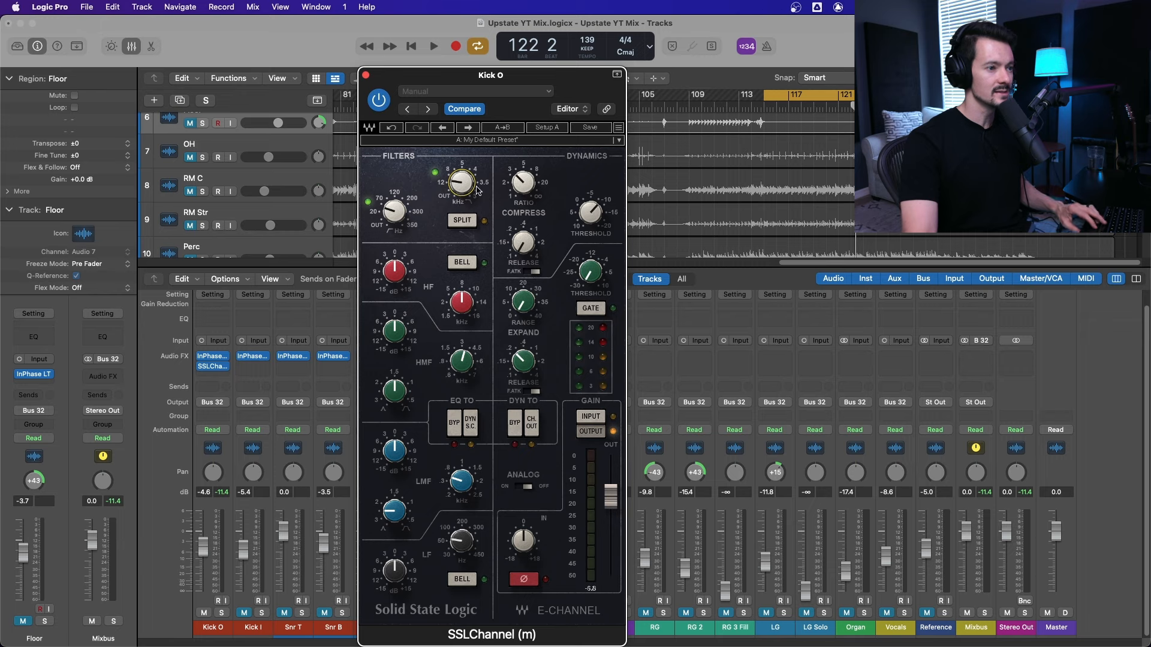
key(space)
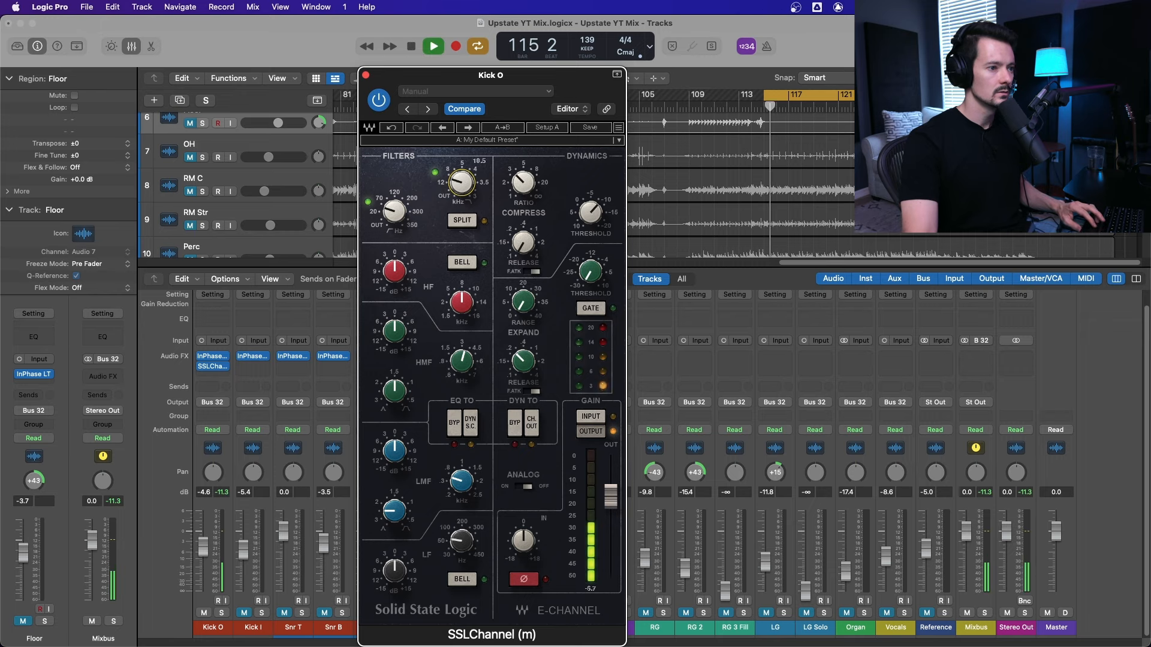
drag(463, 195, 466, 201)
key(space)
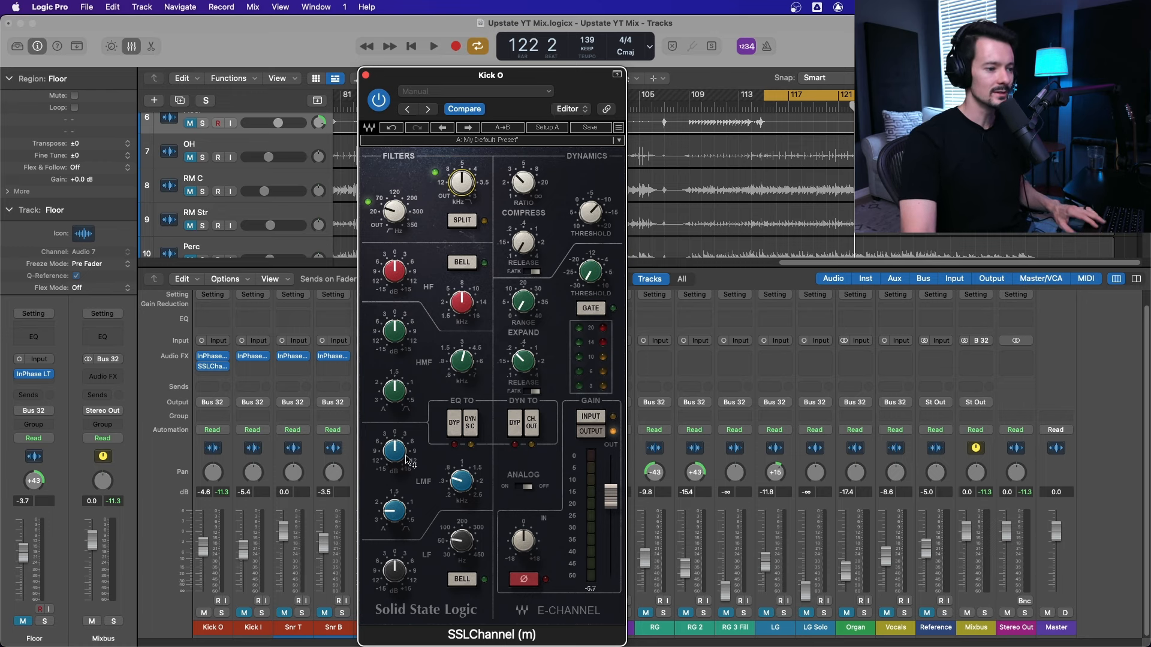
Step: Play the kick, boost the HMF band fully and set its Q to 1.41
key(space)
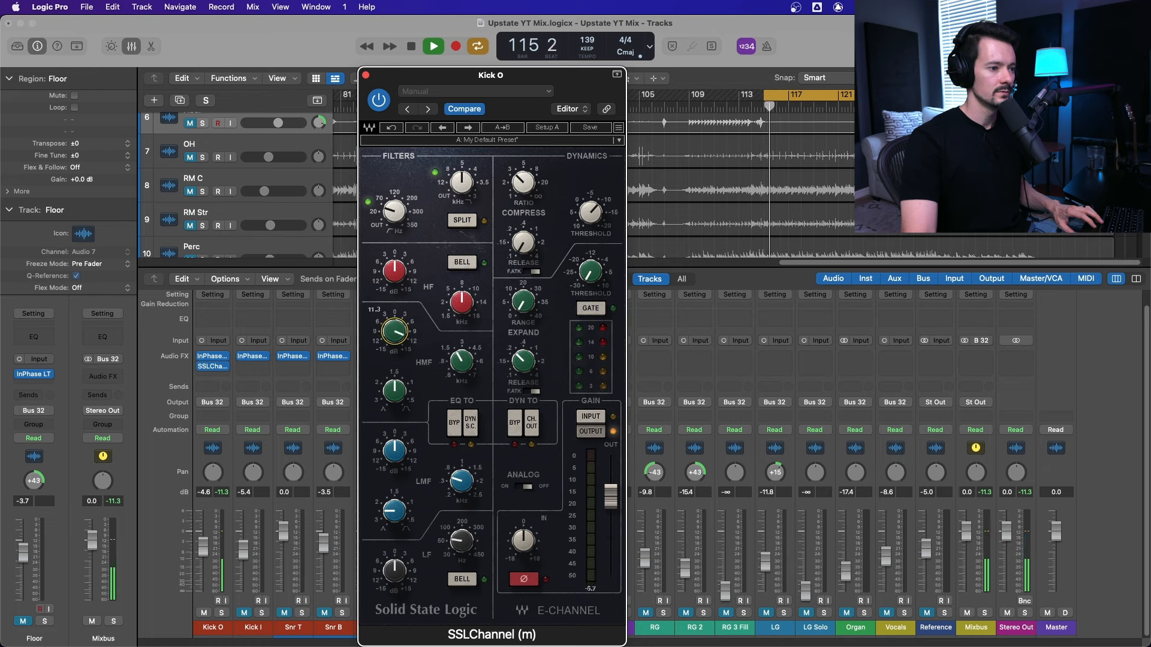
mouse_move(462, 360)
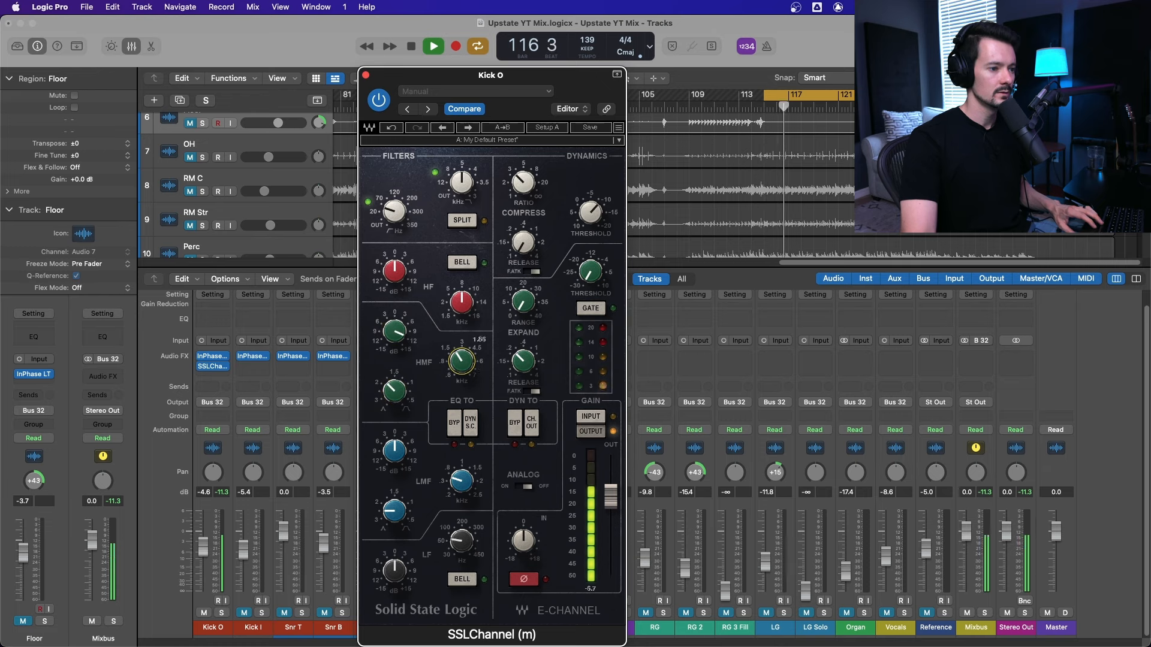
scroll(462, 361, up, 3)
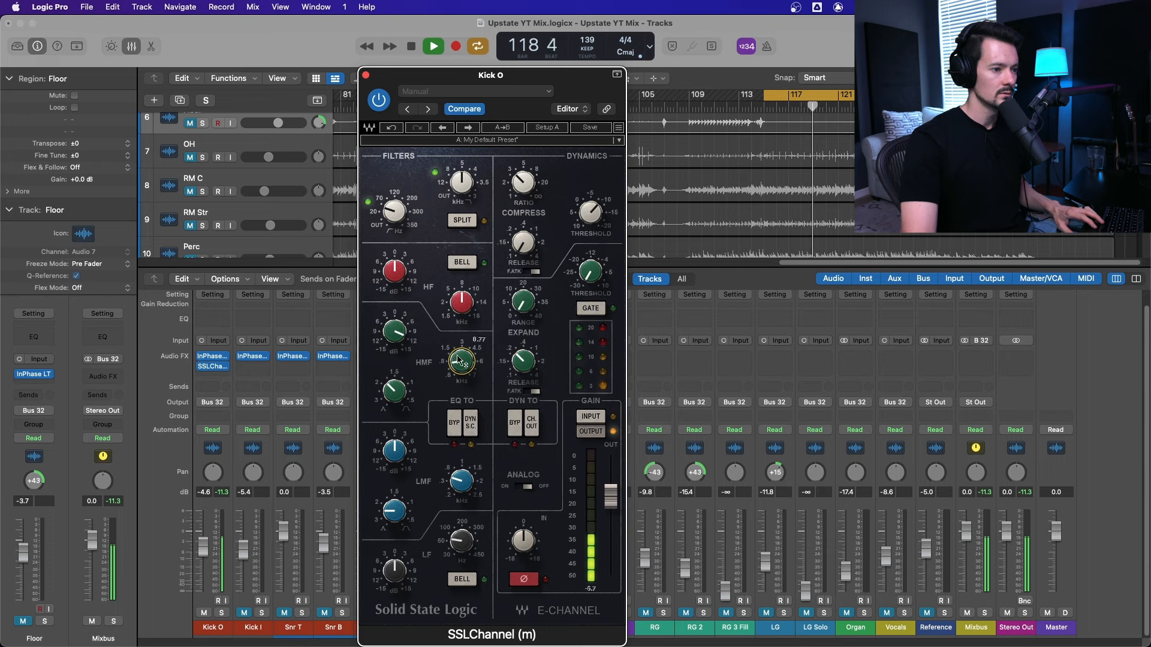
drag(395, 332, 405, 397)
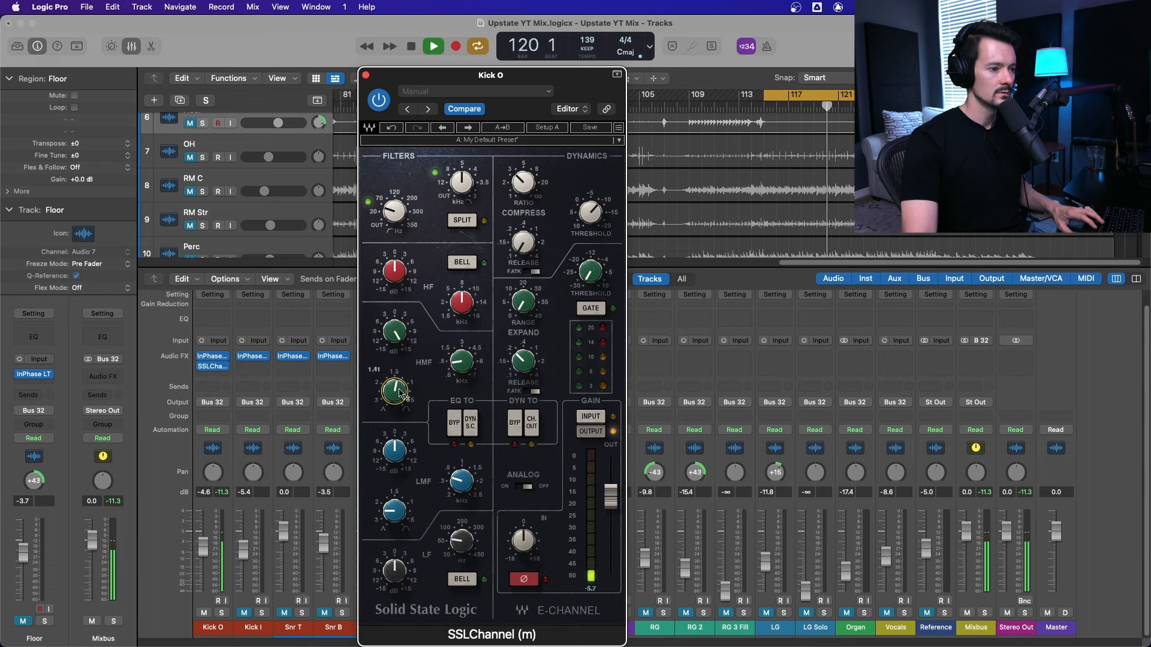
Step: Sweep the HMF frequency down to just above 0.6 kHz and turn that band's gain into a moderate cut
scroll(461, 361, down, 3)
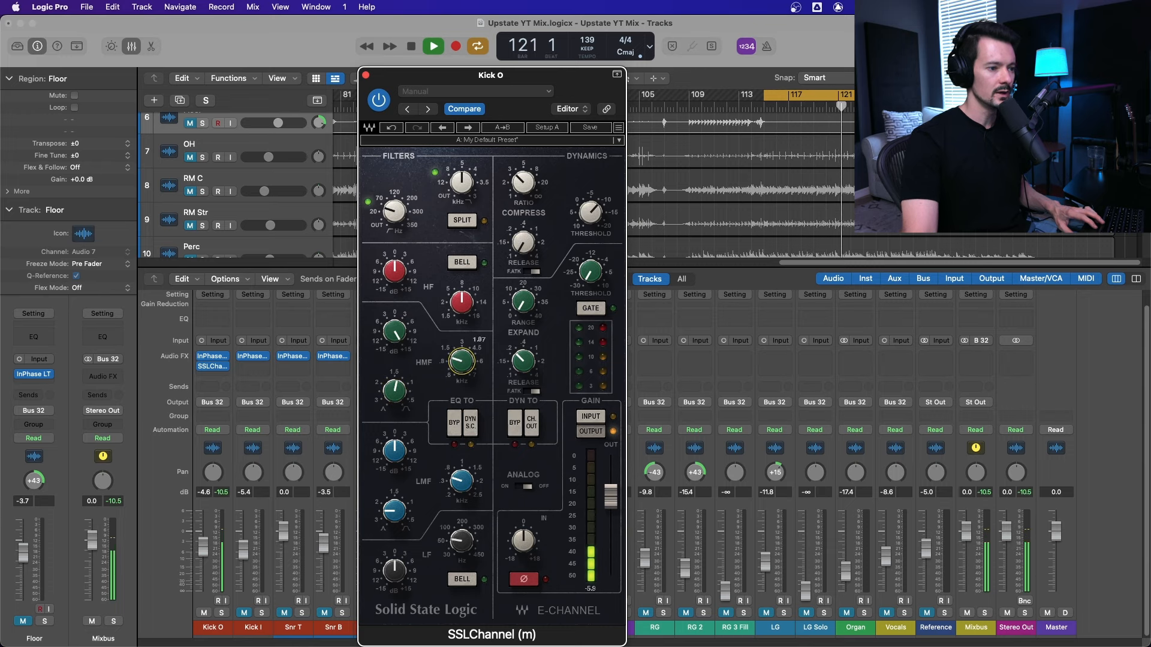
scroll(461, 360, up, 1)
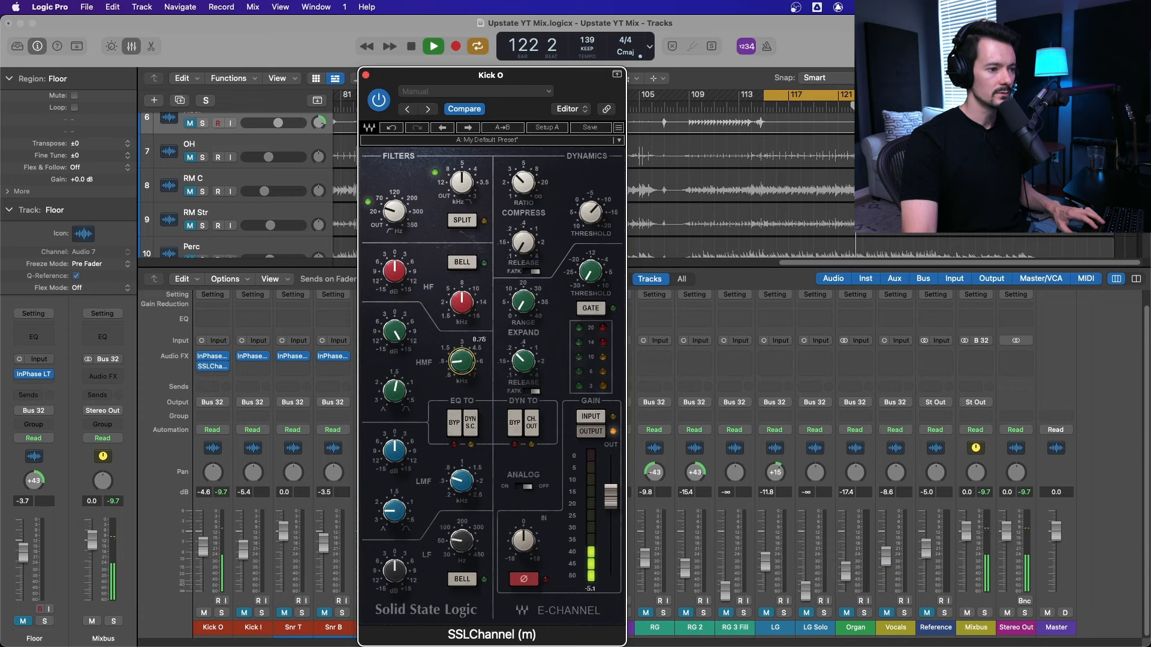
scroll(462, 361, up, 1)
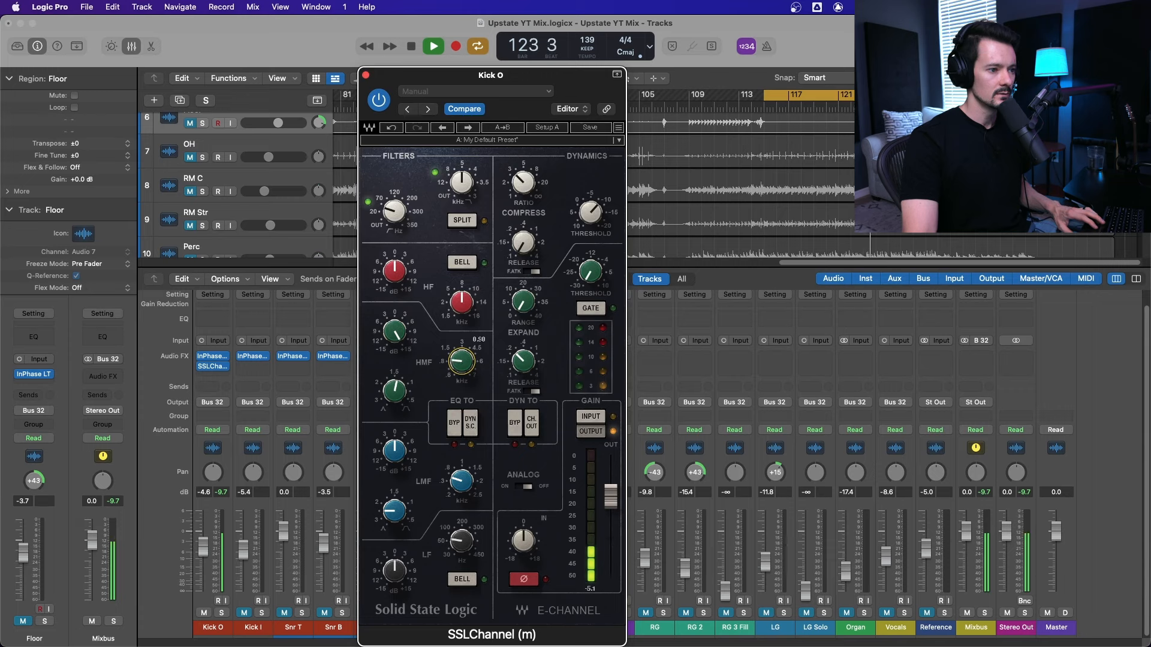
scroll(461, 361, down, 2)
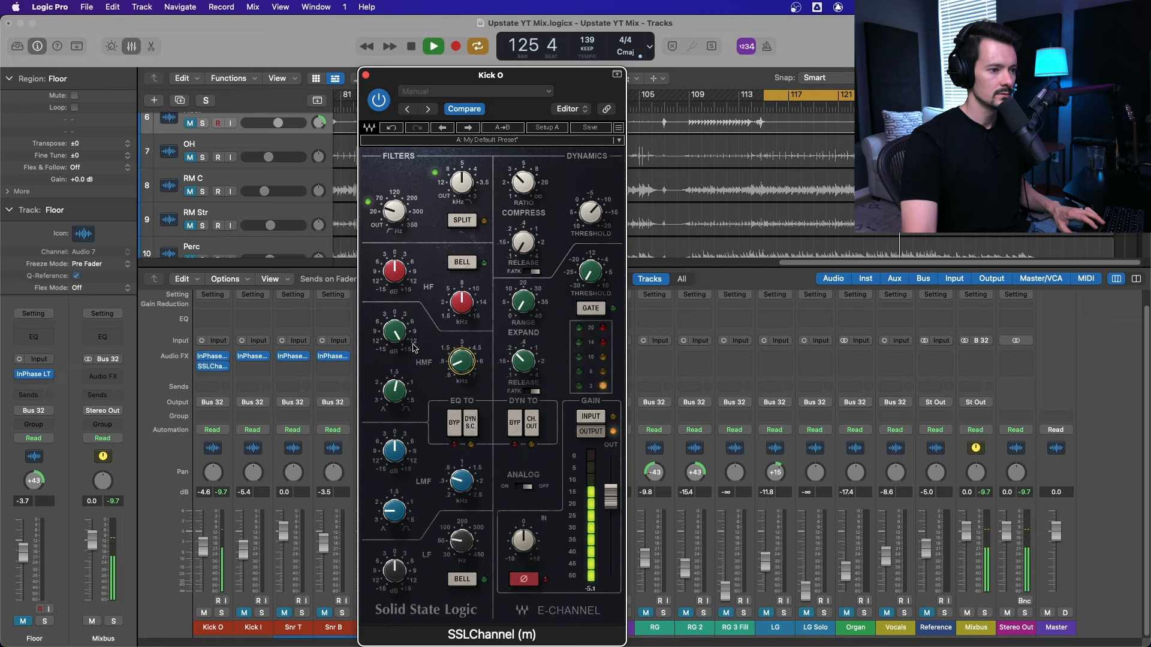
mouse_move(394, 331)
mouse_down()
mouse_move(395, 350)
mouse_move(388, 332)
mouse_up()
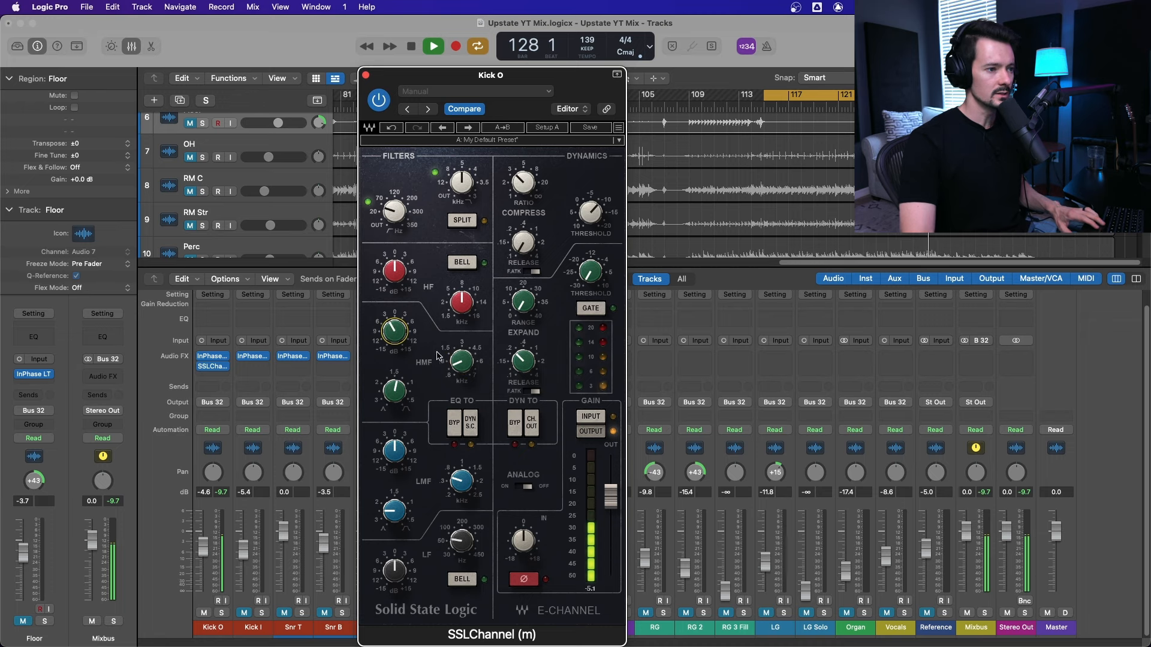
key(space)
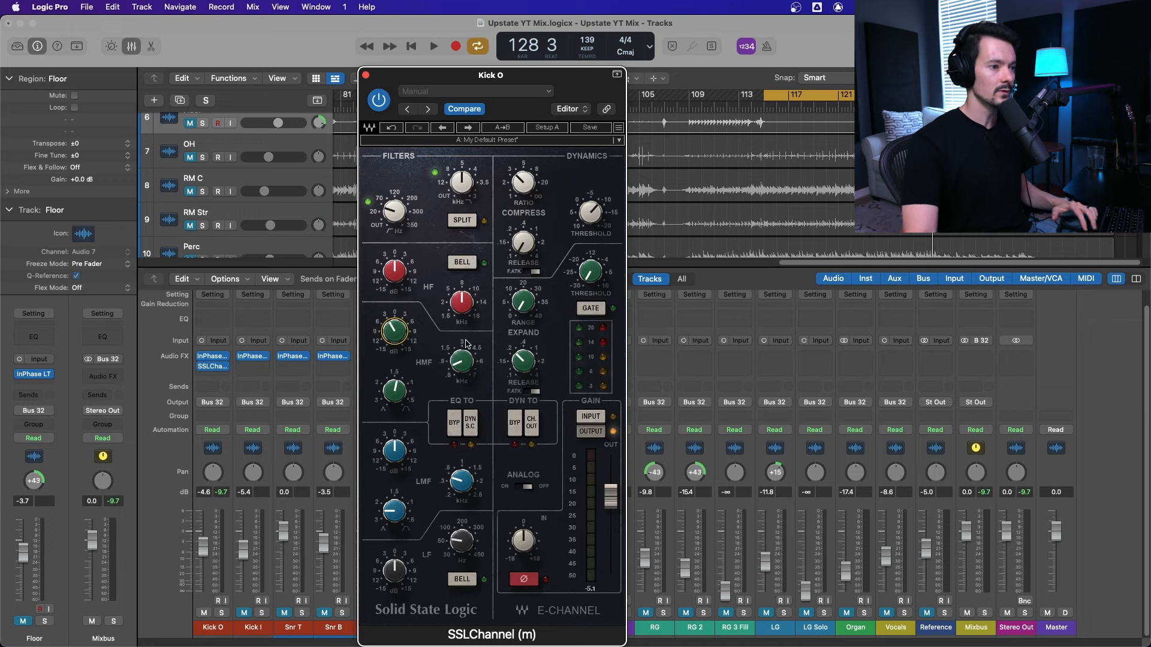
Step: Boost the LMF band to 15 dB to sweep for its frequency, adjust its Q, and reduce the gain to a slight cut
key(space)
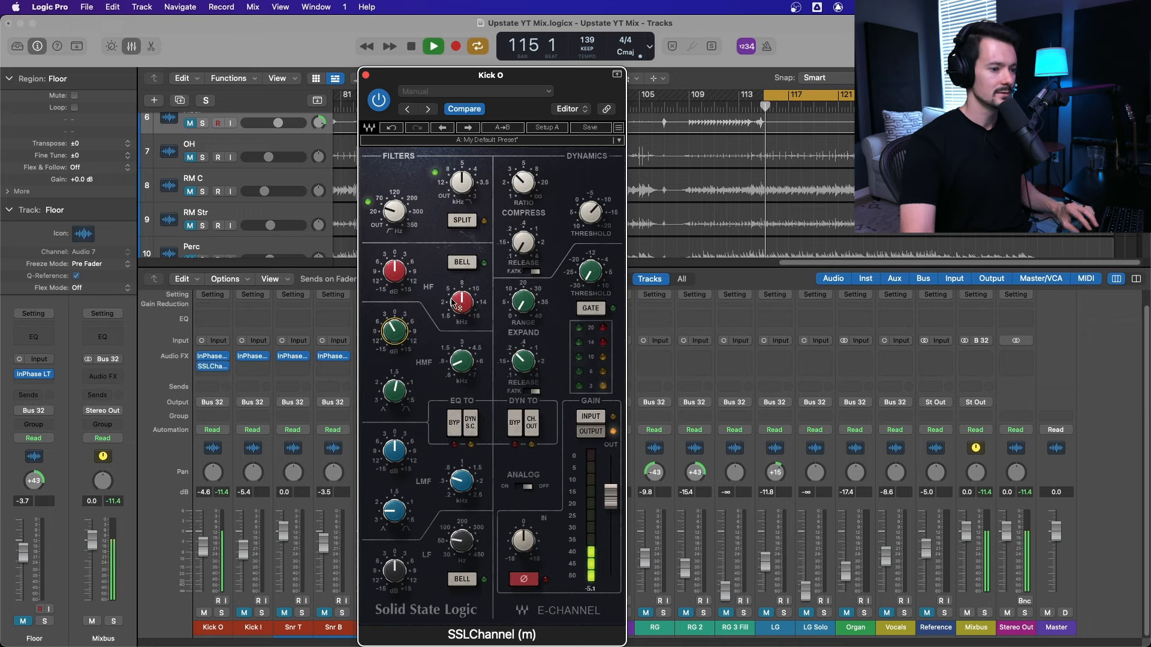
drag(395, 452, 396, 396)
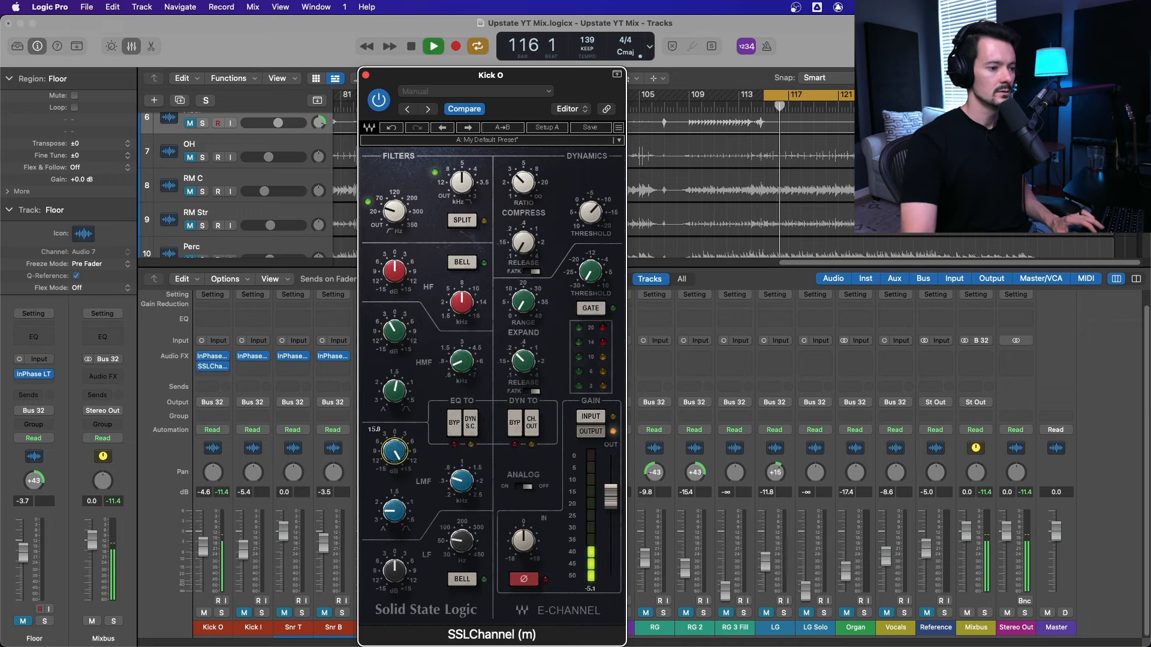
drag(395, 511, 396, 497)
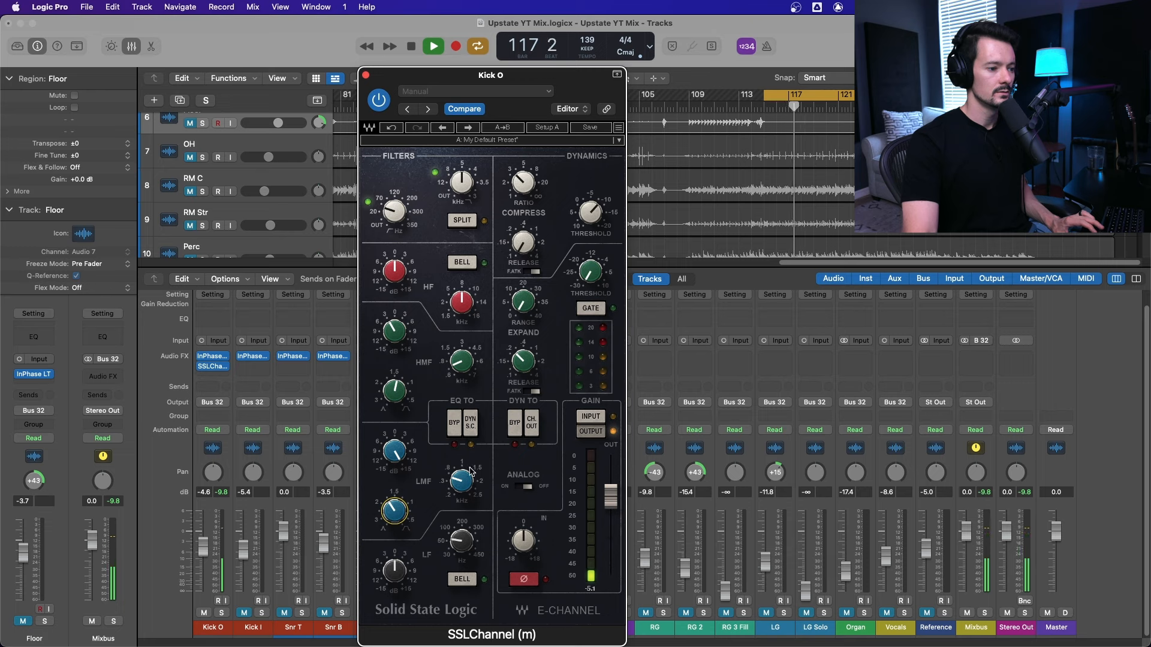
drag(462, 482, 461, 486)
drag(394, 450, 394, 443)
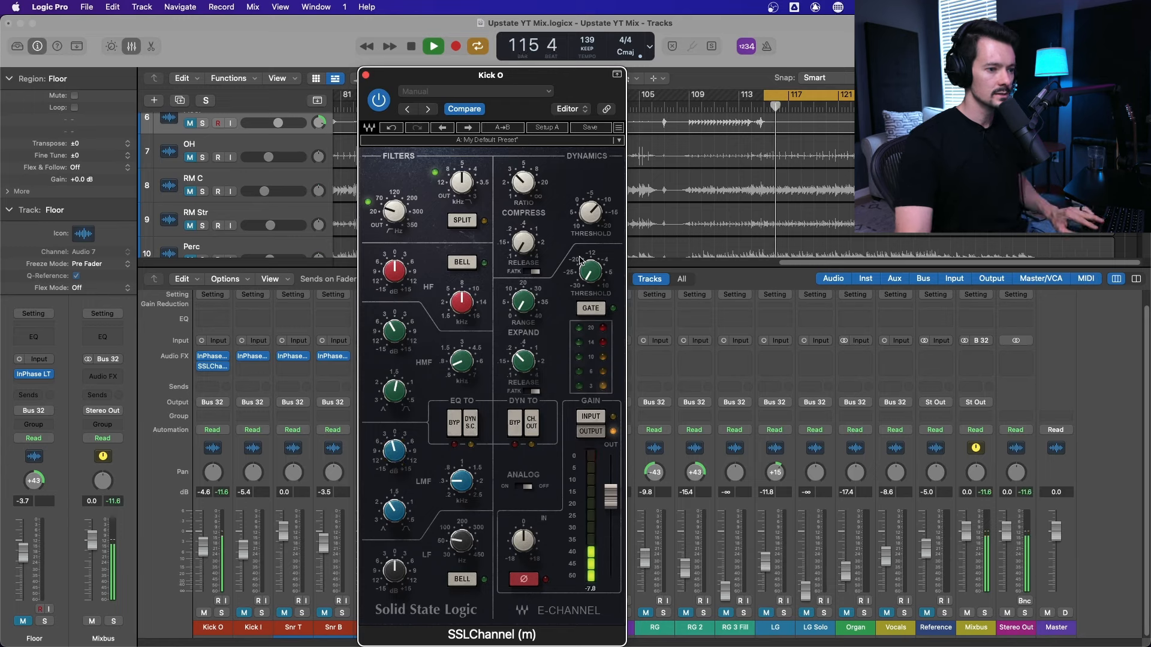
key(space)
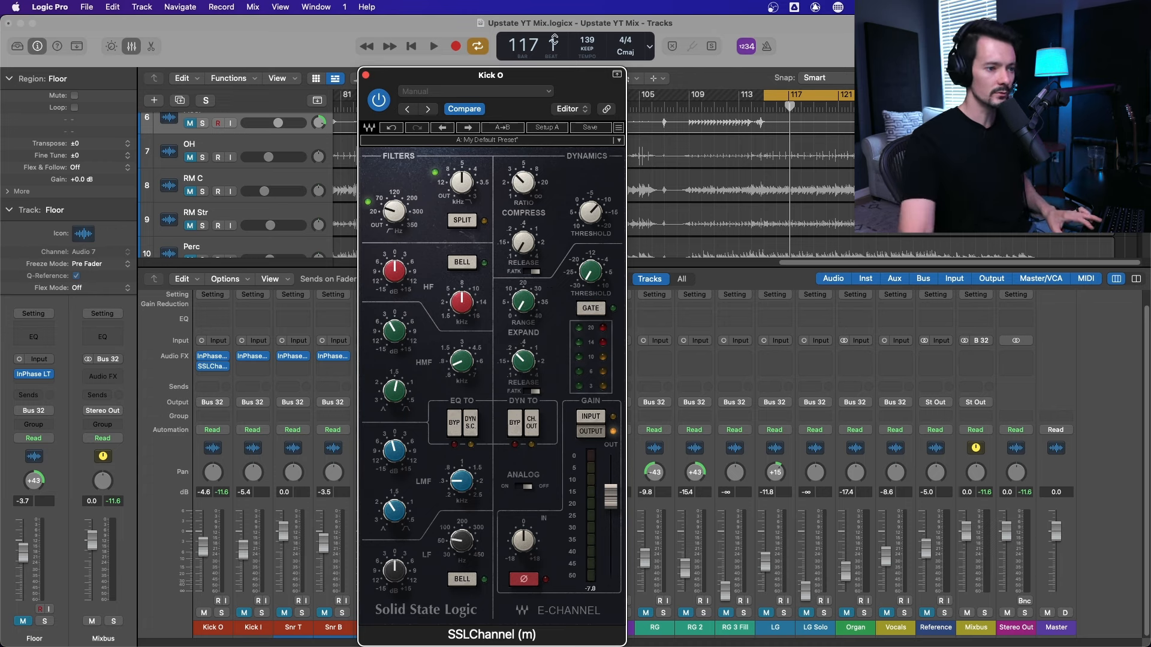
Step: Raise the expander's range to near maximum and adjust its threshold while the kick plays
key(space)
key(space)
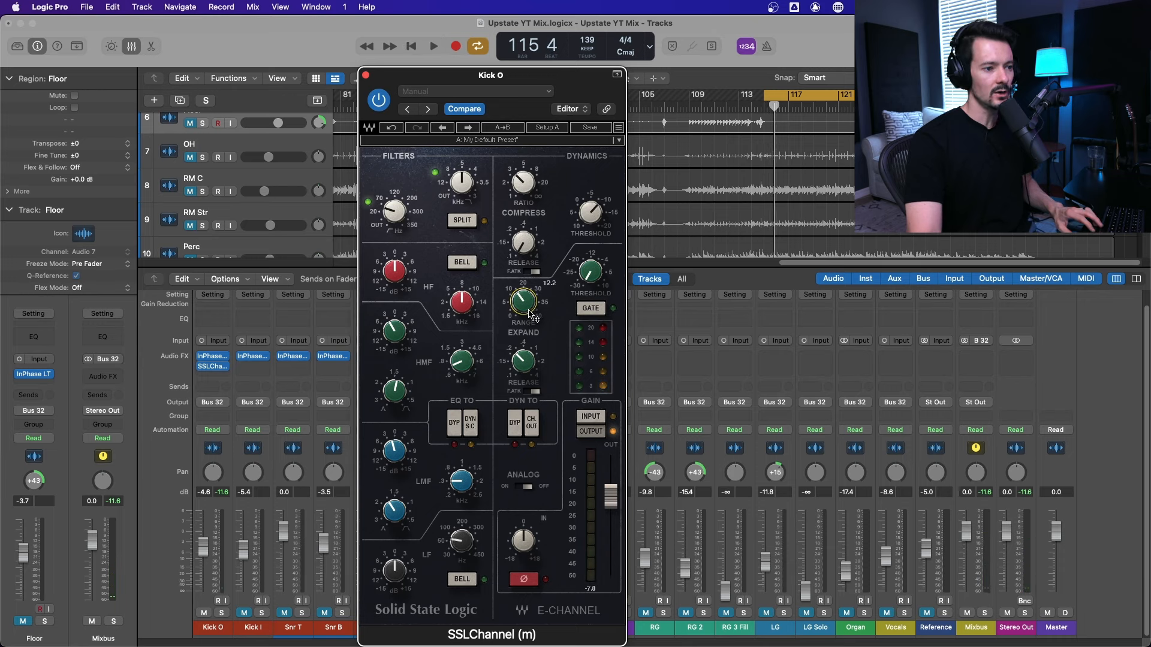
key(space)
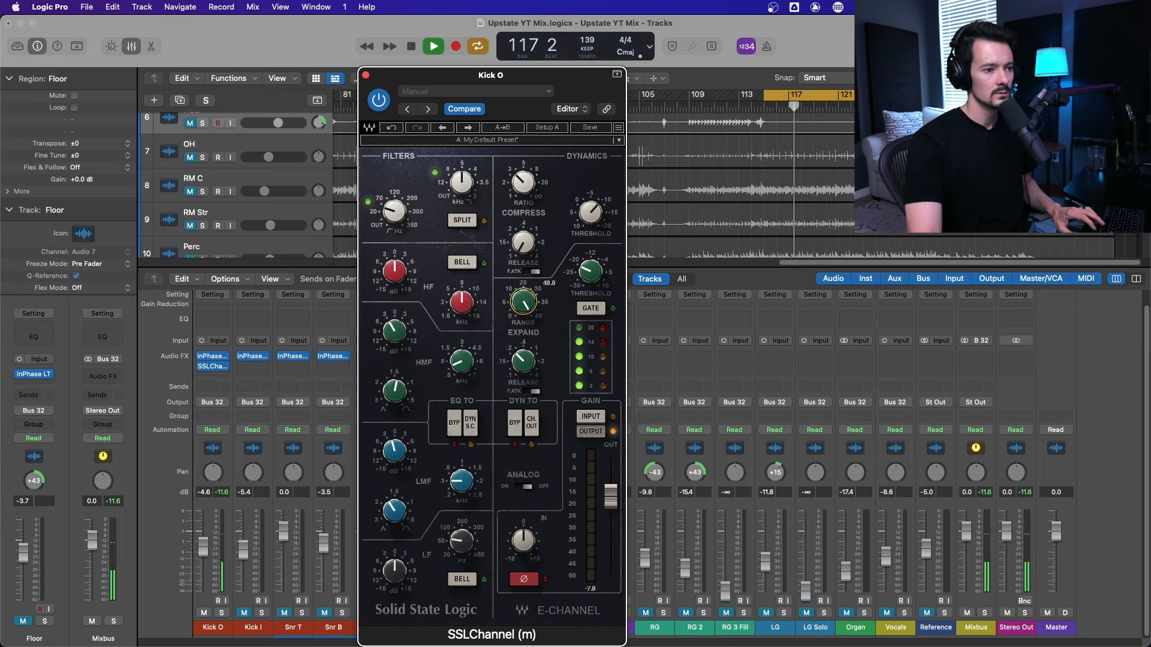
drag(586, 272, 591, 234)
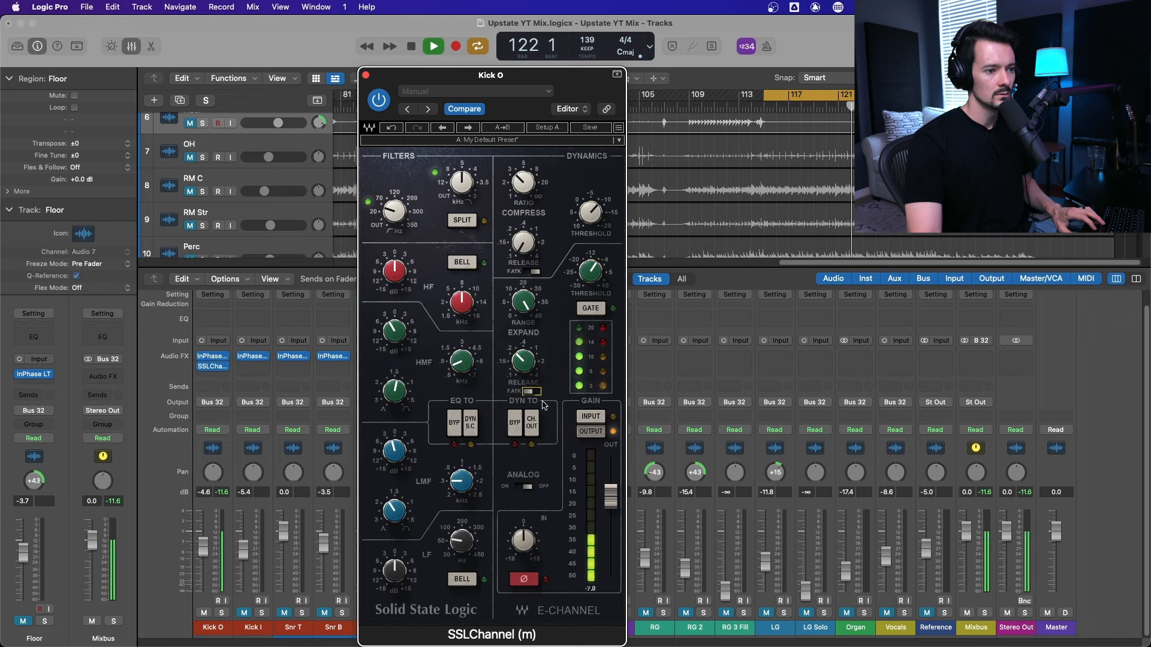
Step: Lengthen the expander's release, reduce its range to slightly above 20, and fine-tune its threshold
drag(523, 361, 523, 358)
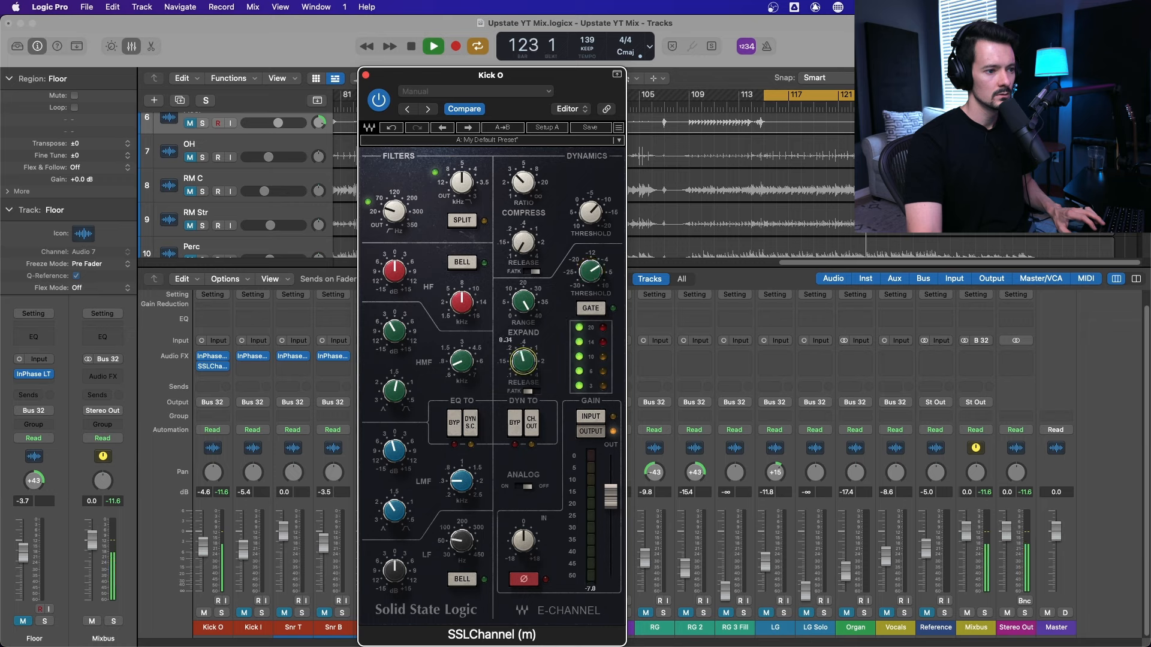
drag(526, 307, 526, 303)
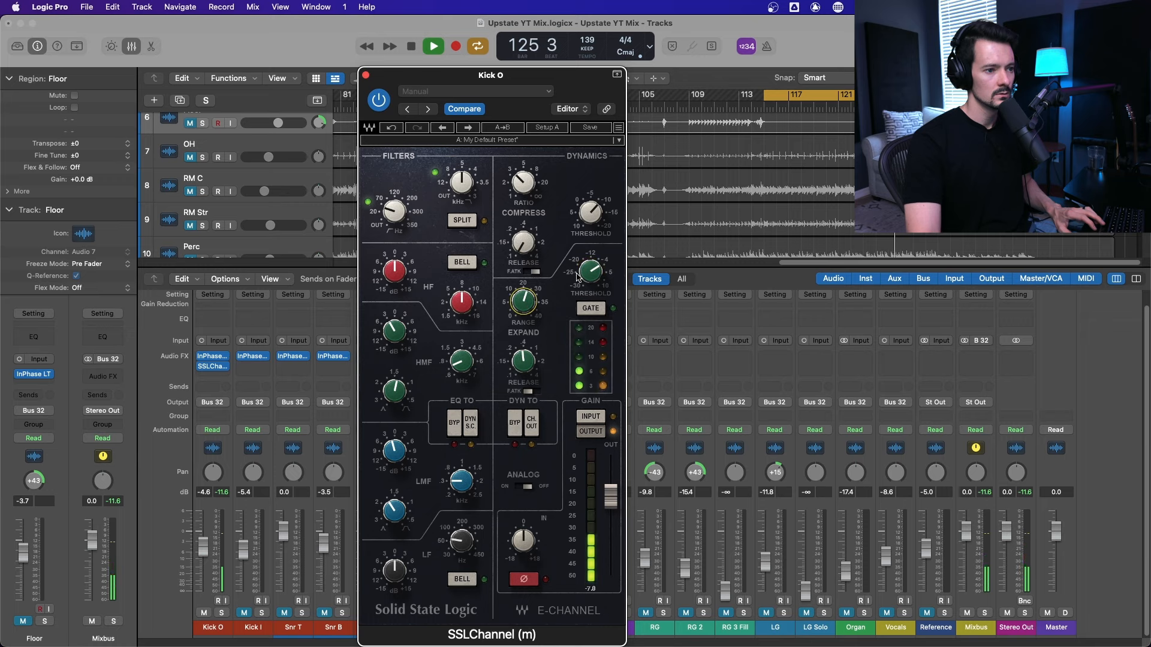
drag(596, 268, 595, 263)
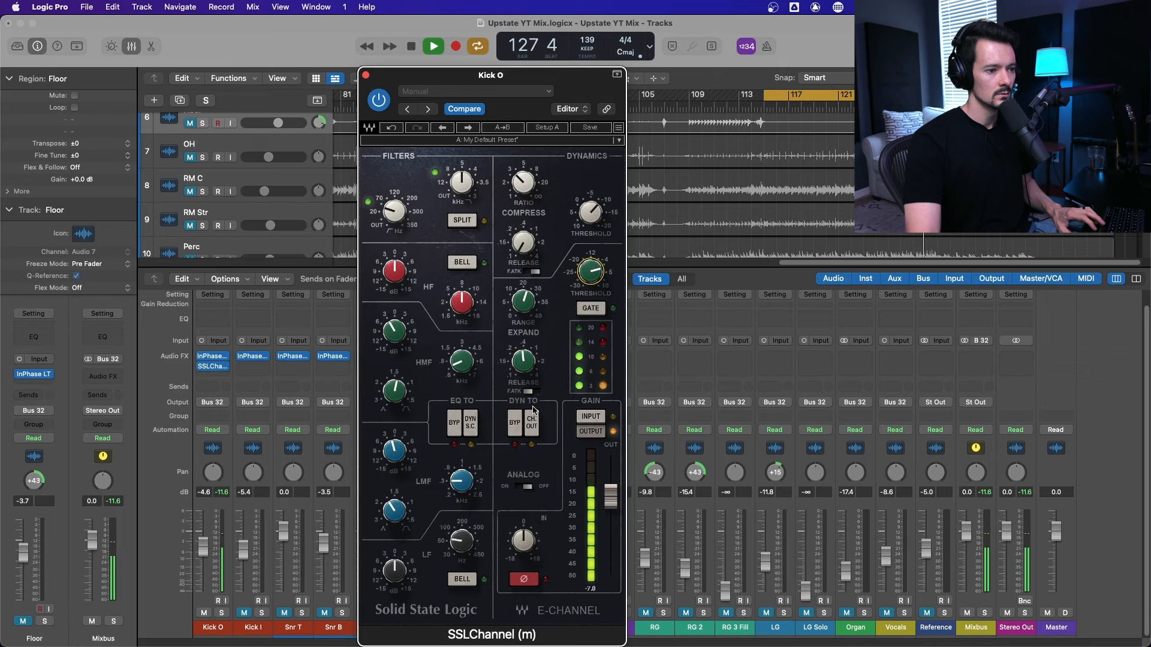
Step: Switch the expander to gate mode, and reduce its range below 20 and shorten its release
click(590, 309)
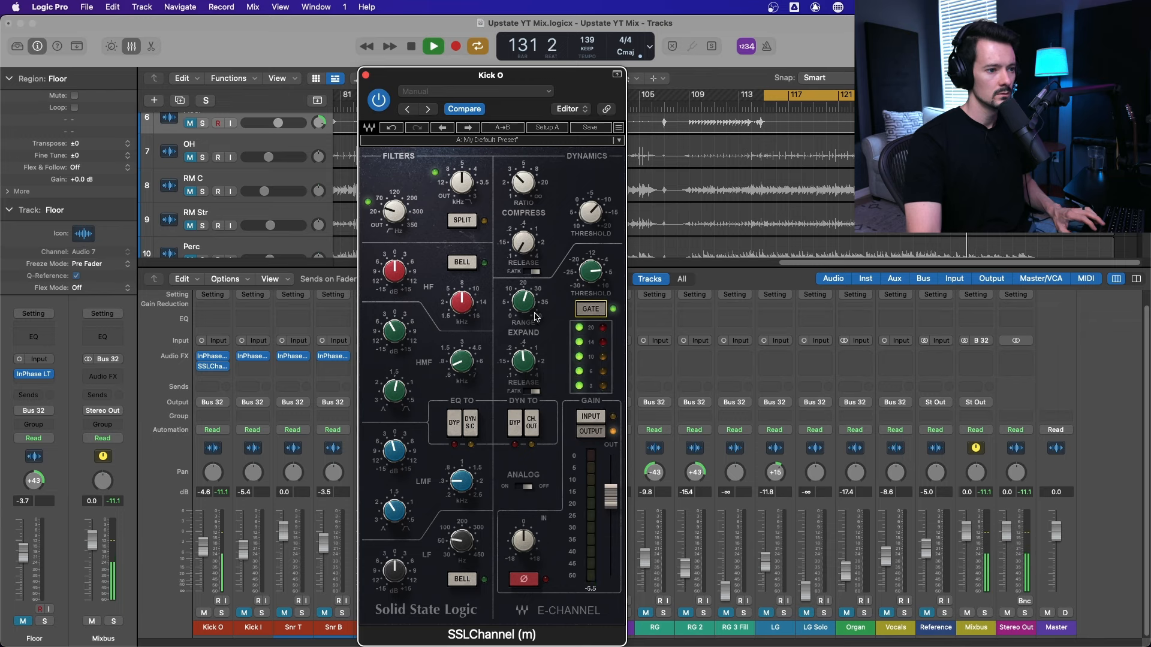
drag(526, 308, 526, 318)
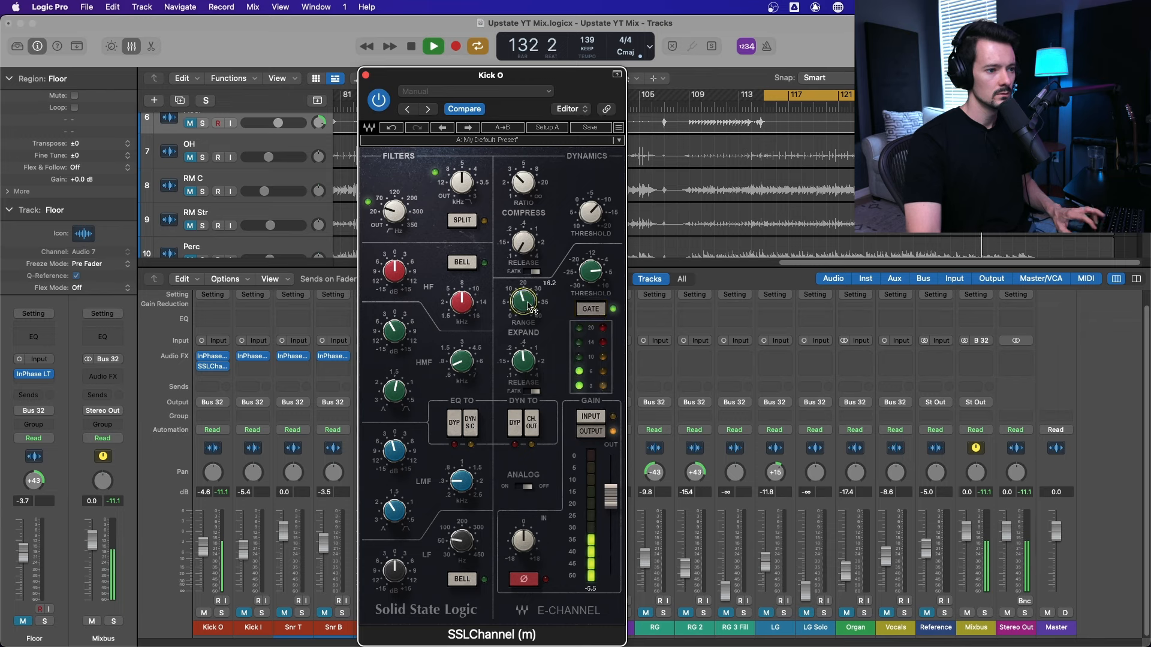
click(526, 355)
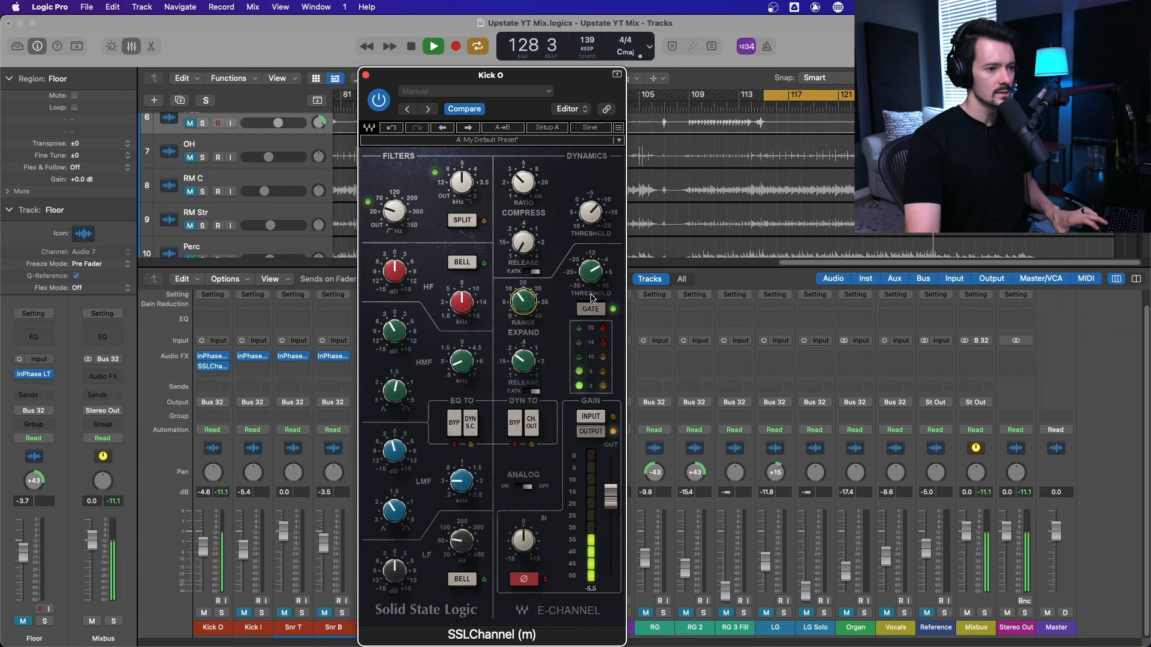
Step: Fine-tune the range, release and threshold of the Kick O gate while looping the section
click(523, 302)
key(space)
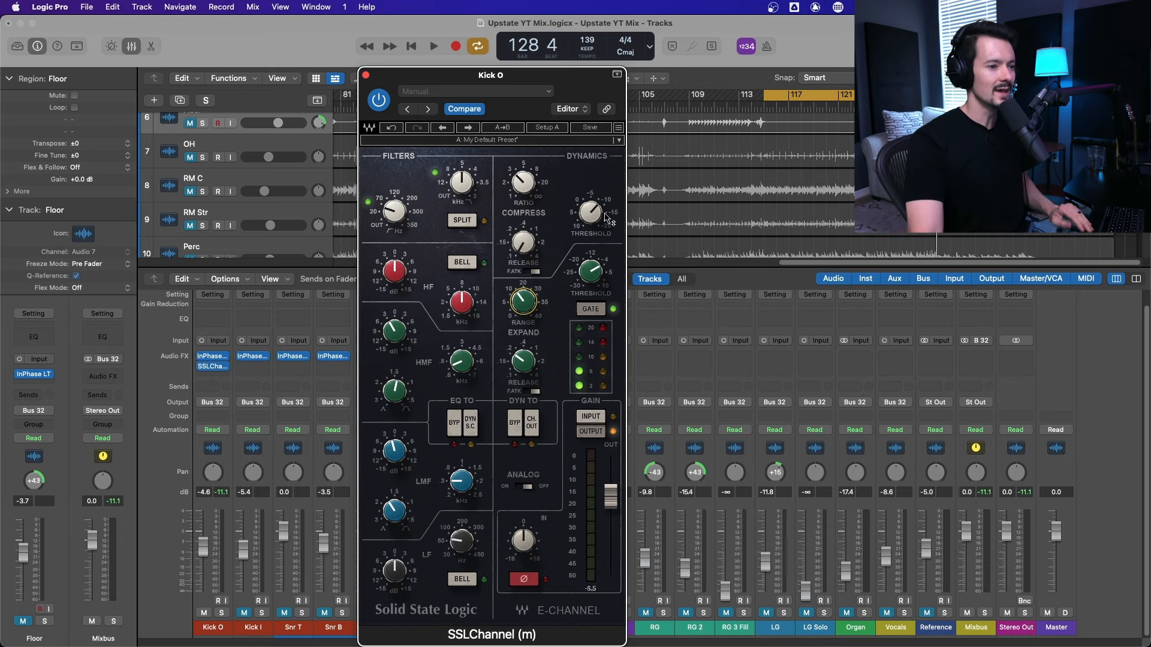
key(space)
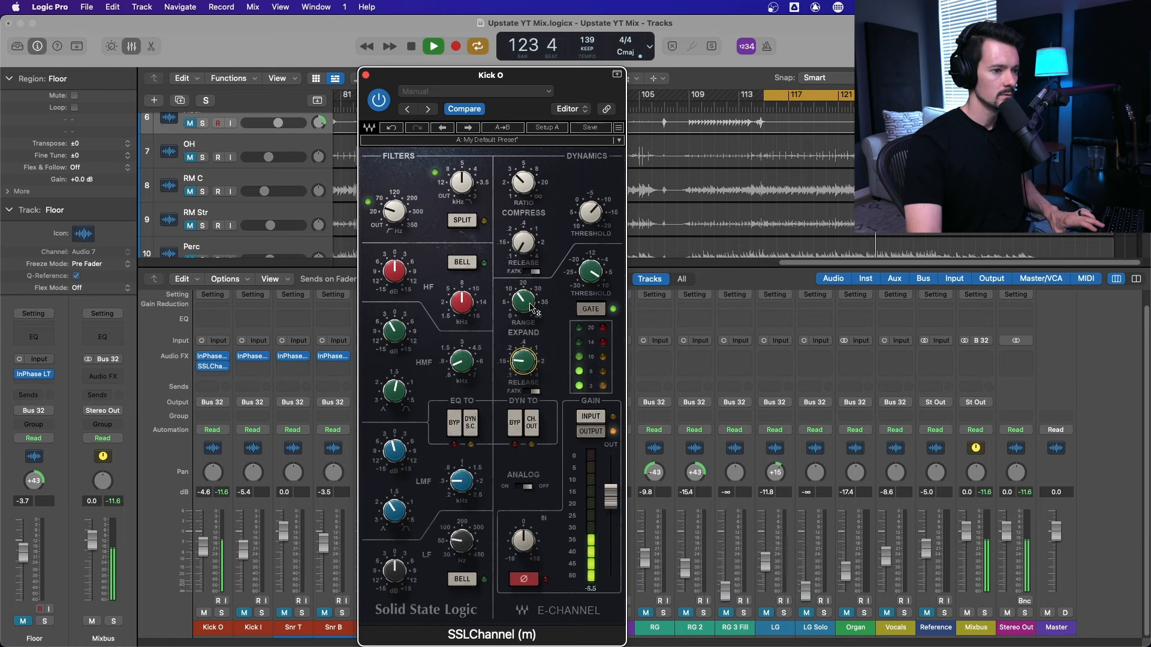
mouse_move(590, 272)
mouse_down()
mouse_move(590, 260)
mouse_move(602, 270)
mouse_up()
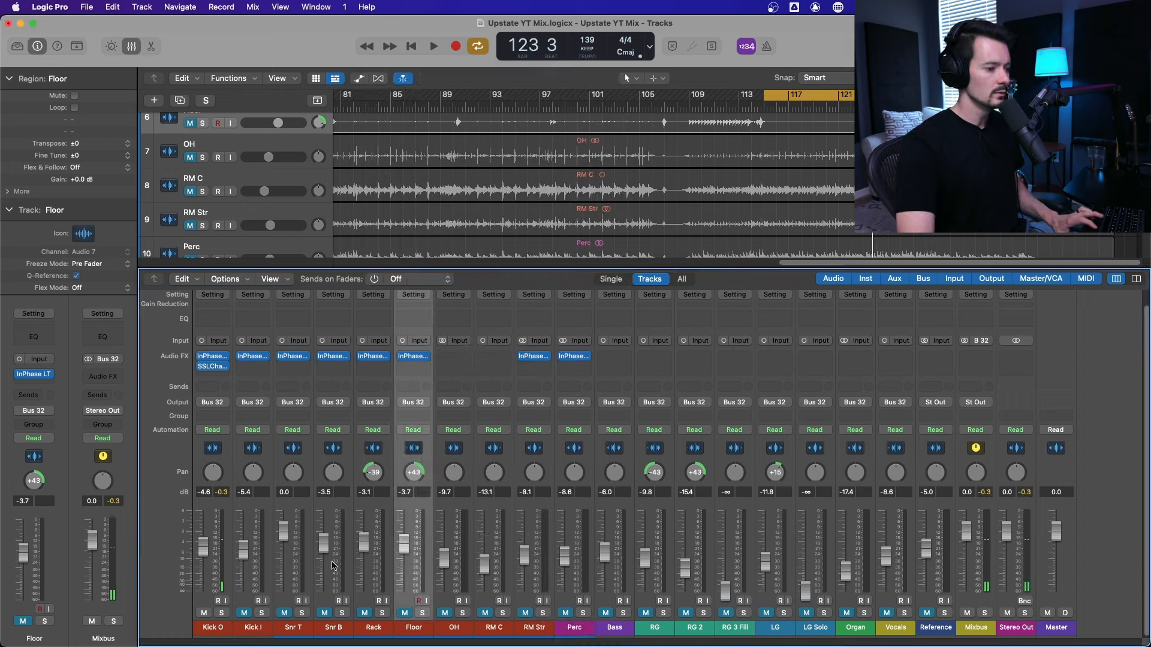
Step: Solo Kick I during playback, copy Kick O's SSLChannel plug-in onto it, and open the copy
click(262, 613)
key(space)
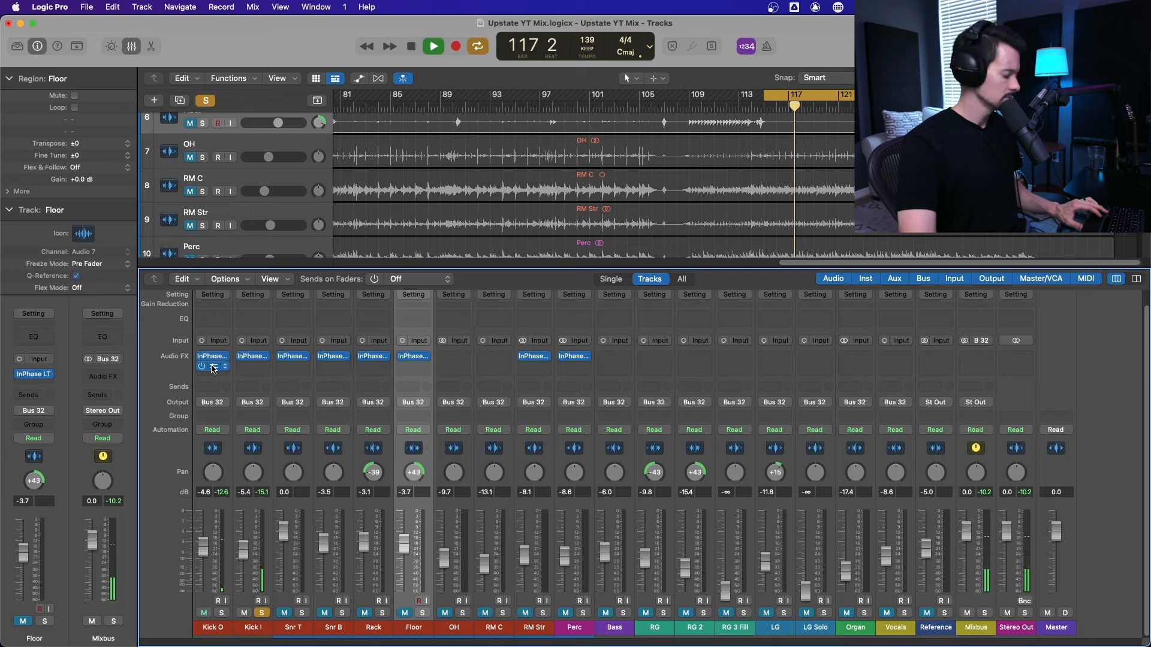
drag(217, 367, 256, 372)
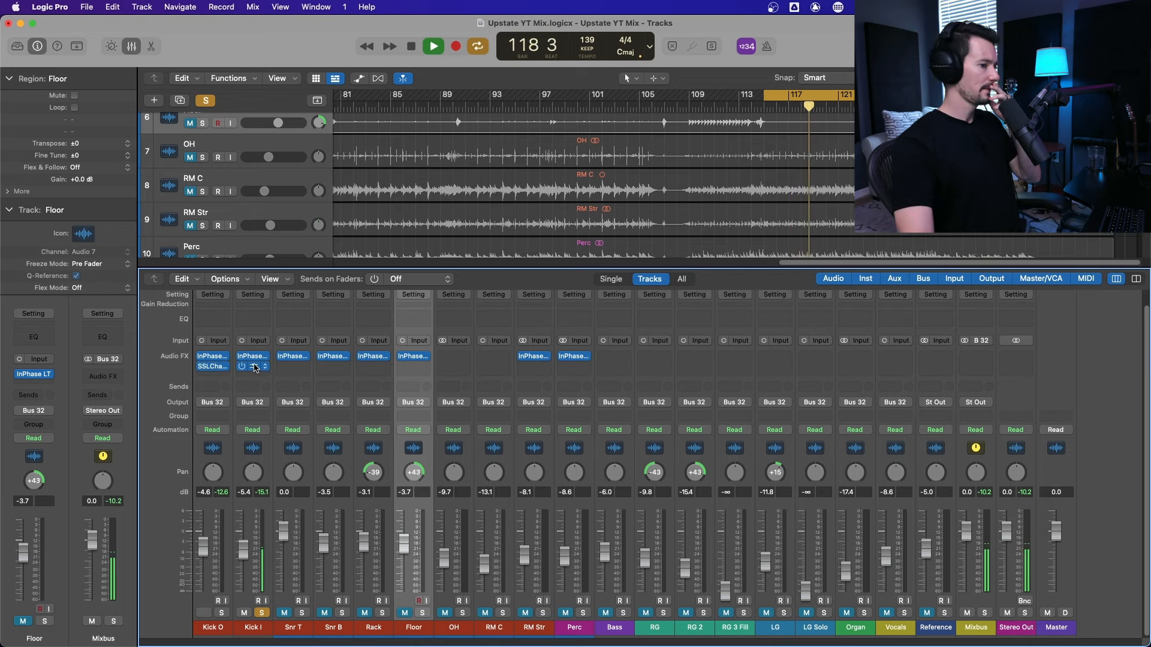
click(254, 368)
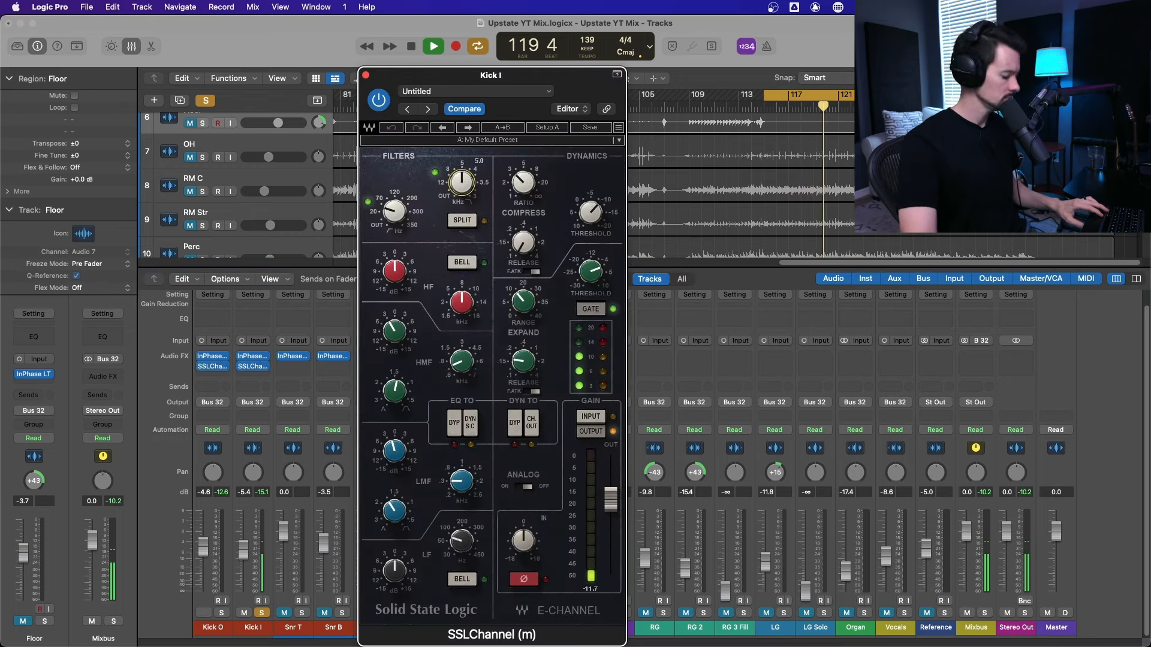
Step: Take Kick I's low-pass filter out, sweep the LMF band with a strong boost to about 0.53 kHz, and settle on about -2.1 dB
double_click(469, 182)
text(0)
key(Return)
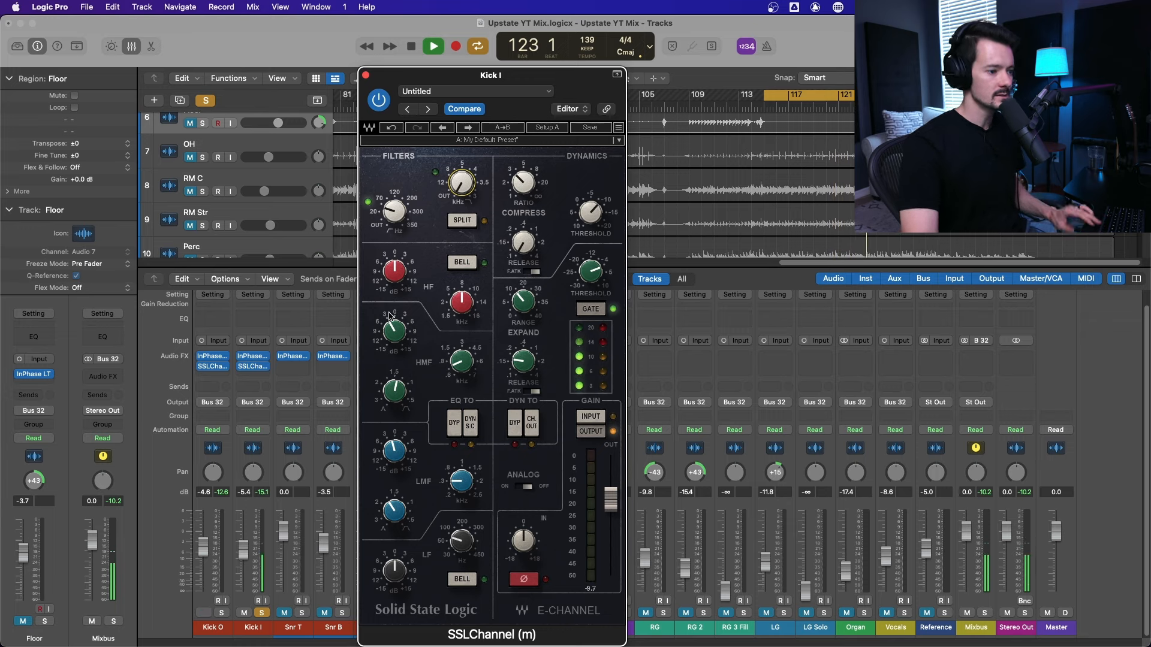
click(410, 455)
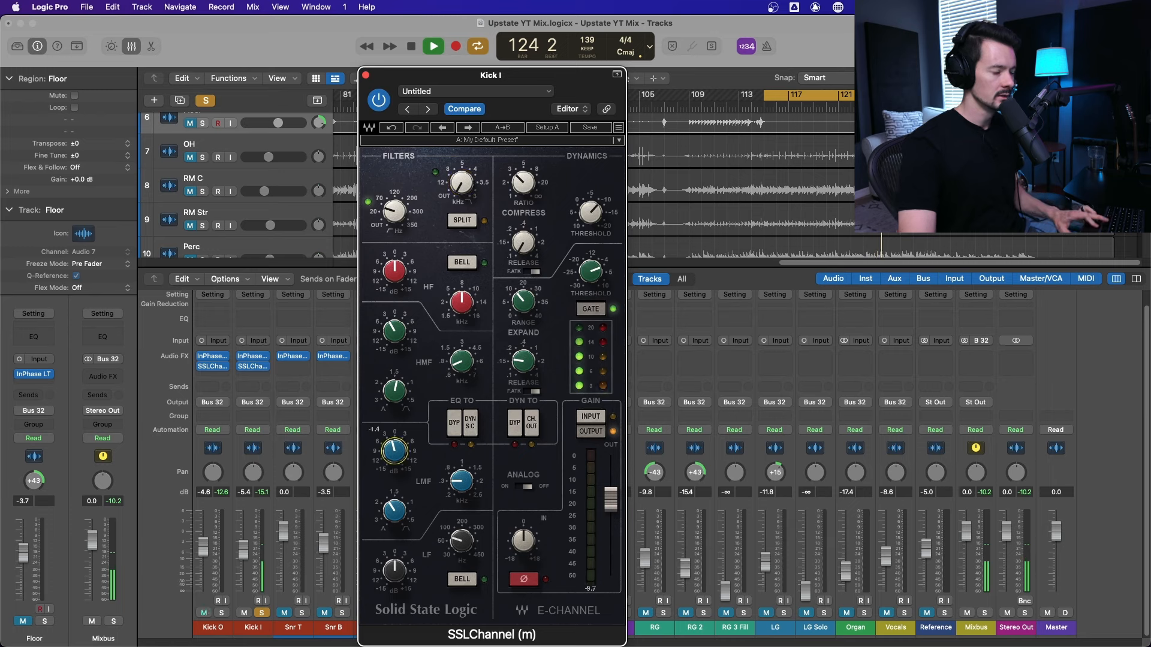
click(461, 480)
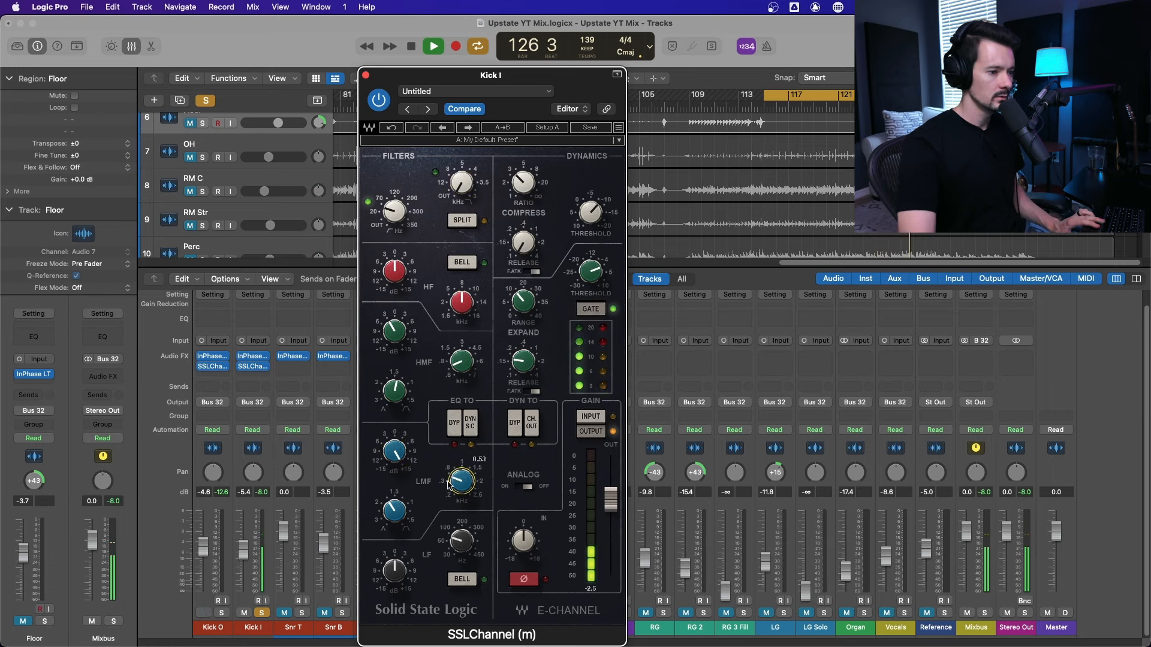
click(397, 452)
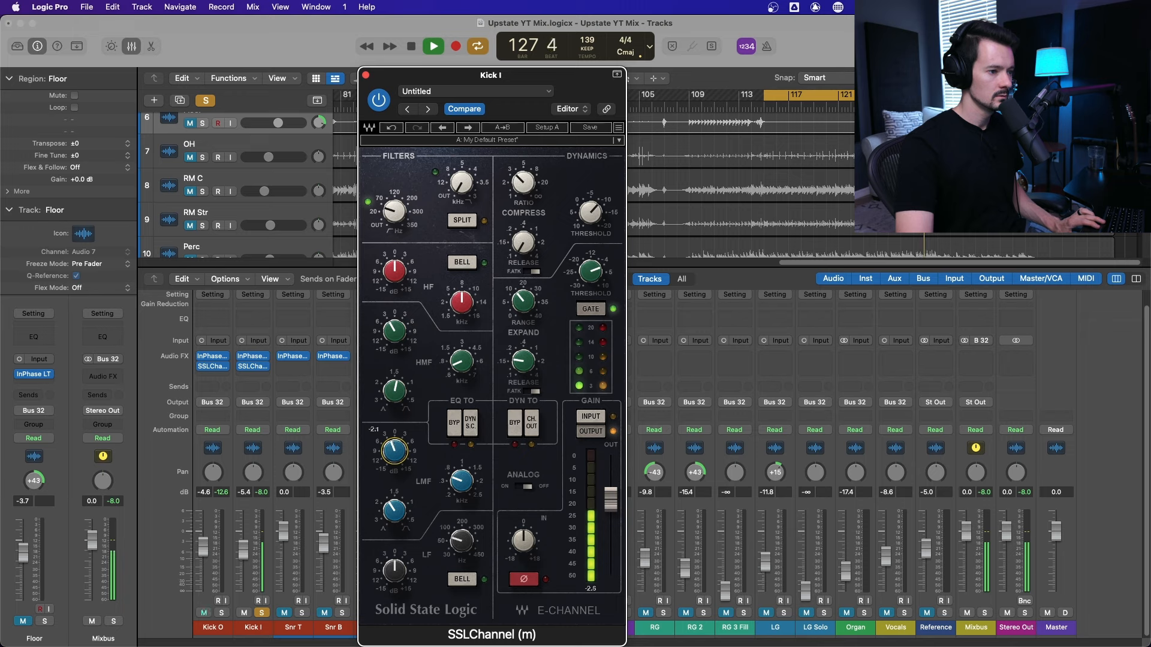
Step: Adjust Kick I's HMF gain and frequency for a slight cut, and re-engage the low-pass filter at a high frequency
click(394, 331)
drag(462, 361, 396, 339)
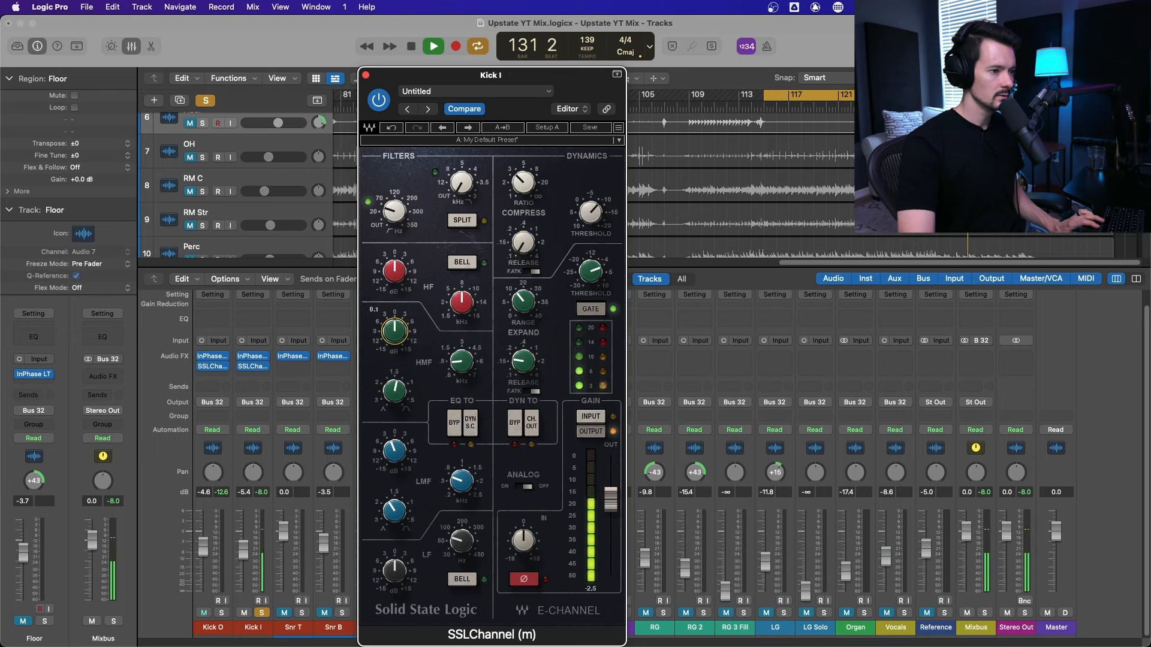
drag(479, 185, 478, 195)
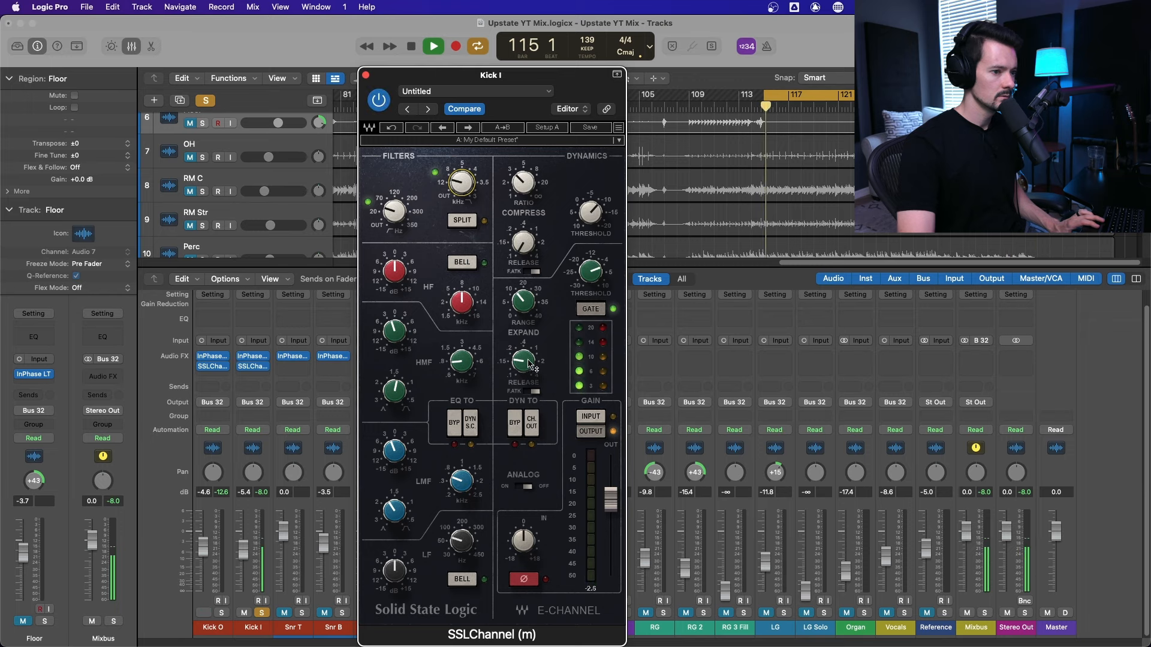
Step: Shorten Kick I's gate release to near minimum, set its range to about 17, and adjust its threshold
drag(528, 359, 528, 372)
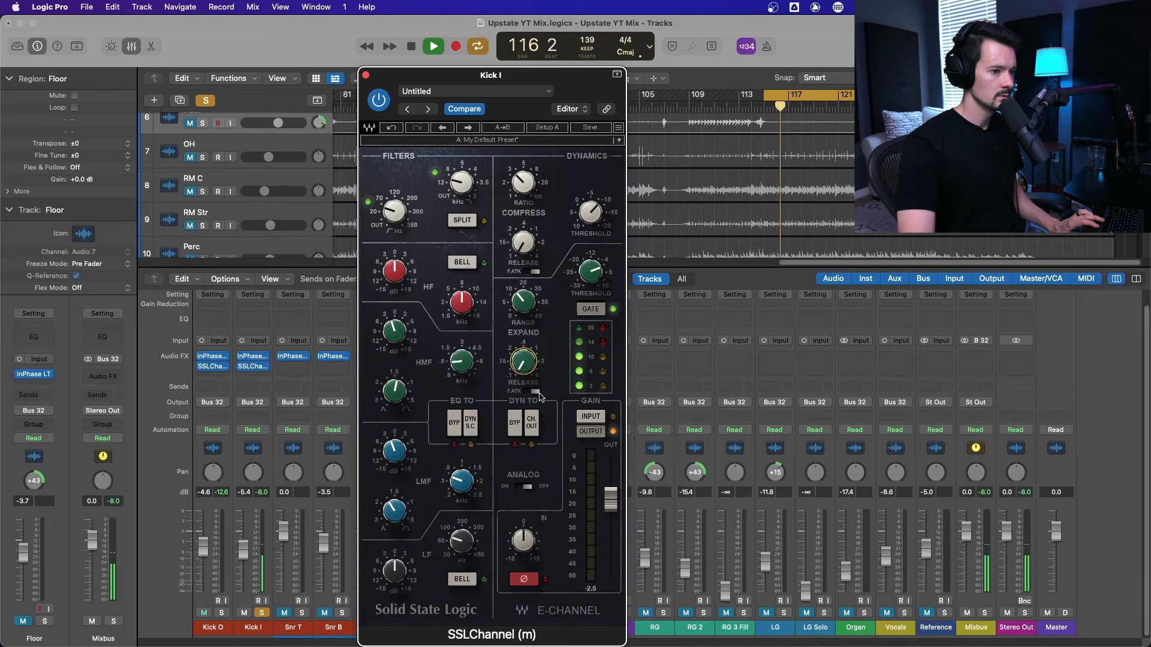
drag(523, 302, 523, 294)
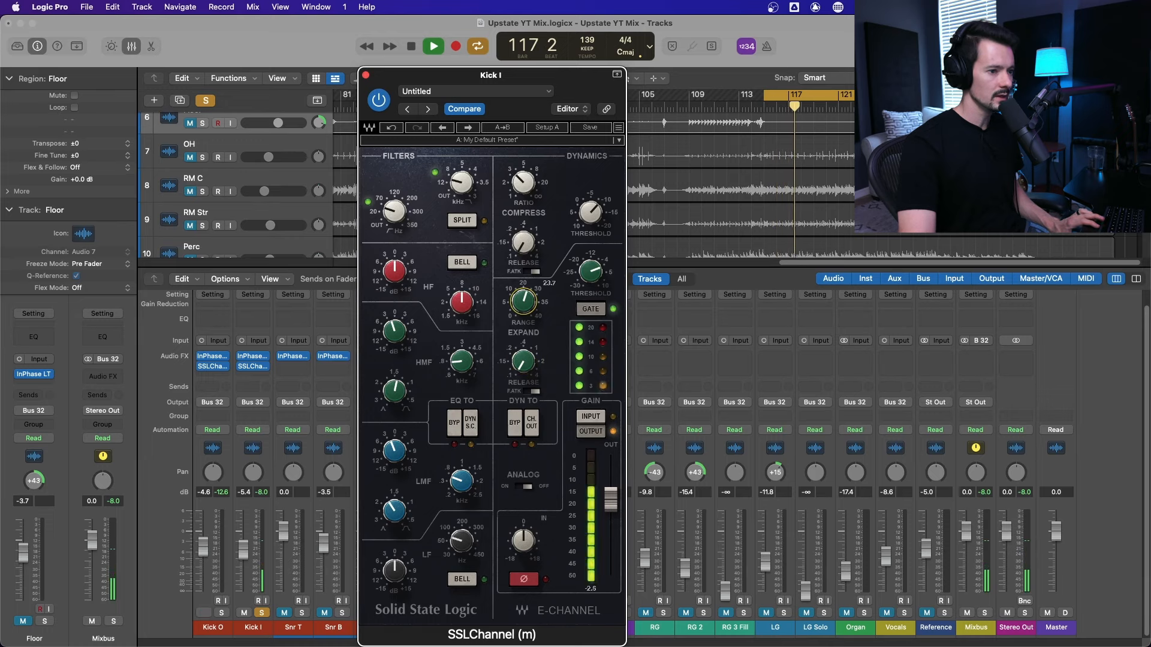
drag(591, 272, 592, 272)
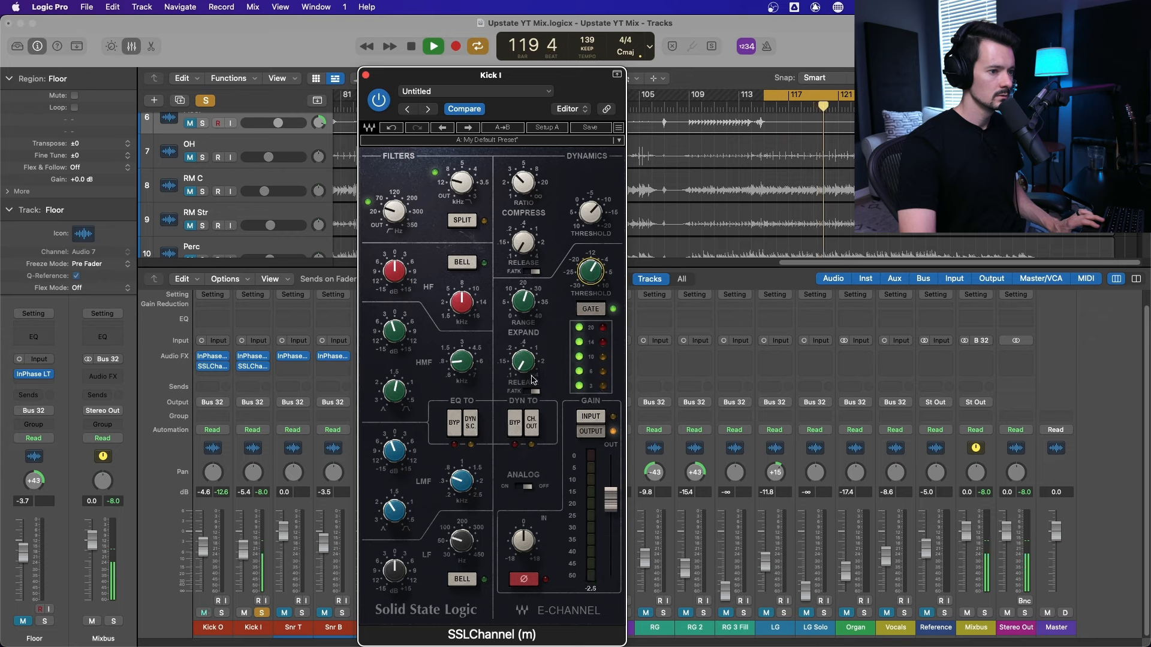
drag(523, 303, 524, 299)
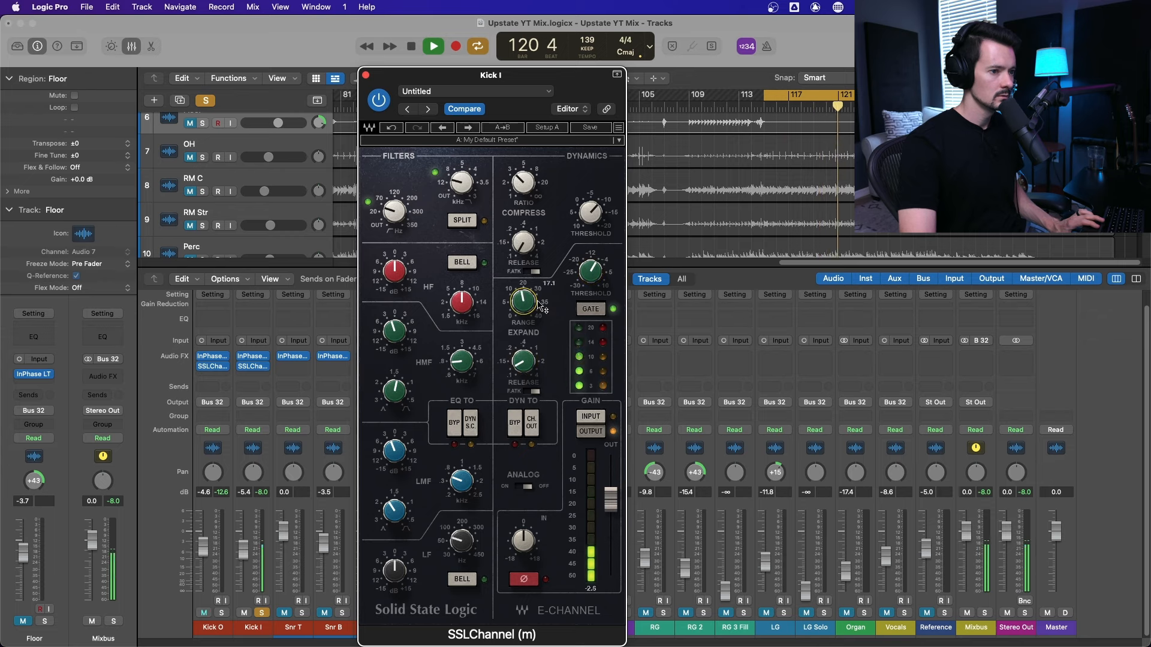
drag(593, 271, 599, 274)
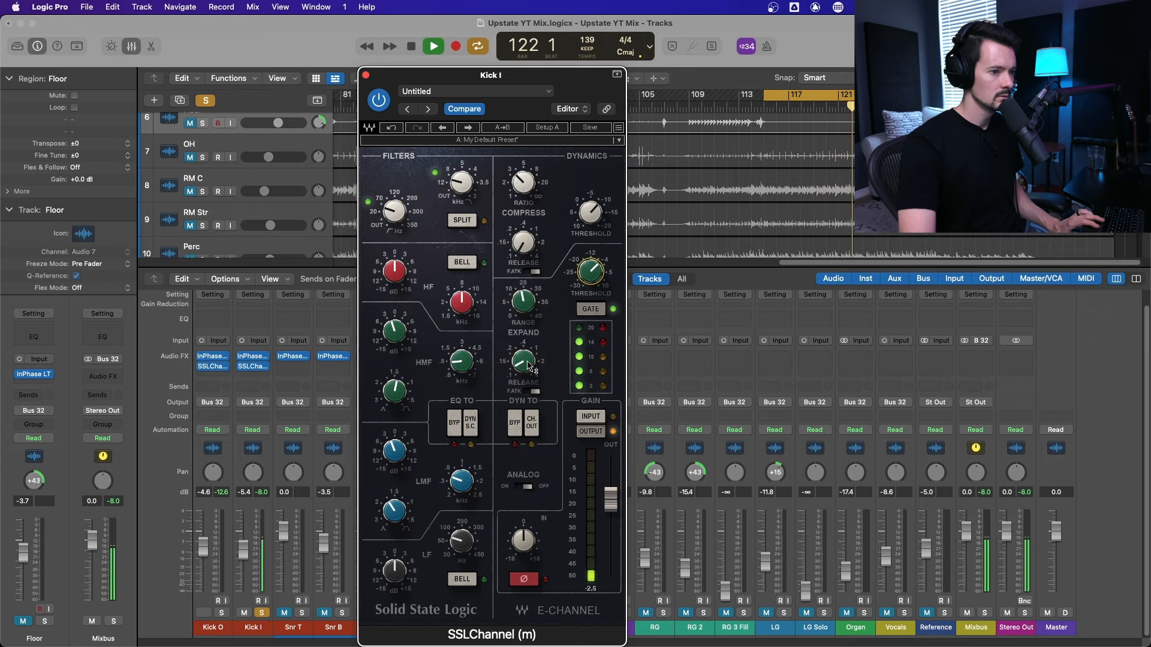
Step: Close the plug-in, solo Kick O alongside Kick I, and lower Kick I's fader to -7.2 dB
click(389, 46)
click(366, 75)
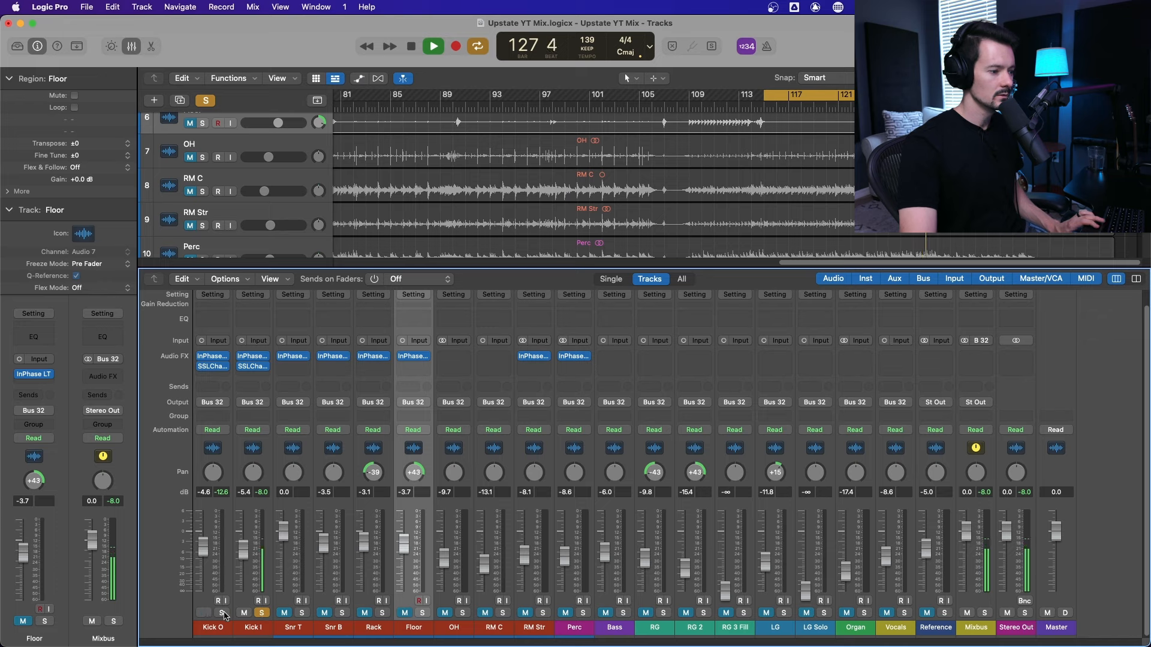
drag(243, 566, 243, 555)
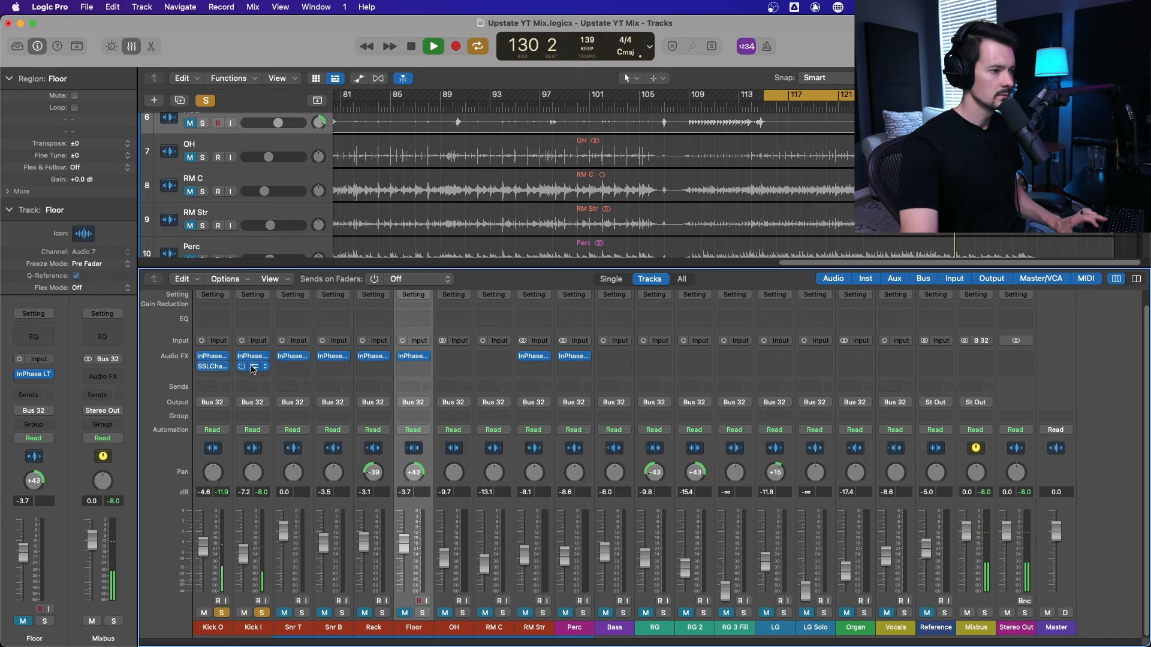
Step: Compare Kick I with its SSLChannel bypassed and engaged, and lower the plug-in's output to about -1.8 dB
click(252, 366)
click(379, 101)
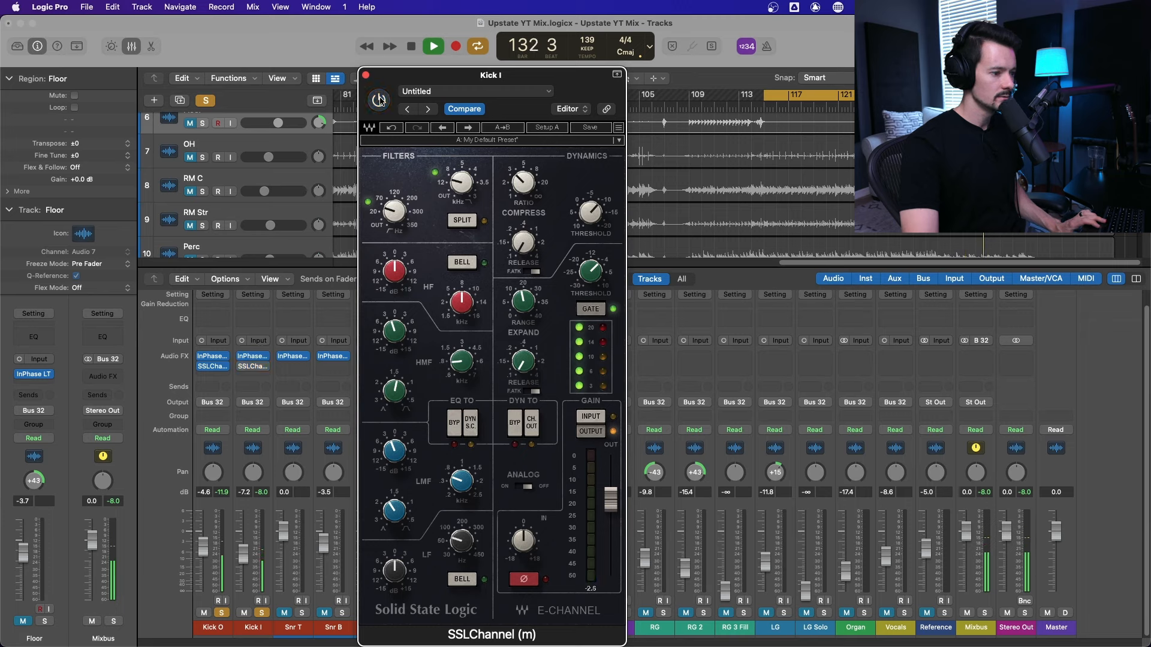
click(380, 100)
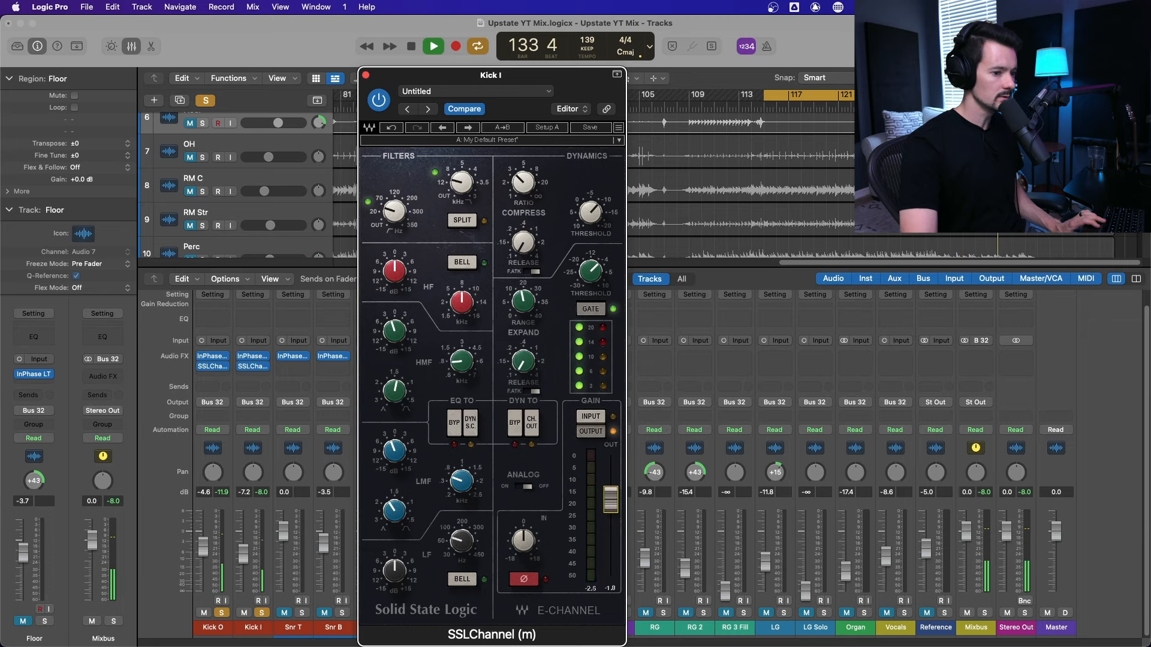
click(366, 76)
Step: Unsolo both kick tracks, unmute Snr T, and insert a mono SSLChannel on Snr T during playback
key(space)
click(260, 612)
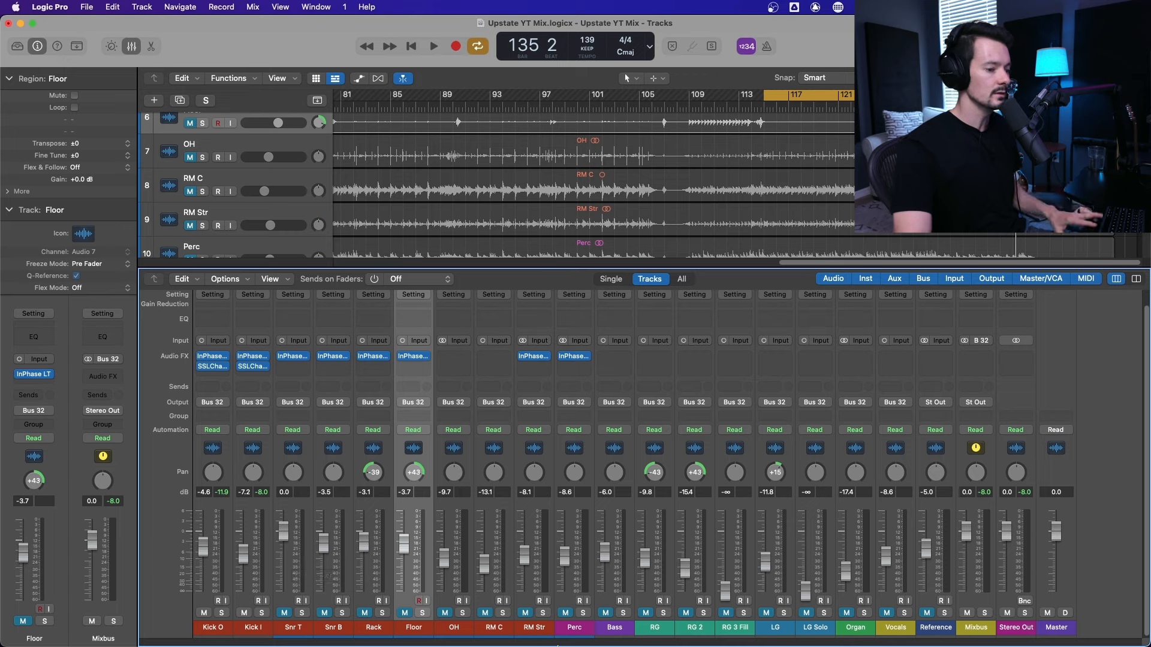
key(space)
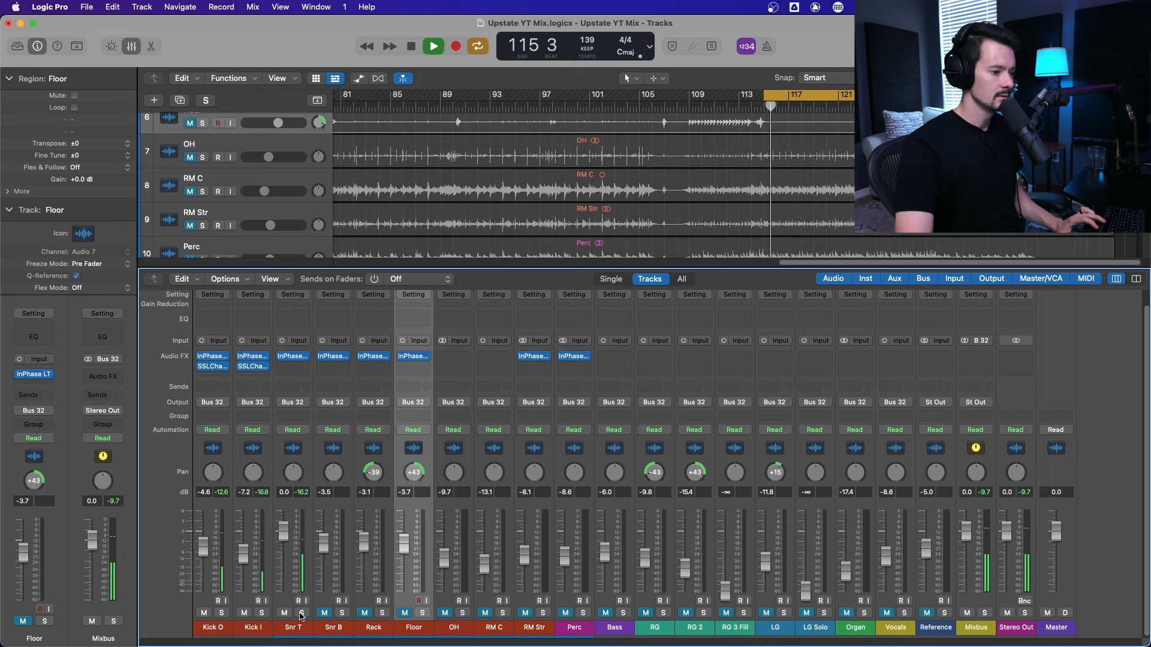
click(299, 368)
mouse_move(309, 398)
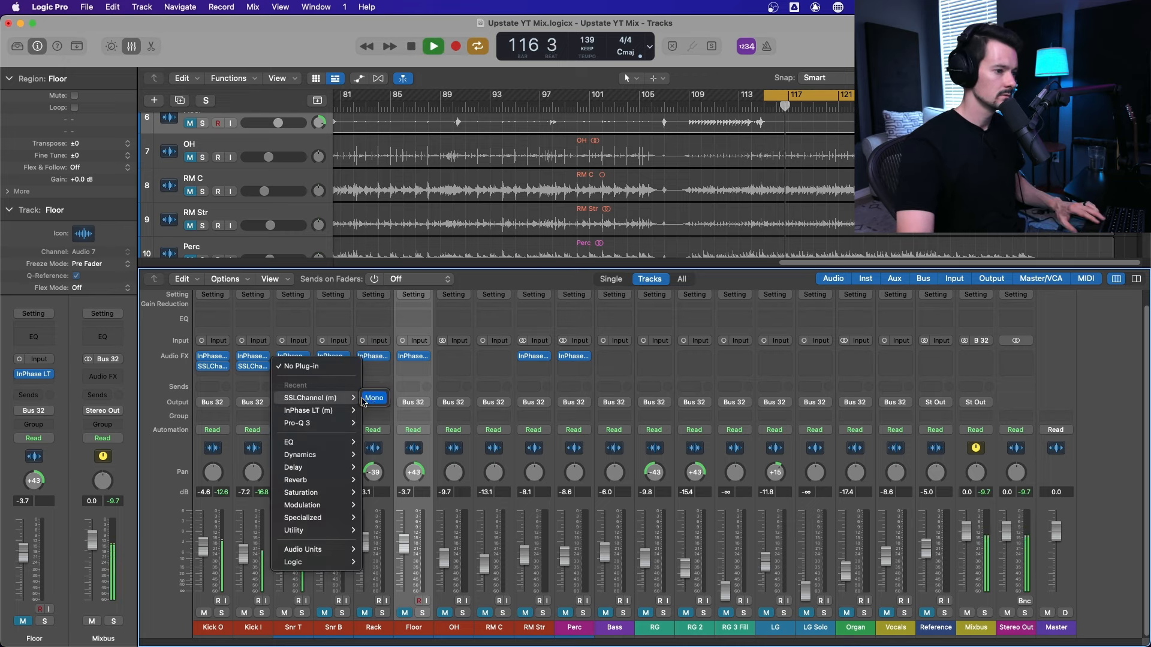
click(390, 398)
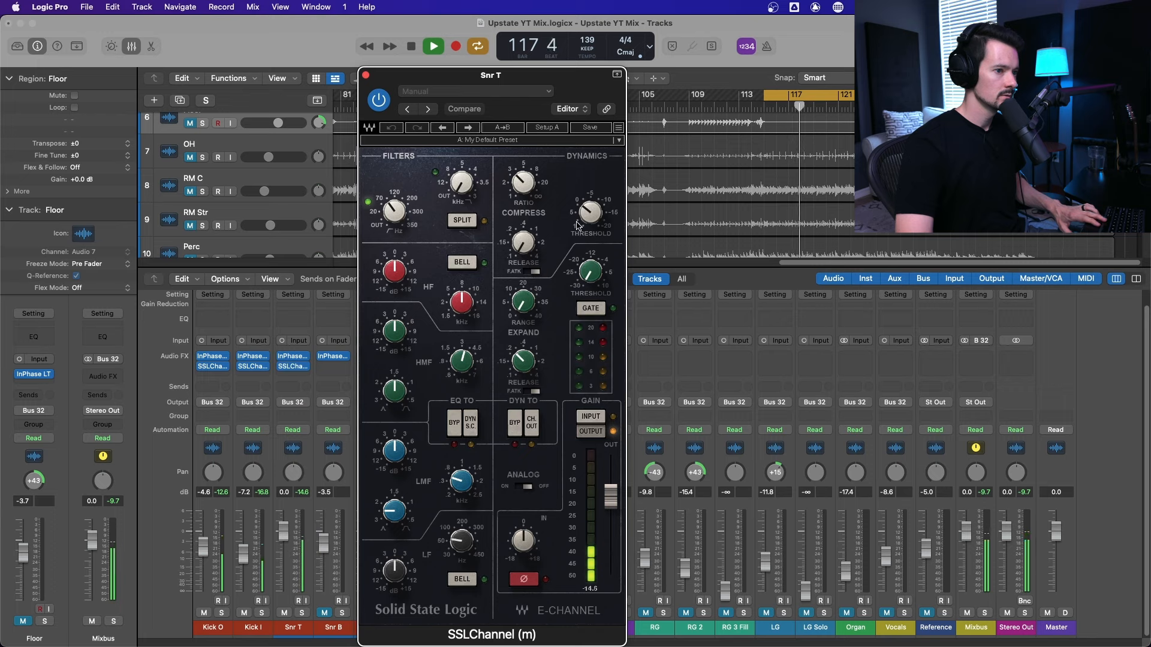
Step: Lower Snr T's compressor threshold, sweep the LMF band boosted near 15 dB while adjusting Q, and cut about -2.2 dB around 0.55 kHz
drag(591, 212, 590, 232)
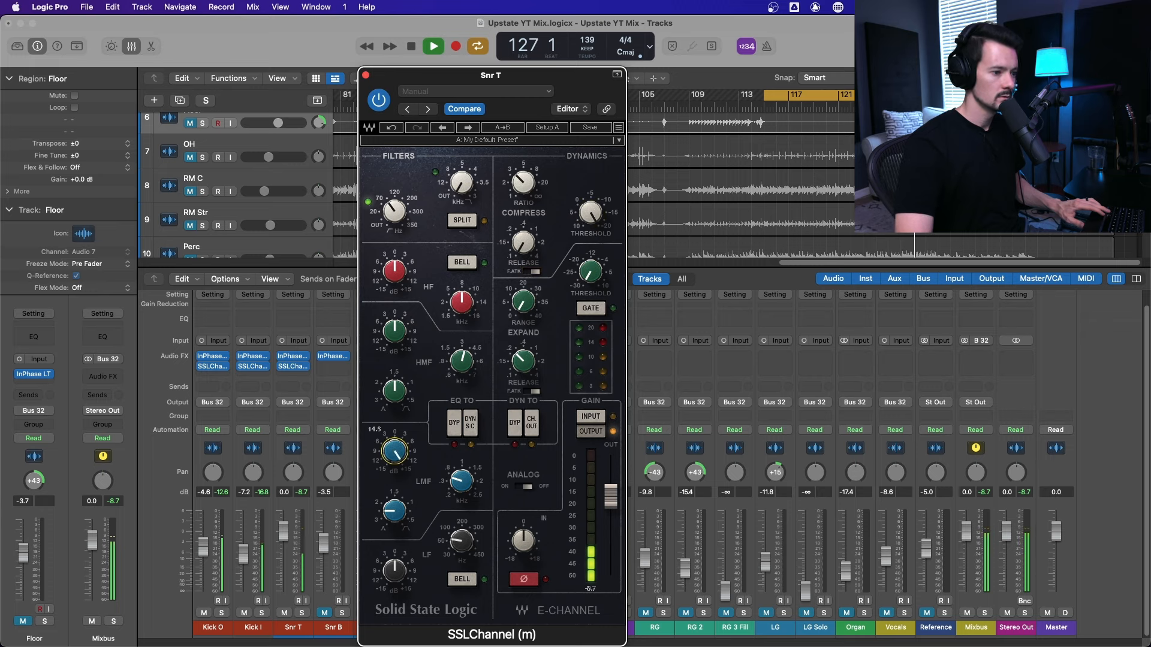
drag(394, 511, 405, 523)
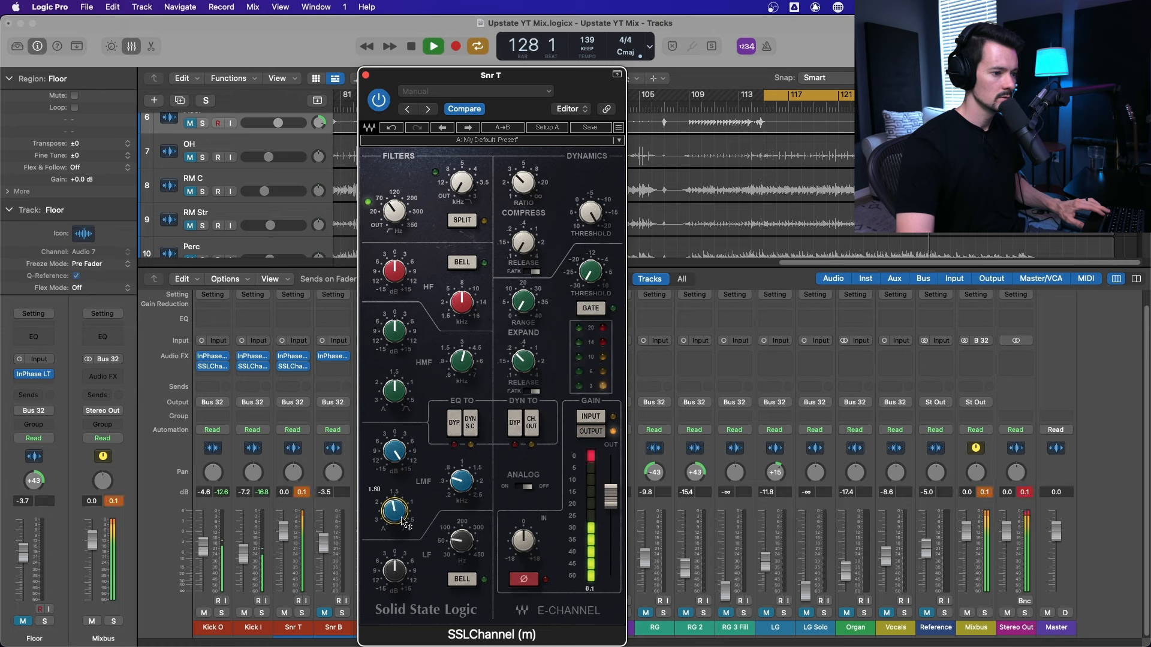
drag(457, 484, 457, 471)
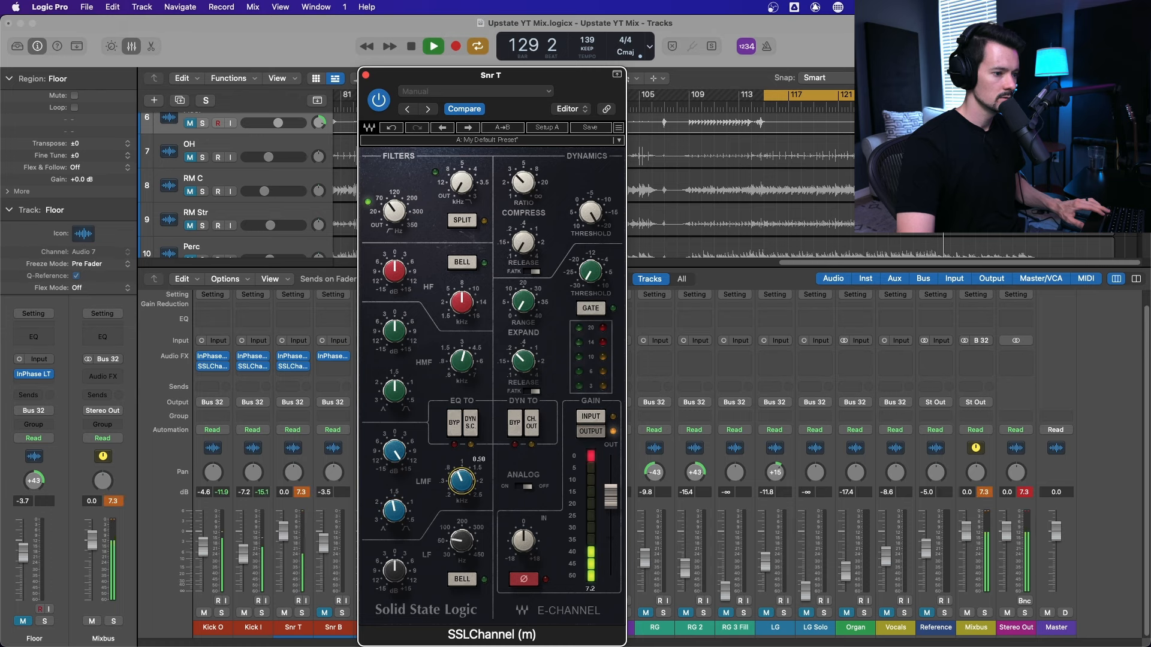
drag(394, 511, 394, 506)
drag(459, 482, 459, 487)
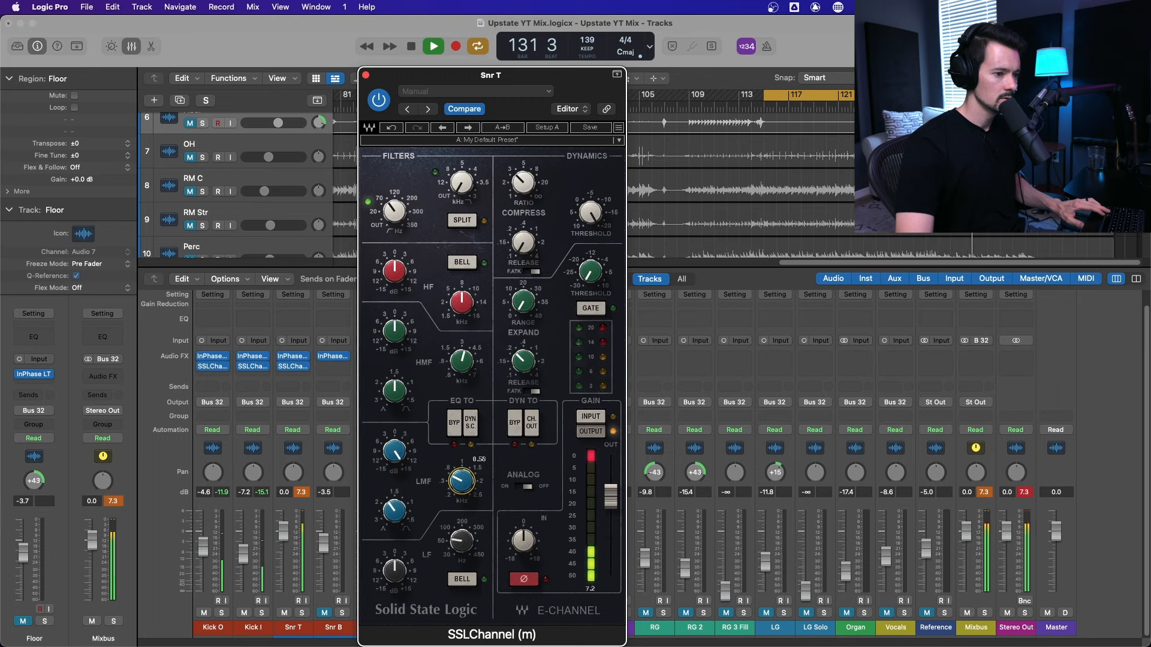
drag(395, 451, 395, 455)
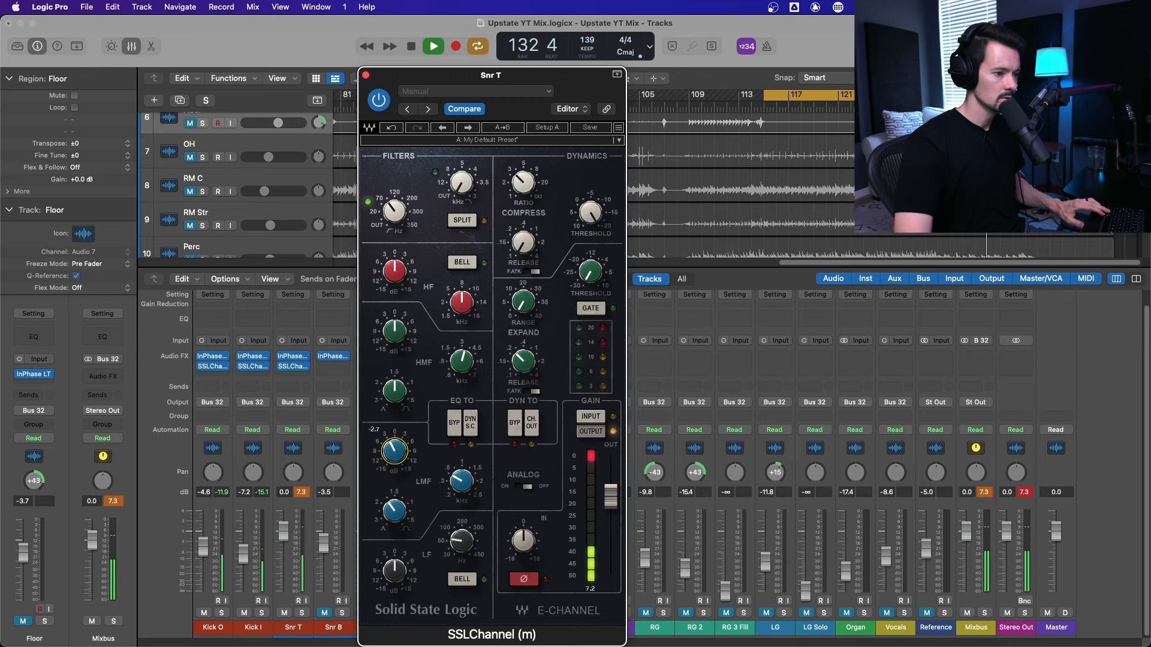
Step: Boost Snr T's LF band, tune its frequency with the bell shape on, and settle on a moderate boost with bell off
drag(394, 571, 394, 558)
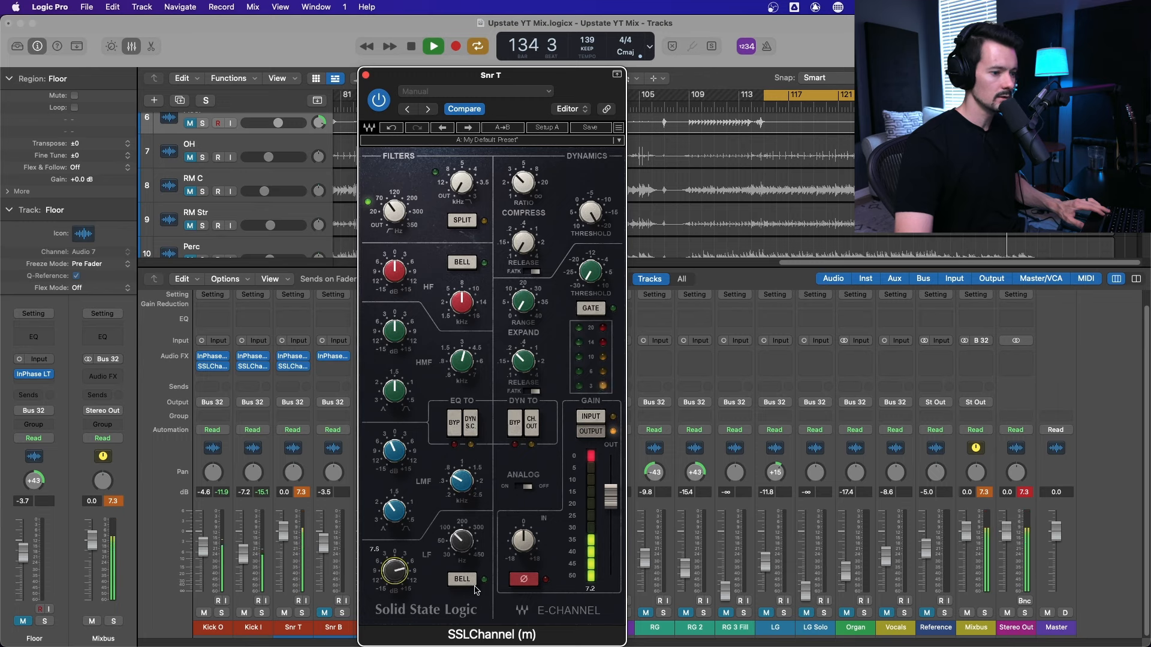
drag(461, 541, 461, 533)
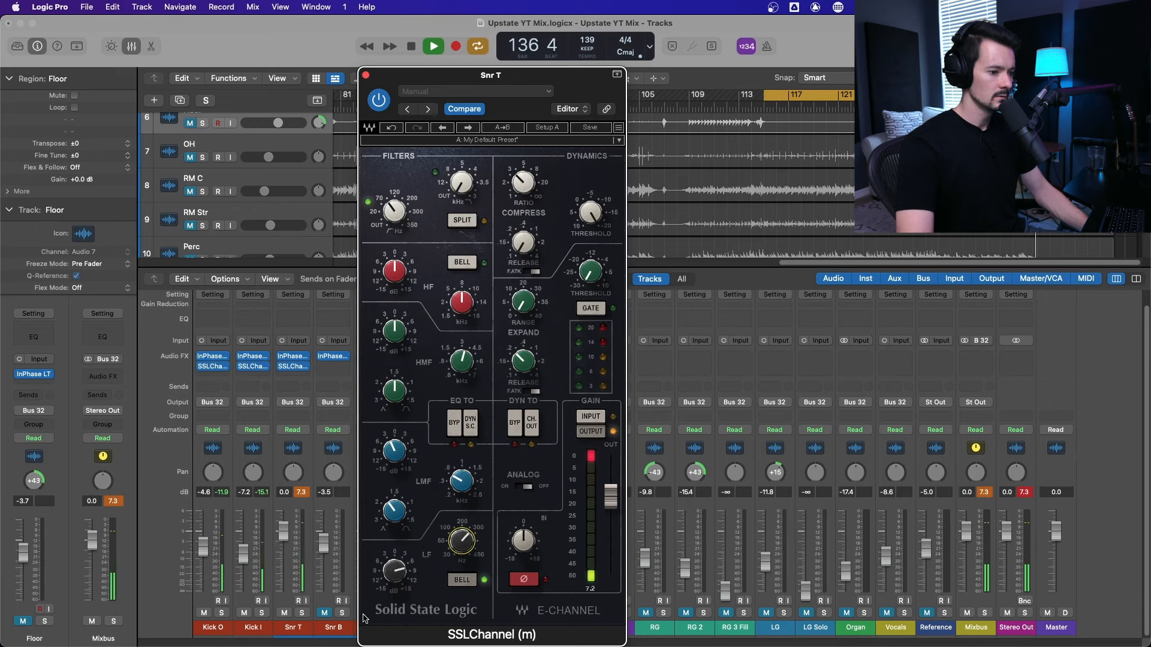
drag(388, 592, 386, 586)
drag(457, 543, 457, 538)
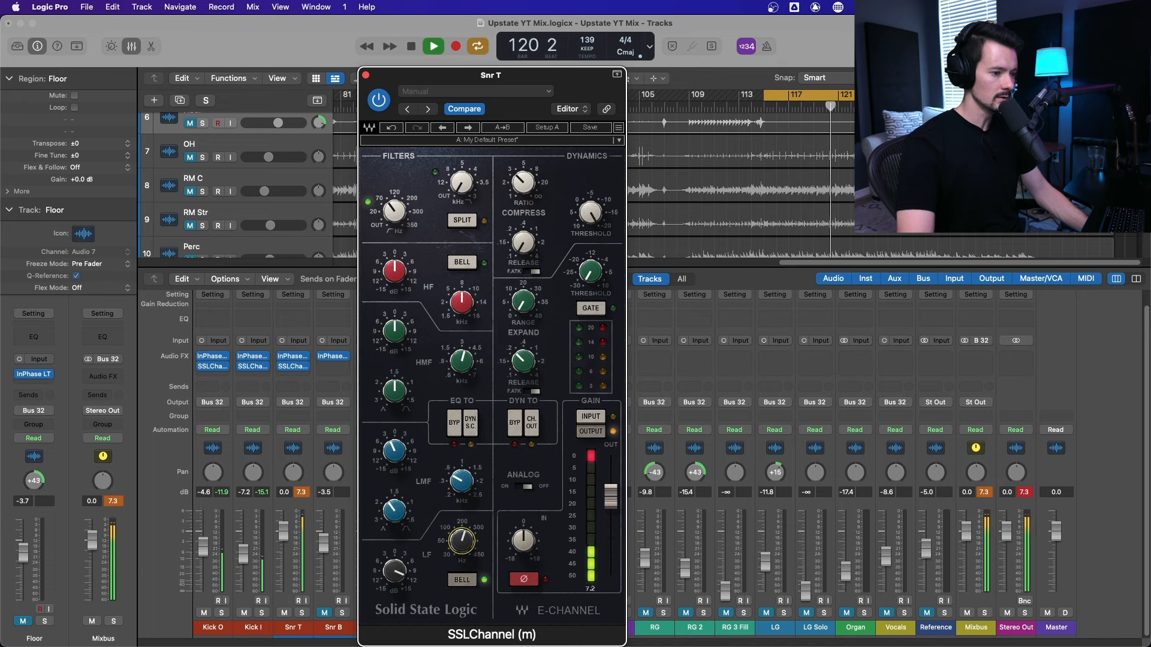
drag(394, 571, 394, 564)
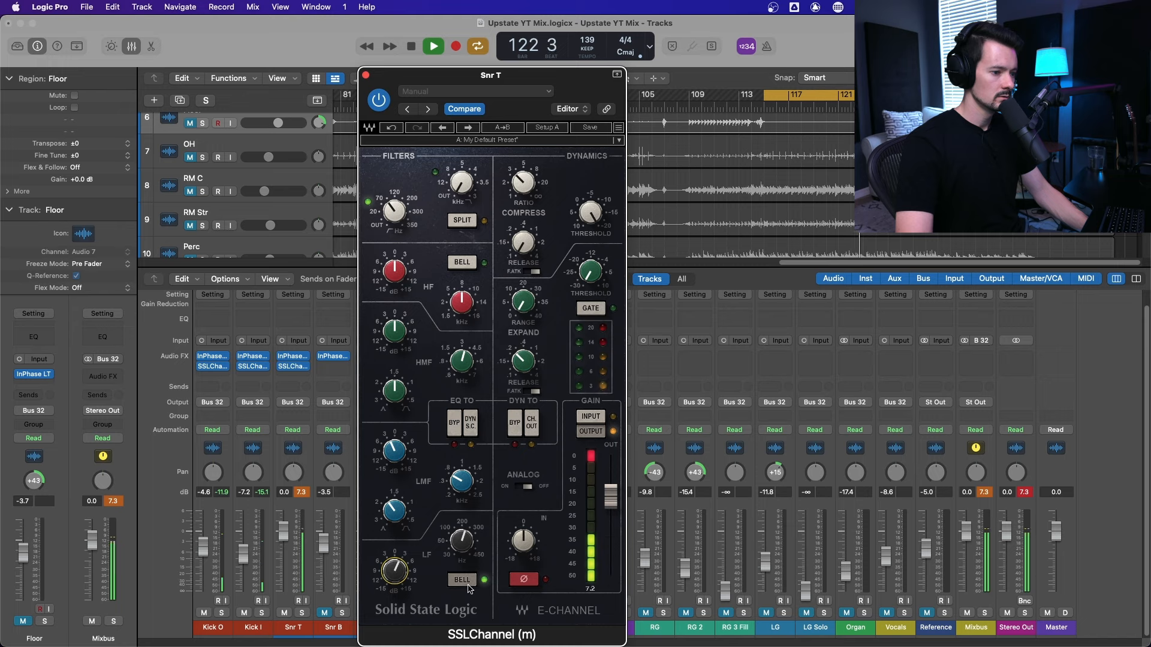
Step: Boost Snr T's HF band in bell shape, tuning its frequency around 8 kHz and bringing the boost to about 2.3 dB
click(394, 271)
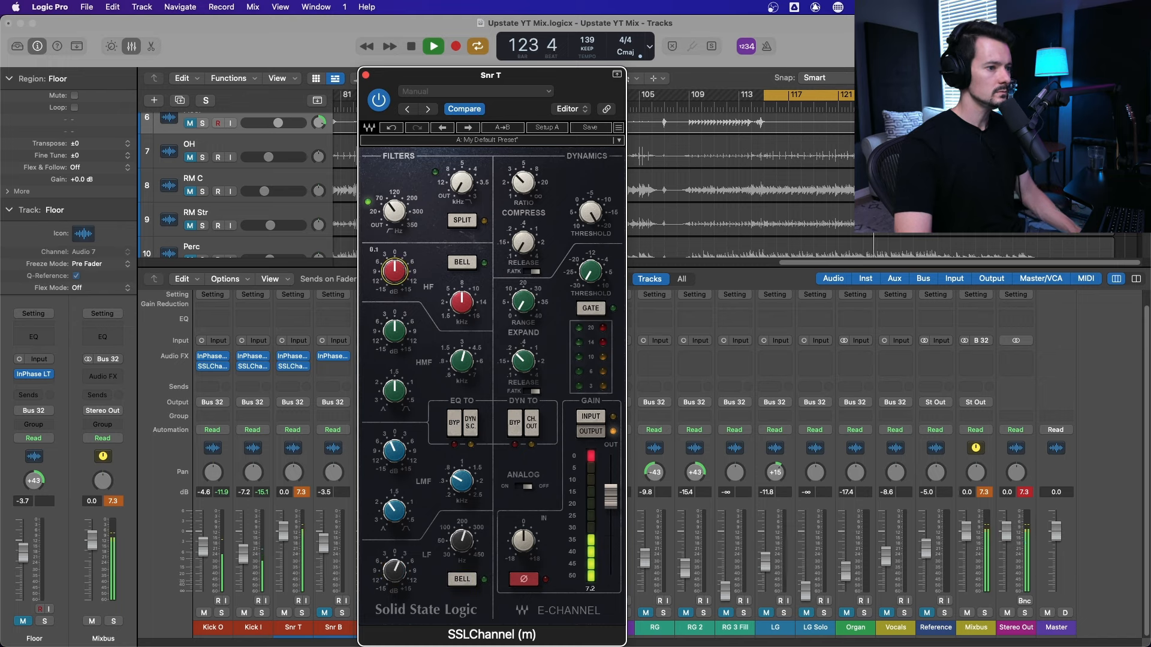
drag(395, 271, 395, 253)
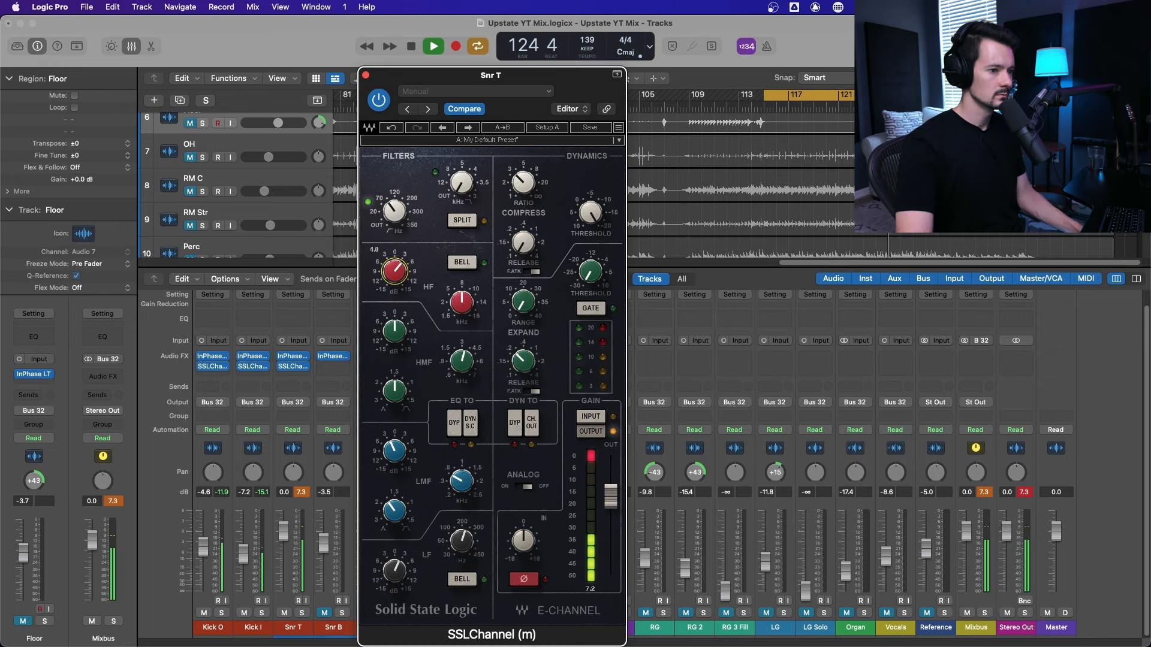
click(462, 267)
click(456, 307)
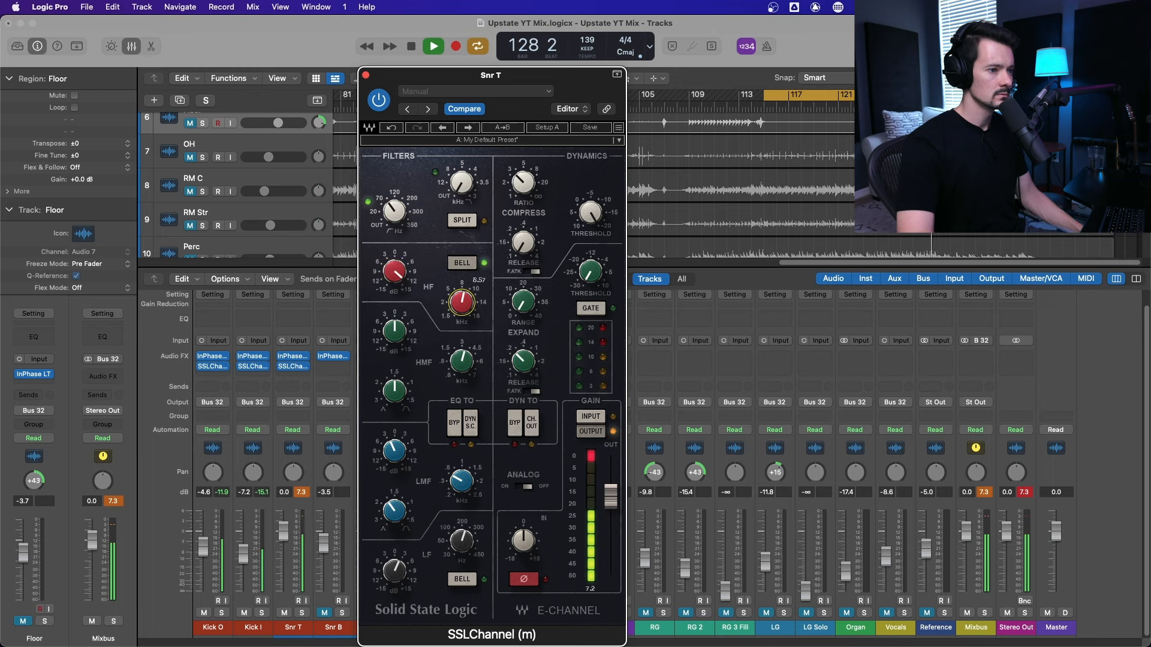
drag(407, 274, 407, 257)
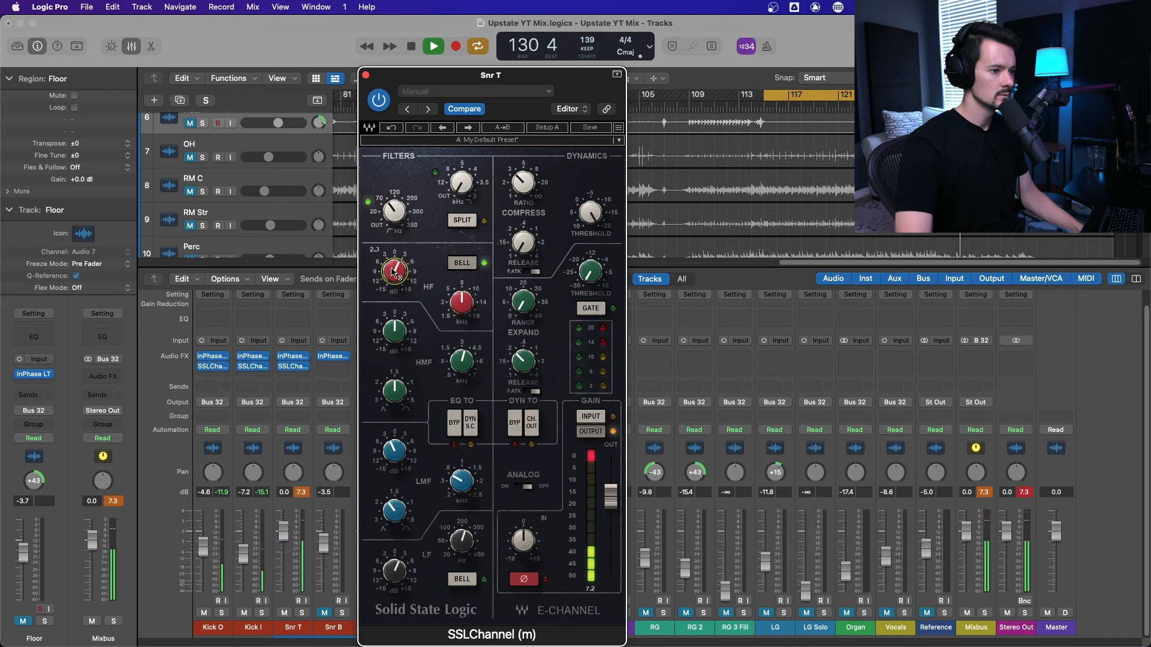
Step: Boost Snr T's HMF band, sweep its frequency and adjust its Q, and settle on a slight boost
drag(468, 360, 467, 353)
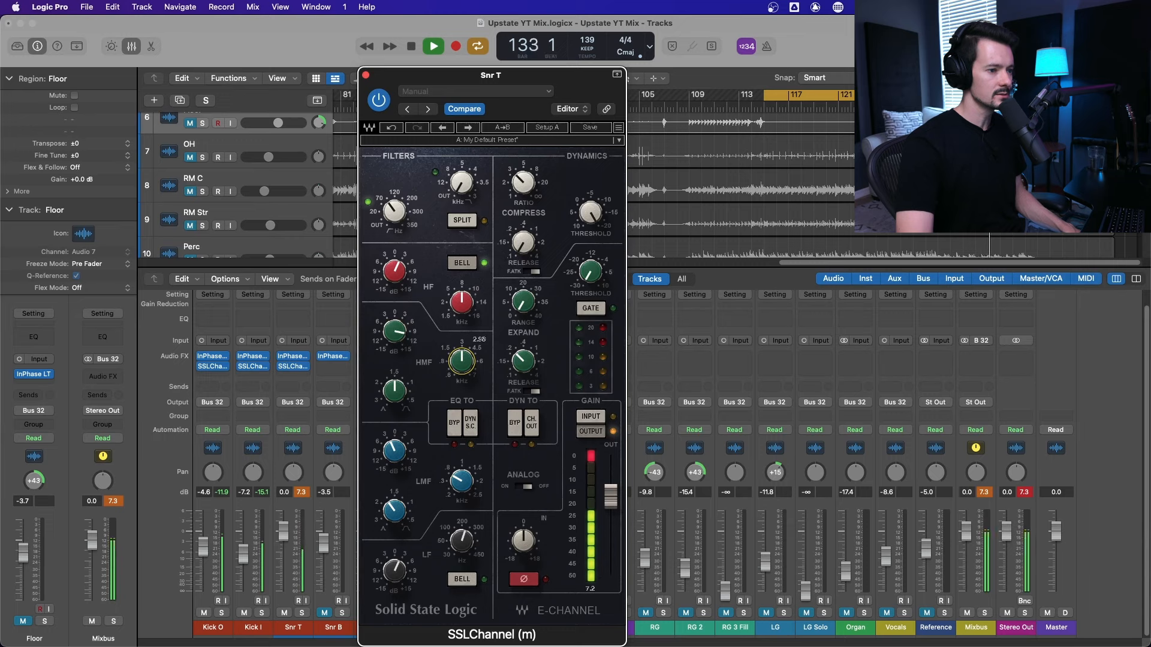
drag(395, 392, 396, 389)
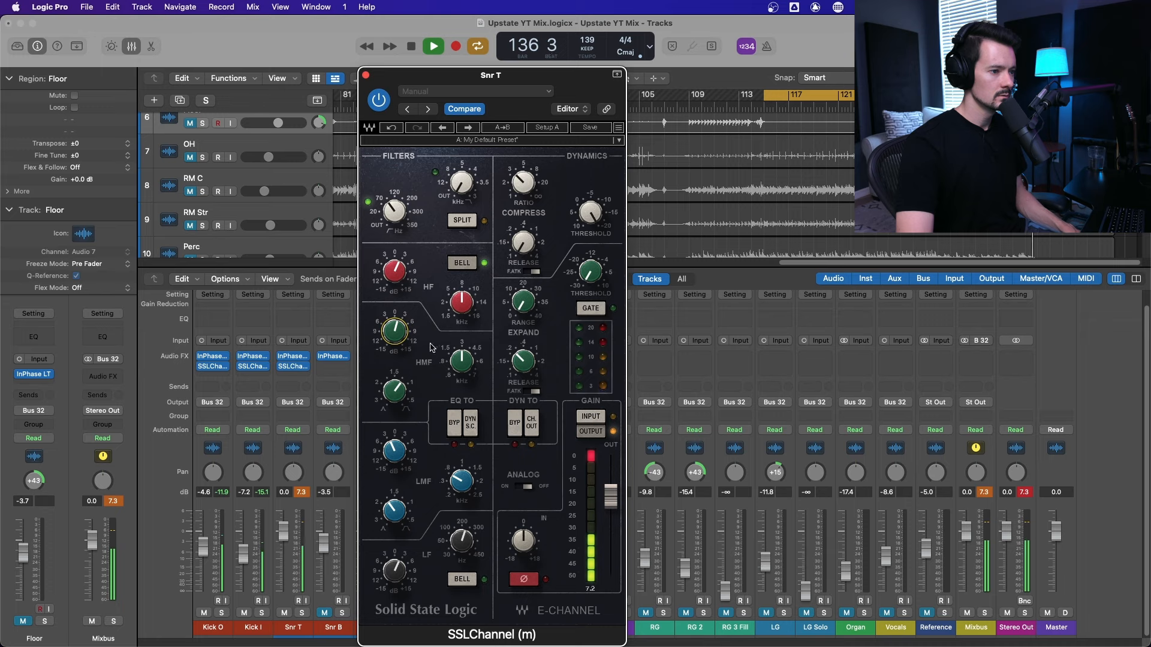
drag(395, 331, 396, 328)
mouse_move(464, 364)
mouse_down()
mouse_move(464, 345)
mouse_move(464, 361)
mouse_up()
drag(396, 331, 396, 349)
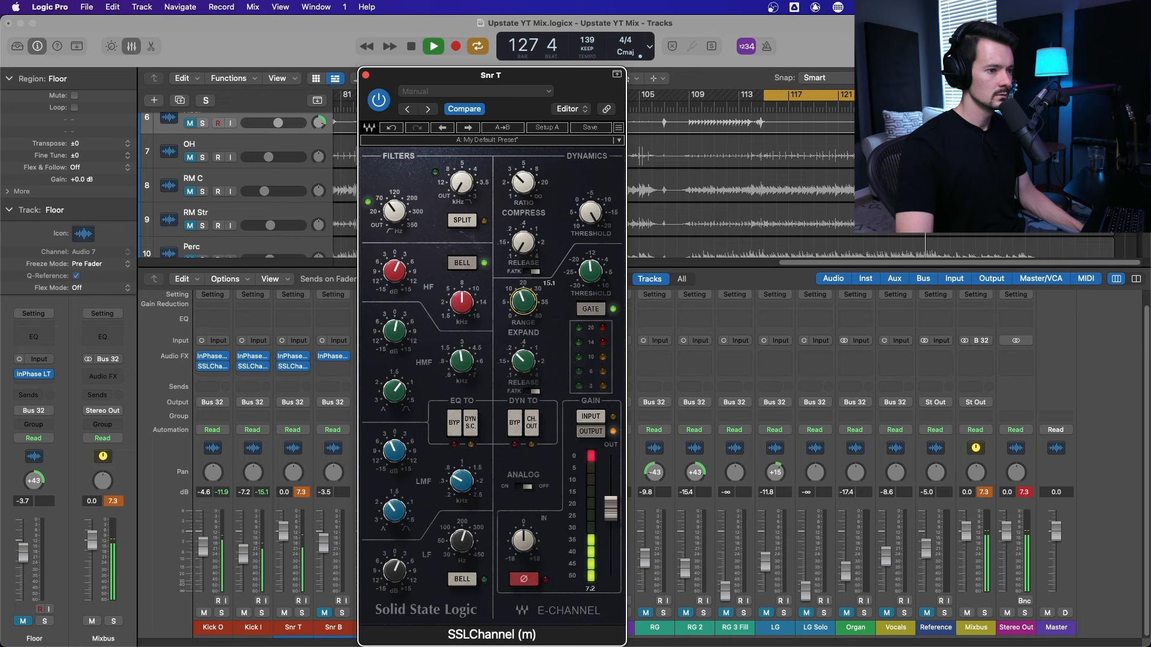
Step: Increase Snr T's gate range and shorten the gate release, and reset the HF and HMF gains to zero
drag(532, 304, 532, 286)
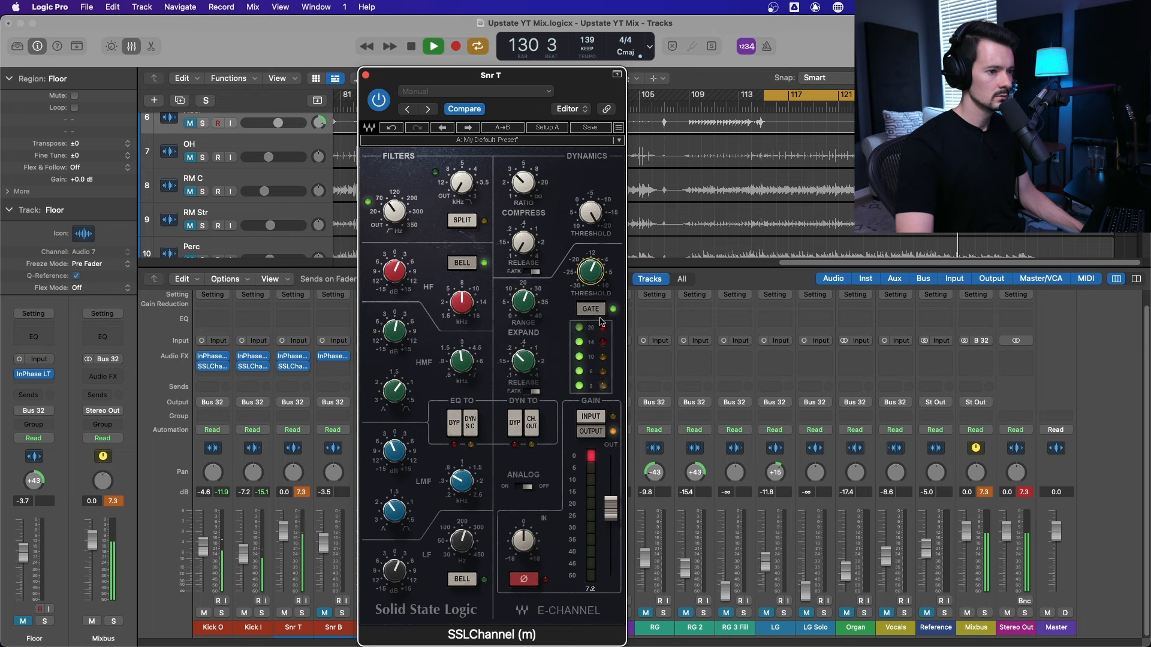
drag(530, 367, 530, 381)
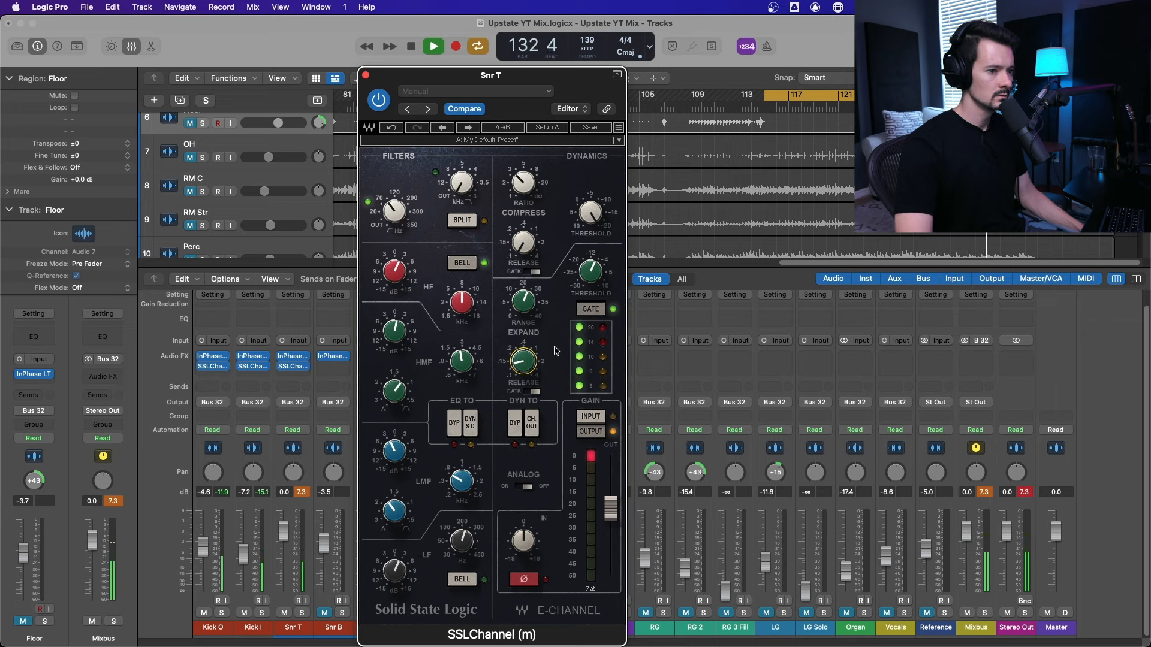
alt+click(398, 273)
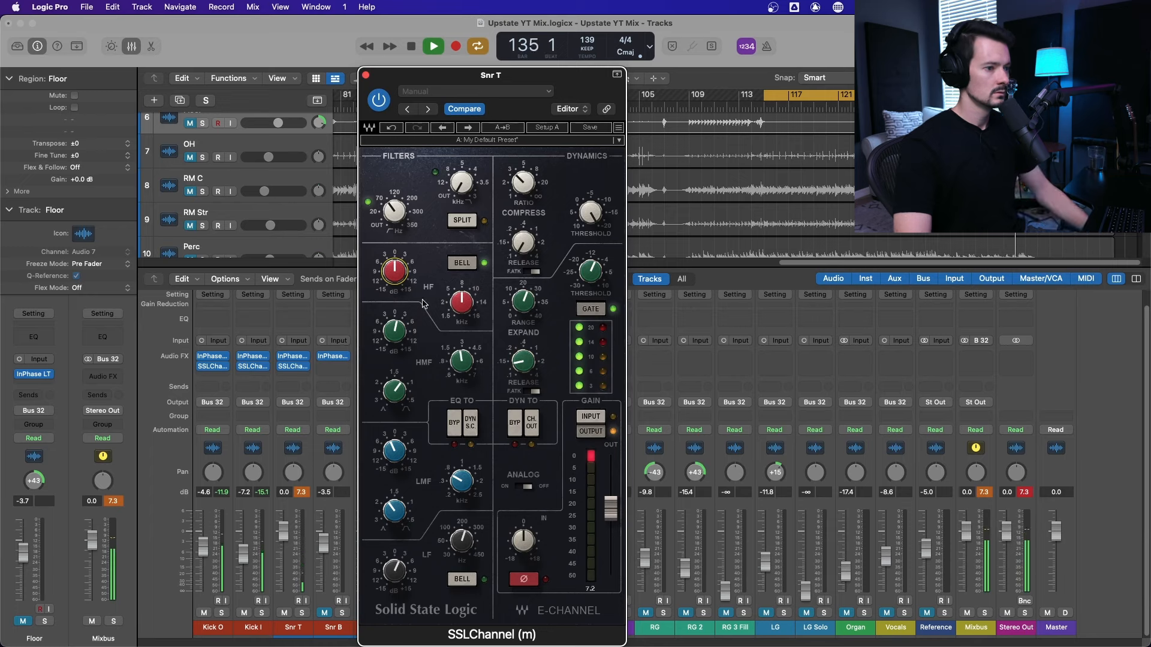
alt+click(394, 330)
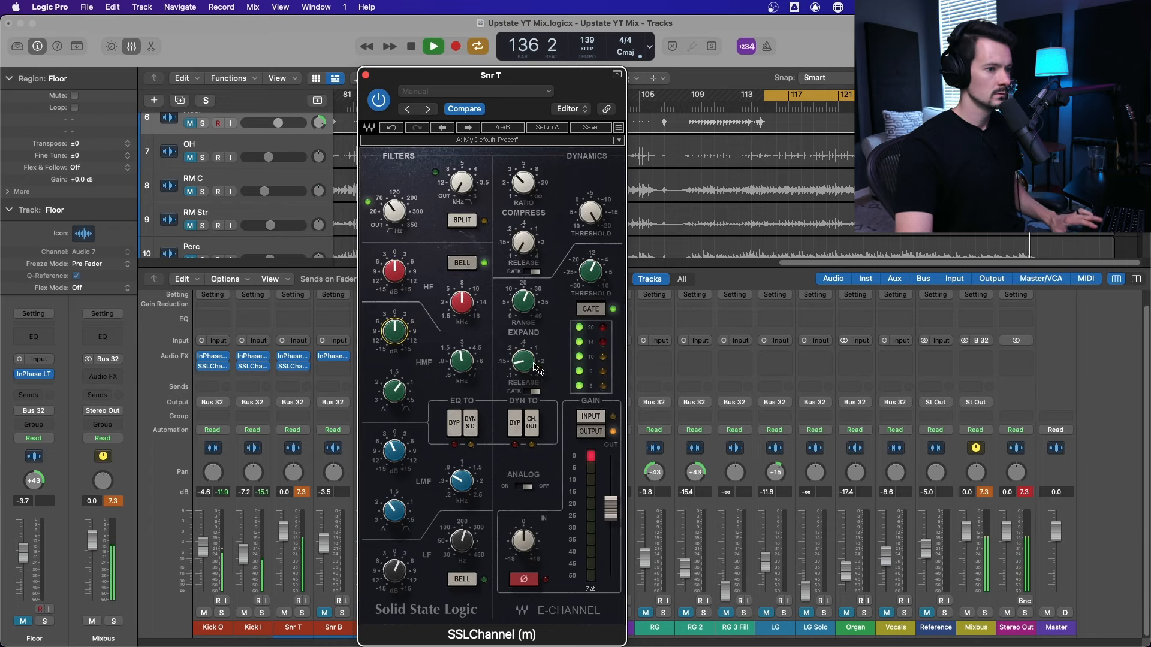
Step: Restart playback and fine-tune Snr T's gate with a shorter release and an adjusted range
key(space)
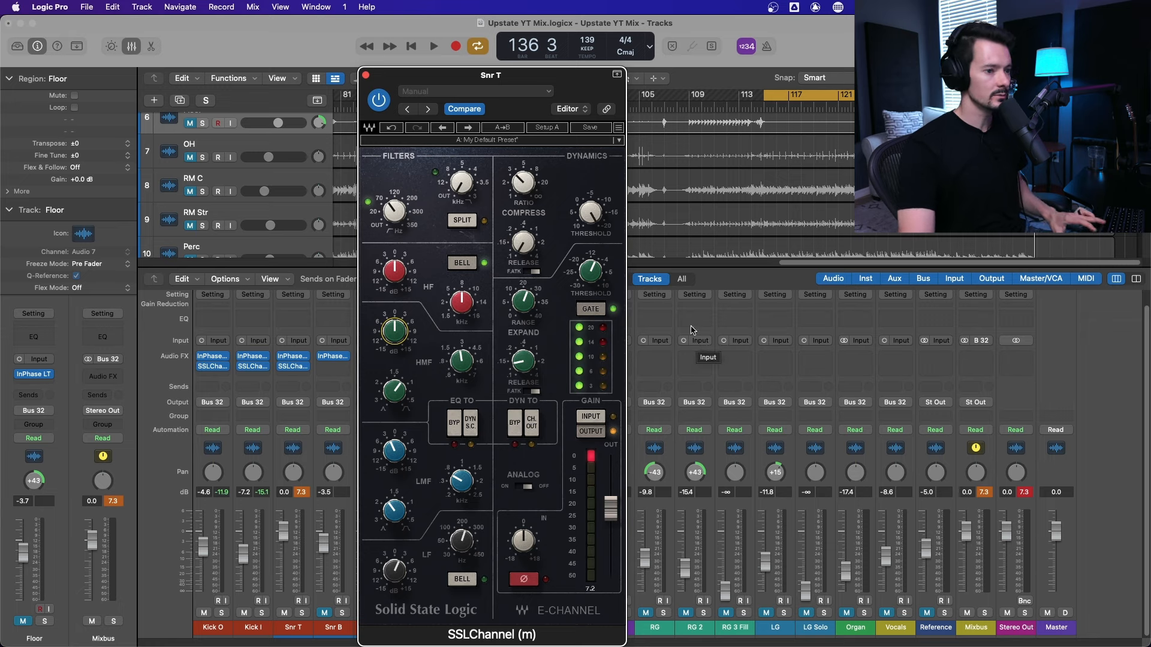
key(space)
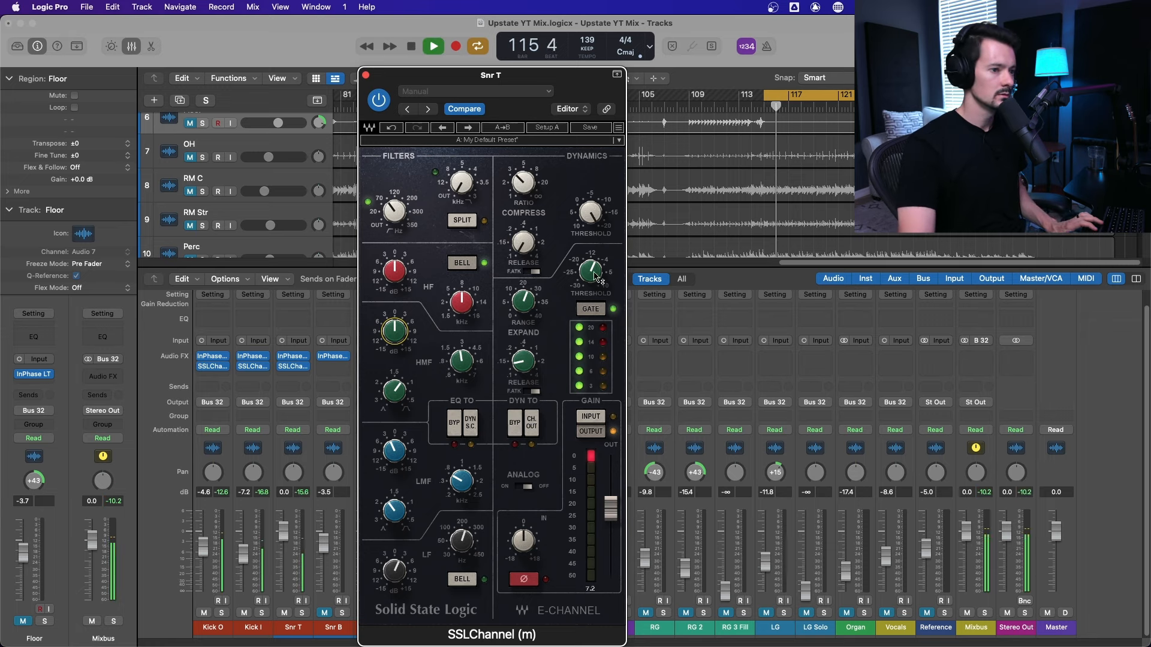
click(524, 362)
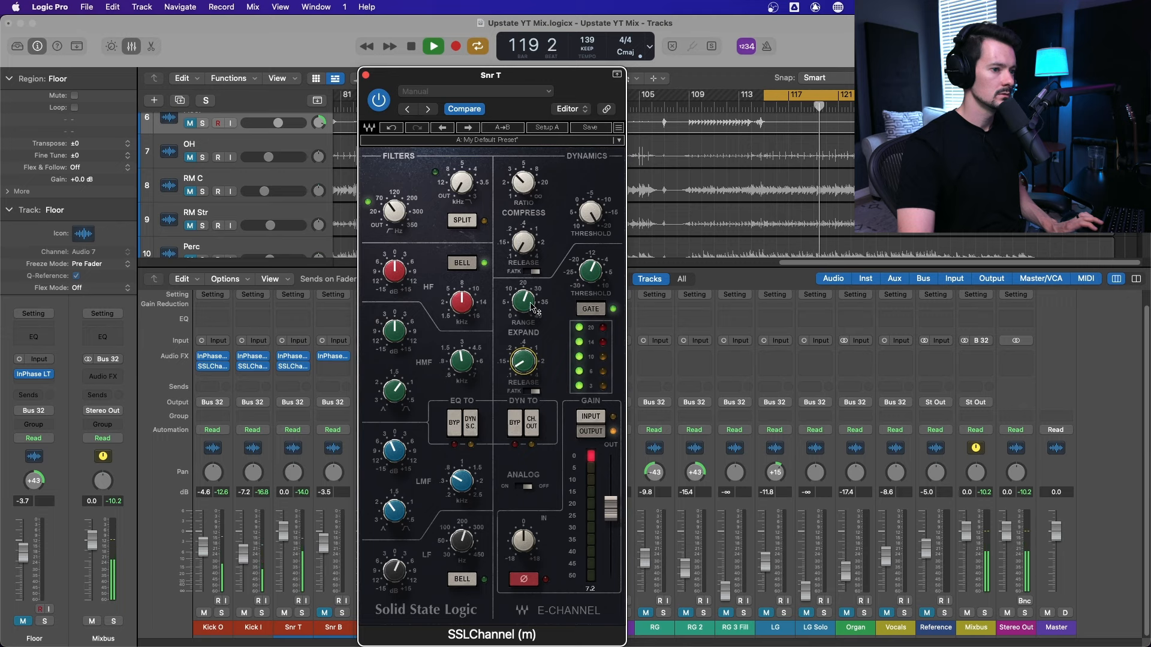
drag(530, 304, 530, 264)
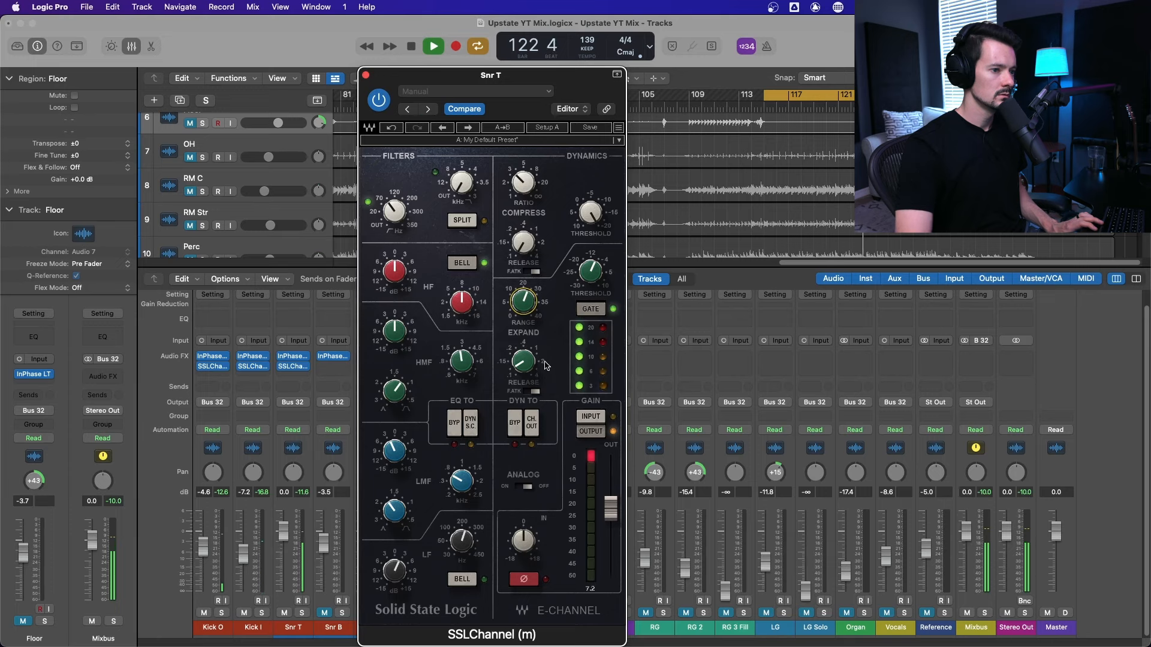
scroll(887, 174, up, 5)
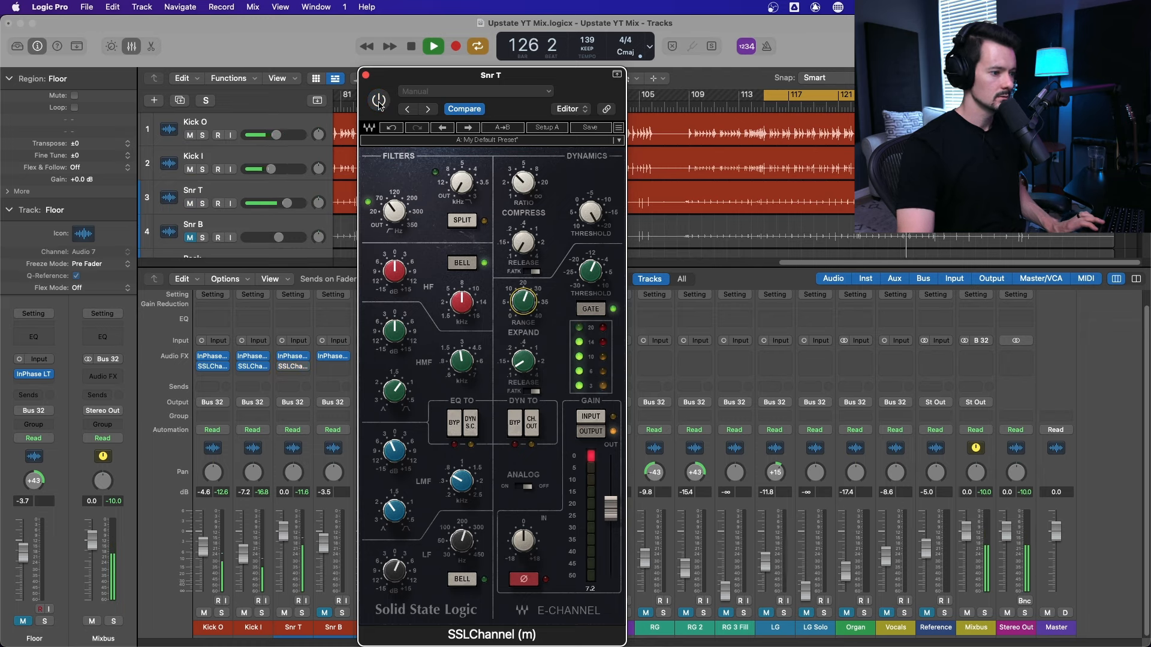
Step: Unmute and solo Snr B, restart playback, and insert a mono SSLChannel on it
click(343, 614)
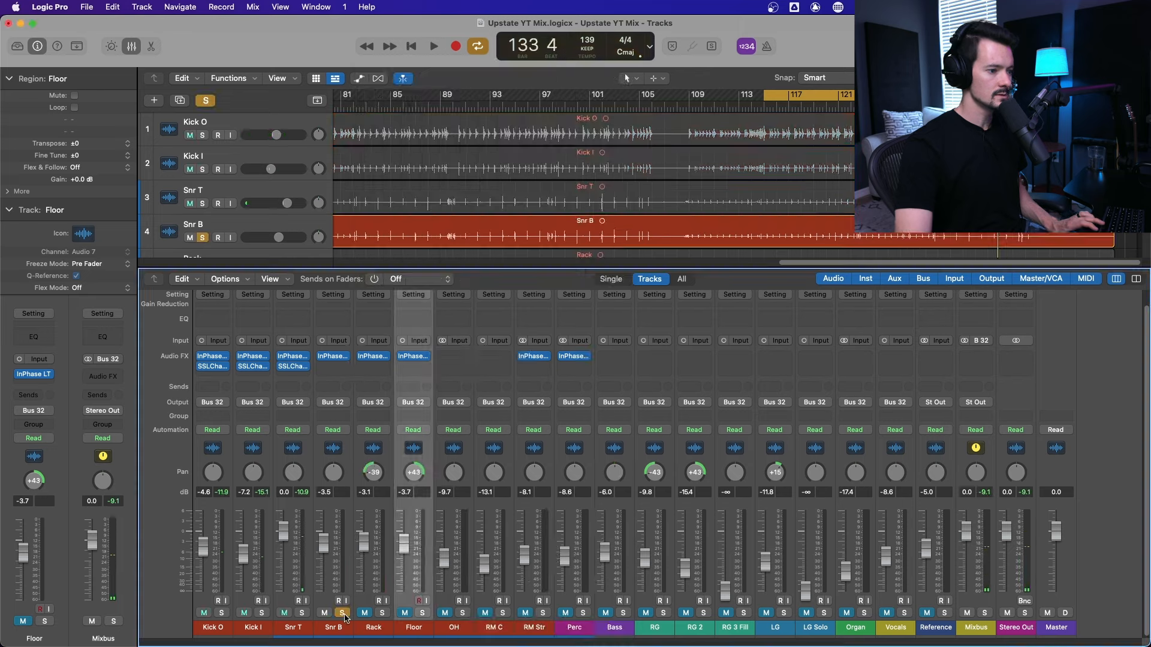
key(space)
click(333, 366)
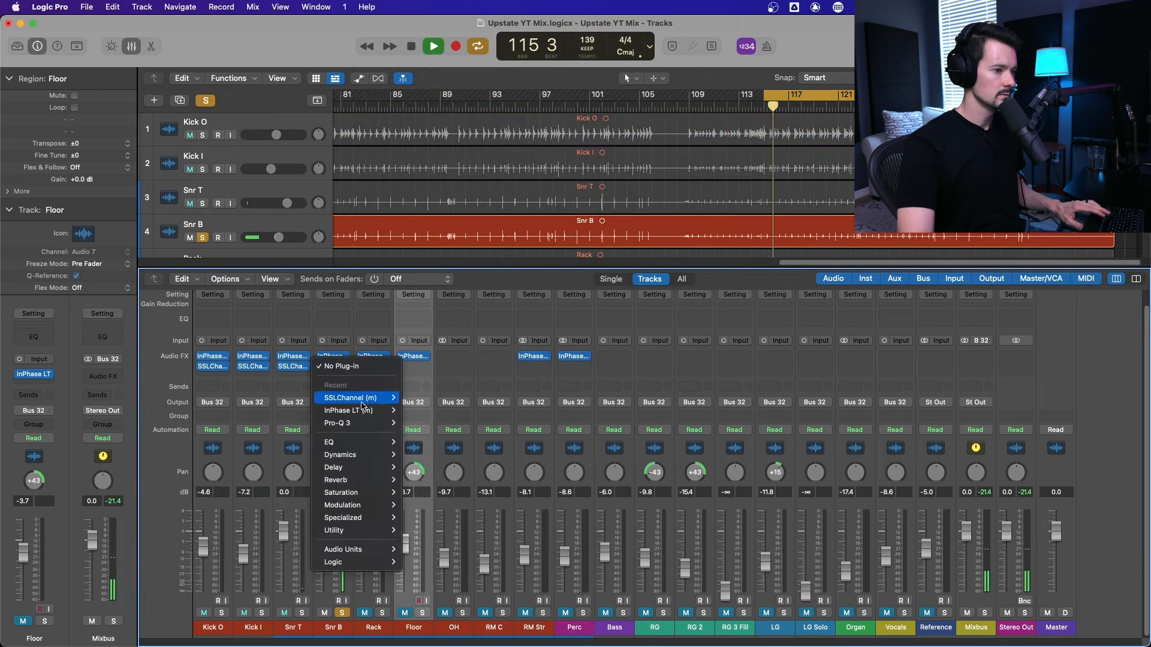
click(412, 398)
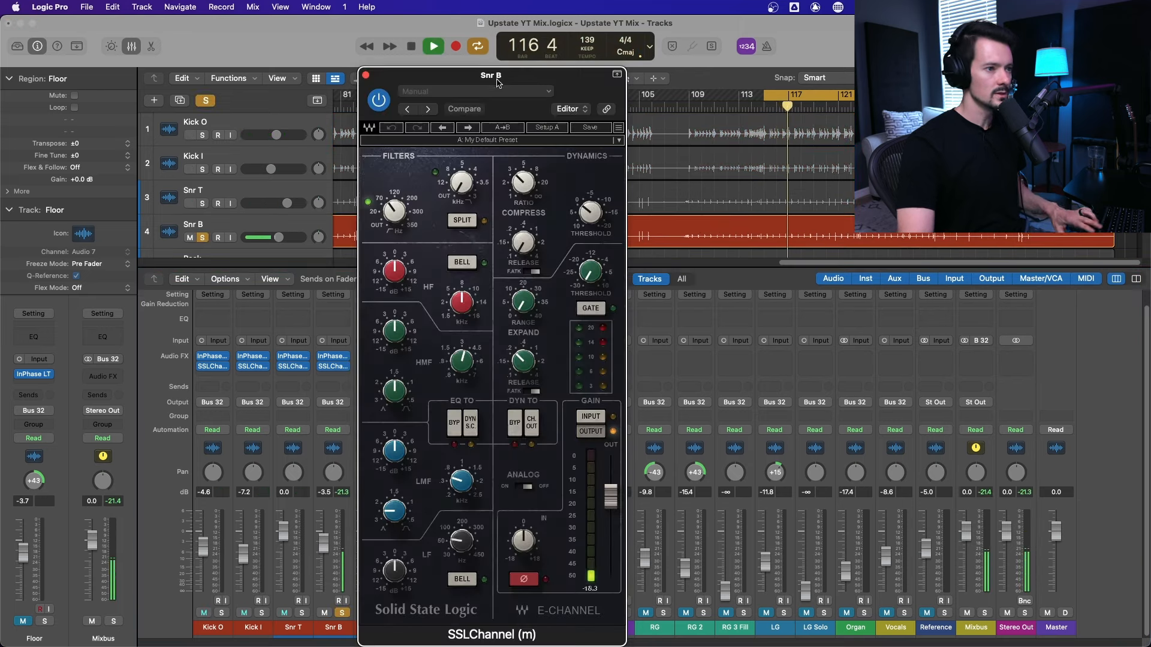
Step: Open Snr T's SSLChannel and arrange it side by side with Snr B's
drag(647, 86, 650, 86)
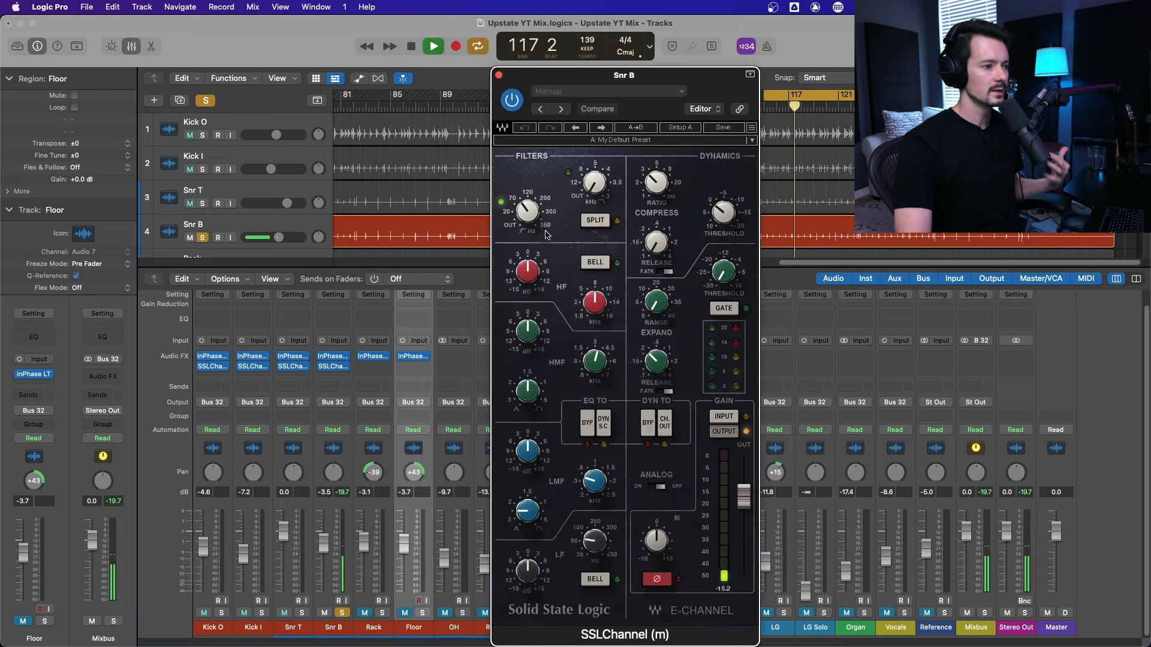
click(292, 366)
drag(467, 75, 315, 71)
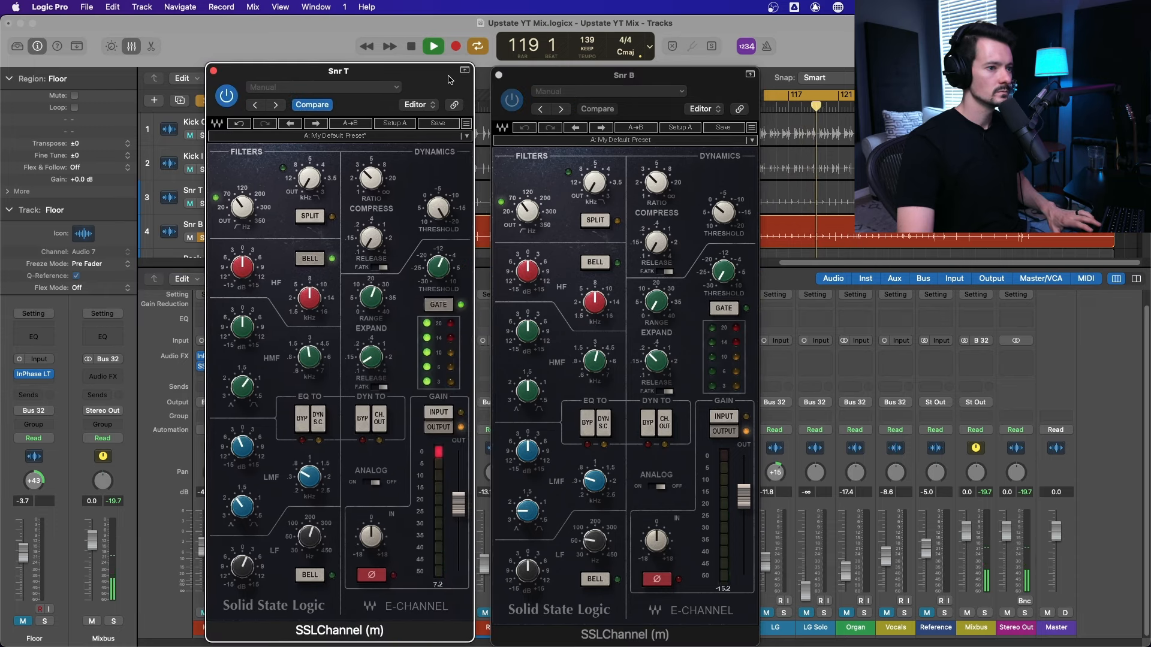
drag(675, 76, 646, 26)
Step: Lower Snr B's compressor threshold, back it off slightly, and try the compressor's fast attack switch
drag(695, 162, 695, 102)
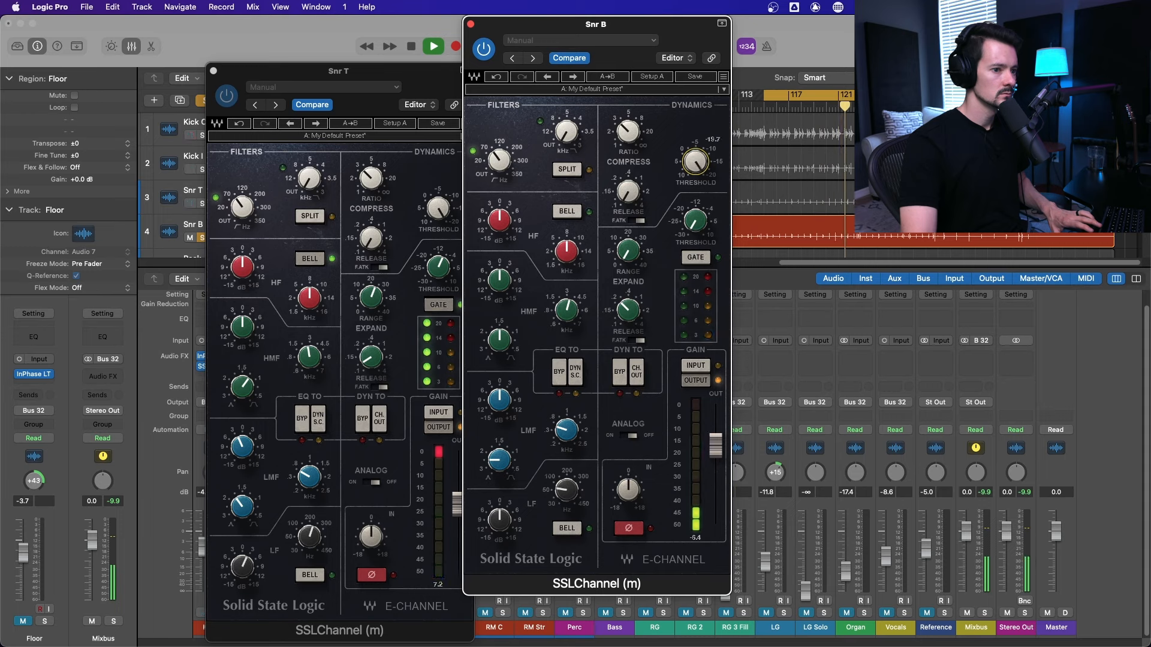
drag(695, 162, 696, 172)
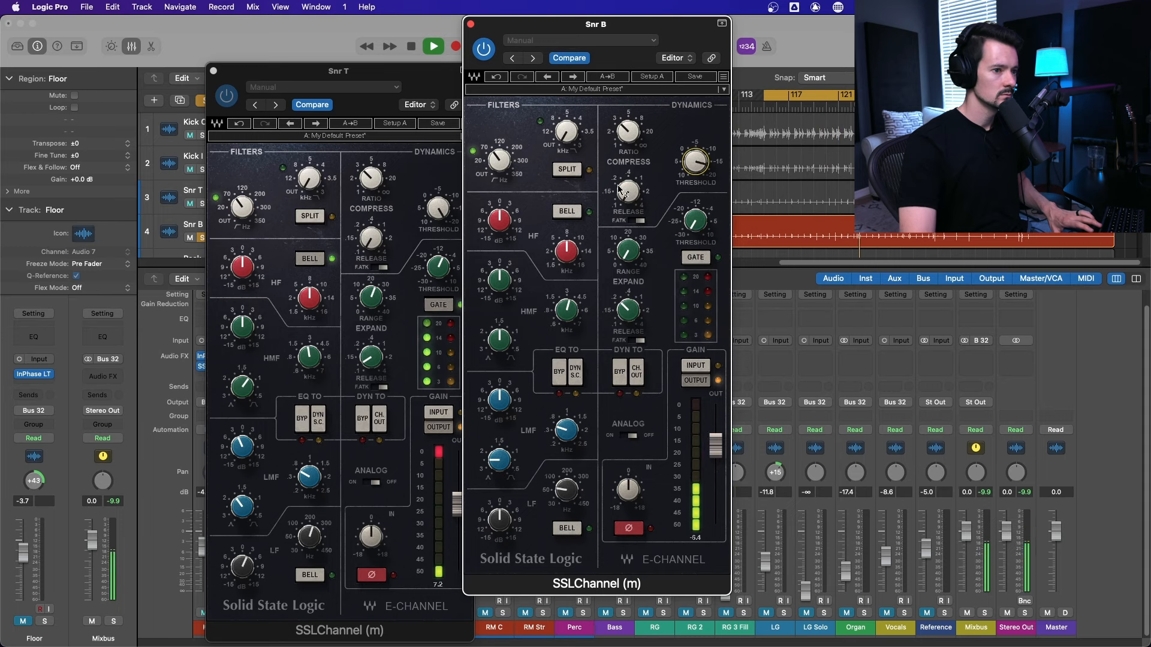
click(640, 222)
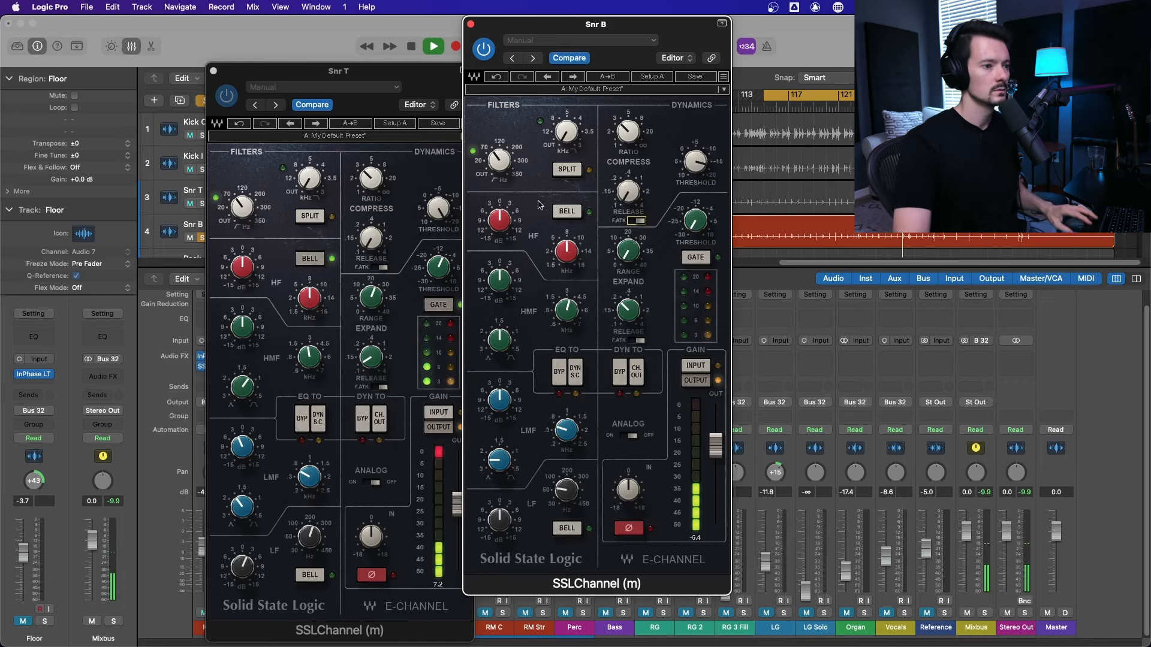
Step: Boost Snr B's LMF band to sweep its frequency, and settle on a small cut
click(499, 220)
drag(499, 400, 499, 384)
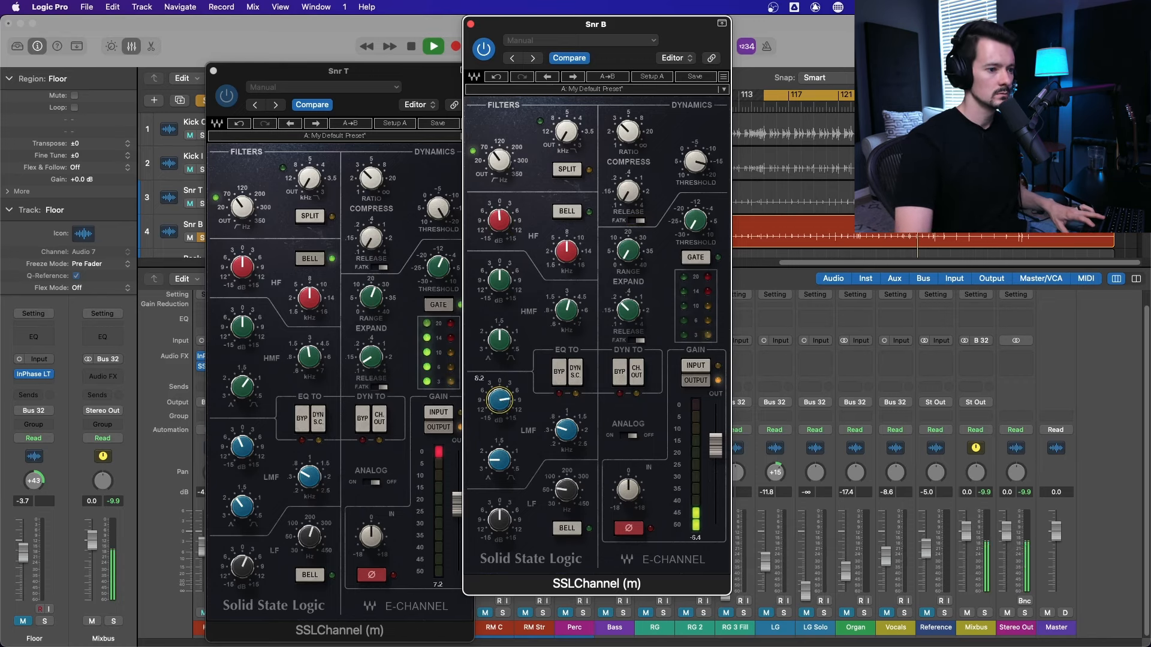
drag(567, 431, 566, 432)
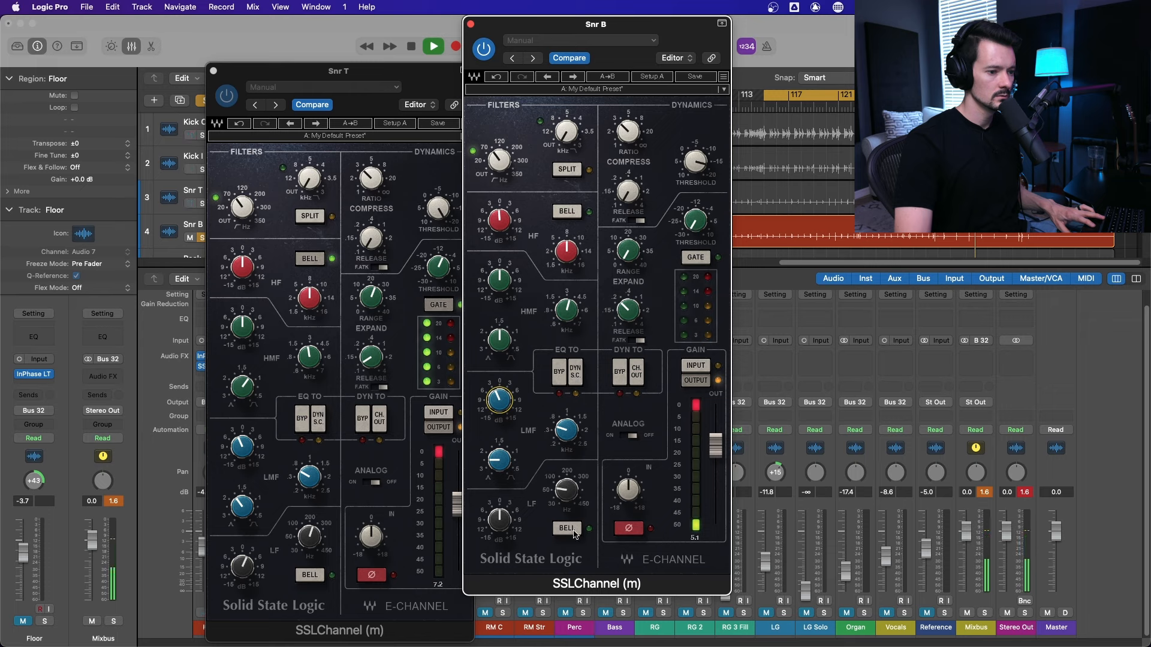
Step: Enable the bell shape on Snr B's LF band, sweep it boosted up to about 220 Hz, and settle on a moderate boost
click(567, 529)
drag(500, 519, 499, 517)
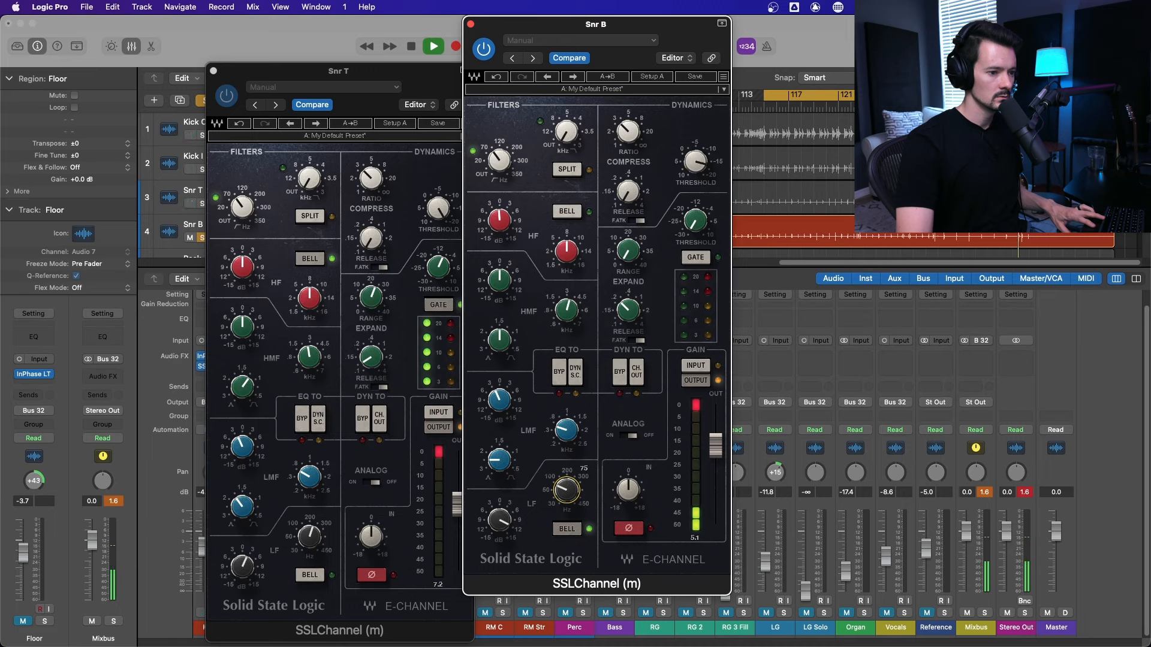
drag(566, 490, 569, 488)
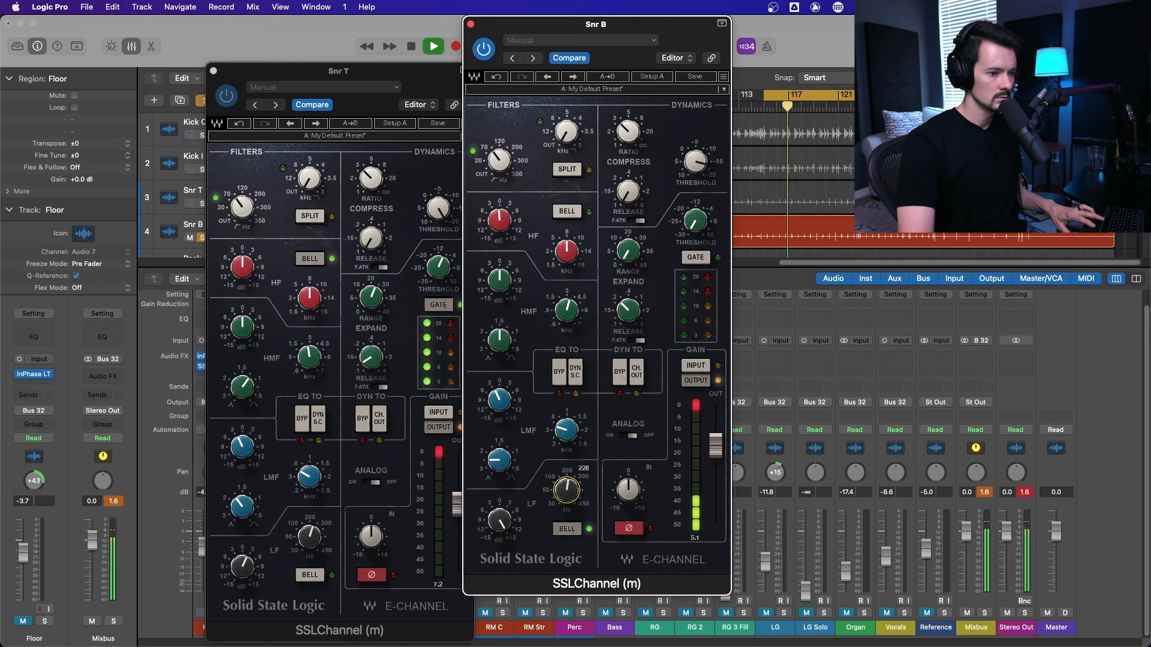
drag(504, 526, 504, 514)
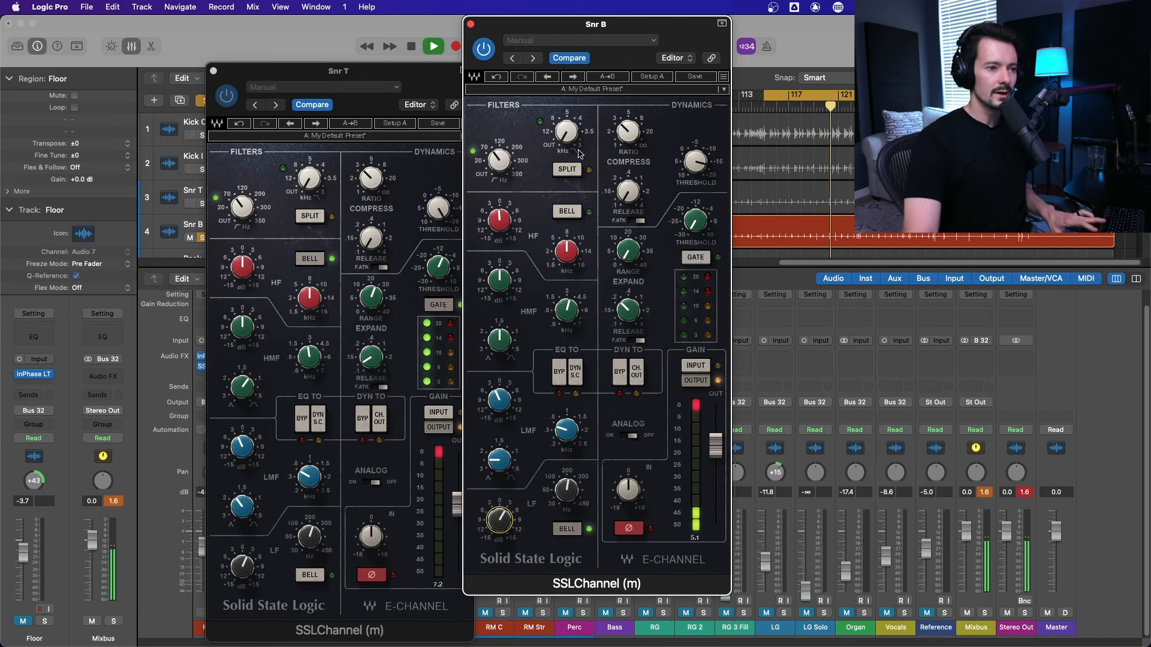
Step: Enable the gate on Snr B and adjust its range, threshold and release
click(697, 258)
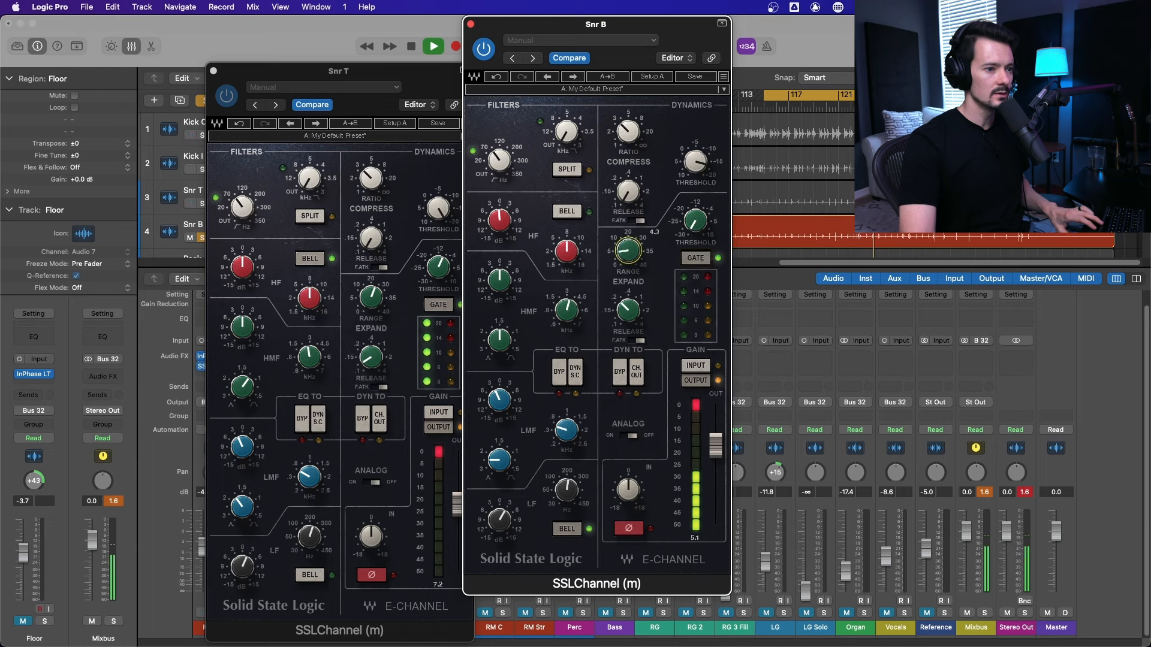
drag(628, 250, 629, 252)
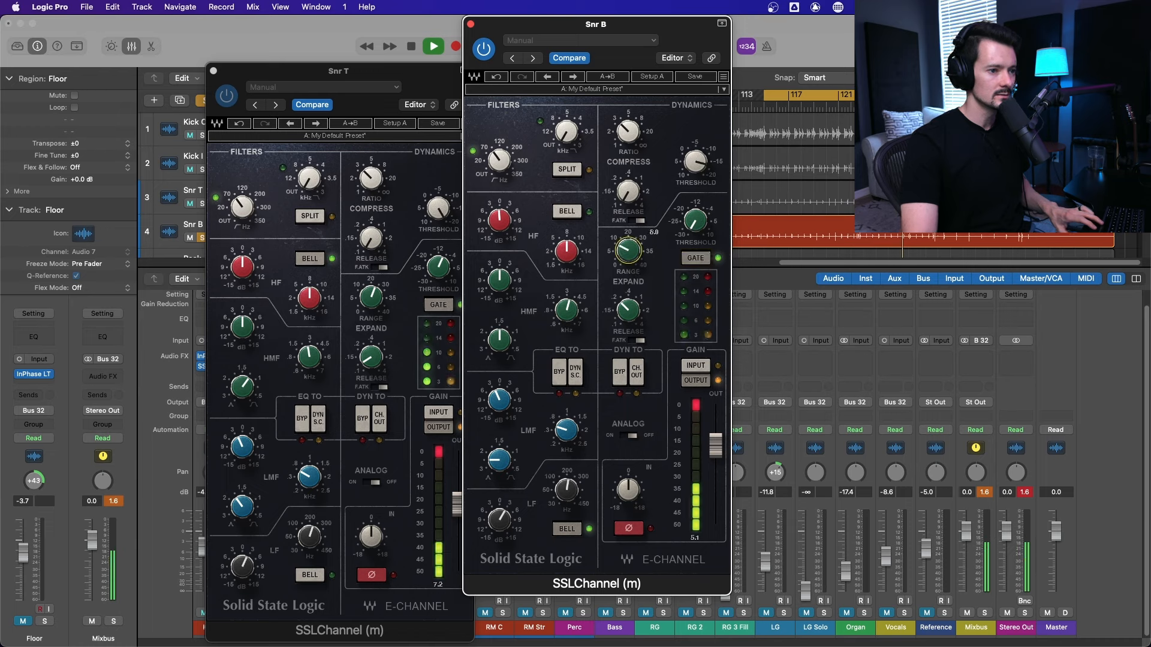
drag(695, 221, 695, 209)
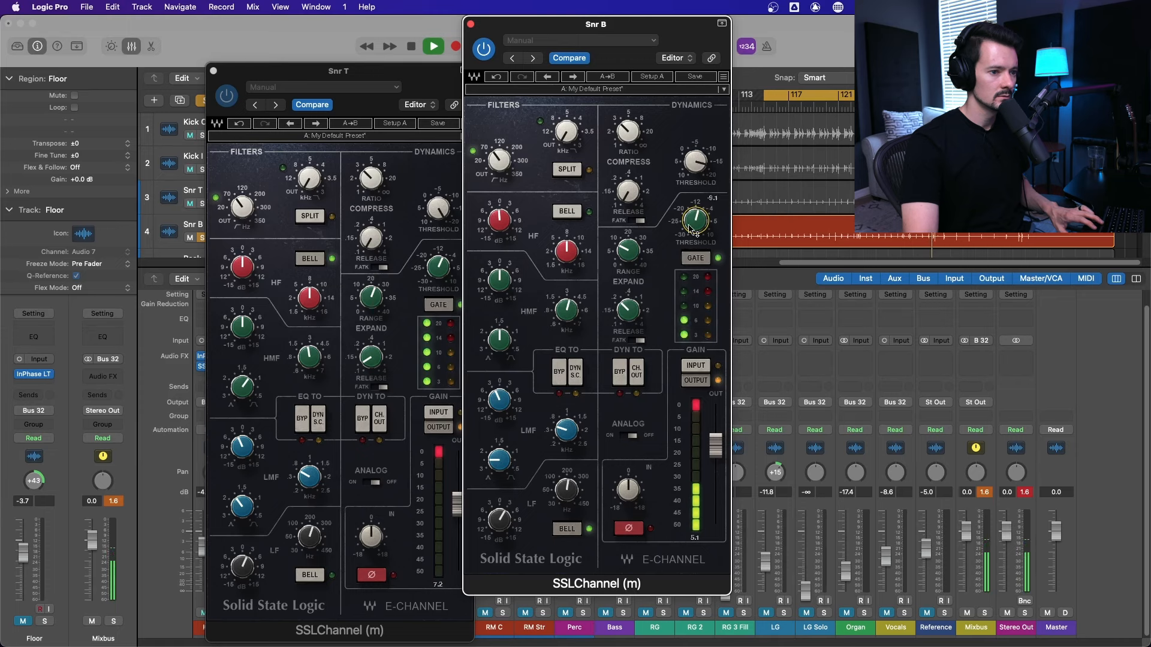
drag(637, 262, 637, 260)
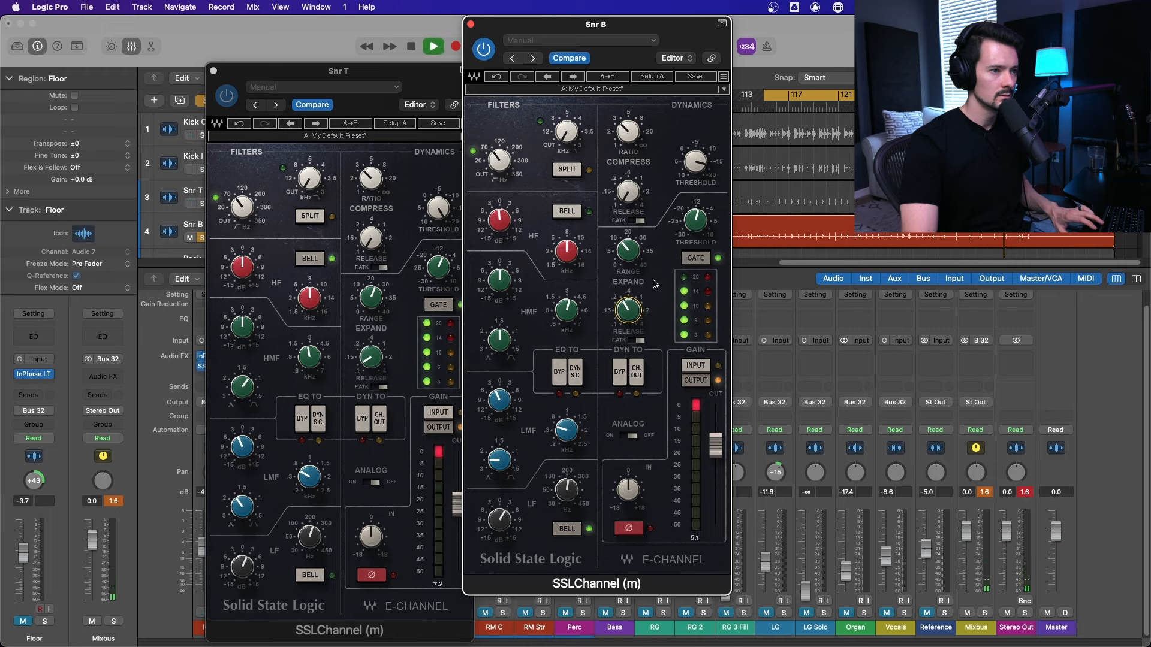
Step: Close the SSLChannel windows and unsolo Snr T and Snr B to hear them with the kicks
drag(627, 25, 736, 25)
drag(407, 74, 632, 27)
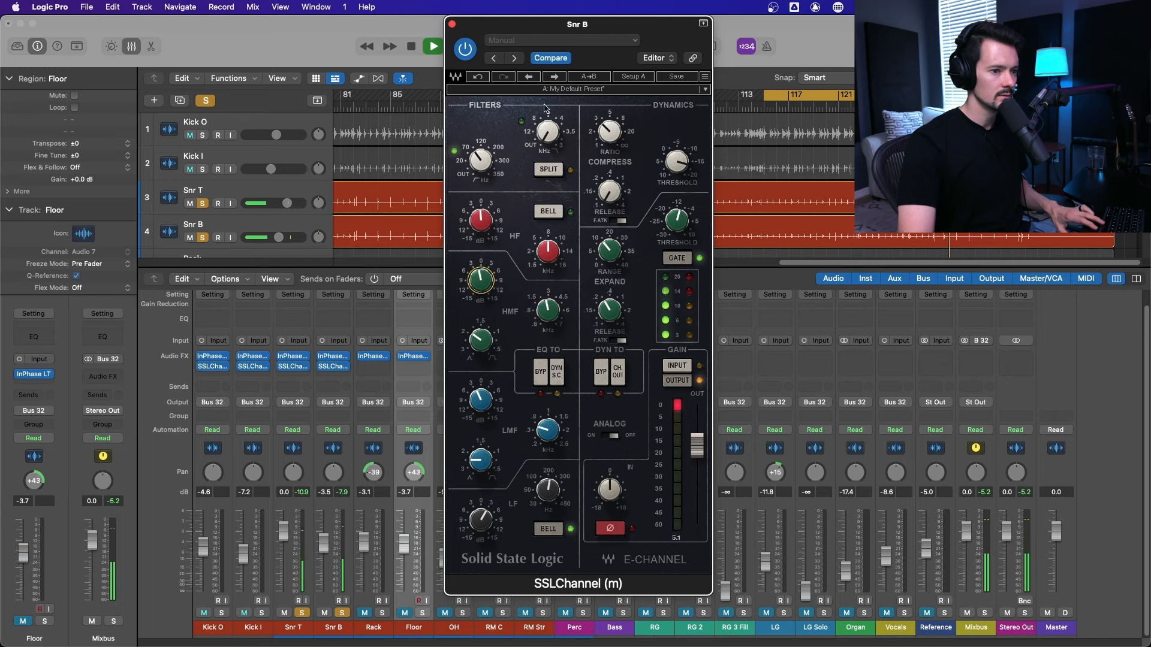
click(452, 26)
click(305, 614)
click(342, 614)
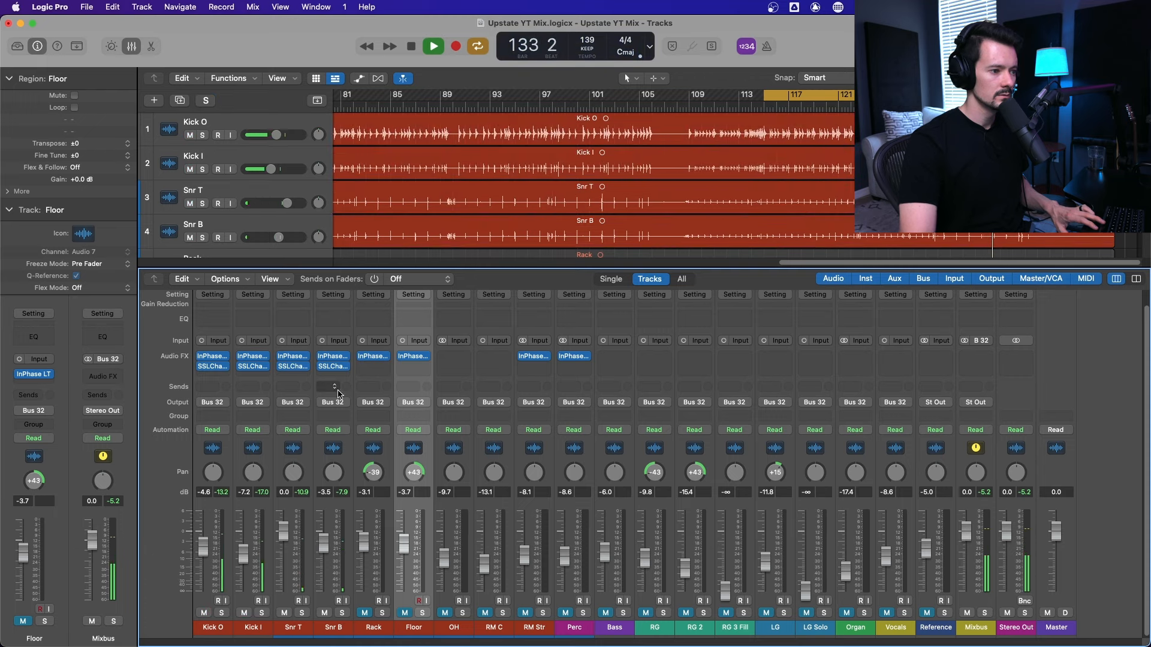
Step: Lower Snr B's SSLChannel output level, compare the track with the plug-in bypassed, and close its window
click(333, 366)
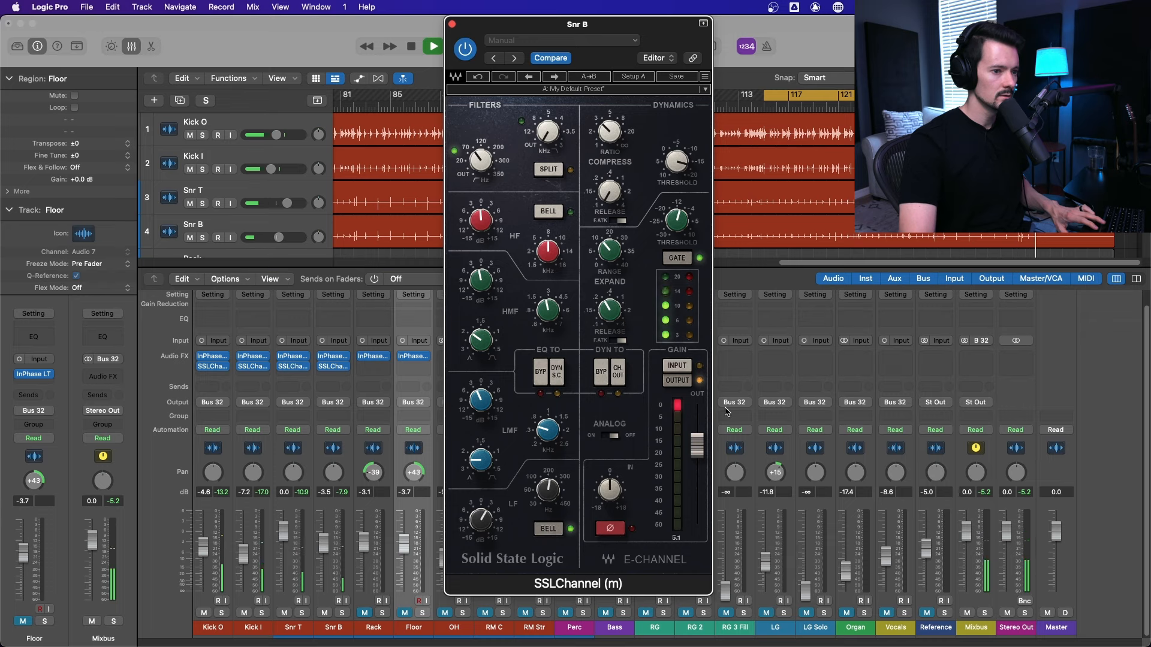
drag(696, 446, 697, 457)
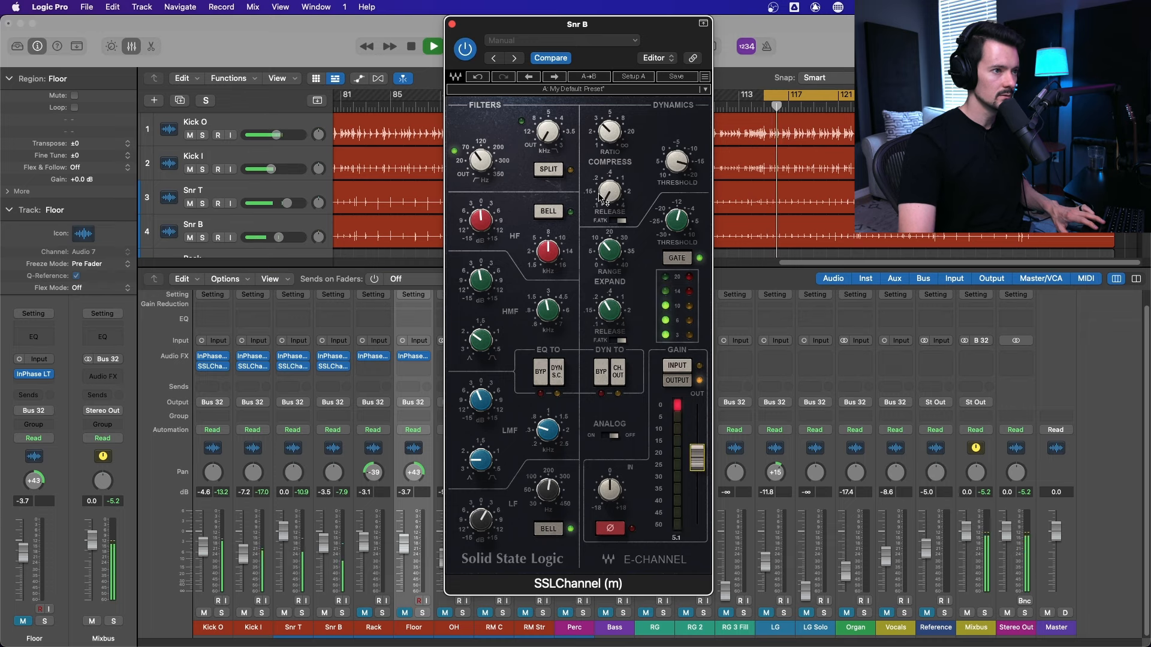
click(465, 49)
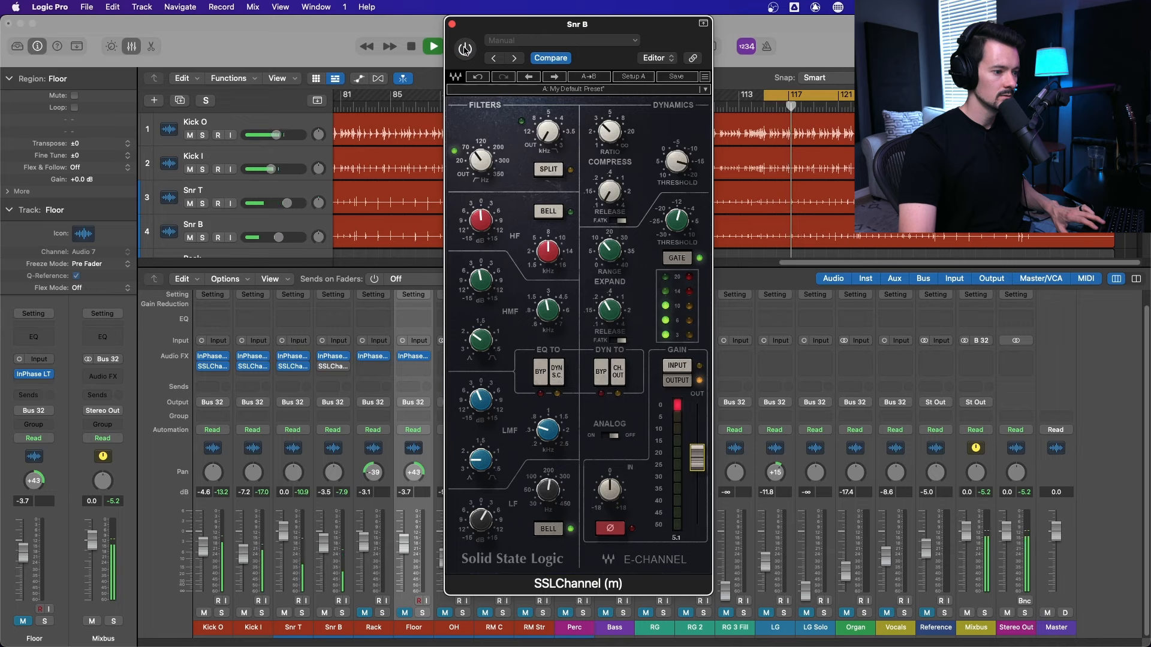
click(465, 49)
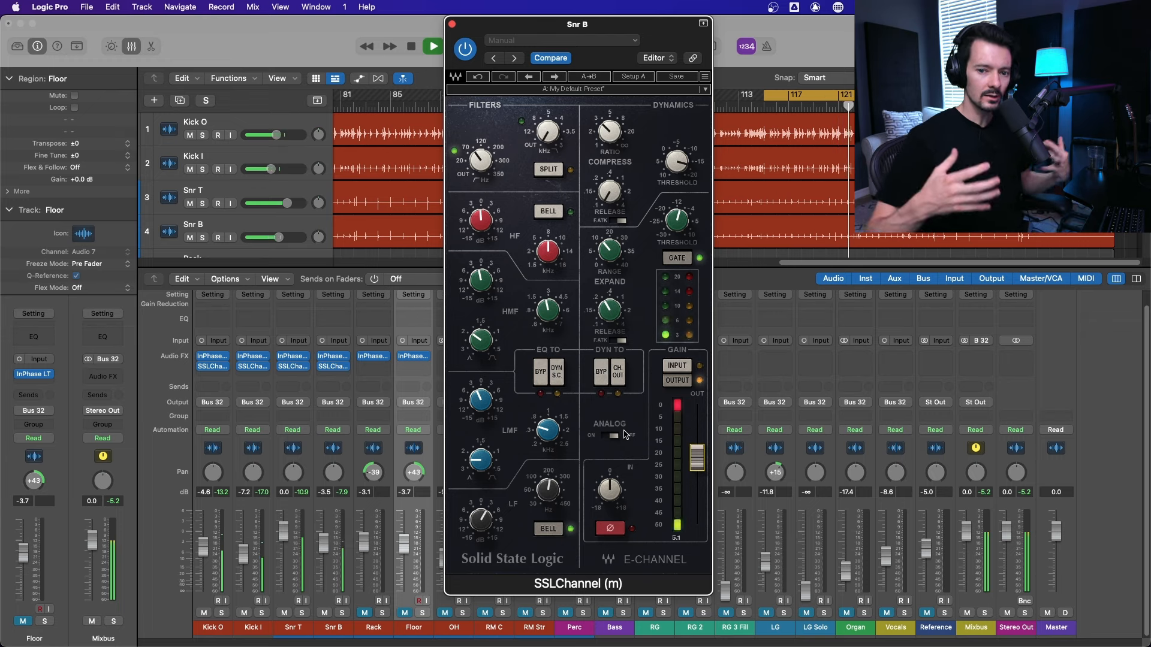
click(452, 24)
Step: Select the four channels from Kick O to Snr B and toggle their SSLChannel inserts to compare the processing
click(213, 447)
shift+click(329, 451)
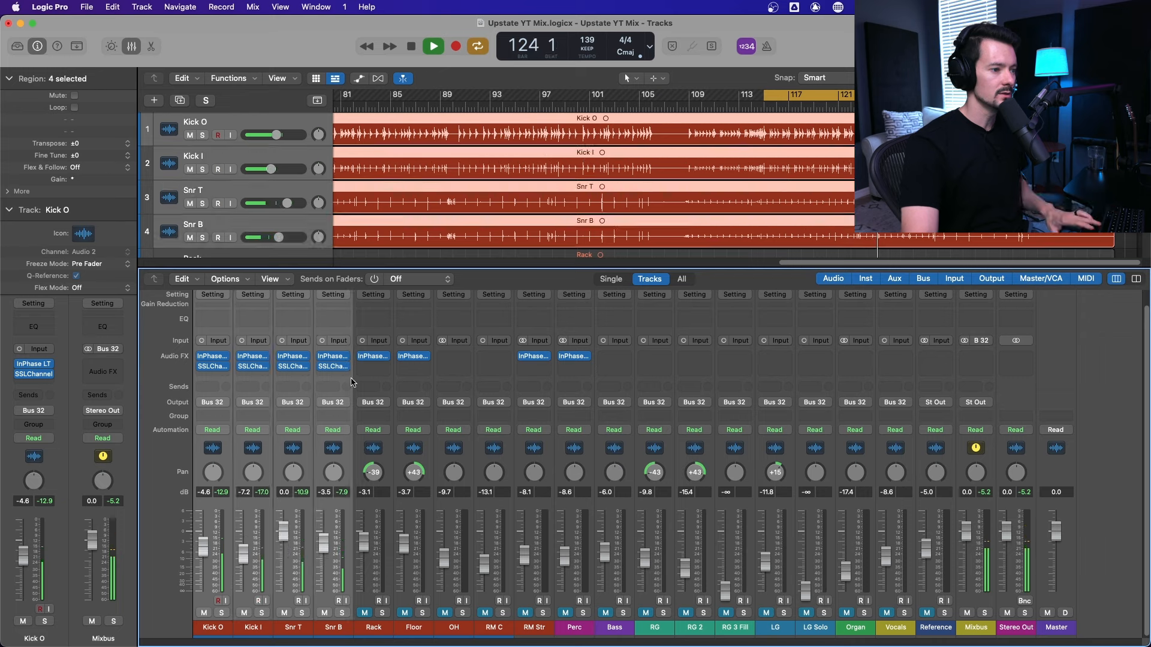
click(321, 368)
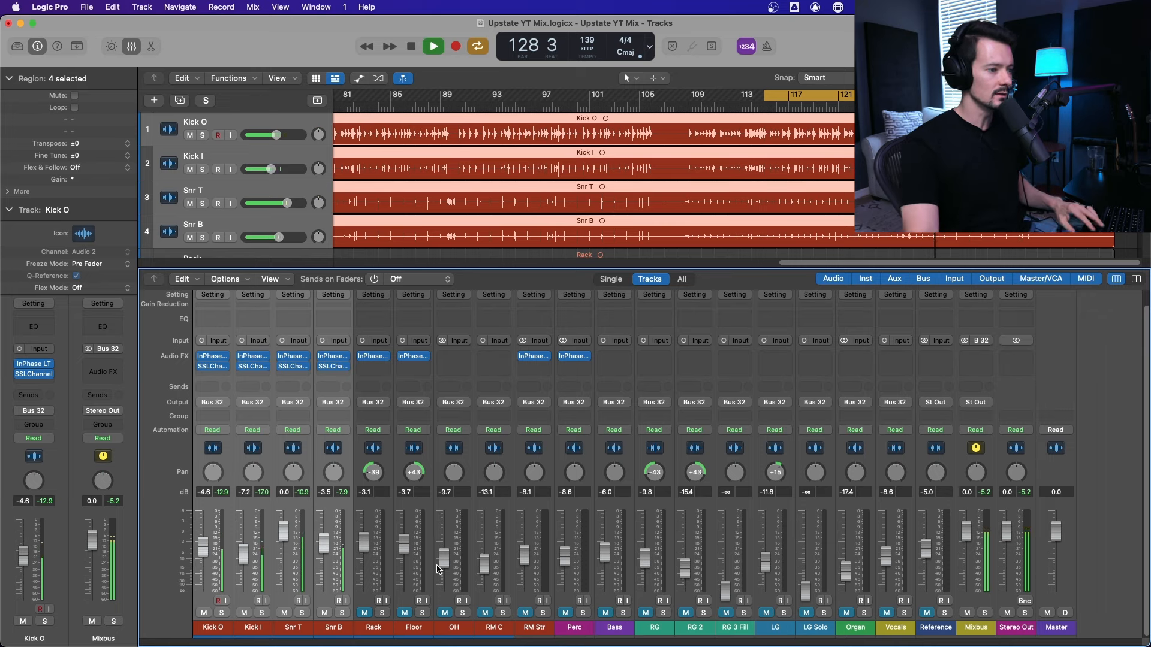
Step: Solo the Rack track and play it from around bar 122 to audition its tom hits
key(Down)
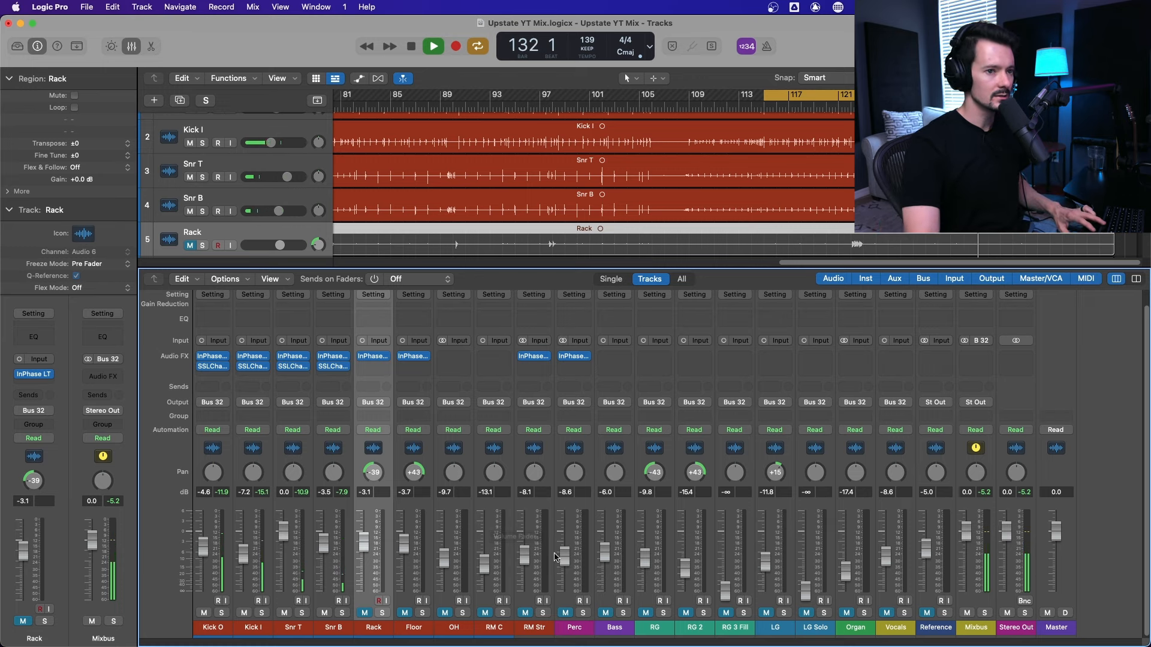
key(space)
click(824, 94)
scroll(839, 144, up, 2)
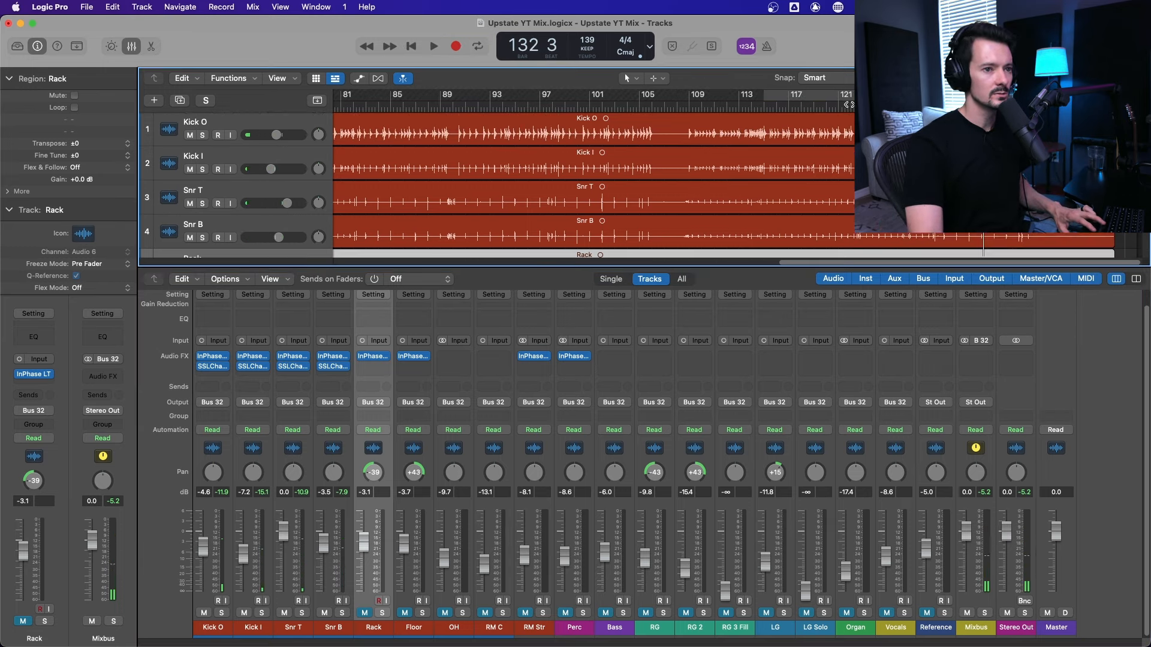
click(852, 107)
scroll(853, 168, down, 3)
key(space)
scroll(852, 167, down, 1)
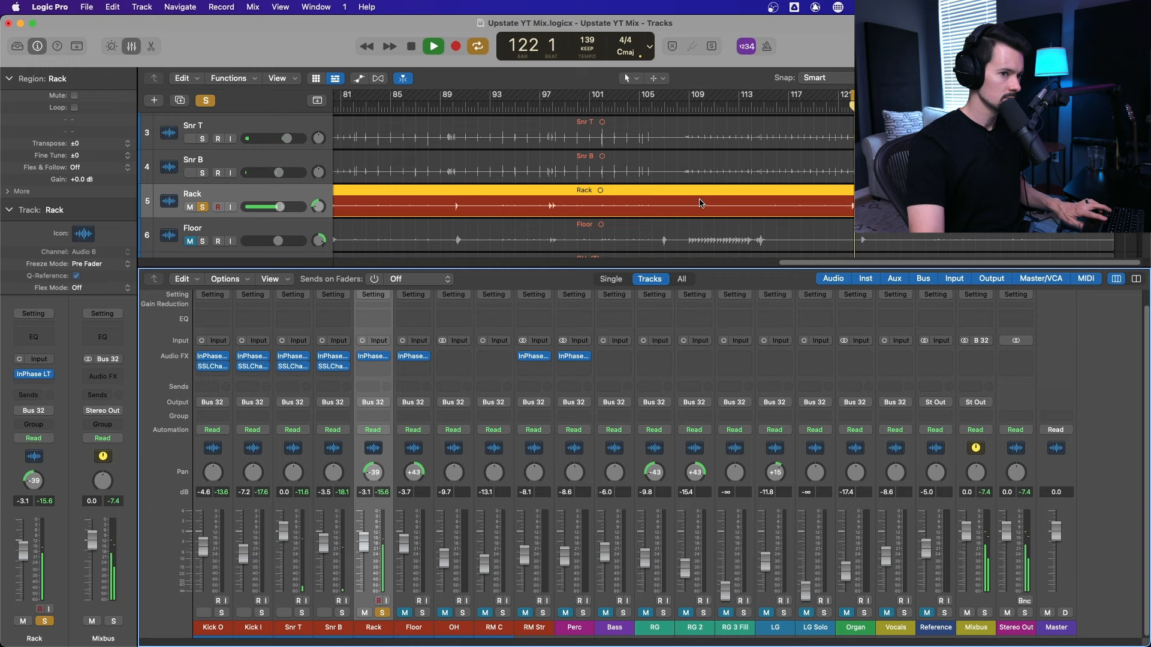
scroll(713, 192, up, 1)
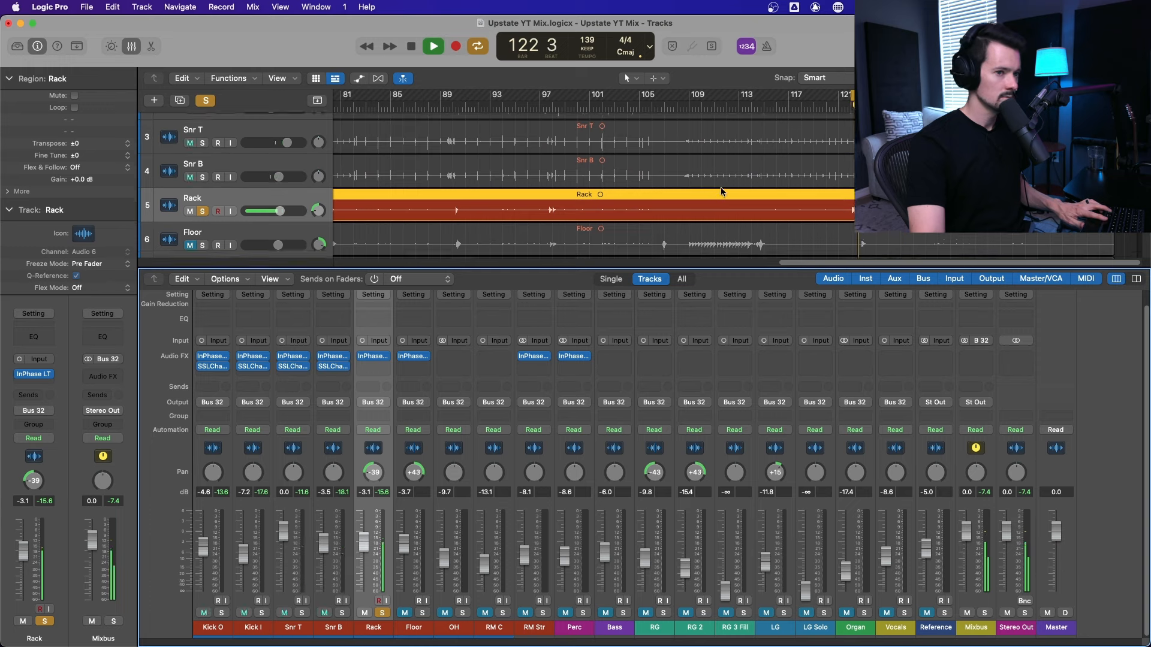
scroll(721, 187, down, 1)
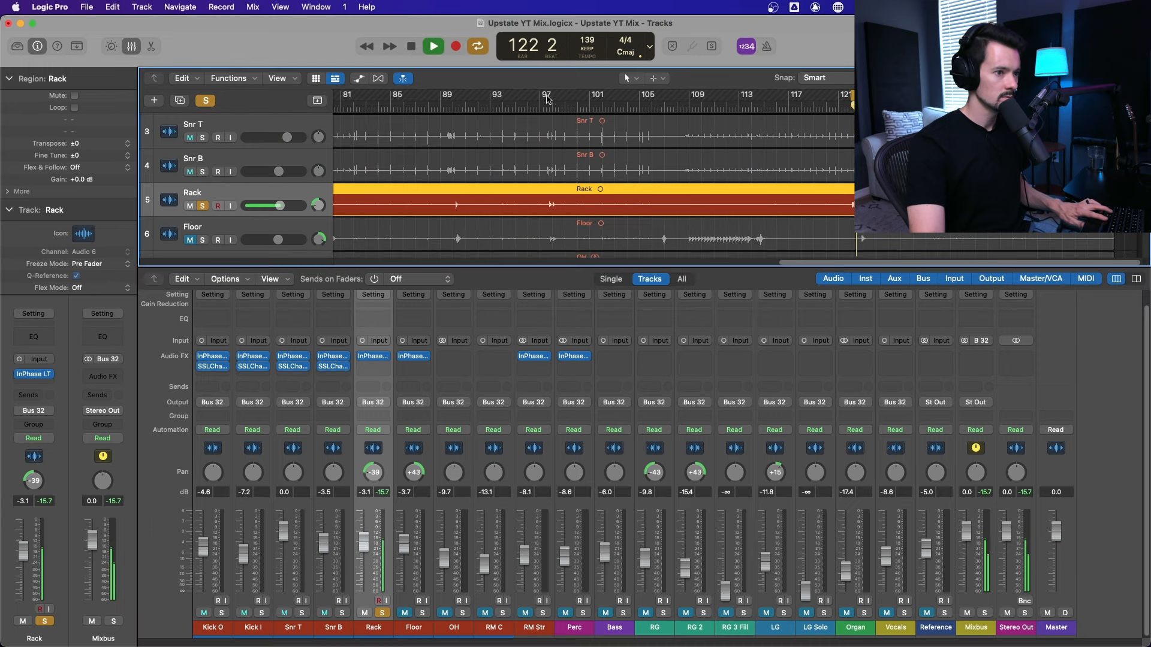
Step: Locate the Rack tom hits after bar 97 and loop a one-bar cycle range around them
click(546, 107)
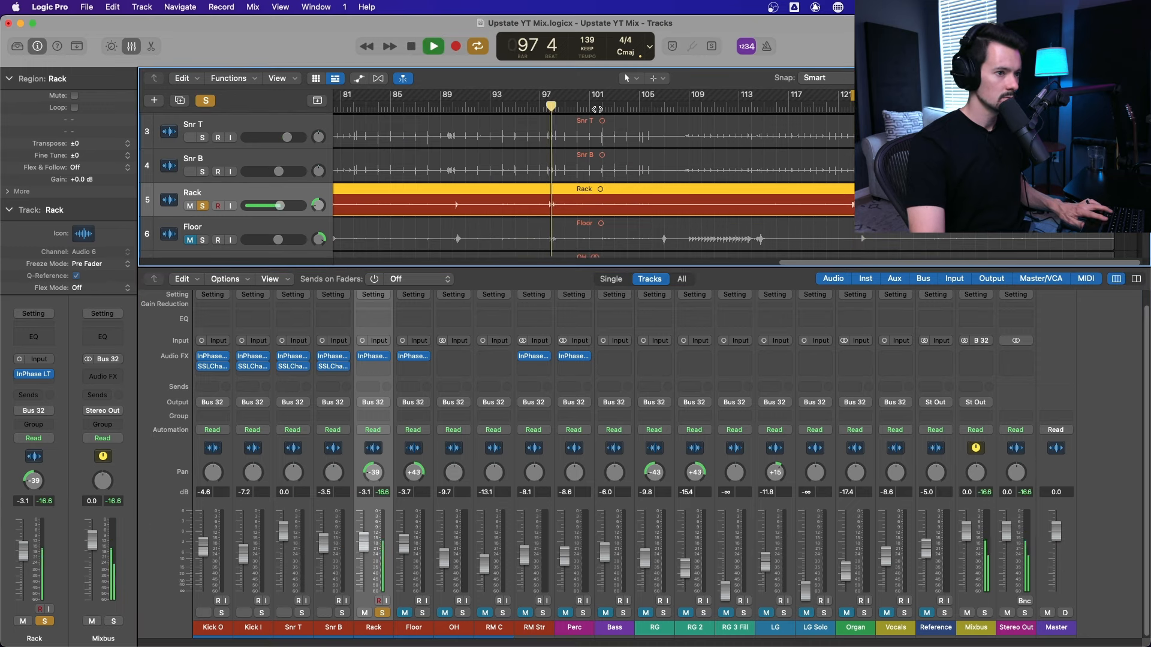
click(543, 107)
key(super+Right)
key(super+Right)
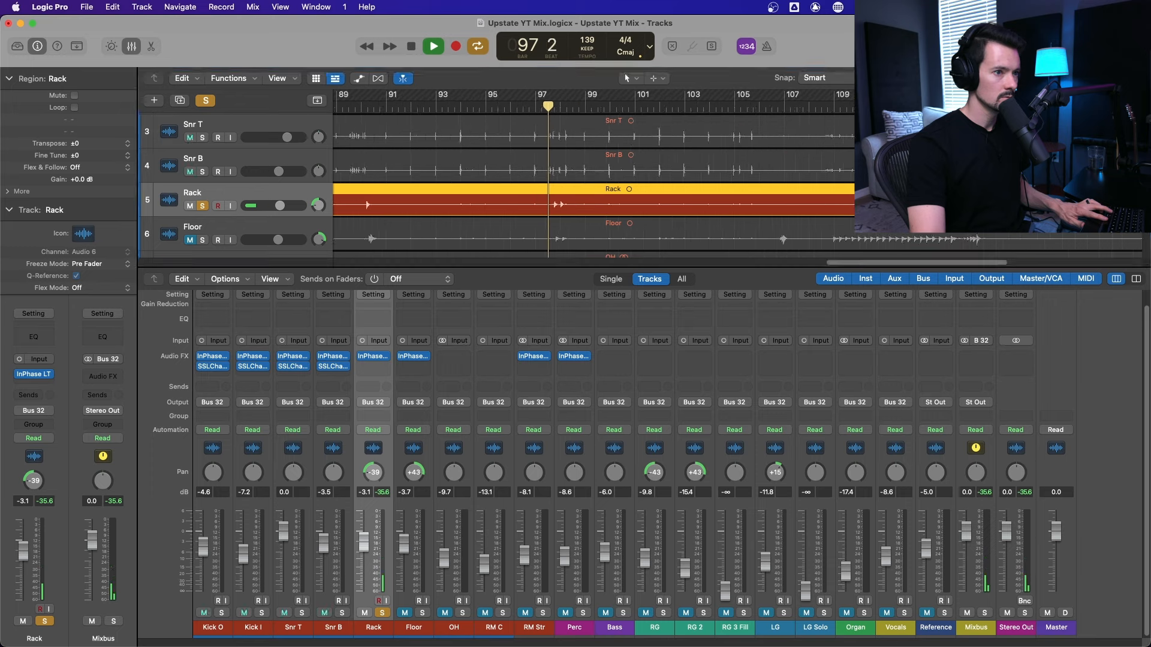
drag(550, 103, 592, 96)
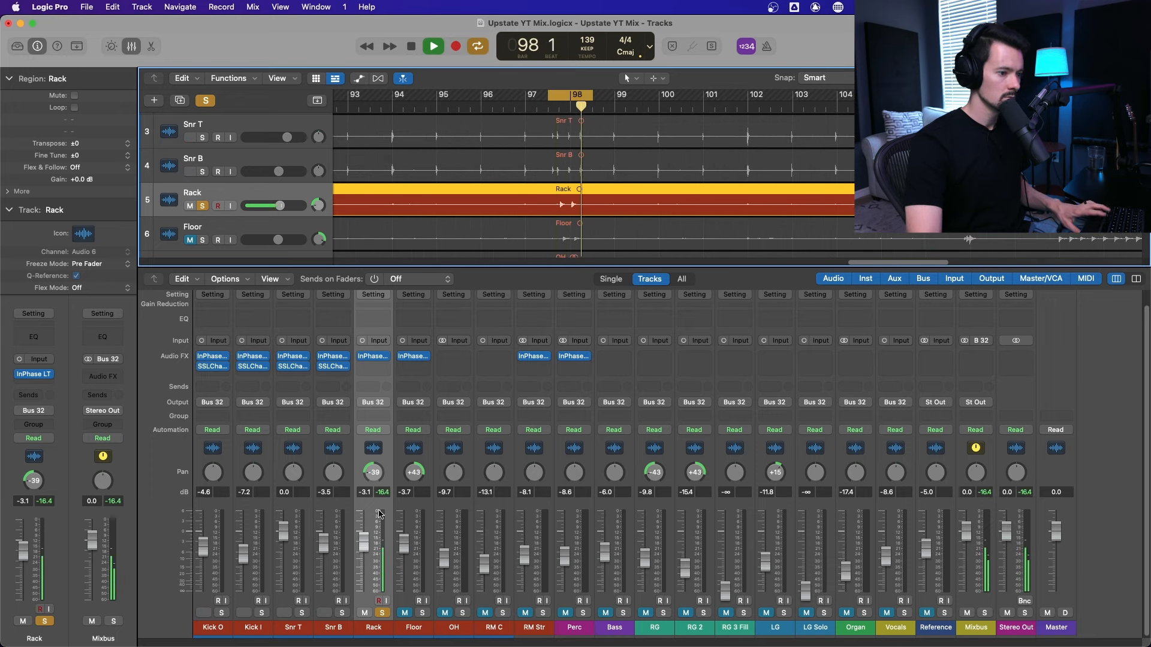
Step: Insert SSLChannel on Rack, adjust its high-pass filter, and shape an LMF cut with frequency and Q
click(372, 366)
click(455, 398)
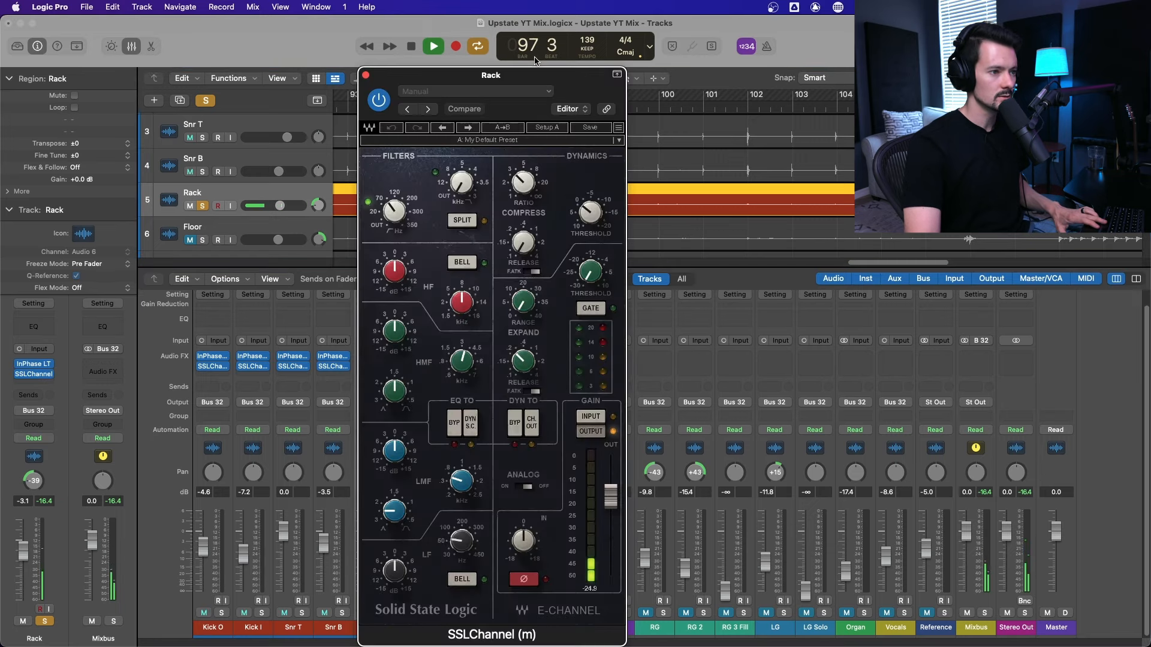
mouse_move(394, 211)
mouse_down()
mouse_move(400, 183)
mouse_move(395, 219)
mouse_move(394, 199)
mouse_up()
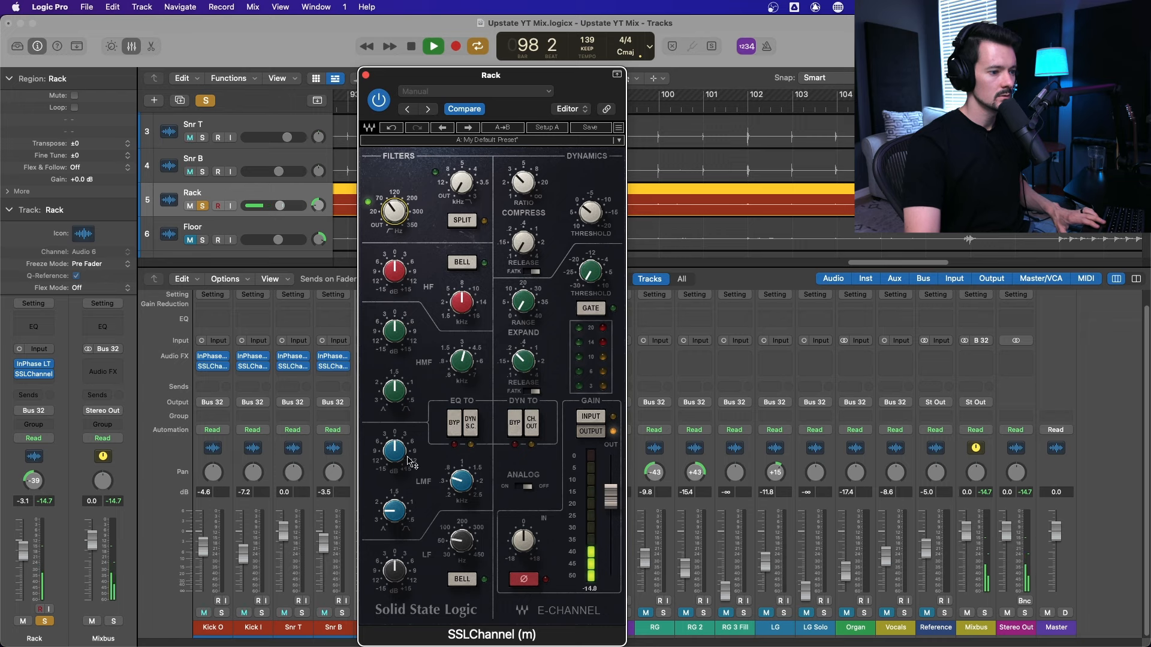
drag(409, 461, 461, 479)
drag(395, 510, 395, 508)
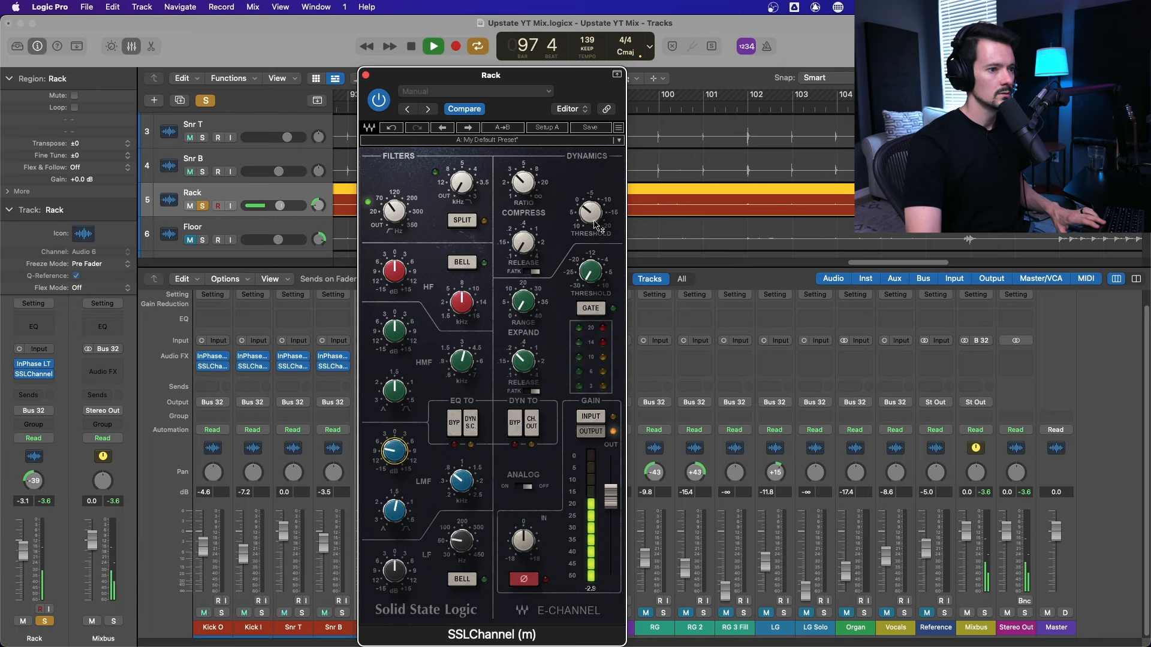
Step: Set Rack's compressor threshold to about -13.5, enable the gate with fast attack, and adjust its threshold, range and release
drag(595, 227, 595, 219)
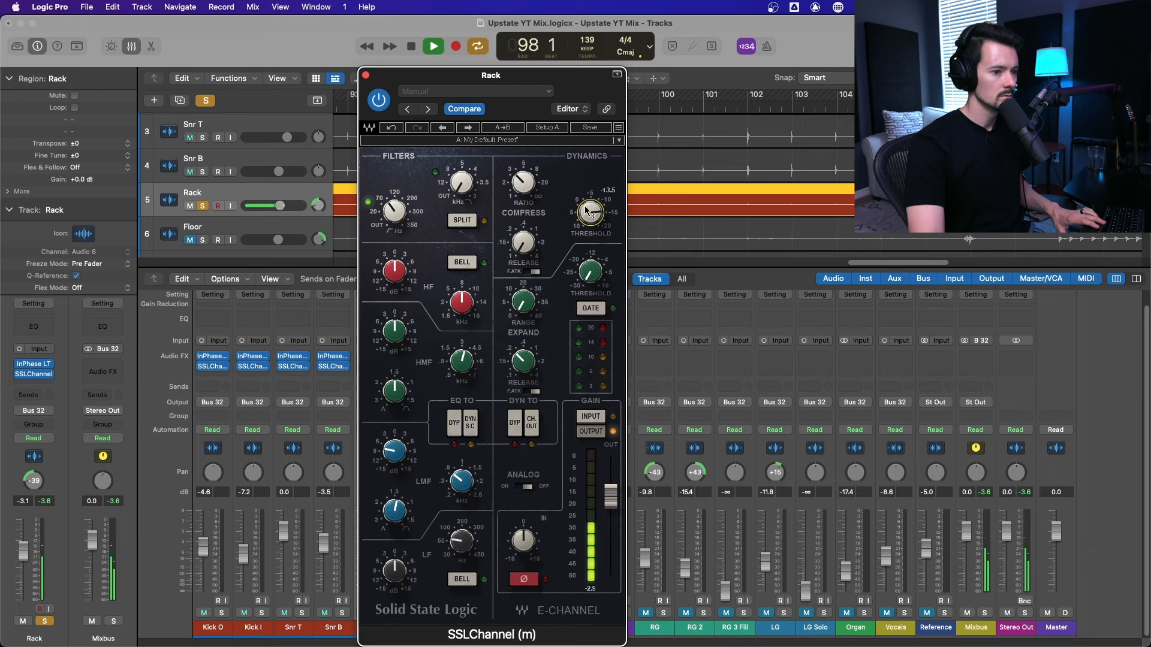
click(600, 310)
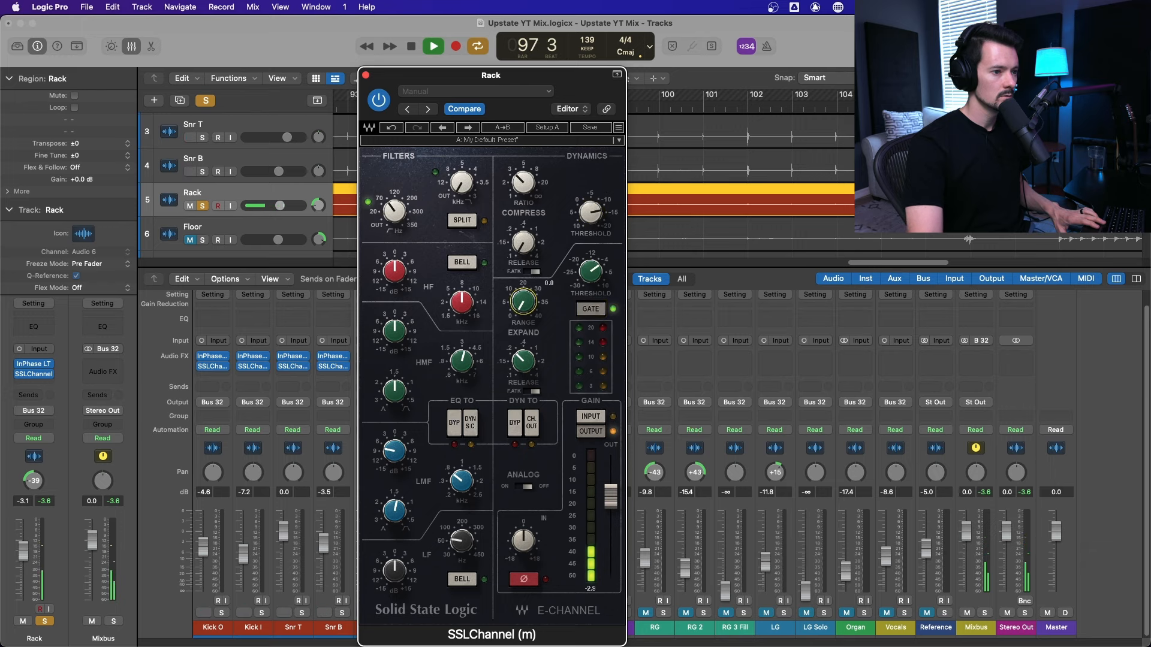
drag(531, 302, 531, 298)
drag(530, 364, 595, 279)
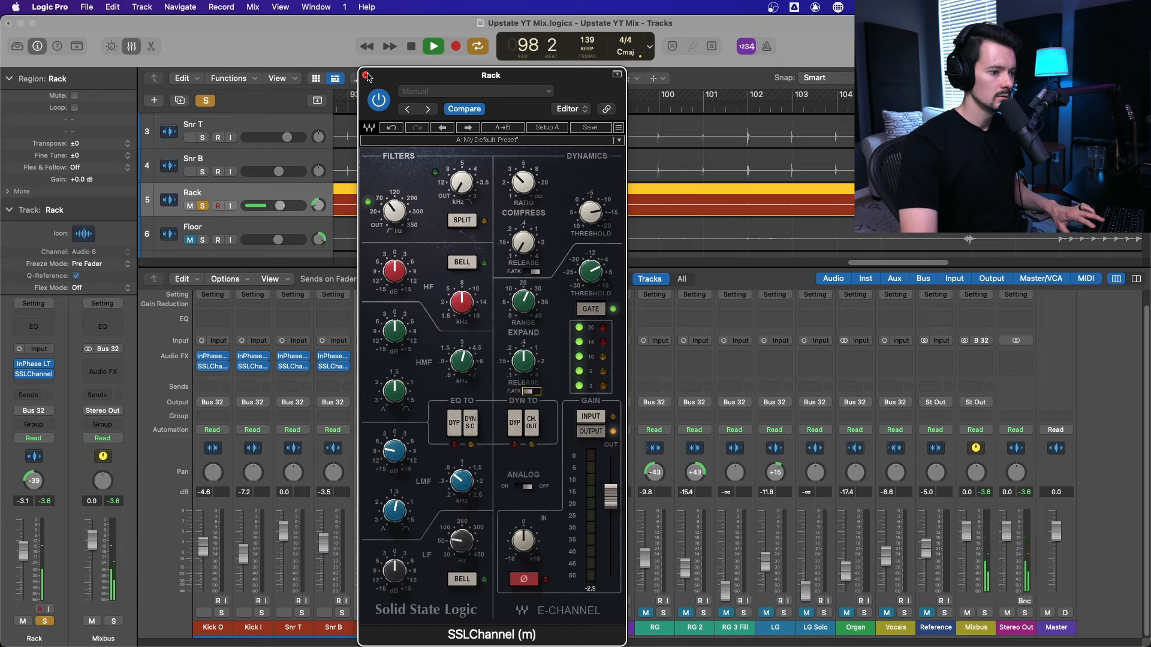
click(366, 75)
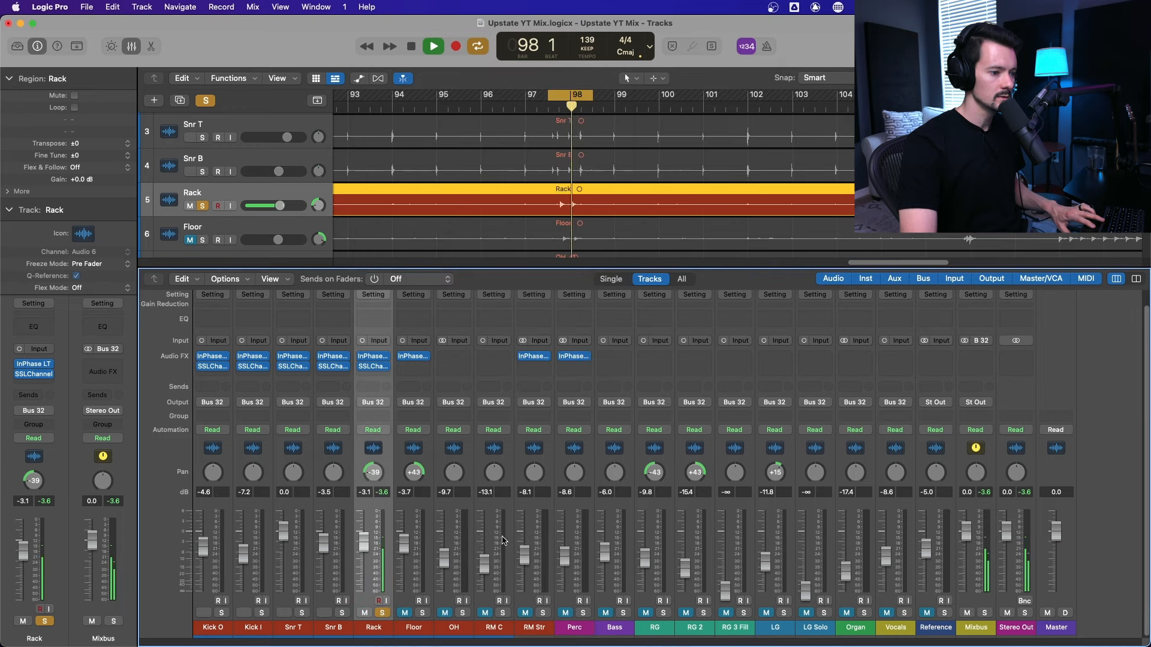
Step: Reopen Rack's SSLChannel, trim its output level slightly down, and close the plug-in
click(364, 367)
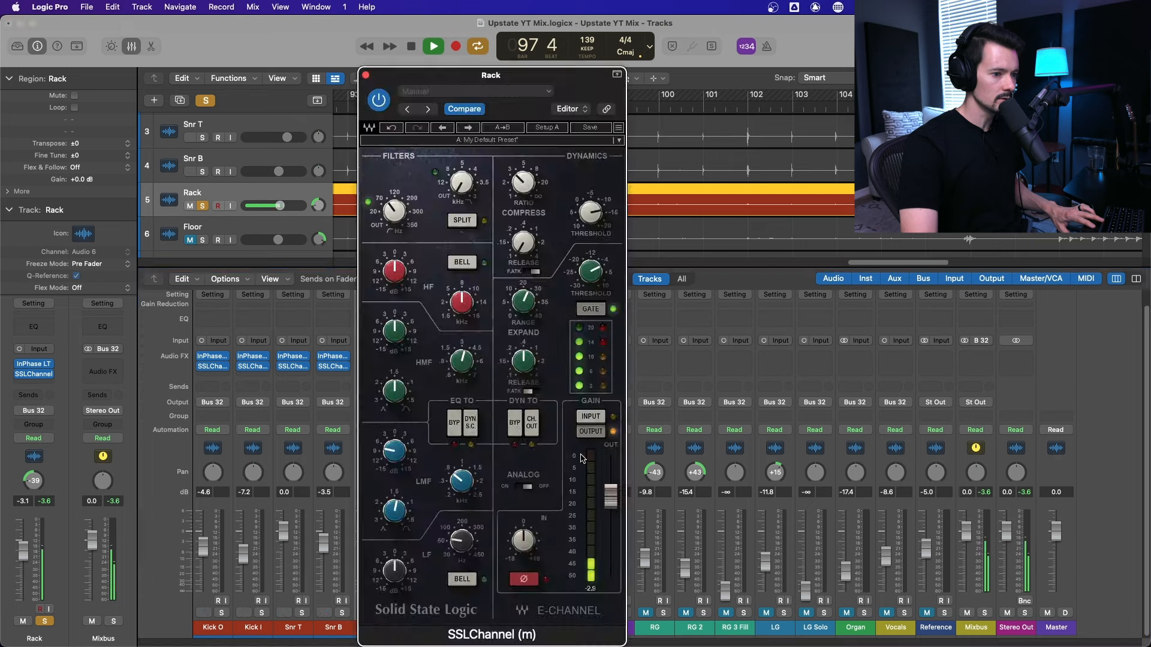
drag(606, 494, 607, 496)
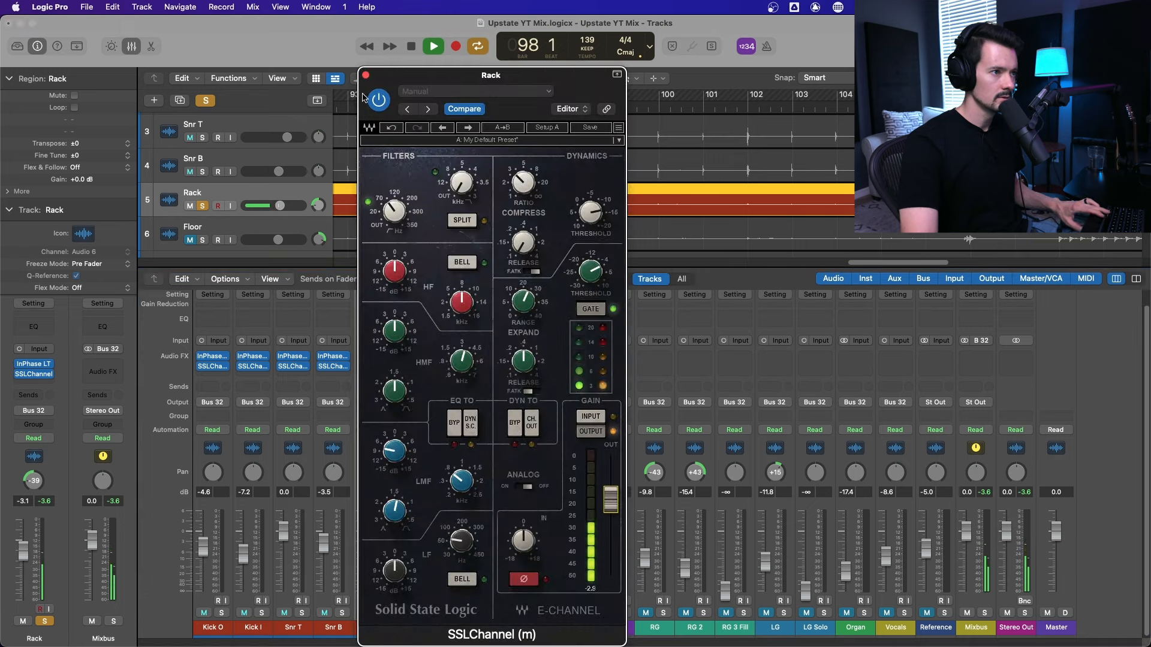
click(365, 75)
Step: Copy Rack's SSLChannel onto Floor, solo Floor, and open the copied plug-in
drag(373, 366, 413, 366)
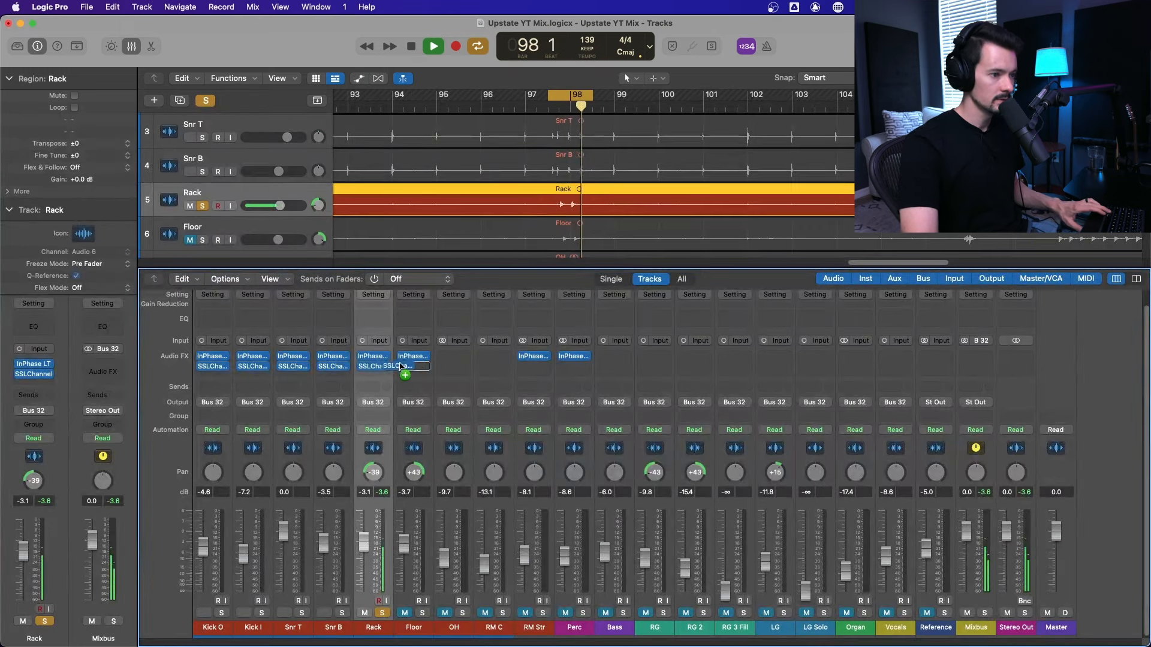
click(422, 613)
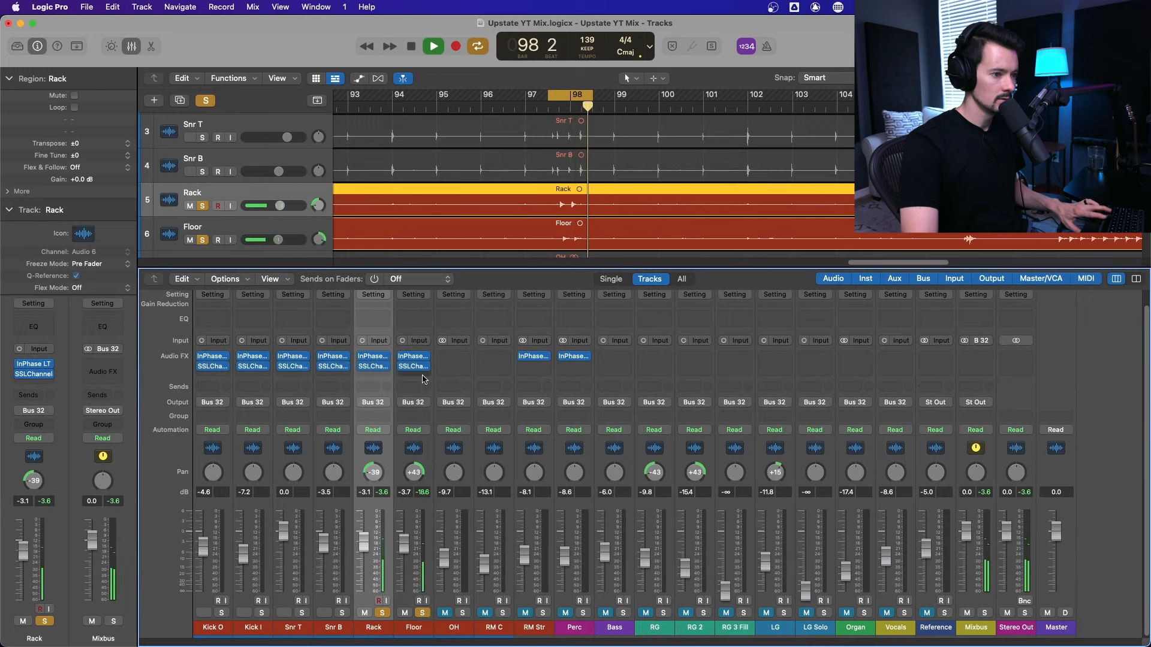
click(414, 366)
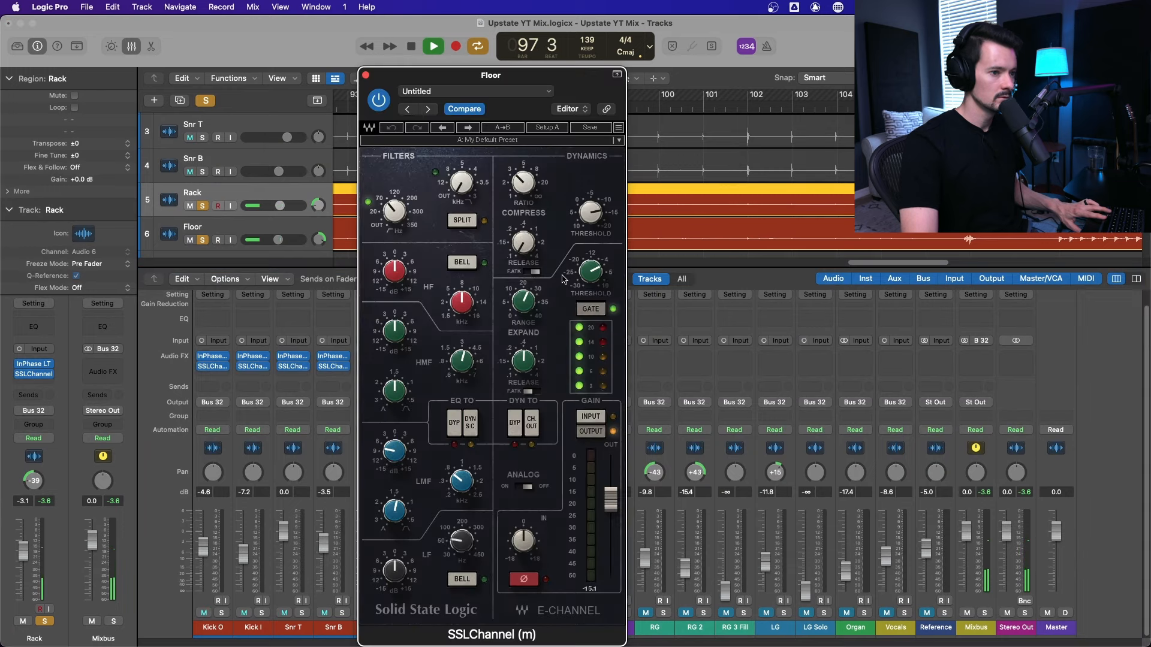
Step: Adjust Floor's gate release and high-pass filter, back off the gate range, and sweep the LMF band boosted before settling on a cut
drag(523, 364, 526, 376)
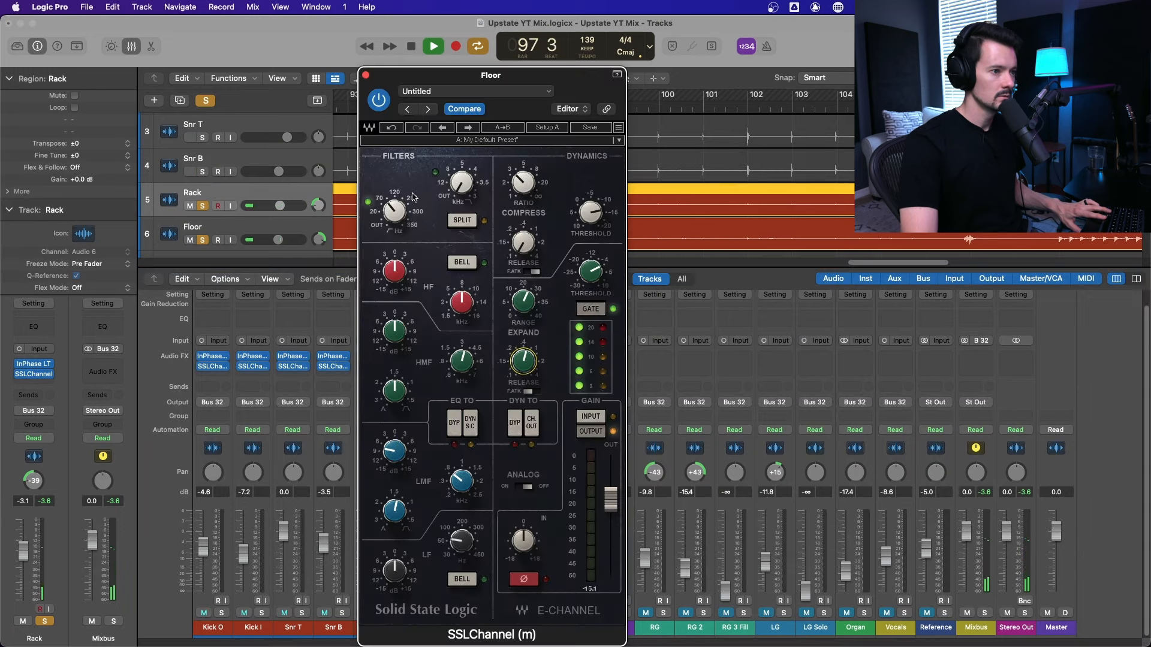
drag(413, 197, 414, 210)
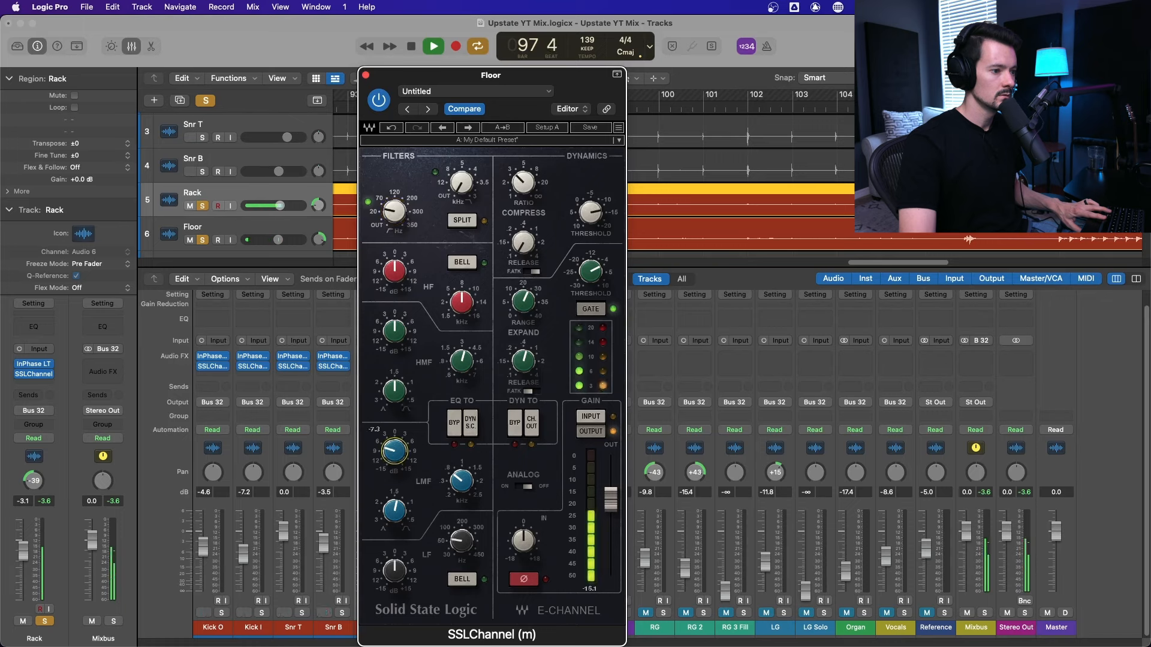
drag(394, 451, 396, 453)
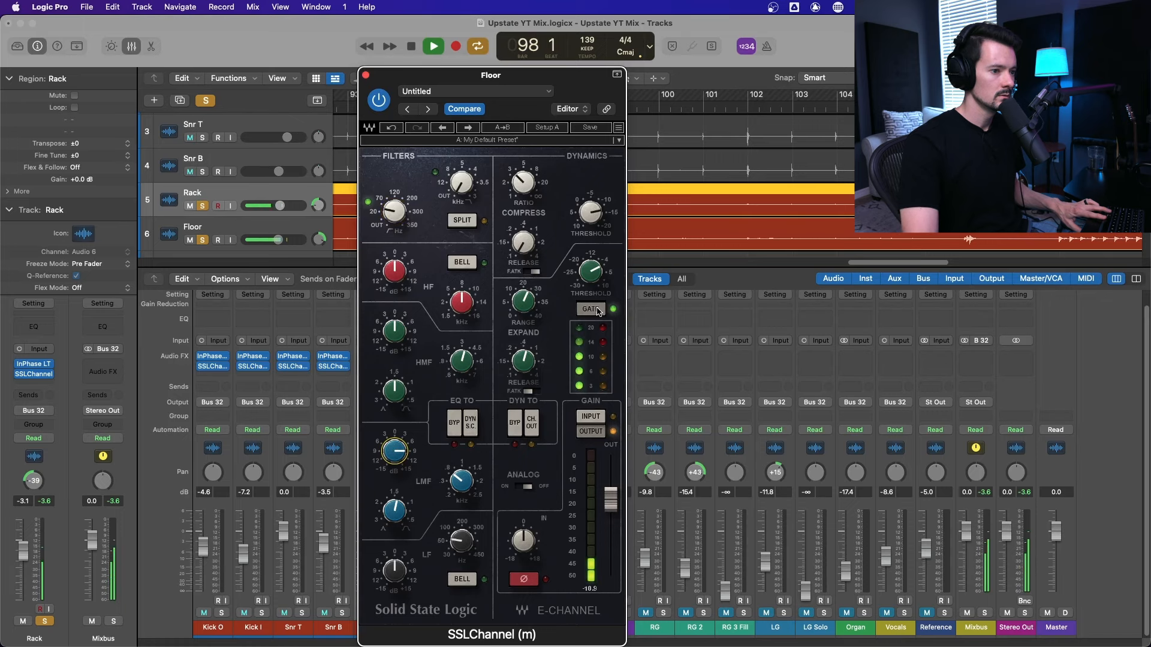
click(523, 301)
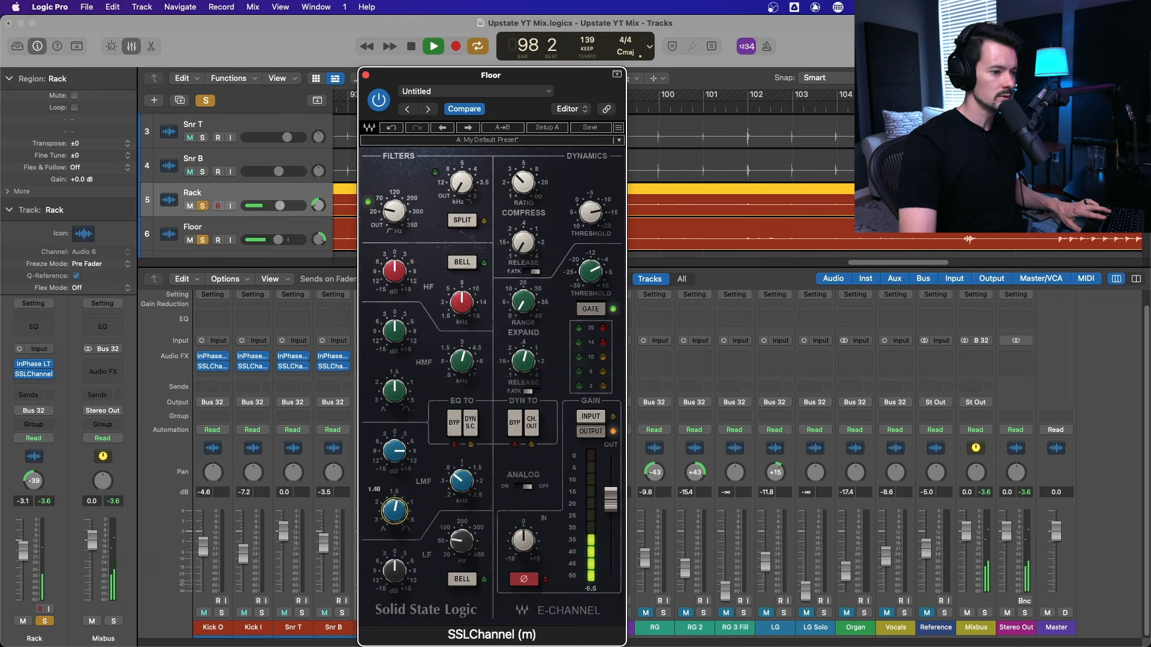
drag(394, 451, 395, 439)
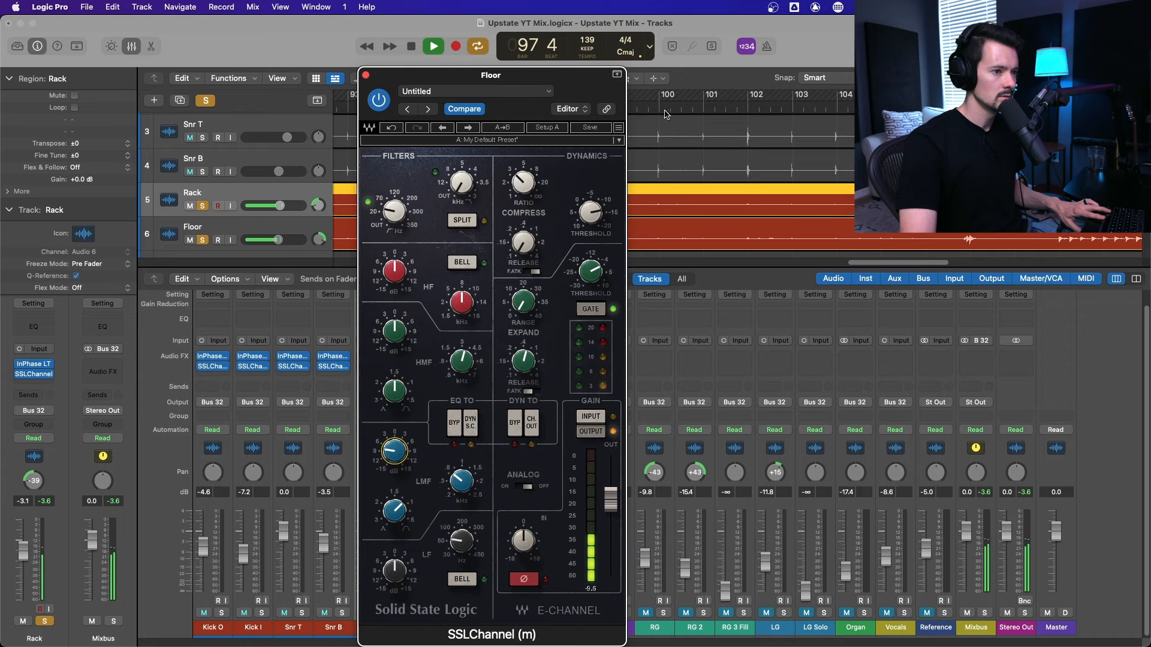
Step: Move Floor's SSLChannel clear of the tracks, lower its compressor threshold, and raise the gate range to about 25.5
drag(599, 94, 950, 58)
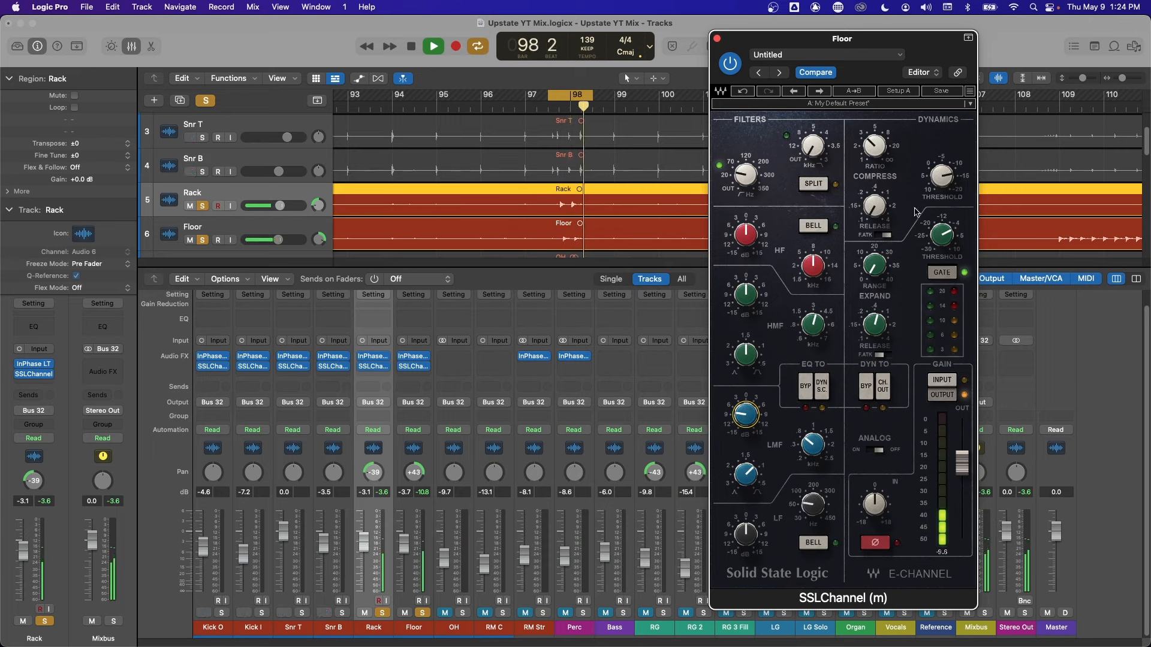
click(942, 176)
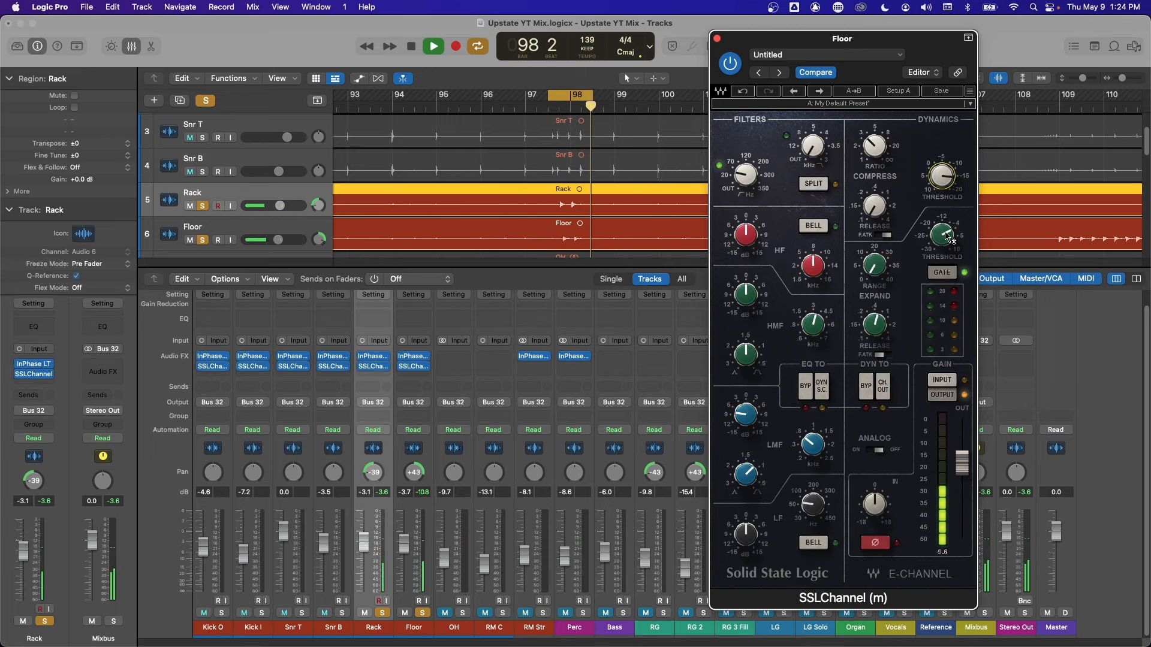
drag(875, 265, 875, 230)
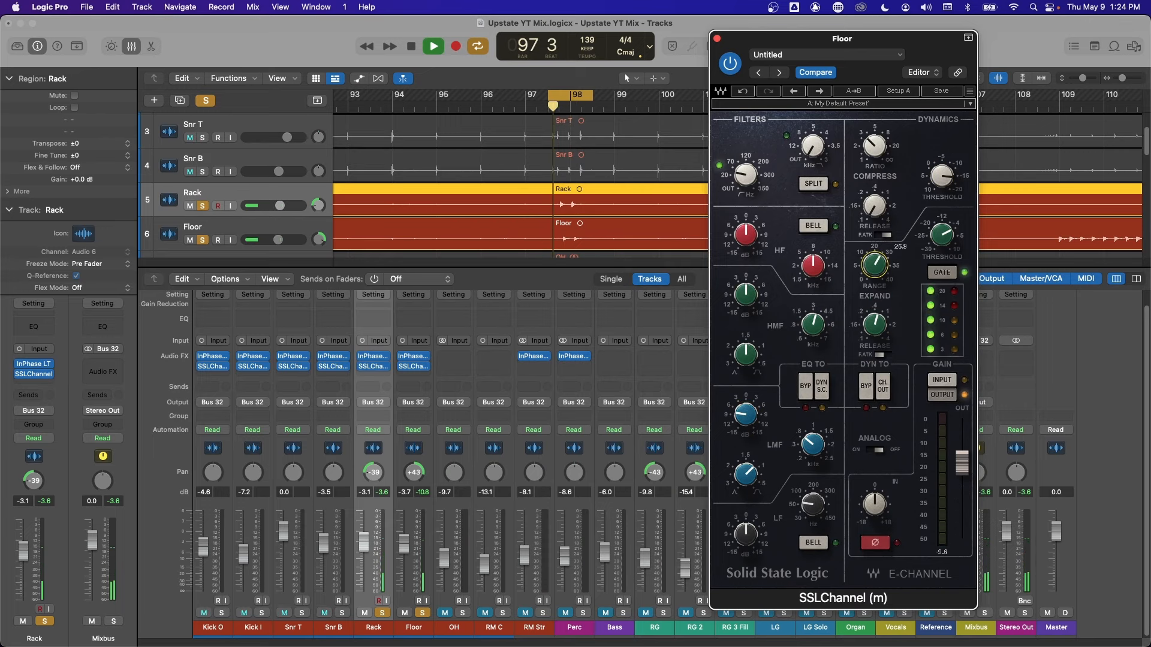
Step: Solo Snr T and Snr B together with Rack and Floor, with the plug-in windows closed
click(374, 366)
drag(301, 614, 342, 614)
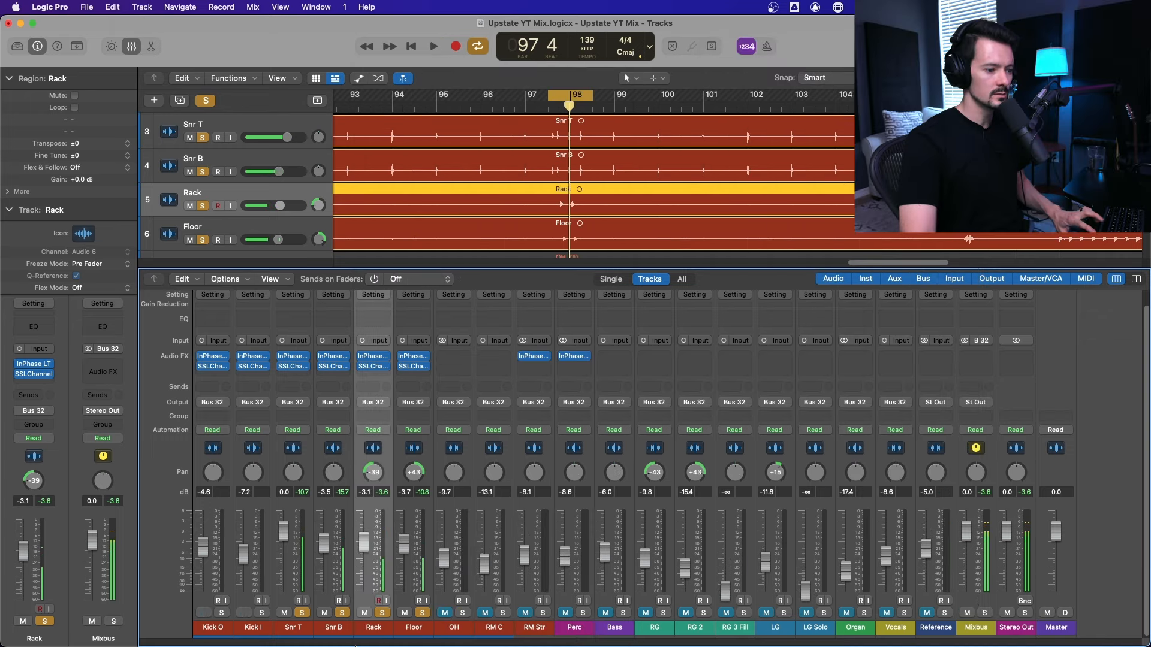
Step: Unsolo Snr T, Snr B, Rack and Floor, turn off cycling, and play back the full drum kit
drag(302, 612, 422, 613)
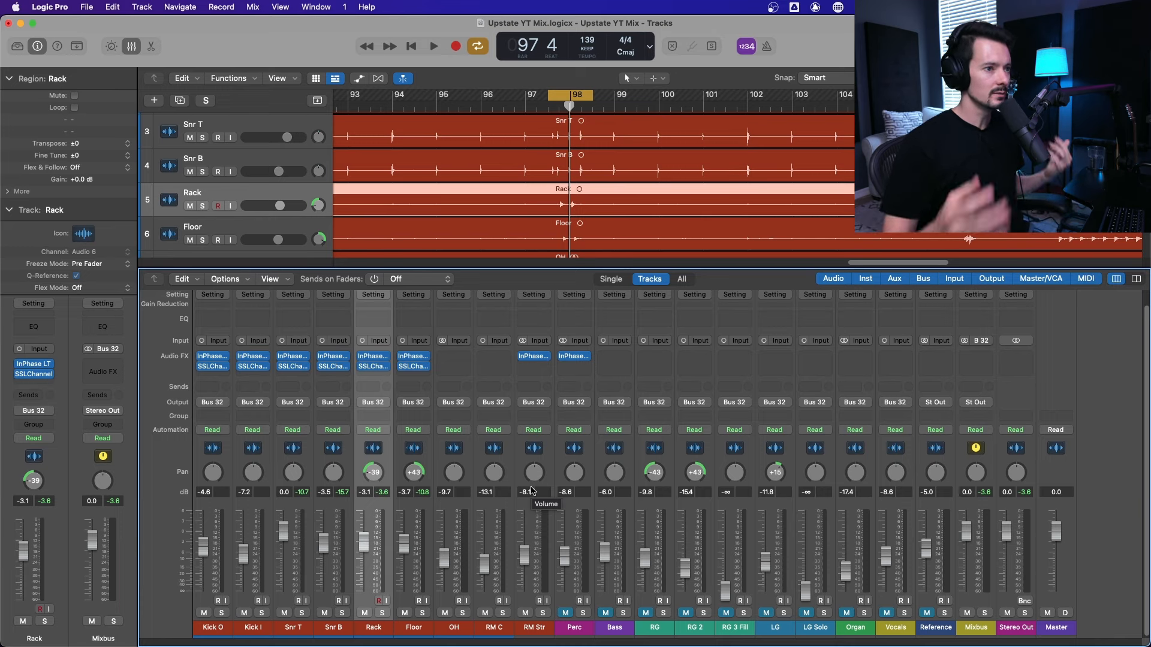
key(c)
key(space)
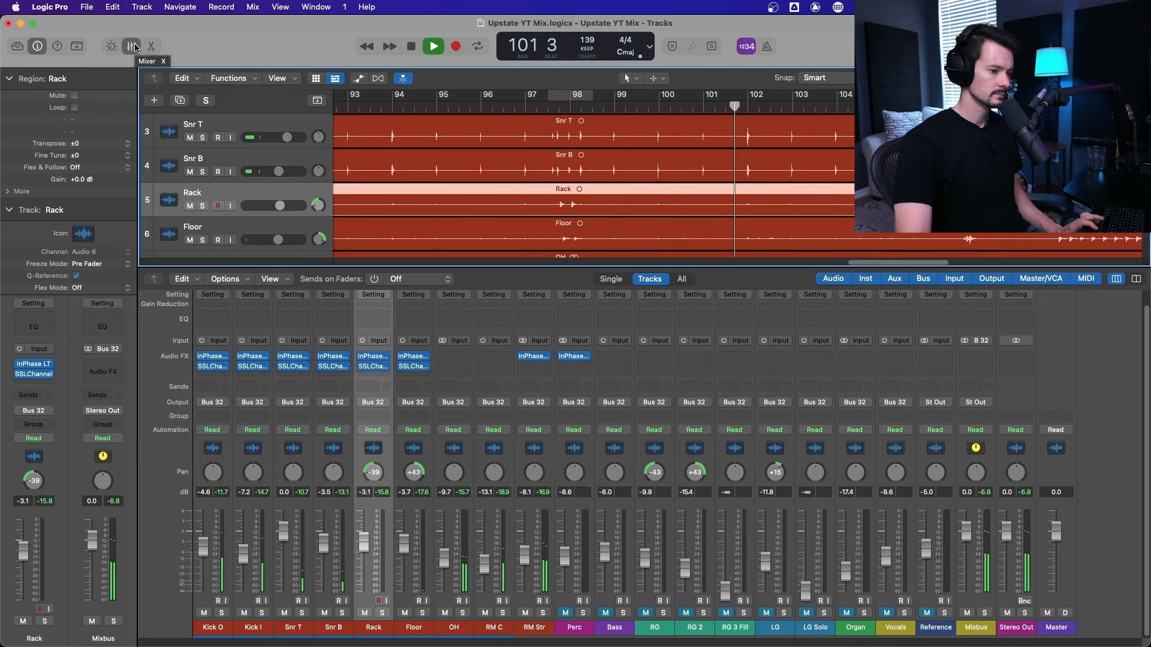
Step: Solo the OH track and insert the stereo SSLChannel (s) EQ plug-in on it
click(463, 613)
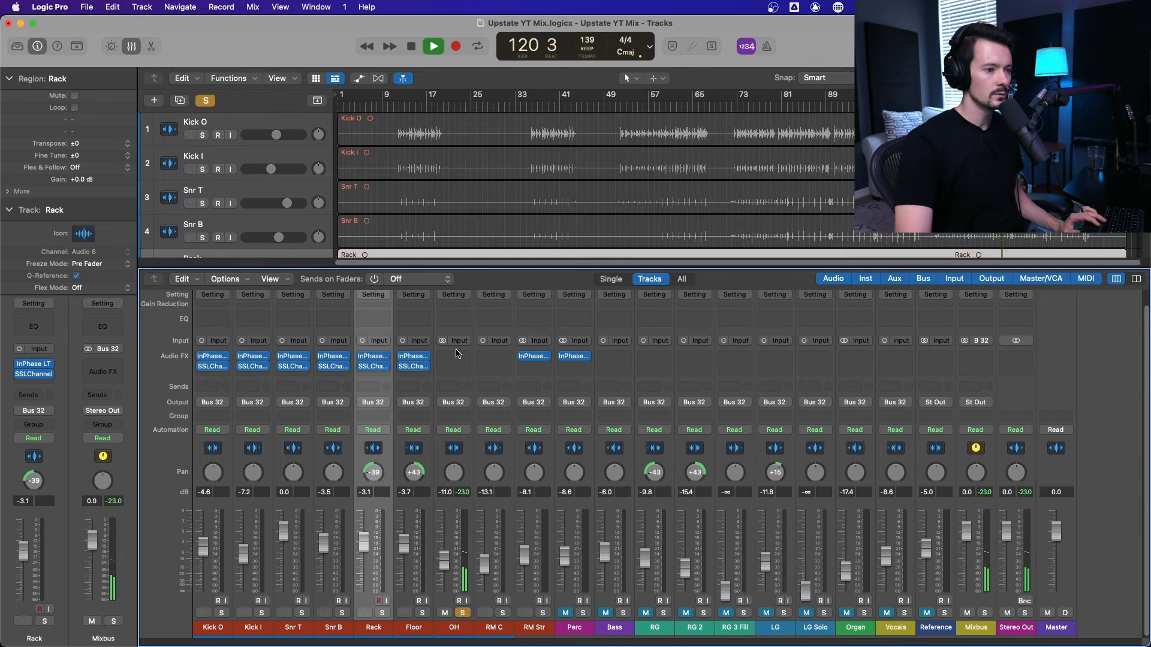
click(454, 356)
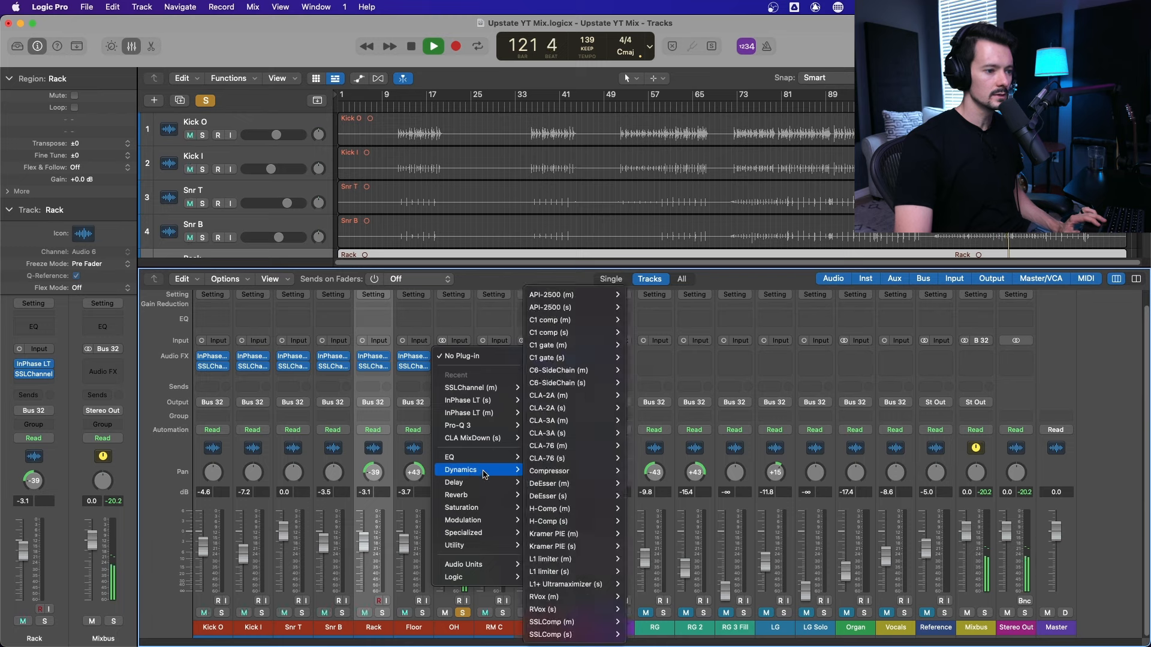
mouse_move(491, 457)
mouse_move(566, 623)
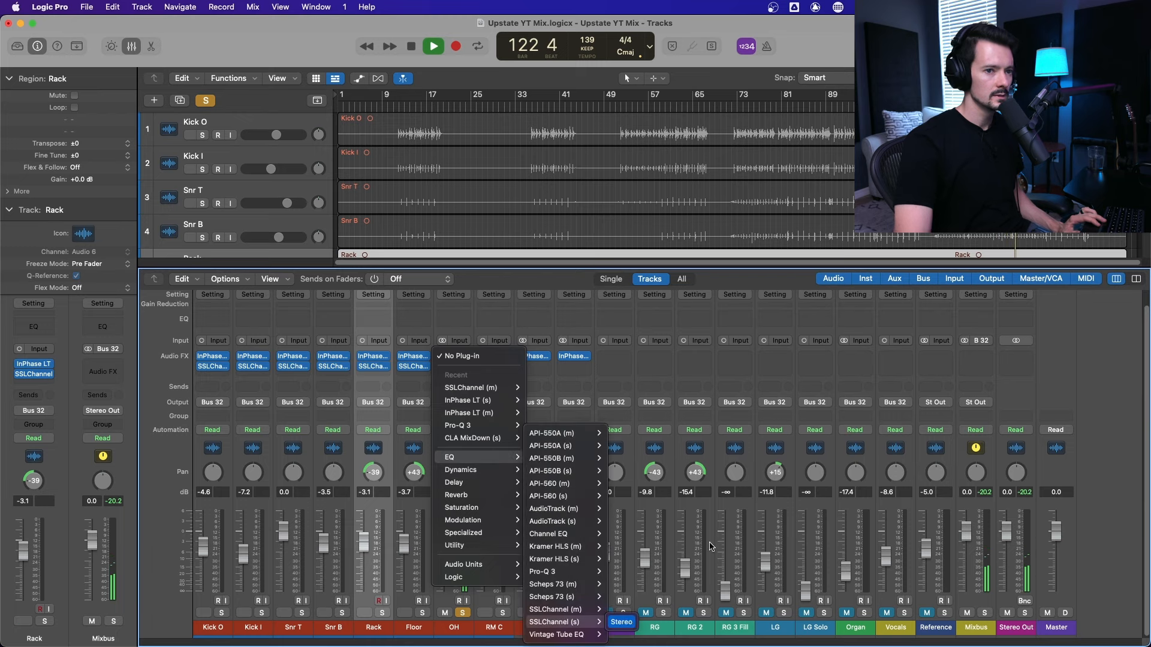
click(621, 622)
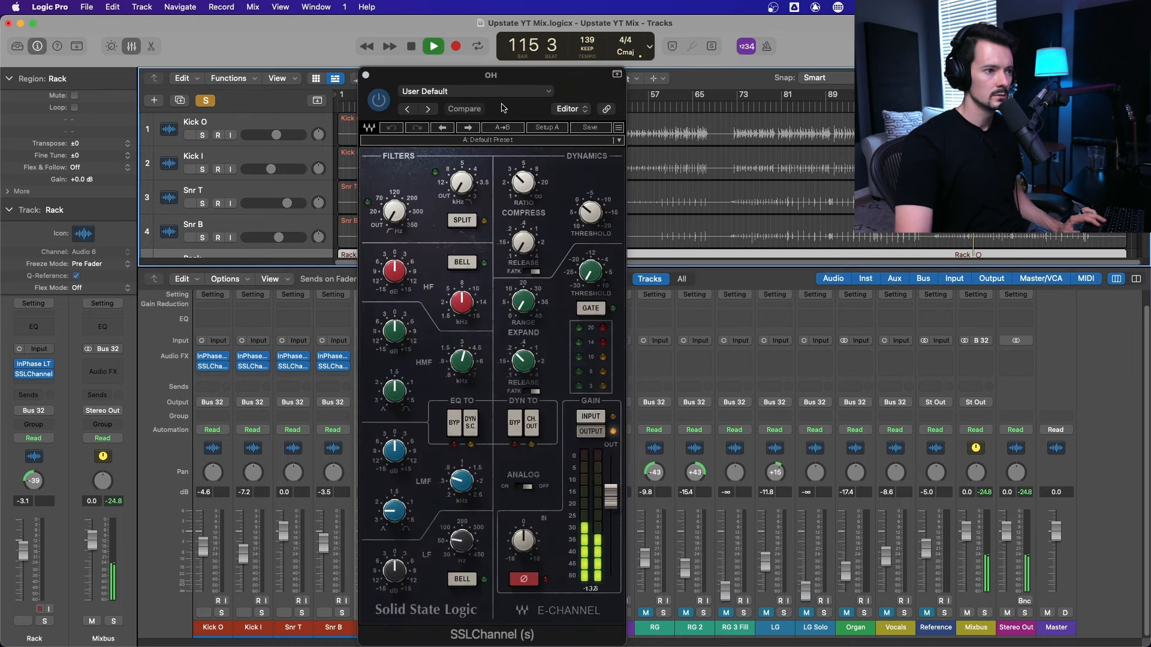
Step: On OH's SSLChannel, engage the high-pass filter, lower the compressor threshold, and set the HF band to about -1.5 dB at 9.32 kHz
mouse_move(394, 211)
mouse_down()
mouse_move(394, 223)
mouse_move(394, 209)
mouse_up()
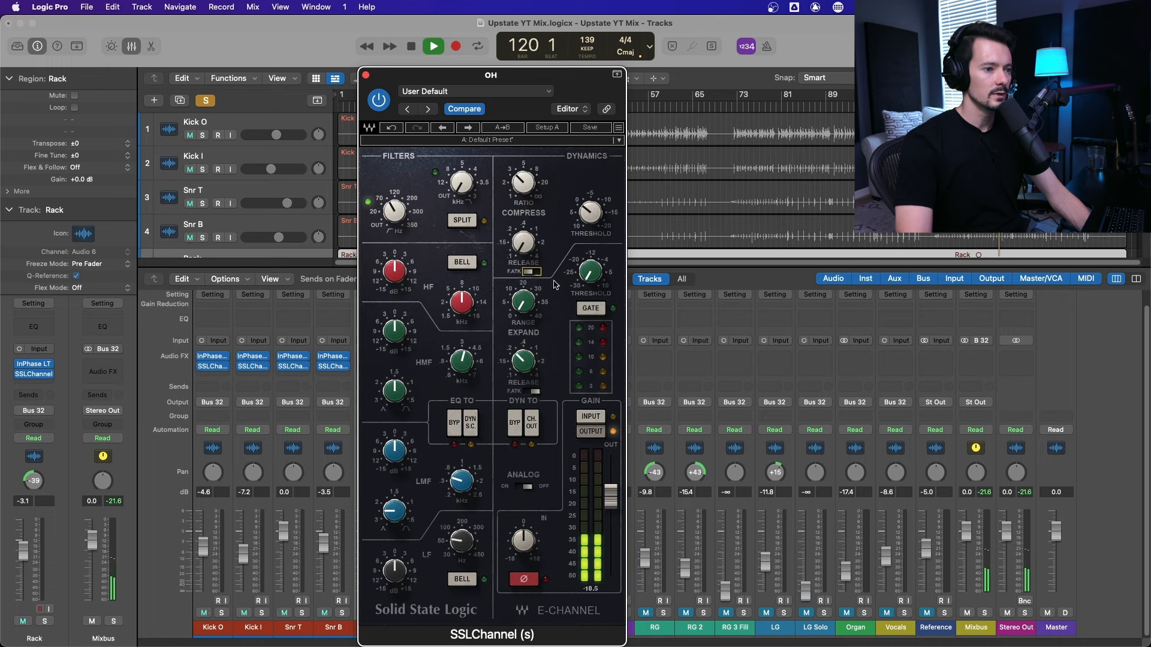
drag(593, 215, 592, 213)
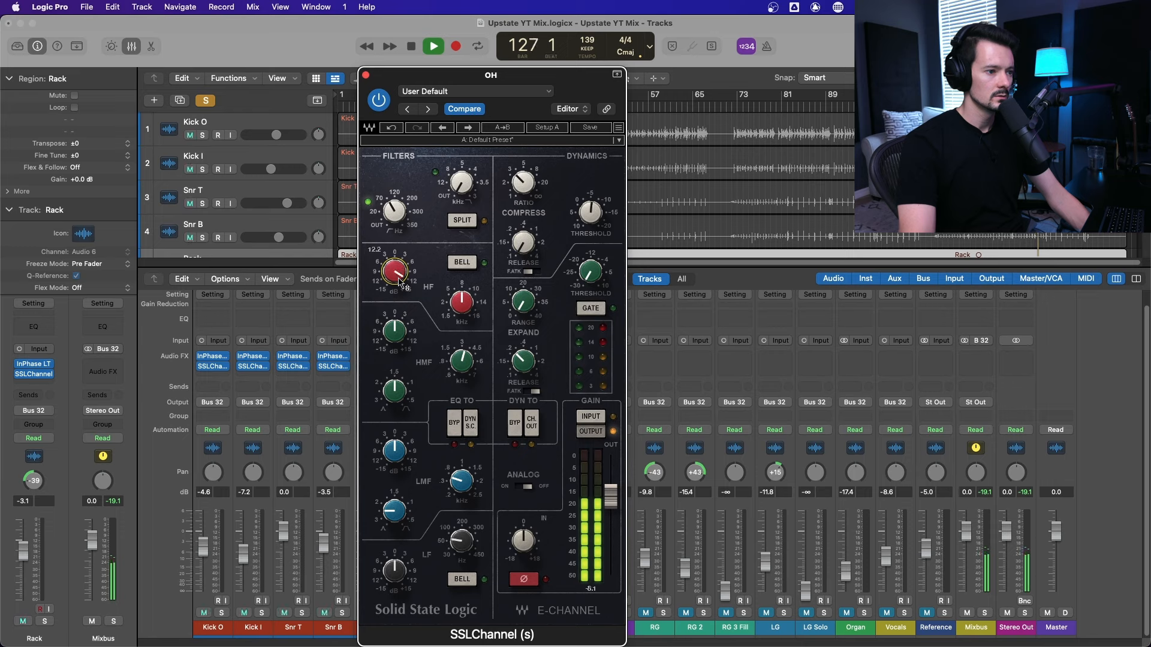
drag(457, 306, 459, 295)
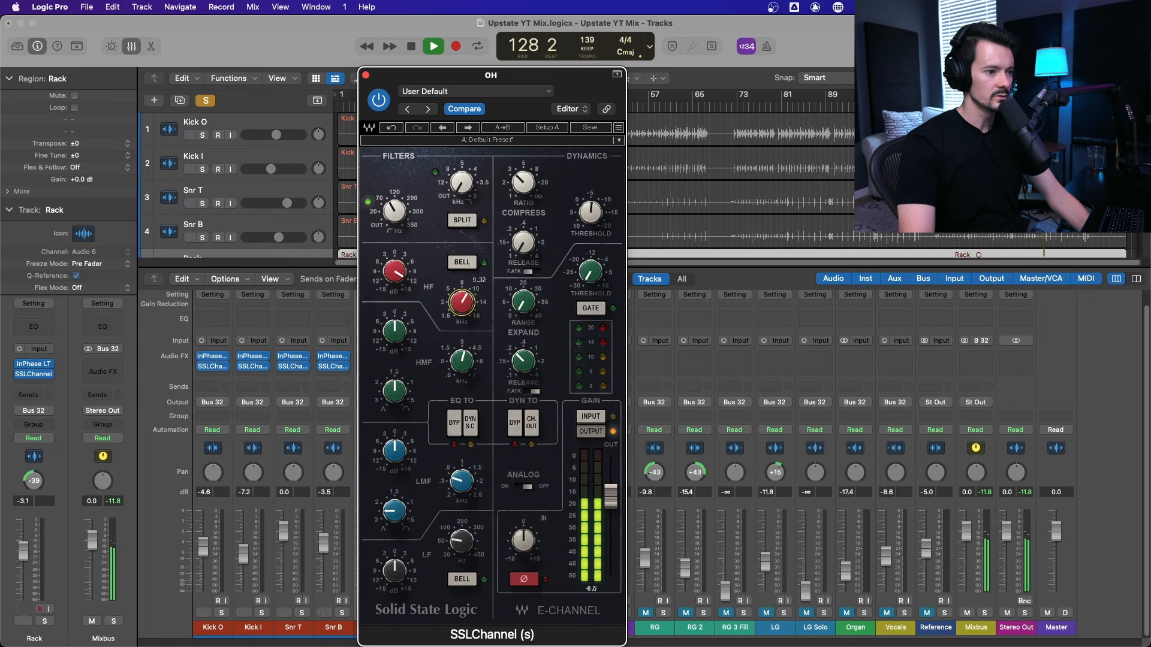
drag(393, 271, 393, 264)
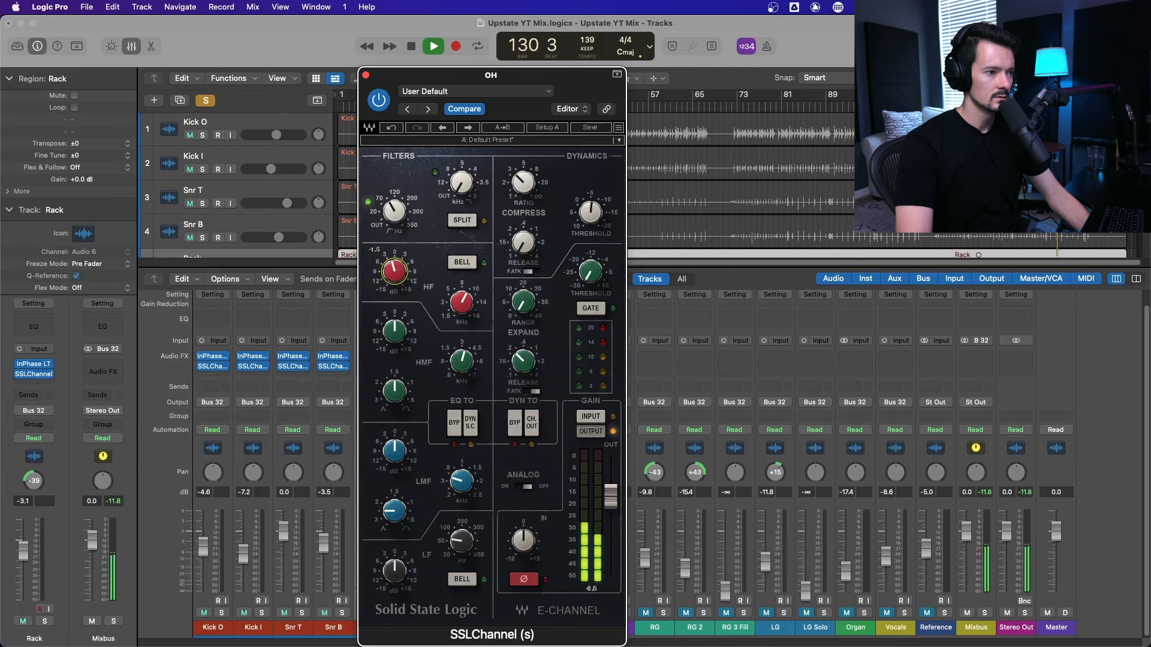
Step: Narrow OH's HMF band, sweep it boosted to about 2.77 kHz, and pull its gain back down
drag(394, 392, 395, 389)
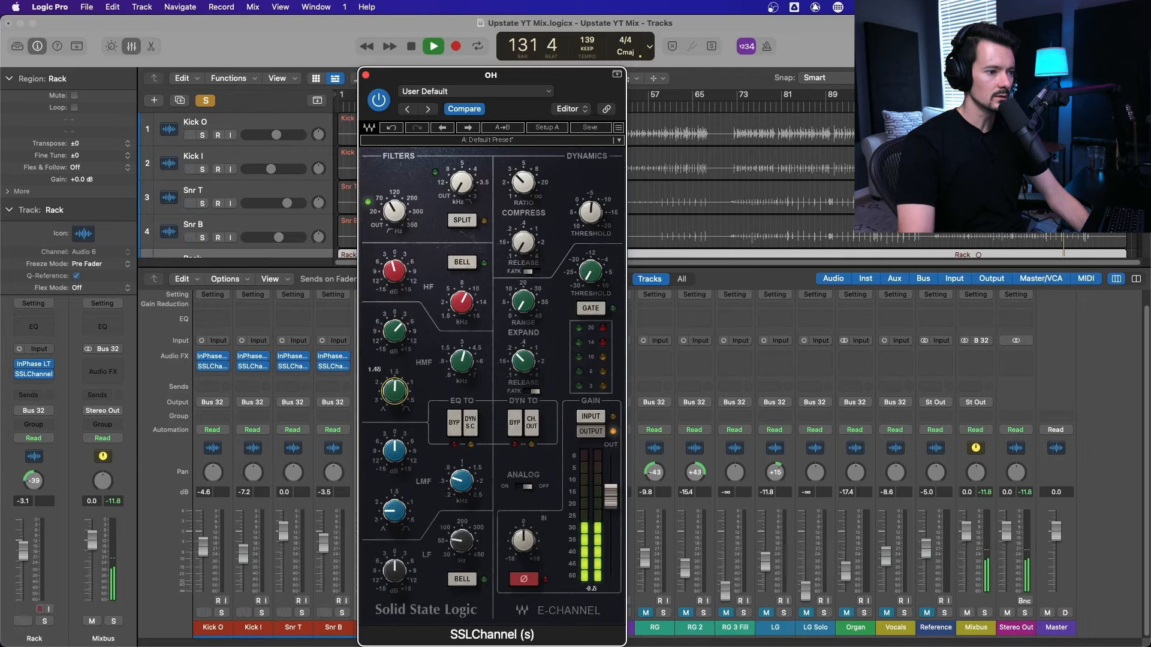
drag(477, 375, 475, 371)
drag(395, 331, 395, 326)
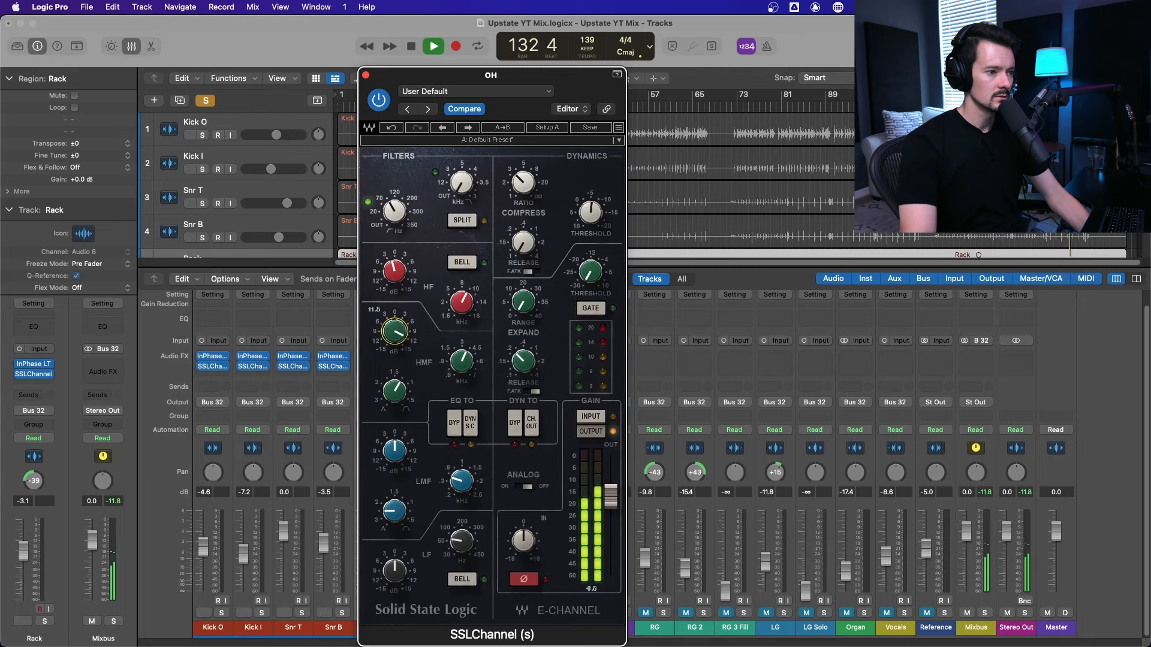
drag(478, 359, 477, 368)
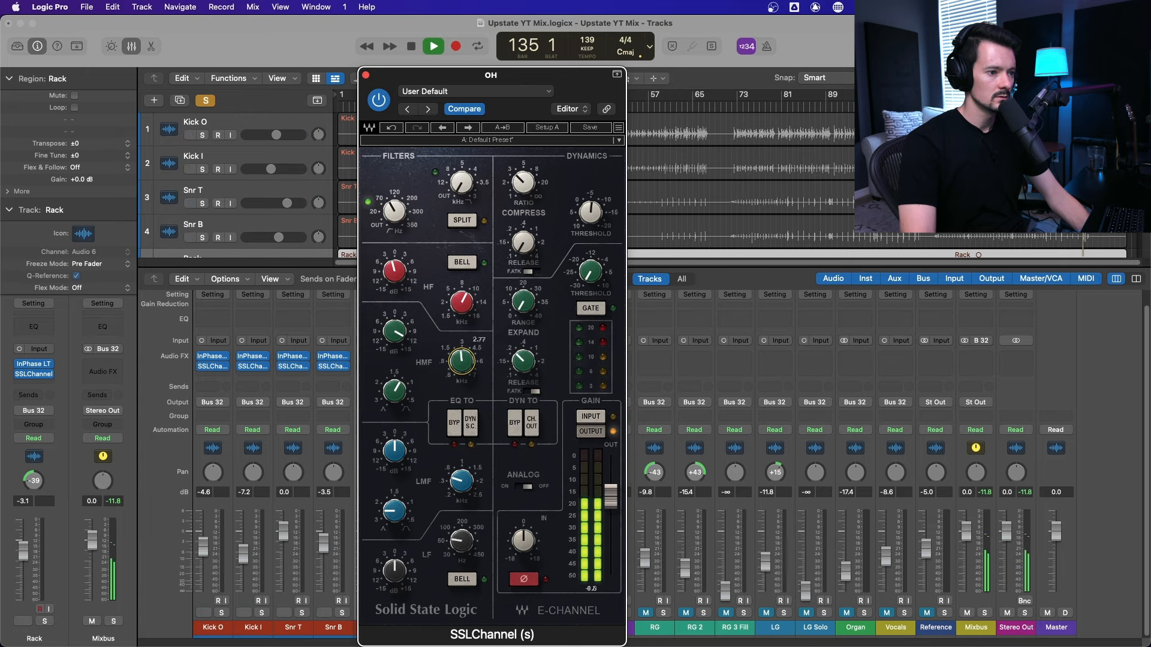
drag(394, 331, 394, 335)
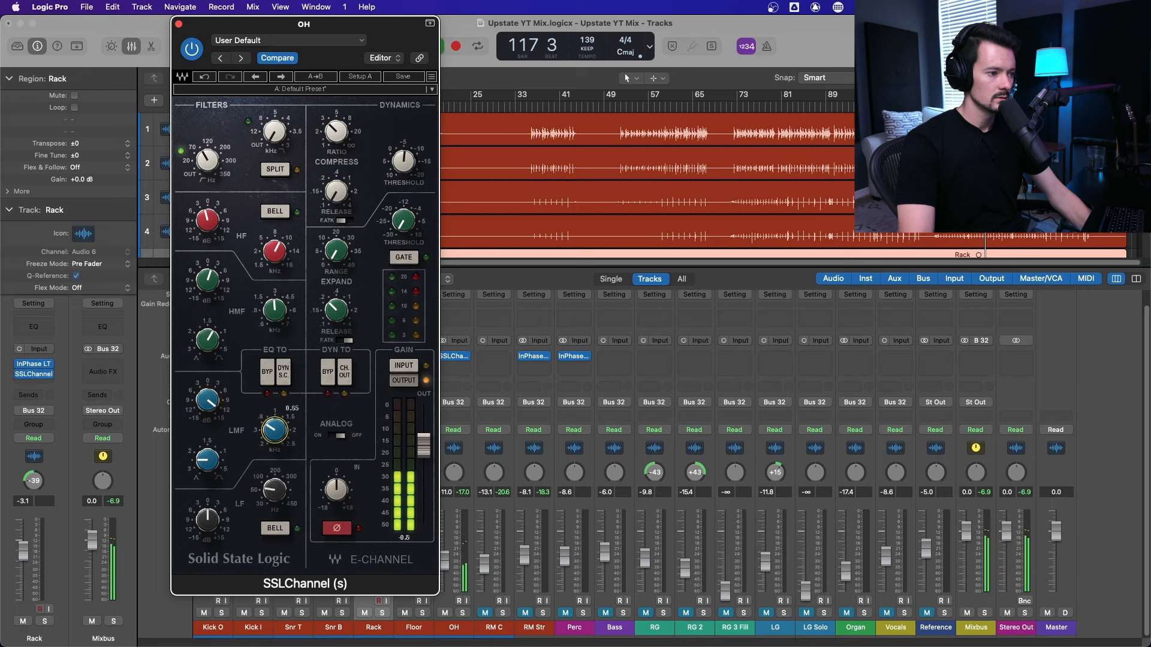
Step: Tune OH's LMF band to about 0.50 kHz, take its gain down from the boost, and close the plug-in
drag(270, 443, 270, 439)
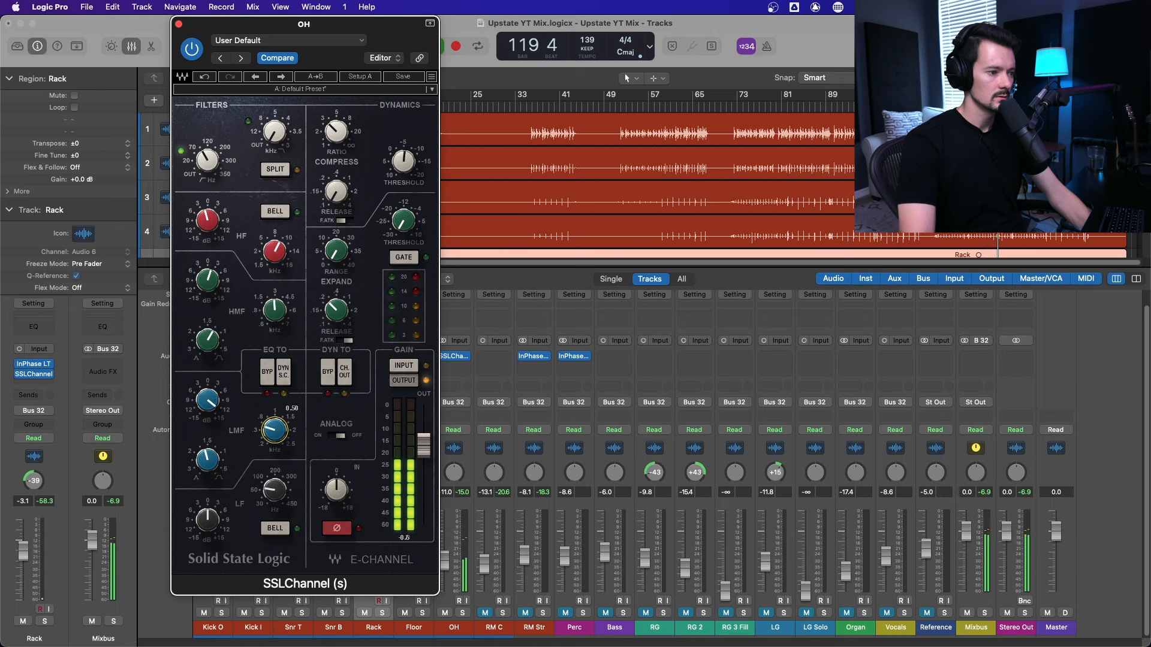
drag(209, 401, 208, 413)
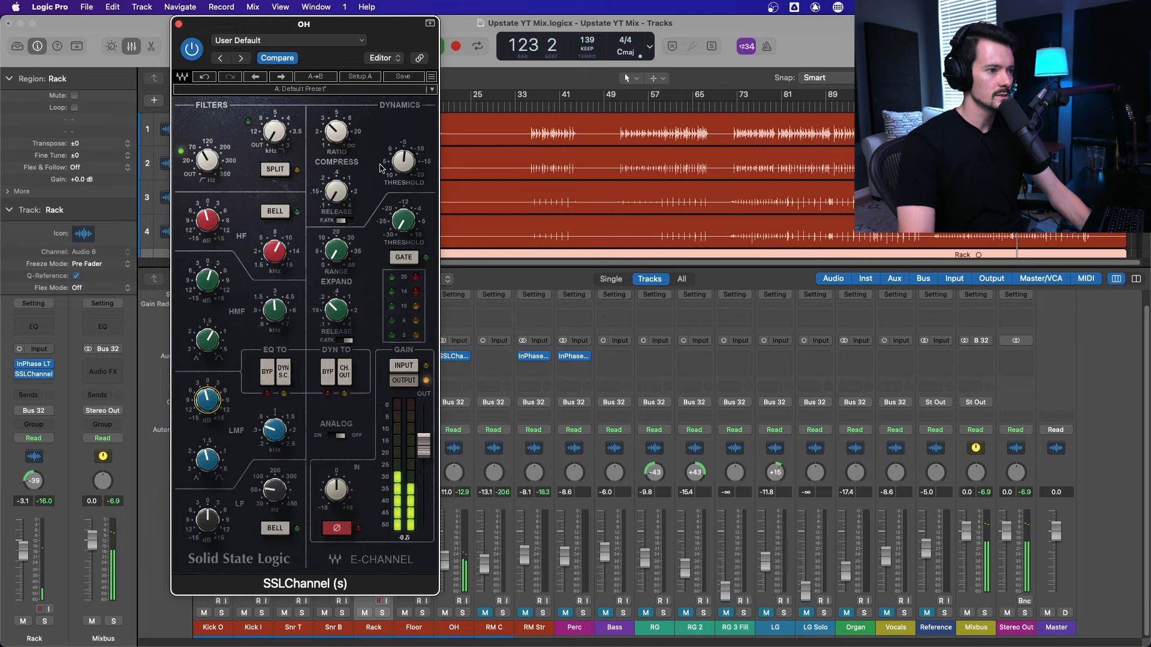
key(super+w)
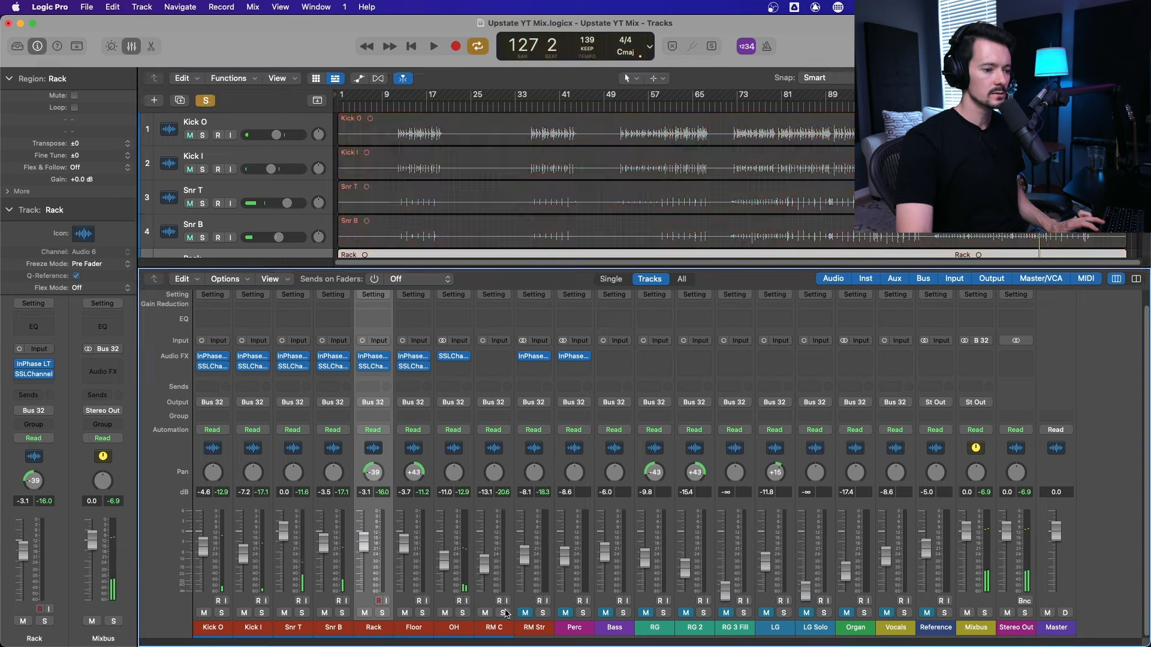
Step: Solo RM C, audition it, and add a Channel EQ to the track
click(504, 613)
key(space)
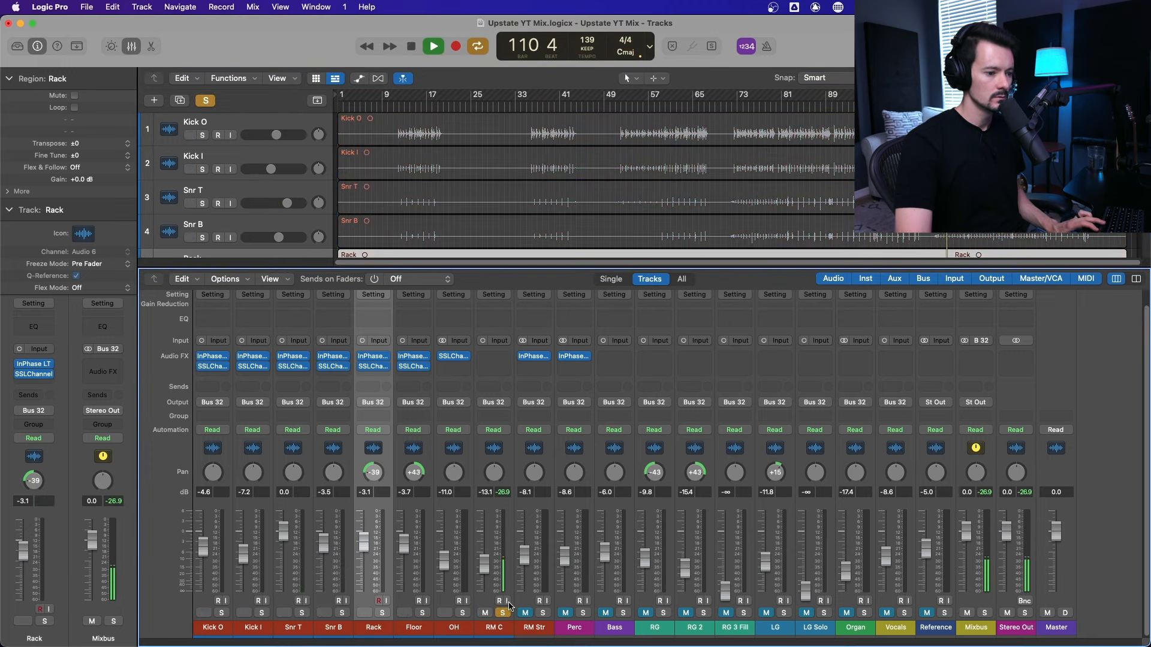
key(space)
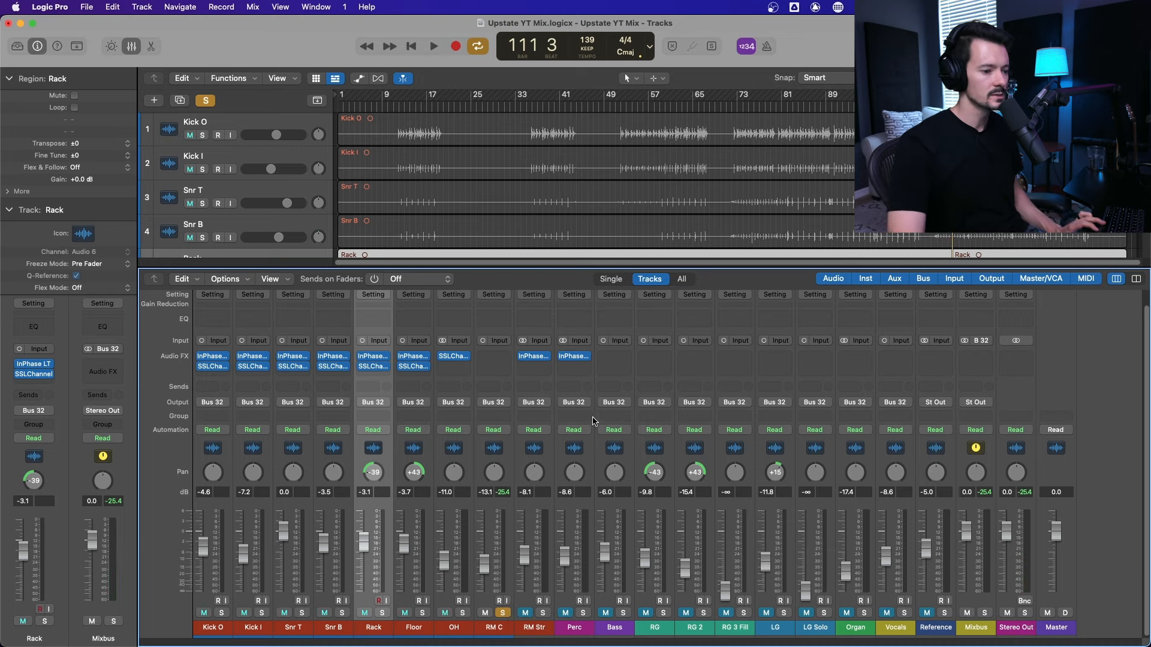
key(space)
key(space)
click(494, 319)
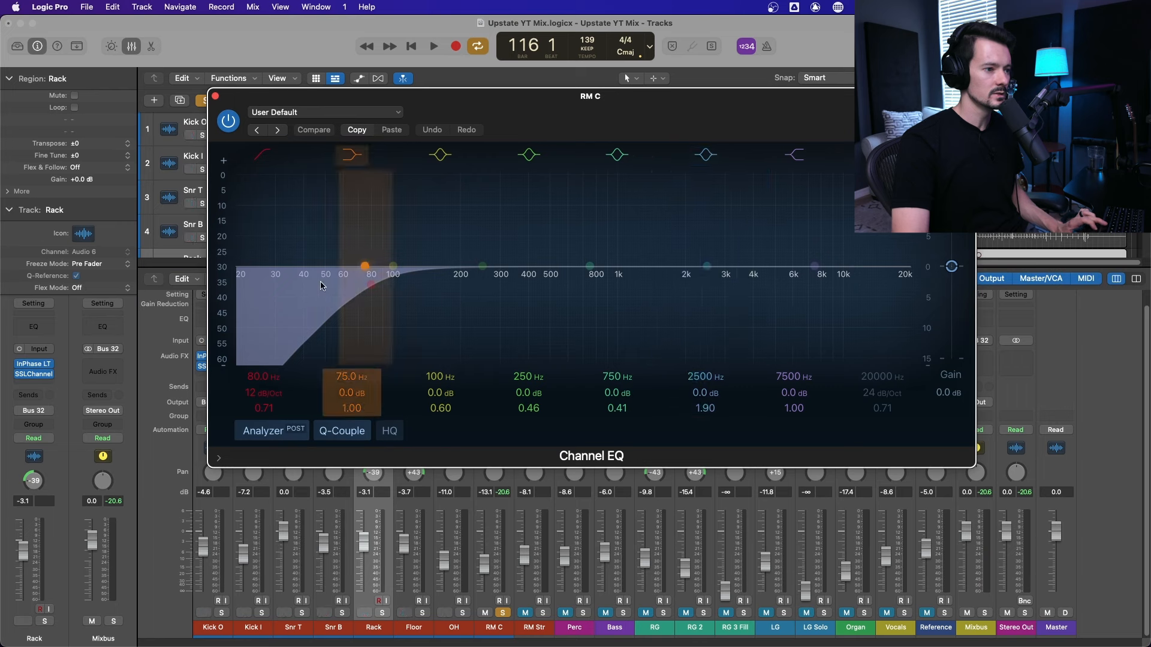
Step: During playback, set RM C's low cut to about 81 Hz and high cut to 12400 Hz with Q 0.21, and close the EQ
key(space)
mouse_move(372, 287)
mouse_down()
mouse_move(504, 277)
mouse_move(445, 292)
mouse_move(378, 289)
mouse_up()
drag(881, 281, 867, 300)
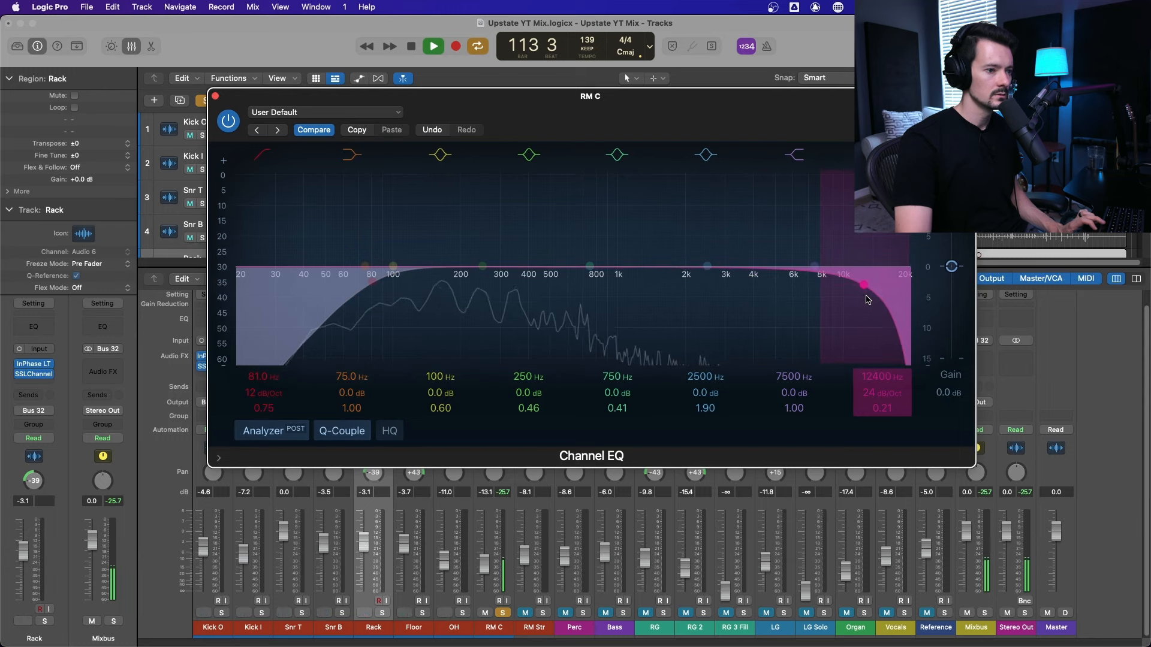
key(super+w)
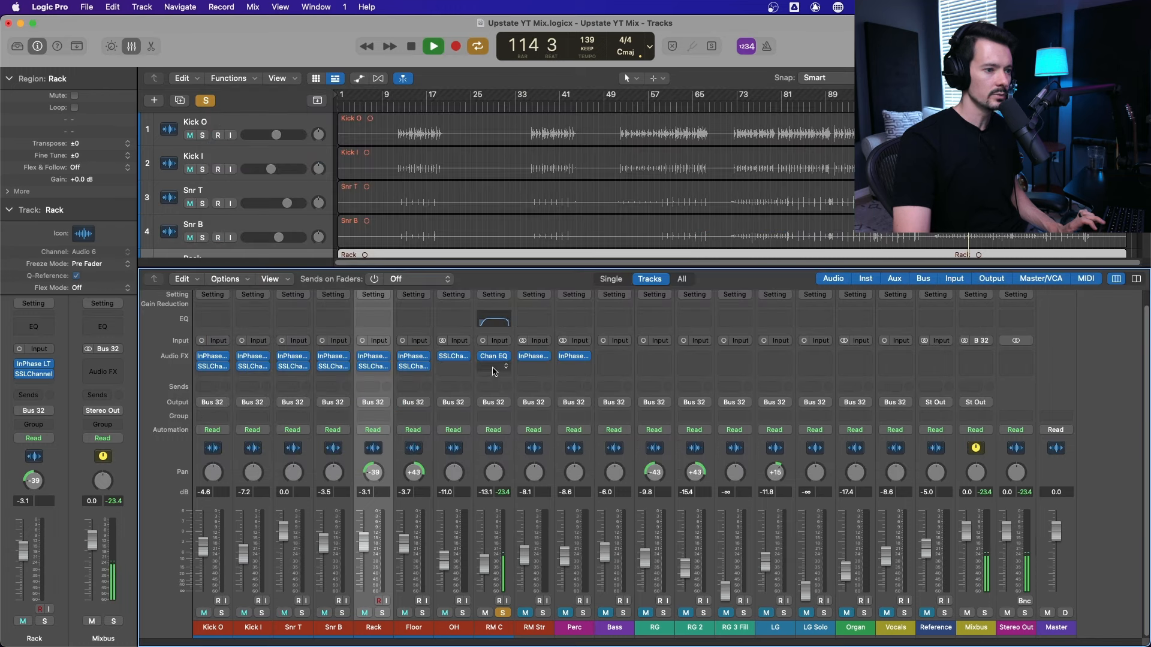
Step: Insert the CLA-76 (m) compressor after RM C's Channel EQ and choose the Bluey revision
click(493, 371)
mouse_move(528, 455)
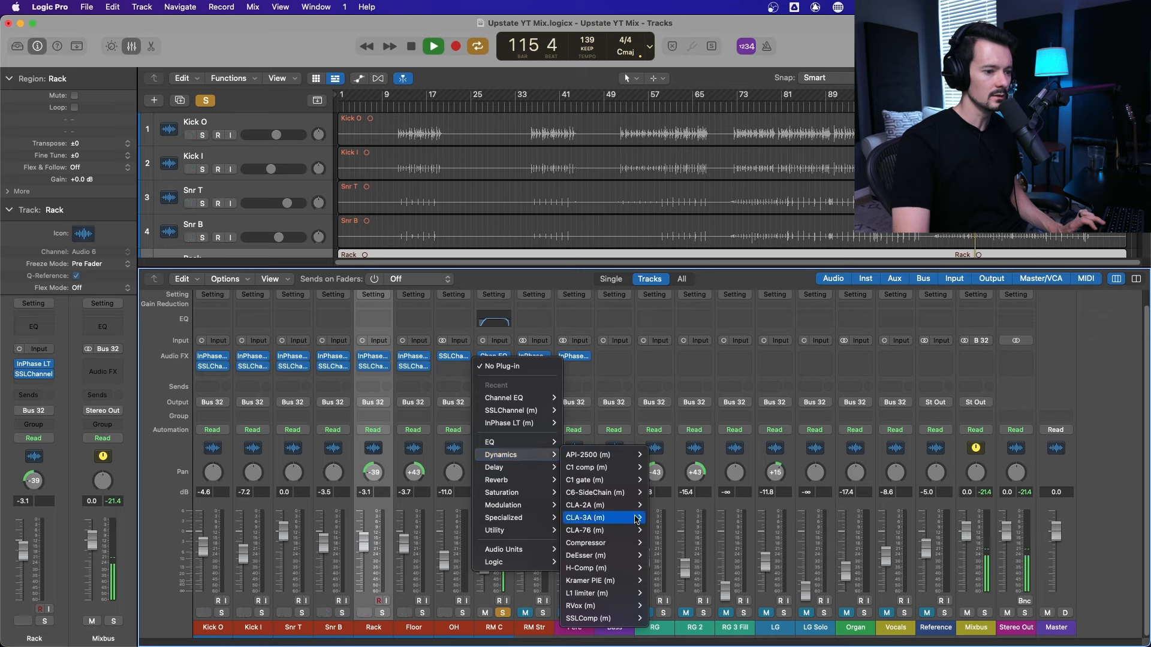
click(660, 530)
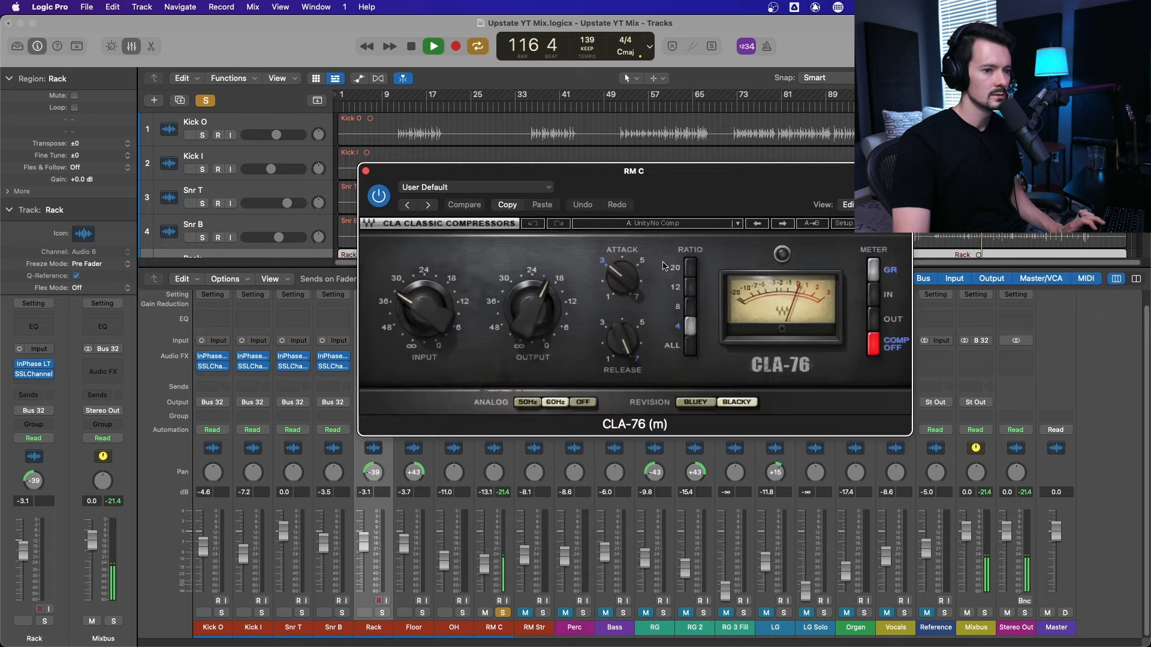
click(693, 403)
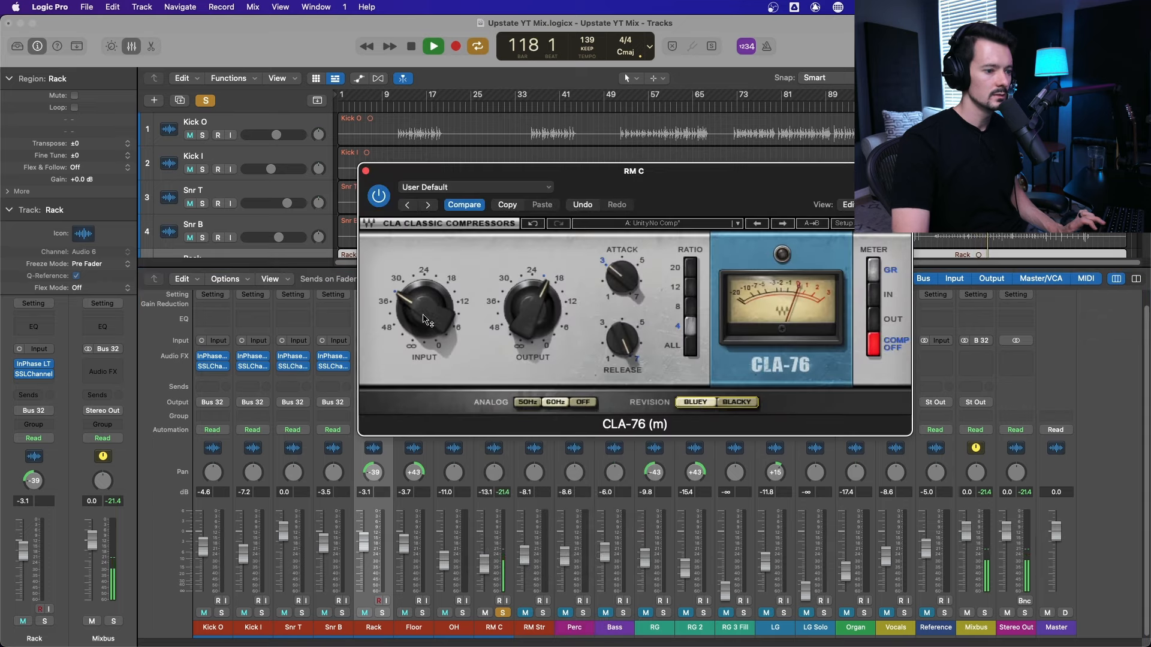
Step: Turn on CLA-76 compression with input at about -31.8 and reduced output, move its window above the mixer, and stop playback
drag(427, 321, 427, 310)
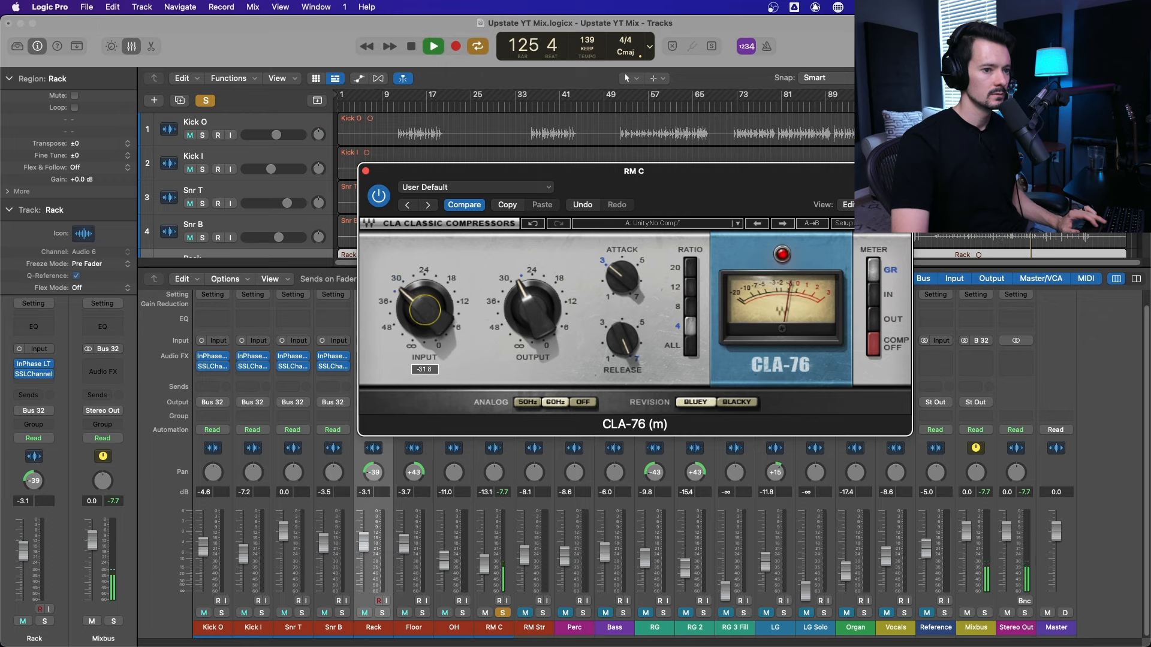
drag(539, 171, 419, 71)
key(space)
Step: Adjust the CLA-76's attack and set its release to about 6.41 while playing the soloed RM C
drag(515, 173, 516, 157)
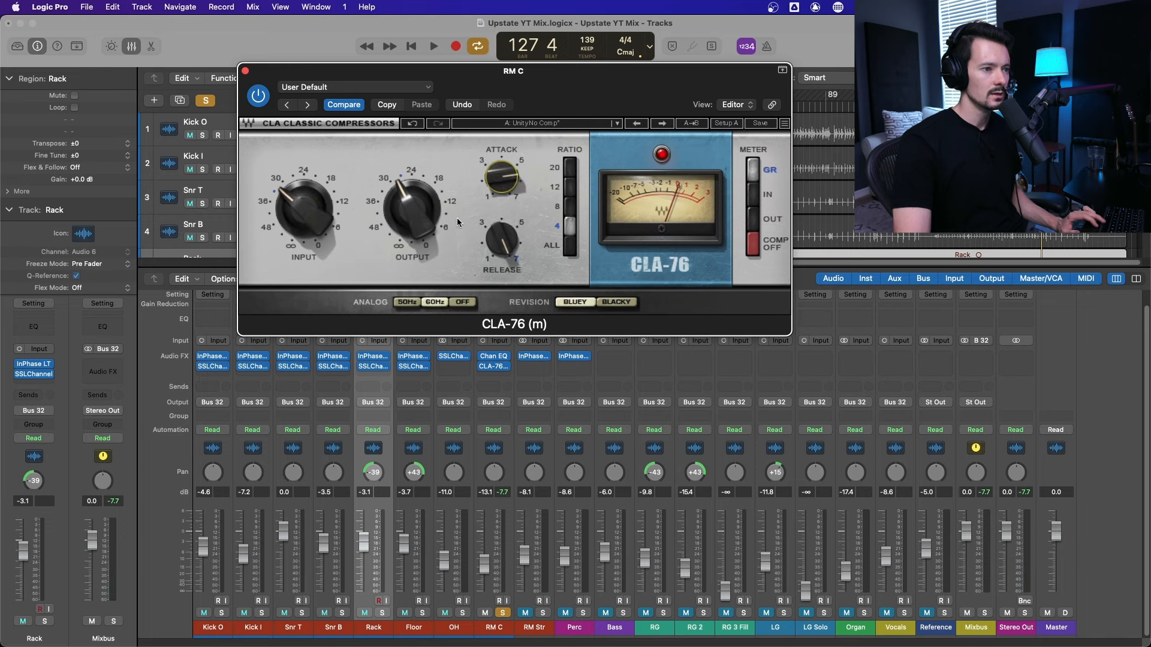
drag(496, 237, 497, 234)
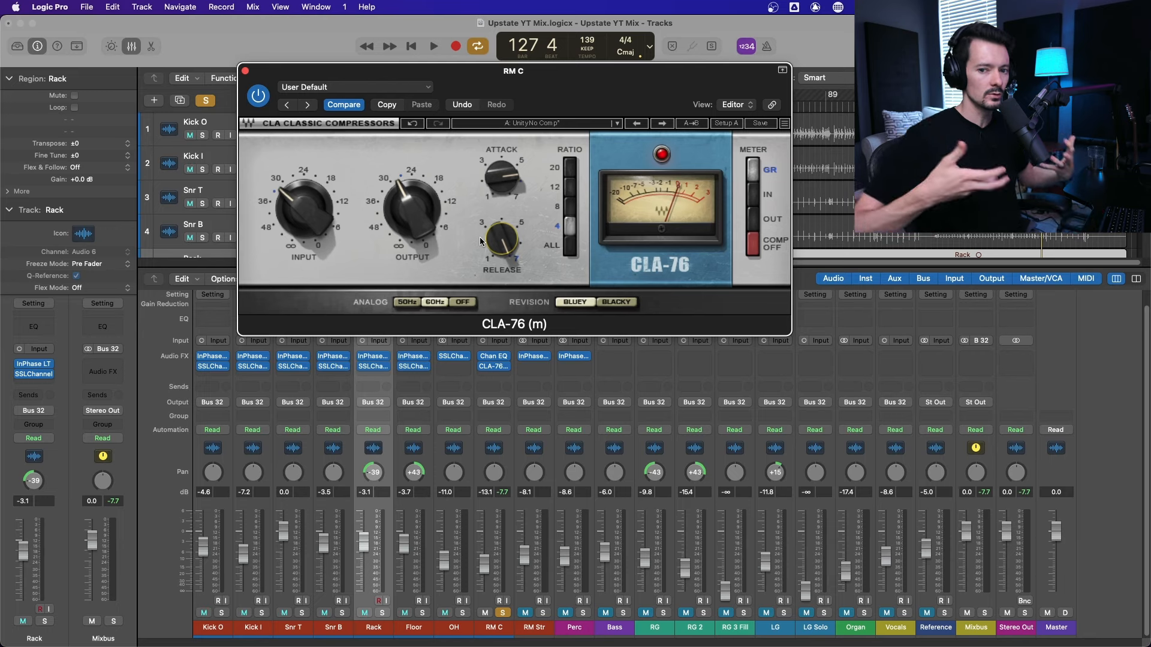
key(space)
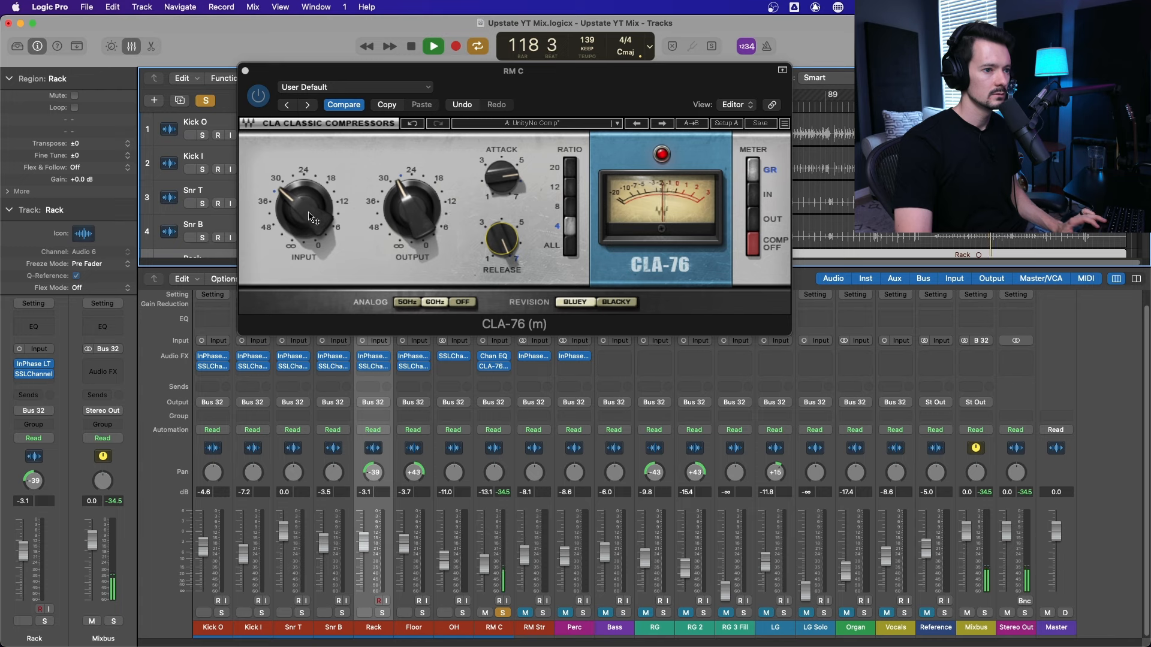
drag(501, 177, 501, 162)
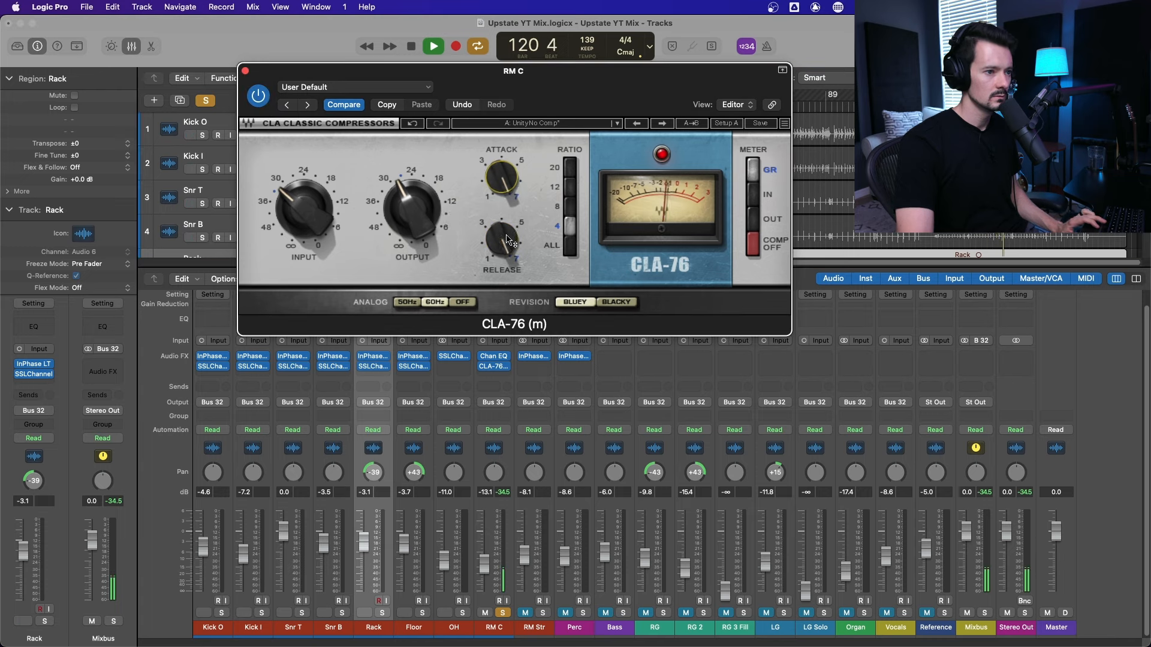
drag(508, 241, 509, 225)
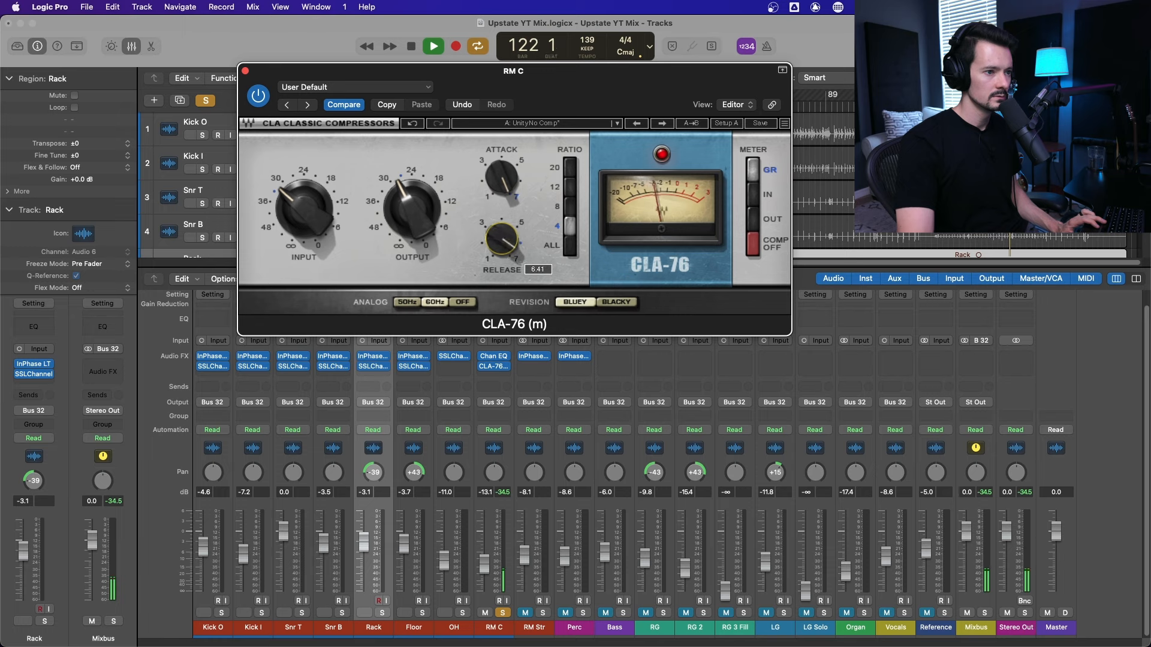
drag(507, 181, 507, 171)
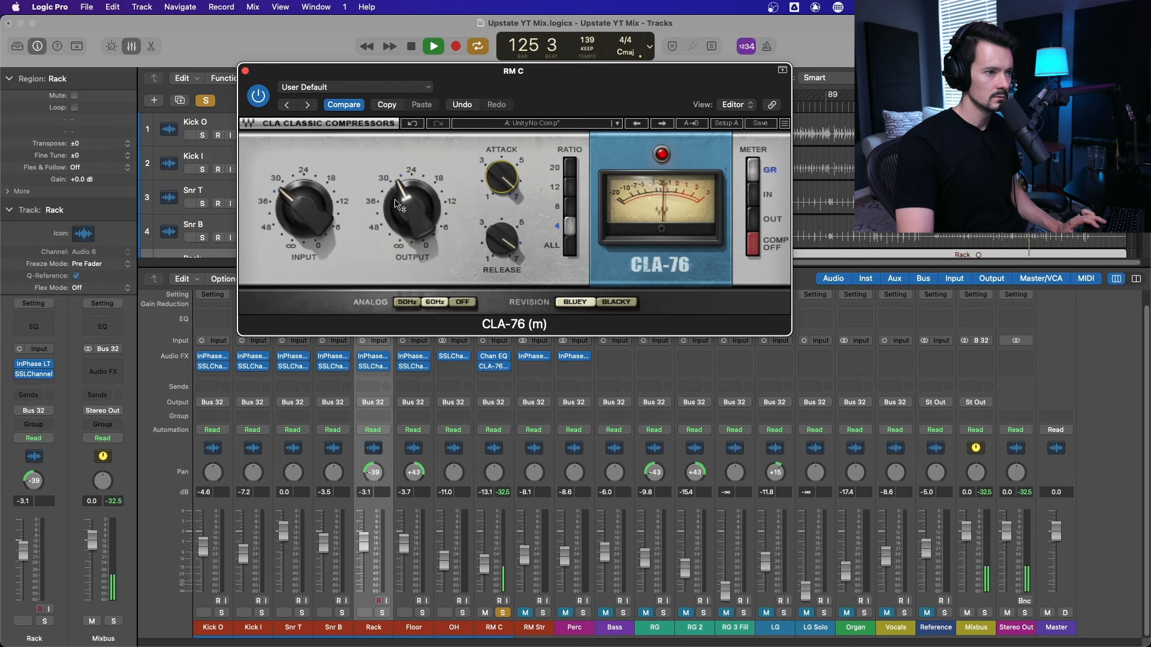
Step: Lower the CLA-76's input slightly, compare against bypass, and raise its output to make up the level
drag(324, 206, 325, 204)
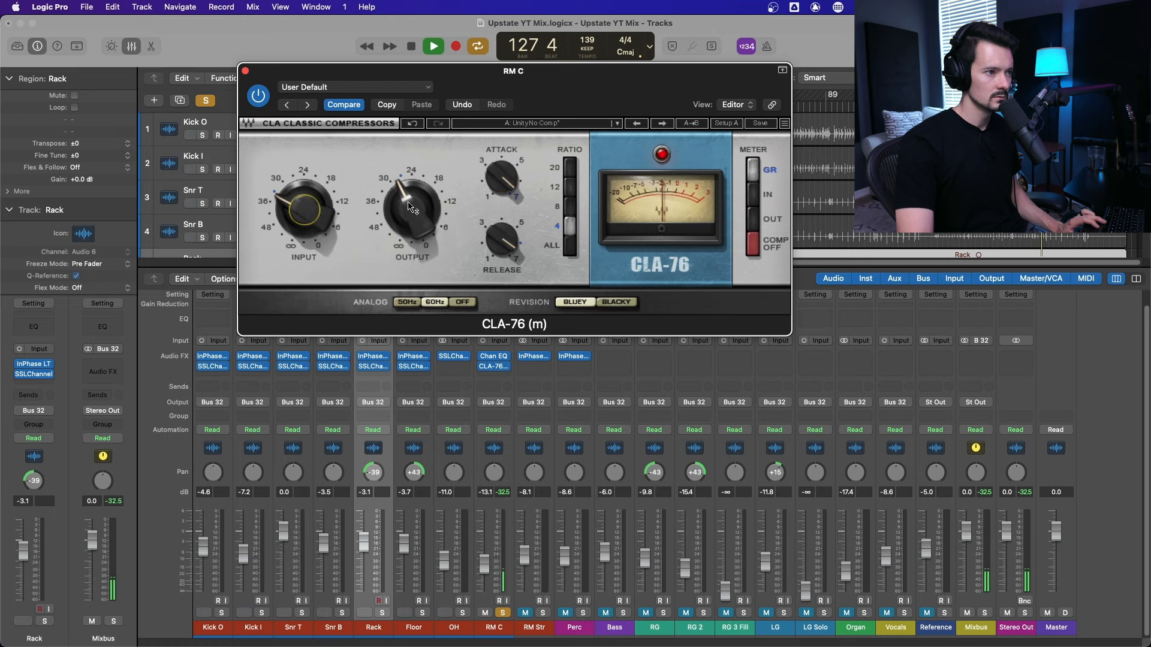
click(261, 97)
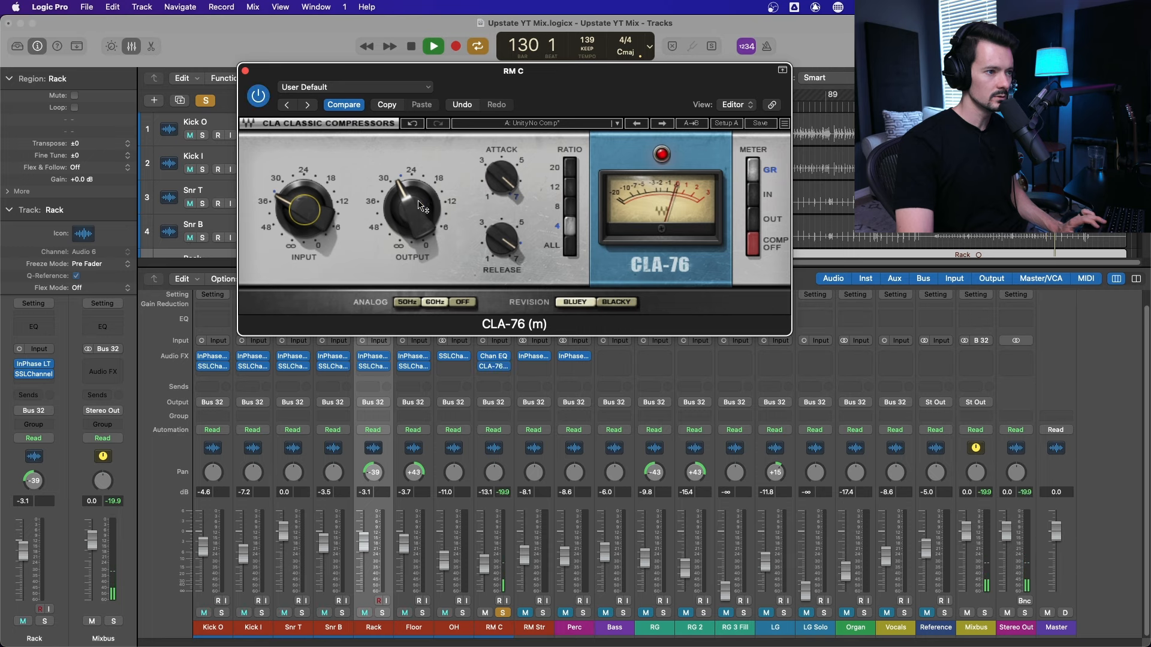
drag(421, 207, 422, 194)
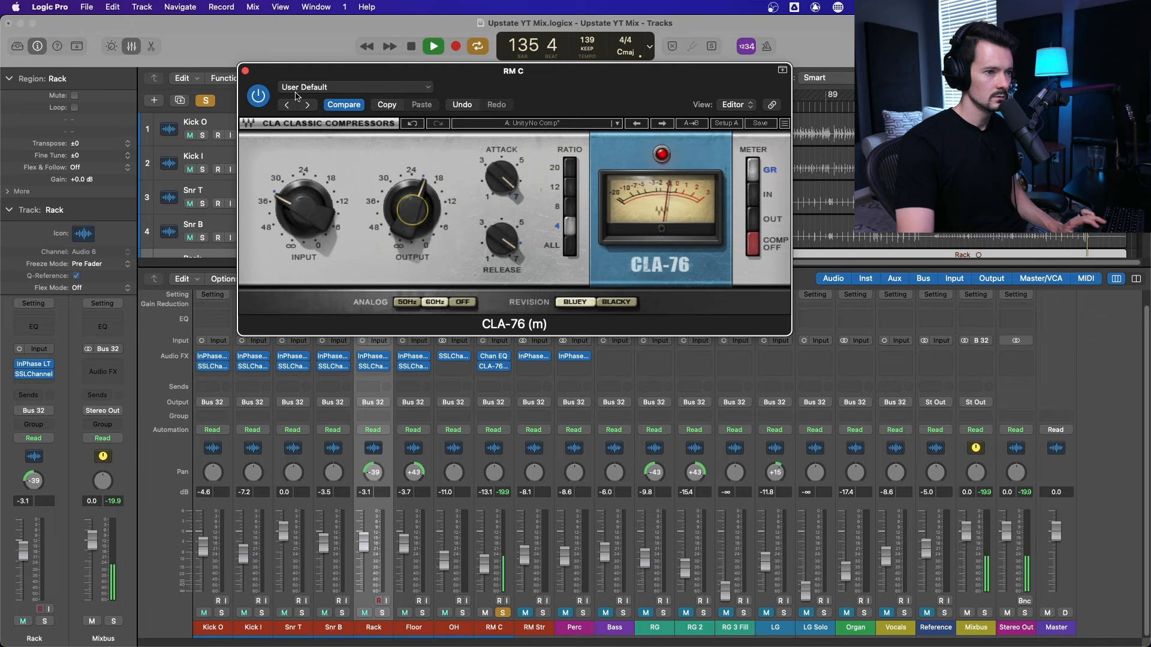
Step: In RM C's Channel EQ, turn the parametric band into a 2.8 dB cut at 3480 Hz and adjust its Q during playback
click(245, 71)
key(space)
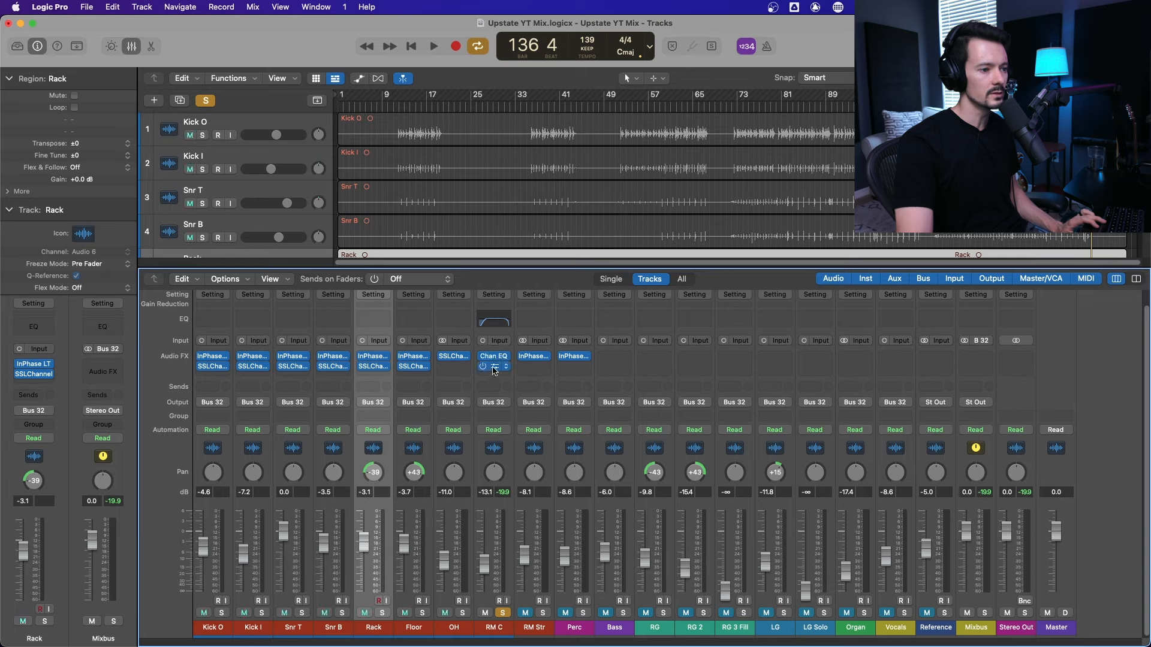
key(space)
click(493, 356)
drag(708, 266, 658, 233)
drag(875, 97, 872, 208)
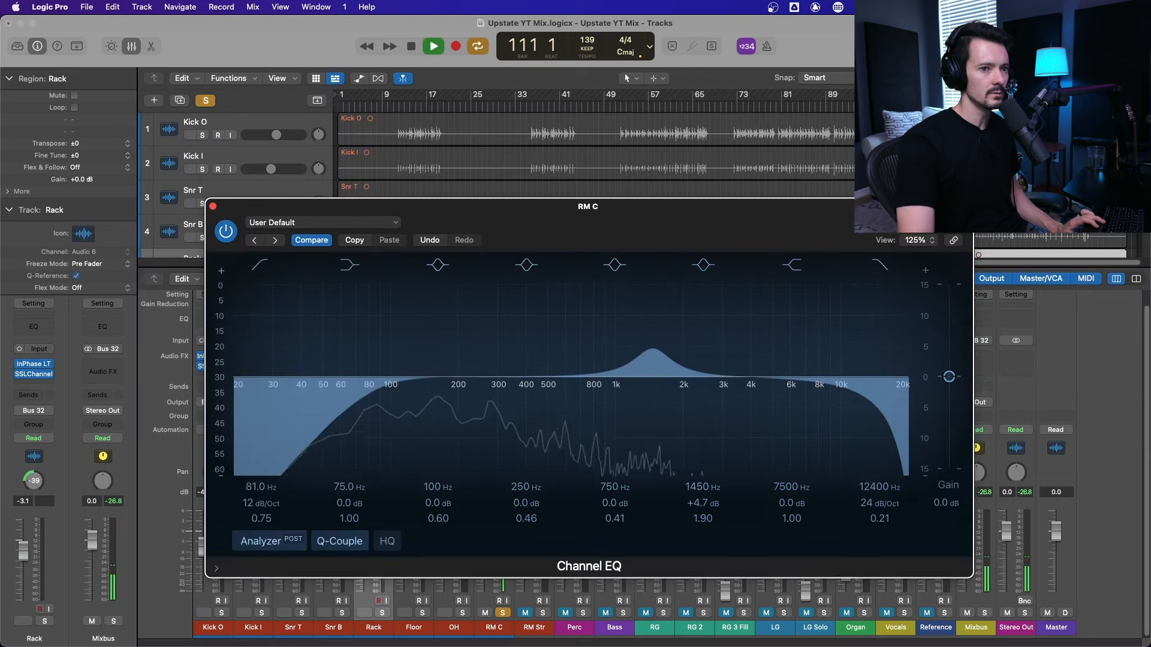
drag(664, 365, 737, 393)
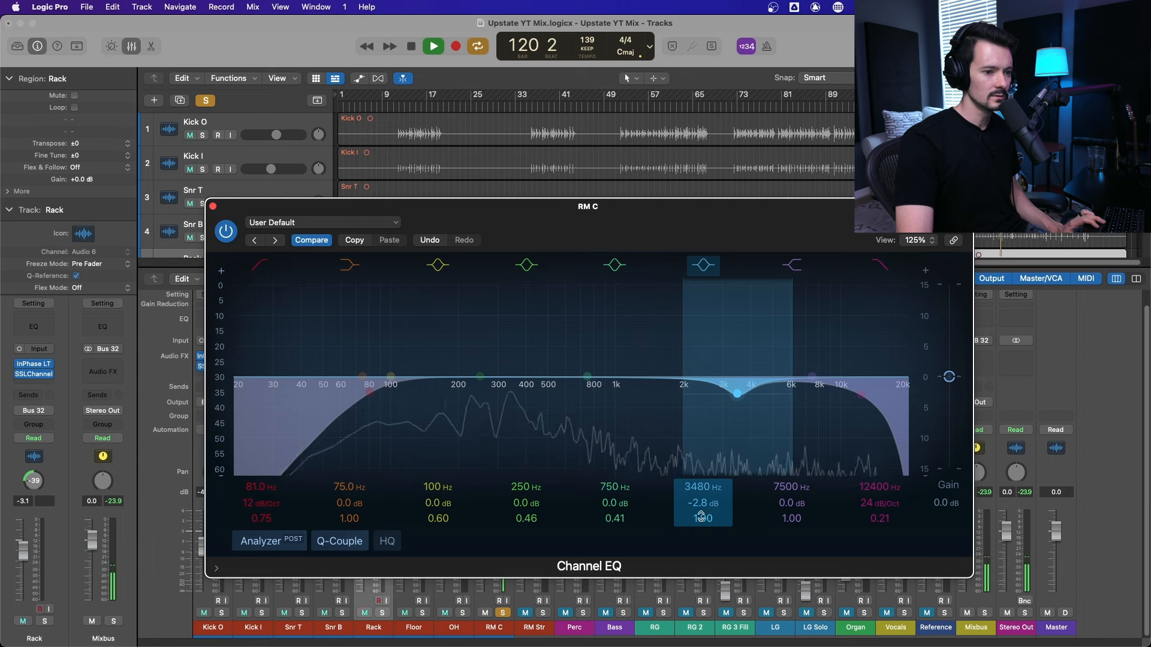
drag(701, 517, 704, 510)
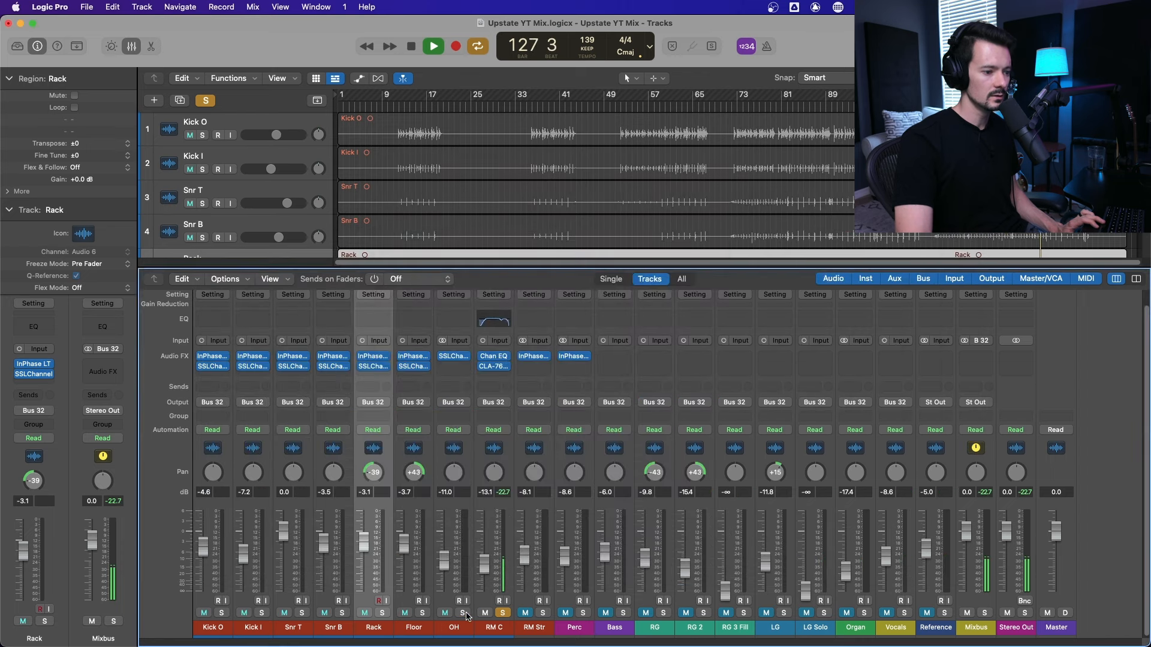
Step: Clear the solos to hear RM C with the other drum tracks, solo RM Str, and stop playback
drag(463, 613, 221, 613)
alt+click(501, 613)
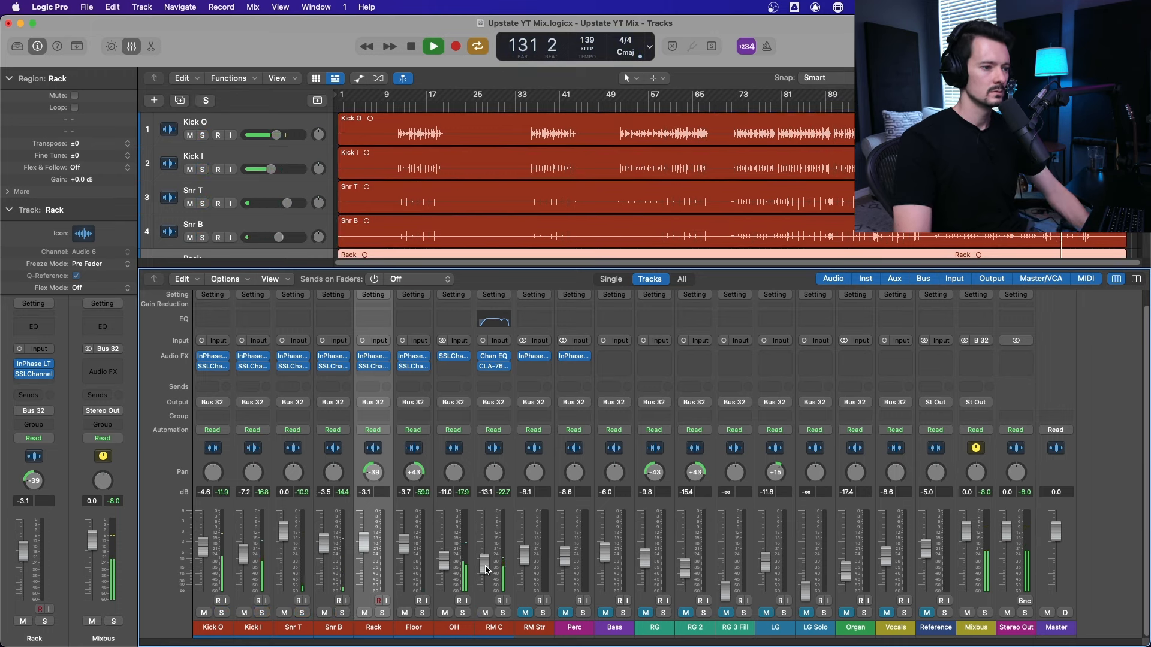
click(542, 612)
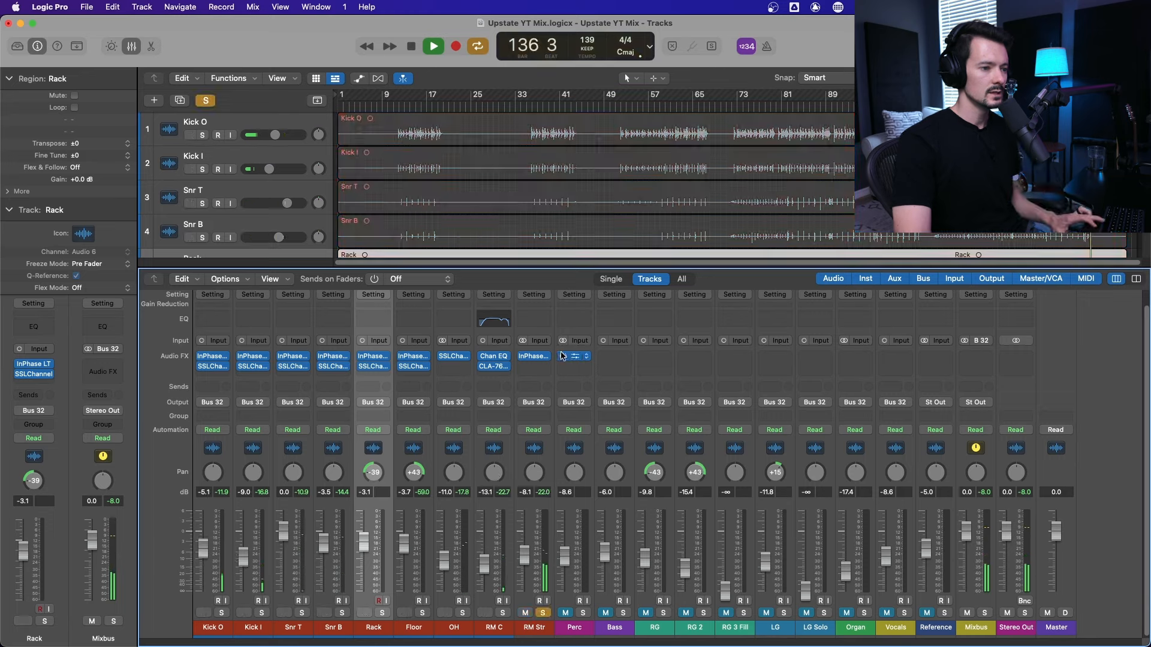
key(space)
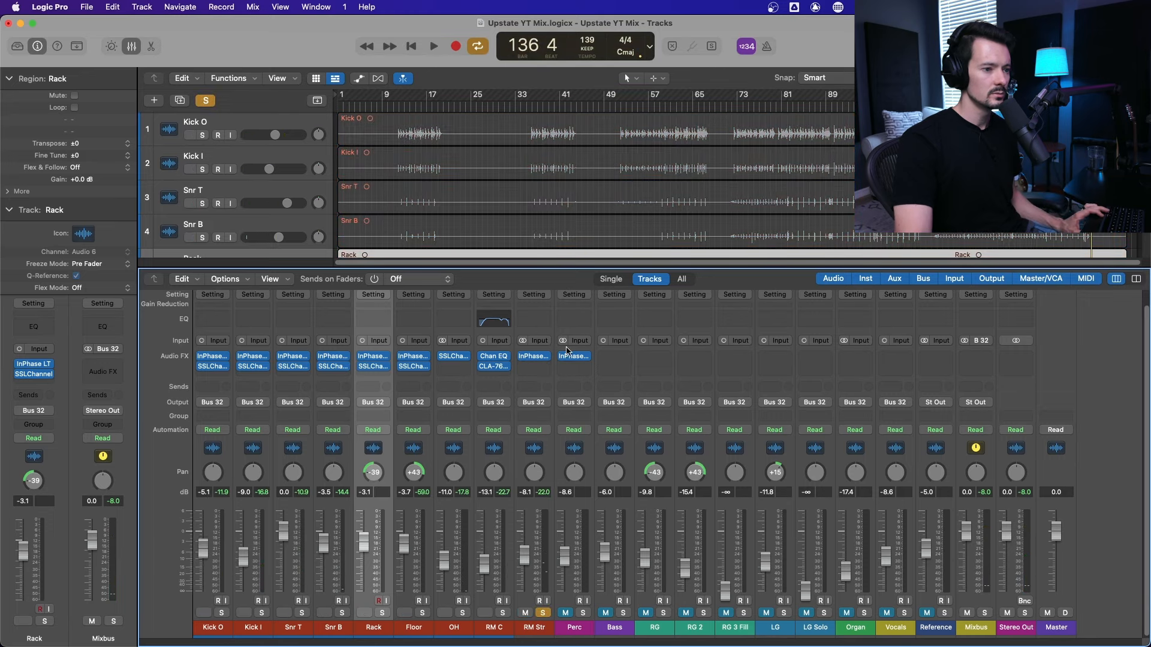
Step: Add a Channel EQ to RM Str and, during playback, set its low cut to 71.5 Hz and high cut to 10800 Hz
click(534, 319)
drag(739, 169, 543, 90)
key(space)
drag(851, 264, 803, 277)
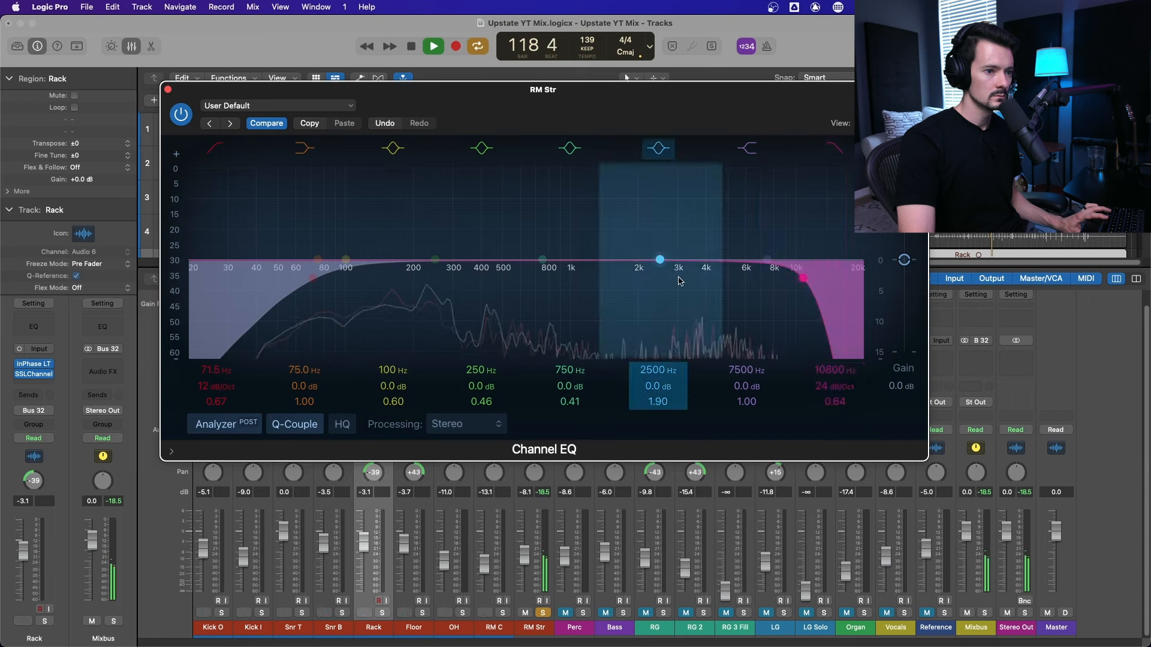
Step: Make a broad 4.8 dB cut at 4560 Hz on RM Str, lower the high cut to 7150 Hz, and close the EQ
mouse_move(679, 281)
mouse_down()
mouse_move(695, 201)
mouse_move(727, 195)
mouse_up()
drag(657, 401, 668, 423)
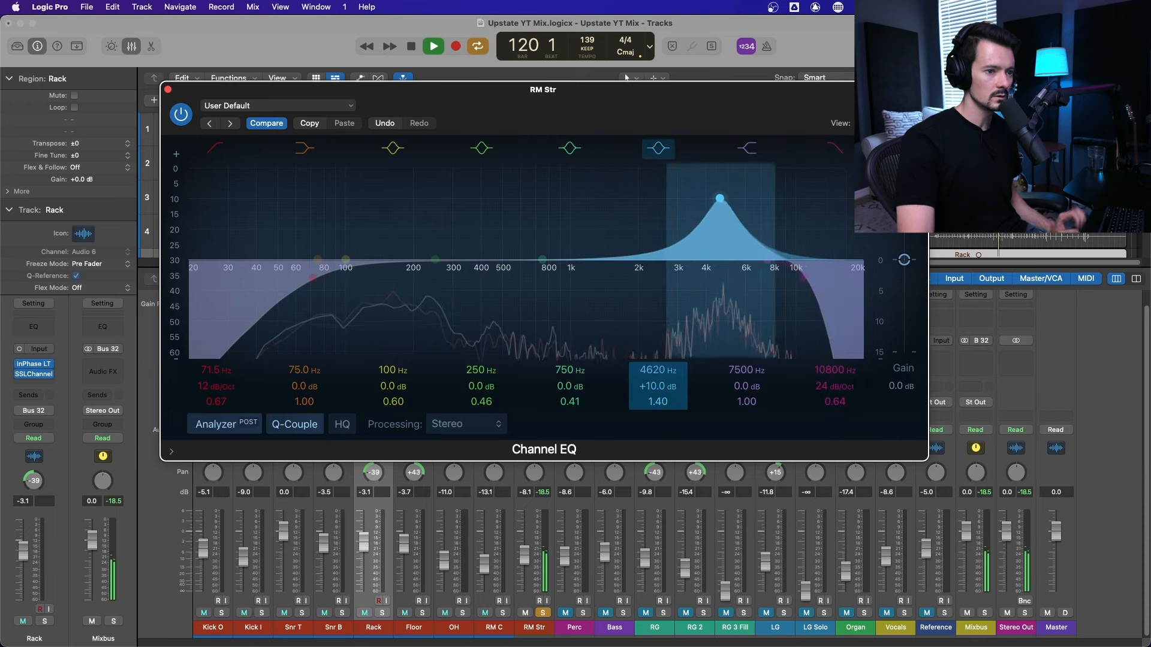
drag(719, 198, 718, 289)
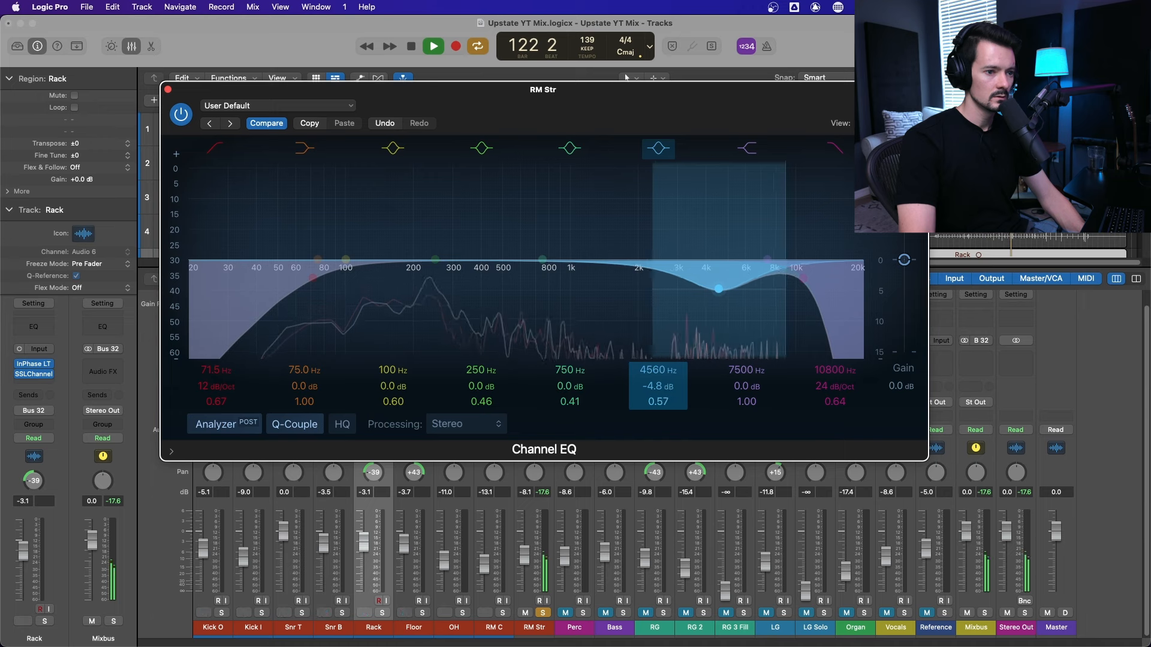
drag(803, 278, 763, 303)
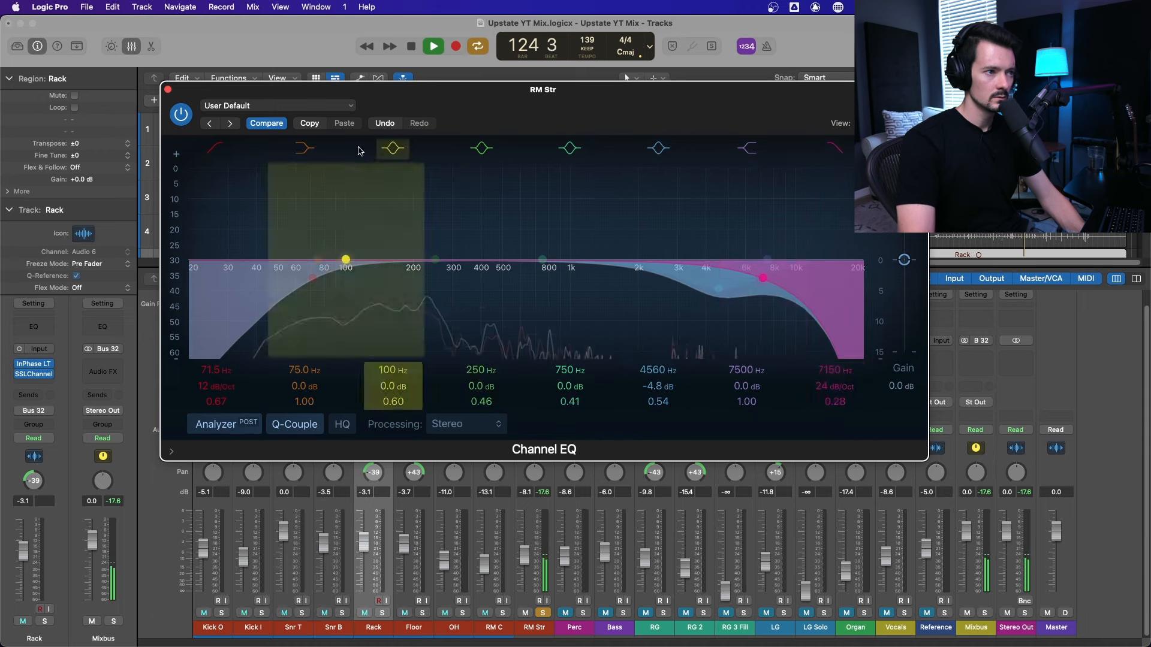
key(super+w)
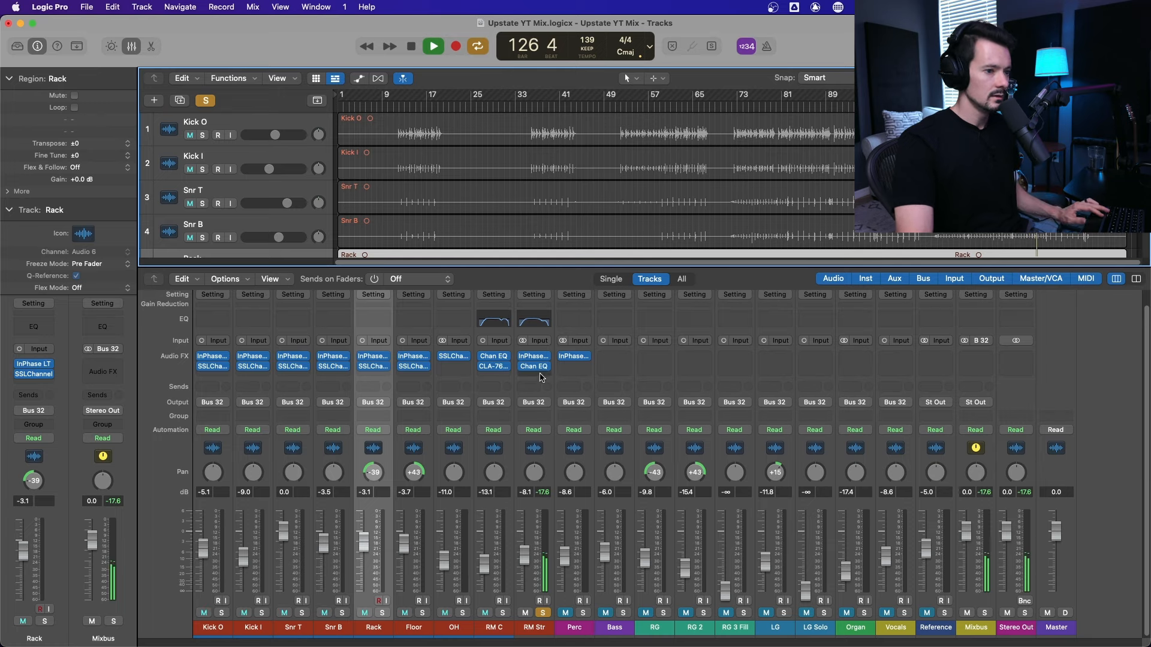
Step: Insert the CLA-76 (s) compressor after RM Str's Channel EQ and set its attack to 7
click(541, 377)
mouse_move(563, 498)
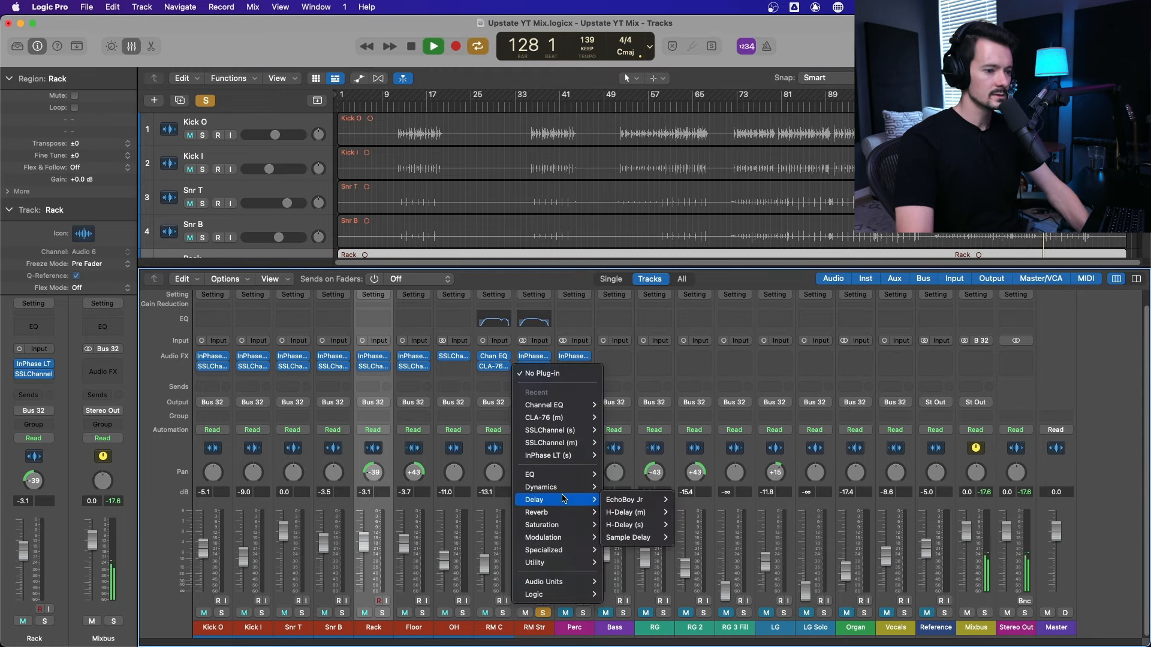
click(704, 496)
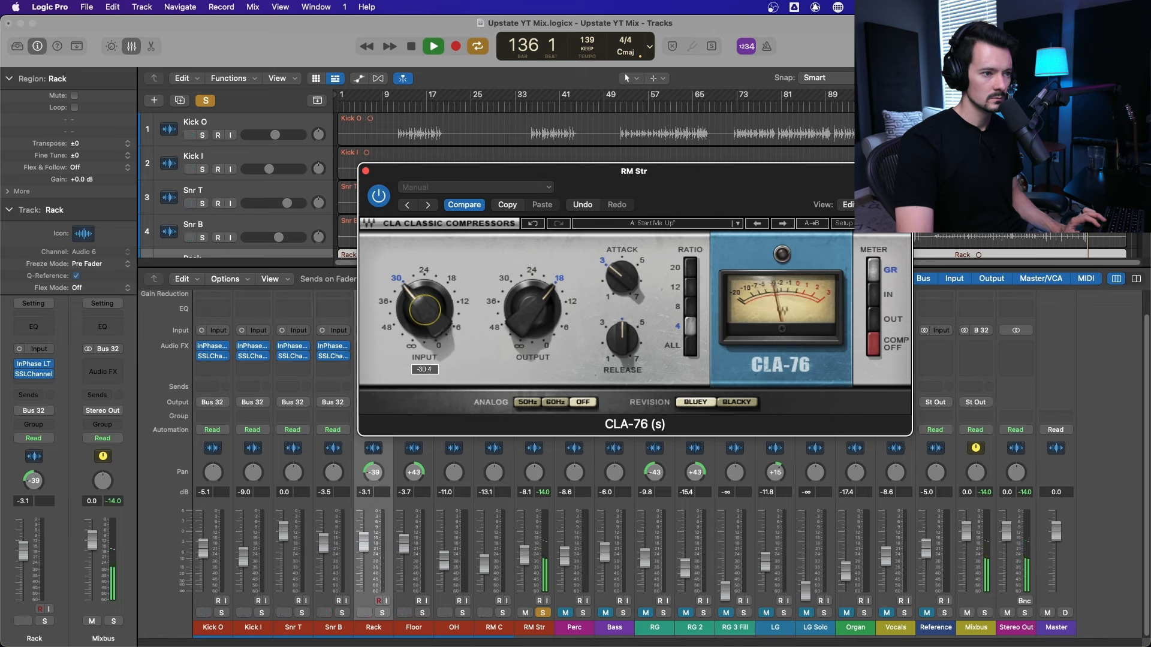
drag(621, 285, 624, 265)
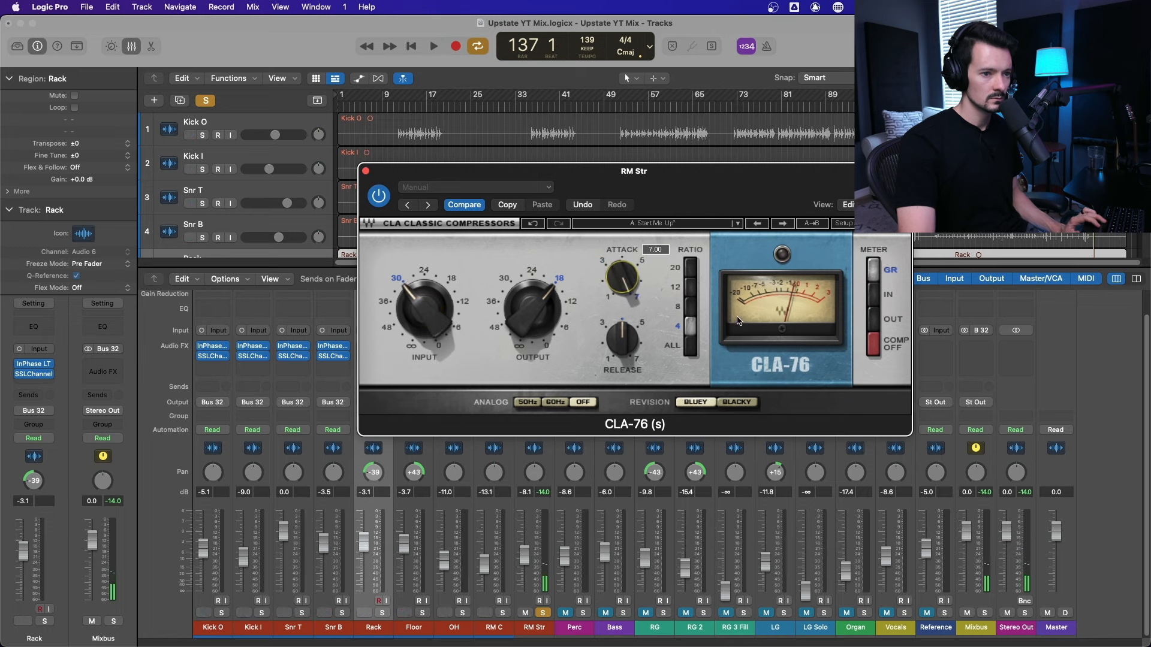
Step: Set the CLA-76's release to 7 and input to about -30.9 during playback, stop, and close its window
drag(432, 300, 430, 304)
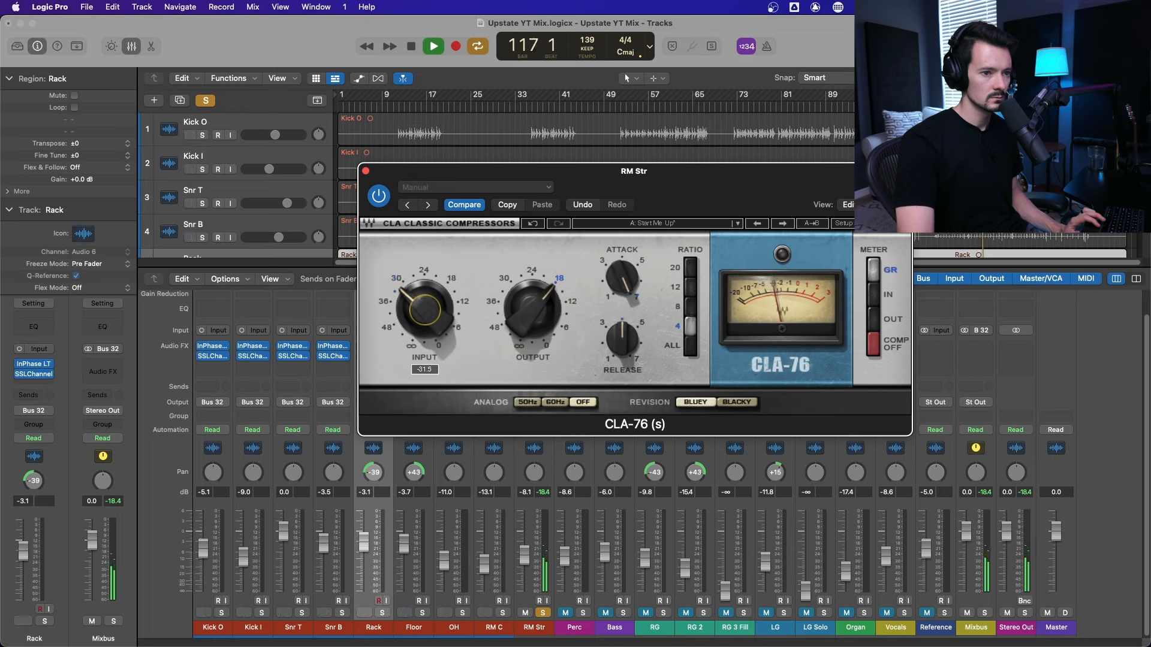
drag(617, 354, 617, 339)
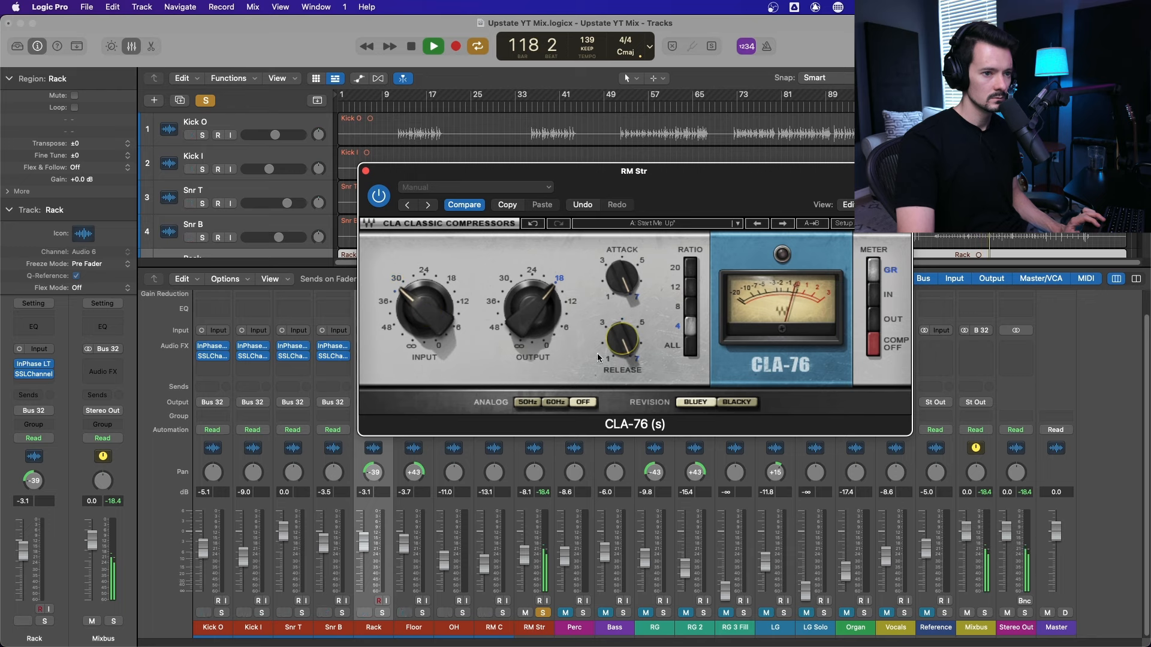
drag(428, 321, 427, 308)
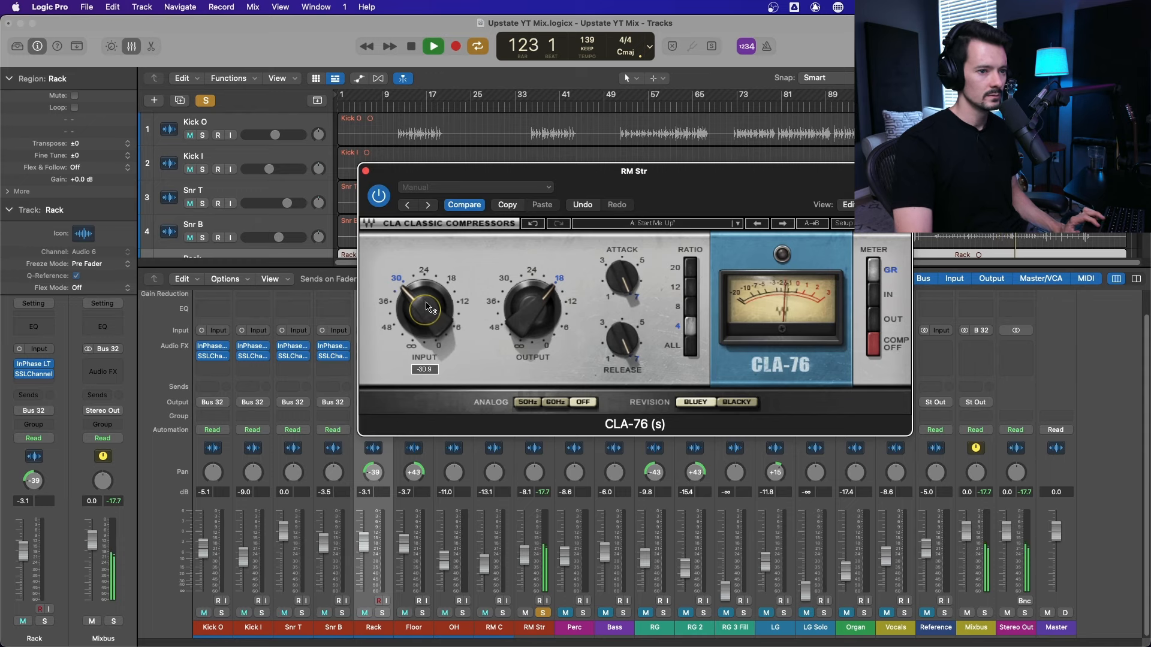
key(space)
drag(754, 184, 832, 173)
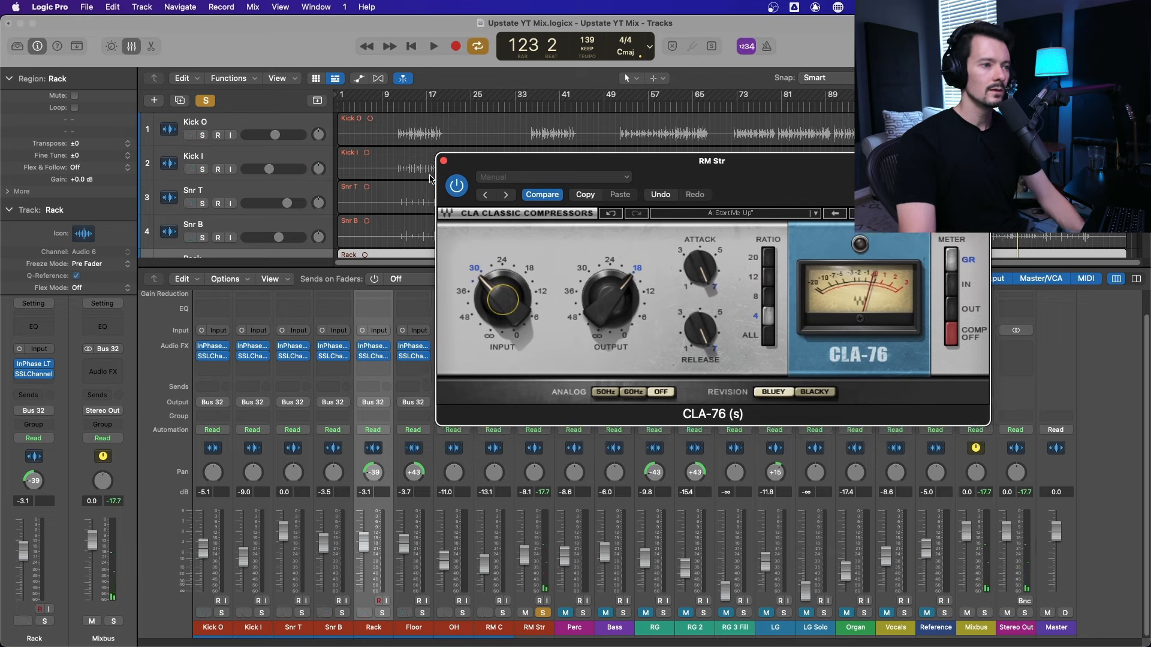
click(444, 160)
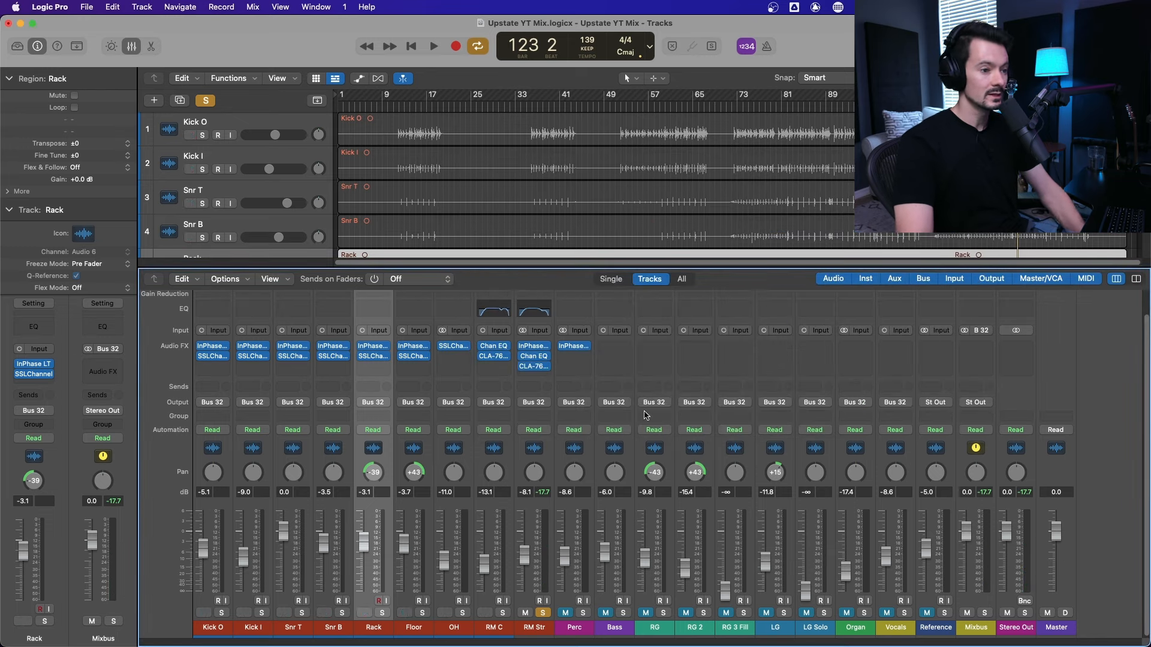
Step: Insert the stock Compressor after the CLA-76 on RM Str and switch it to the Studio FET model
click(541, 366)
mouse_move(563, 486)
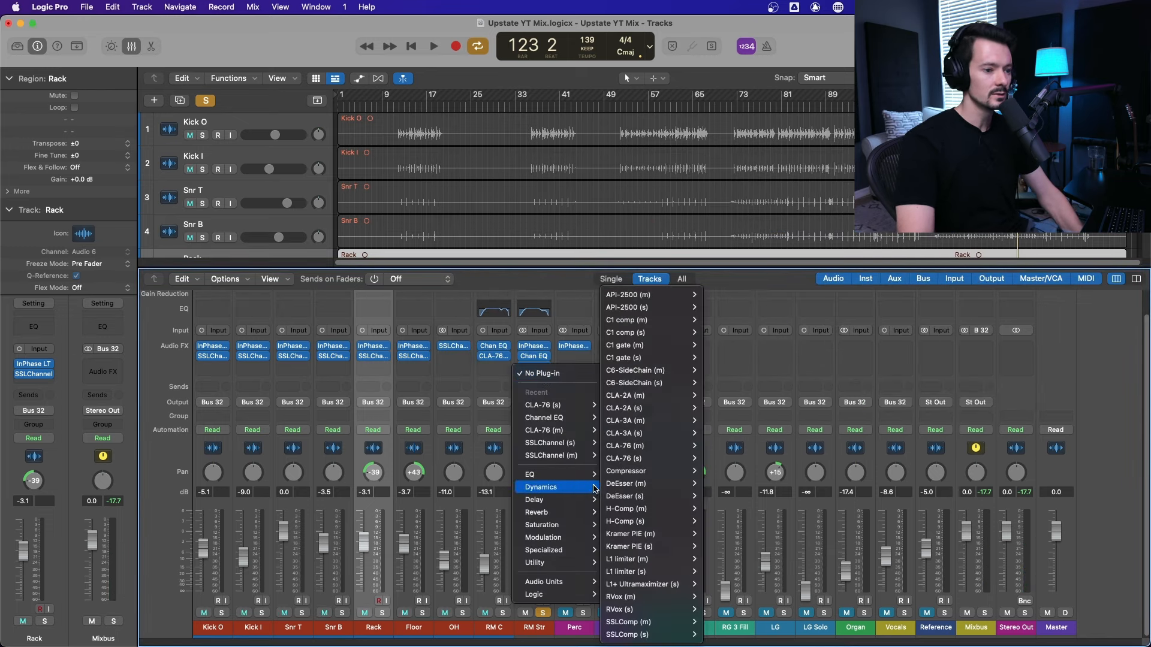
mouse_move(627, 471)
click(722, 472)
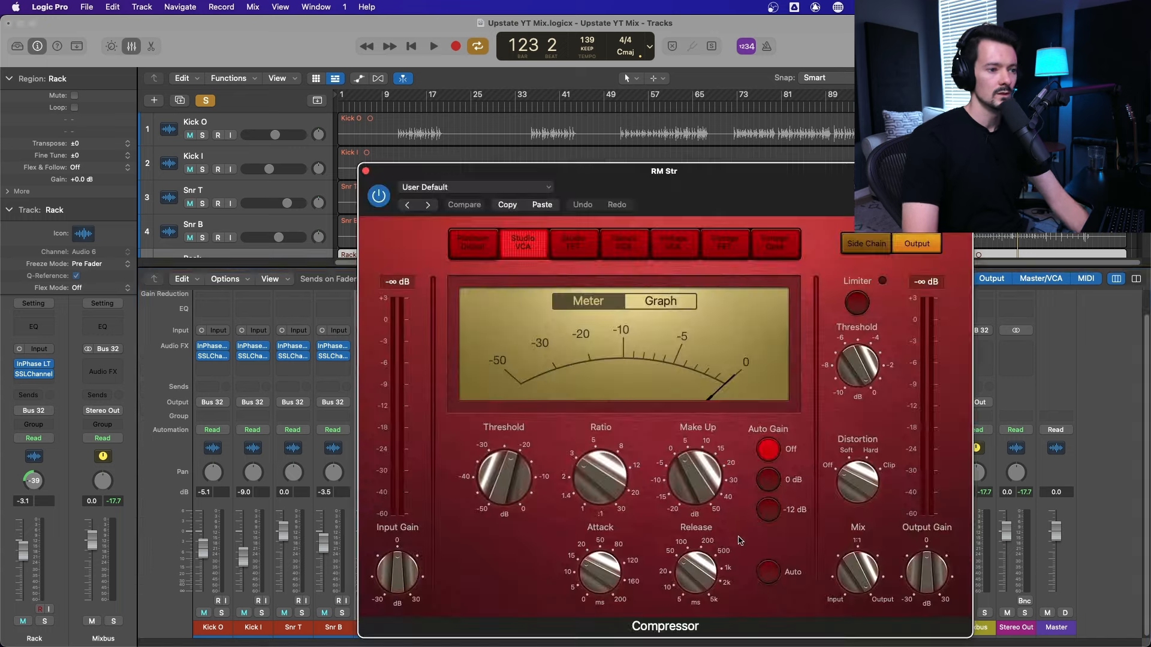
drag(697, 195, 972, 207)
click(611, 187)
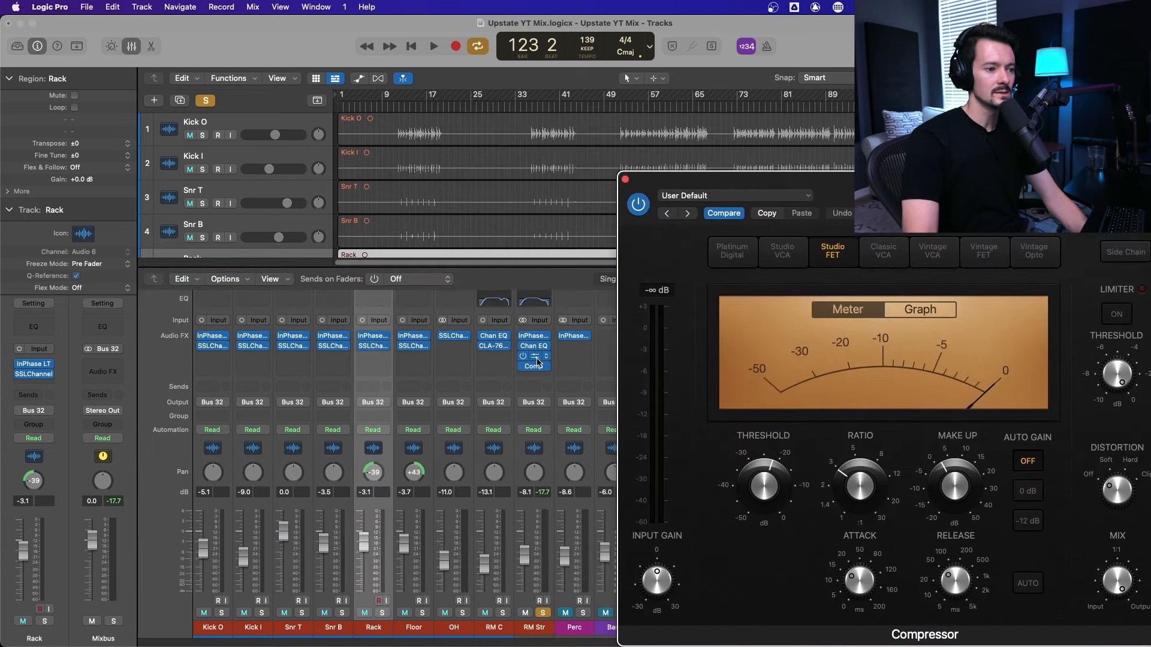
Step: Place the CLA-76 in its Blacky revision beside the stock Compressor and switch the Compressor to Vintage FET for comparison
click(538, 361)
click(816, 396)
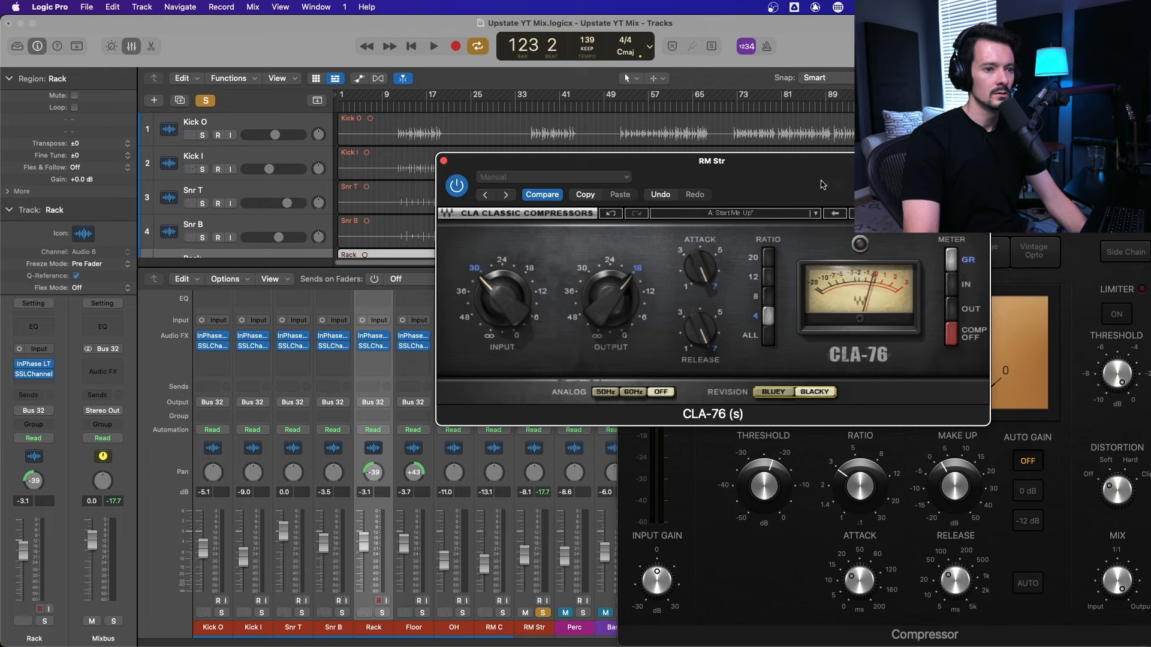
drag(823, 184, 395, 78)
drag(969, 271, 842, 240)
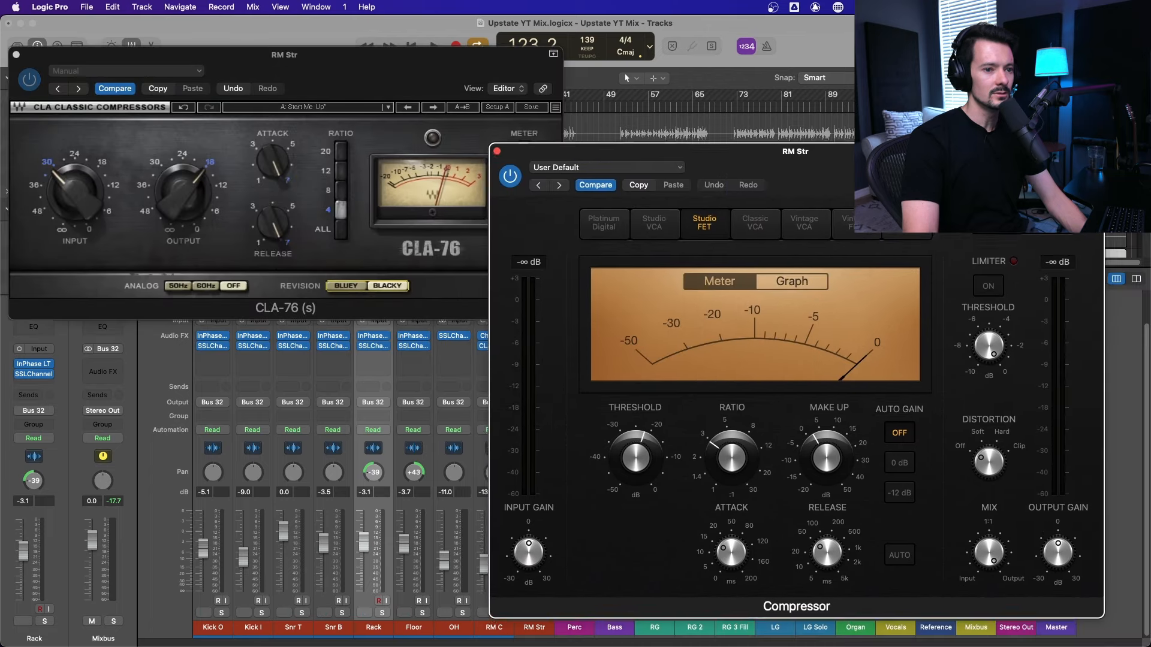
click(861, 232)
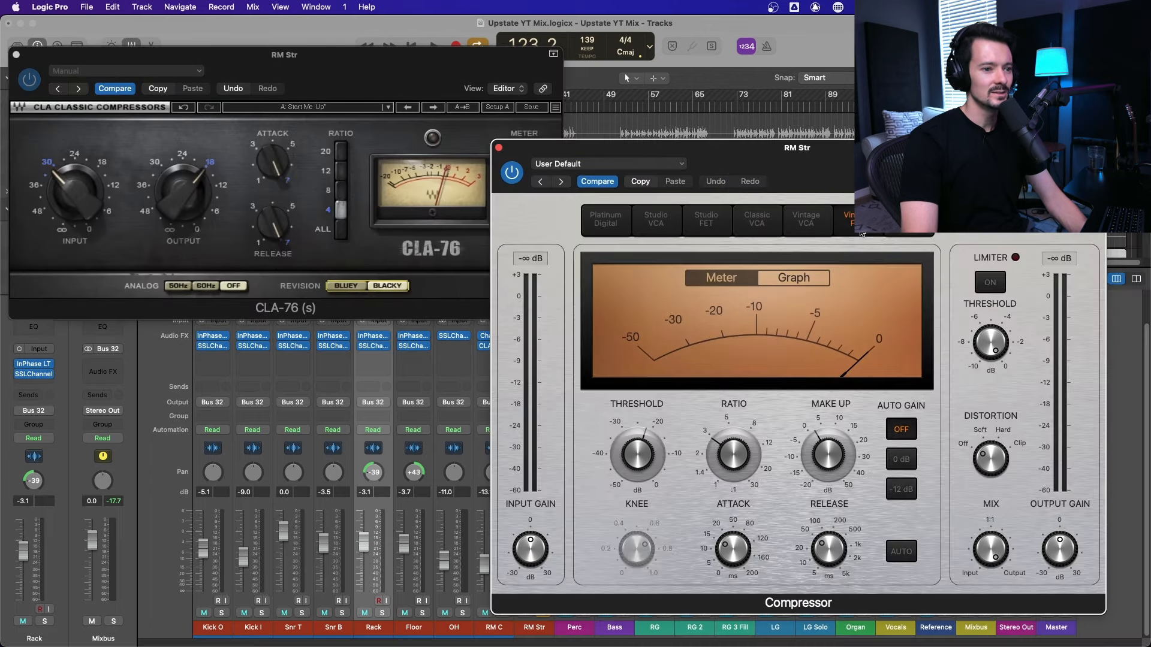
Step: Return the CLA-76 to the Bluey revision and remove the stock Compressor from RM Str
click(353, 292)
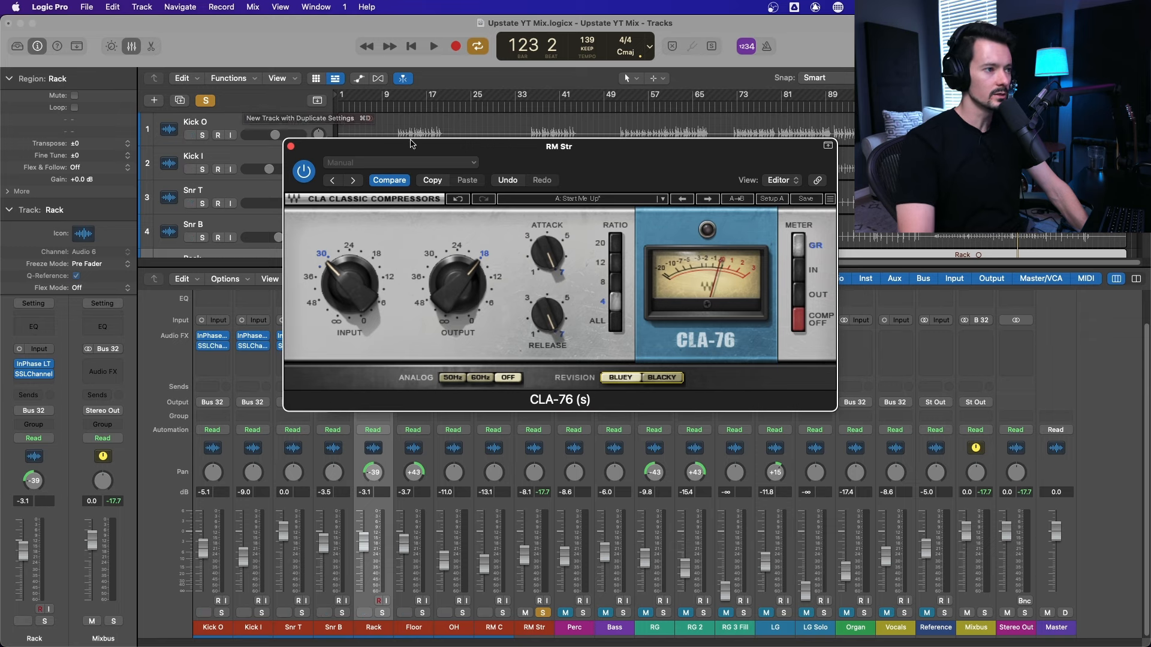
click(292, 147)
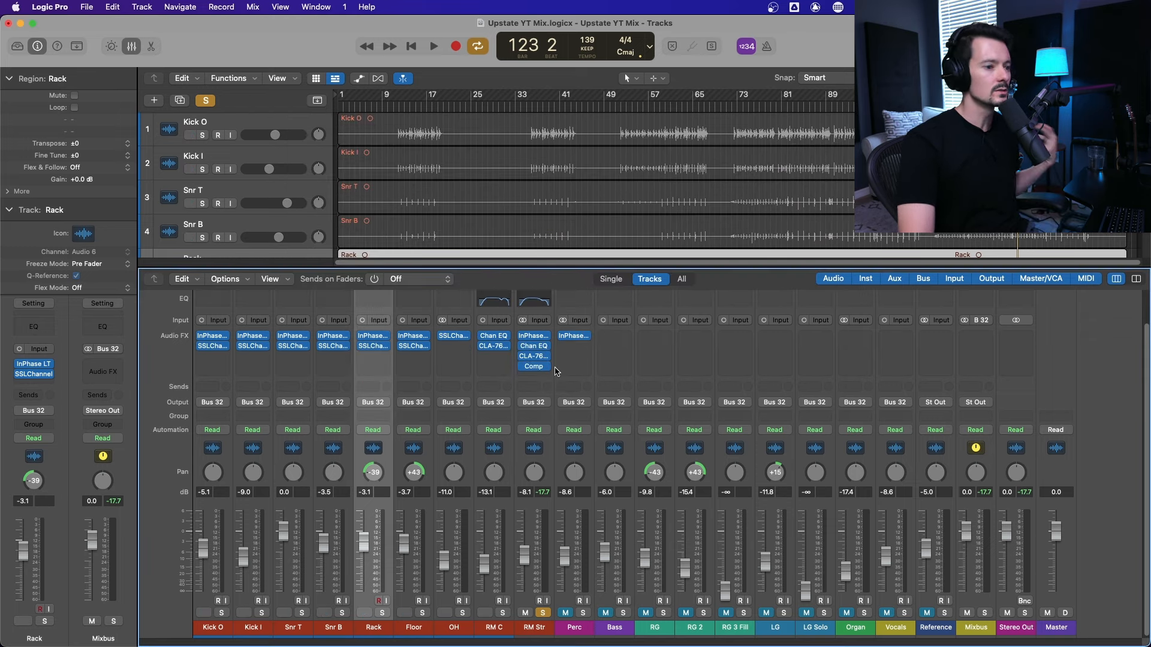
click(546, 367)
click(587, 350)
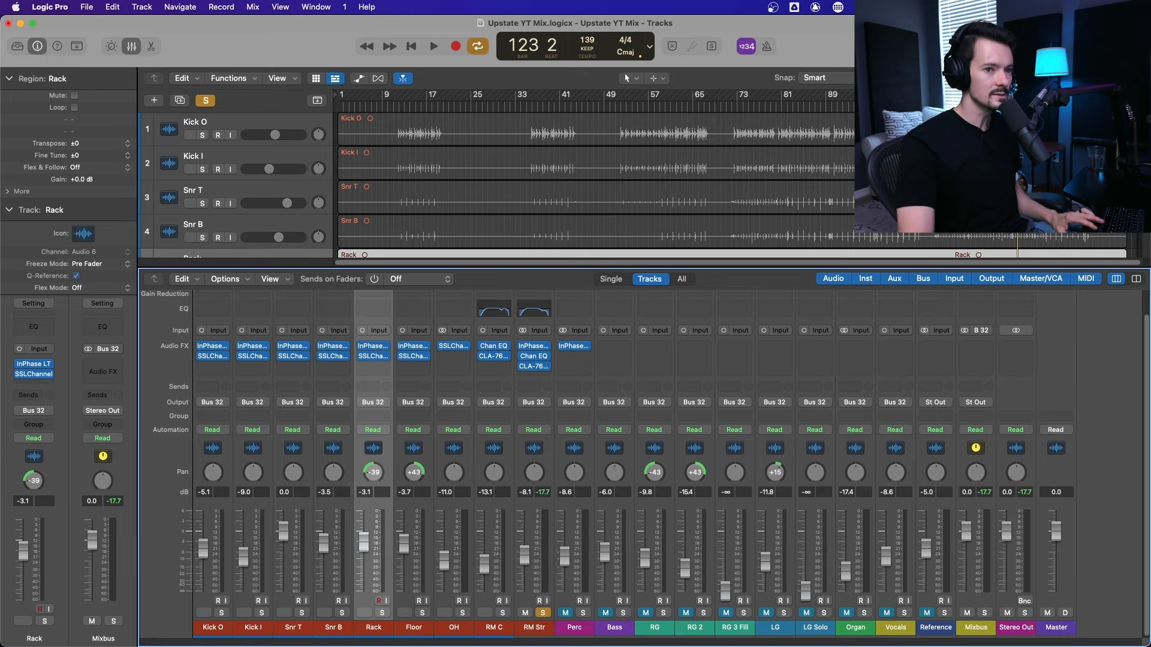
Step: Unsolo RM Str, lower its CLA-76 output to about -21 while the full drums play, and close the compressor
key(space)
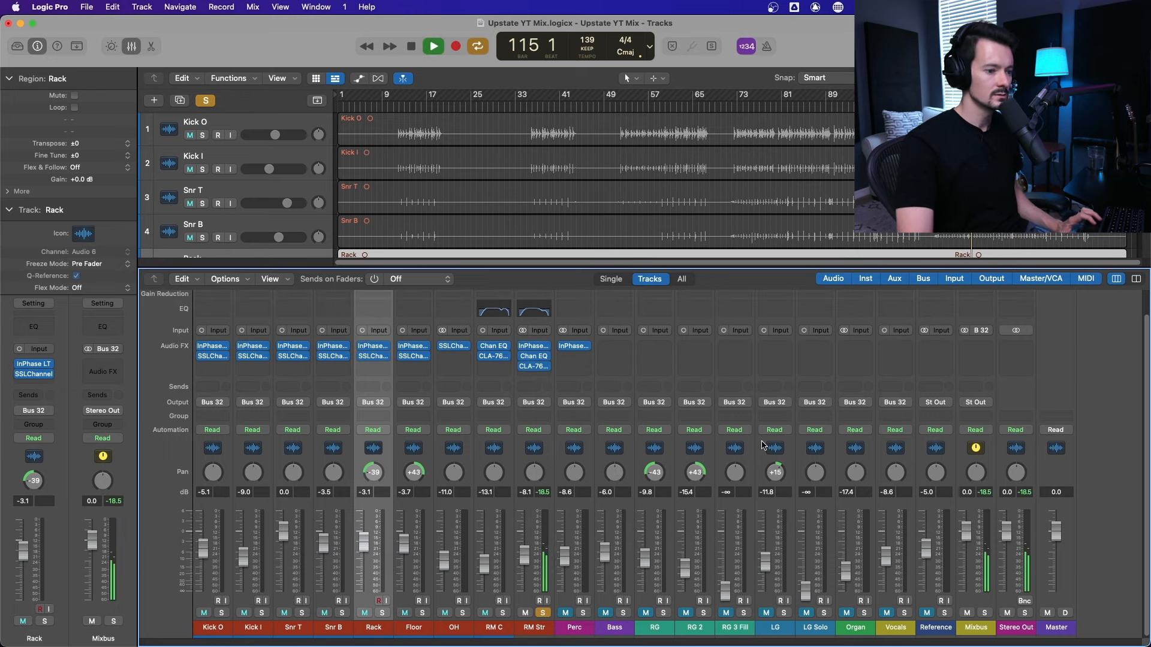
click(543, 613)
click(534, 366)
drag(458, 285, 457, 290)
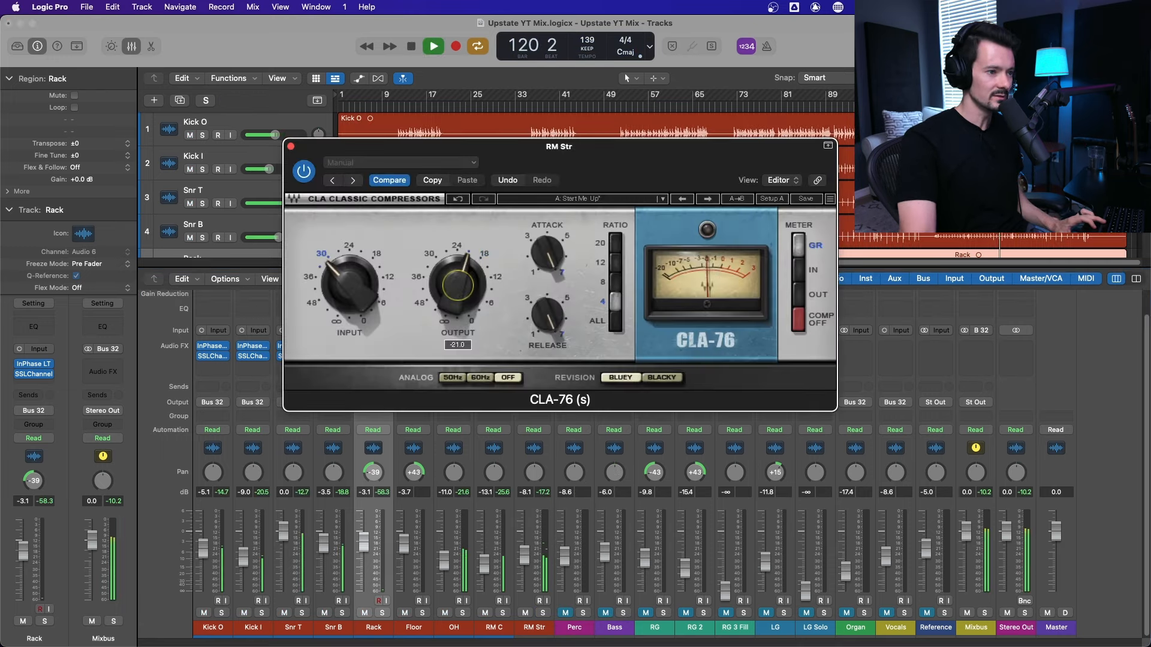
drag(647, 159, 816, 124)
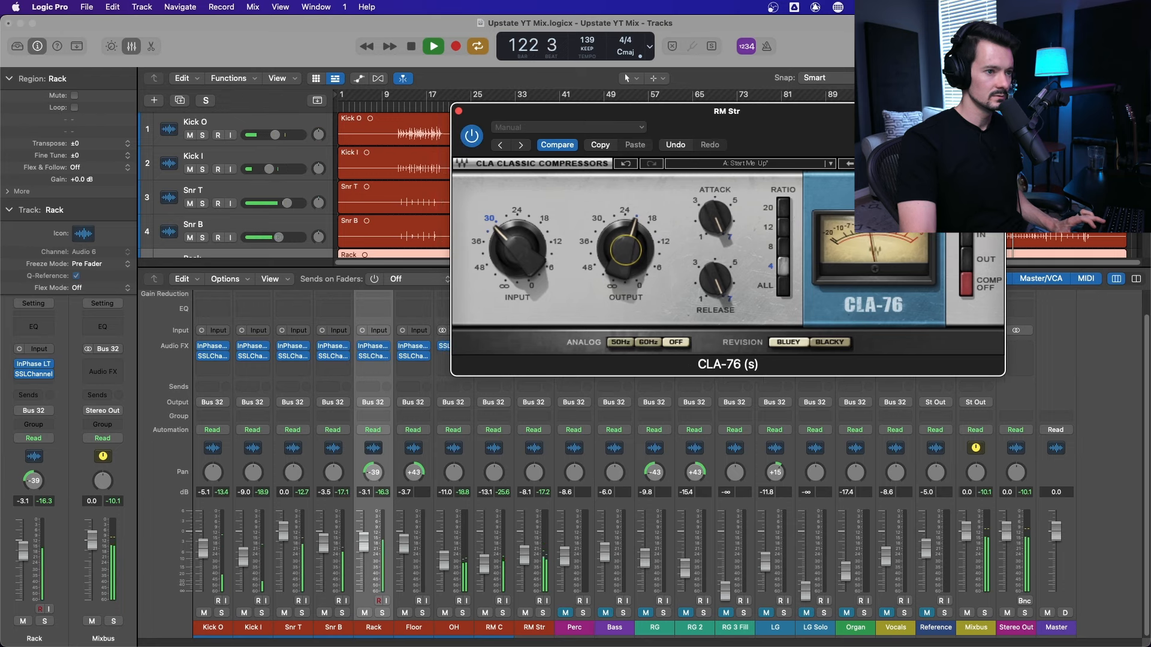
click(459, 111)
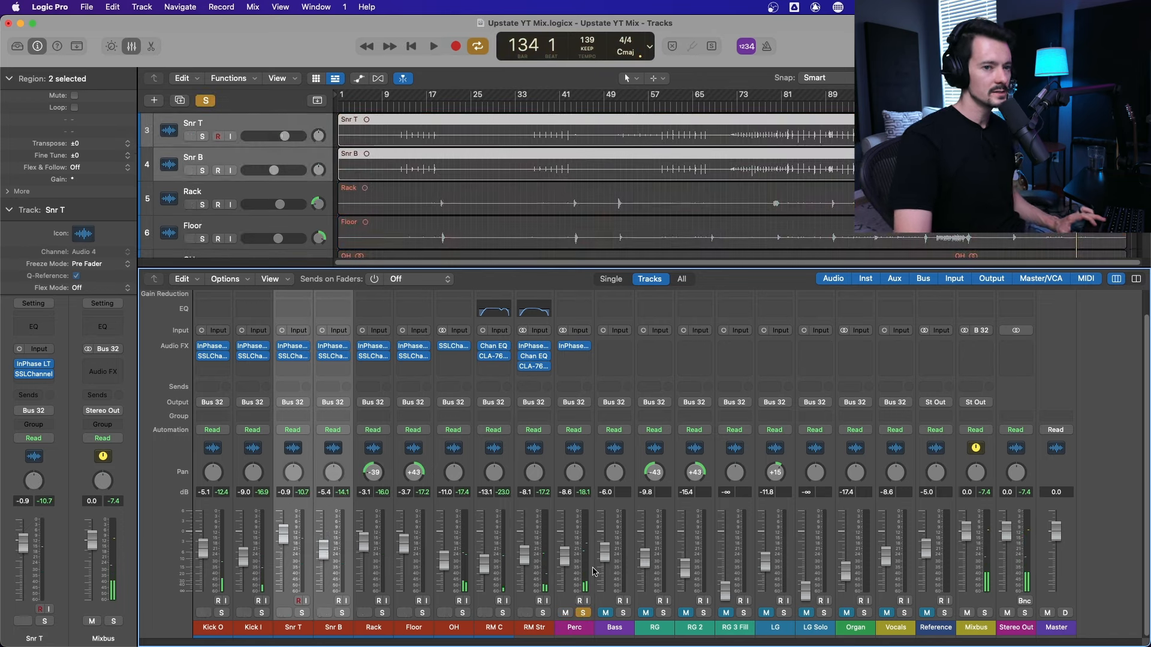
Step: Insert a stereo SSLChannel after InPhase on the soloed Perc track and set its high-pass filter just under 120 Hz during playback
scroll(497, 186, down, 4)
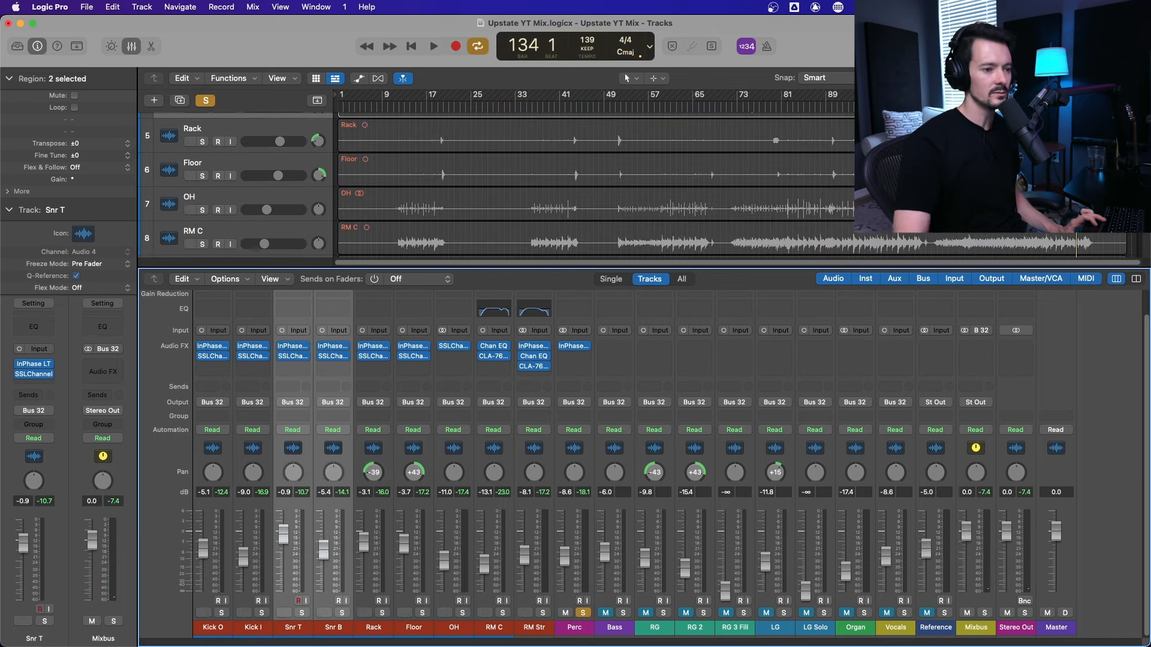
key(space)
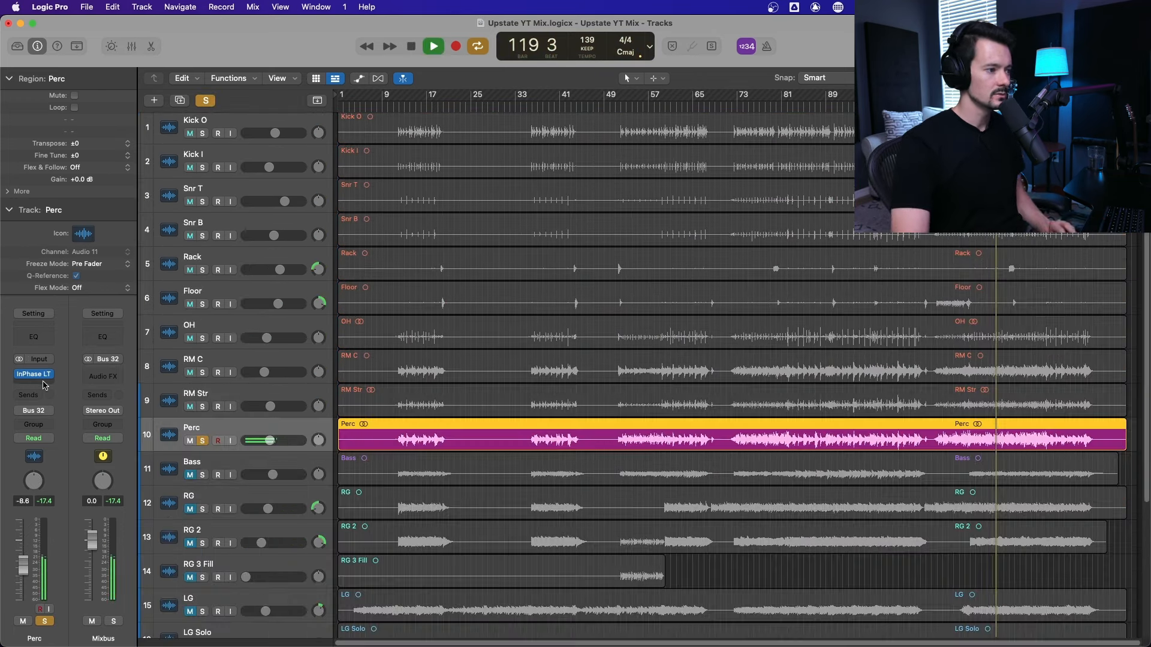
click(38, 383)
mouse_move(69, 463)
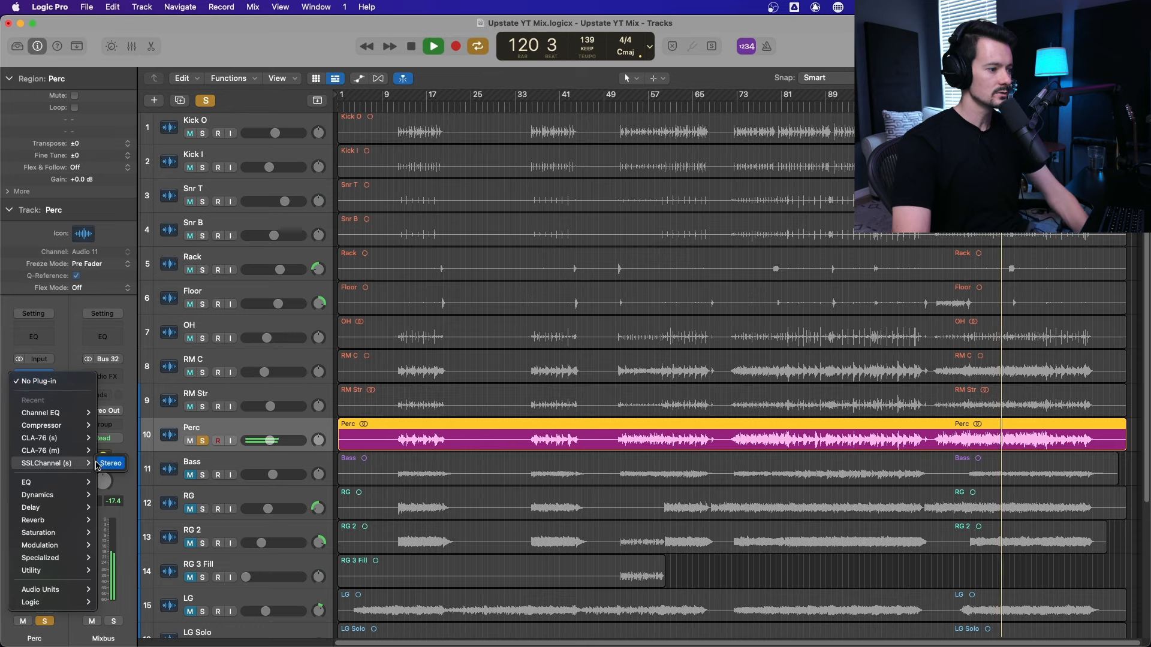
click(110, 463)
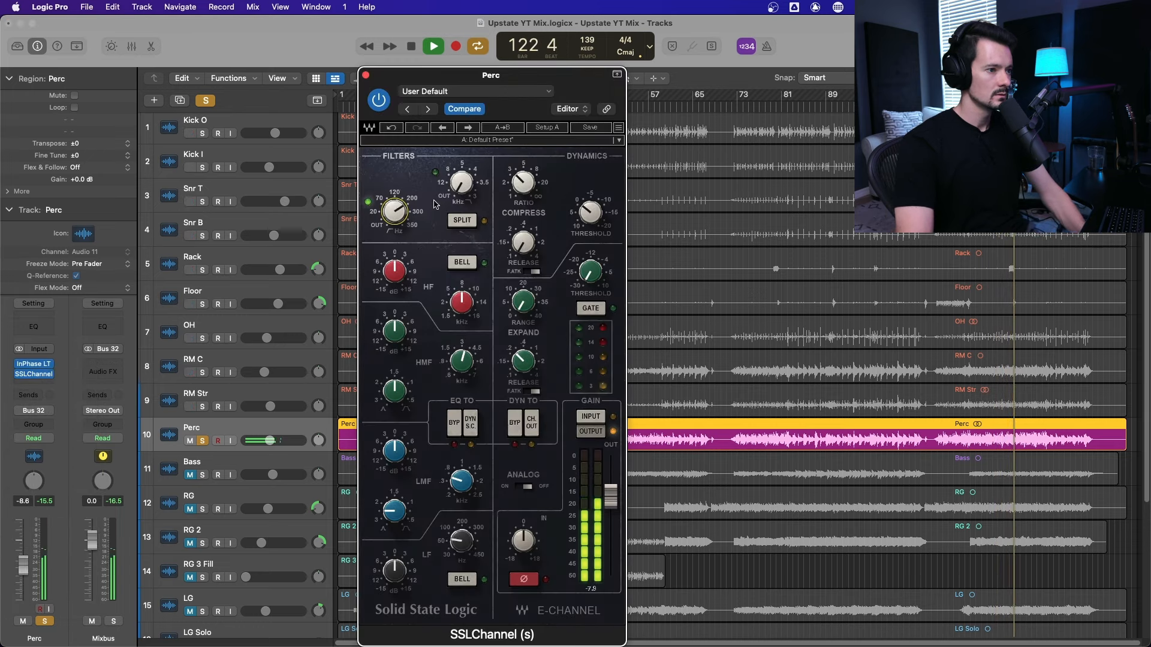
mouse_move(394, 211)
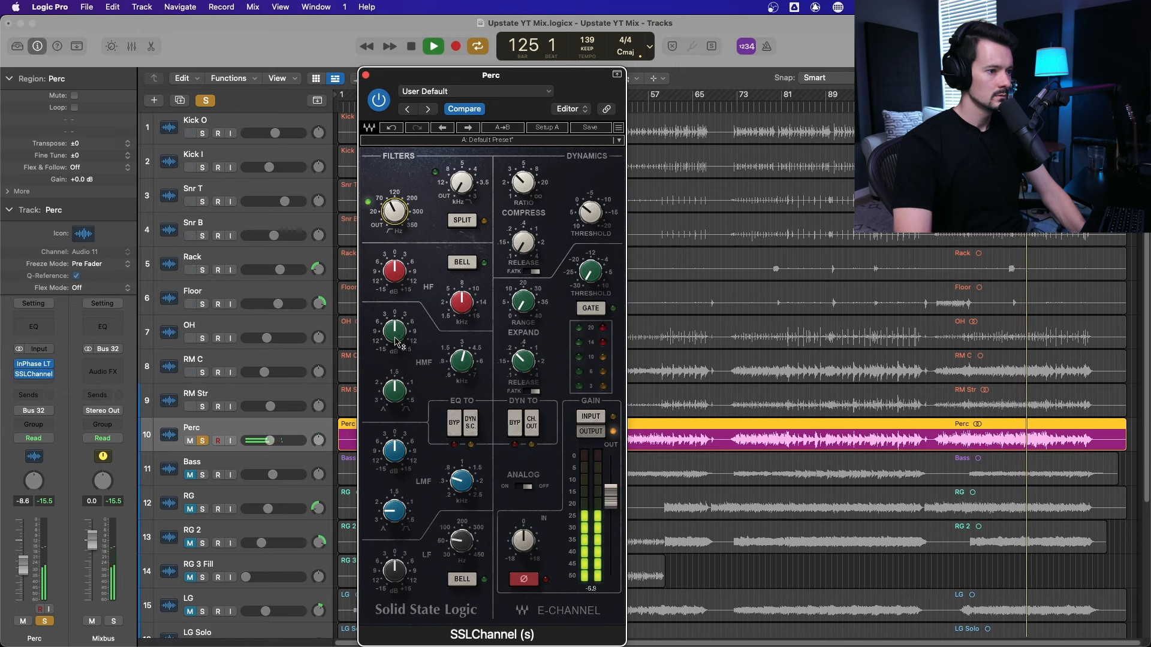
Step: Sweep a boosted HMF band on Perc to a higher frequency and set its gain to -1.5 dB
drag(396, 341, 396, 303)
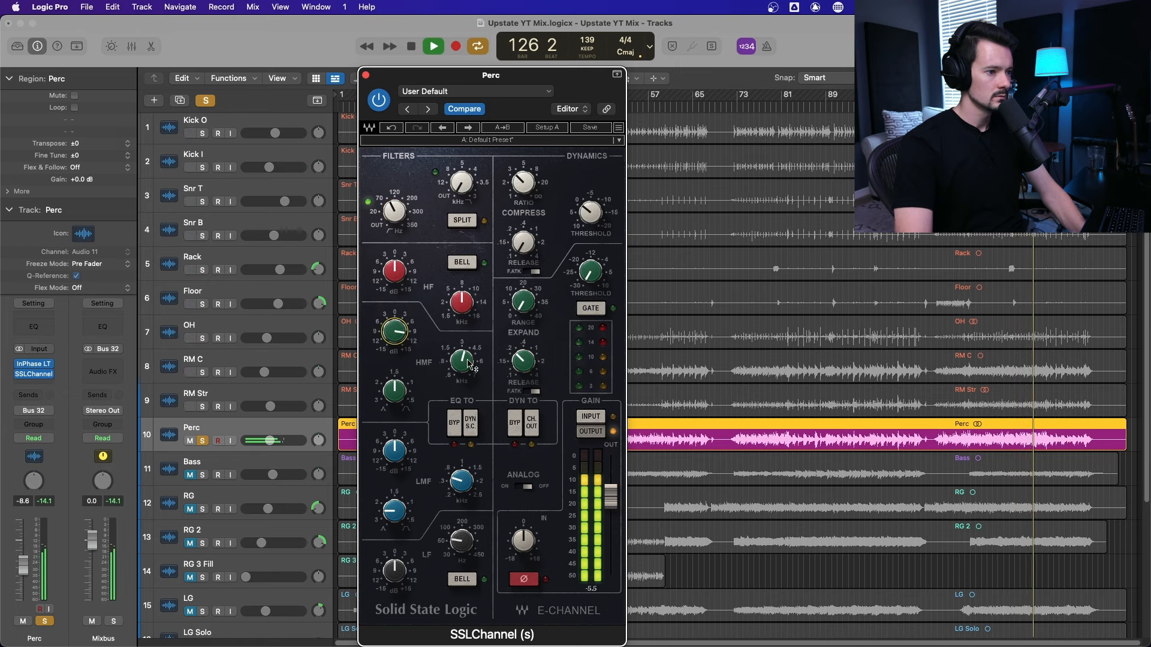
drag(469, 366, 469, 351)
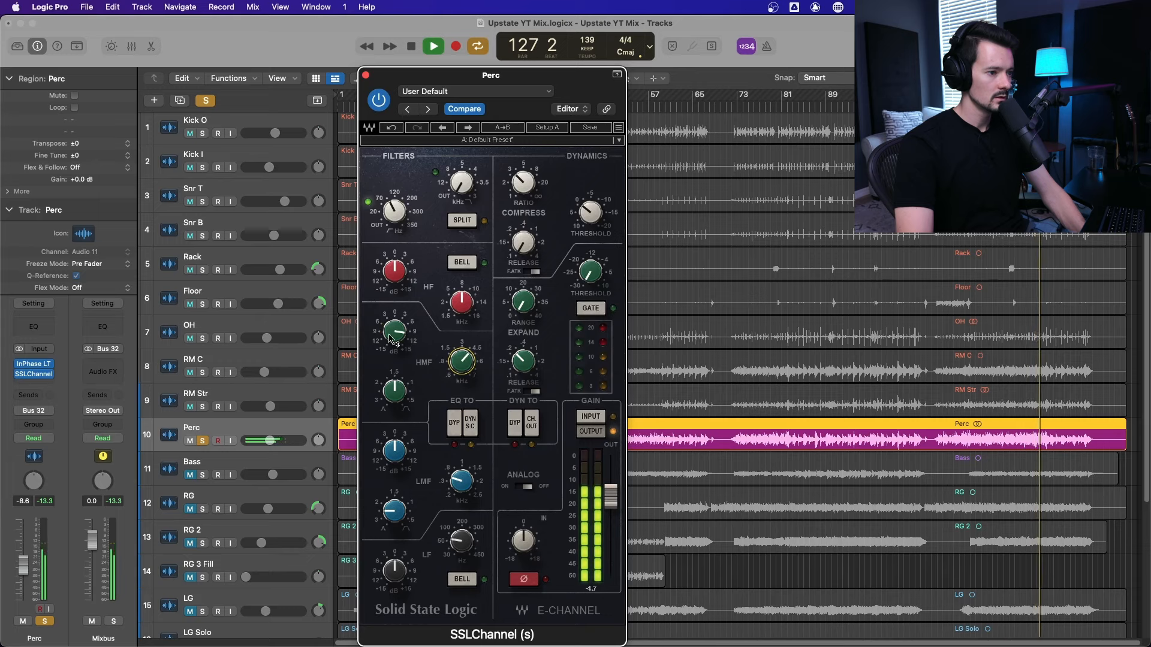
drag(392, 340, 393, 384)
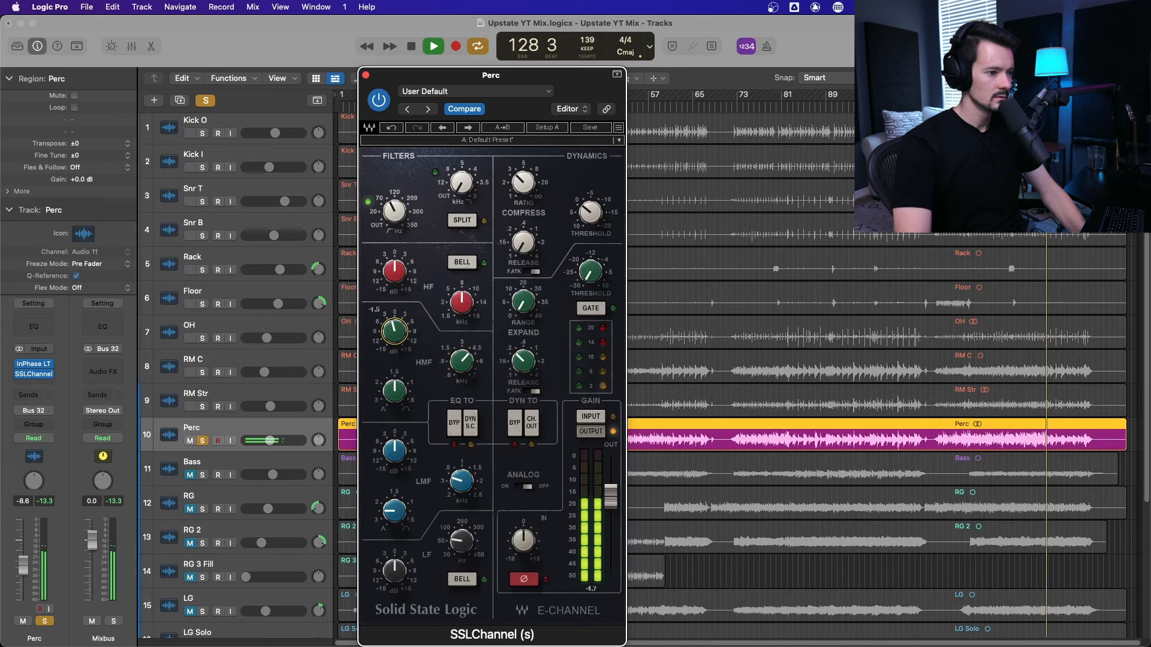
Step: Sweep a boosted LMF band on Perc, raise its Q, and settle its gain at 1.5 dB
drag(395, 451, 394, 440)
drag(462, 481, 461, 474)
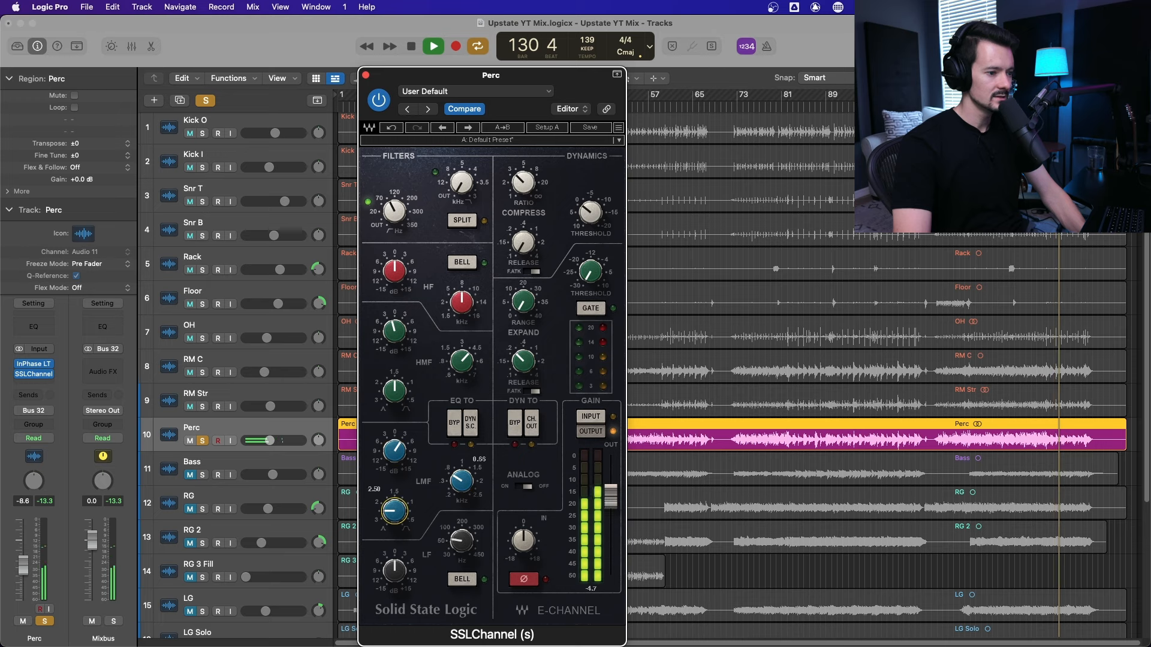
drag(395, 512, 395, 468)
drag(461, 481, 461, 472)
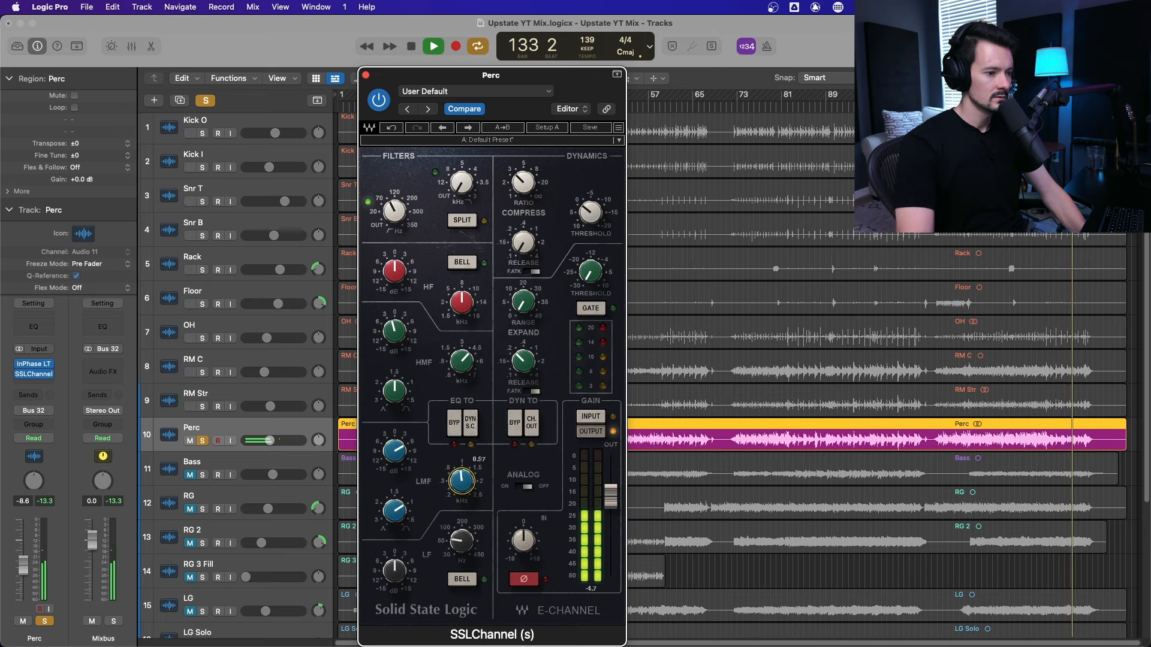
click(791, 279)
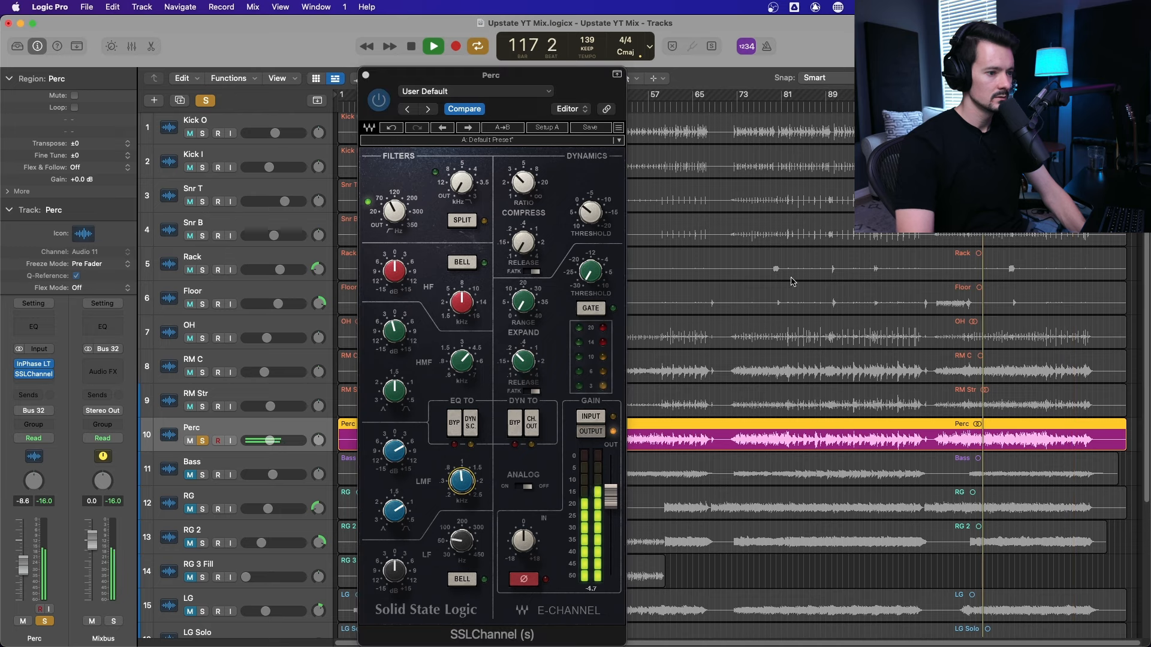
drag(461, 481, 461, 483)
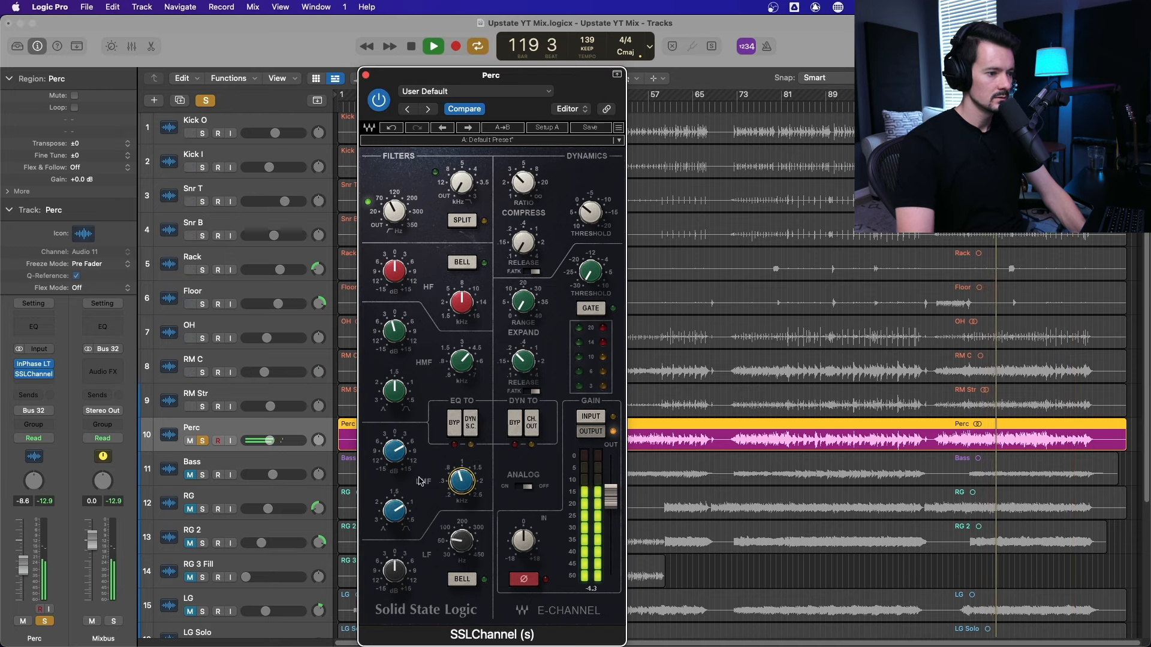
drag(394, 451, 394, 473)
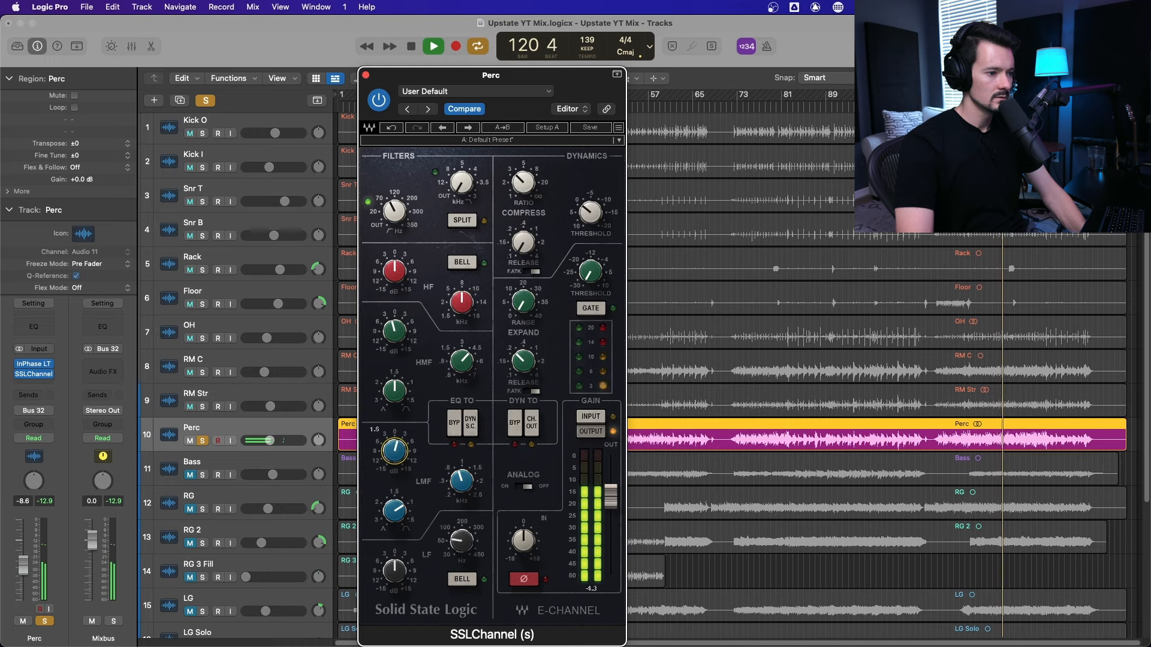
Step: Lower the compressor threshold on Perc's SSLChannel while comparing the fast attack setting, leaving fast attack off
click(532, 272)
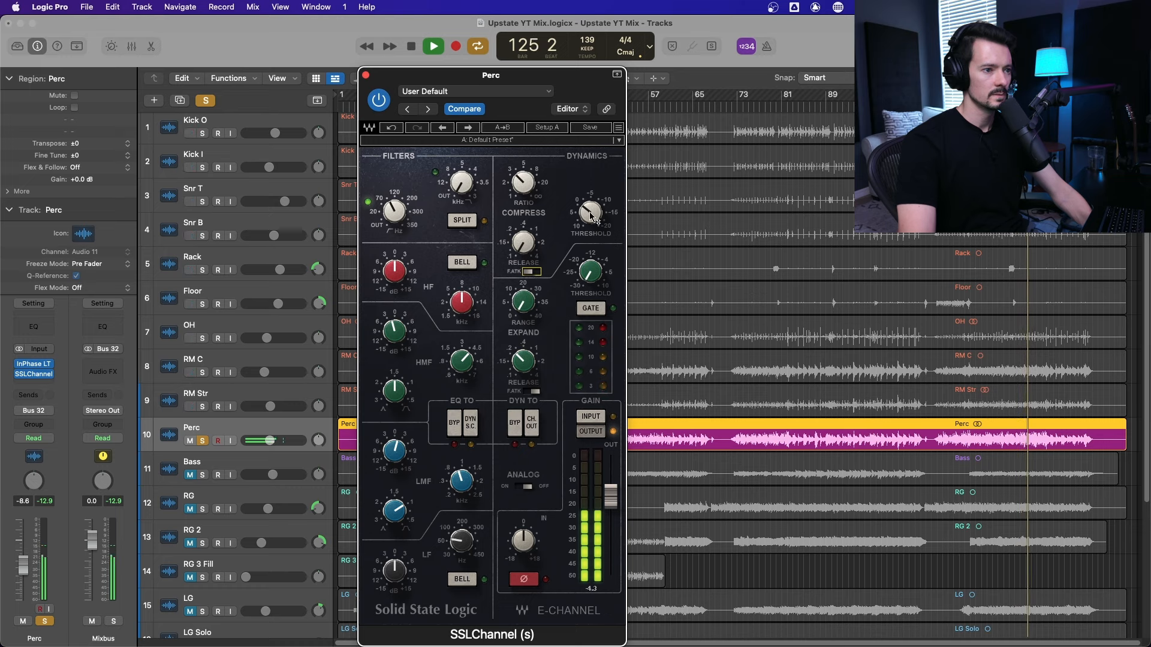
drag(590, 213, 590, 210)
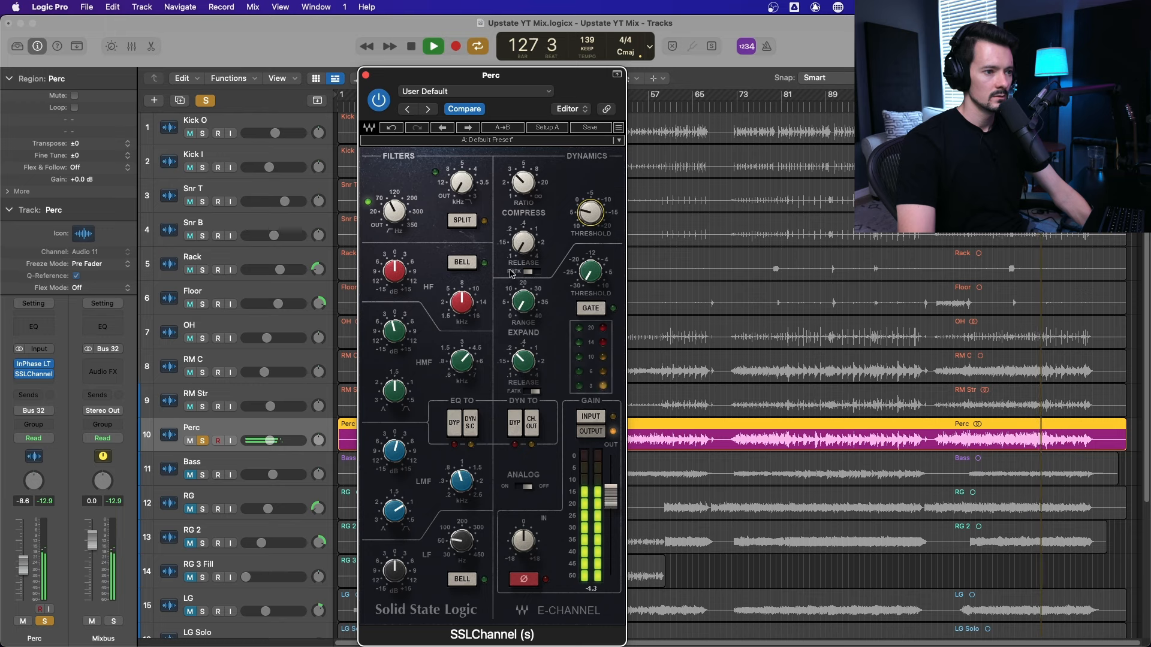
click(532, 272)
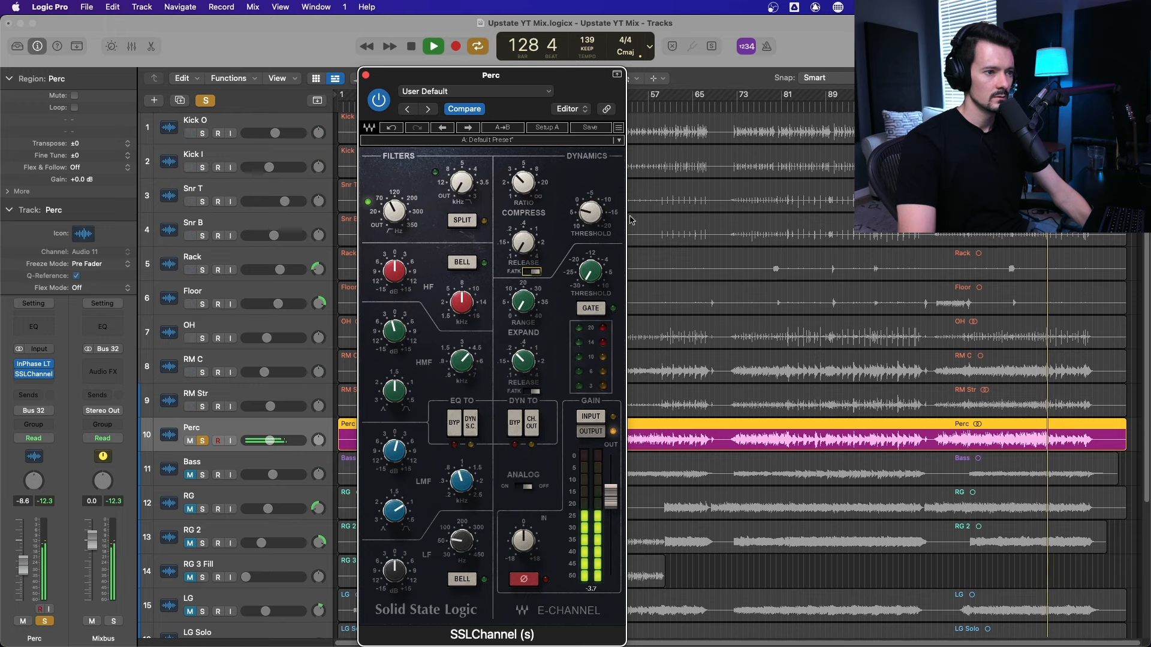
drag(590, 212, 590, 213)
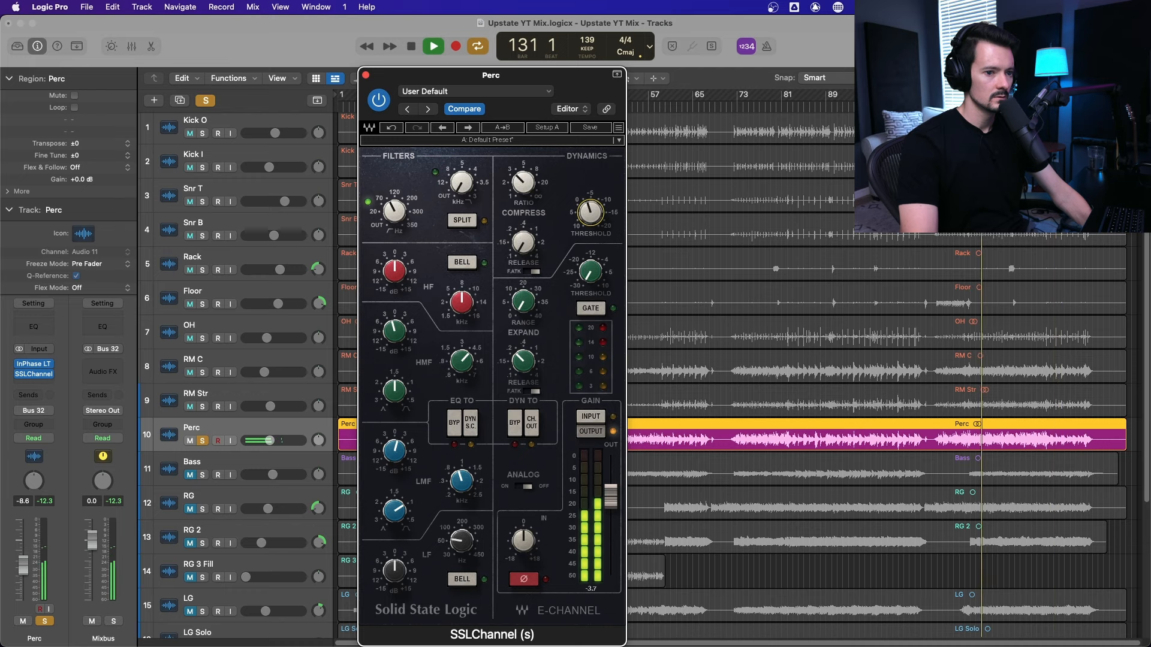
Step: Set Perc's low-pass filter to about 12 kHz, leave the HF gain at 0.0, and close the plug-in after auditioning other sections
click(437, 210)
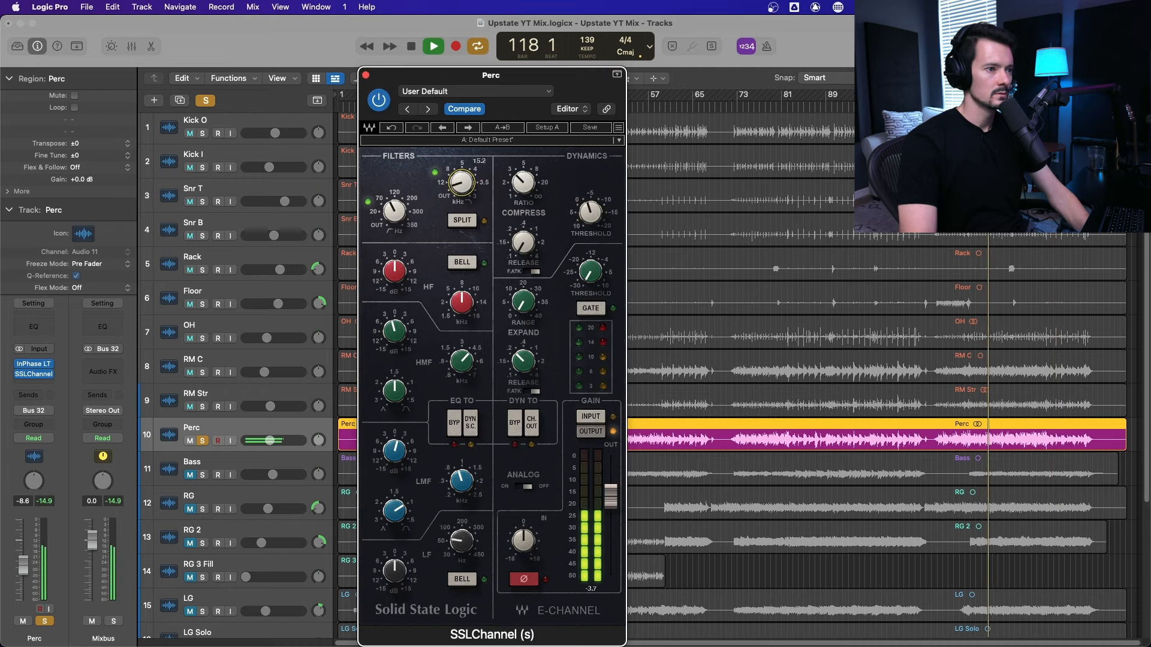
drag(395, 271, 394, 283)
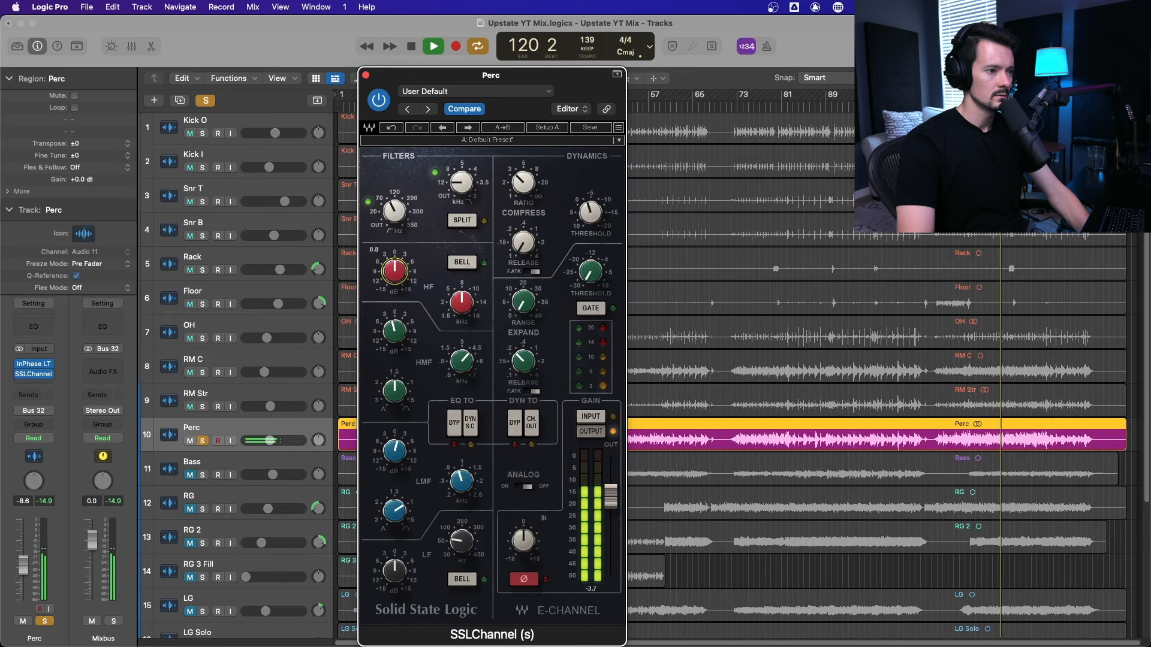
click(778, 106)
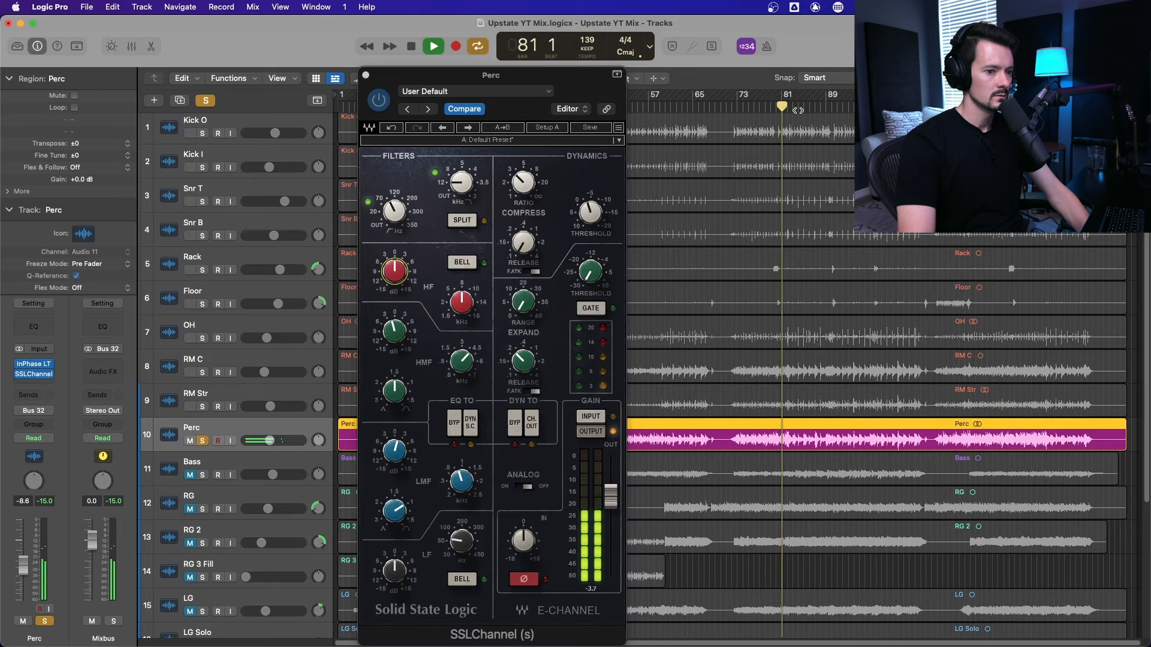
click(1036, 110)
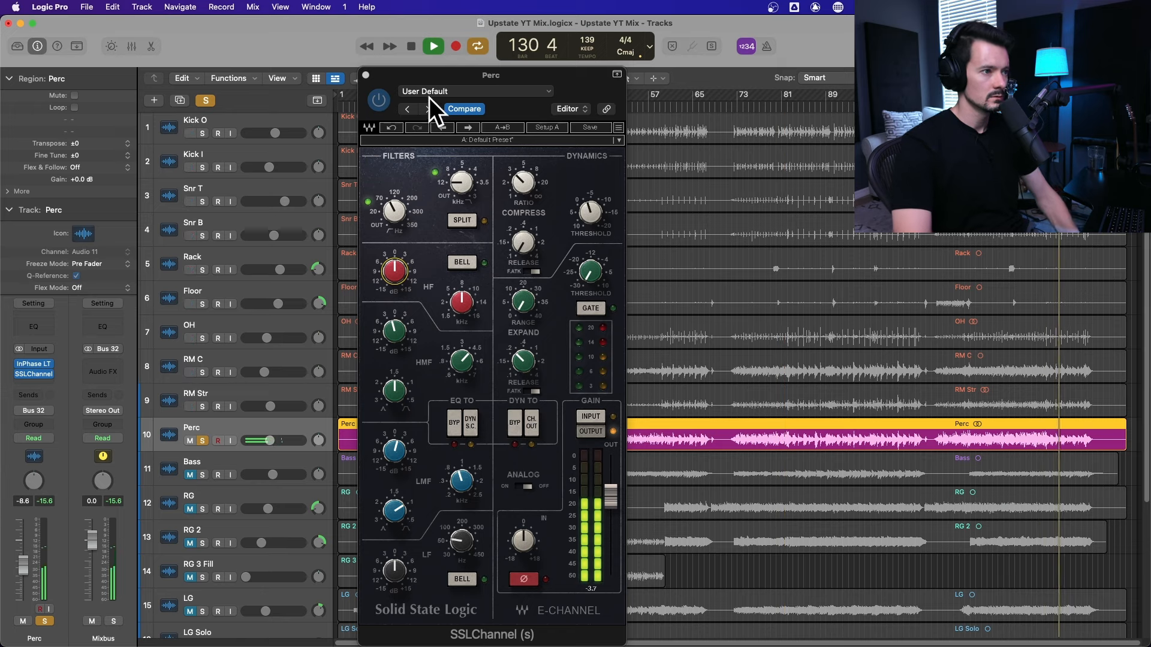
click(365, 74)
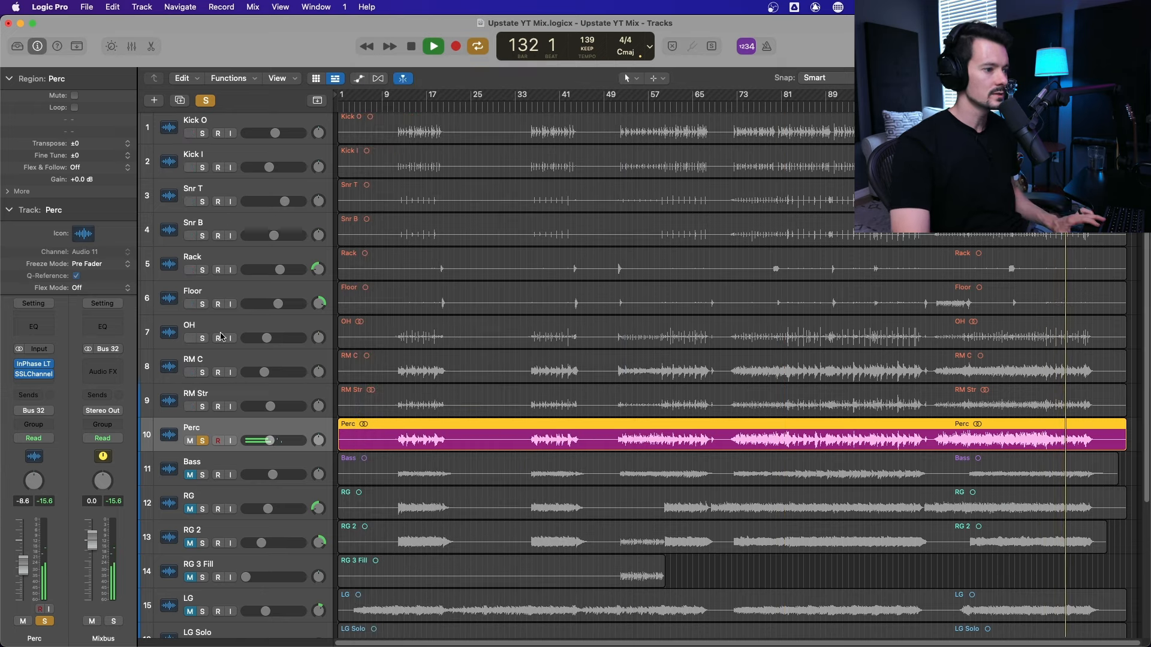
Step: Unsolo Perc and play the full drums, briefly checking Kick O in solo and selecting its track
key(space)
click(202, 441)
key(space)
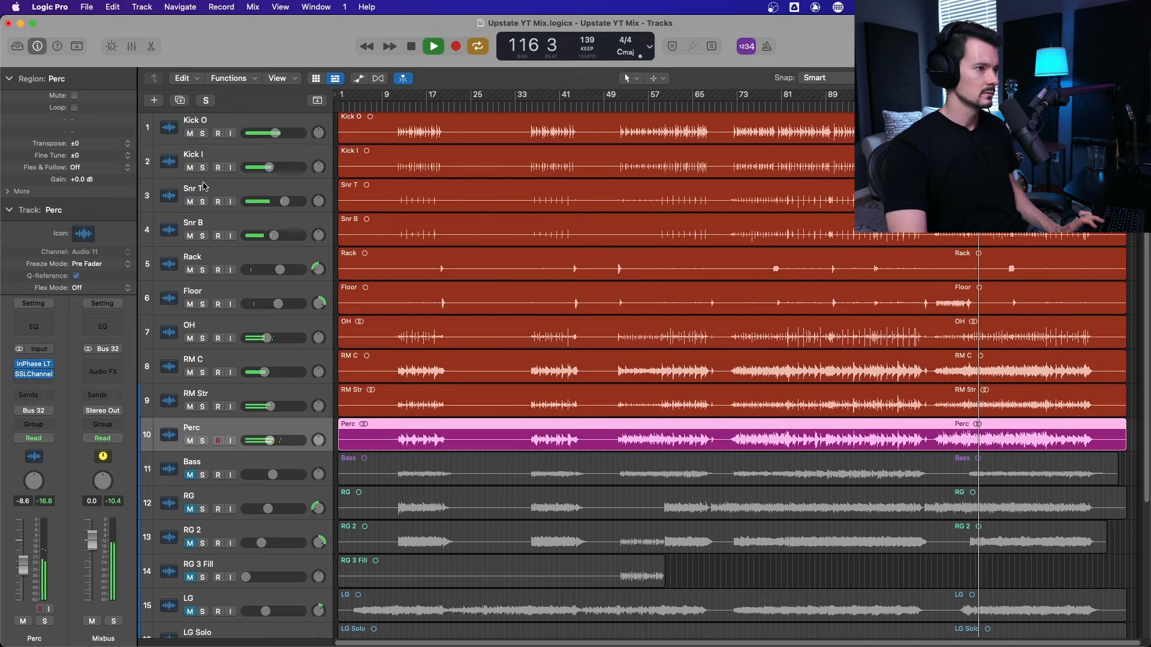
click(203, 134)
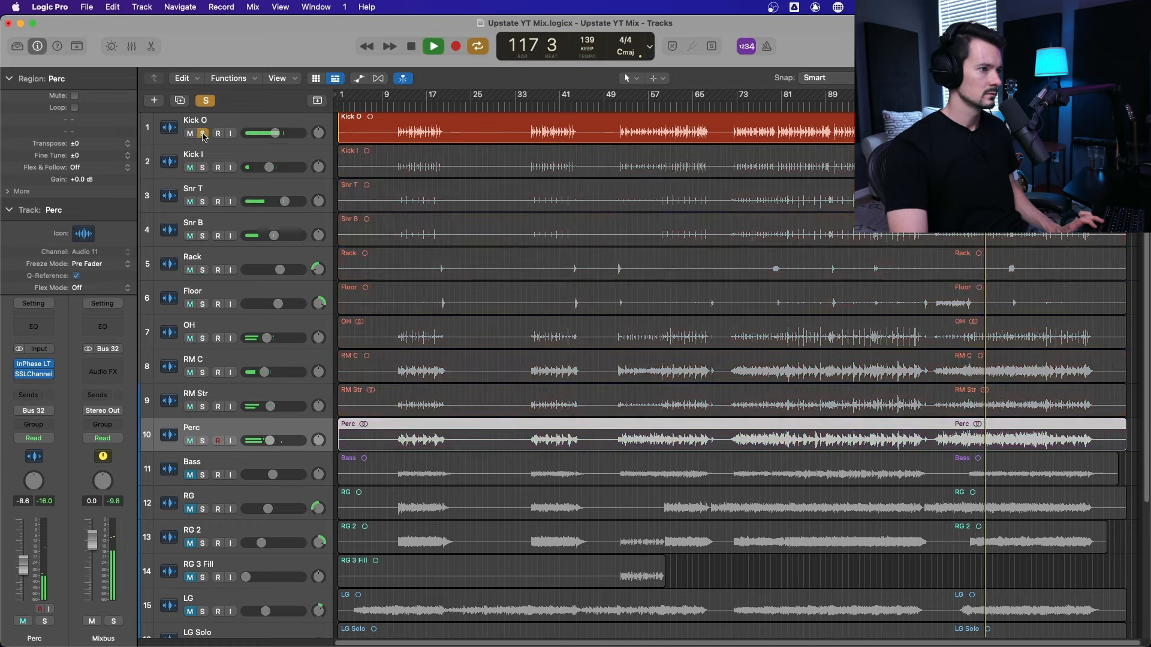
click(203, 133)
click(256, 134)
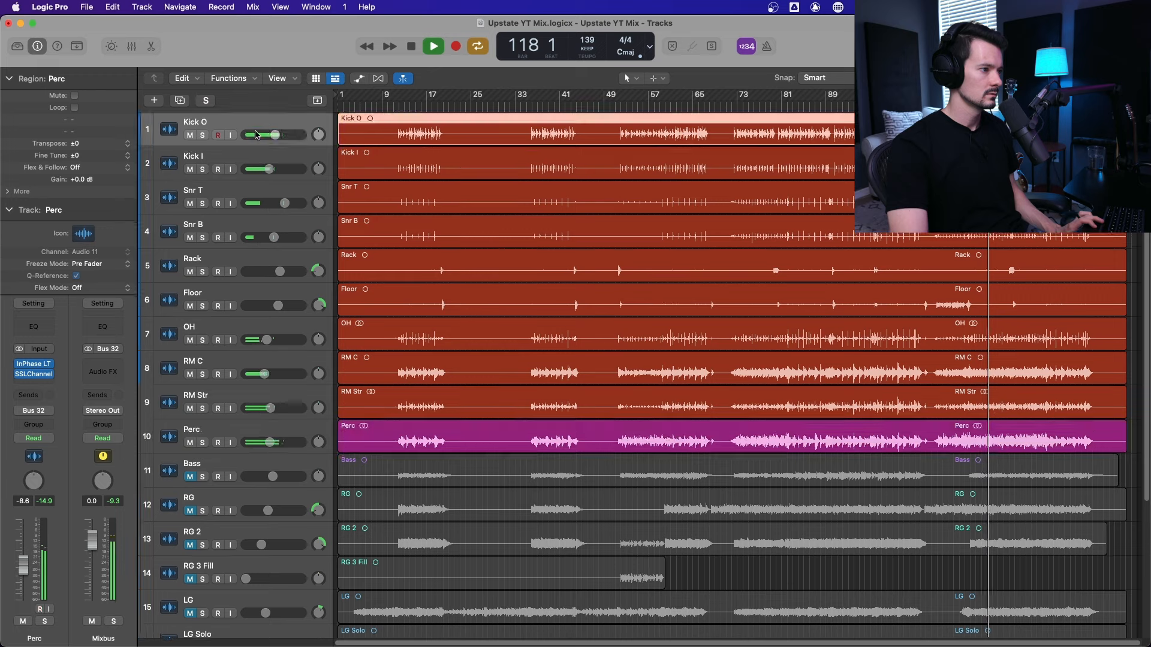
Step: Listen with Kick O and Kick I muted, audition RM C and OH, and solo RM Str to examine its low end
click(202, 169)
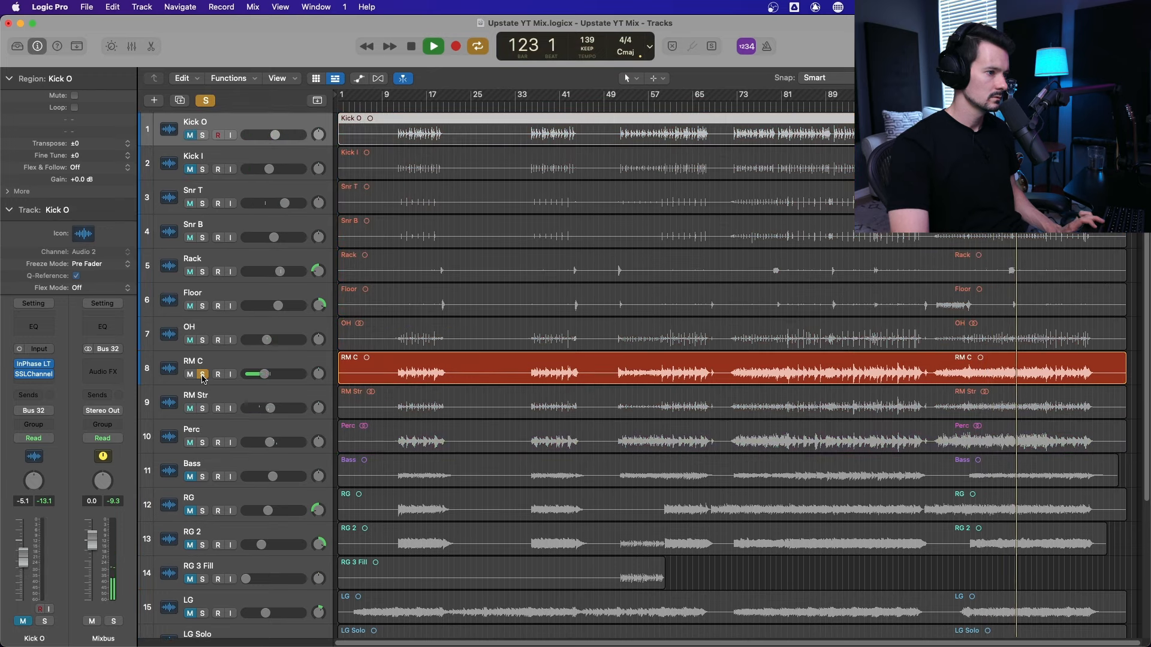
click(202, 376)
click(202, 340)
click(202, 341)
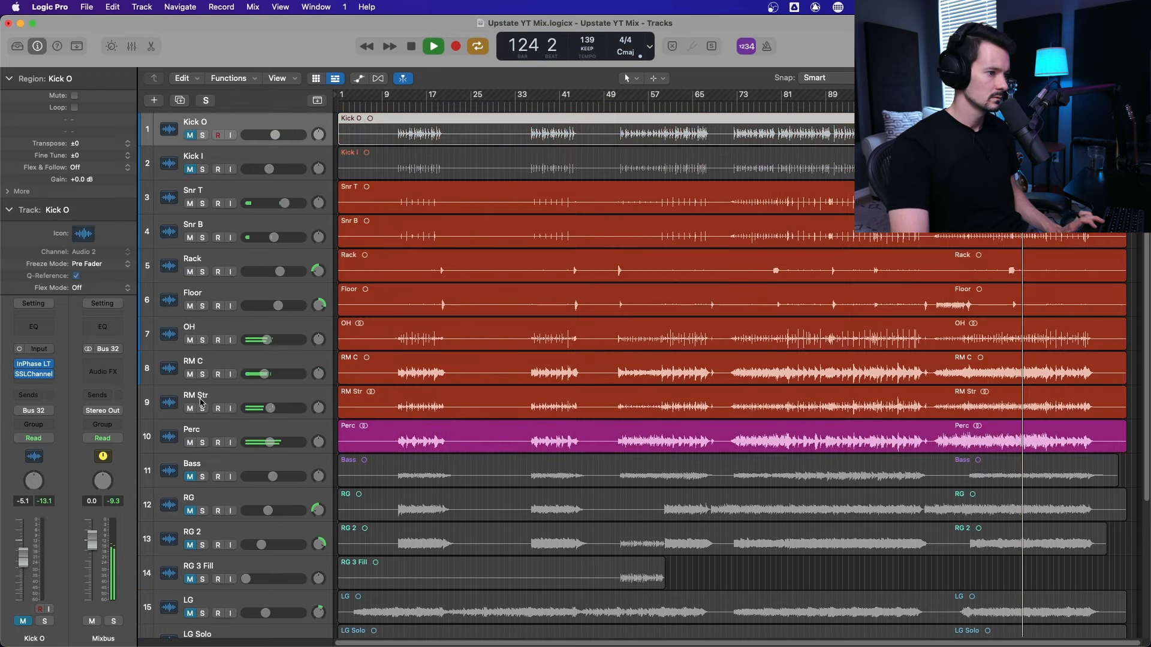
click(201, 408)
click(231, 396)
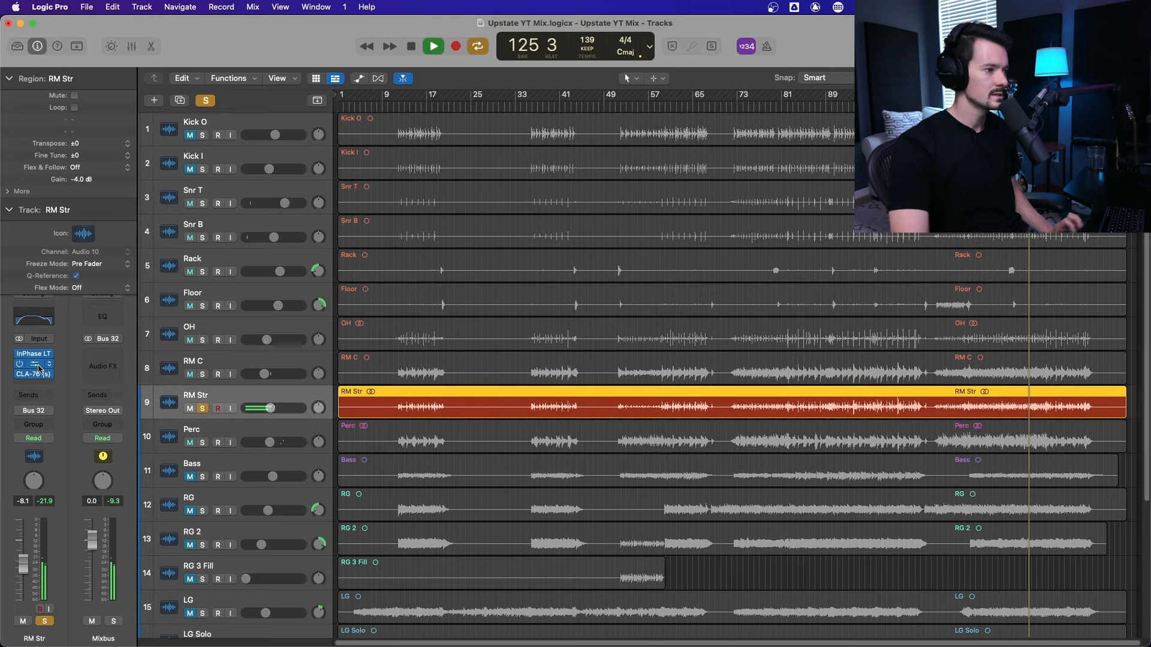
Step: In RM Str's Channel EQ, raise the high-pass filter to 157 Hz and cut 3.3 dB at 137 Hz with a Q of about 2
click(34, 364)
drag(313, 277, 385, 281)
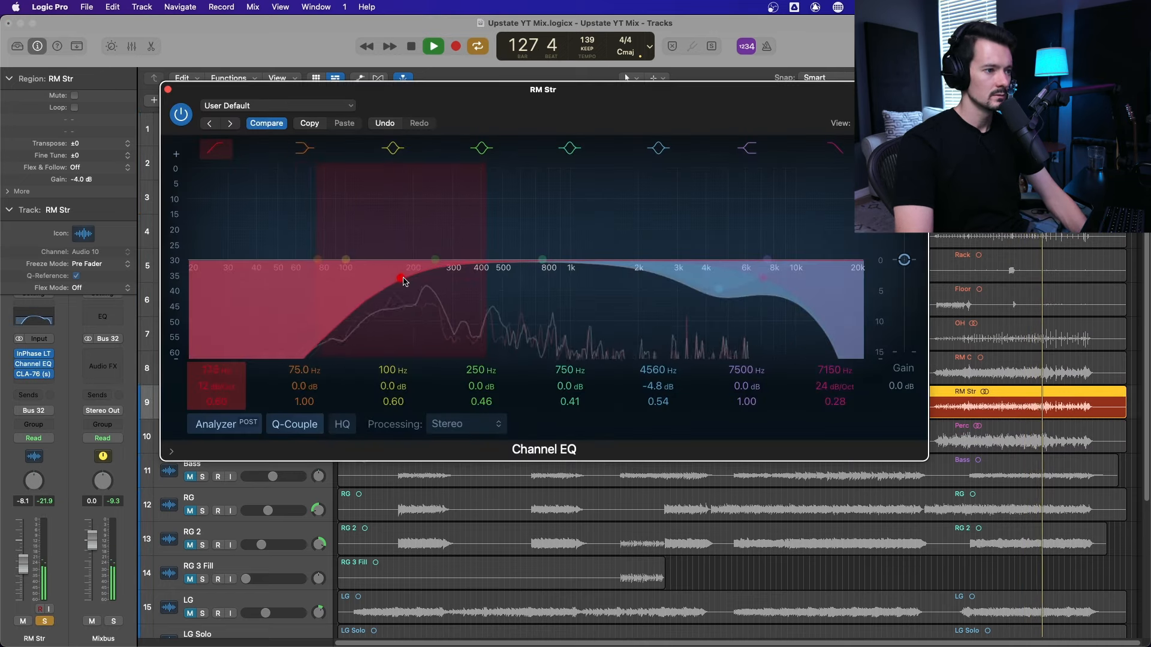
drag(543, 259, 378, 303)
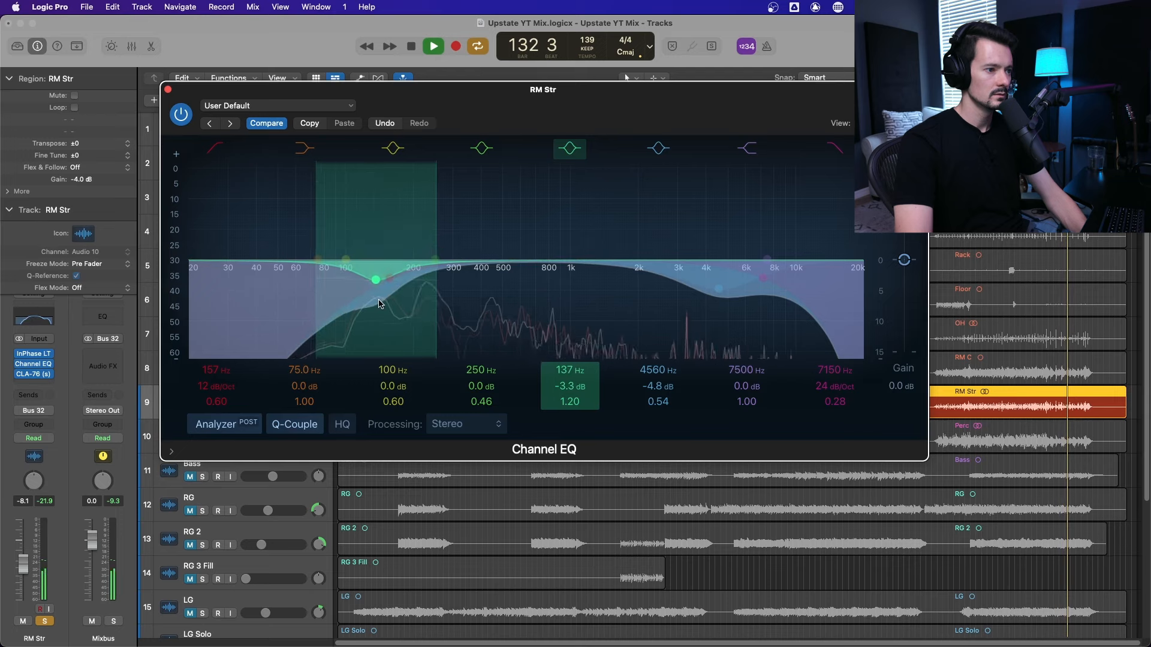
drag(570, 402, 570, 389)
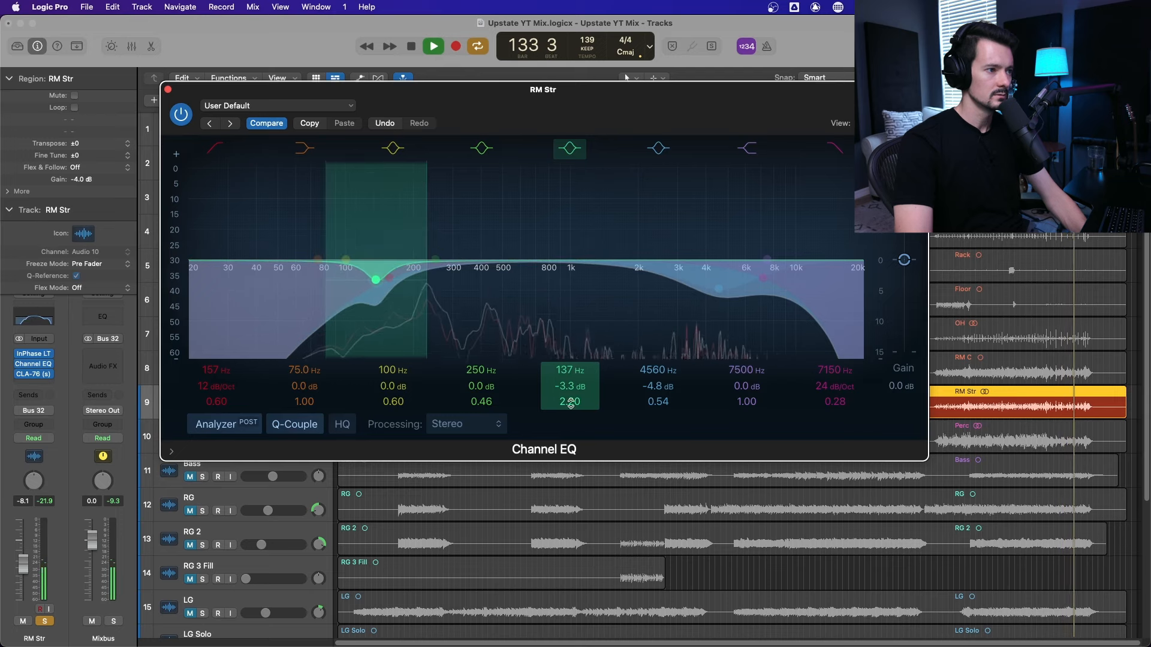
Step: Close the EQ, unmute both kicks and unsolo RM Str to hear the full drums, and stop playback
click(168, 89)
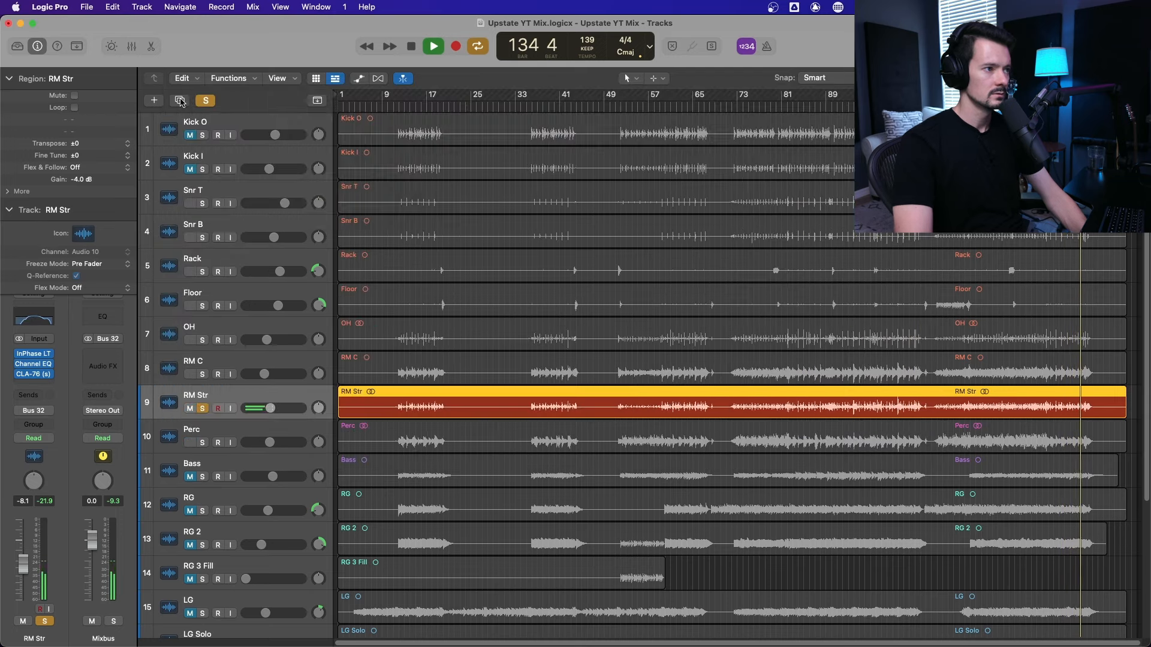
drag(190, 135, 190, 170)
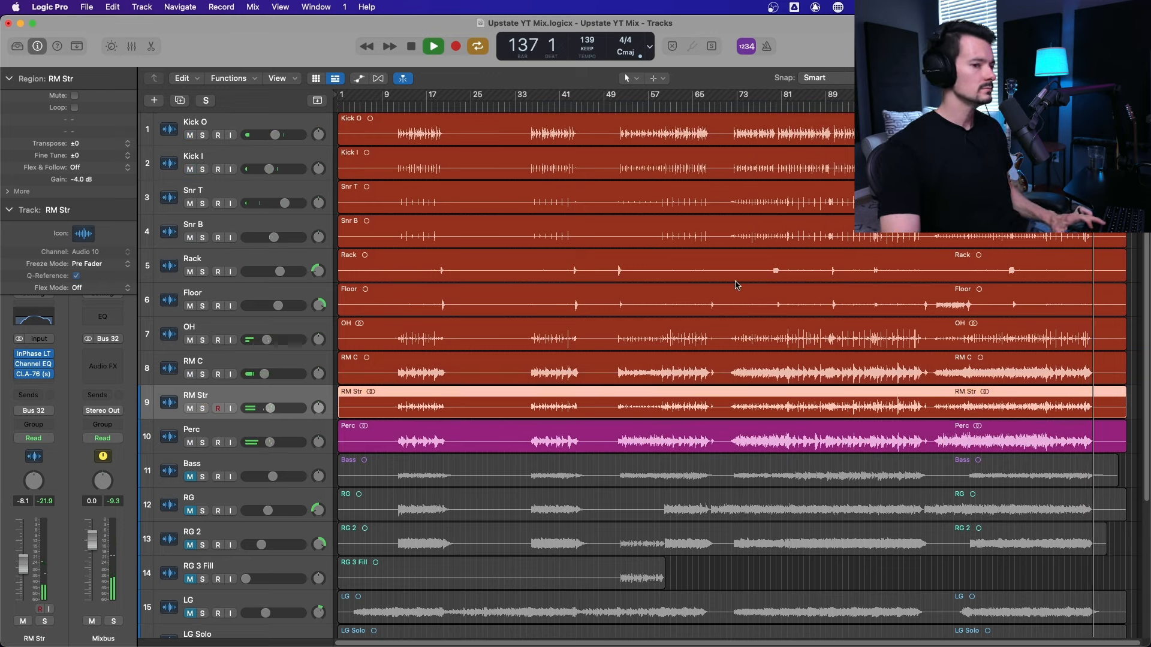
key(space)
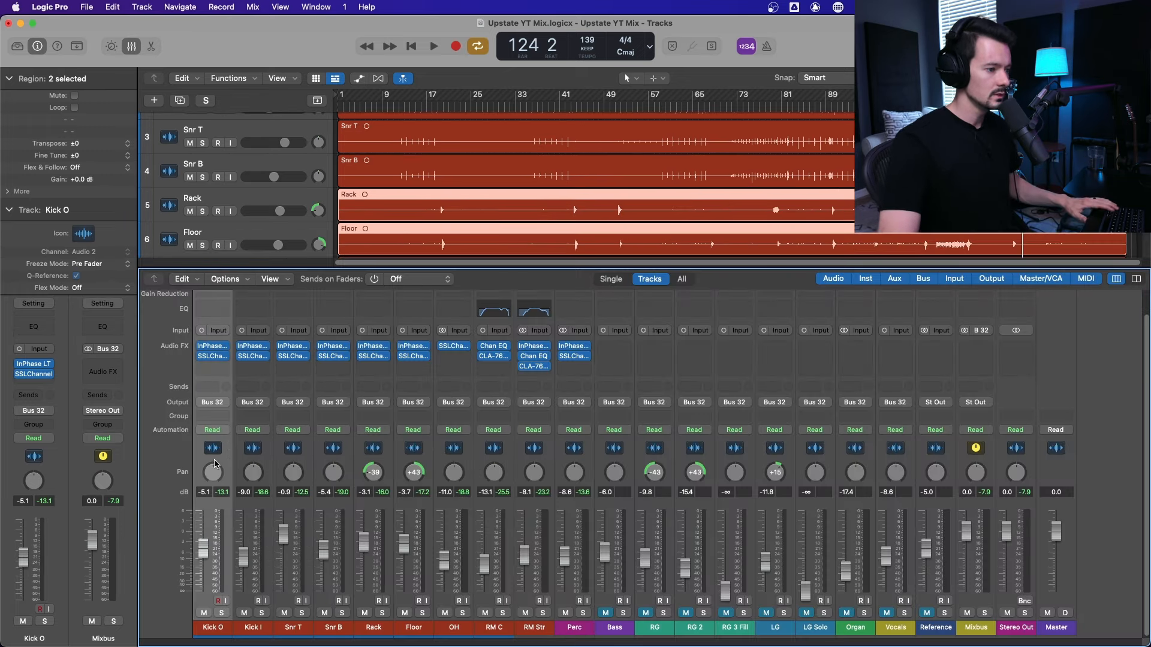
Step: Route the outputs of Kick O and Kick I to Bus 1, and Snr T and Snr B to Bus 2
shift+click(250, 449)
click(222, 413)
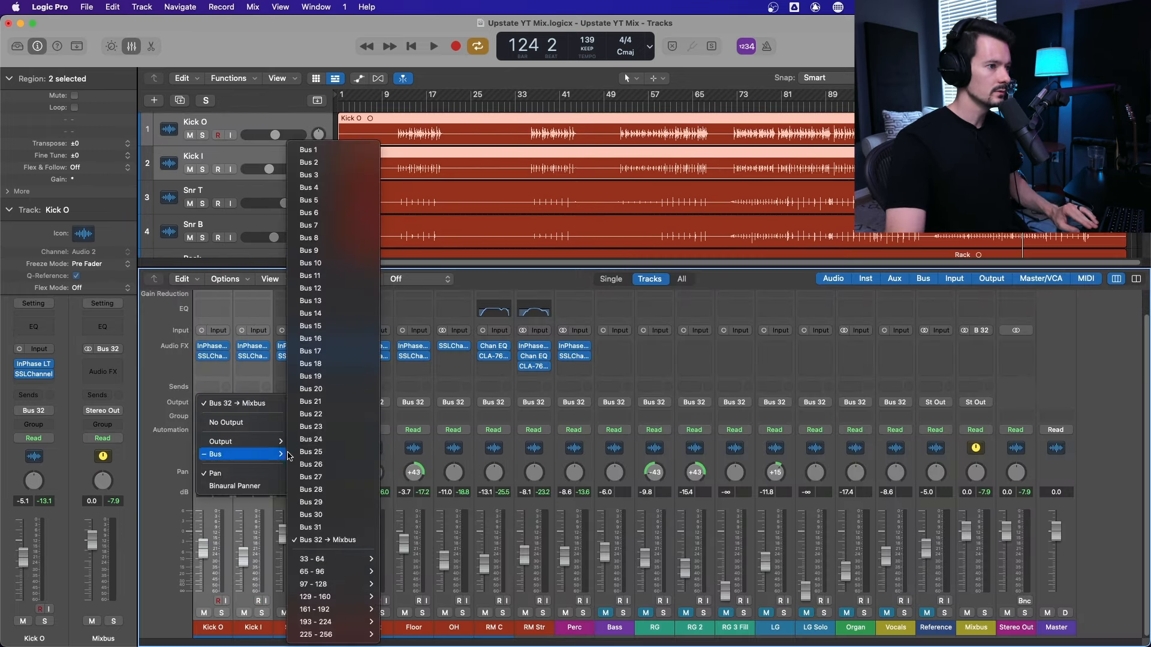
click(334, 472)
click(292, 448)
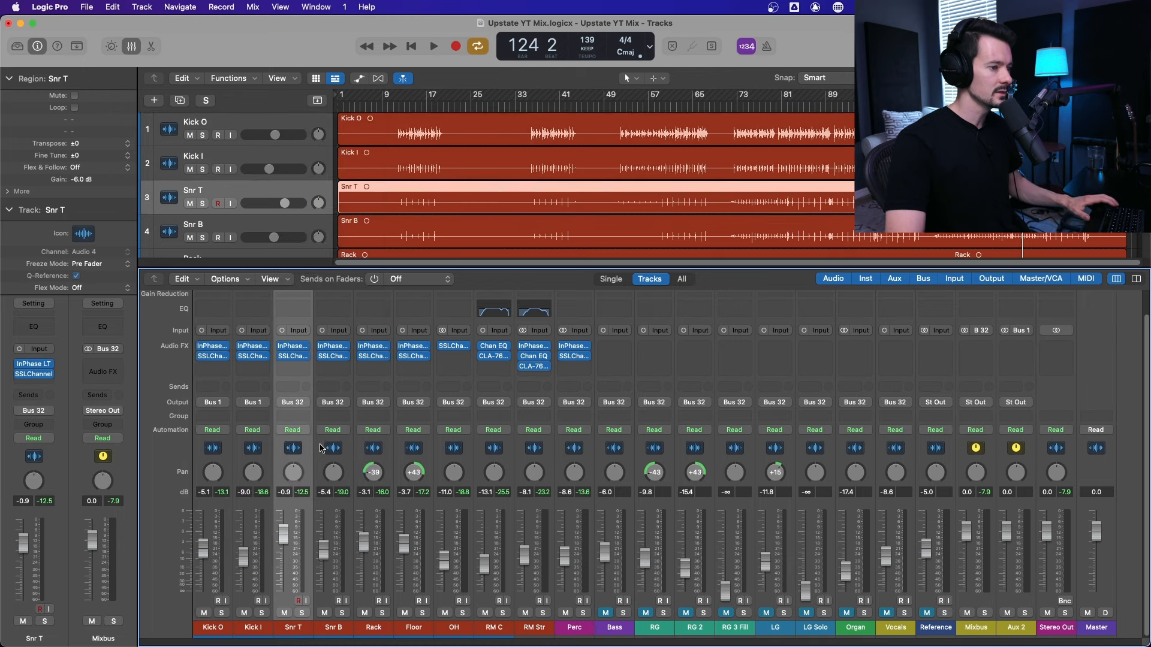
shift+click(332, 448)
click(304, 404)
mouse_move(300, 454)
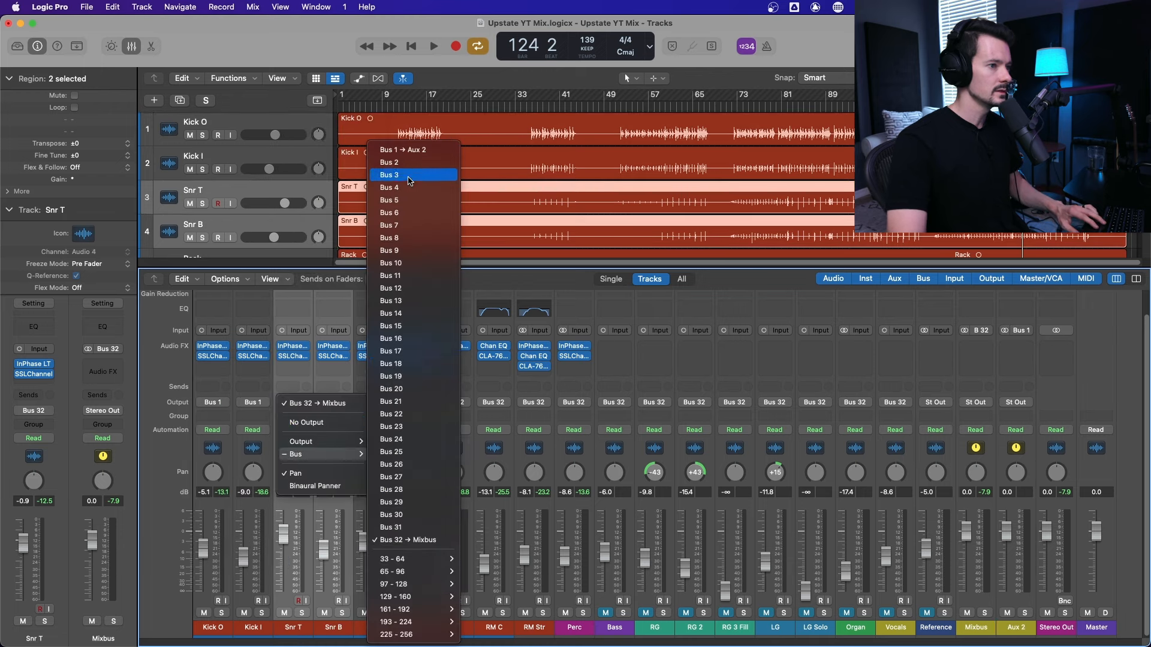
click(395, 160)
Step: Route the outputs of the Rack and Floor toms to Bus 3, and the OH channel to Bus 4
click(373, 448)
shift+click(413, 448)
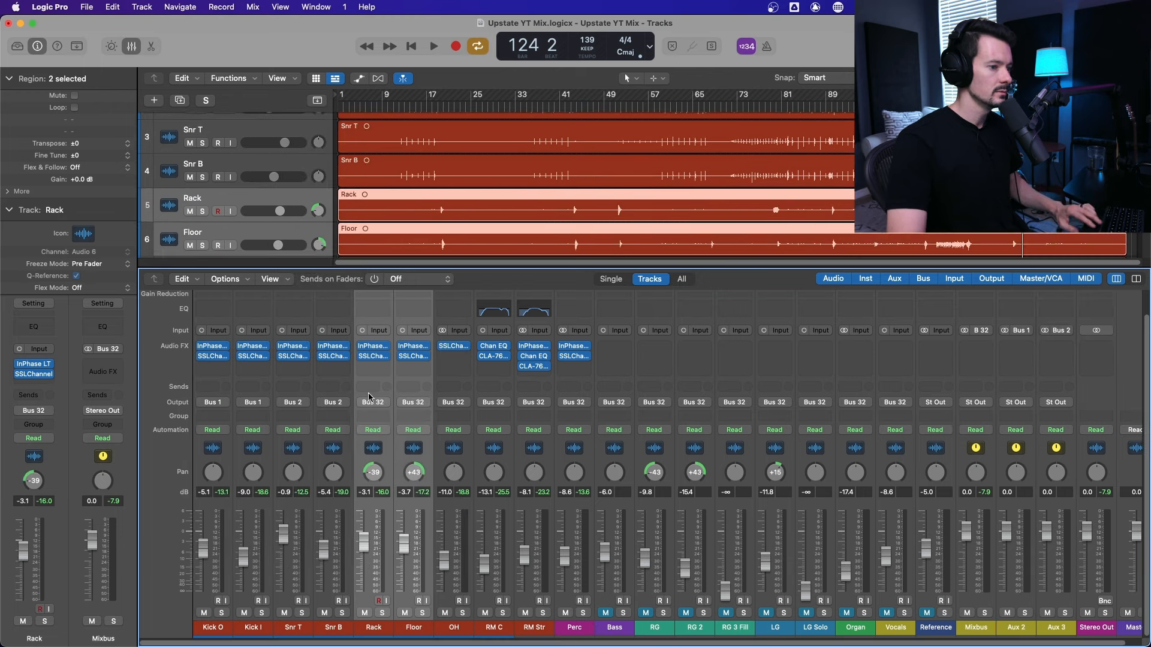
click(373, 403)
mouse_move(396, 462)
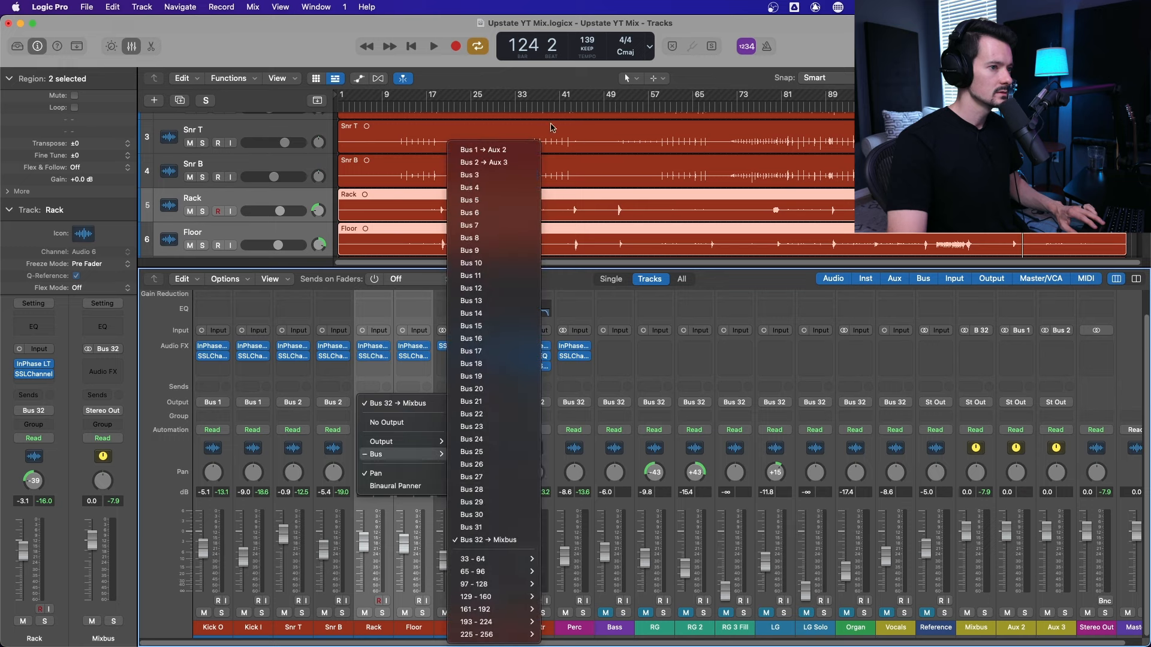
click(517, 175)
click(461, 448)
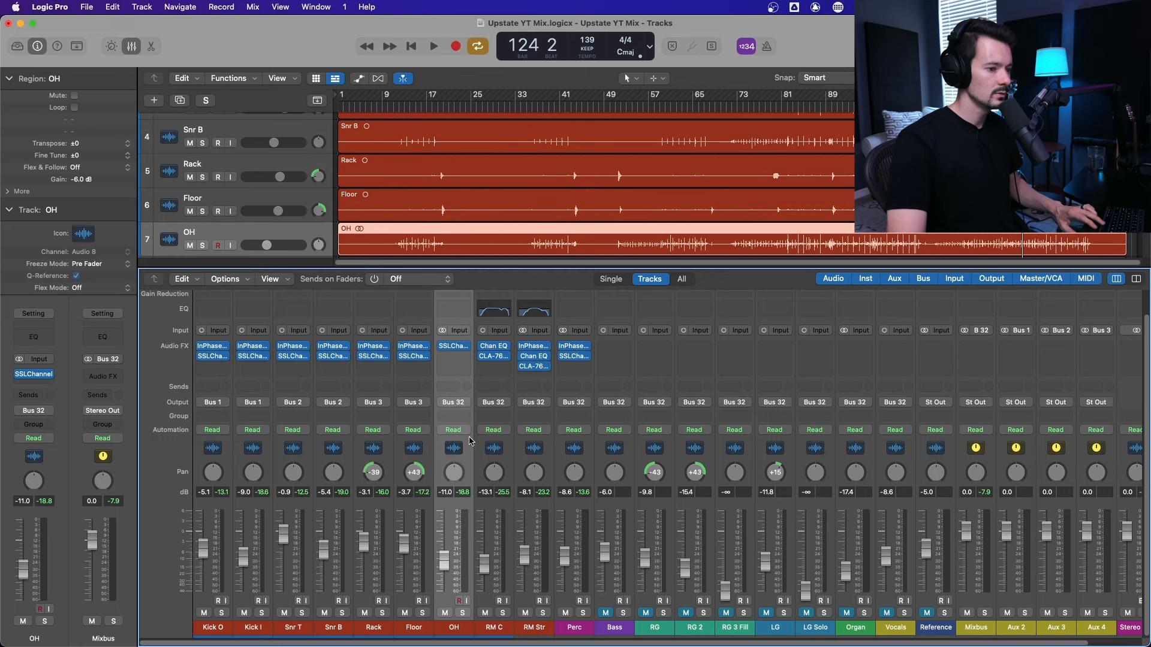
click(459, 401)
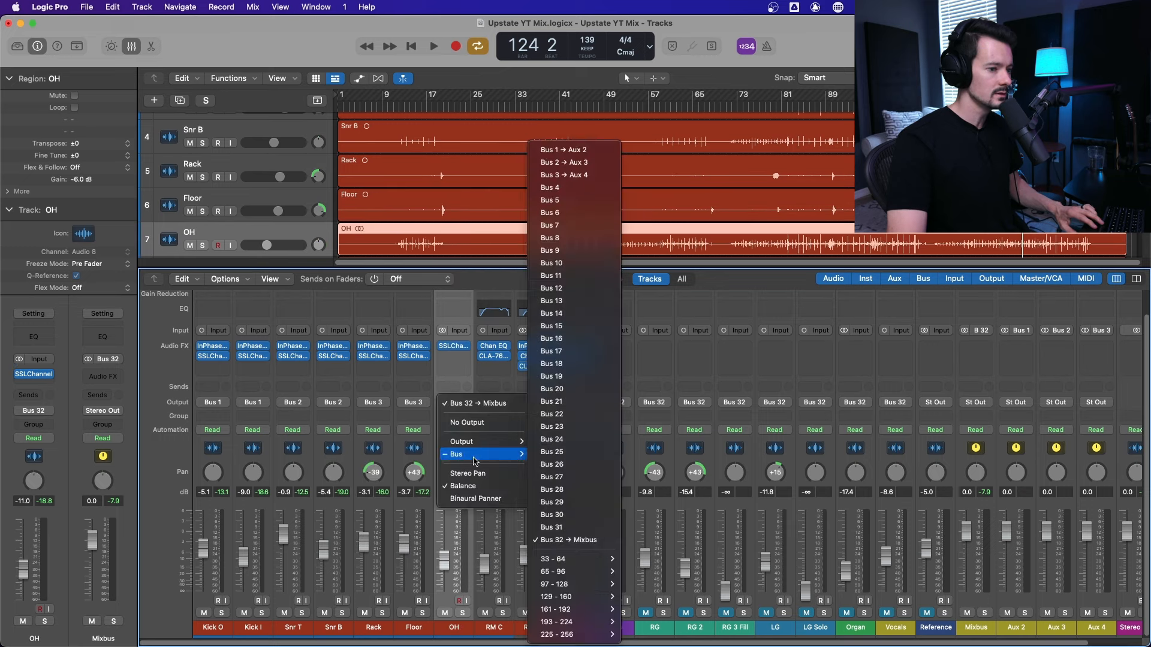
mouse_move(499, 454)
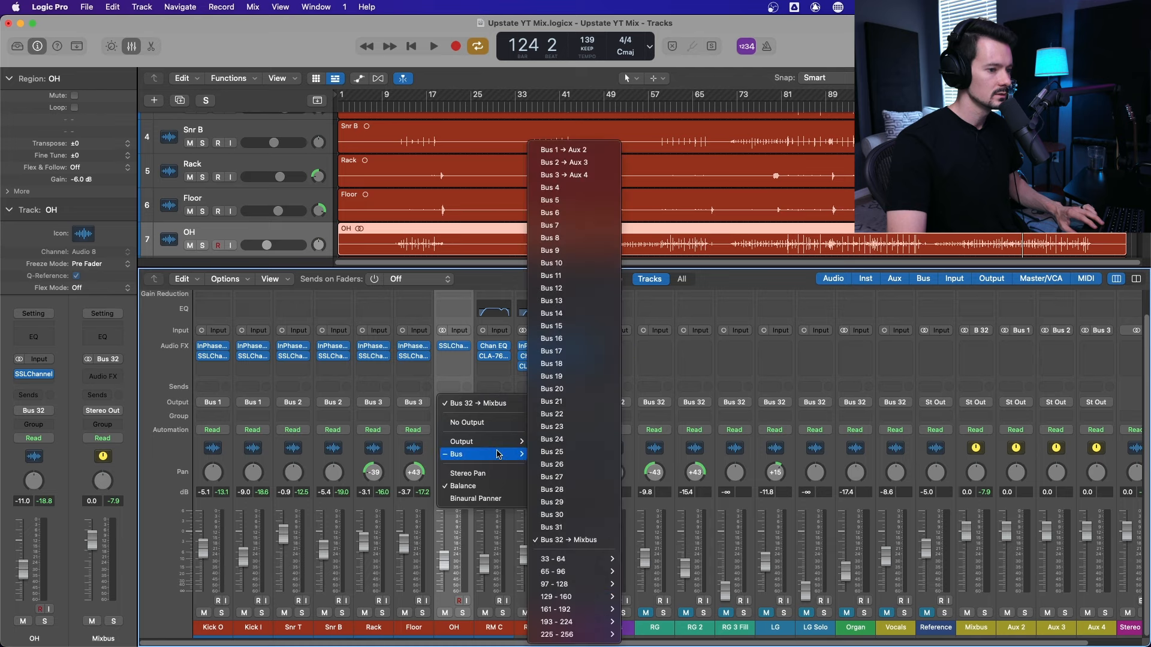
click(603, 192)
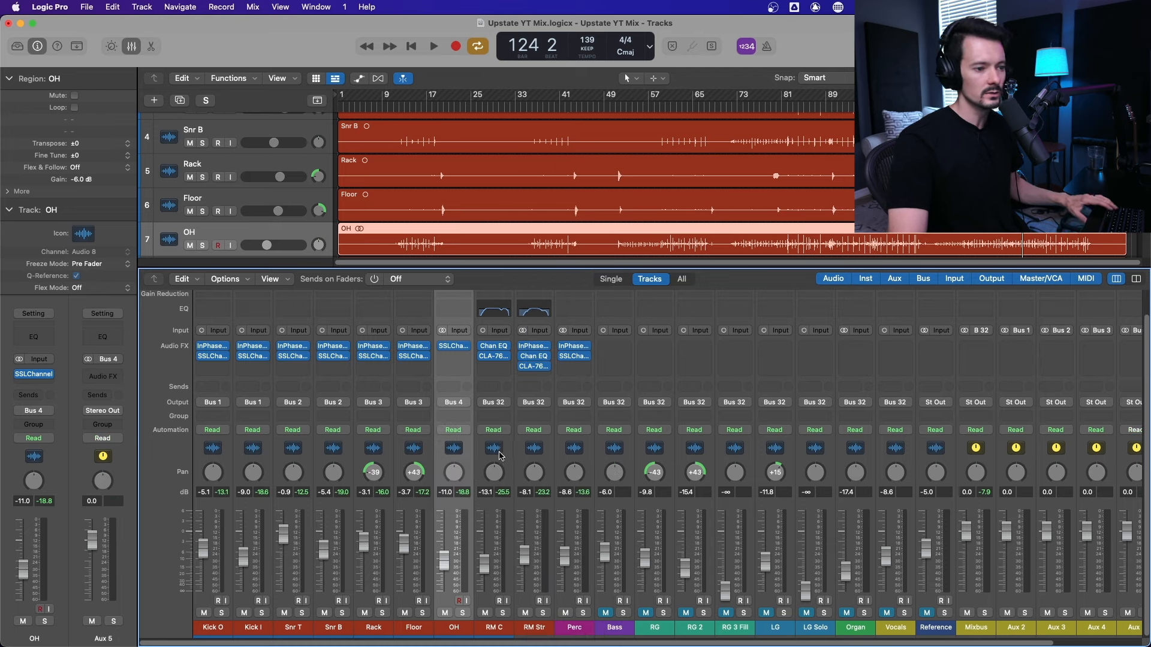
Step: Route the outputs of RM C and RM Str to Bus 5, and the Perc channel to Bus 6
click(495, 414)
shift+click(533, 413)
click(493, 401)
mouse_move(498, 454)
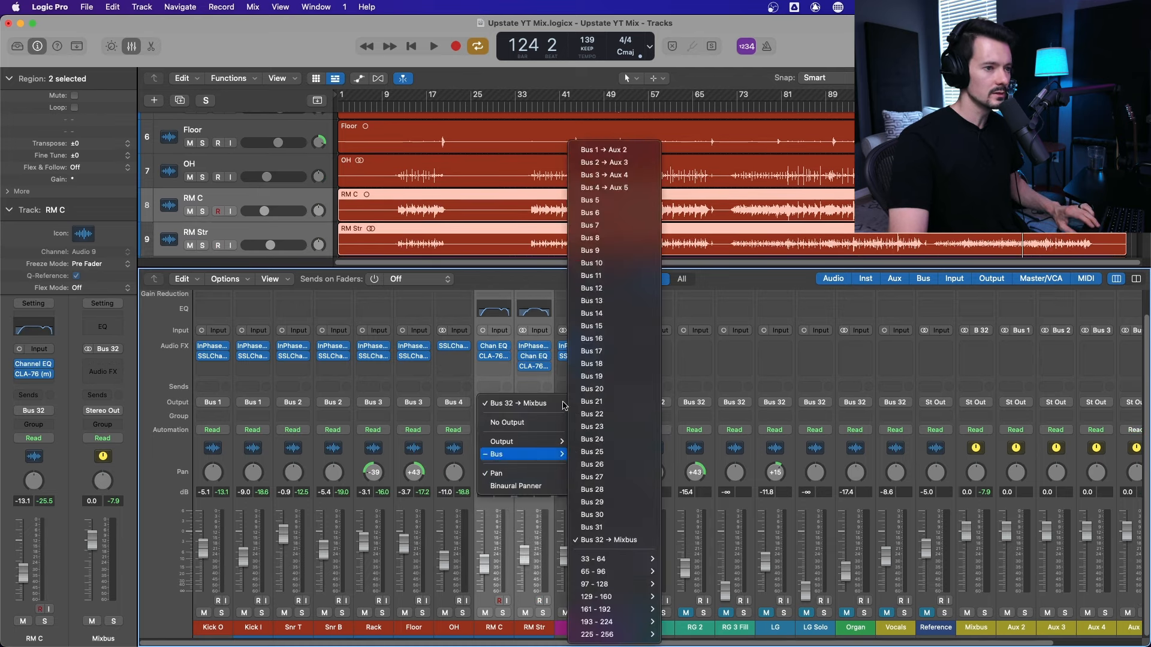
click(575, 462)
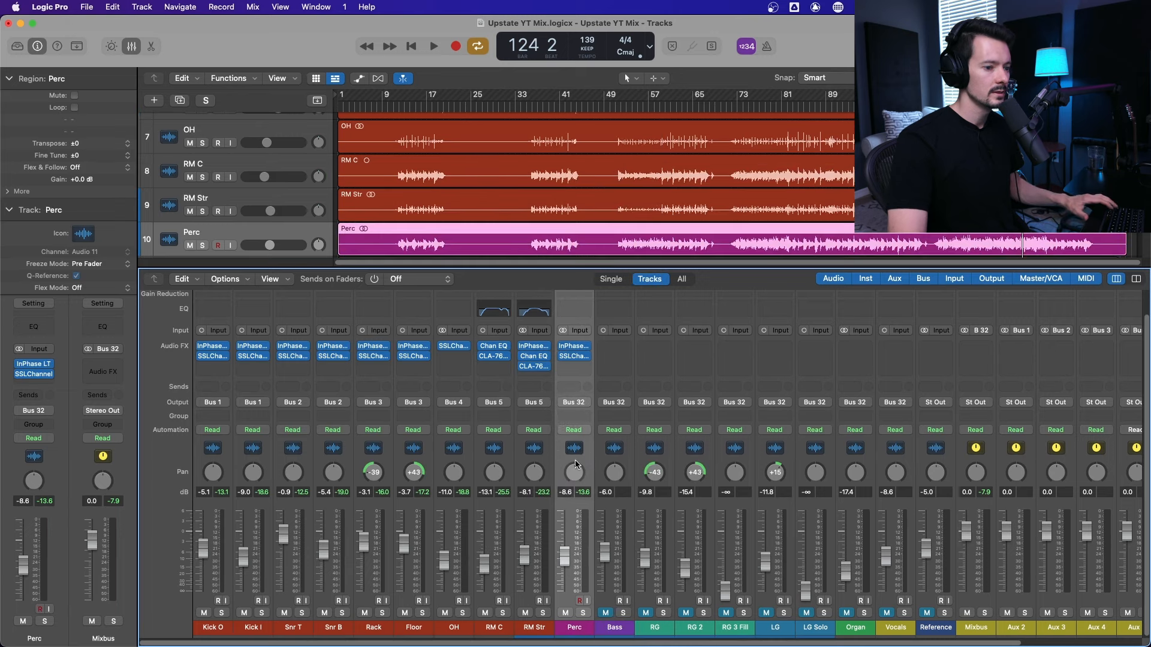
click(578, 408)
mouse_move(584, 455)
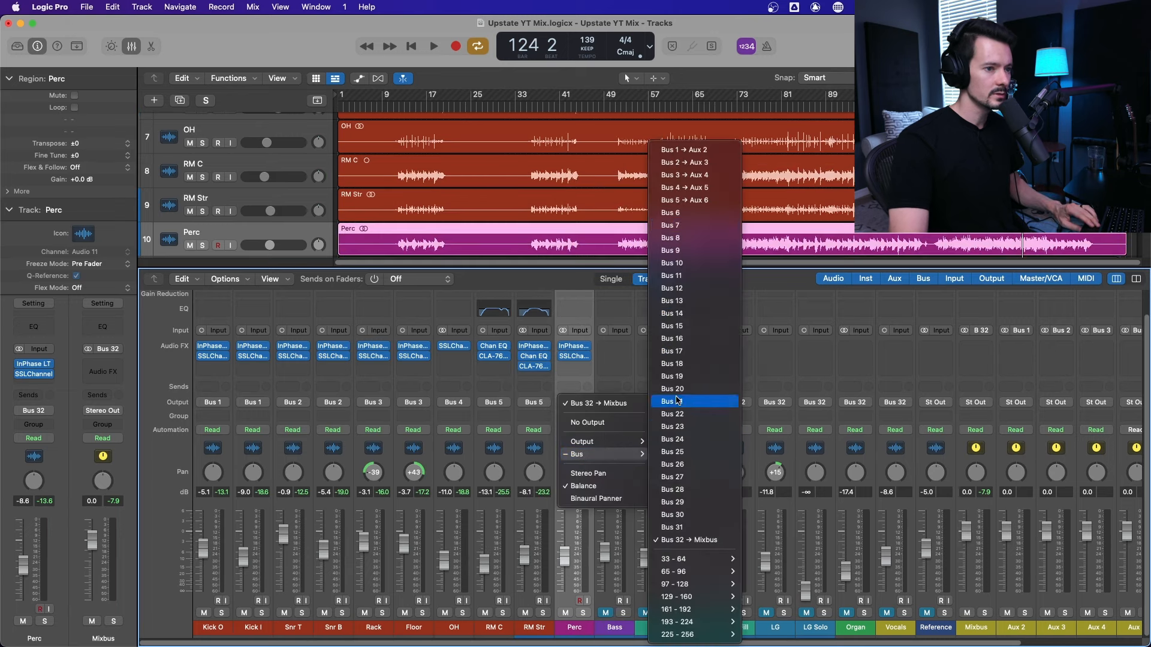
click(689, 213)
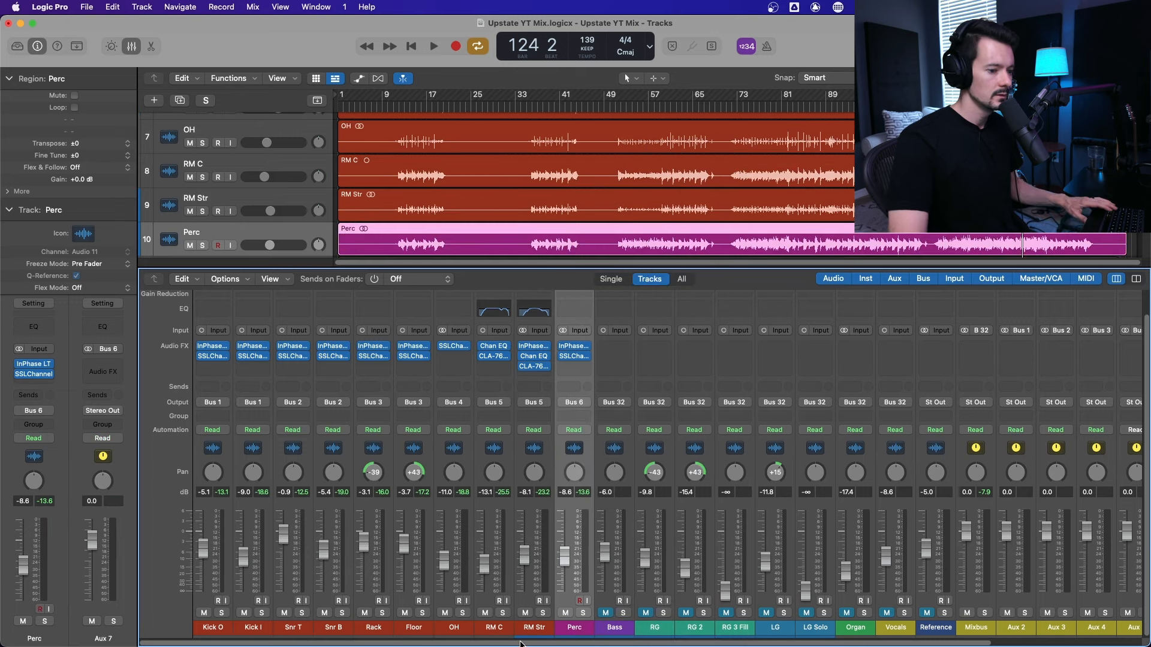
Step: Rename the aux channels for Buses 1 to 6 as Kick All, Snr All, Tom All, OH All, RM All and Perc All
scroll(520, 643, right, 5)
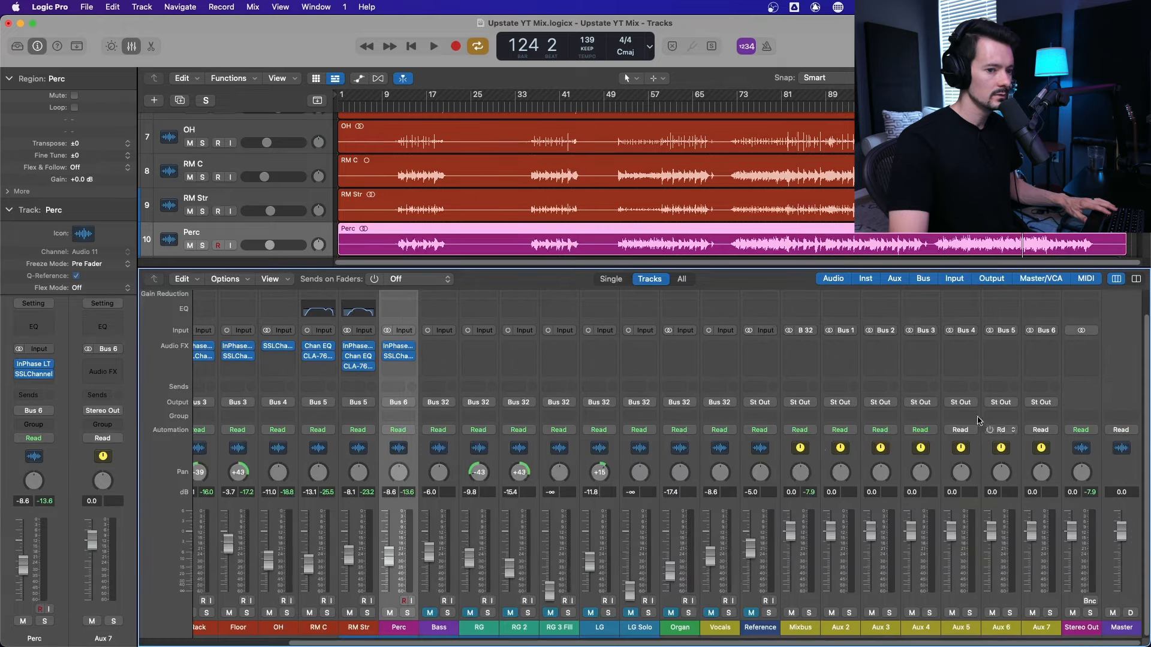
double_click(841, 628)
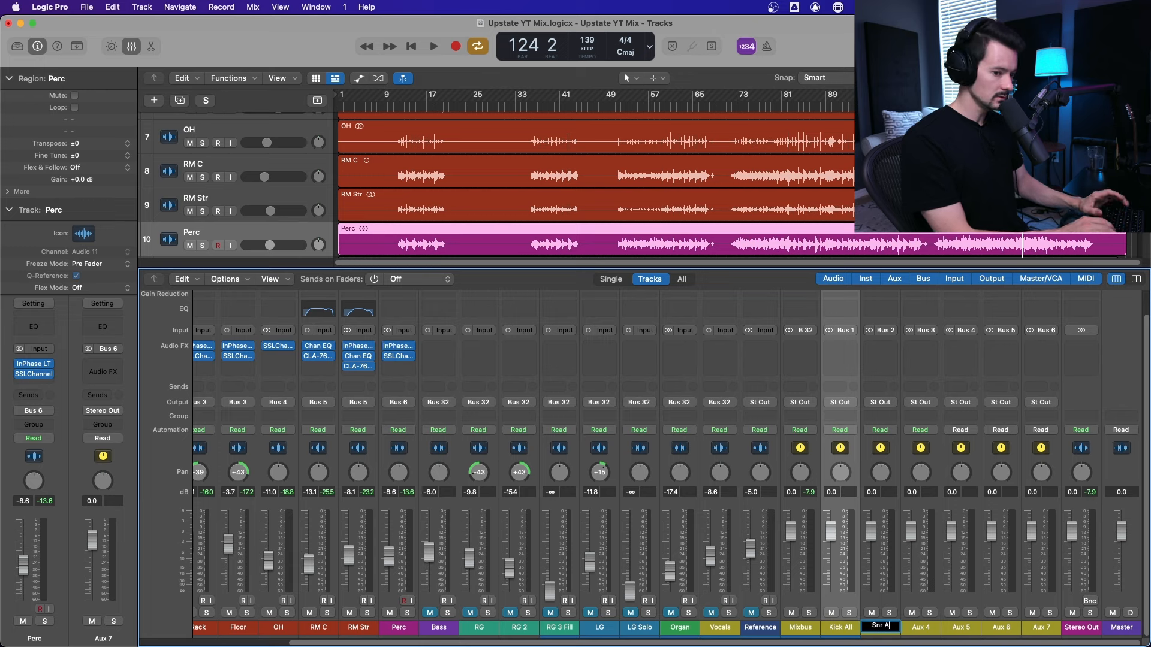
text(Tom Al)
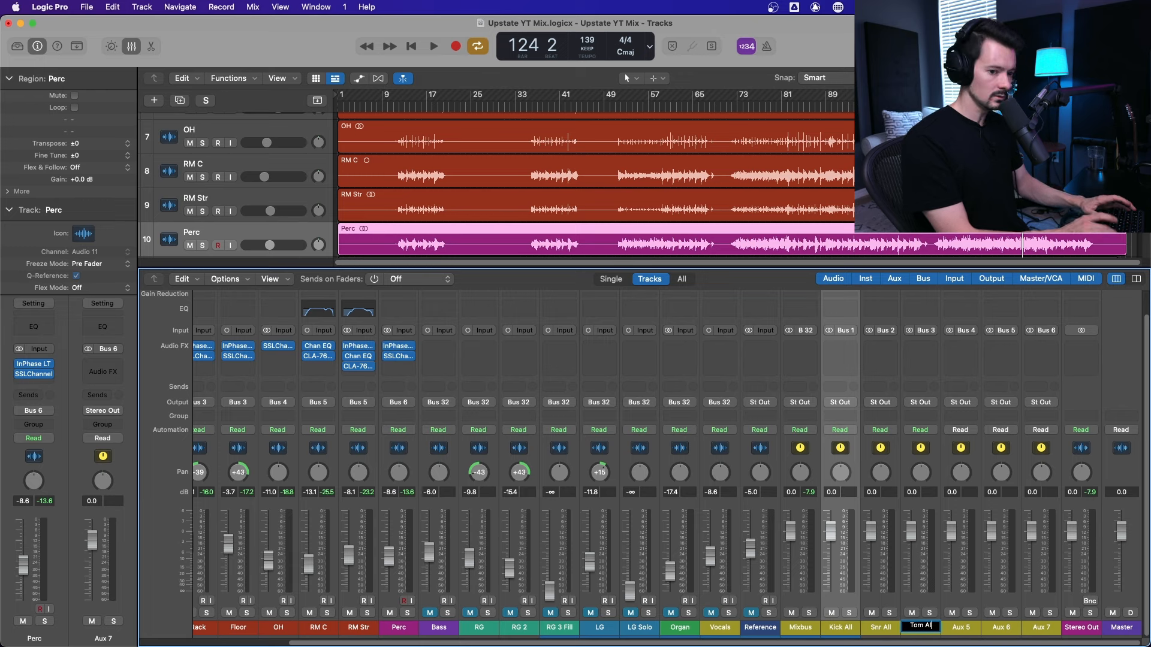
text(l)
key(Tab)
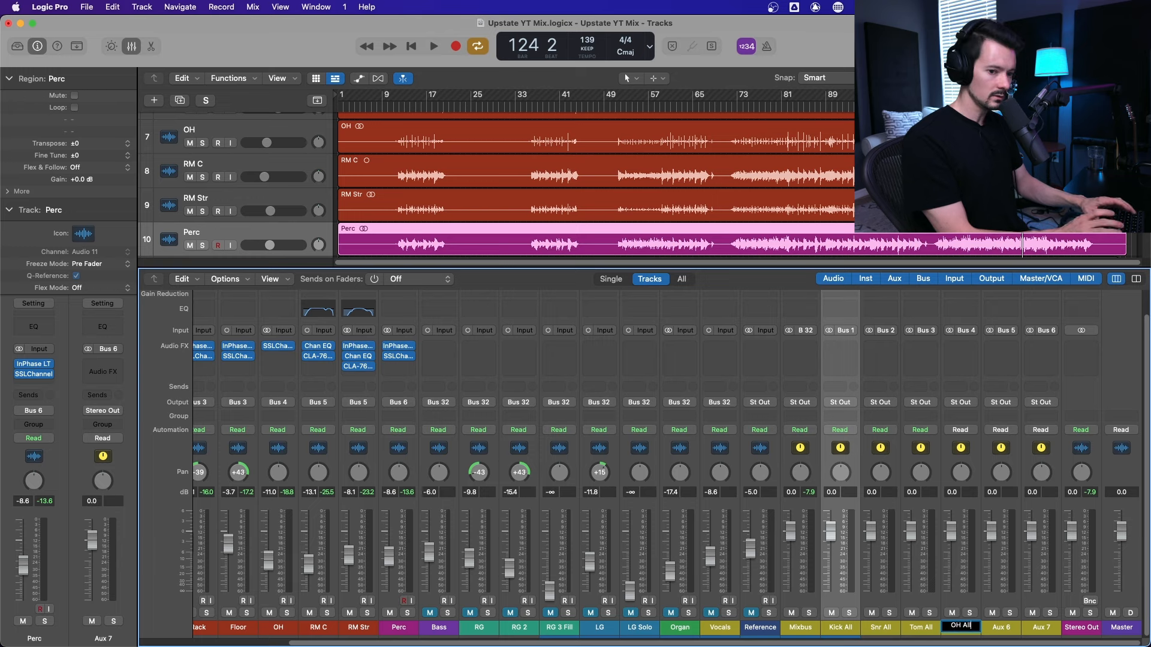
key(Tab)
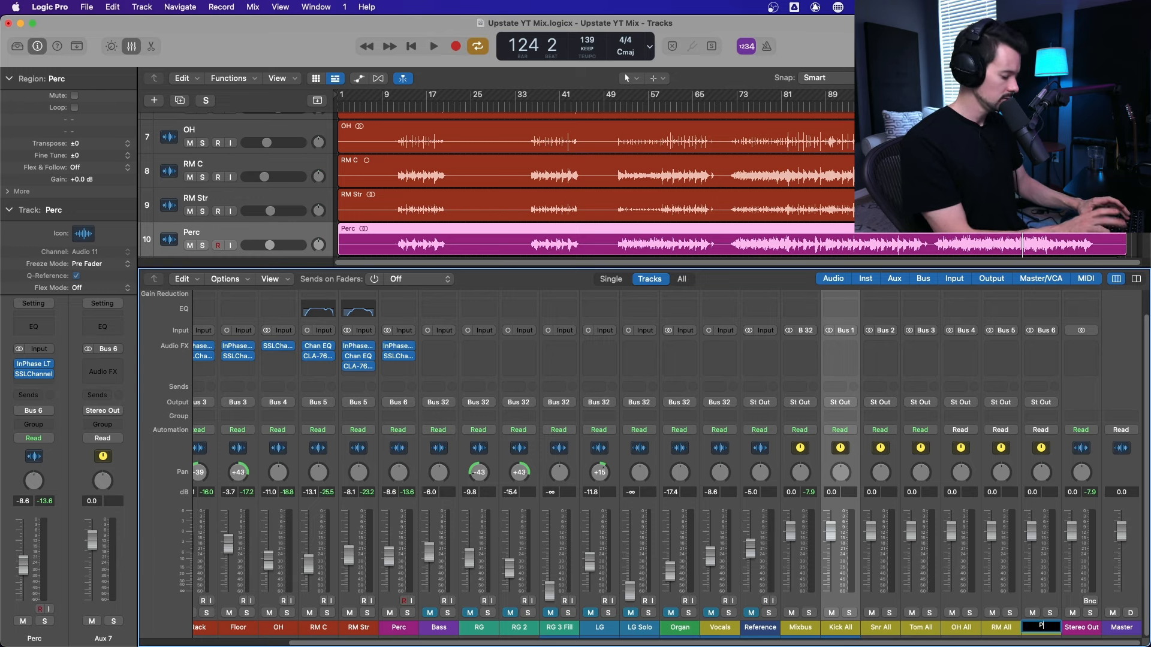
key(Return)
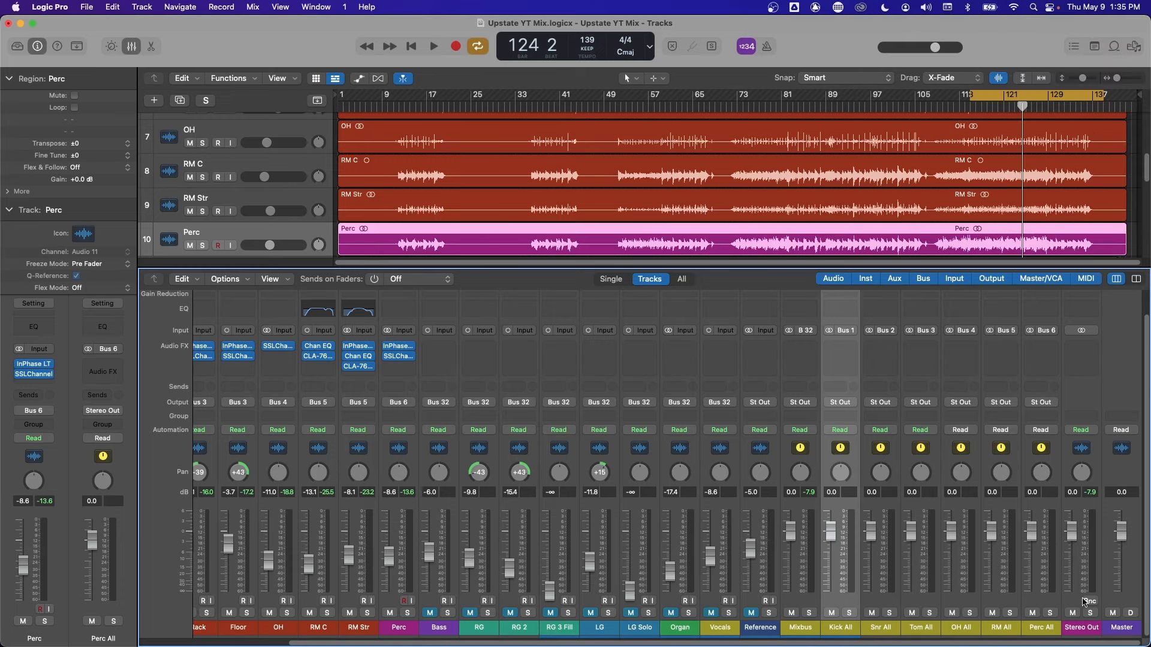
Step: Route the six aux channels from Kick All to Perc All to Bus 7, and name its new aux Drum Dry
shift+click(1032, 453)
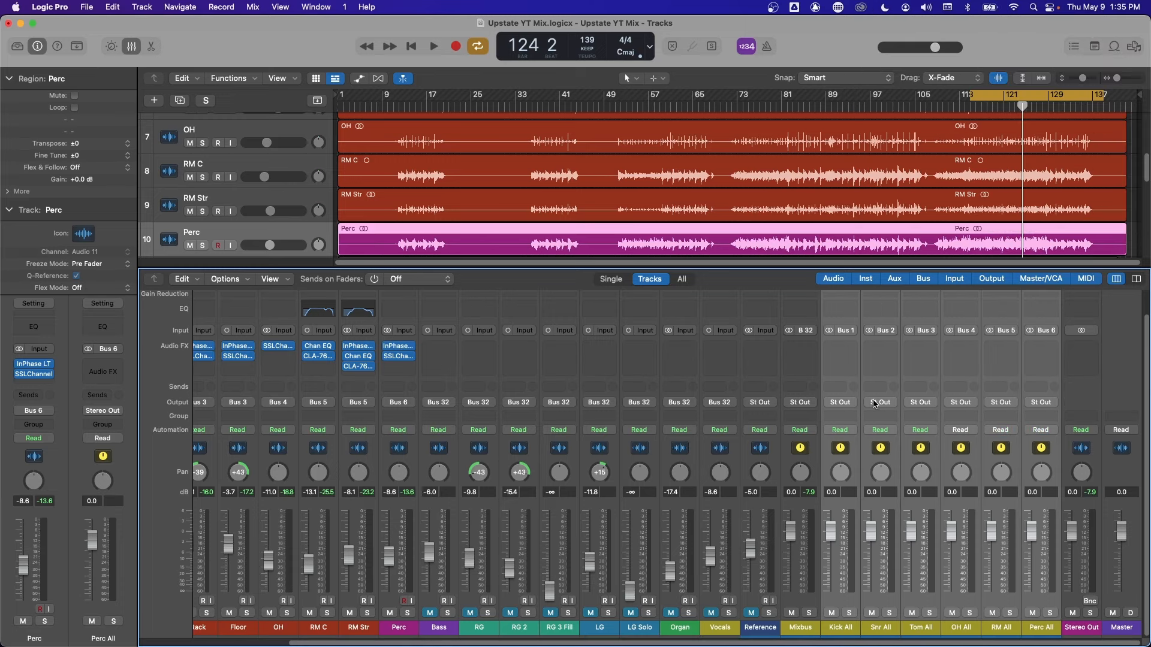
click(849, 407)
mouse_move(850, 455)
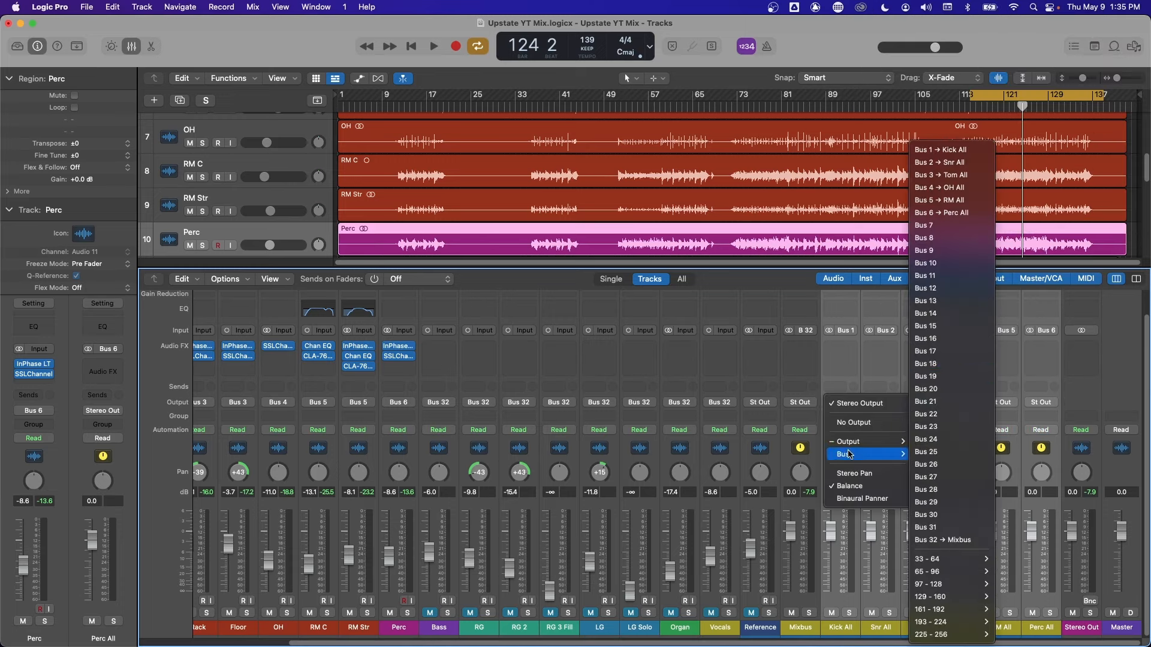
click(961, 226)
double_click(1077, 626)
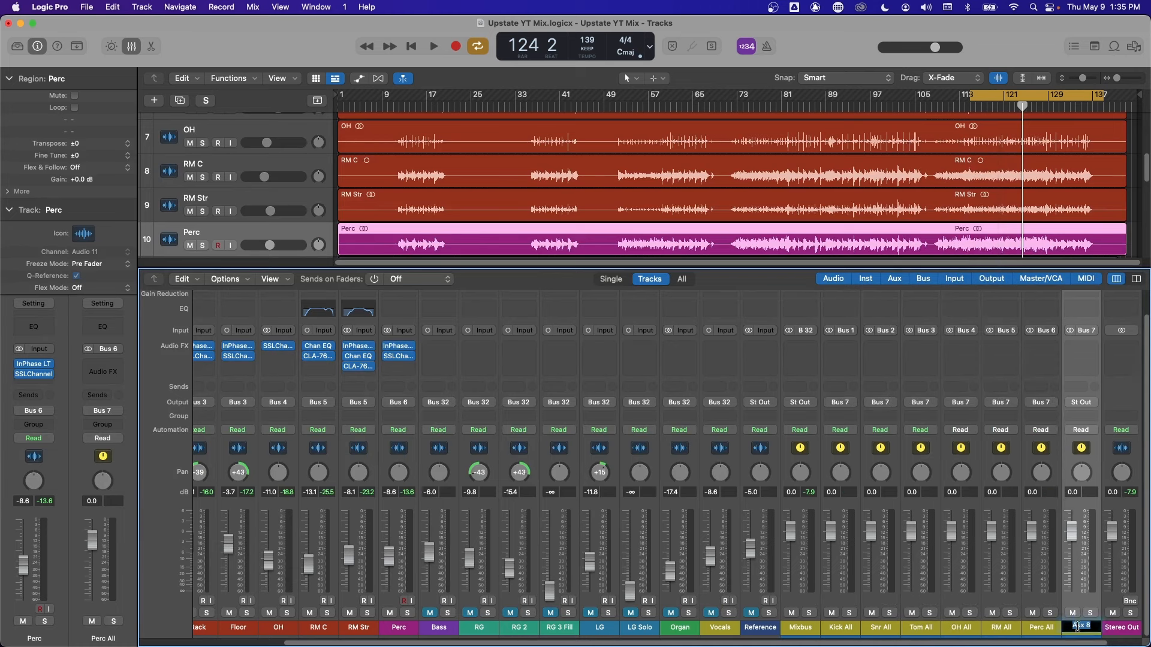
text(Drum Dry)
key(Return)
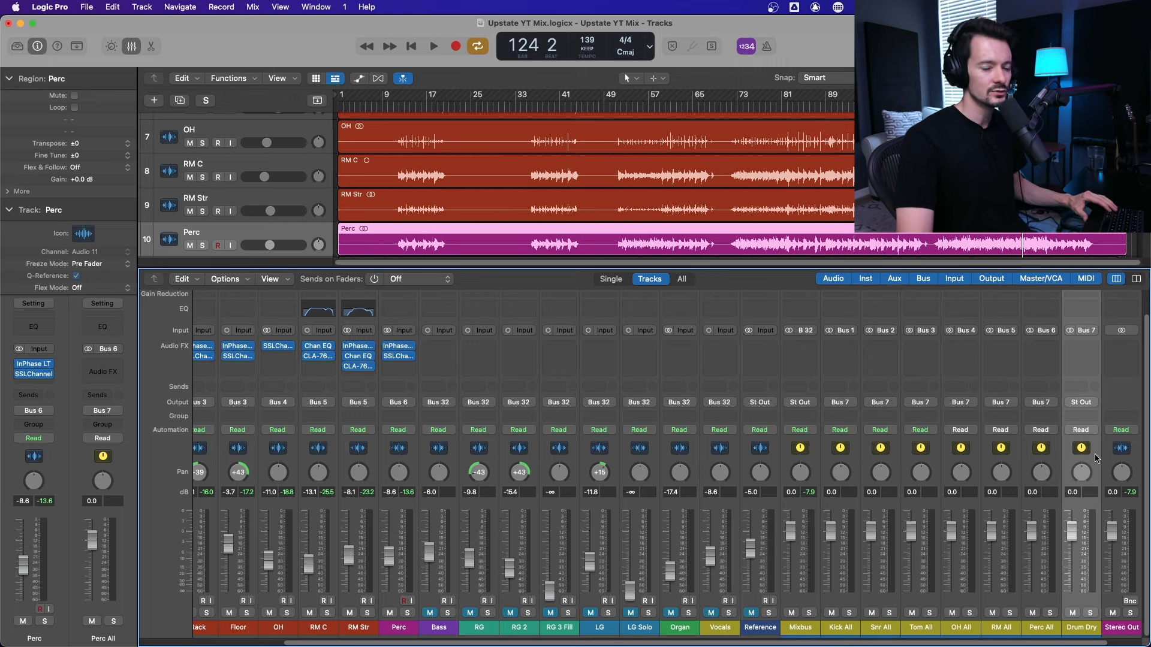
Step: Route Drum Dry's output to Bus 32 and create arrangement tracks for the aux channels from Kick All to Drum Dry
click(1082, 407)
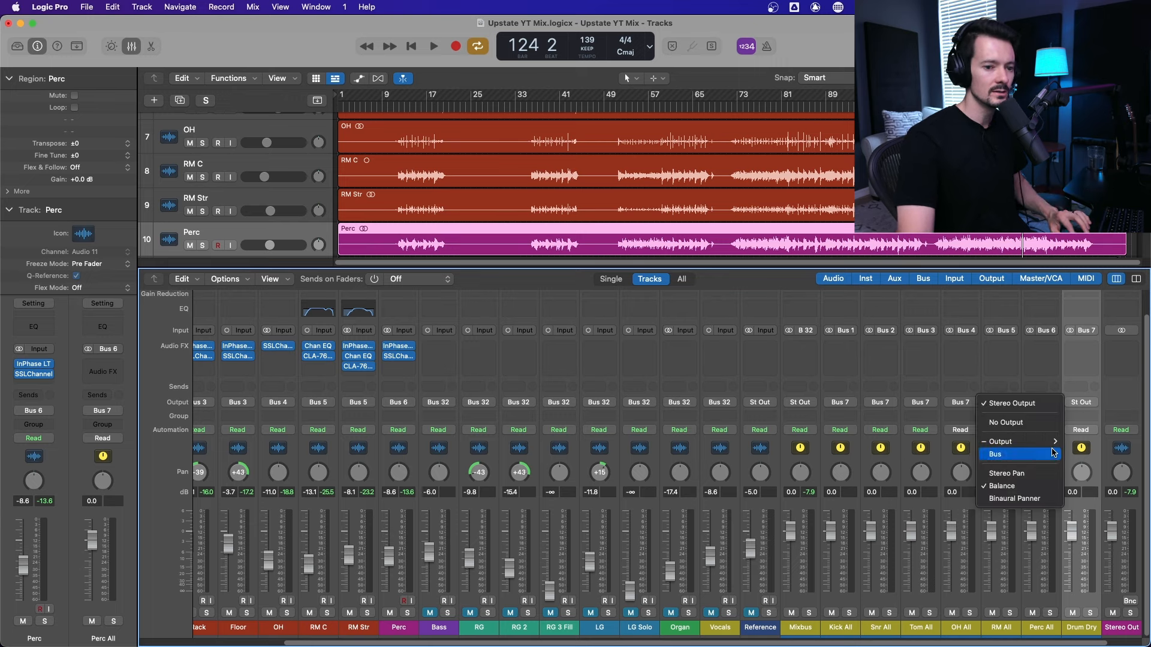
click(805, 453)
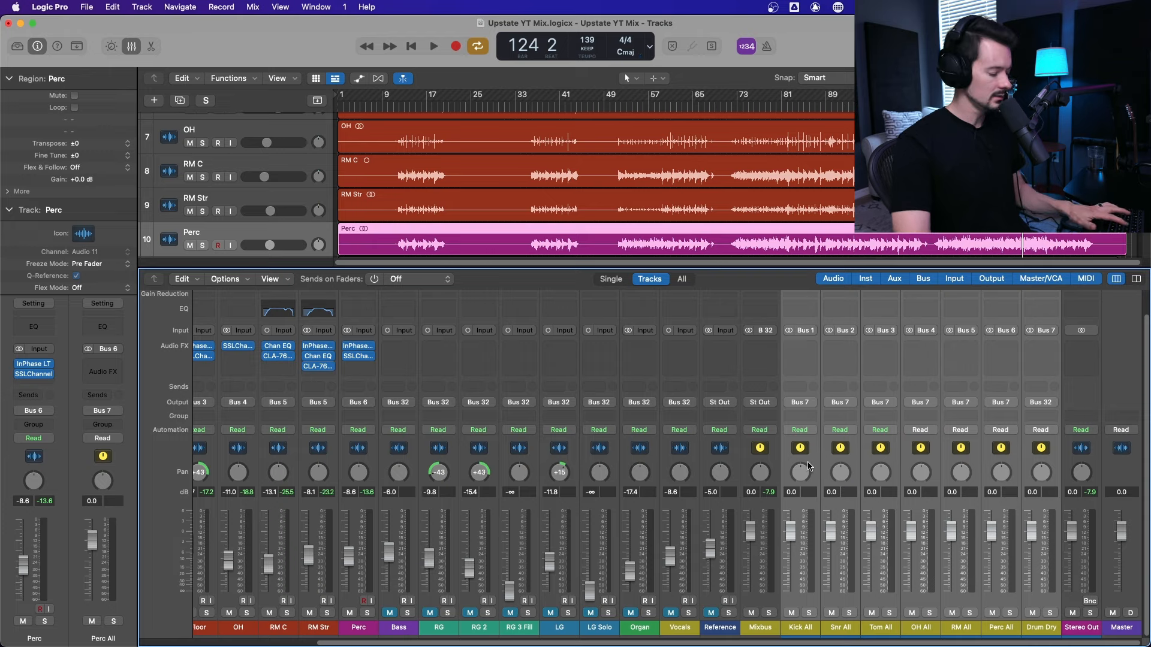
key(ctrl+t)
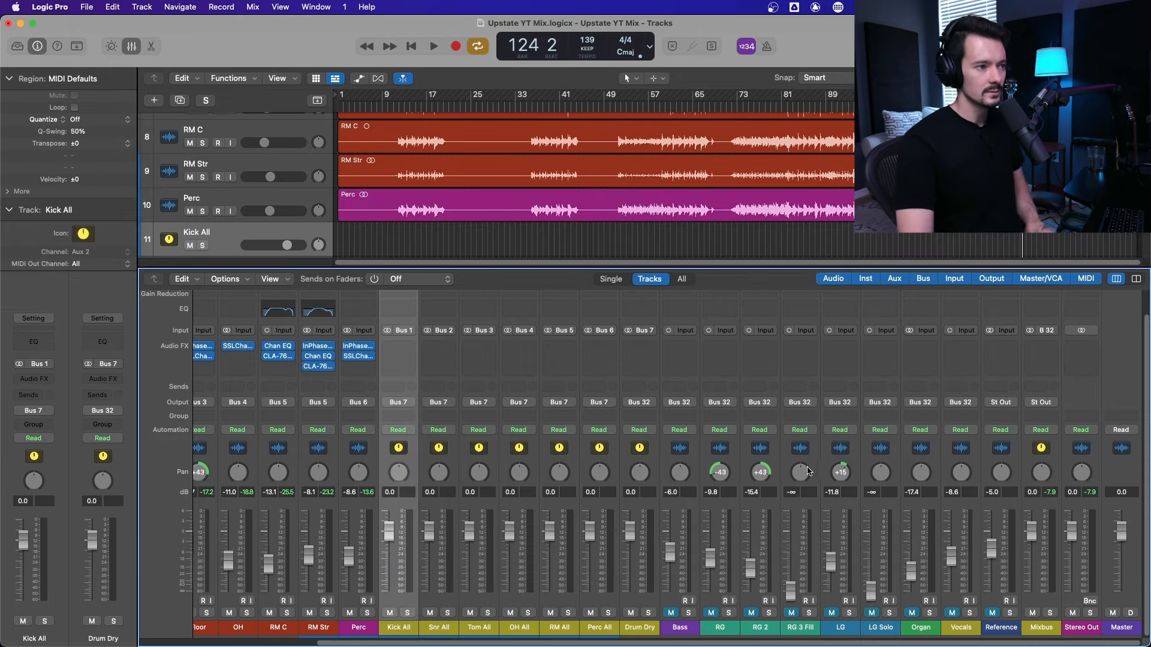
Step: Hide the mixer and move Kick All, Snr All, Tom All, OH All and RM All directly below their source tracks
click(137, 43)
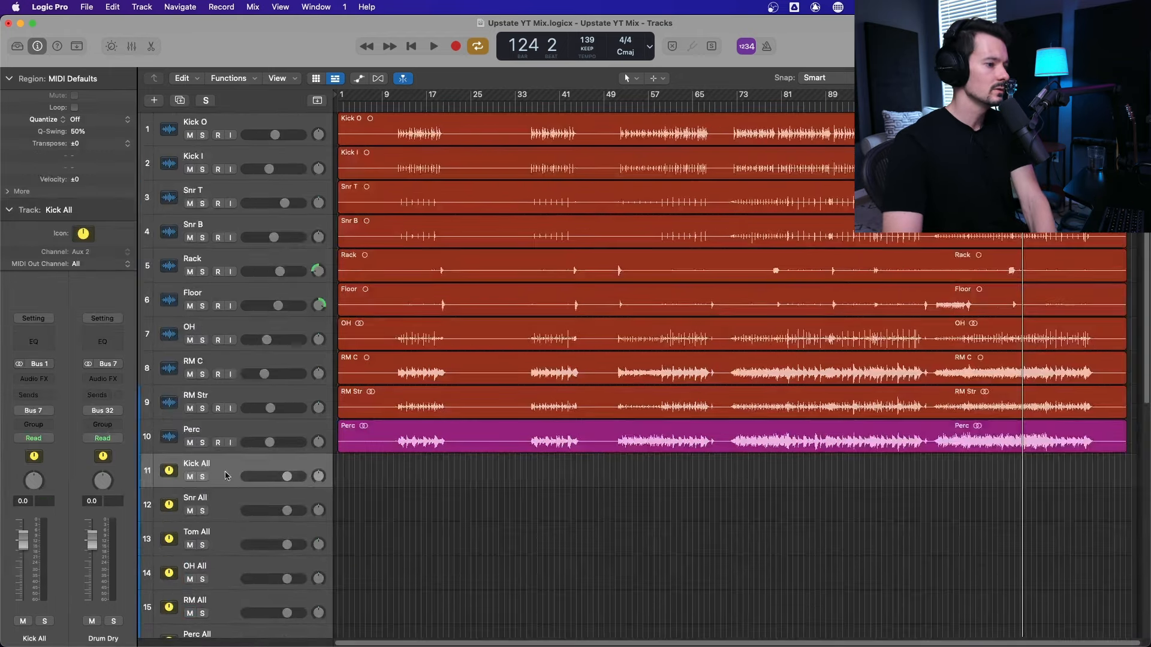
drag(227, 475, 207, 191)
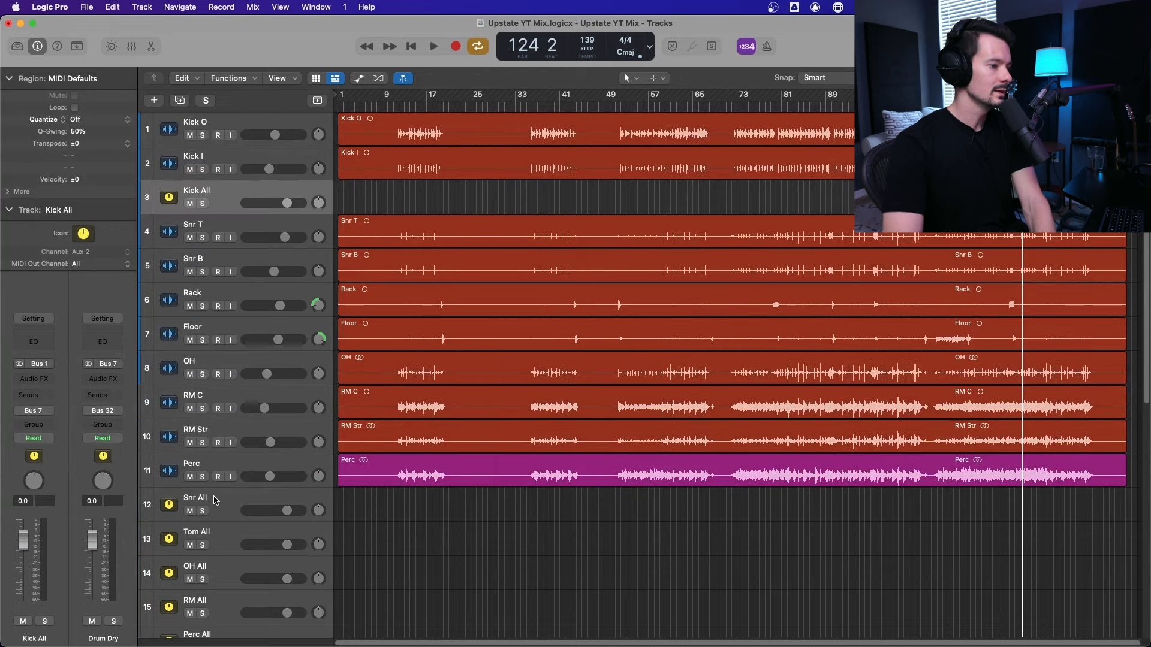
drag(216, 501, 217, 302)
drag(230, 548, 218, 414)
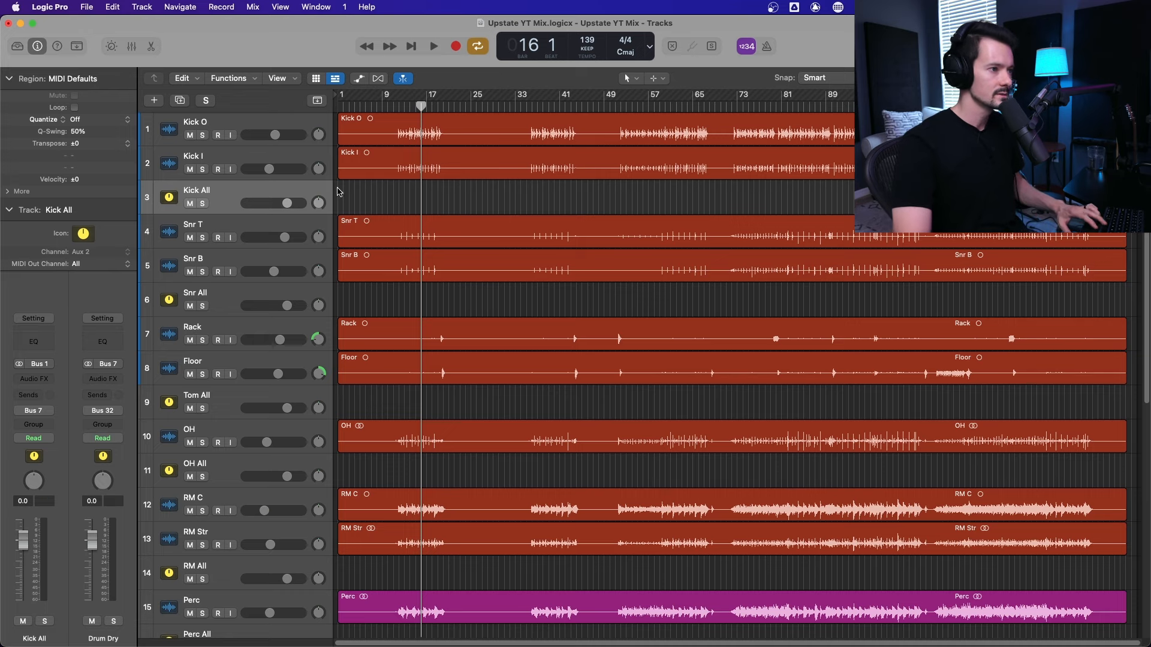
Step: Play the song with Kick All soloed, insert the Waves RCompressor (s) plug-in on it, and stop playback
key(space)
key(s)
click(33, 379)
mouse_move(55, 495)
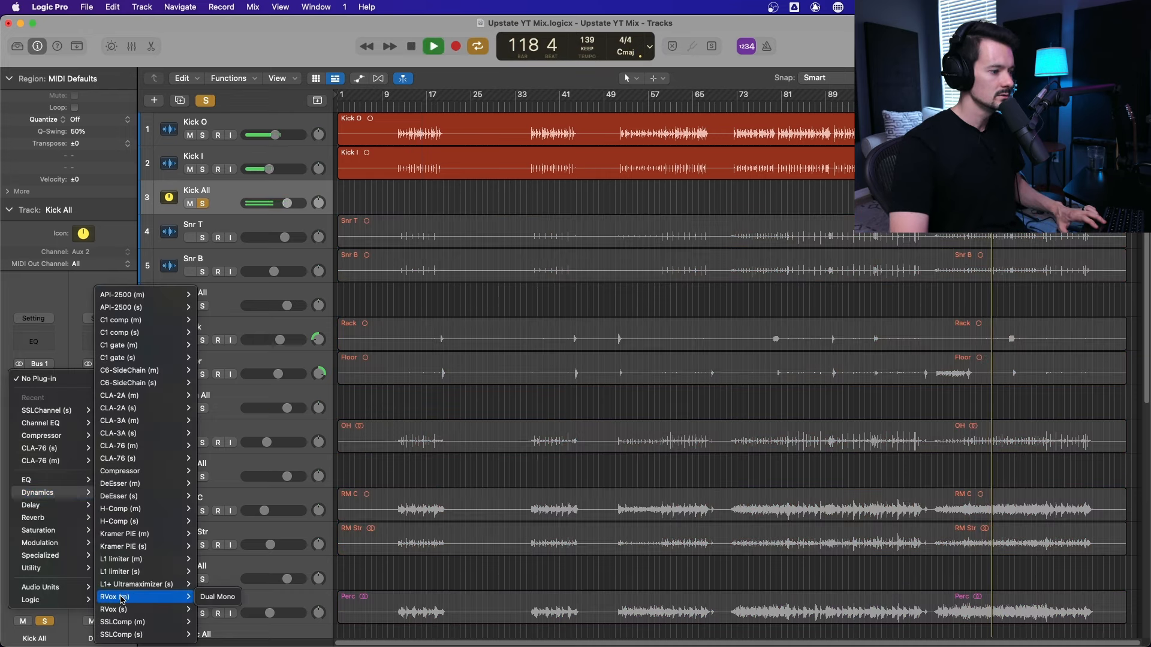
mouse_move(221, 371)
scroll(240, 384, down, 10)
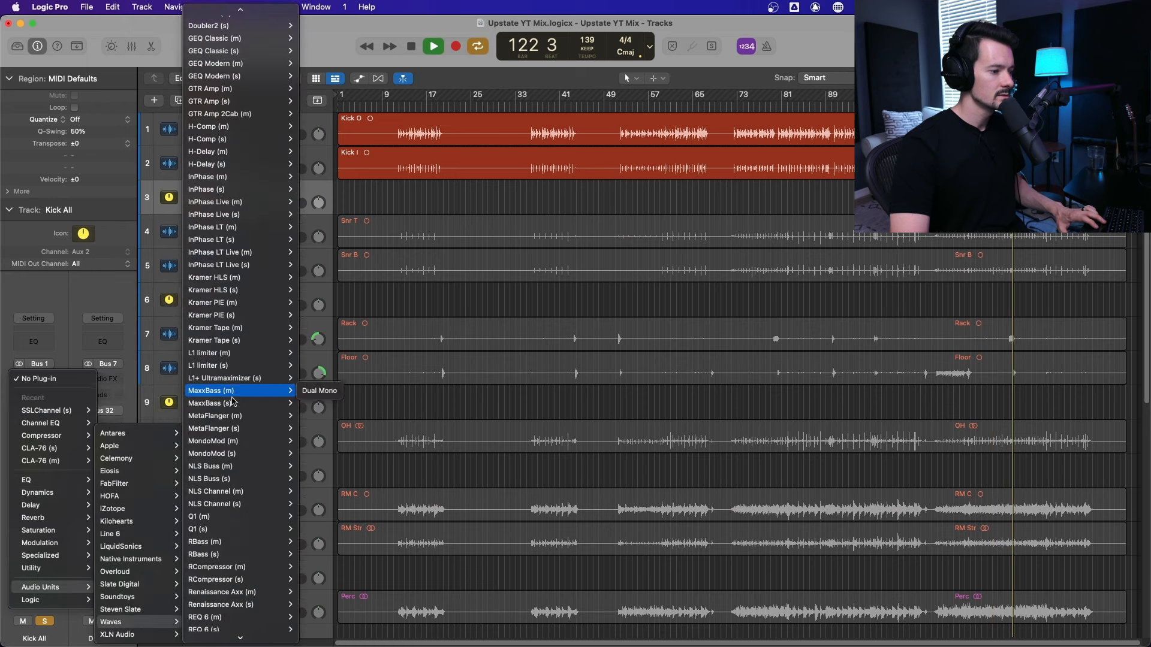
click(313, 582)
key(space)
Step: Set Kick All's RCompressor ratio to 3 and lower its threshold to about -16.1 during playback
click(492, 351)
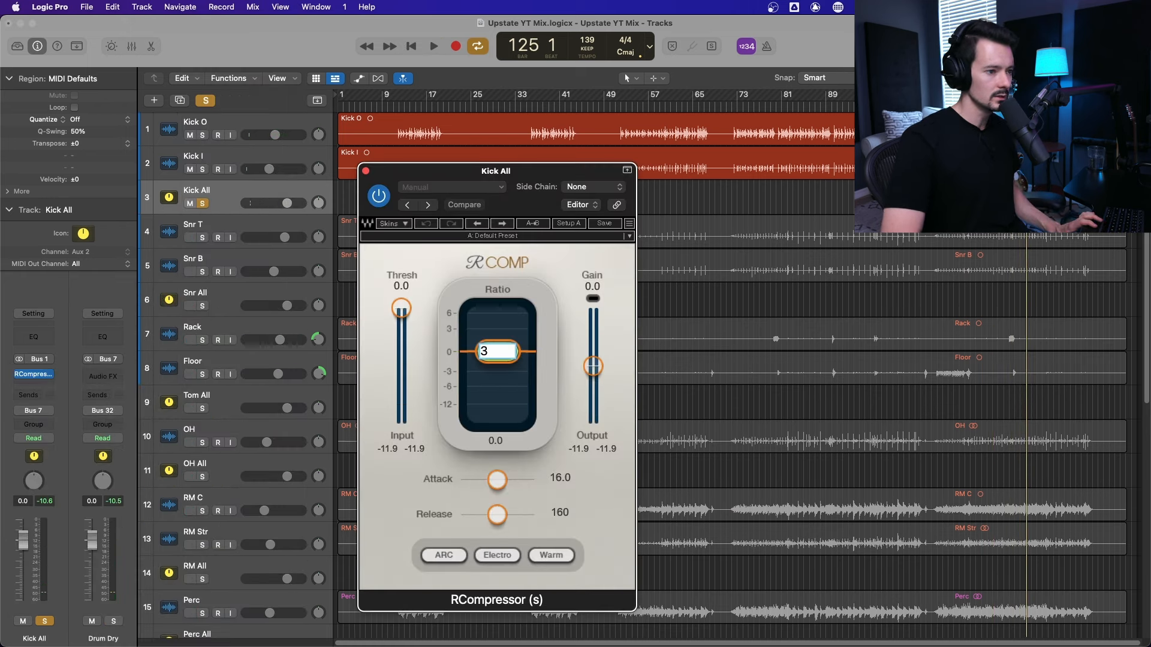
key(Return)
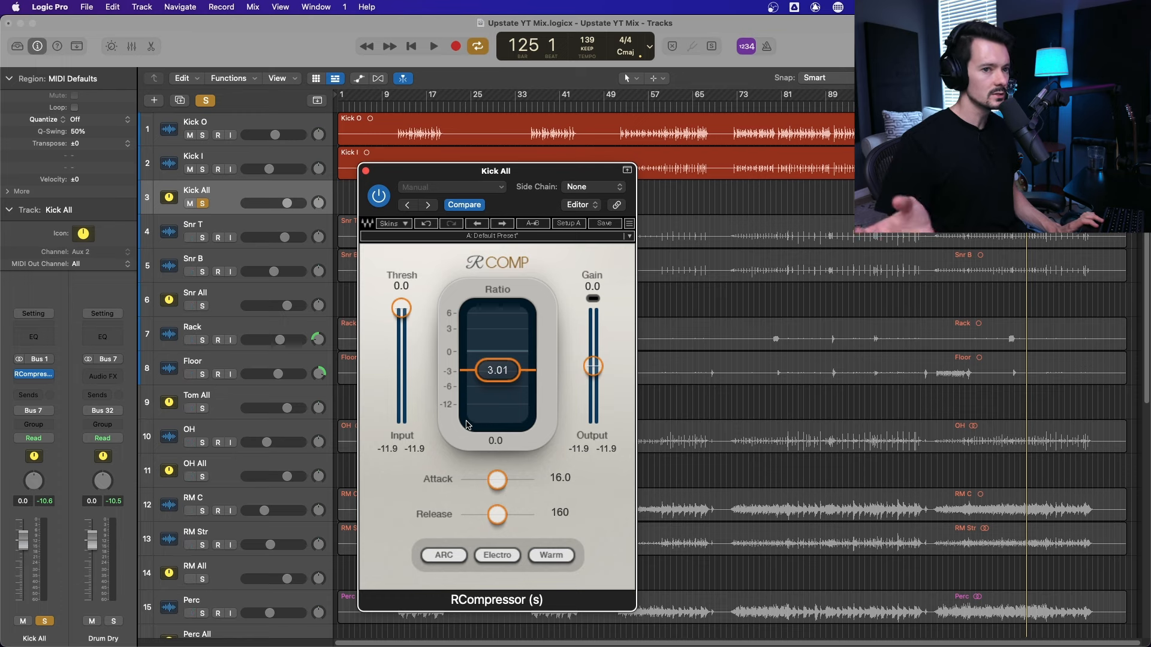
key(space)
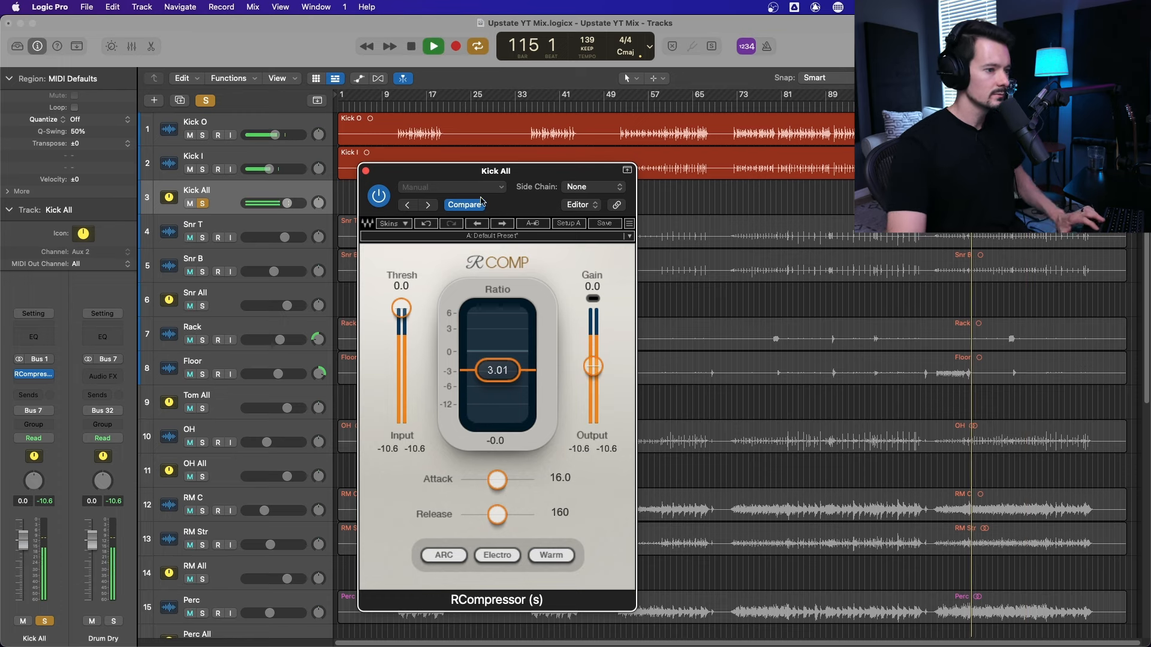
drag(401, 308, 402, 339)
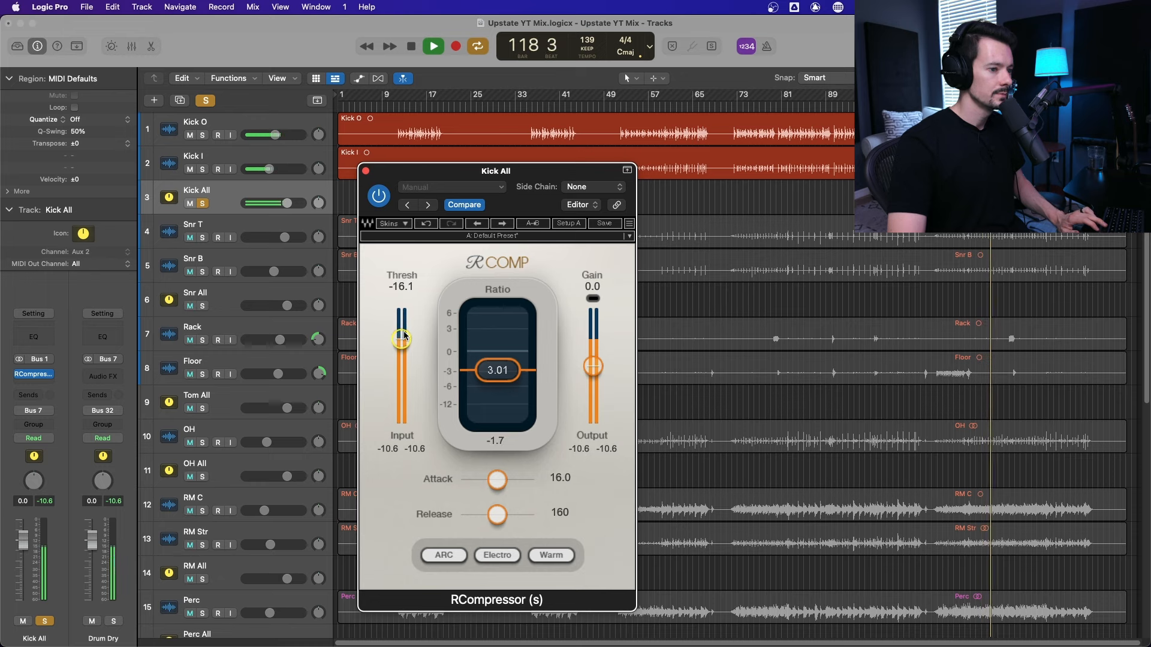
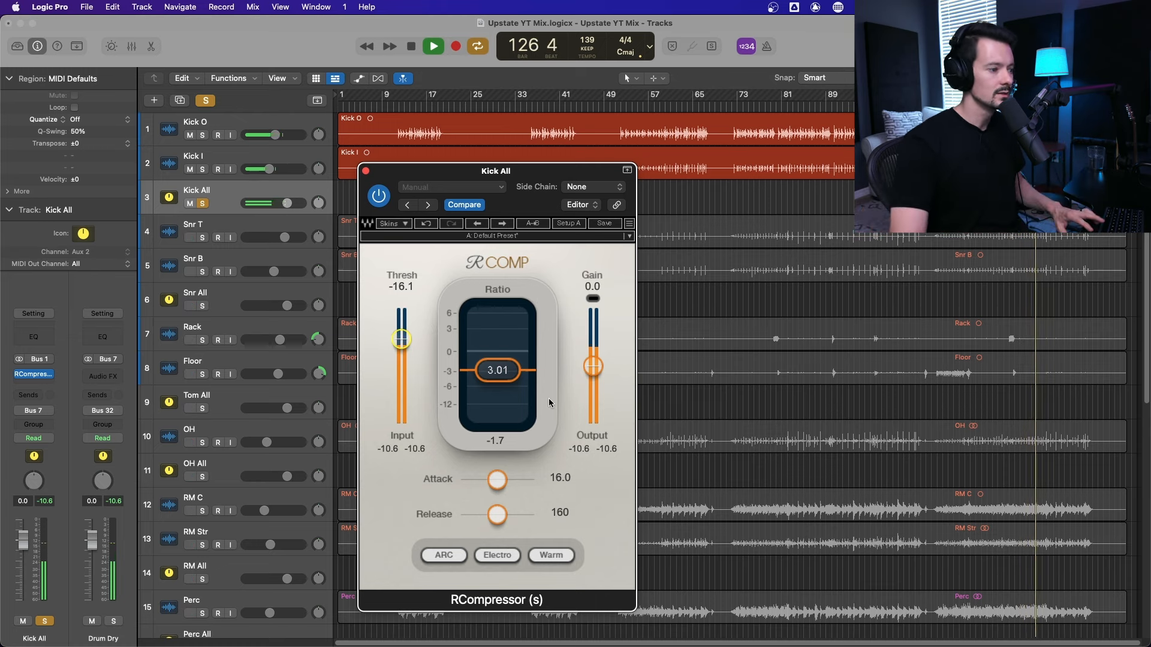
Step: Compare Kick All with its RCompressor bypassed and enabled during playback, and close the plug-in window
click(383, 199)
click(384, 198)
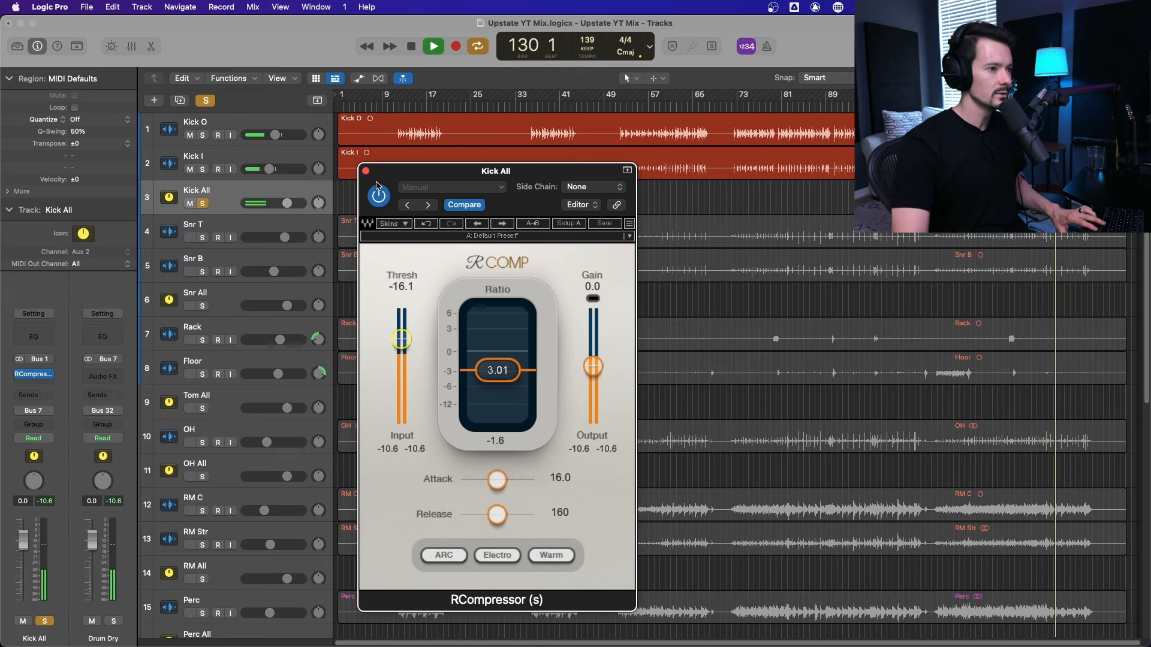
click(366, 172)
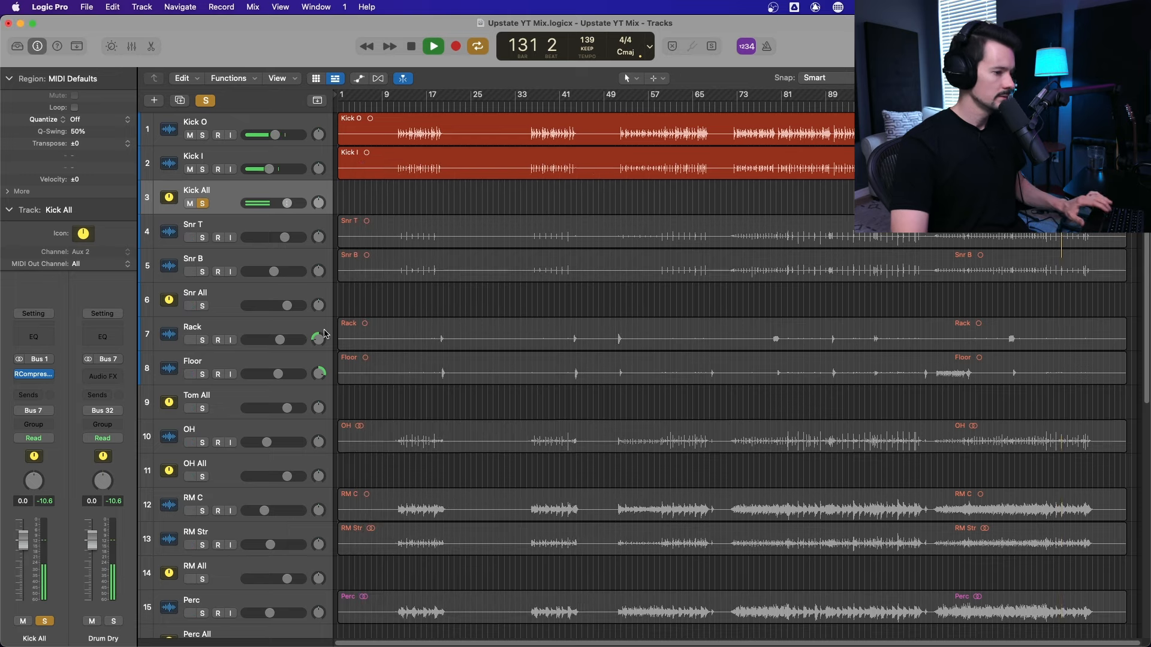
Step: Show the mixer, copy Kick All's RCompressor to Snr All, and solo Snr All instead of Kick All
key(x)
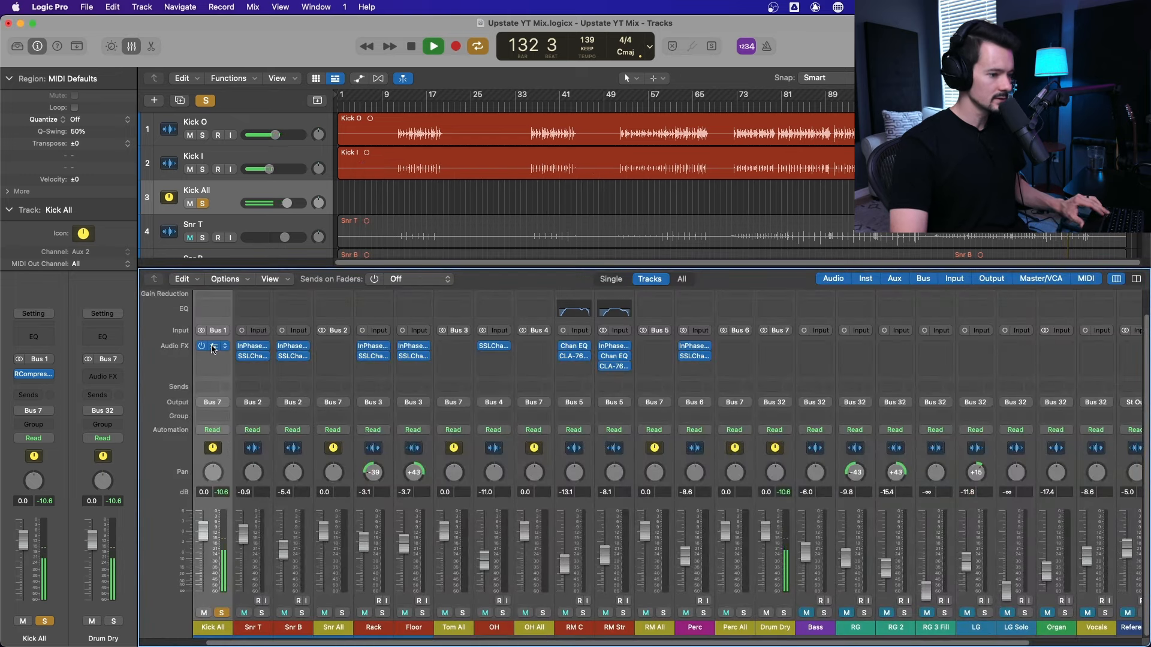
drag(213, 349, 331, 351)
click(341, 613)
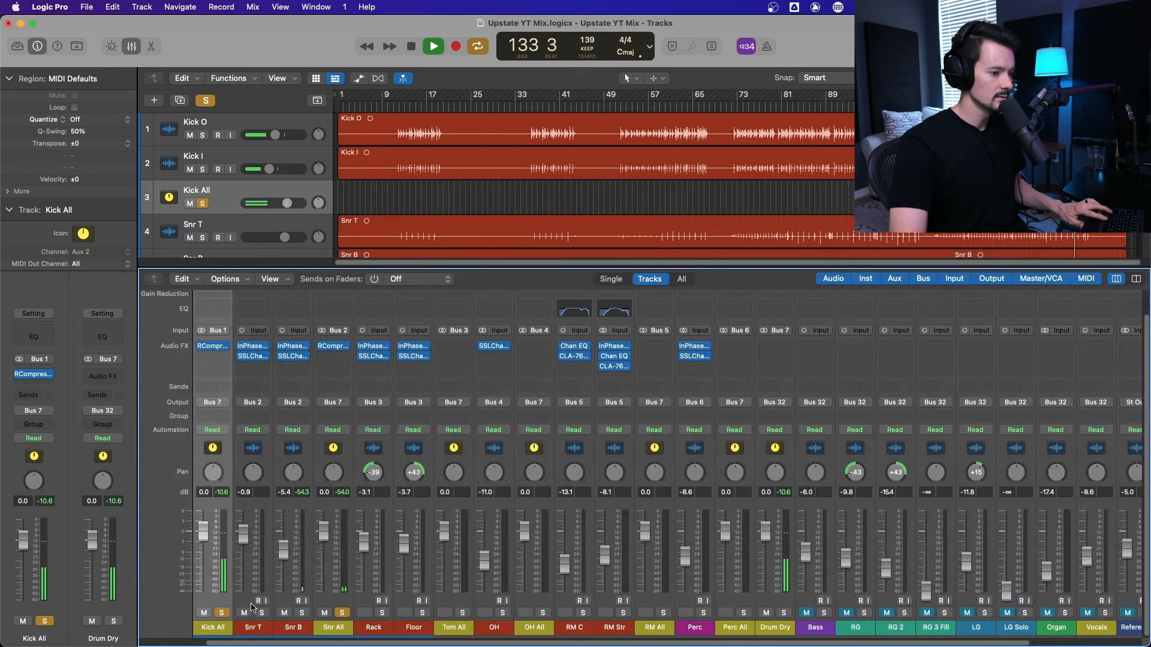
click(221, 613)
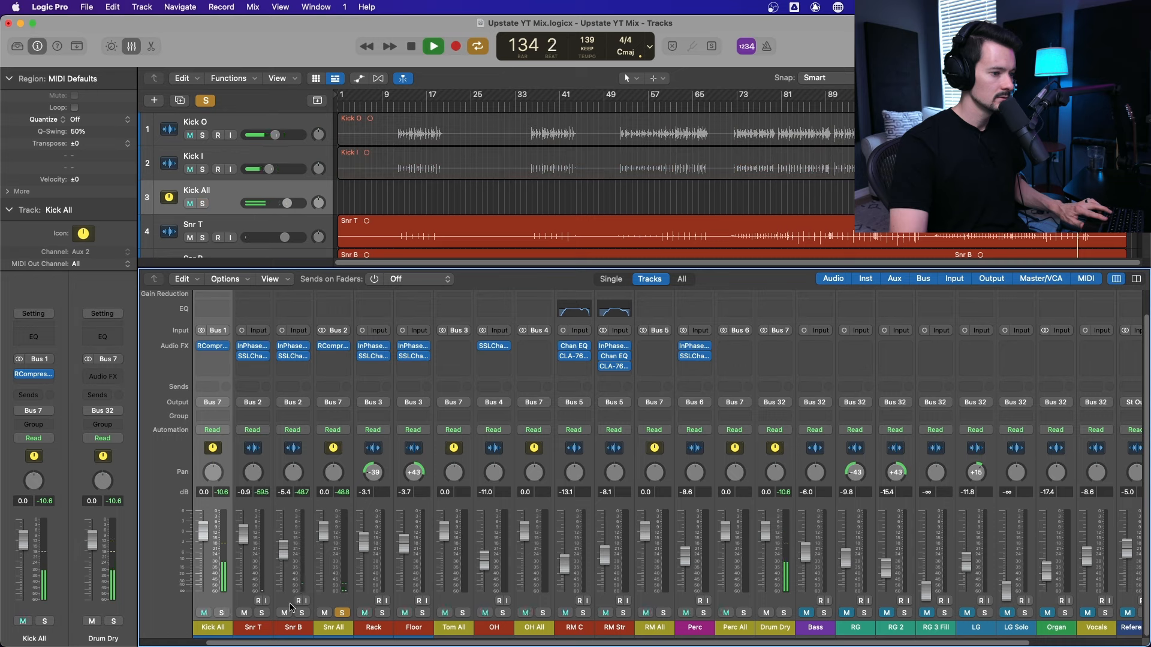
Step: Compare Snr All with its RCompressor bypassed and enabled during playback, and fine-tune the threshold
click(333, 346)
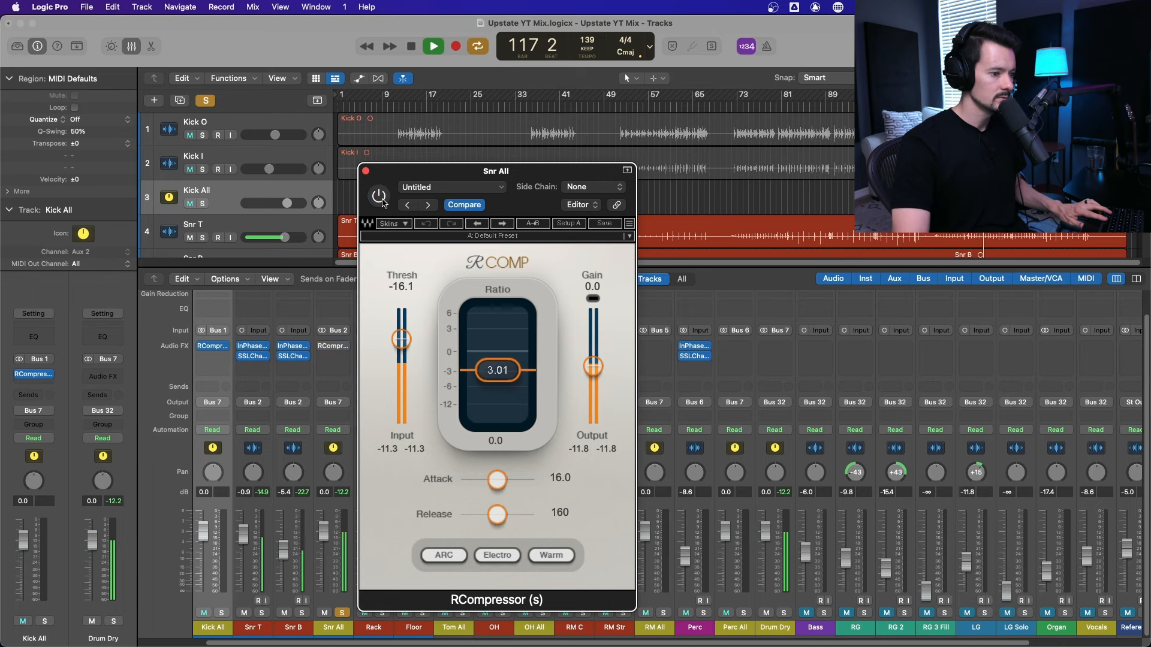
click(381, 200)
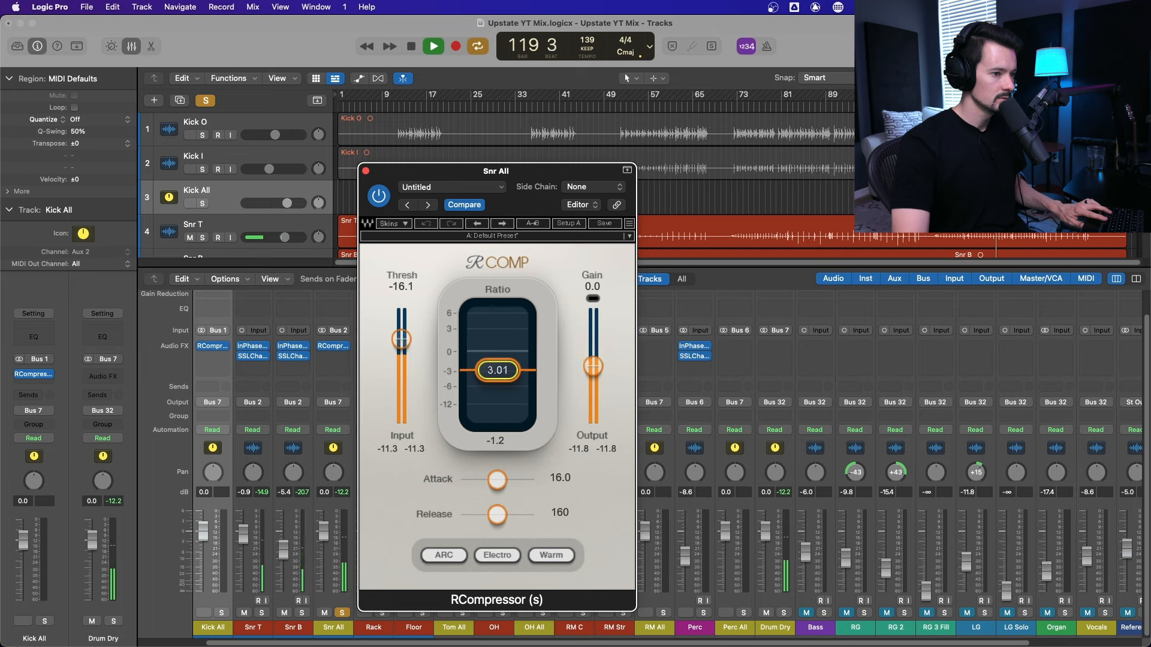
drag(401, 339, 401, 340)
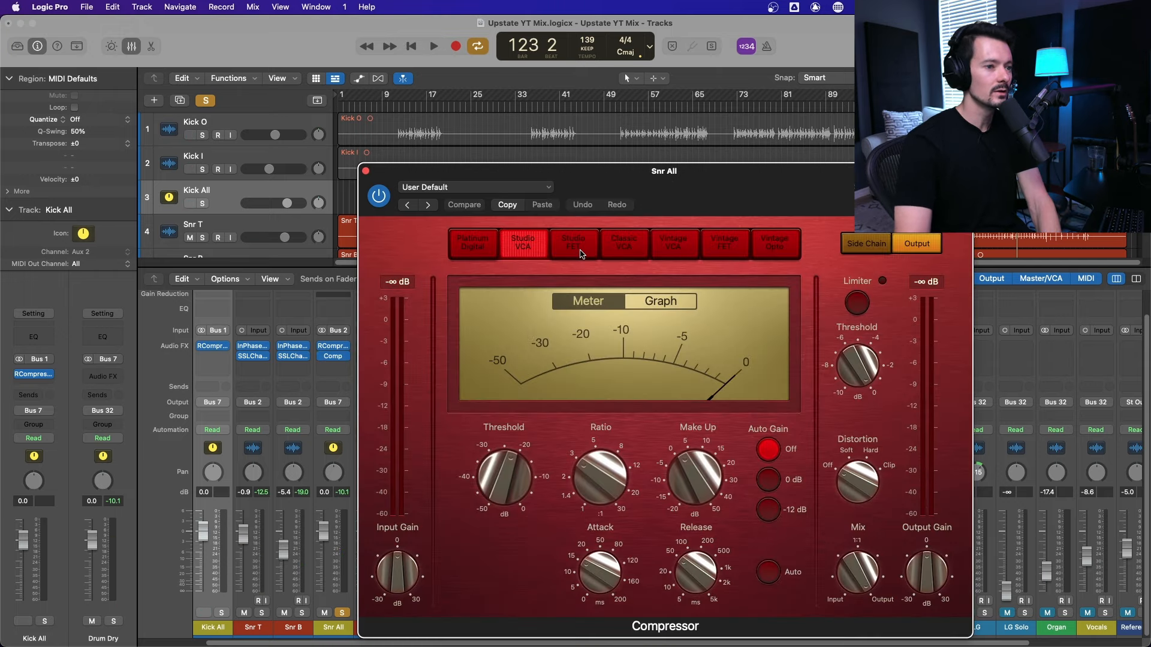
Step: Close the stock Compressor window on Snr All and play back the unsoloed drum mix
drag(752, 181, 616, 65)
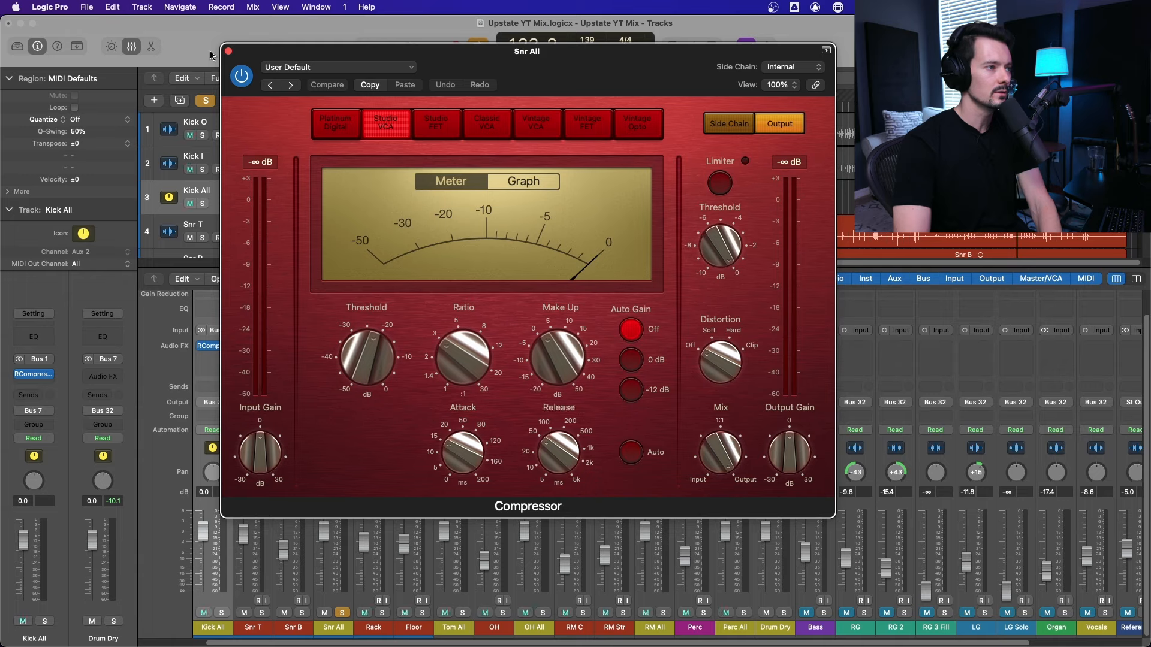
click(228, 52)
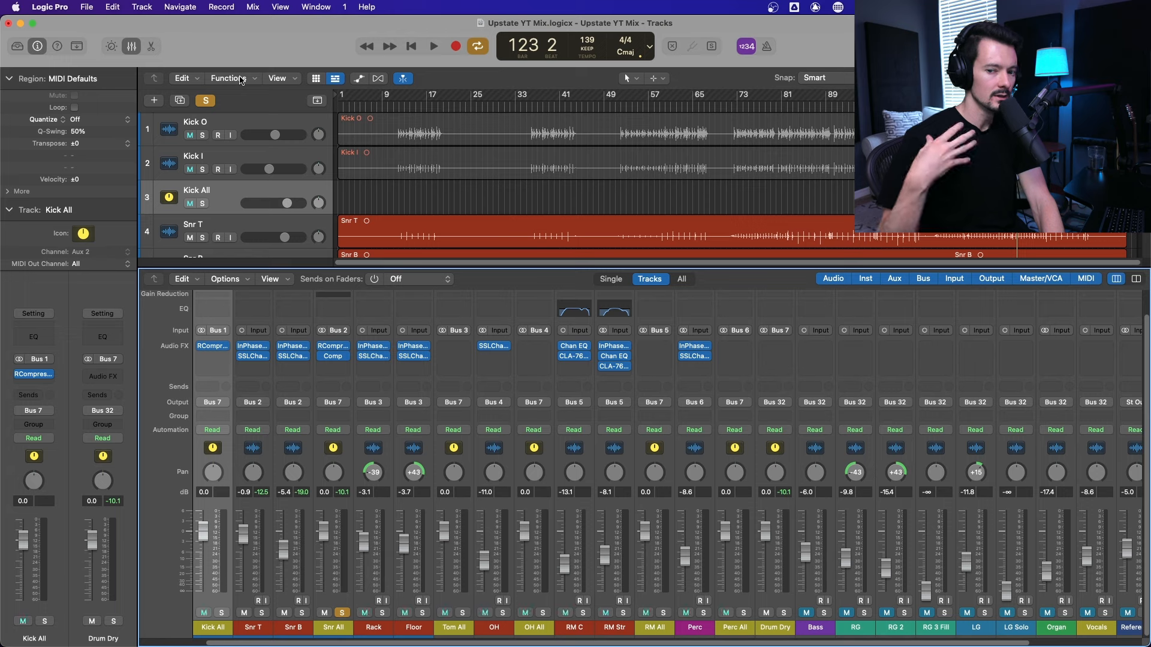
key(space)
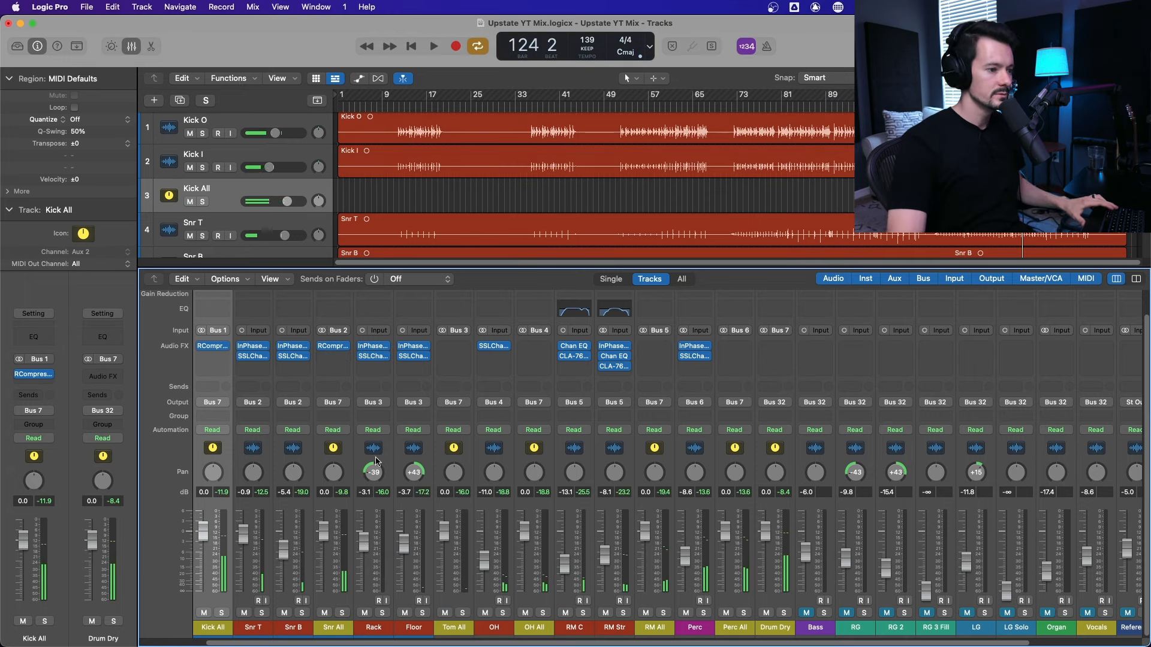
key(space)
Step: Raise the Rack and Floor faders together to -1.8 and -2.0 dB, close Tom All's RCompressor window and stop playback
click(373, 450)
shift+click(414, 449)
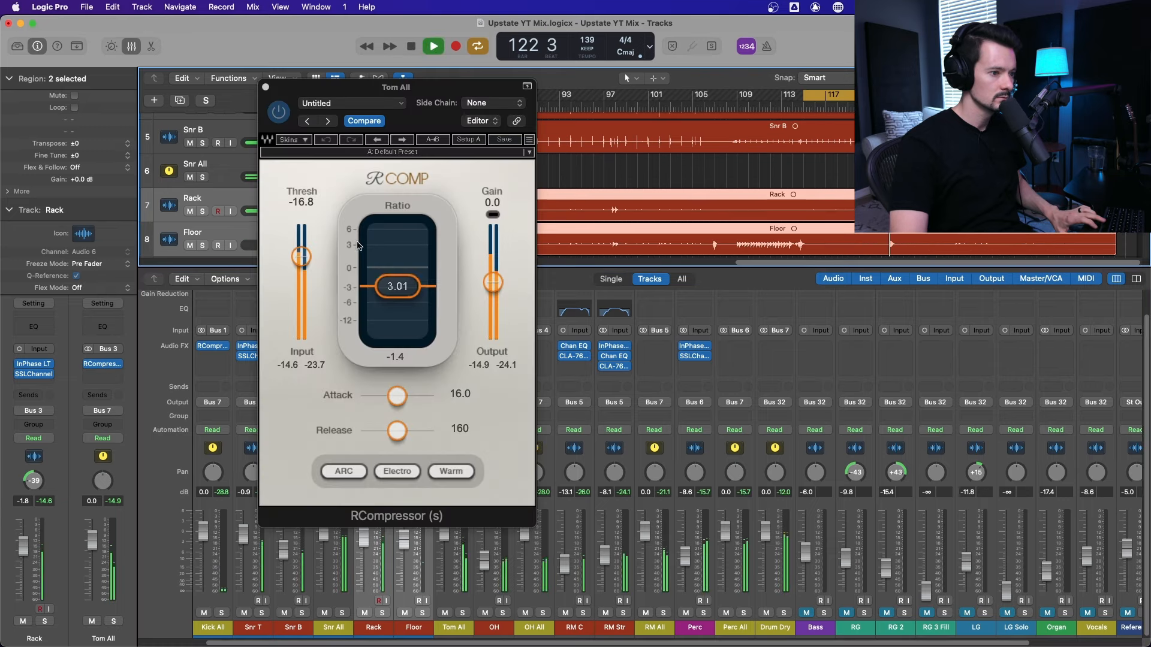
click(266, 87)
key(space)
Step: Select the Floor channel and replay the tom hits from about bar 121 to check their level
click(411, 492)
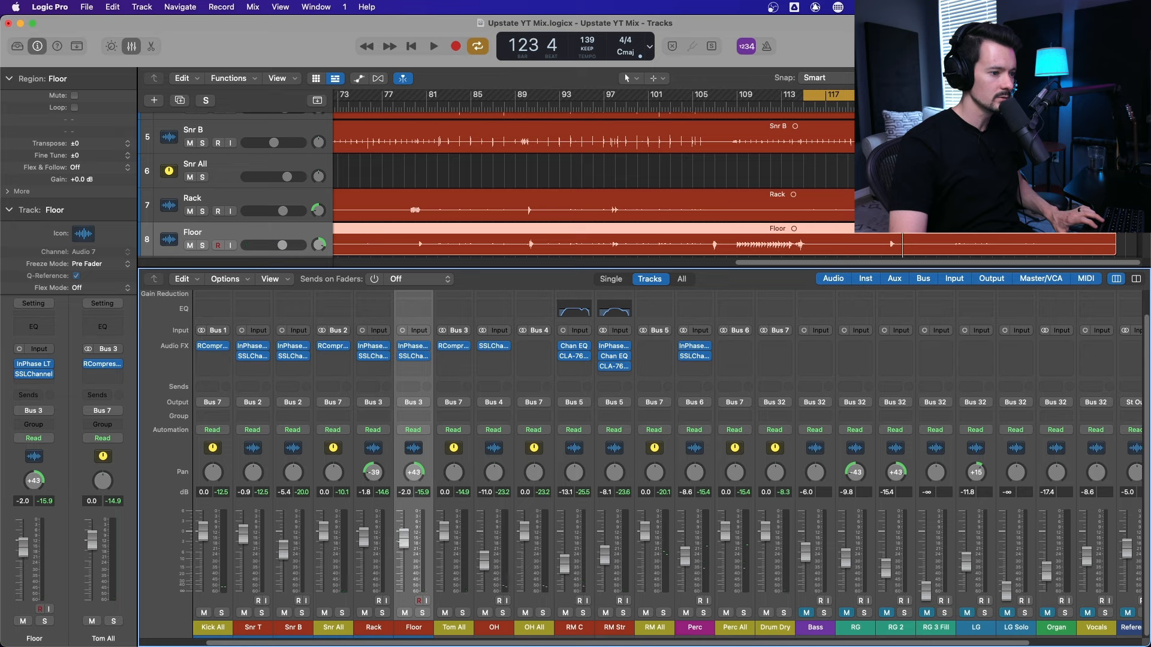
key(space)
click(876, 107)
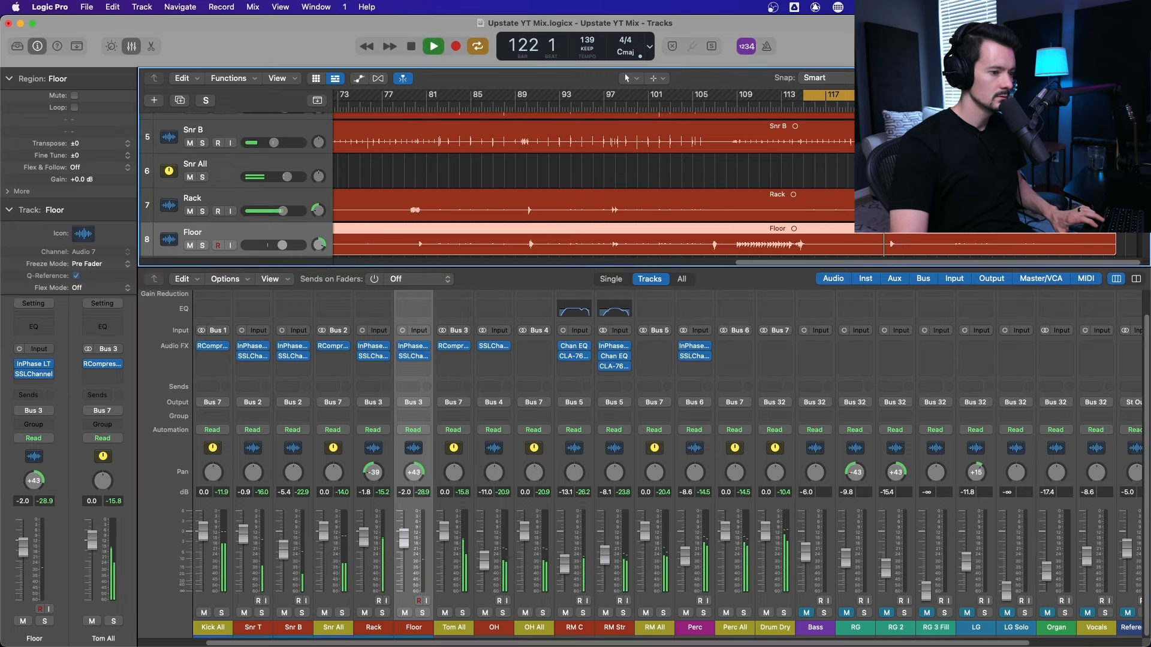
click(547, 424)
key(space)
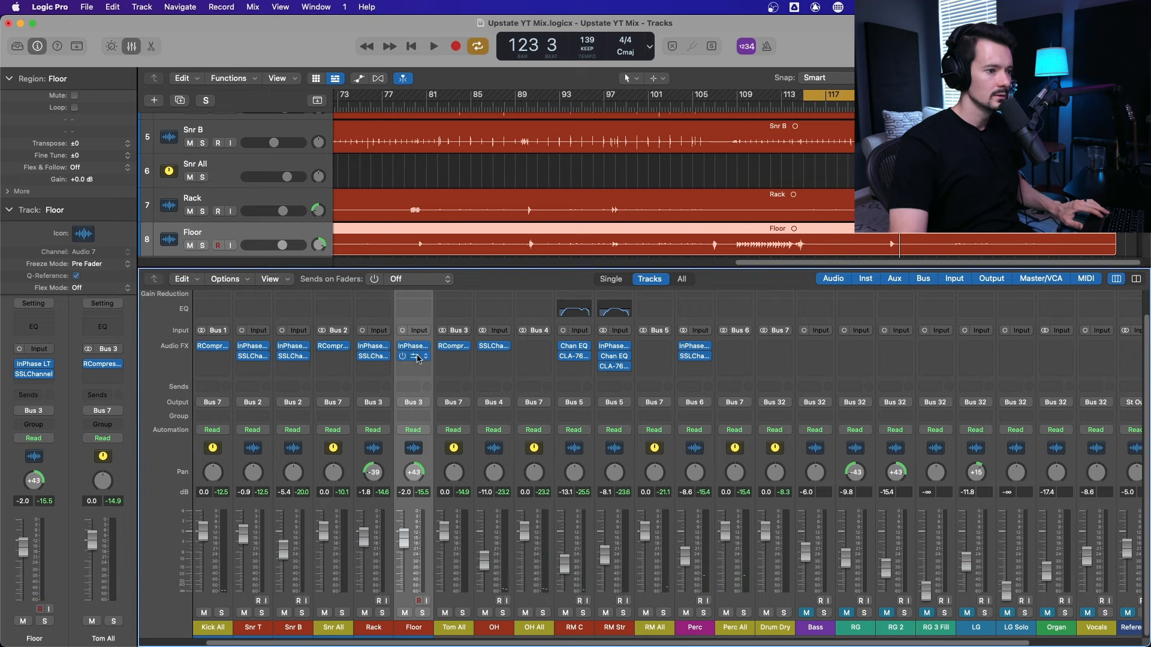
Step: Copy the RCompressor to OH All, lower its threshold to -28.7 during playback, and adjust its attack with OH All soloed
drag(527, 347, 530, 348)
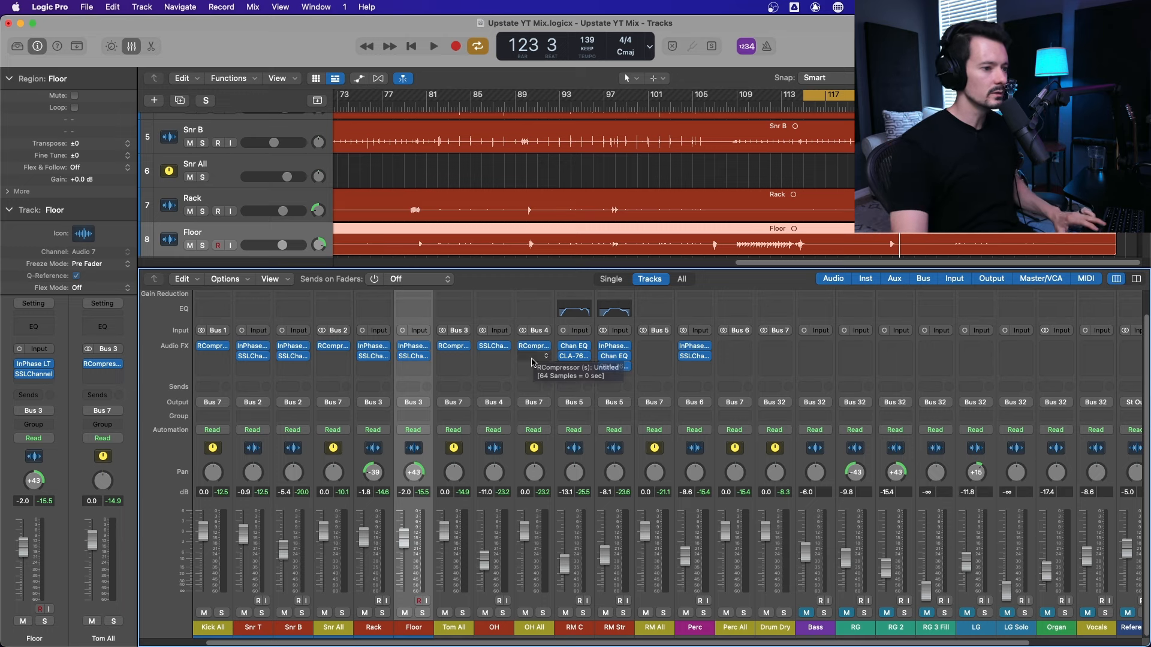
click(533, 347)
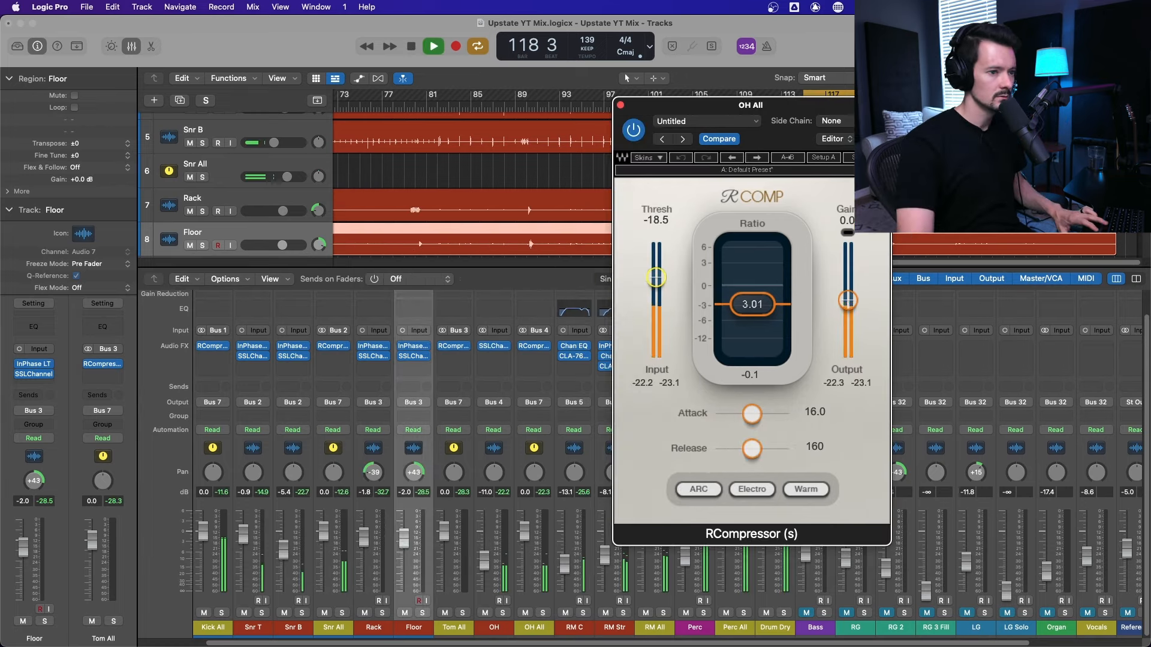
drag(655, 277, 655, 298)
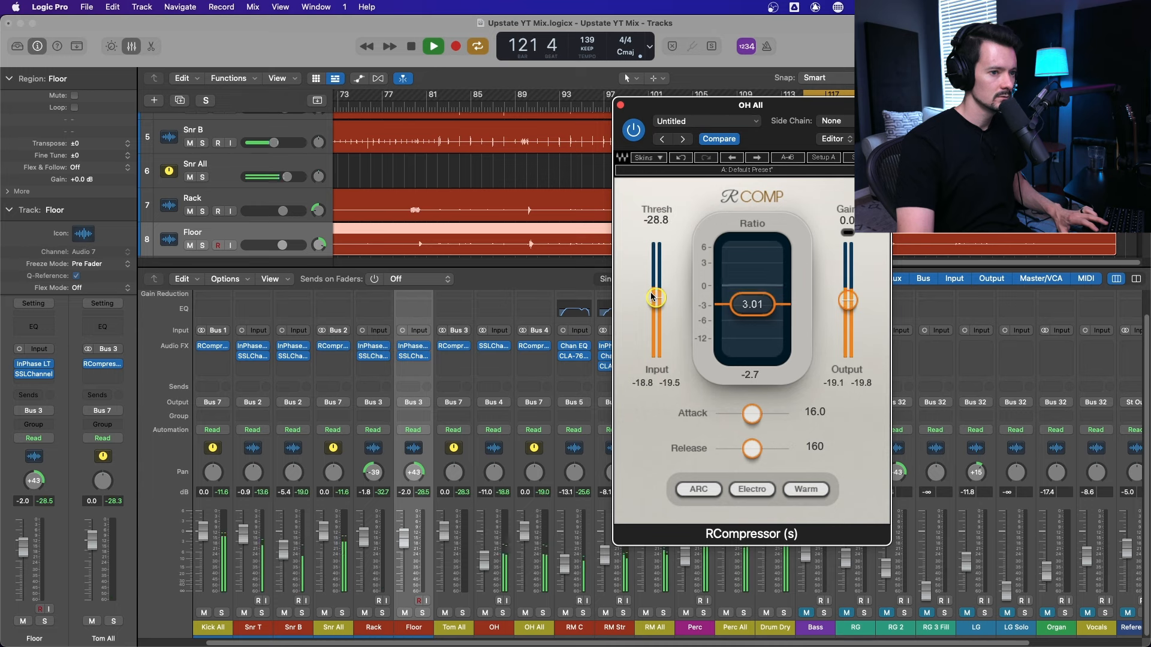
drag(656, 297, 656, 296)
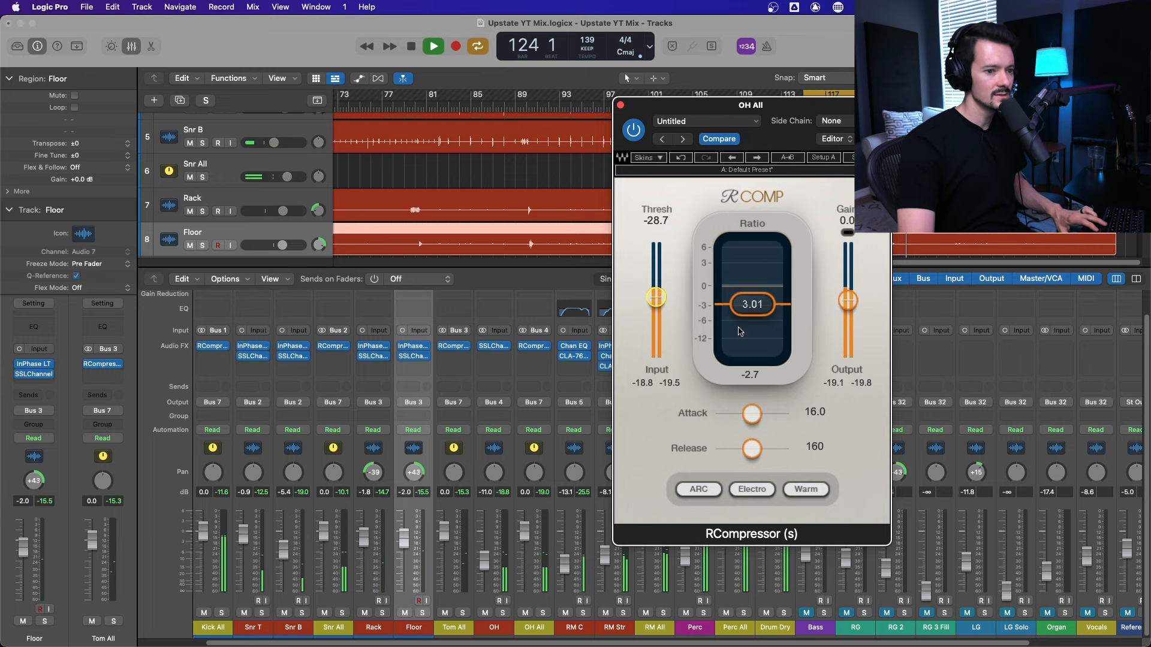
click(543, 613)
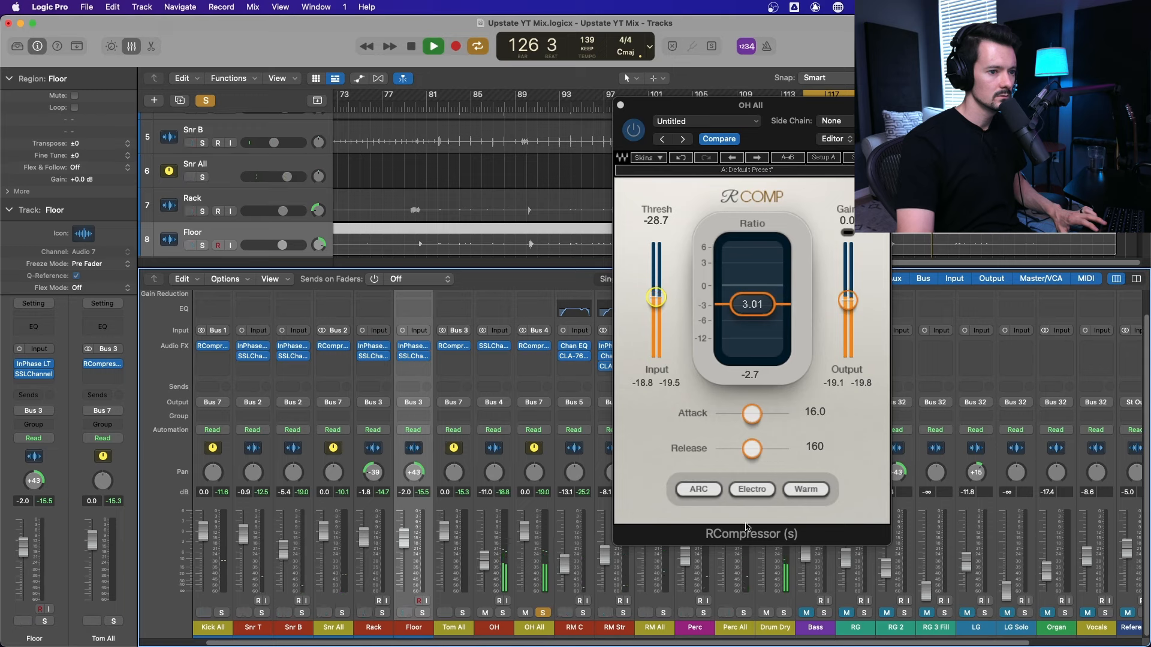
drag(758, 423, 755, 424)
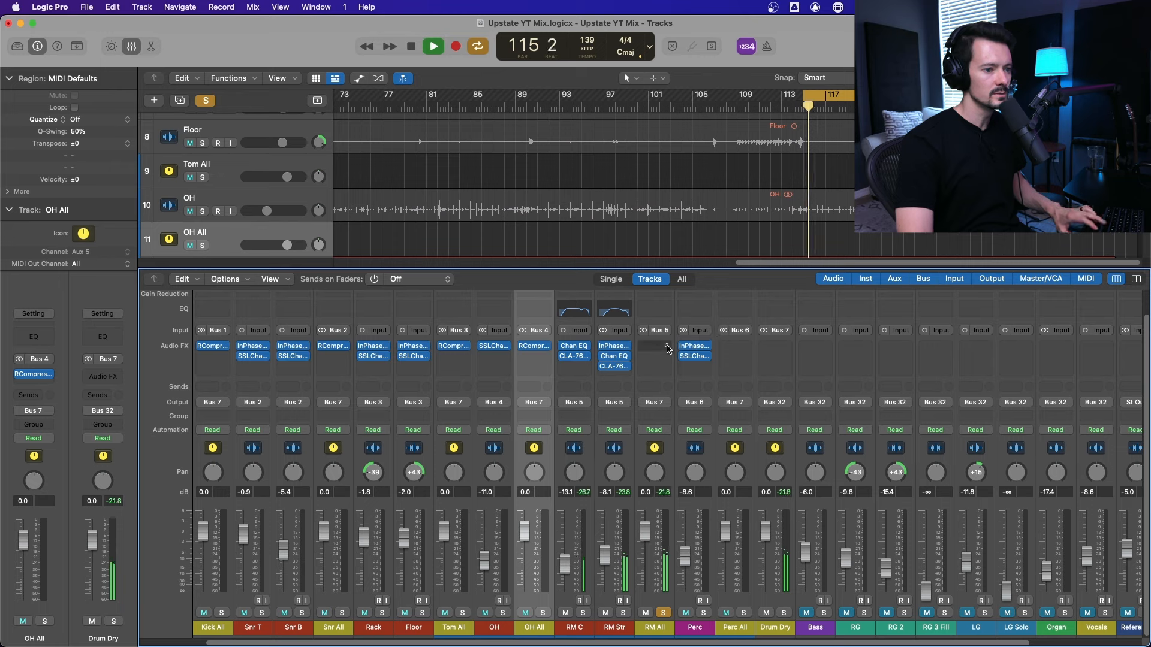
Step: Insert RCompressor (s) on RM All with a ratio of 3.01 and a threshold of about -19.8, and unsolo RM All
click(669, 349)
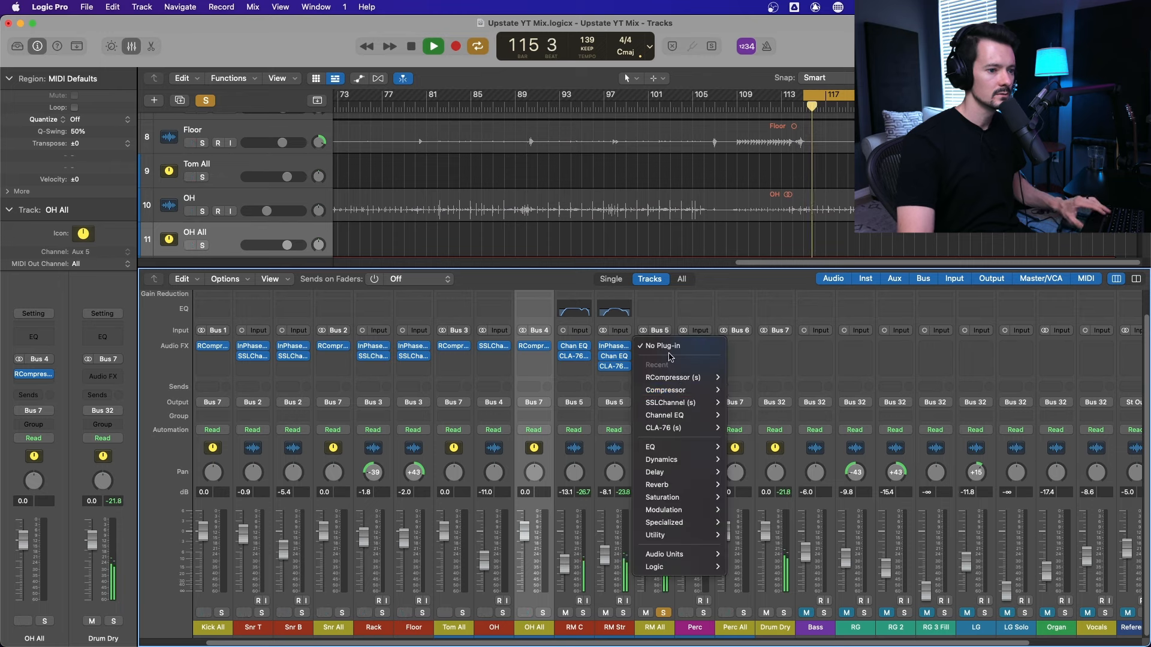
click(740, 379)
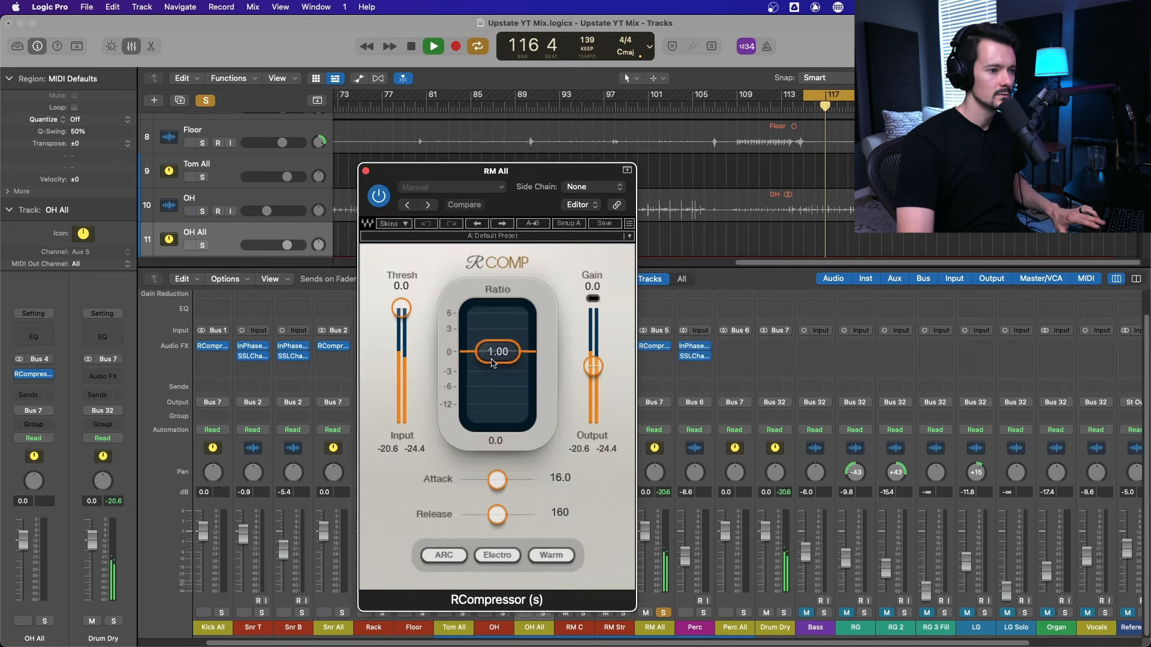
drag(492, 357, 492, 375)
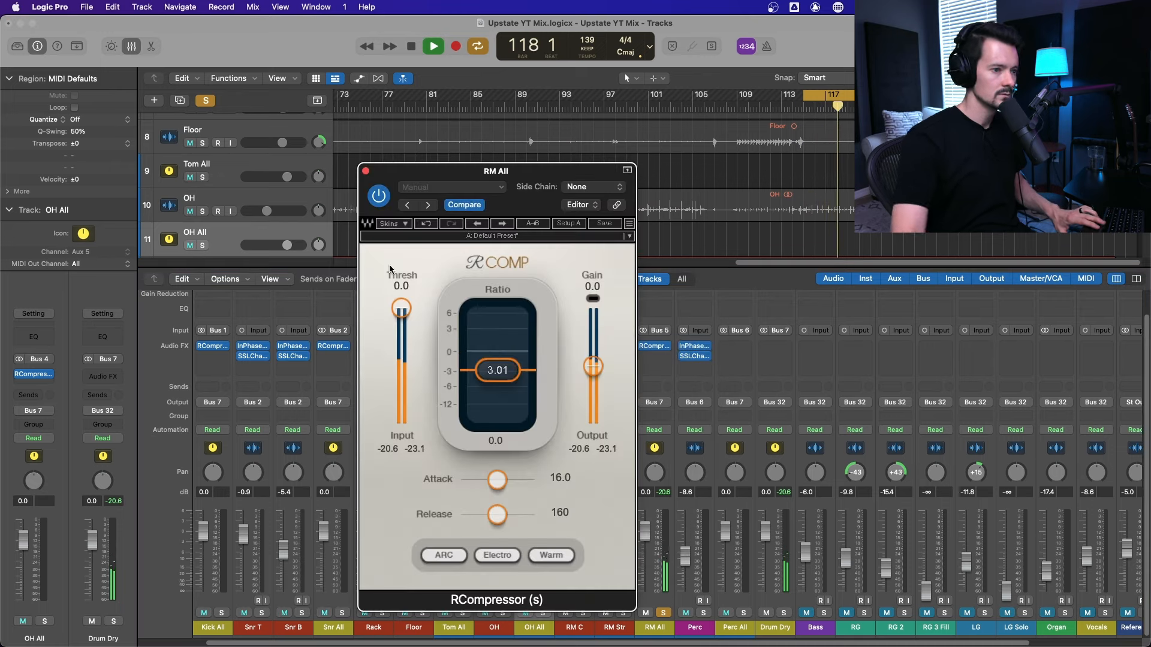
drag(401, 308, 401, 350)
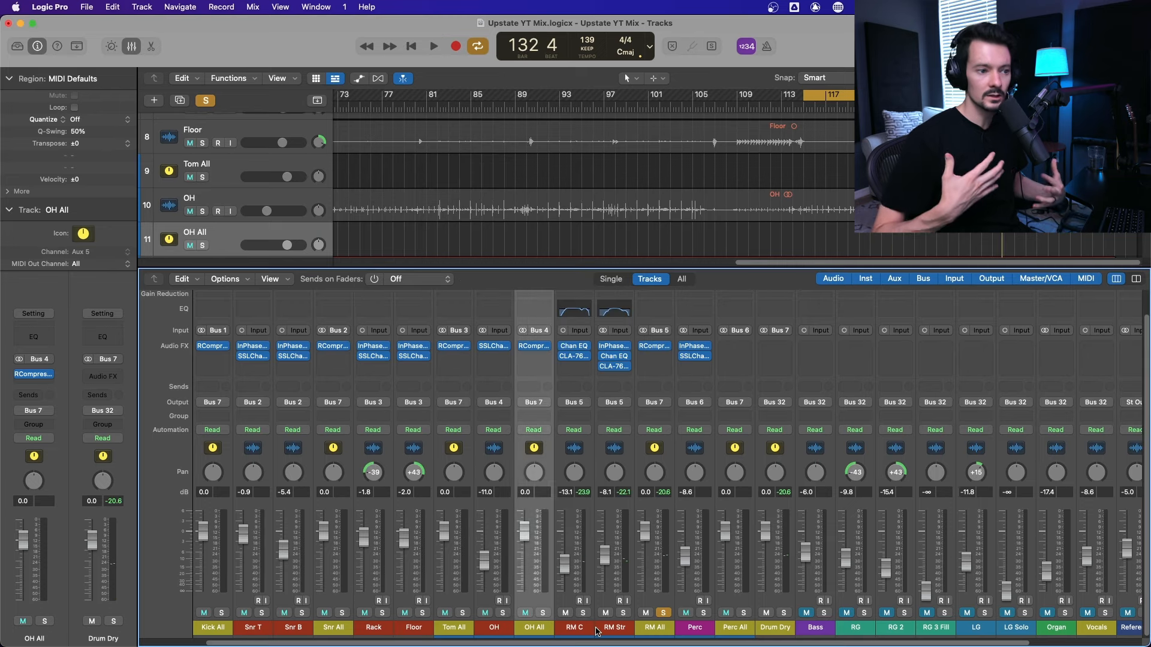
click(663, 613)
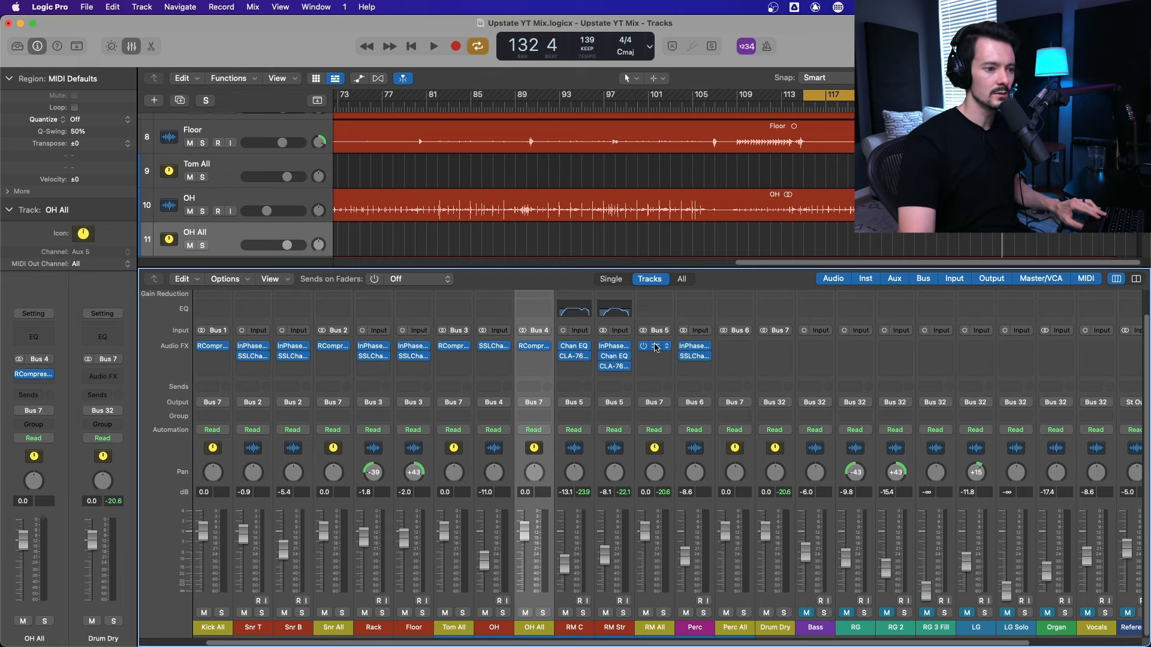
Step: Copy RM All's RCompressor to Perc All, raise its threshold to about -16.6, and lengthen its attack during playback
drag(738, 350, 736, 348)
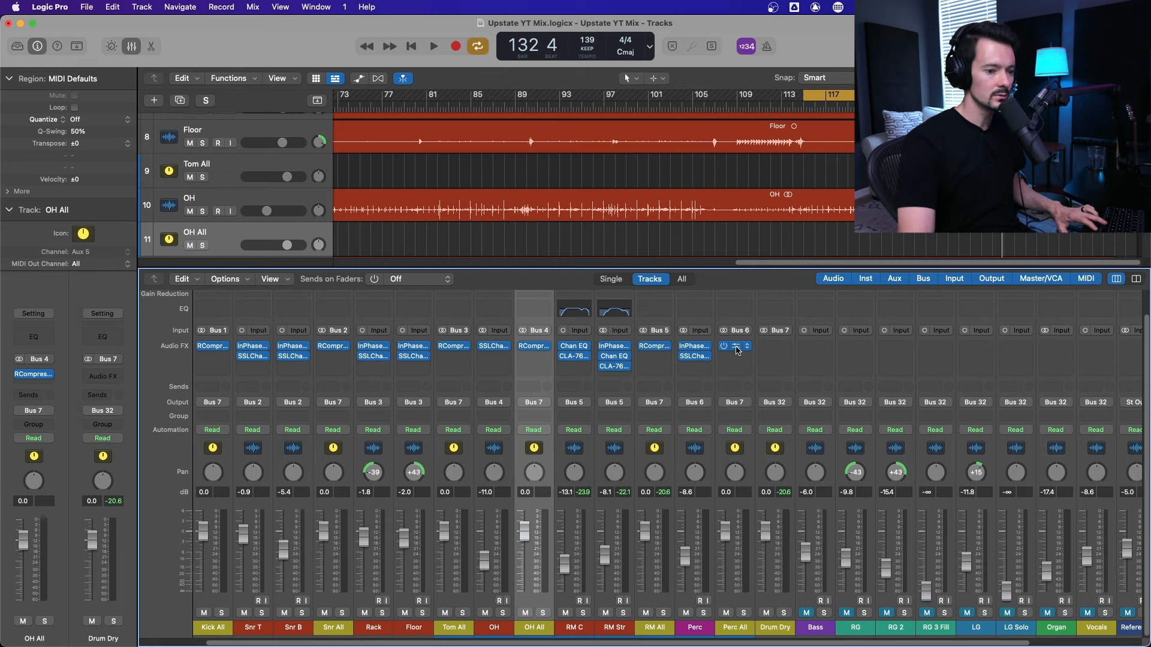
click(735, 346)
key(space)
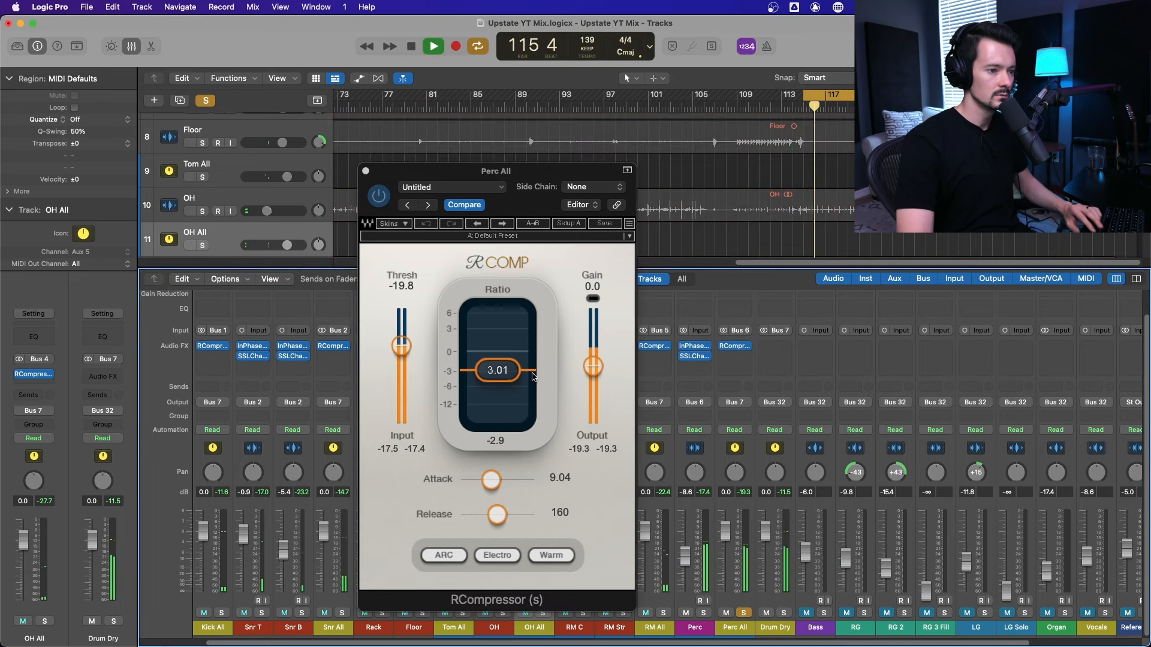
drag(401, 346, 401, 338)
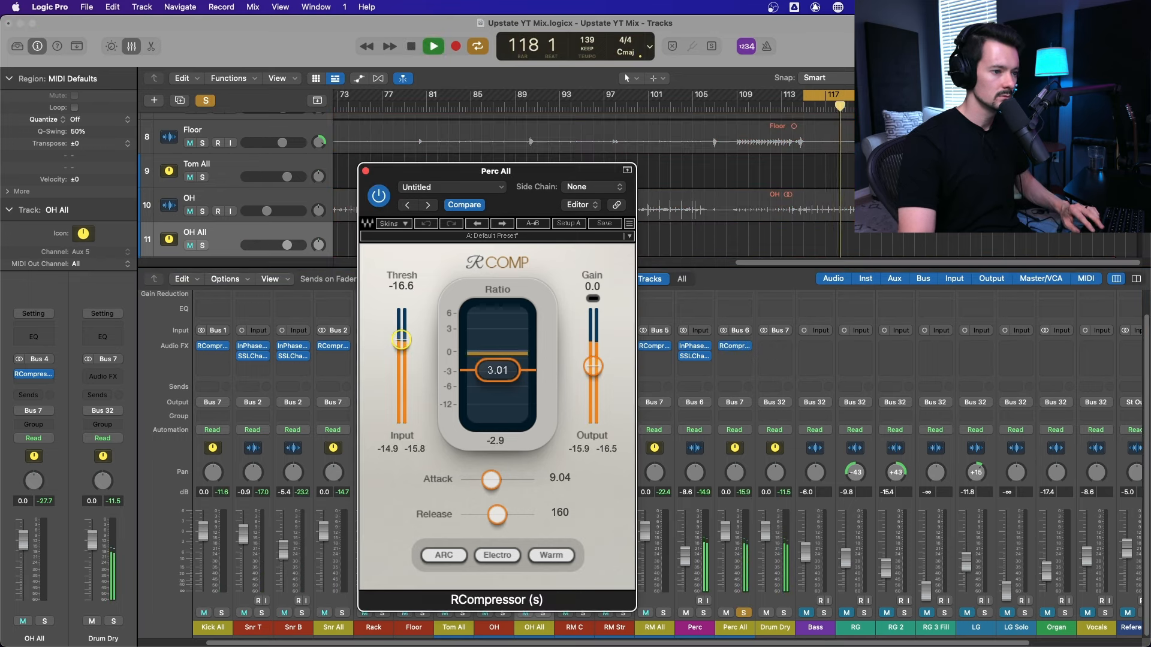
drag(491, 479, 507, 480)
drag(505, 479, 546, 474)
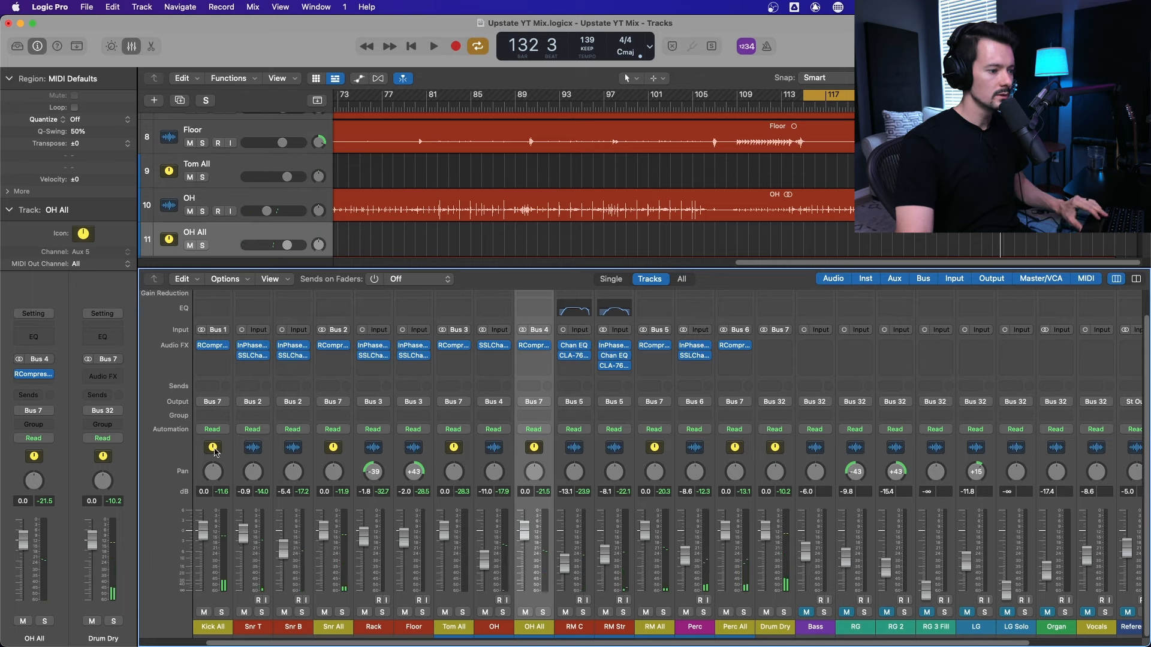
Step: Select the Kick, Snr, Tom, OH, RM and Perc All channels together, play the drum mix briefly, and reselect only Perc All
click(215, 450)
super+click(334, 449)
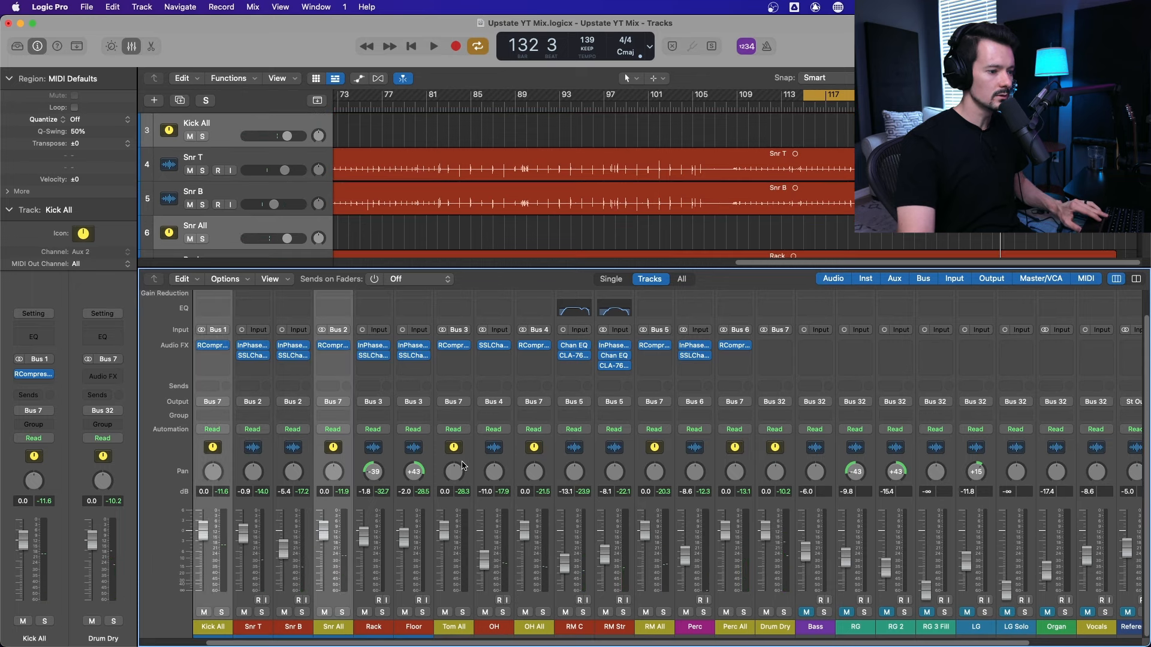
super+click(457, 450)
super+click(539, 452)
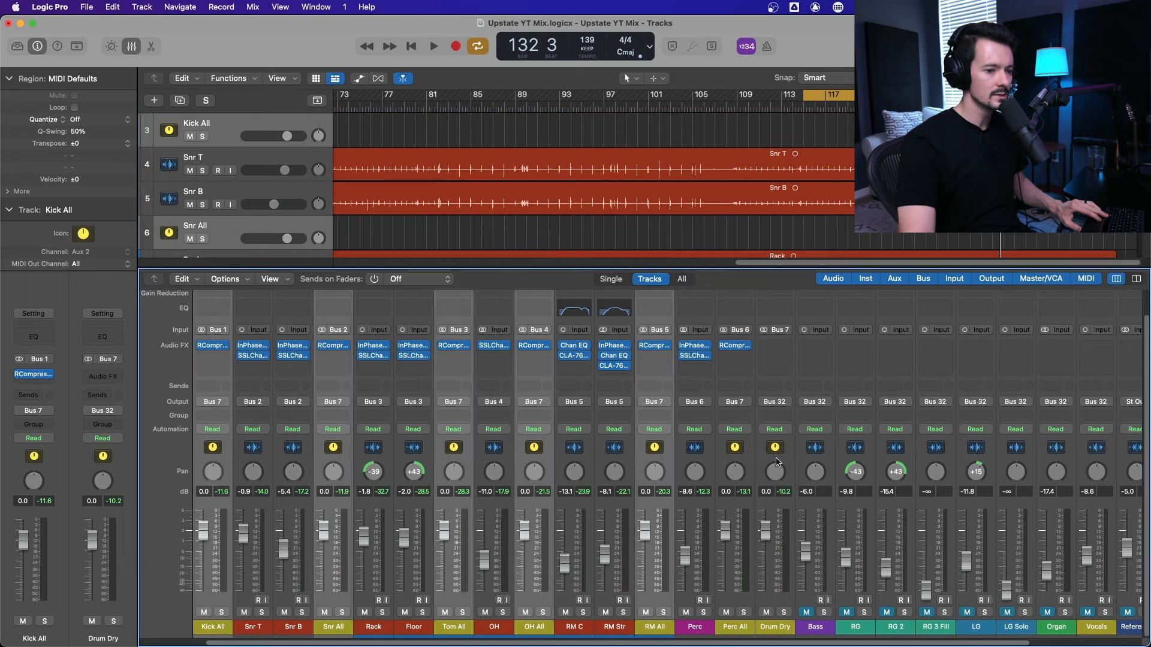
super+click(646, 448)
super+click(738, 450)
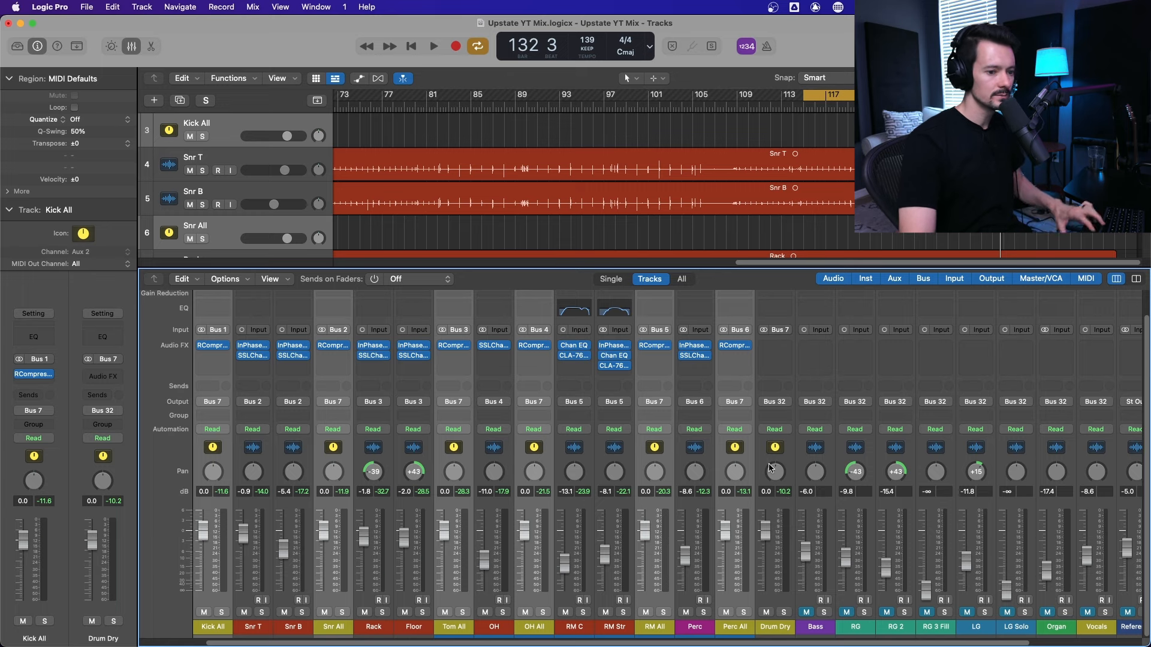
key(space)
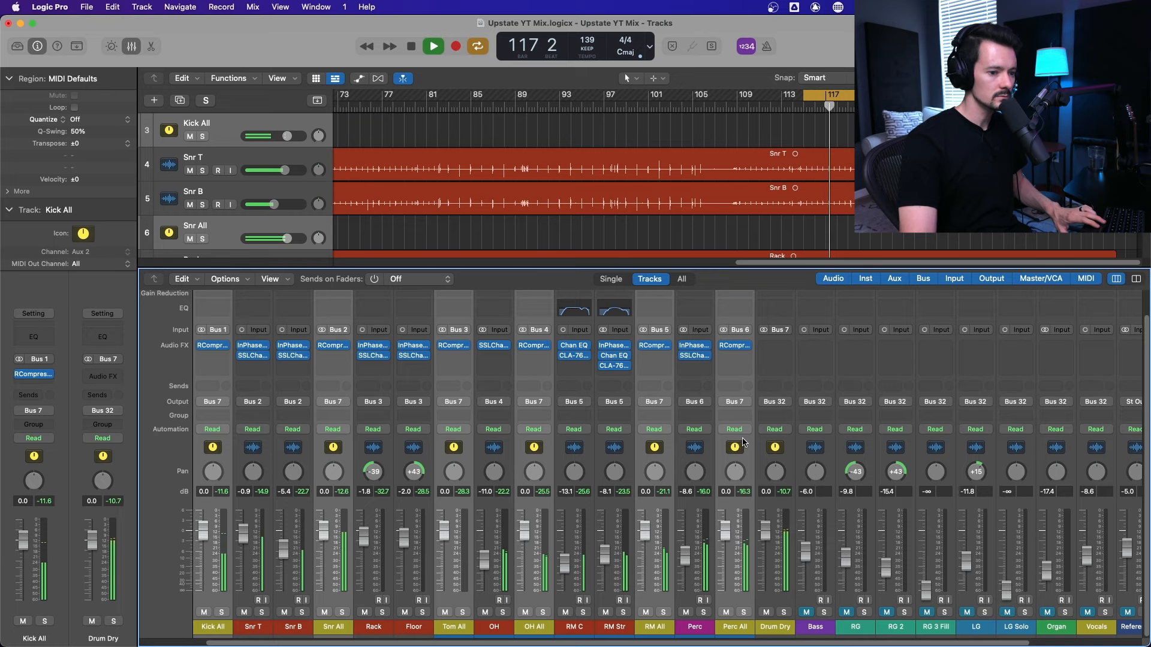
click(741, 481)
key(space)
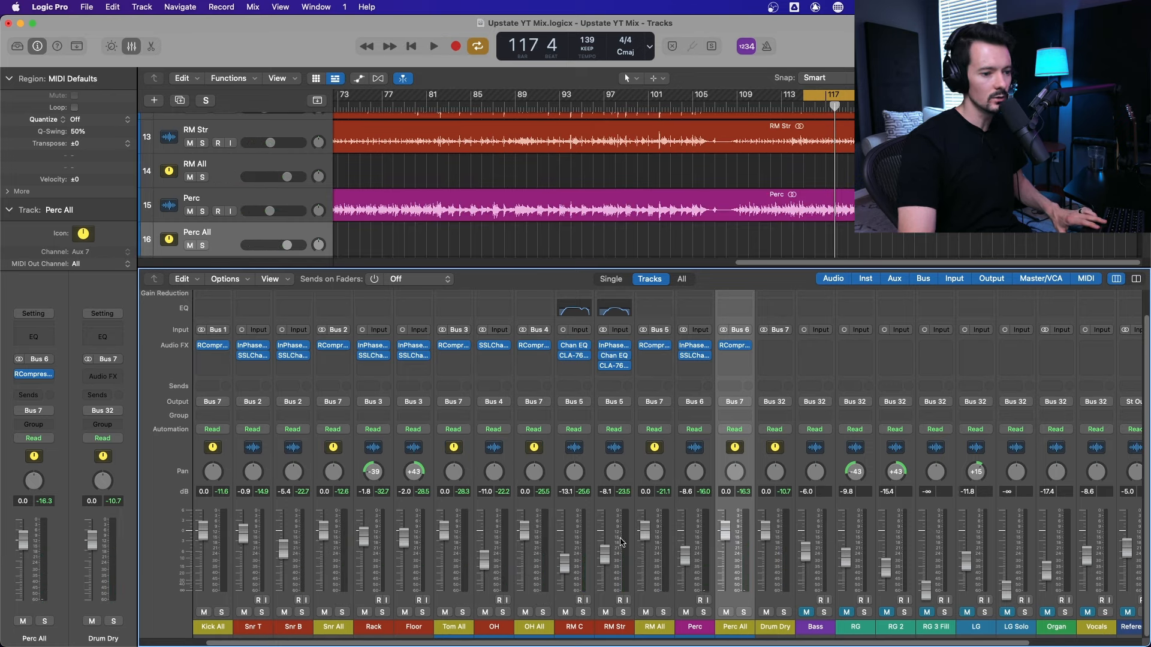
Step: Play back the looped section to audition the drum mix
key(space)
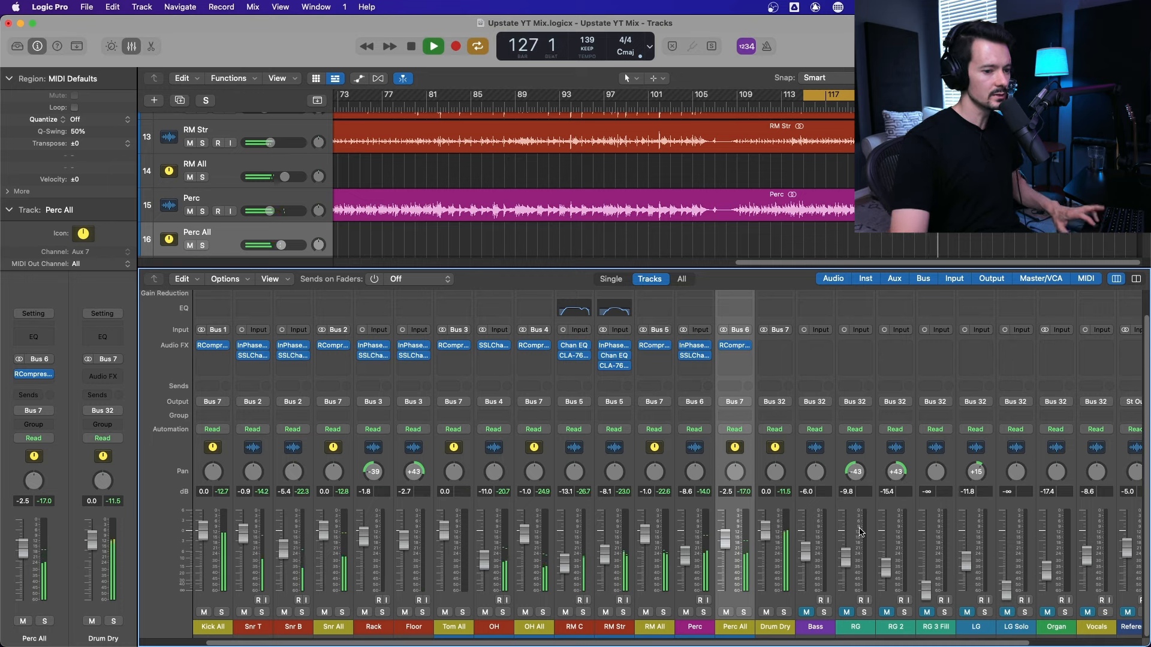
key(space)
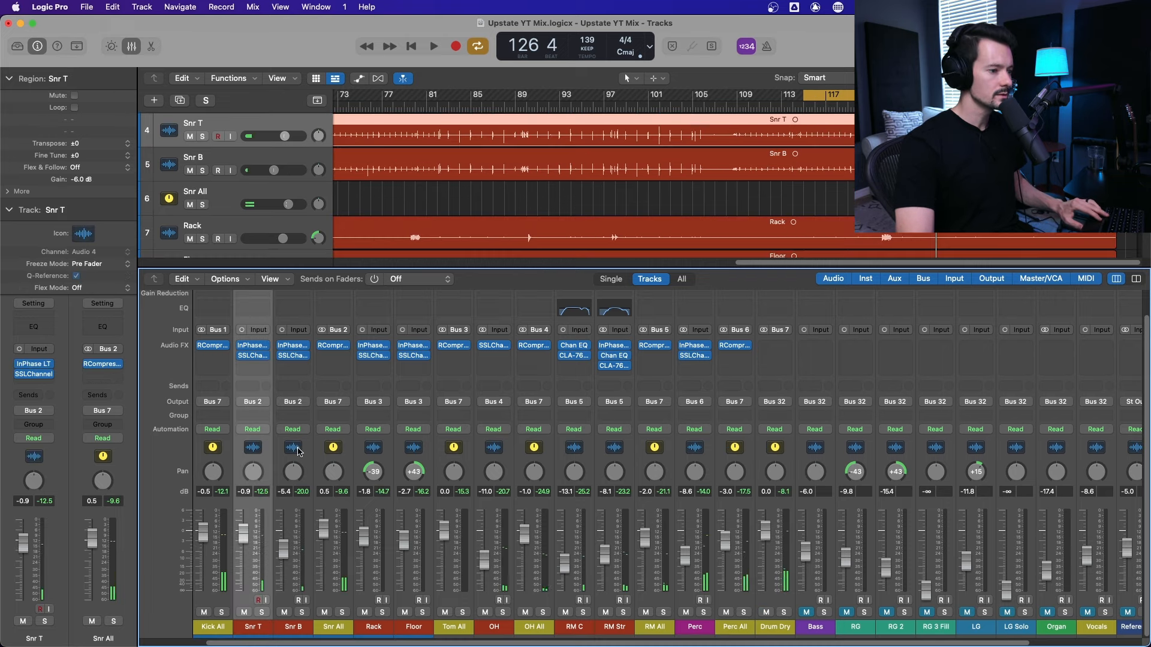
Step: Add a Bus 8 send to the Snr T, Snr B, Rack and Floor channels and set the sends to their default level
shift+click(294, 451)
shift+click(390, 454)
shift+click(419, 451)
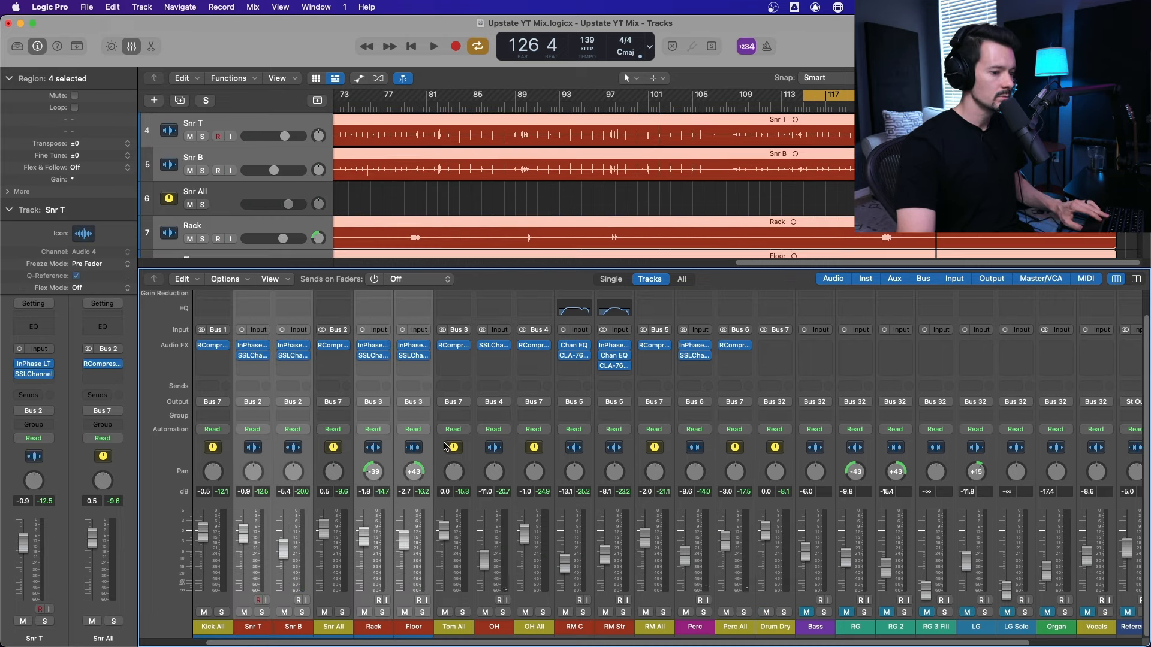
click(252, 386)
mouse_move(264, 404)
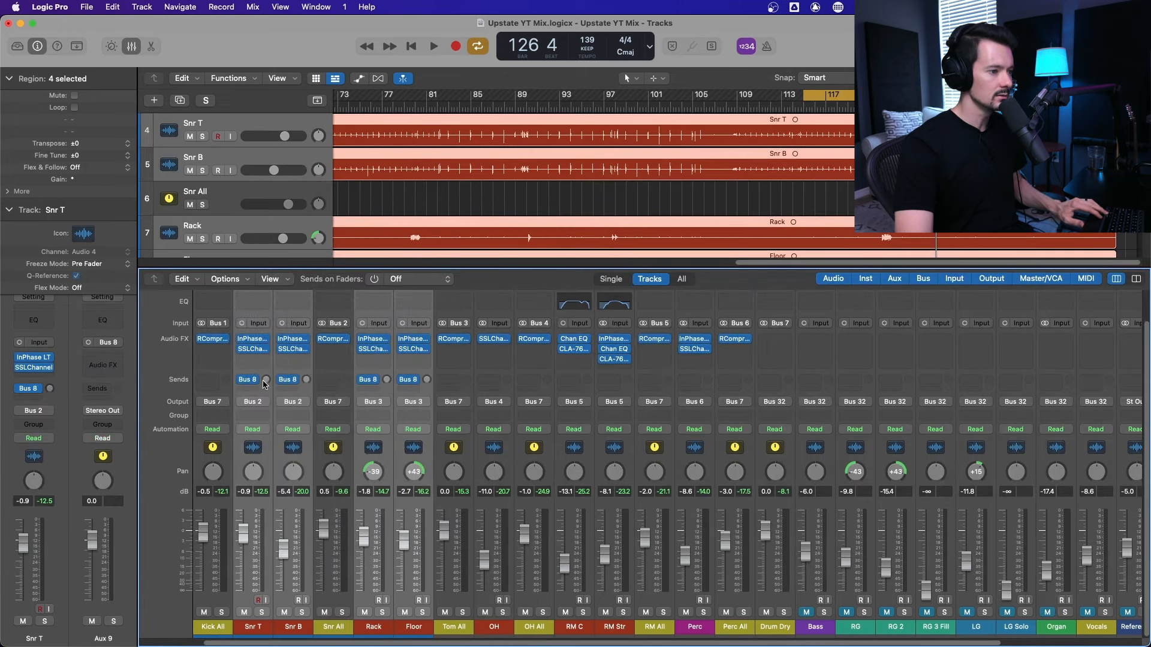
alt+click(265, 380)
Step: Rename the aux channel fed by Bus 8 as Drum Para
drag(364, 645, 1137, 644)
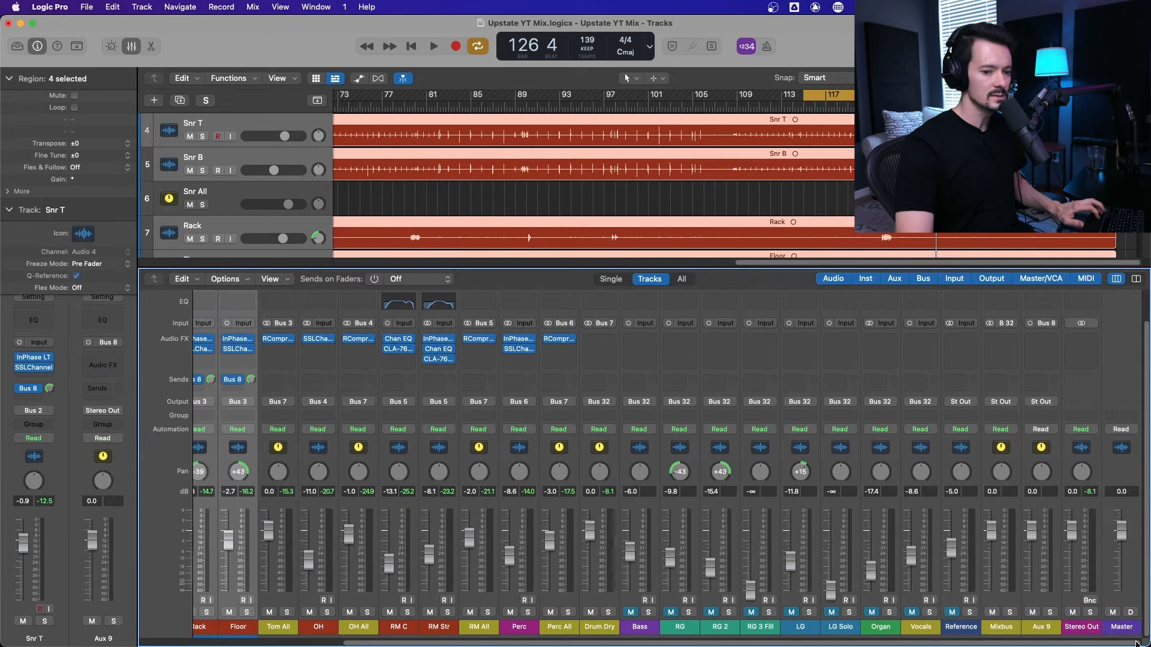
click(1044, 450)
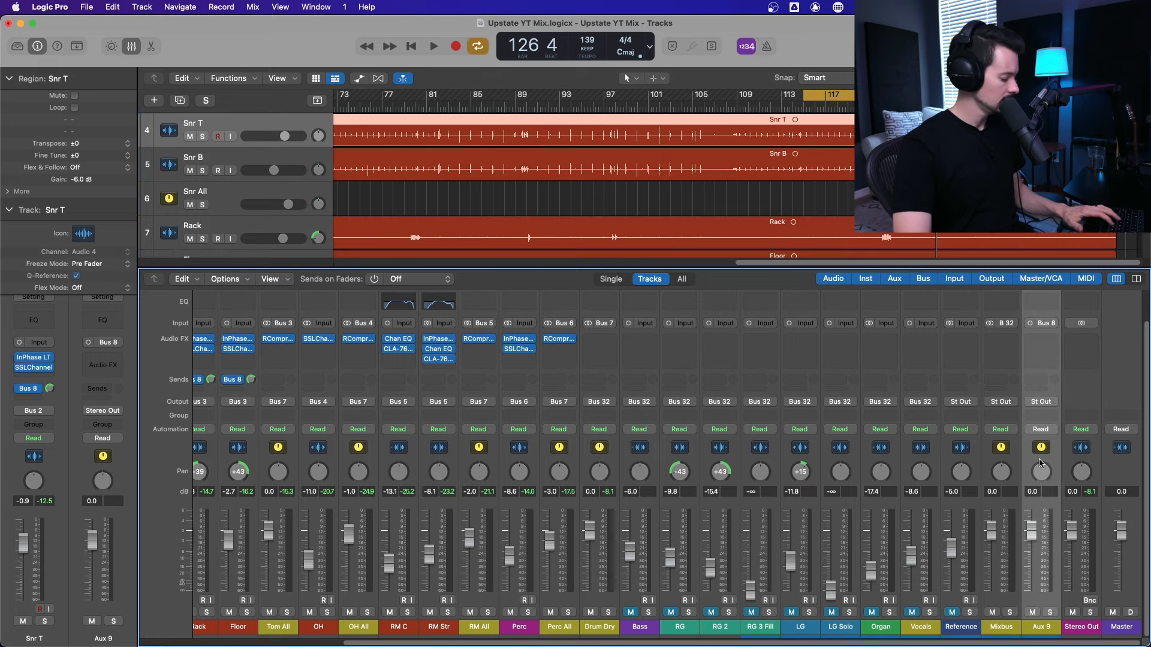
double_click(1048, 628)
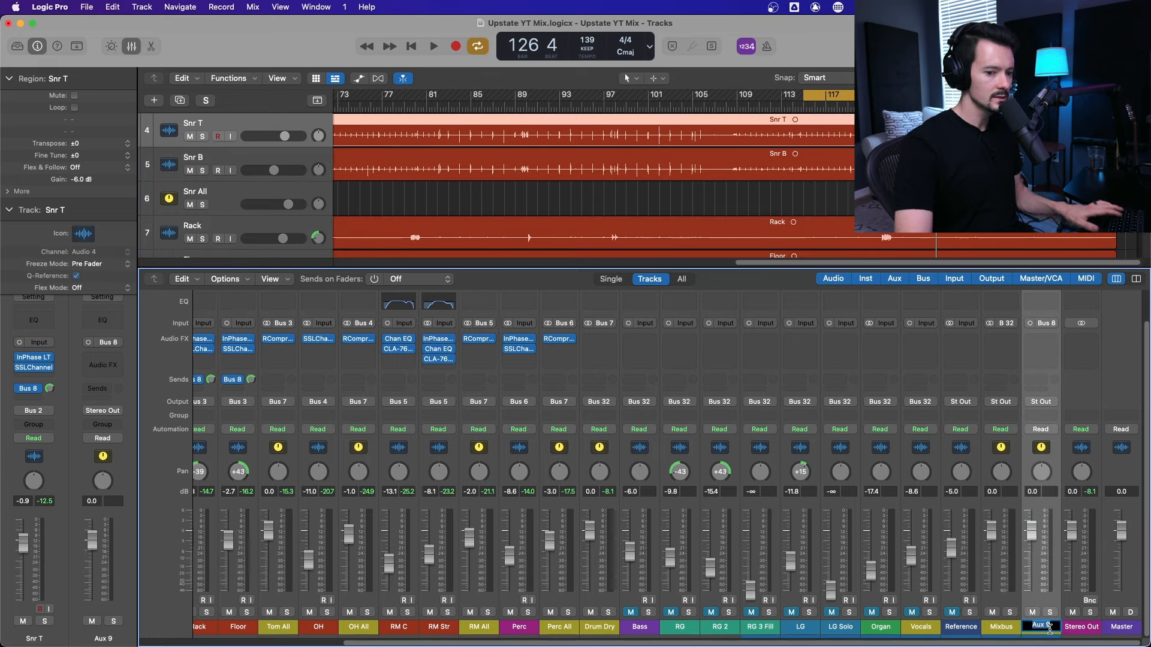
text(Drum P)
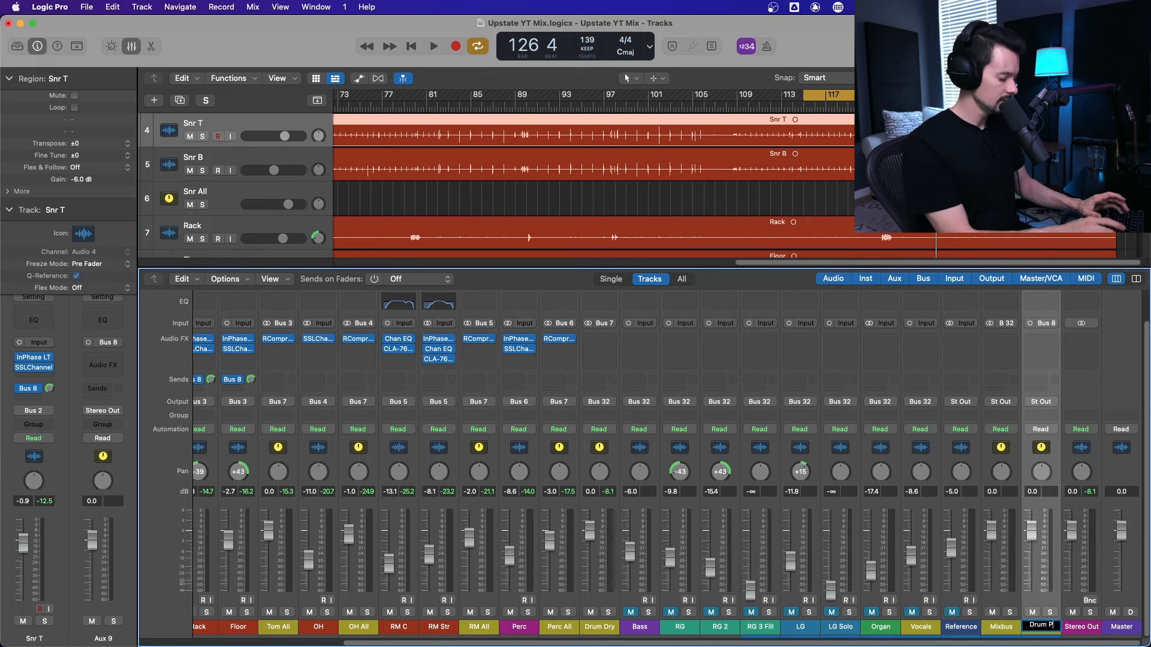
text(ara)
key(Return)
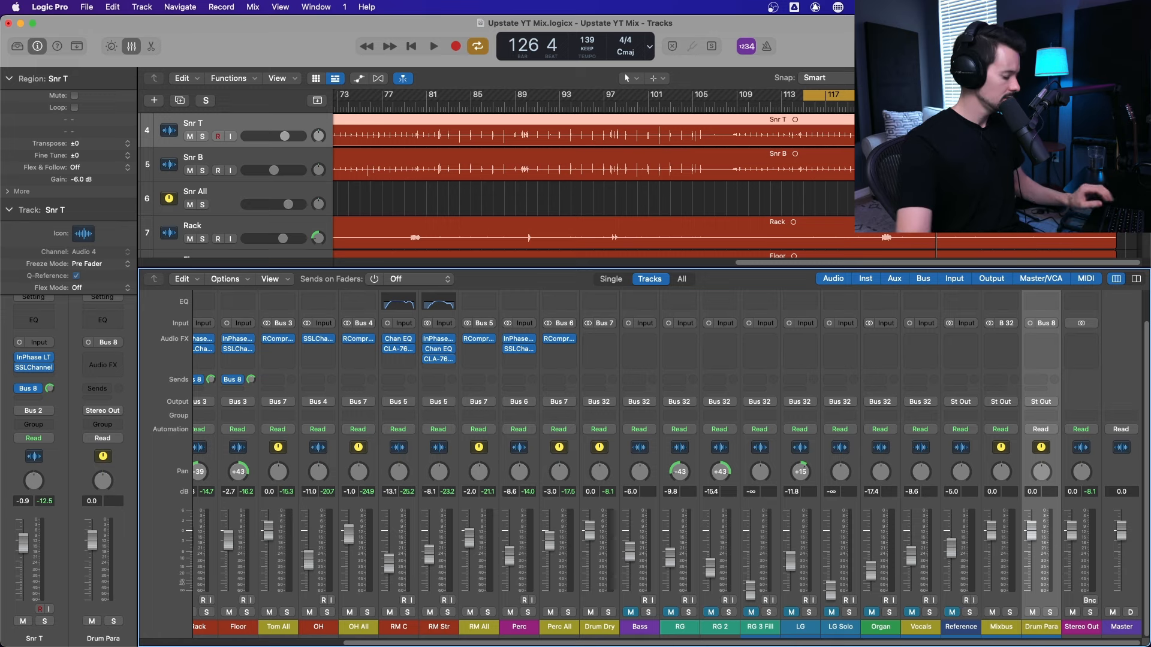
Step: Create a track for the Drum Para aux and move it directly after the Drum Dry track
key(ctrl+t)
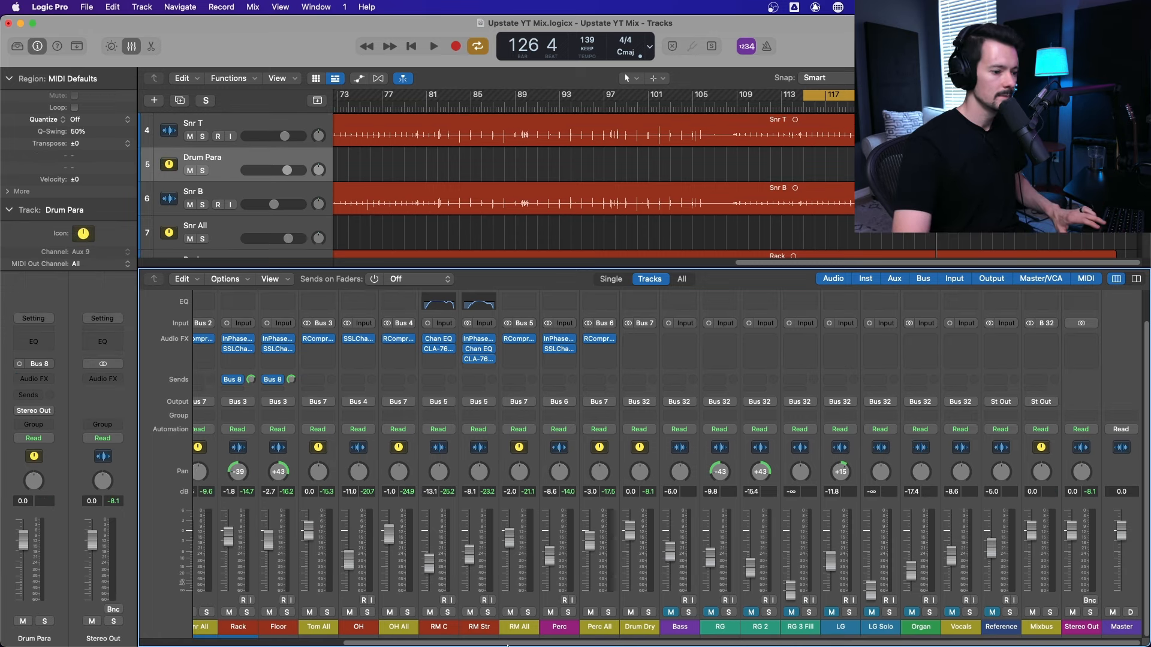
drag(409, 643, 139, 629)
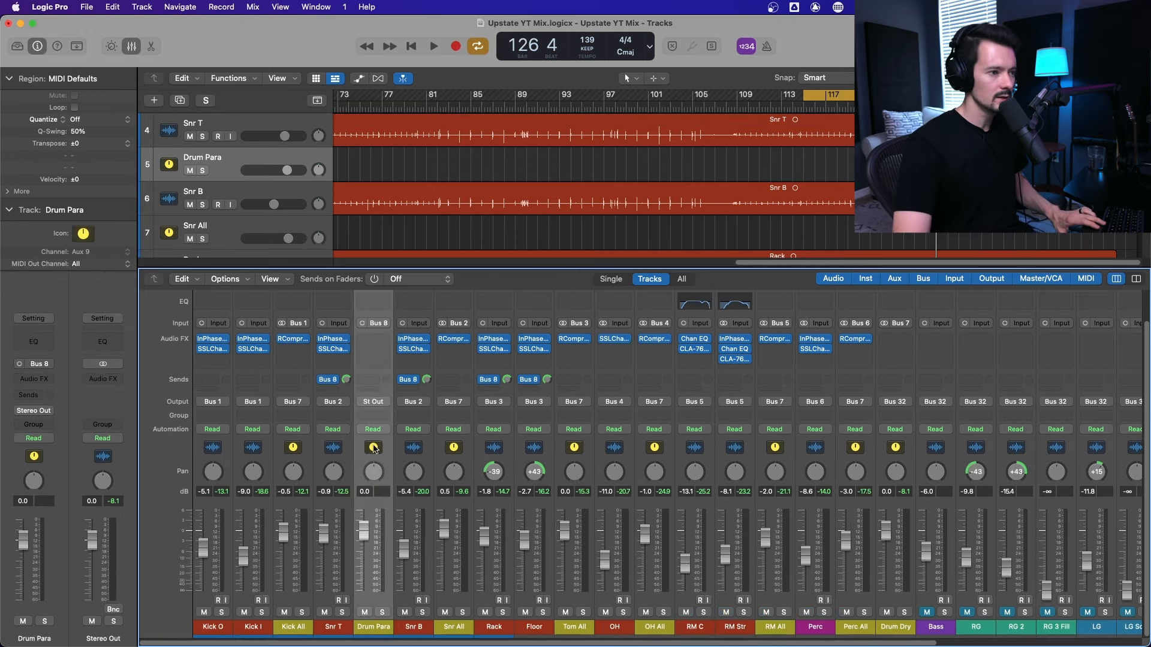
click(133, 47)
drag(227, 157, 306, 565)
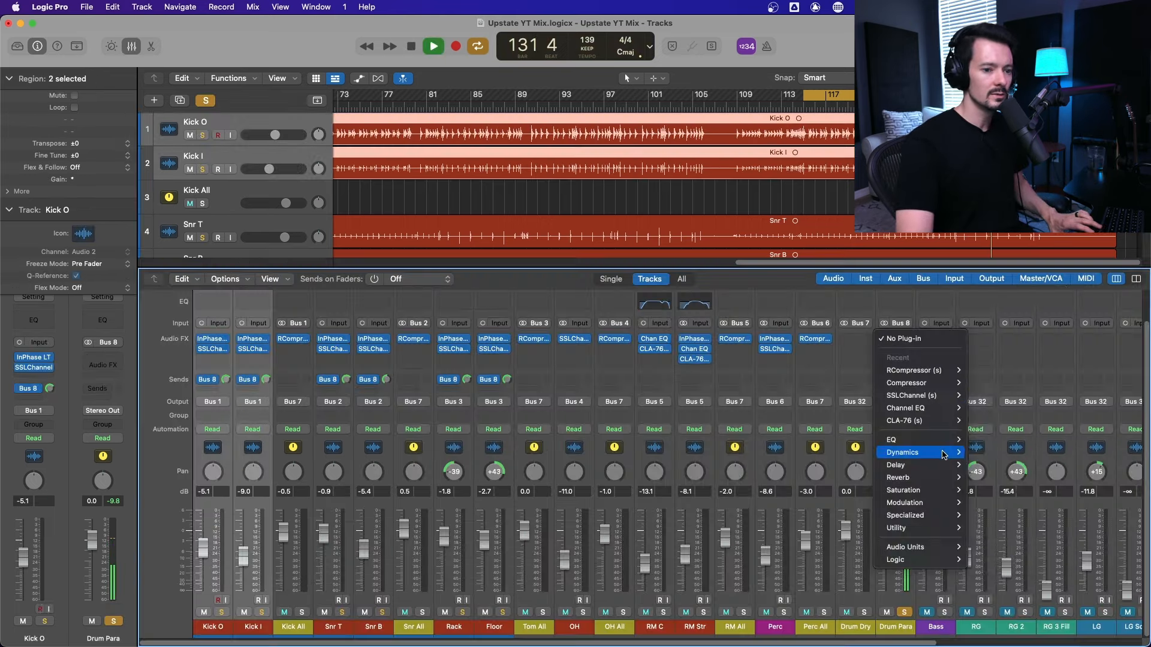
Step: Insert the stereo CLA-76 (s) compressor on the Drum Para channel and move its window clear of the channel strip
mouse_move(947, 454)
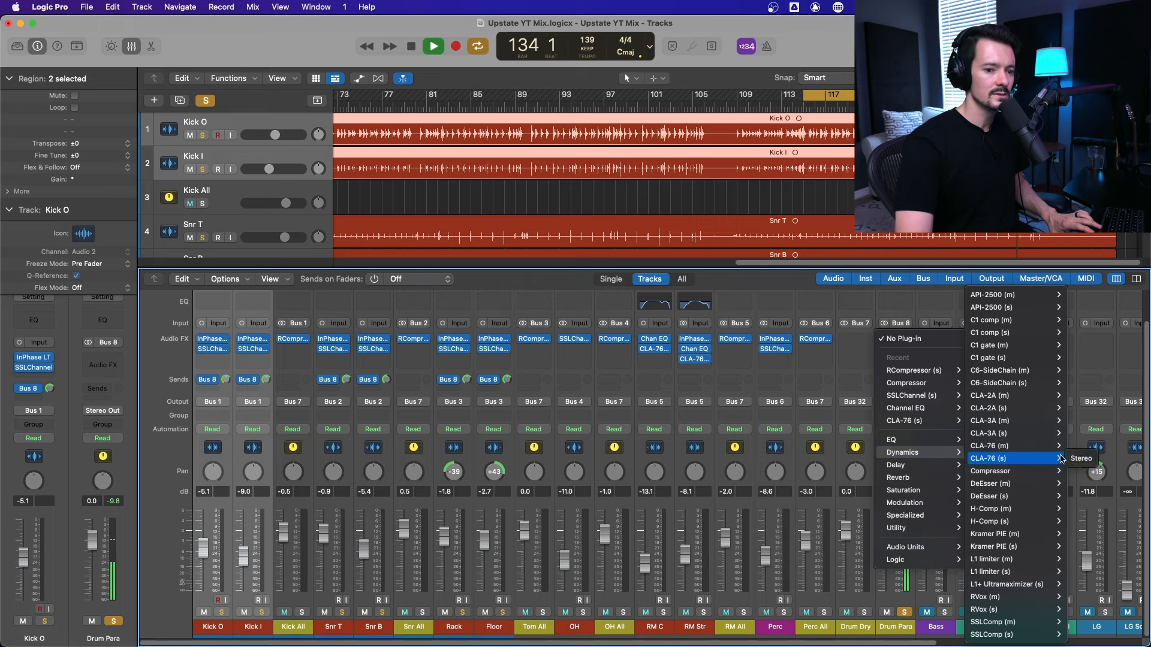
click(1080, 459)
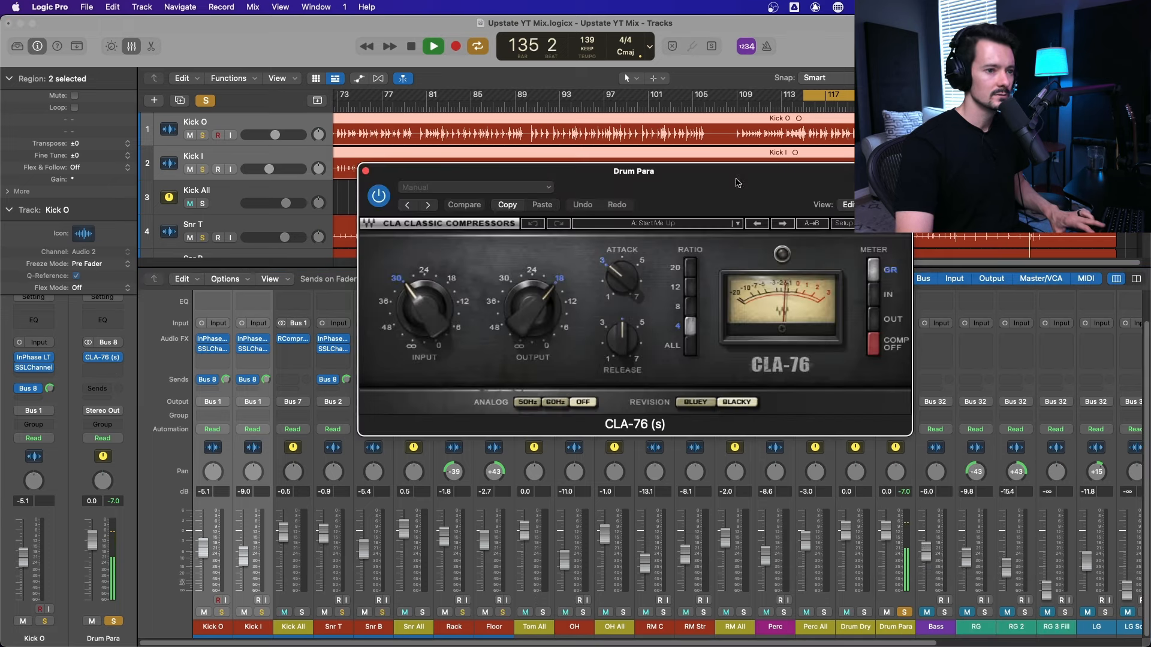
drag(737, 182, 671, 149)
Step: Set the CLA-76 release to 7, attack slightly below 3 and output to 24, and raise its input during playback
drag(558, 309, 563, 324)
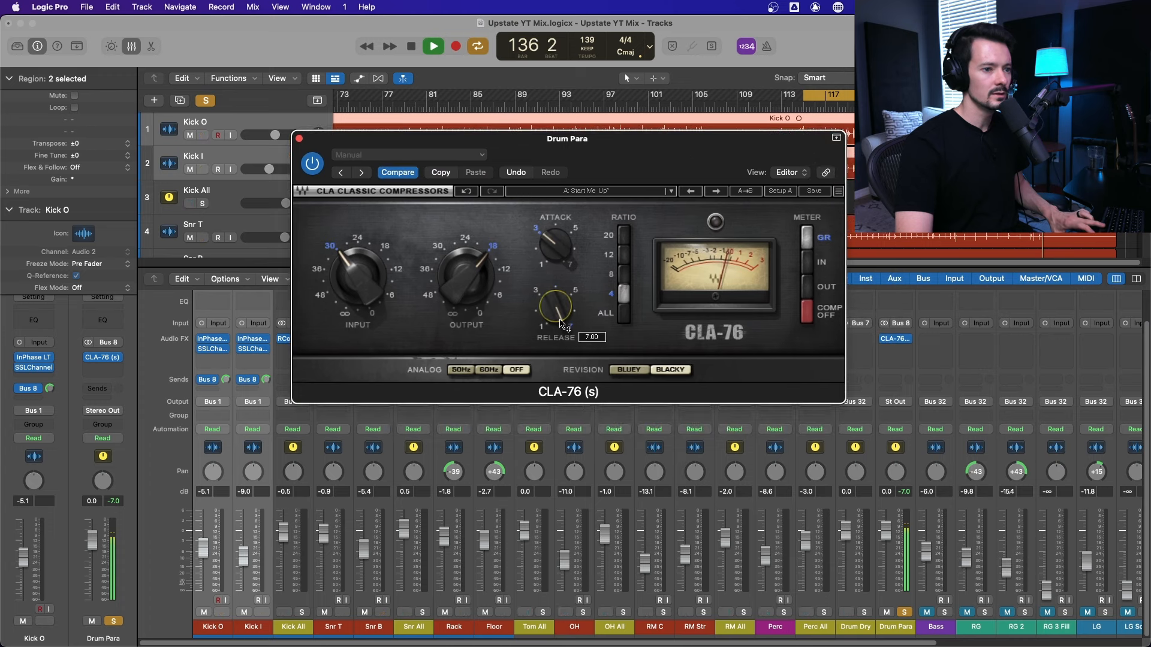
drag(555, 246, 555, 238)
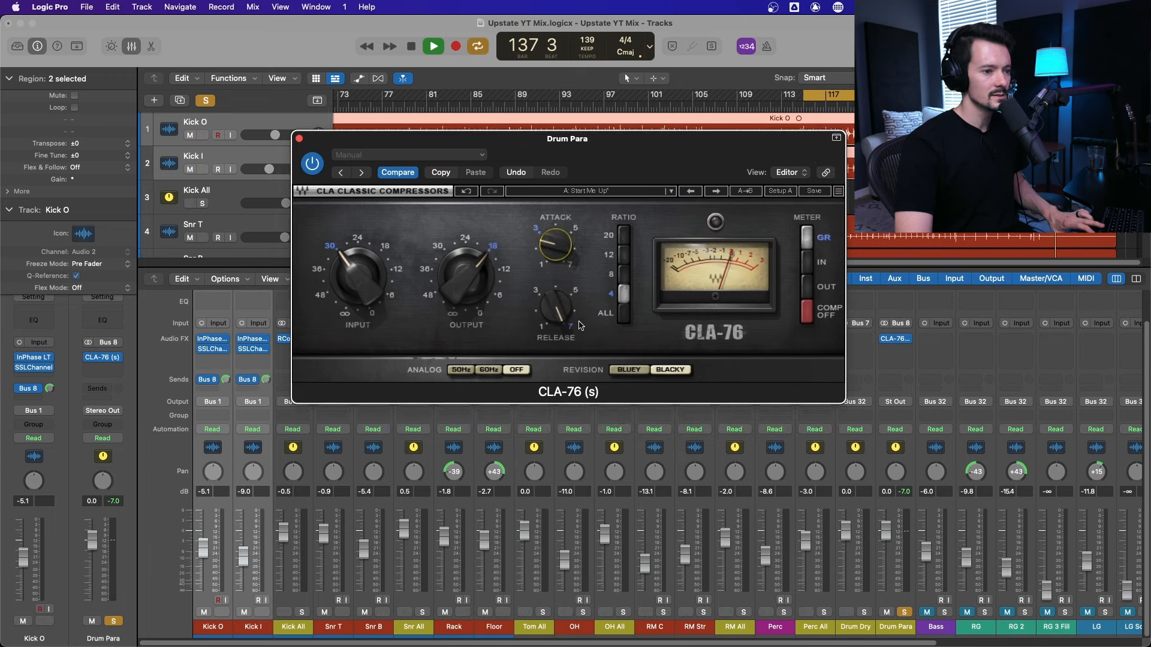
key(space)
key(space)
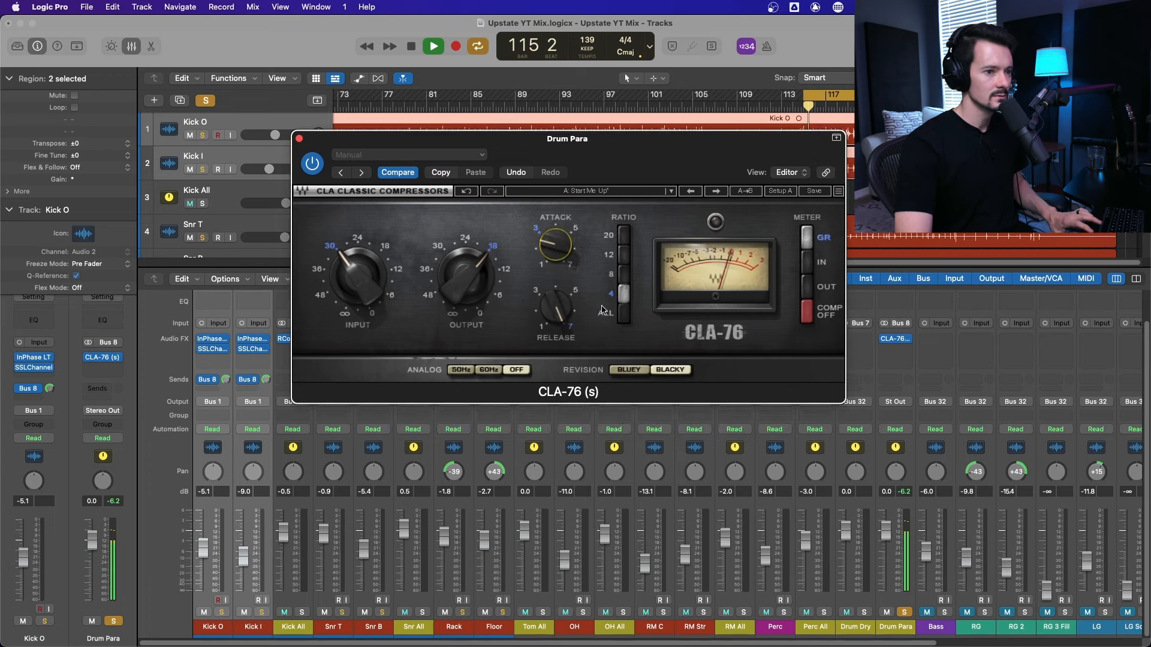
drag(358, 277, 358, 255)
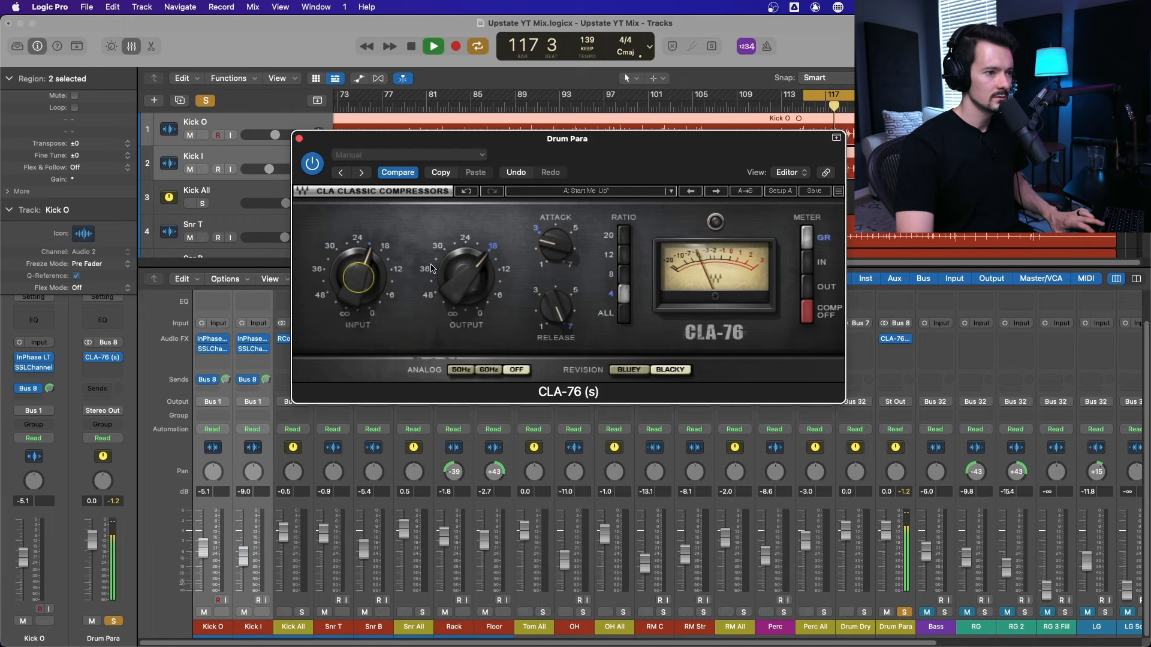
click(471, 241)
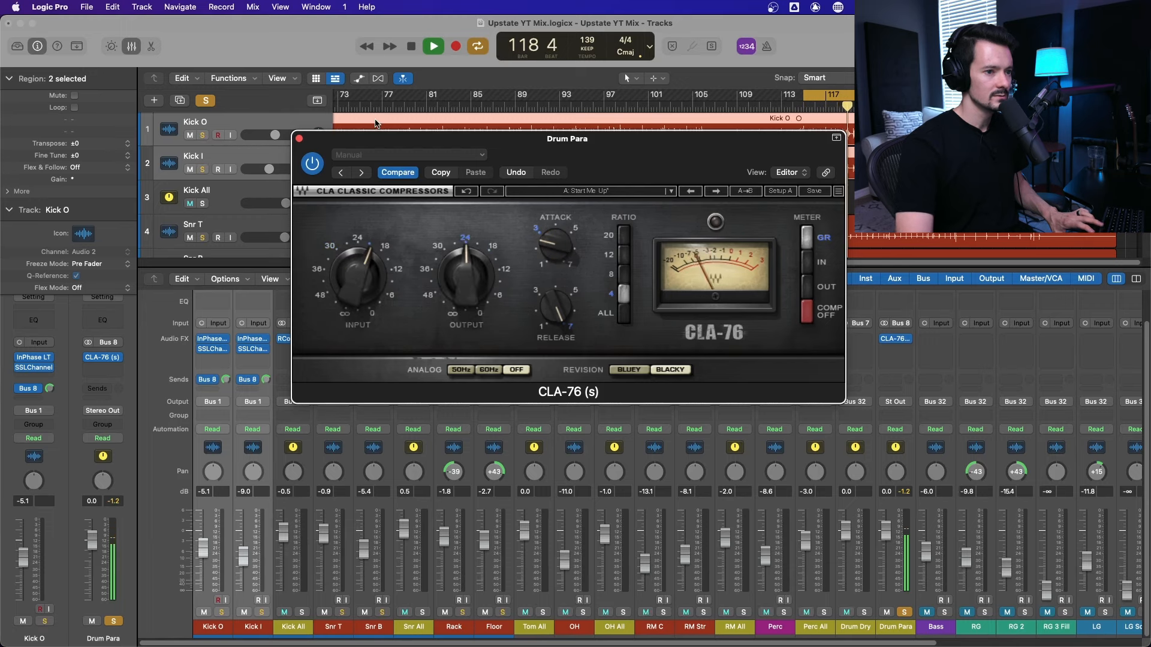
Step: Compare the CLA-76 ratios 8 and ALL, choose ALL, and switch the revision to Bluey
click(624, 318)
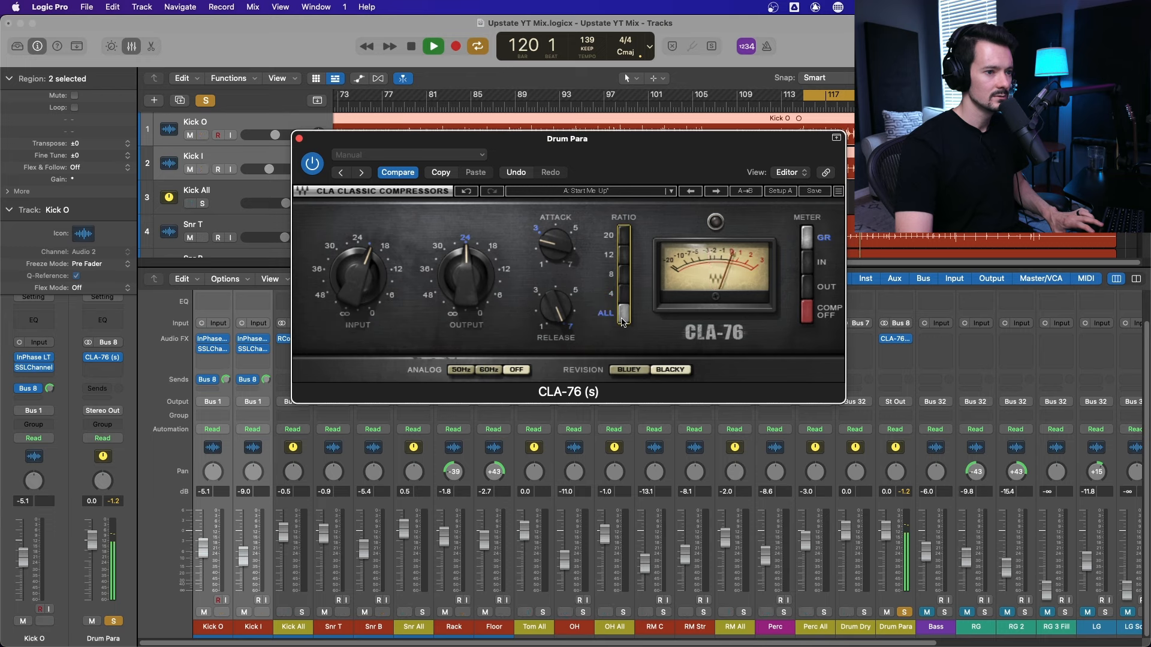
click(625, 277)
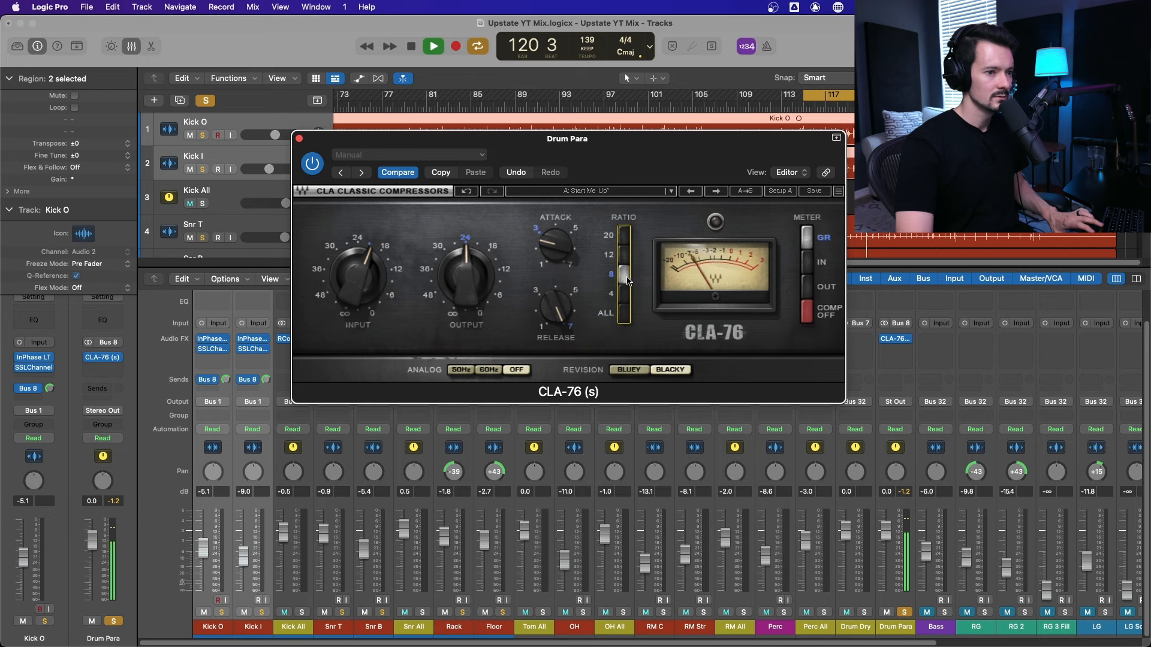
click(626, 314)
click(640, 370)
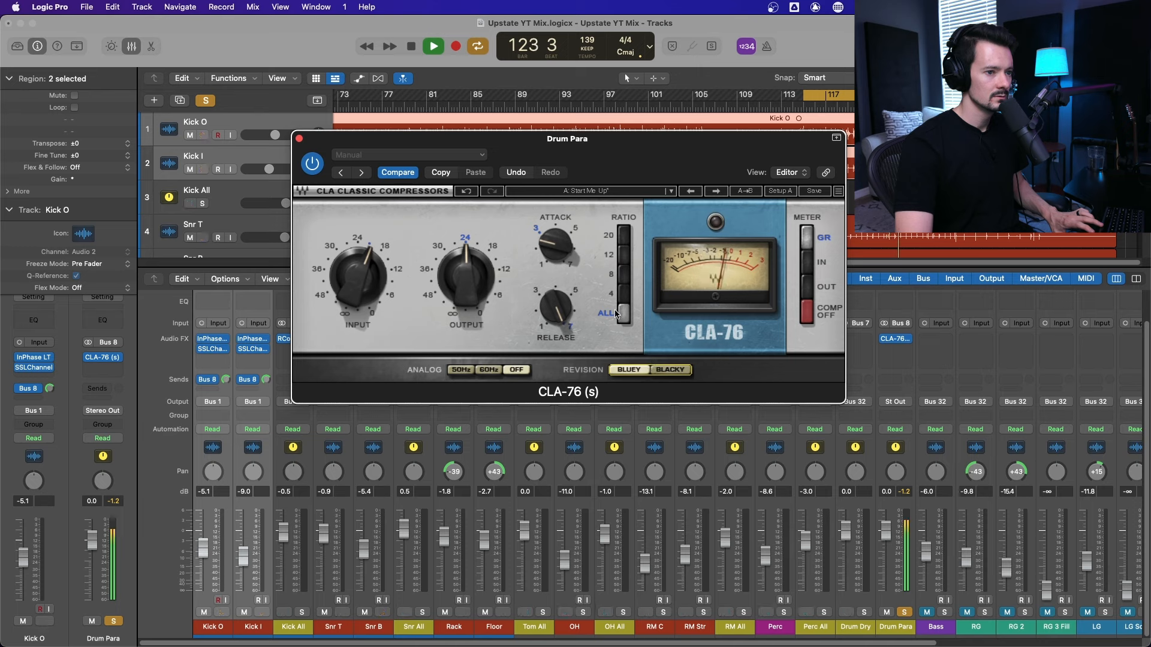
Step: Set the CLA-76 release to 5.66, the input to 24 and the output to -28.0
drag(555, 307, 556, 314)
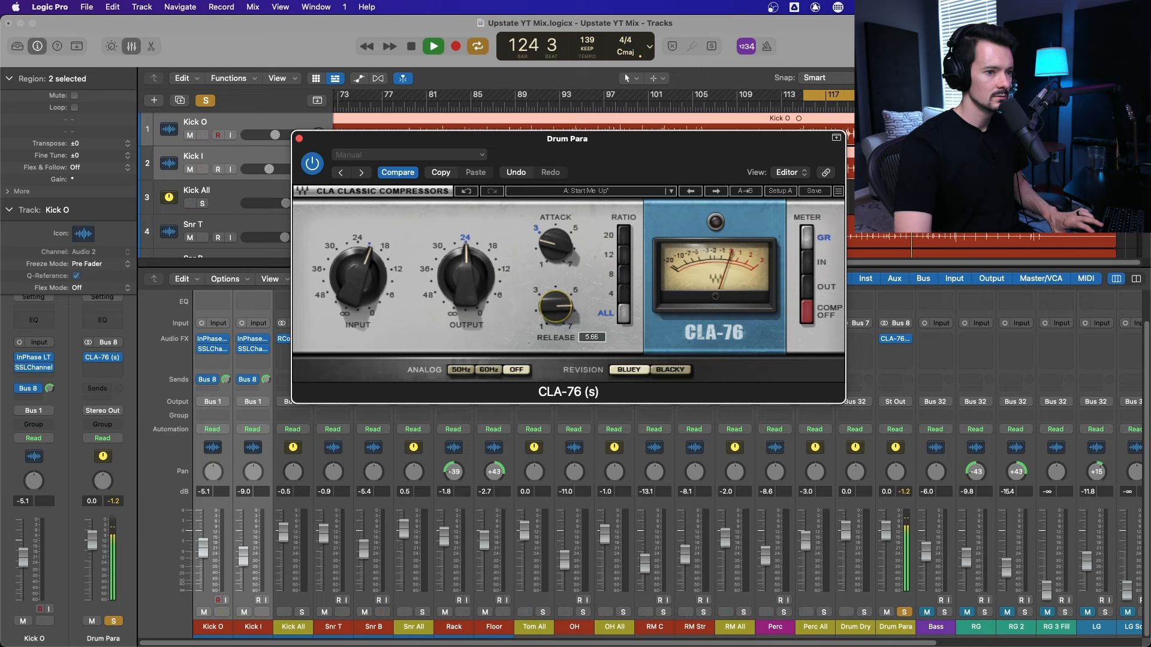
drag(358, 277, 358, 287)
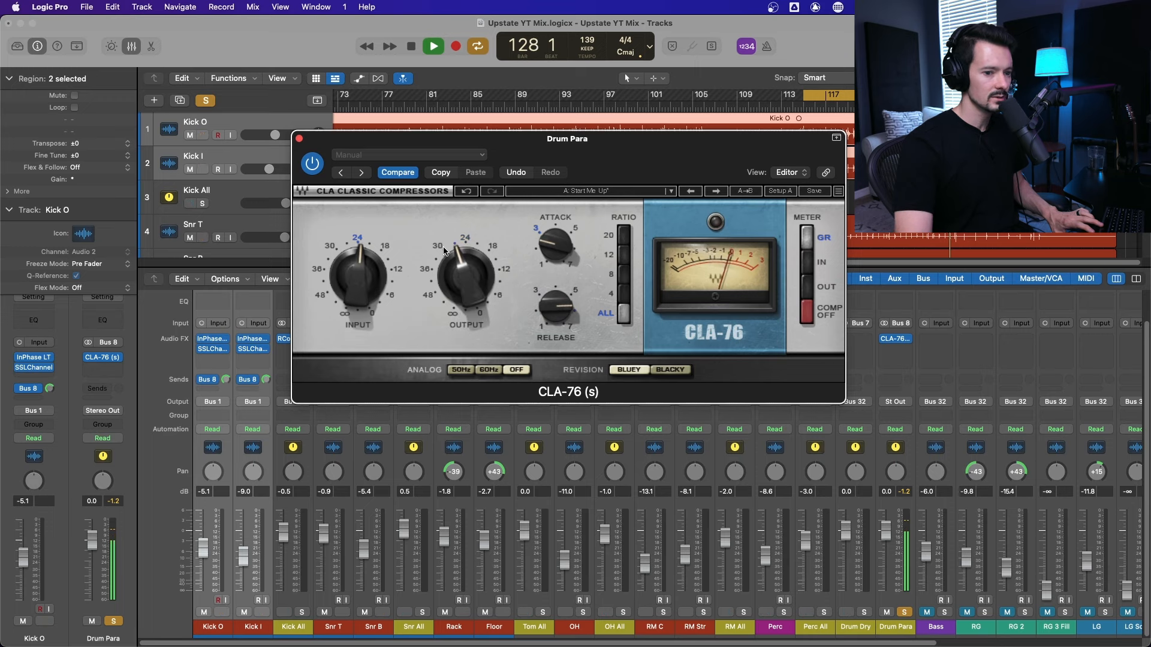
drag(466, 276, 466, 288)
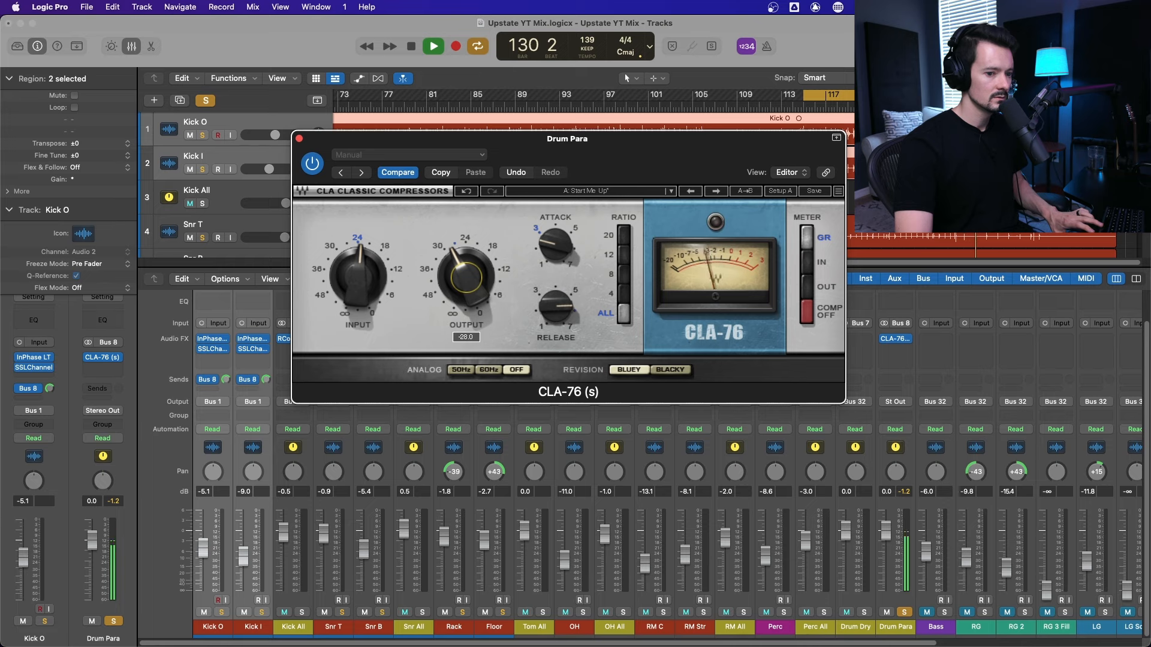
Step: Close the CLA-76, unsolo Drum Para and blend its fader into the drums at about -2.4 dB
click(299, 138)
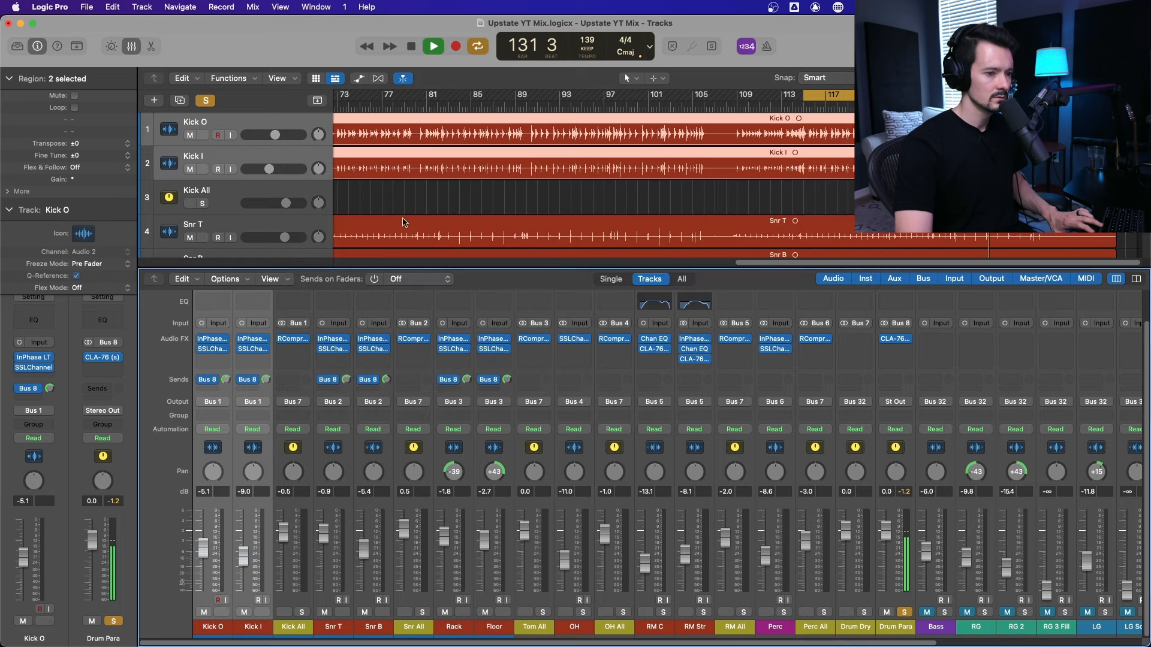
click(904, 612)
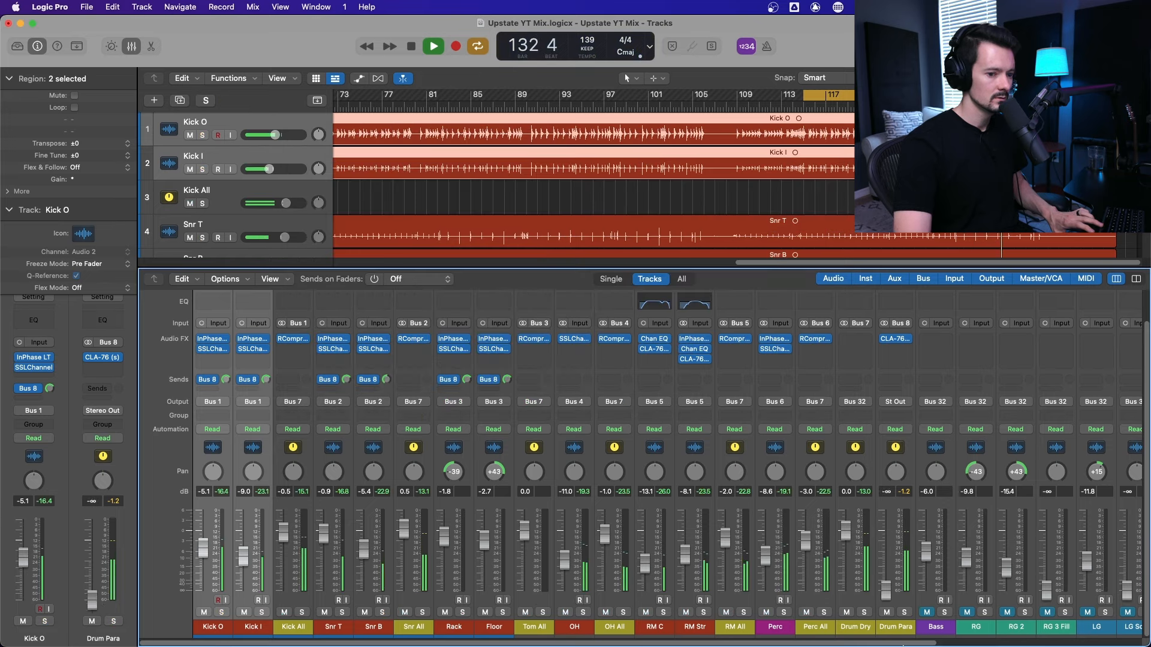
drag(885, 531, 886, 553)
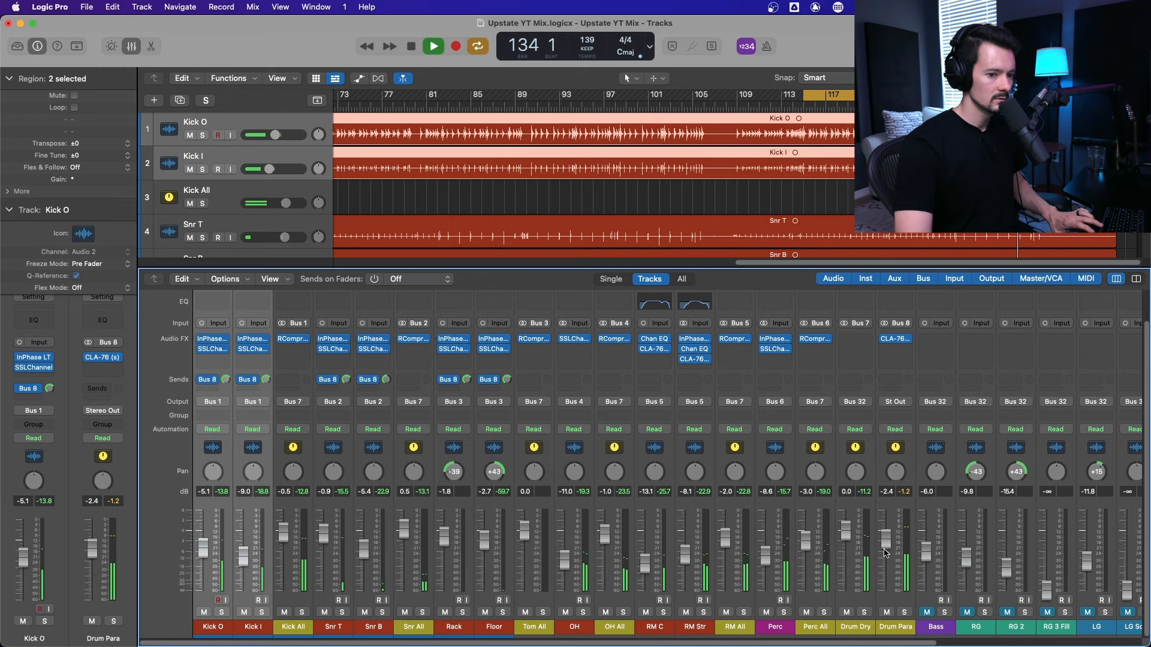
key(space)
Step: Load the stereo H-Comp (s) compressor in the Drum Para slot after the CLA-76, replacing the SSLComp (s)
click(896, 349)
mouse_move(920, 467)
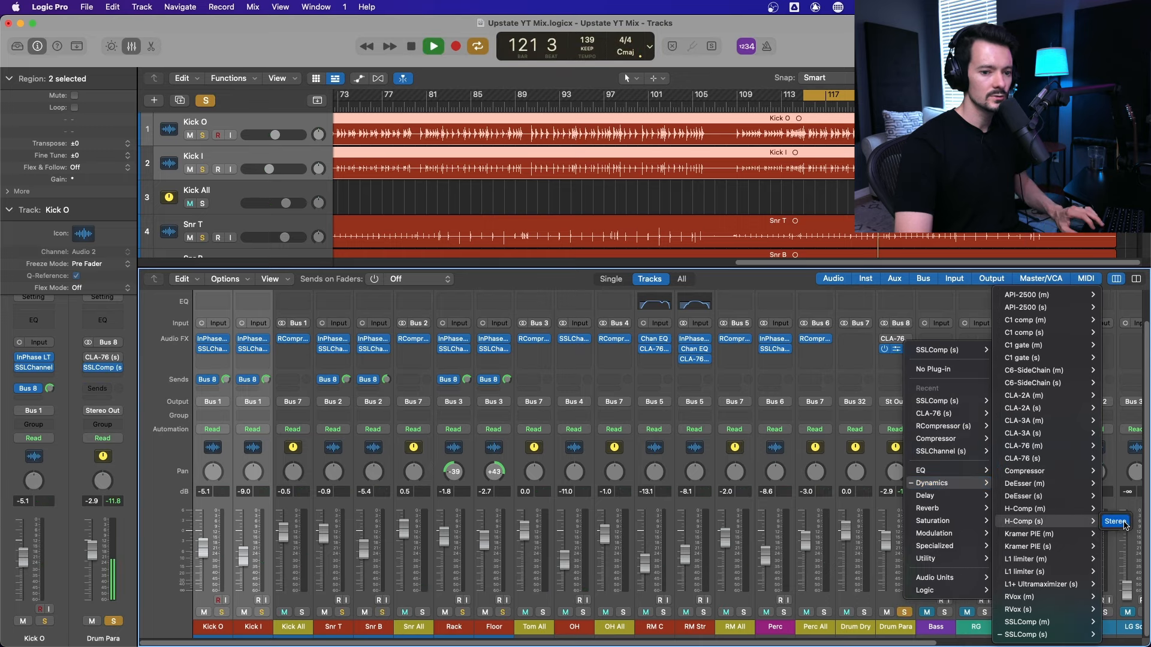
click(1123, 522)
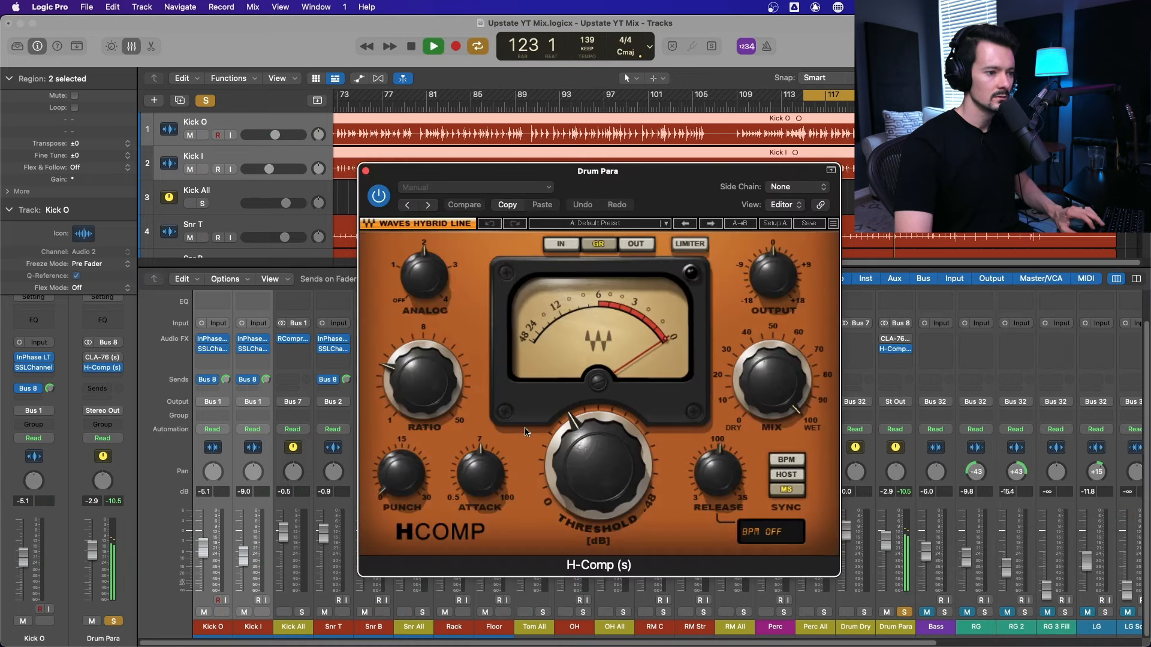
Step: Set the H-Comp ratio to 8 and adjust its threshold, punch and release while the drums play
drag(424, 381, 423, 353)
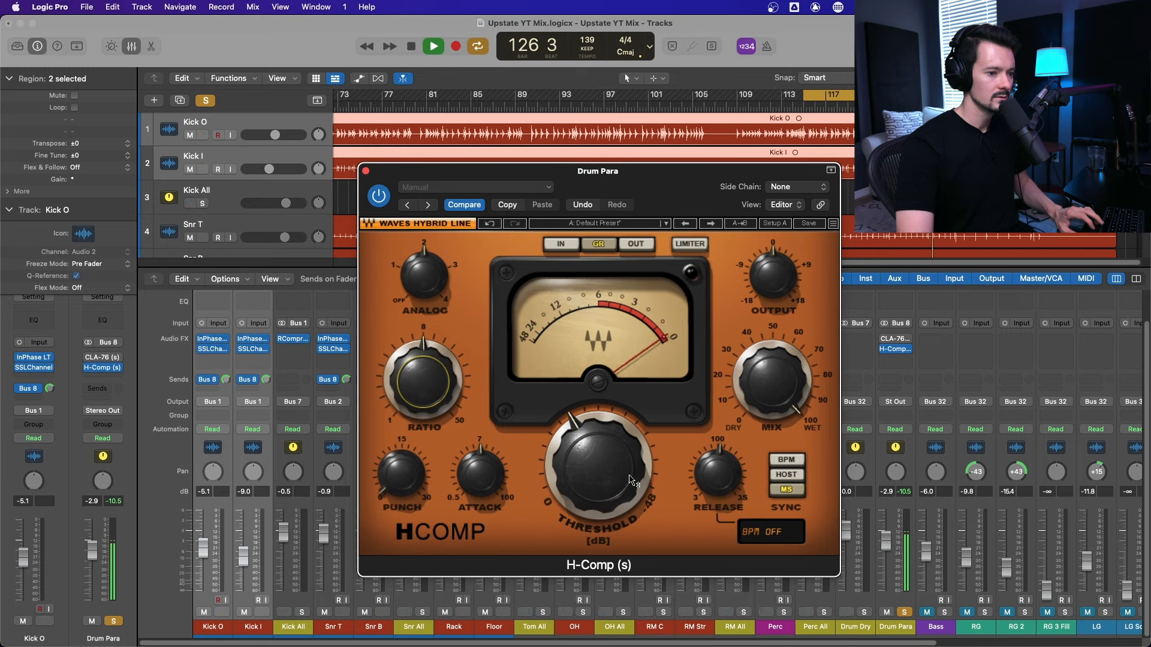
drag(631, 480, 631, 460)
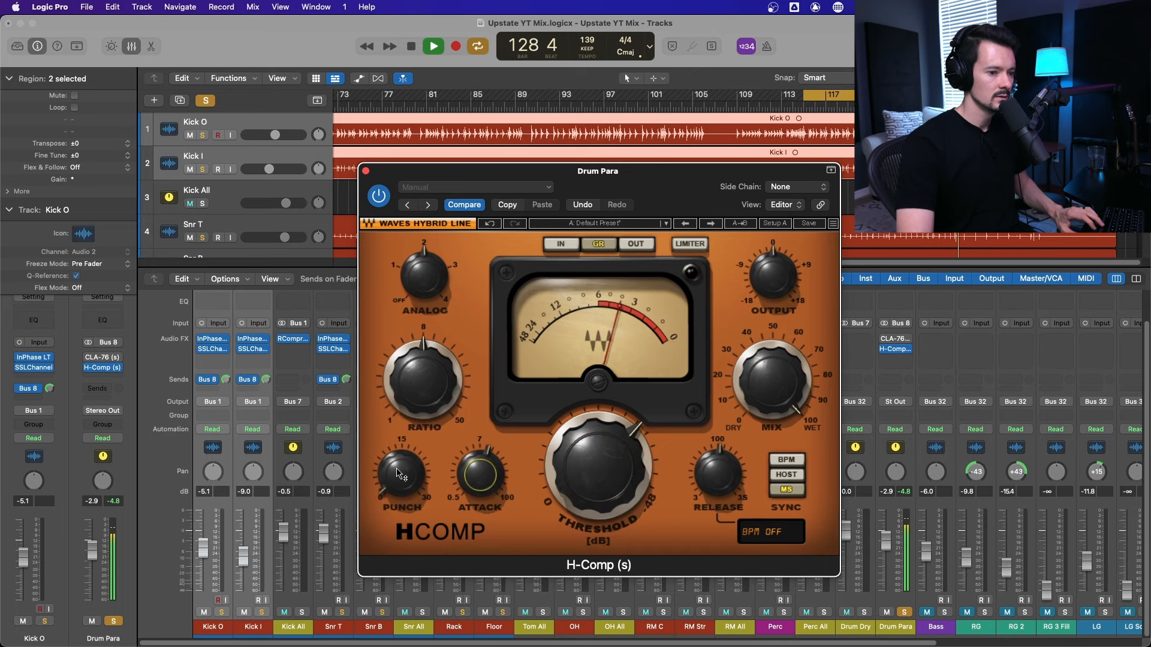
mouse_move(400, 475)
mouse_down()
mouse_move(401, 442)
mouse_move(400, 474)
mouse_up()
drag(623, 465, 623, 470)
drag(718, 474, 718, 490)
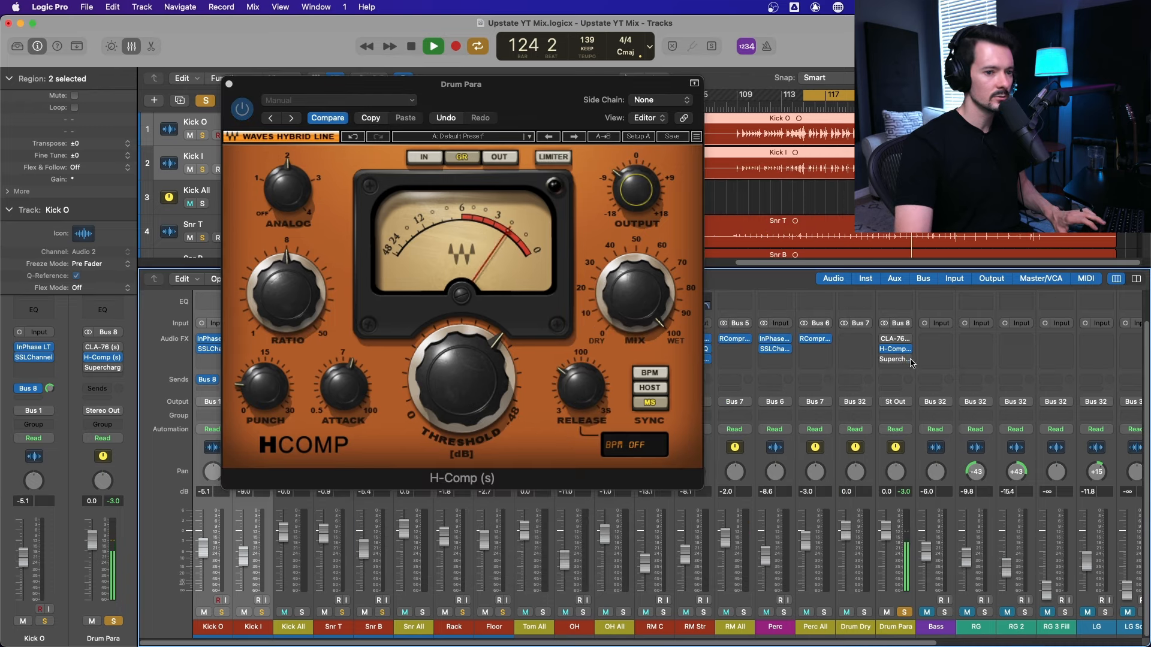
Step: Remove the CLA-76 and Supercharger GT plug-ins from the Drum Para channel
click(908, 339)
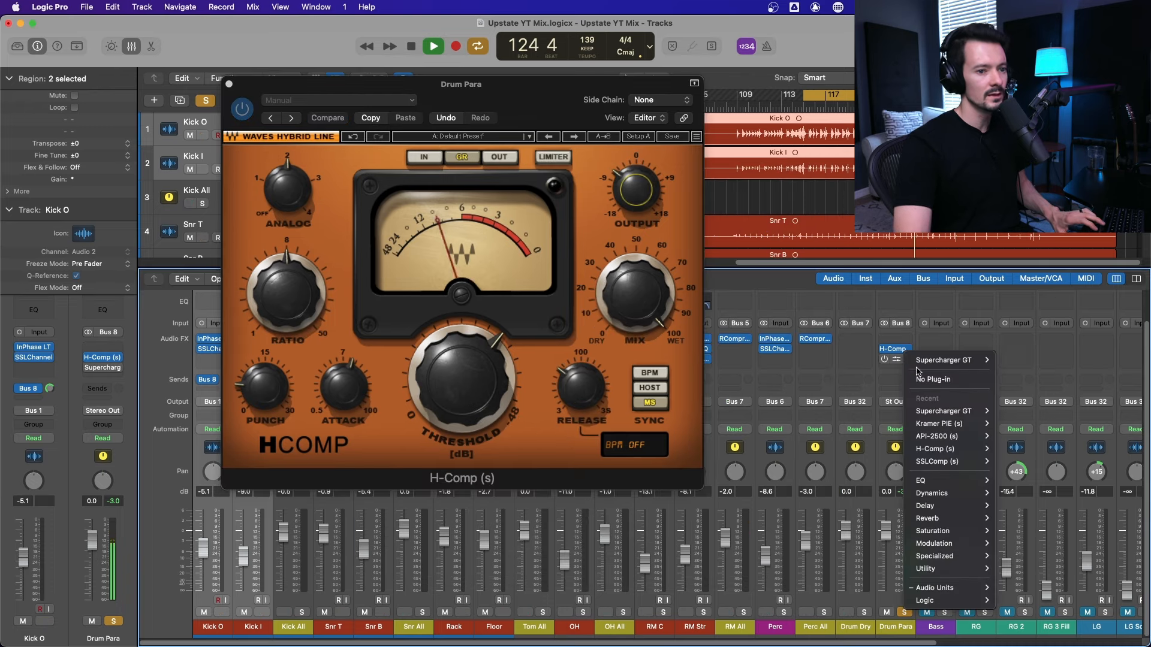
click(962, 343)
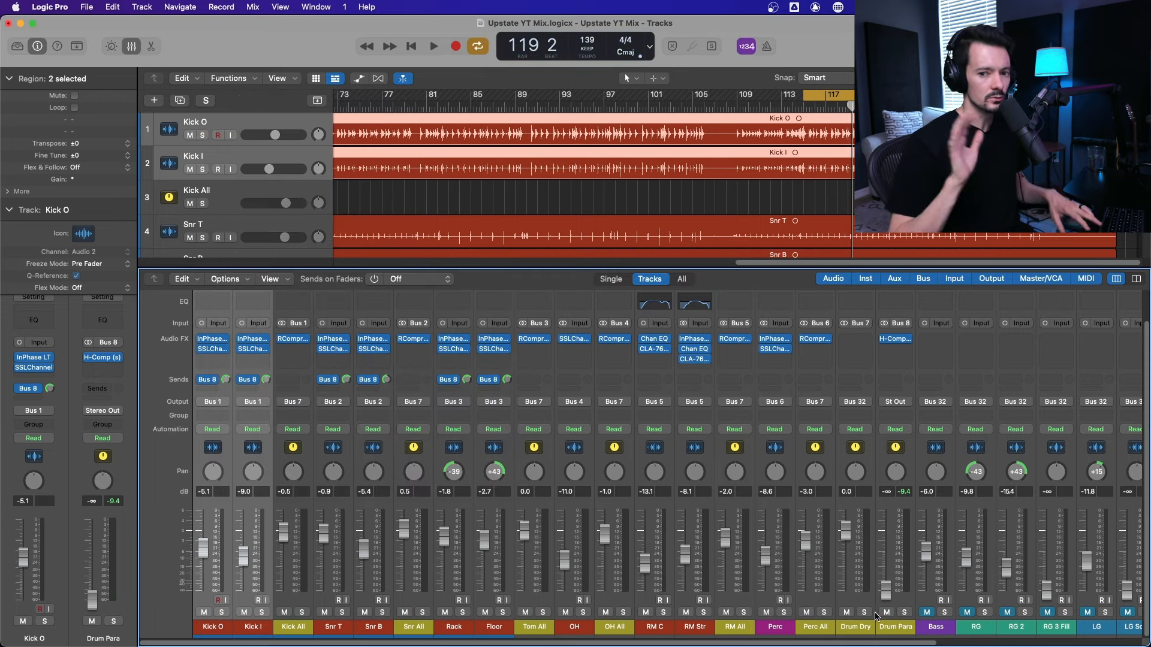
Step: Raise the Drum Para fader to about -4.0 dB while the drums play, then stop playback
key(space)
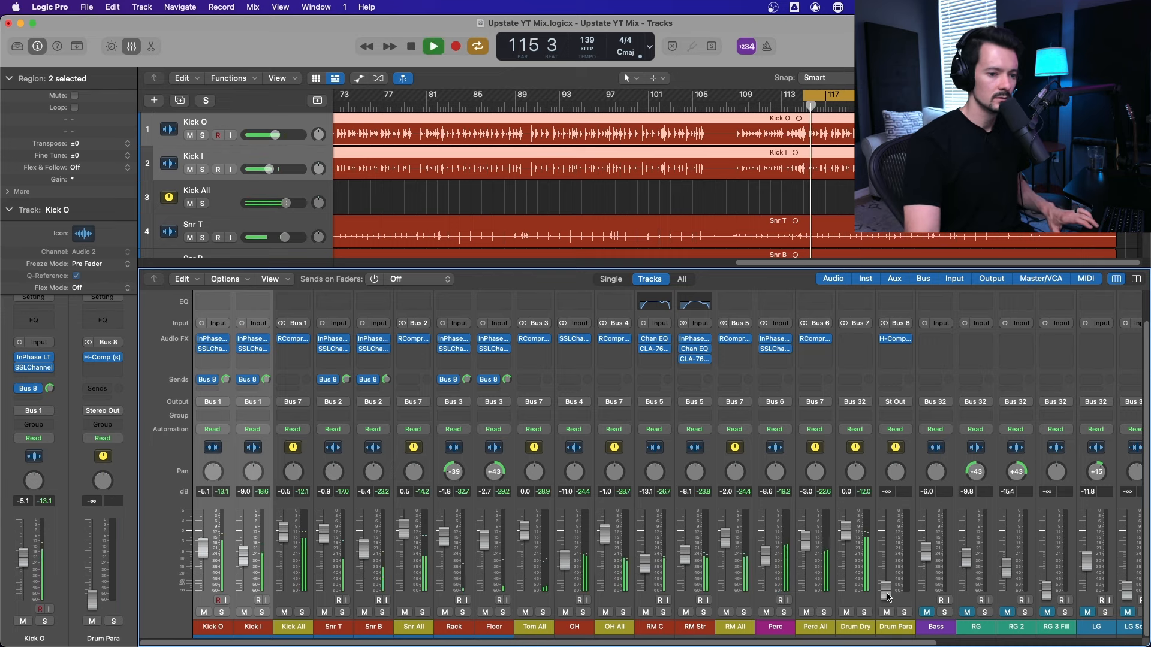
drag(887, 590, 886, 545)
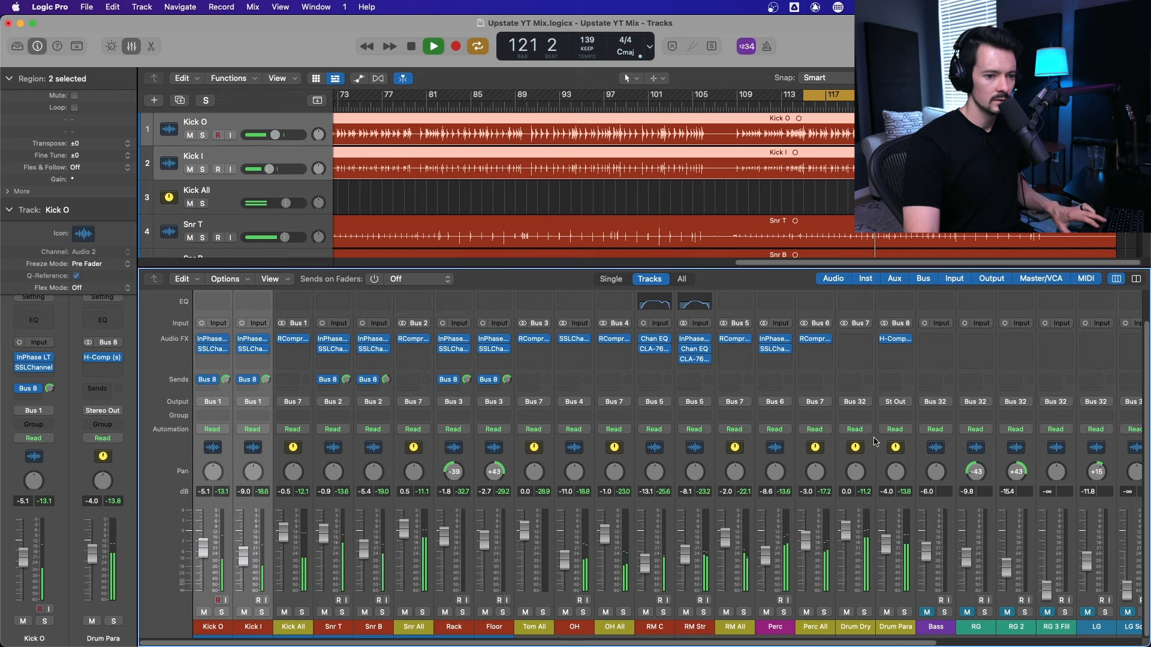
key(space)
Step: Route the outputs of Drum Dry and Drum Para together to Bus 10
click(851, 628)
scroll(707, 396, right, 5)
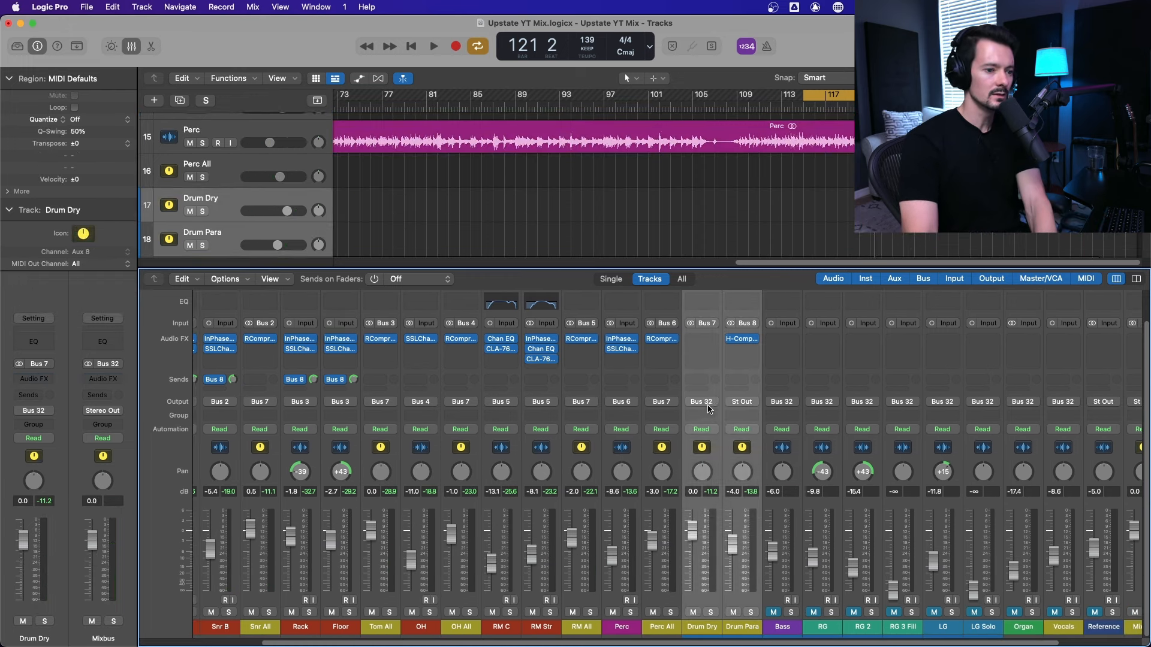
click(707, 404)
mouse_move(737, 454)
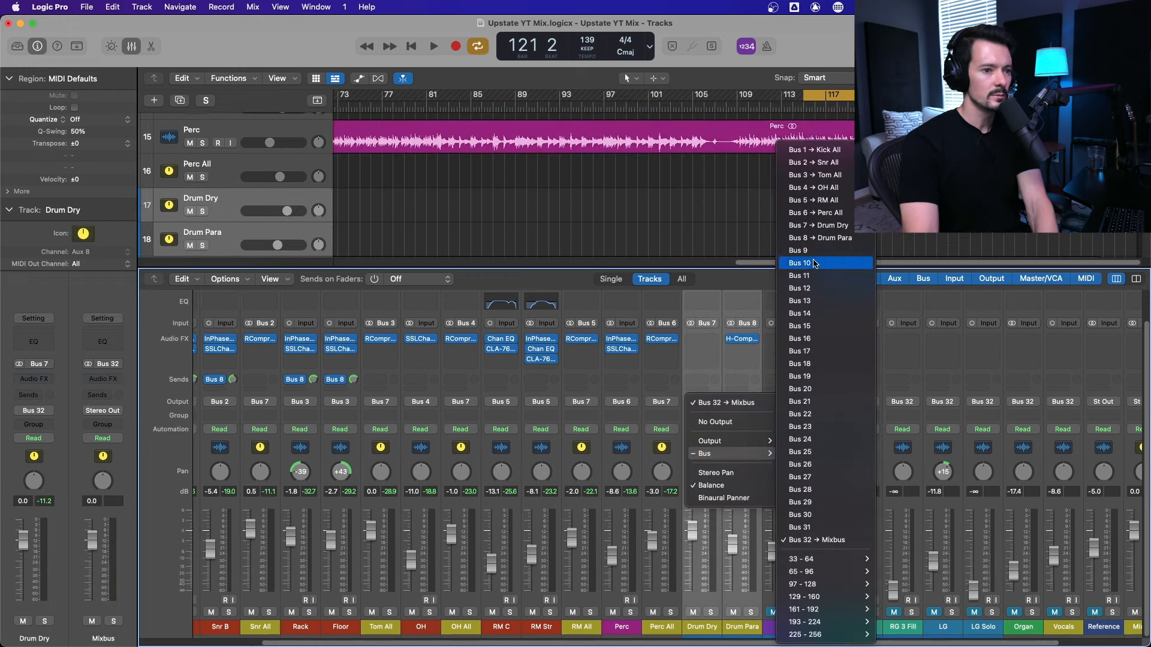
click(815, 264)
Step: Rename the new Bus 10 aux channel as Drm Mstr and route its output to Bus 32 (Mixbus)
click(1041, 445)
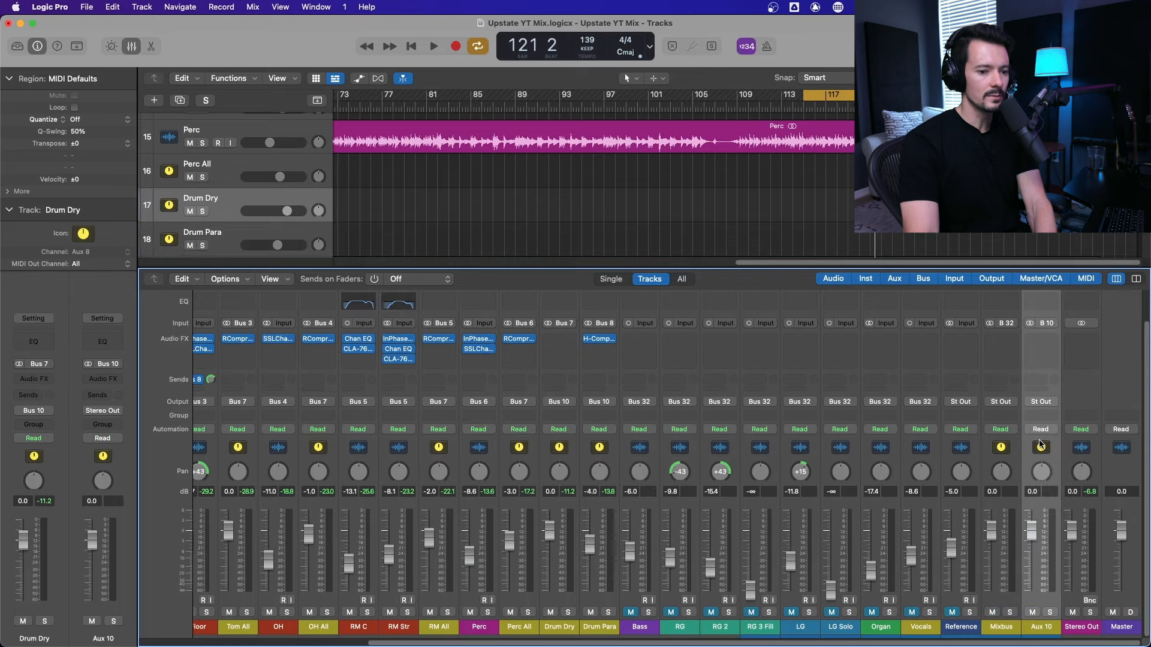
double_click(1041, 627)
text(Drm Mstr)
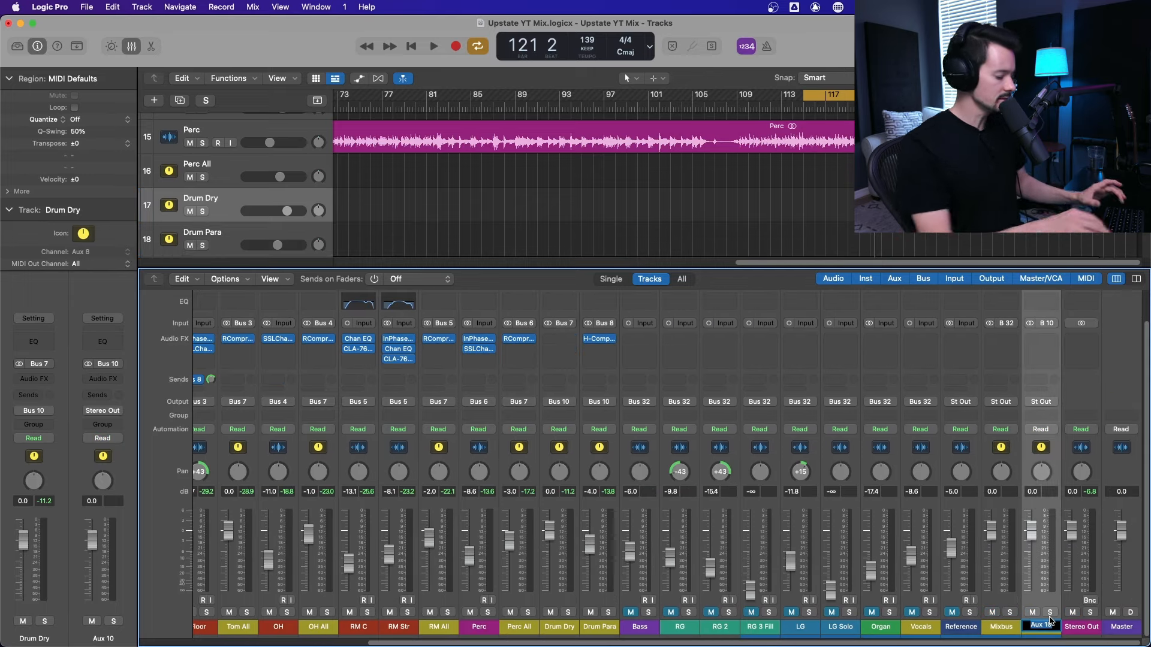
key(Return)
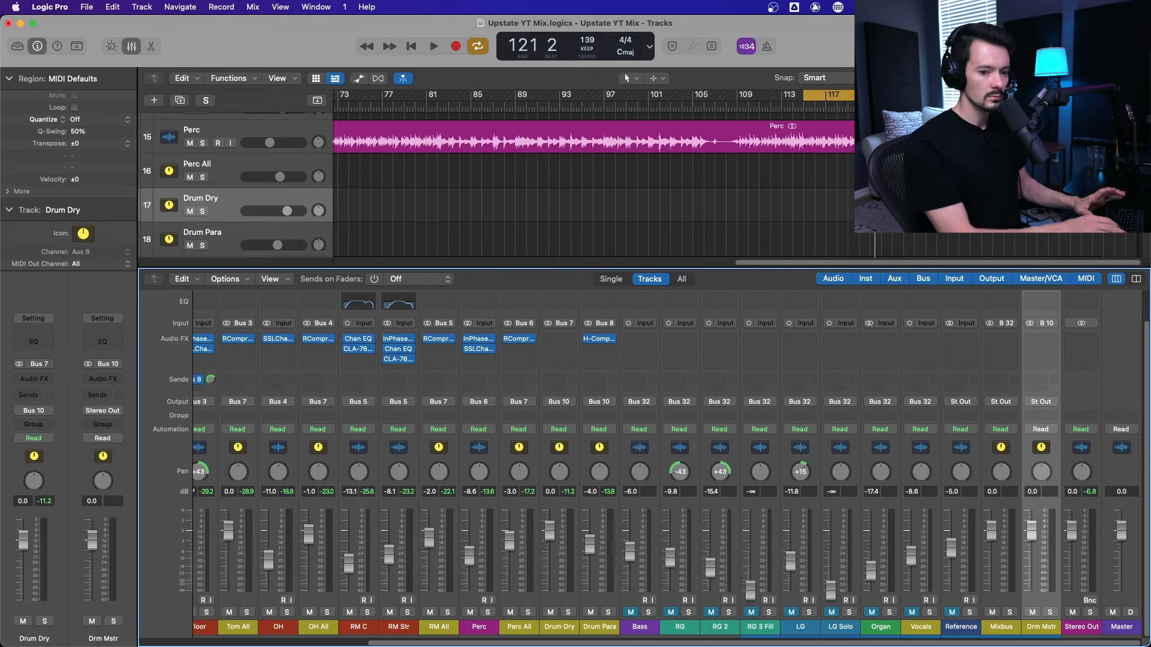
click(1049, 405)
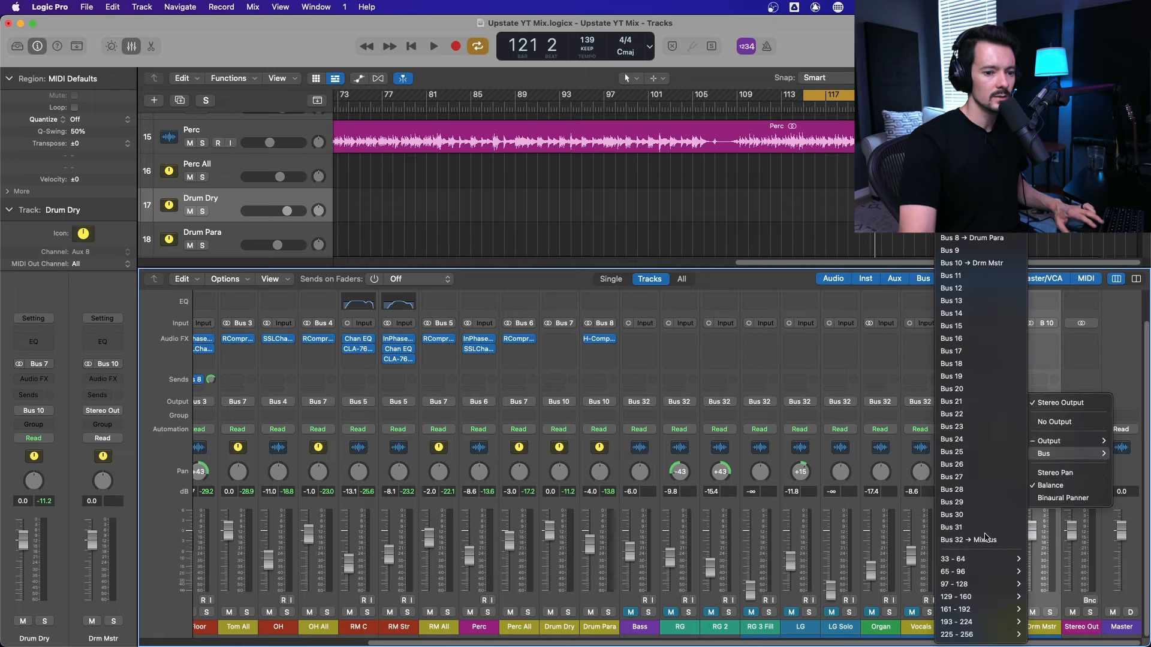
click(984, 535)
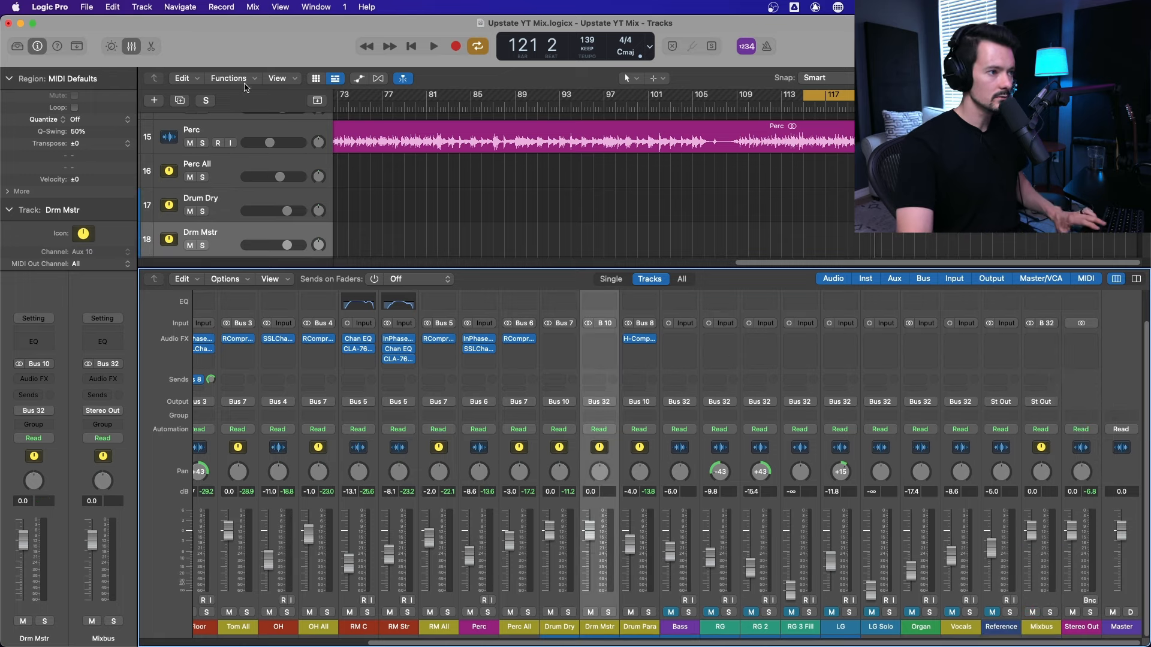
Step: Place the Drm Mstr track directly below Drum Para and briefly play the drums through it
key(x)
key(space)
key(space)
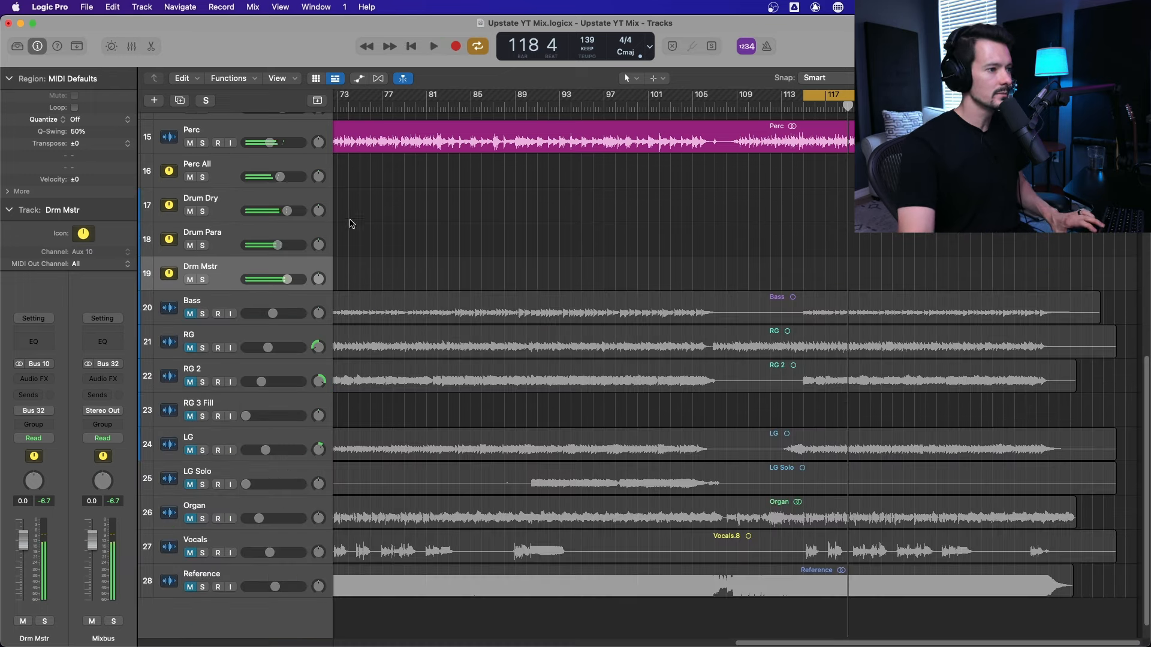
Step: Lower the Drum Dry and Drum Para faders together to -4.4 dB and -8.4 dB during playback
click(304, 203)
key(x)
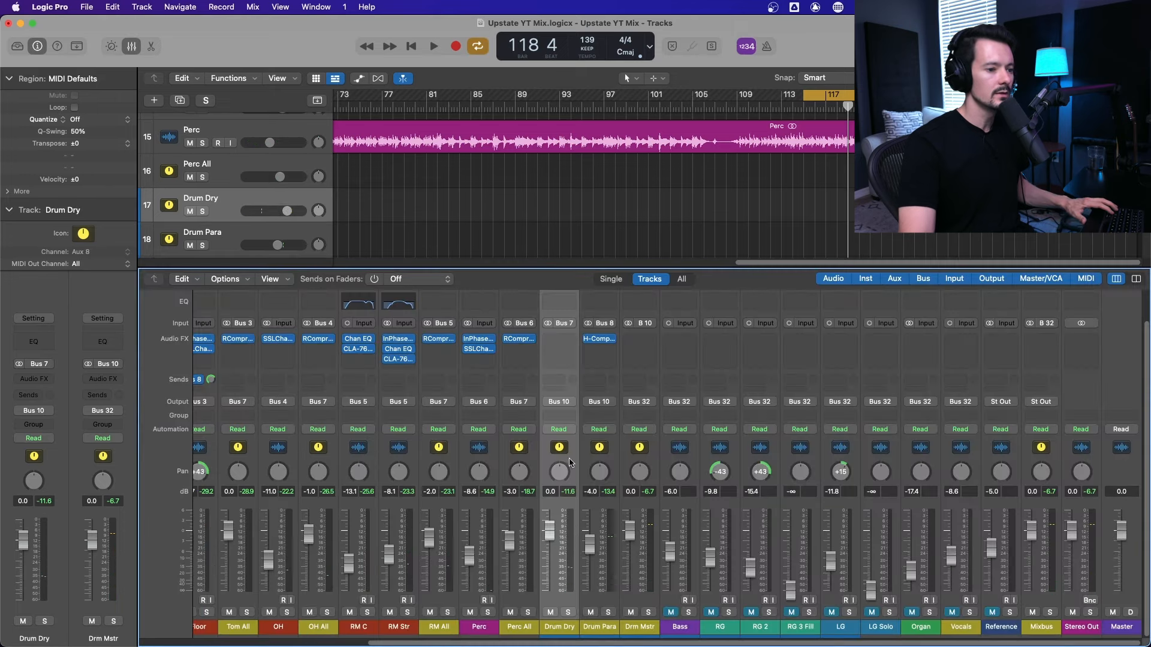
shift+click(593, 449)
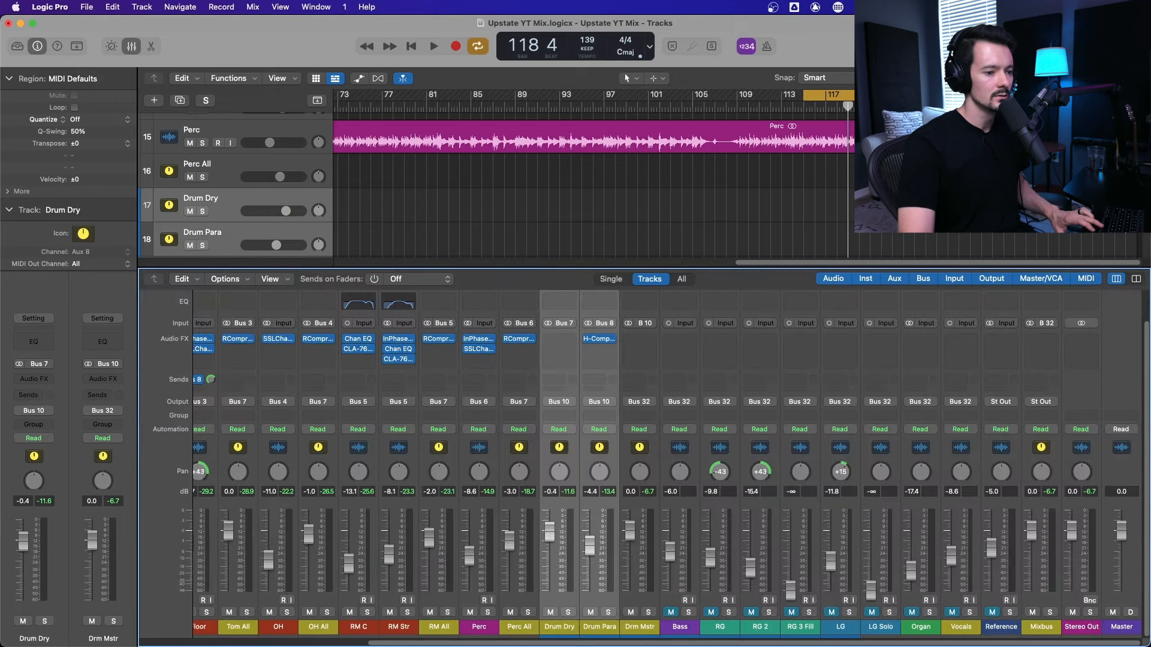
key(space)
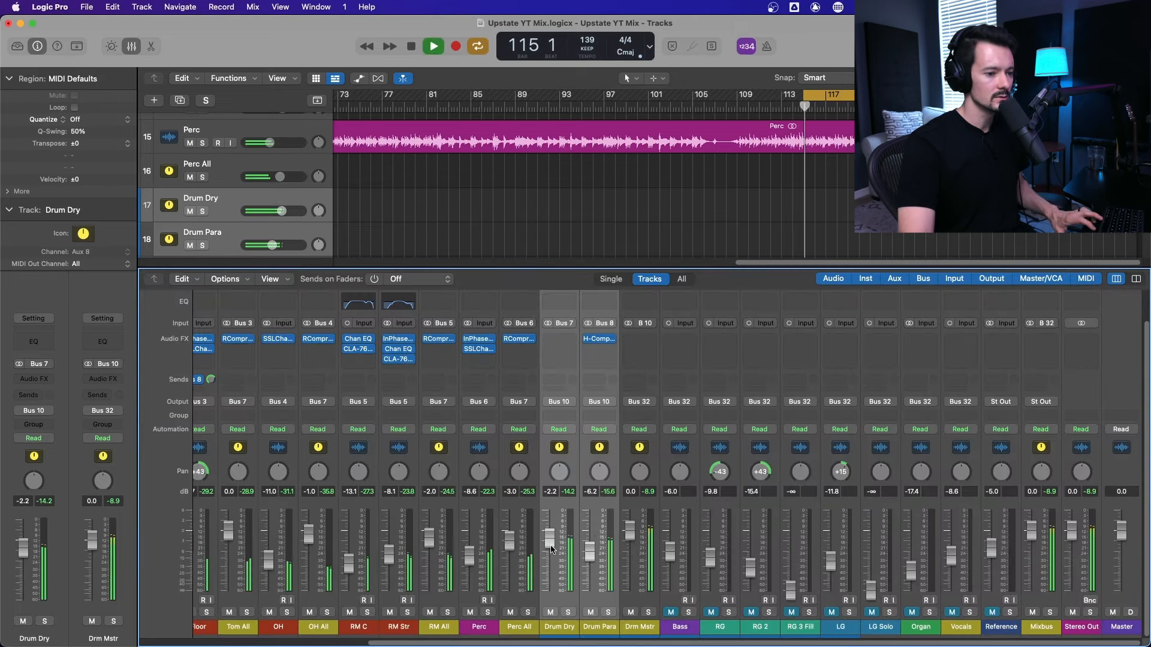
drag(550, 538, 549, 546)
key(space)
Step: Add a Bus 9 send at 0.0 dB to Kick O, Kick I, Snr T, Snr B, Rack, Floor, OH, RM C, RM Str and Perc
scroll(341, 630, left, 10)
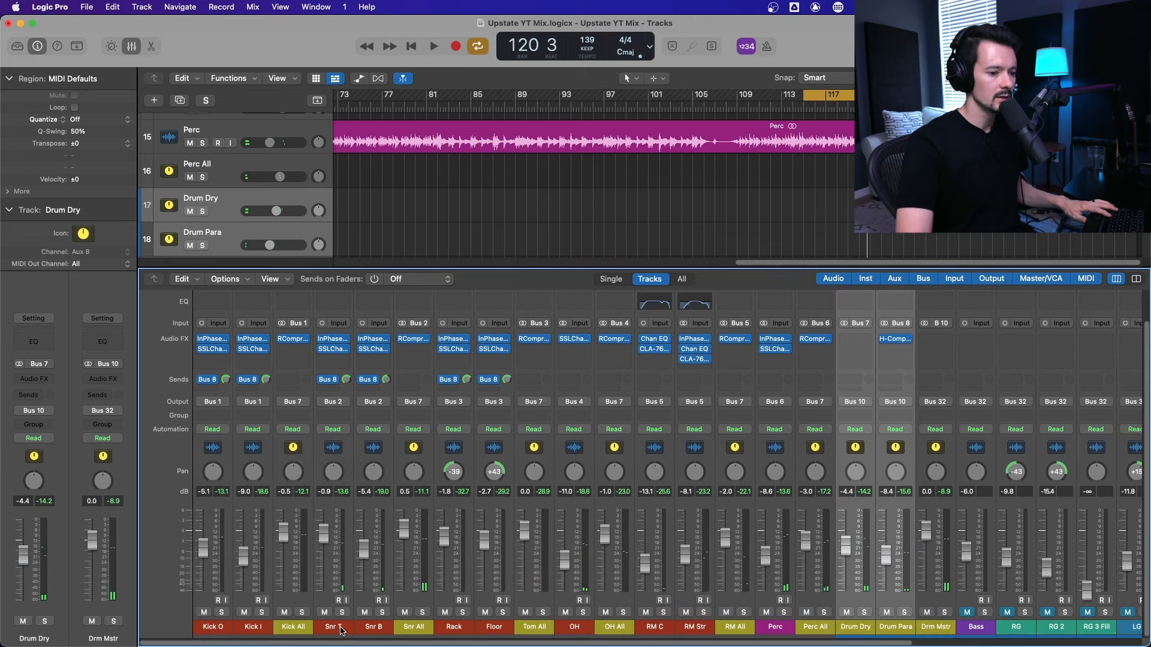
click(213, 447)
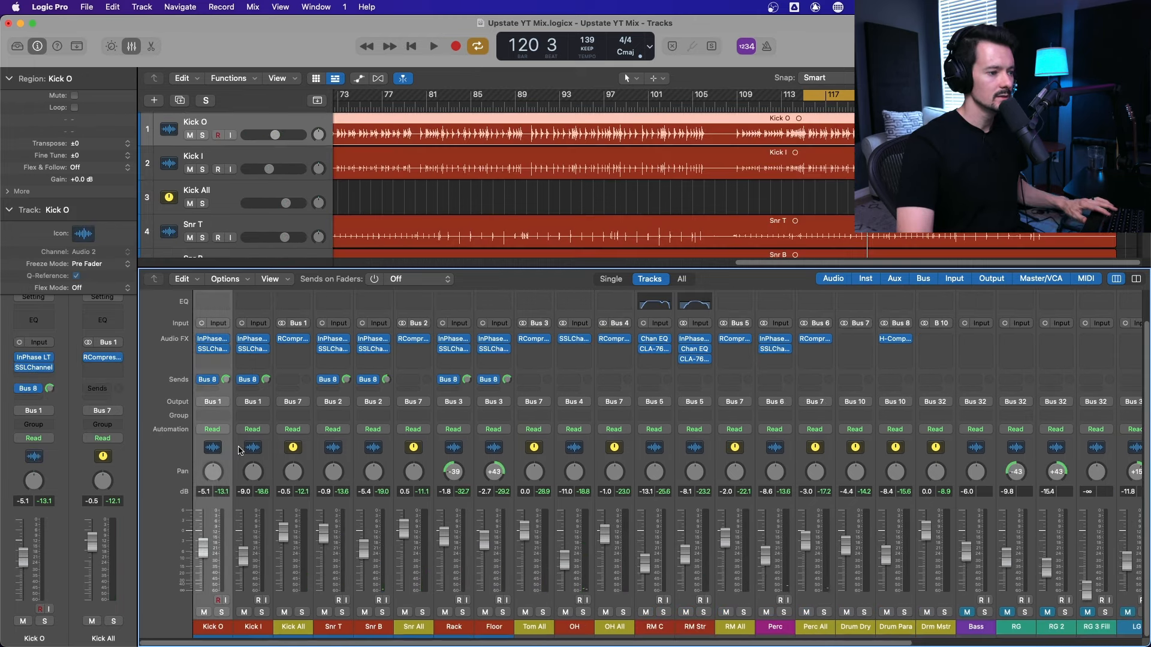
super+click(252, 447)
super+click(334, 447)
super+click(367, 448)
super+click(460, 449)
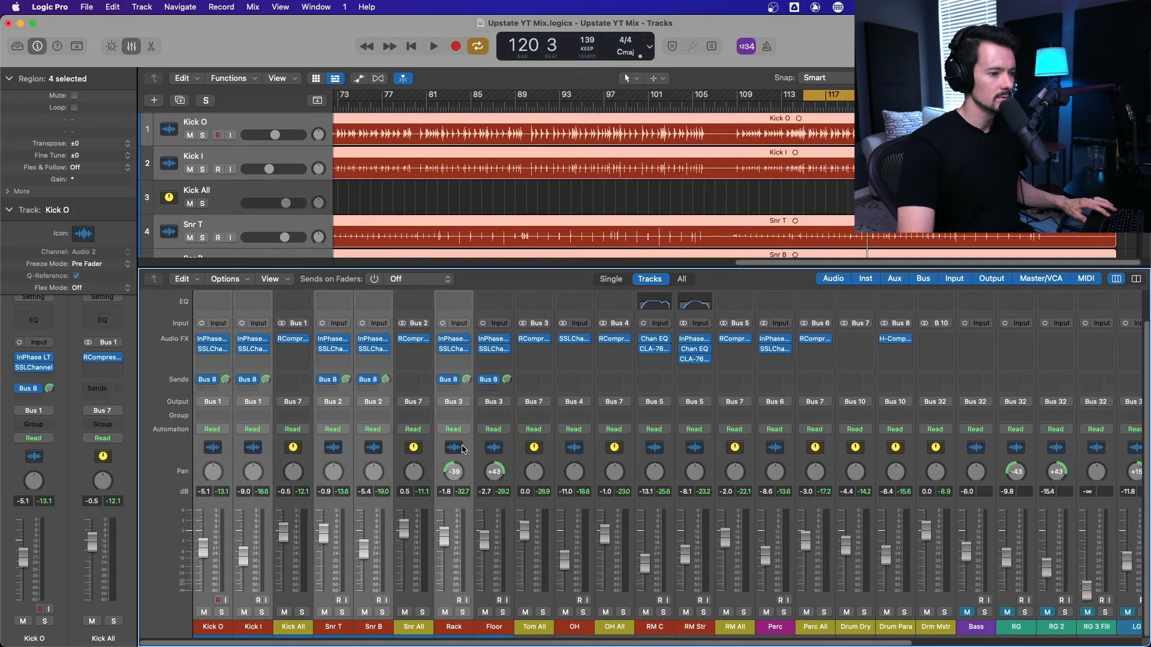
super+click(494, 448)
super+click(572, 451)
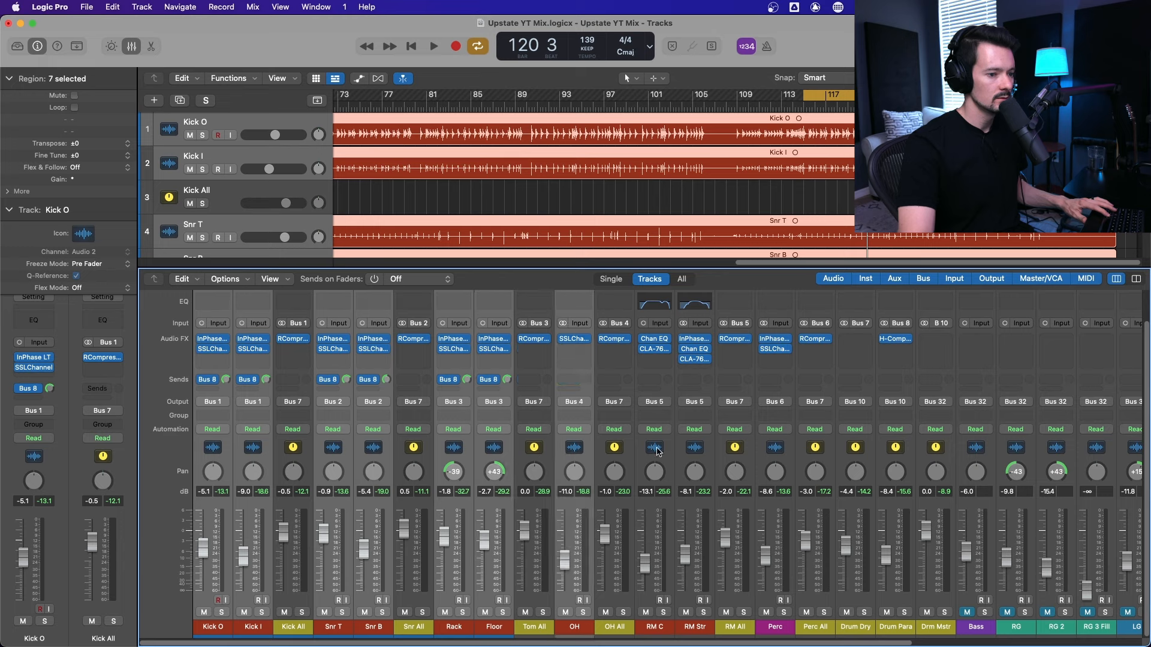
drag(658, 451, 684, 451)
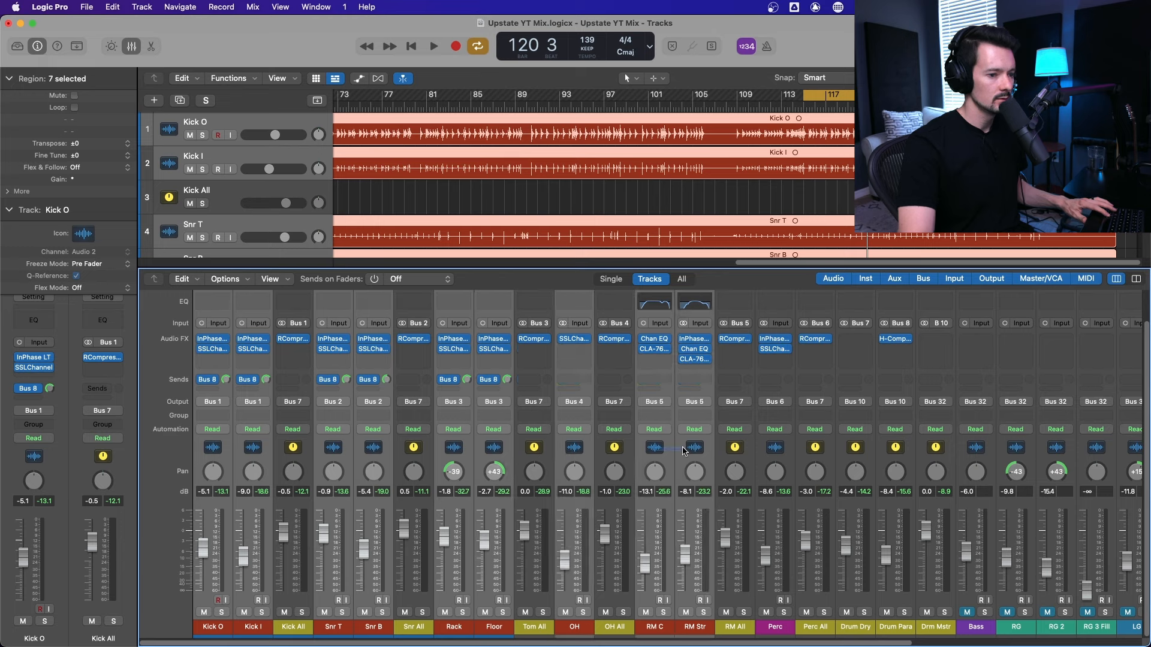
super+click(776, 450)
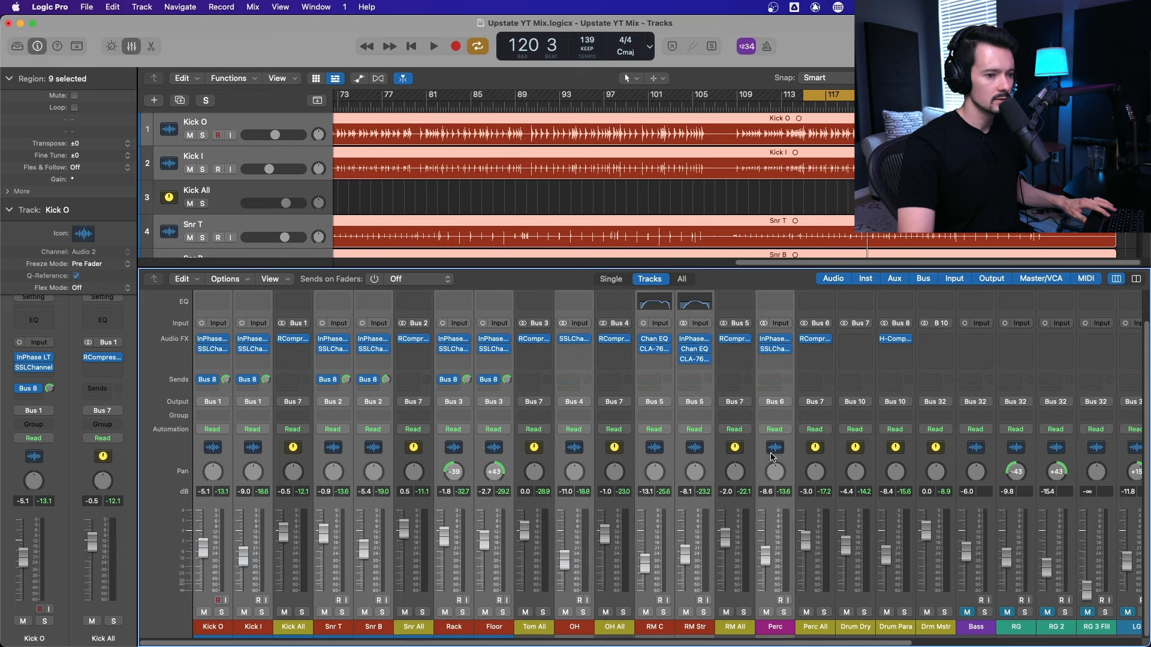
click(207, 390)
mouse_move(212, 406)
click(328, 250)
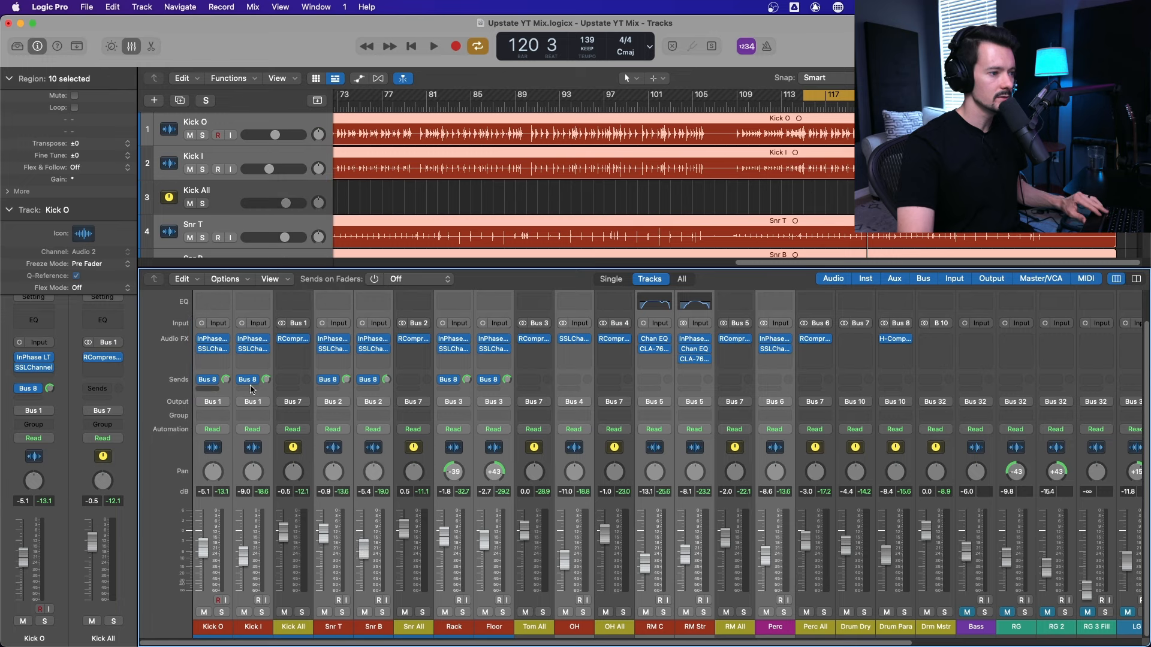
Step: Rename the new Bus 9 aux channel as Drm Verb and place its track directly below Drum Para
drag(447, 644, 698, 644)
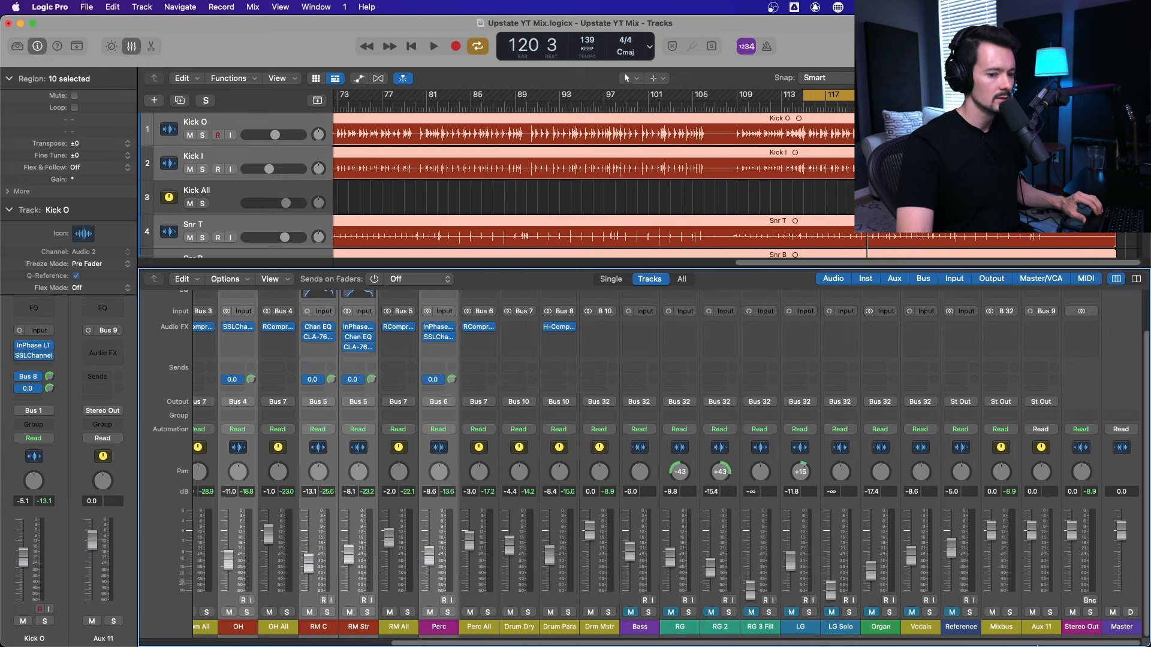
double_click(1043, 626)
text(D)
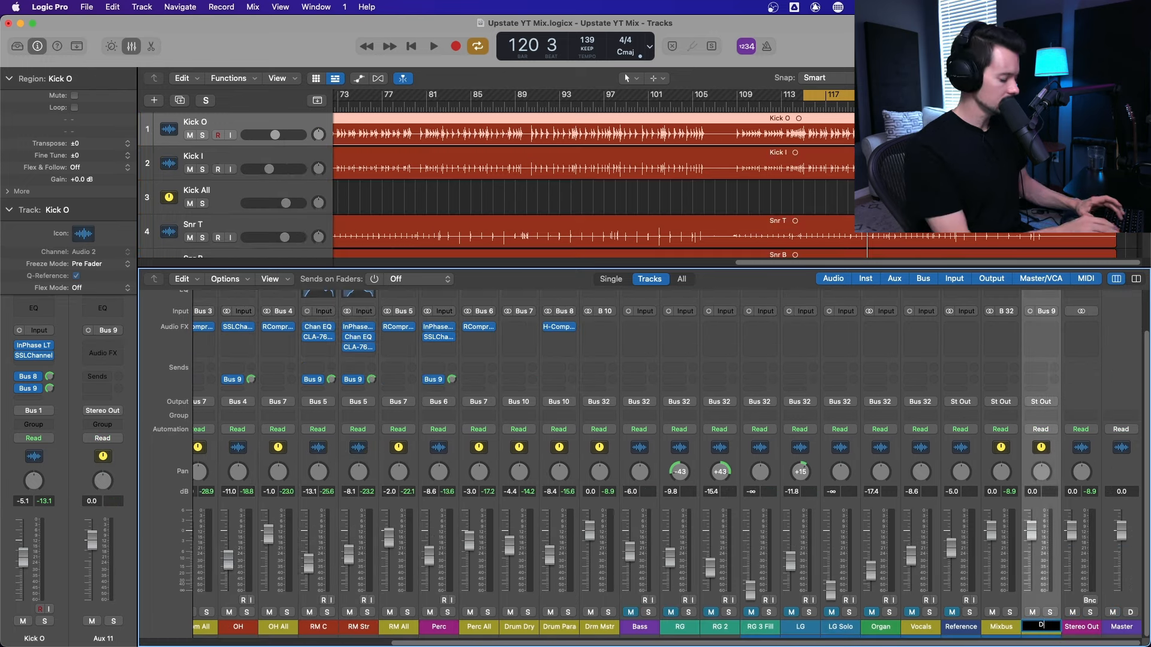
text(rm Verb)
key(Return)
key(x)
drag(240, 160, 239, 569)
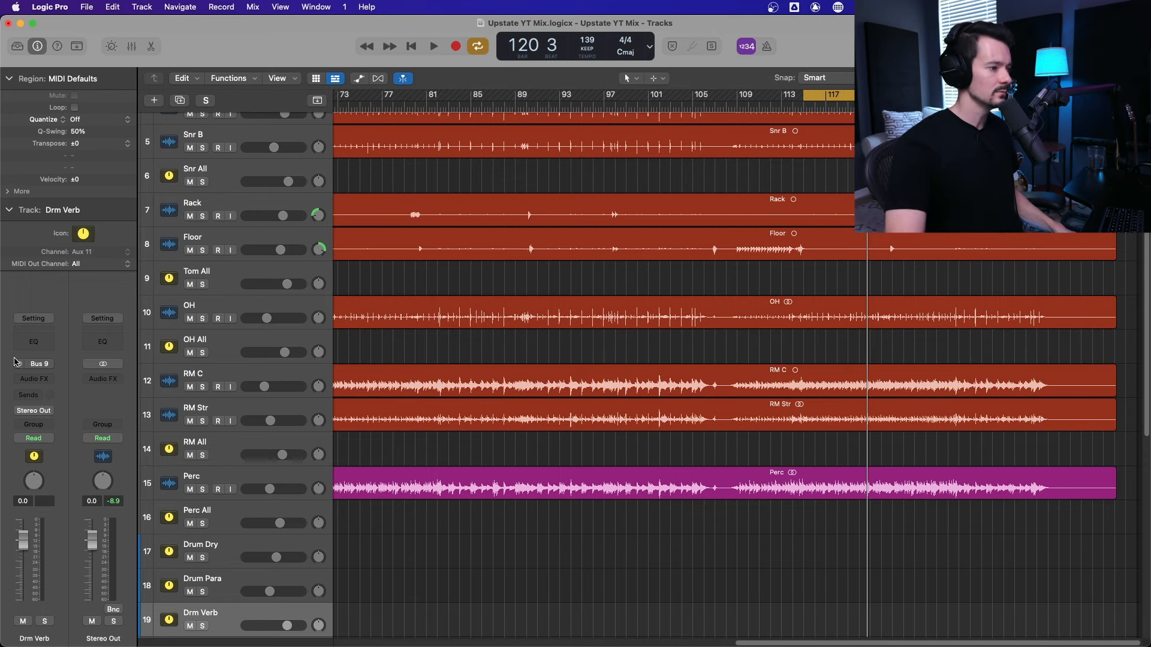
Step: Insert the stereo TrueVerb (s) reverb on Drm Verb with the Drum room preset and close its window
click(31, 379)
mouse_move(131, 594)
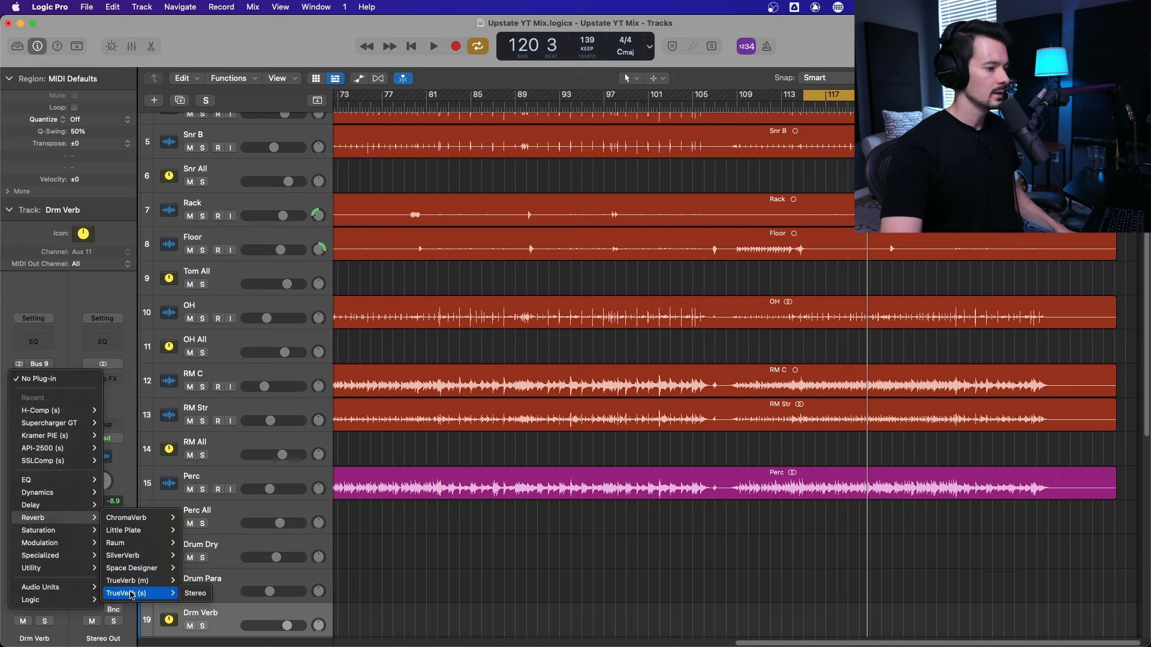
click(196, 593)
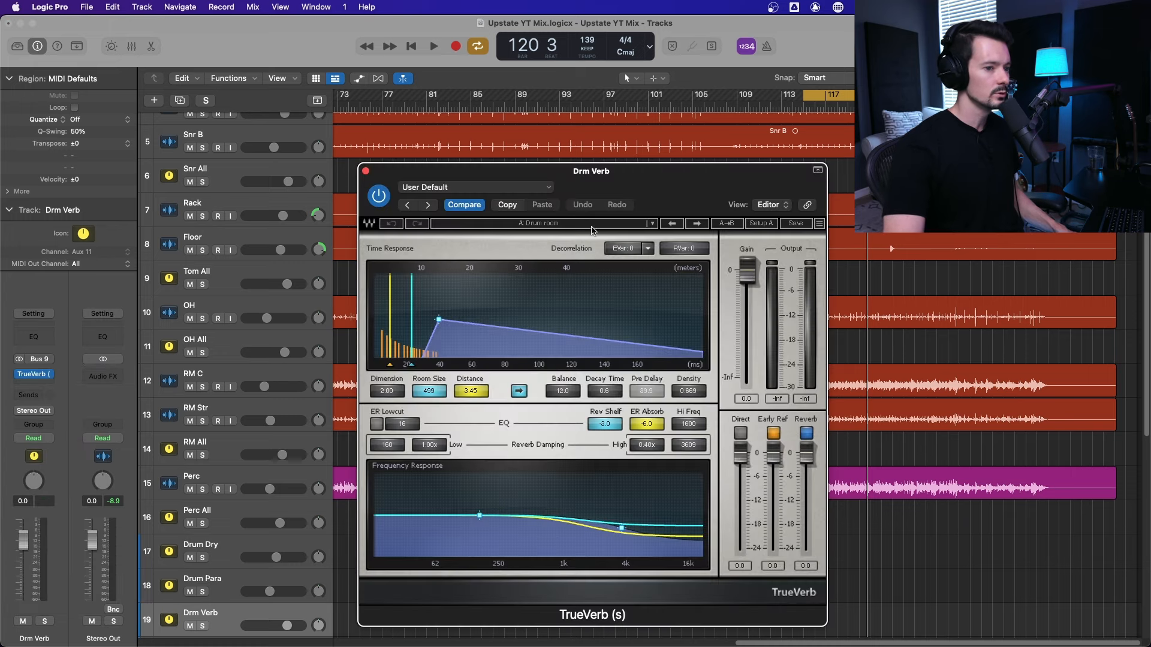
click(550, 227)
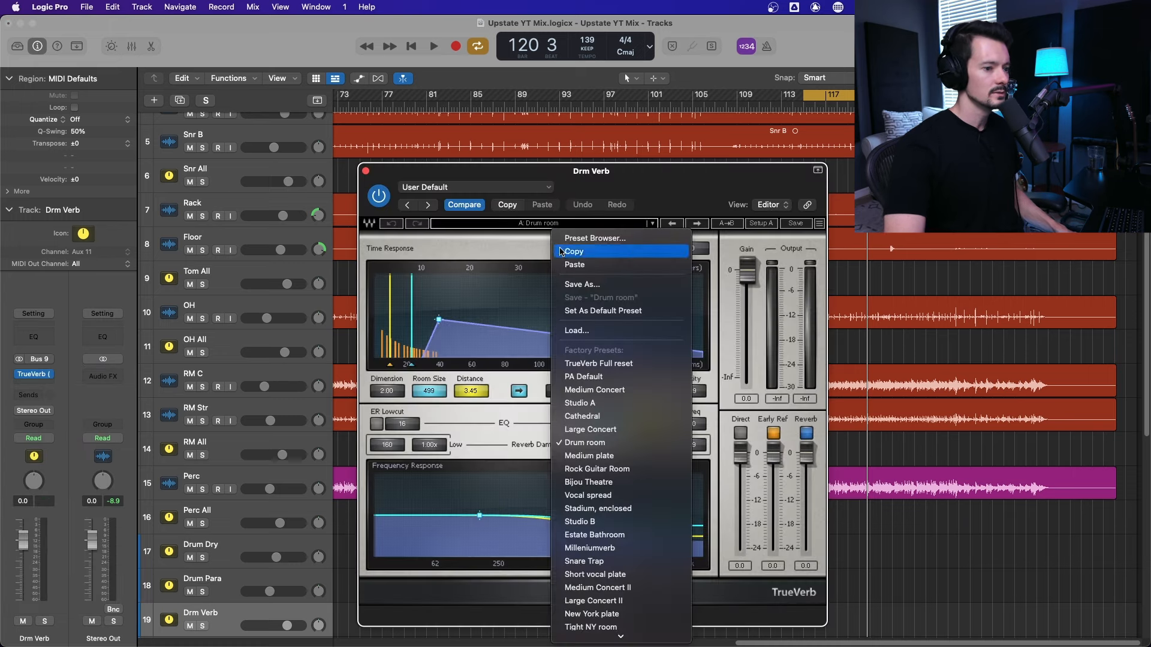
click(604, 444)
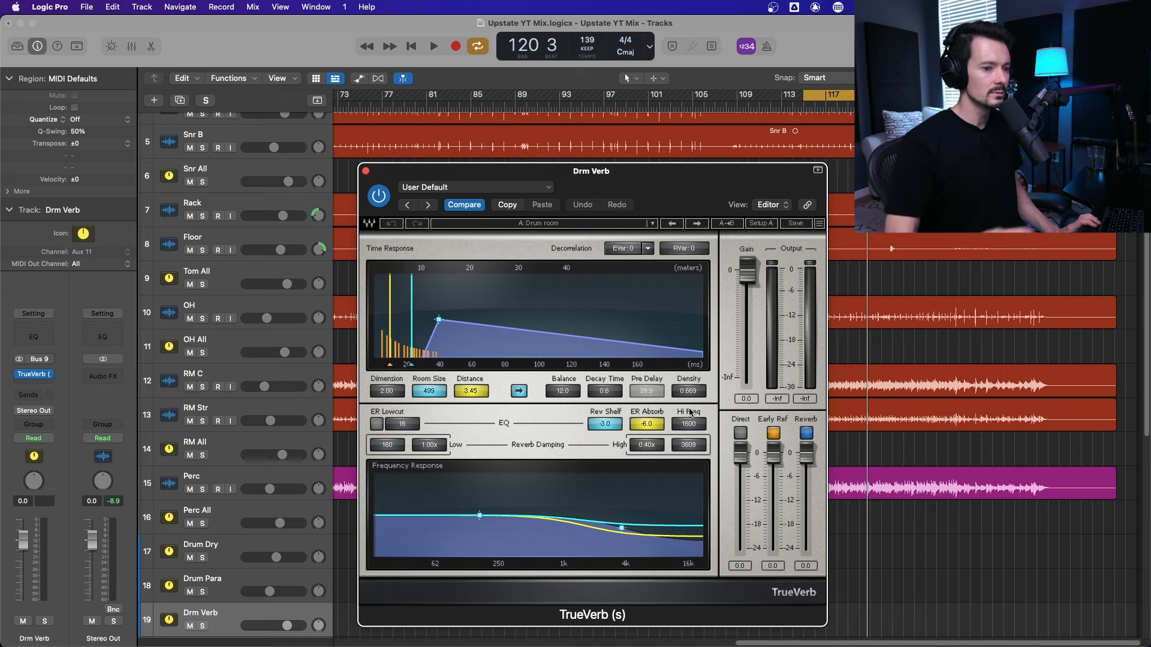
click(366, 172)
Step: Solo Drm Verb during playback, audition the TrueVerb early reflections and lower its Reverb level to -1.2
click(202, 626)
key(space)
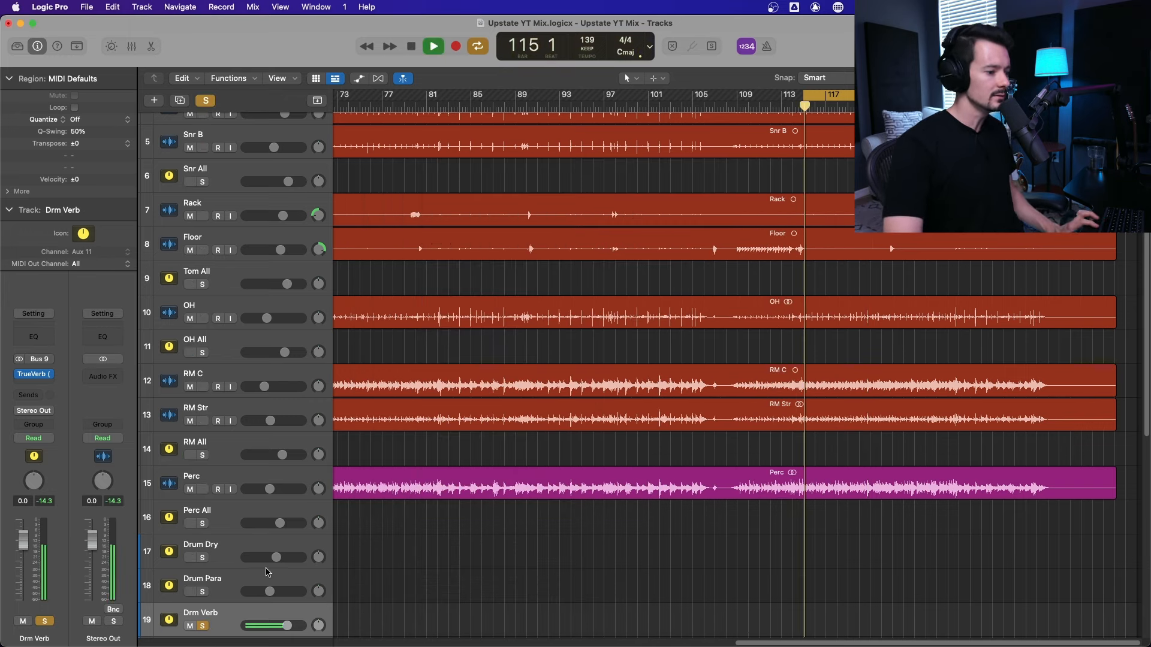
click(37, 376)
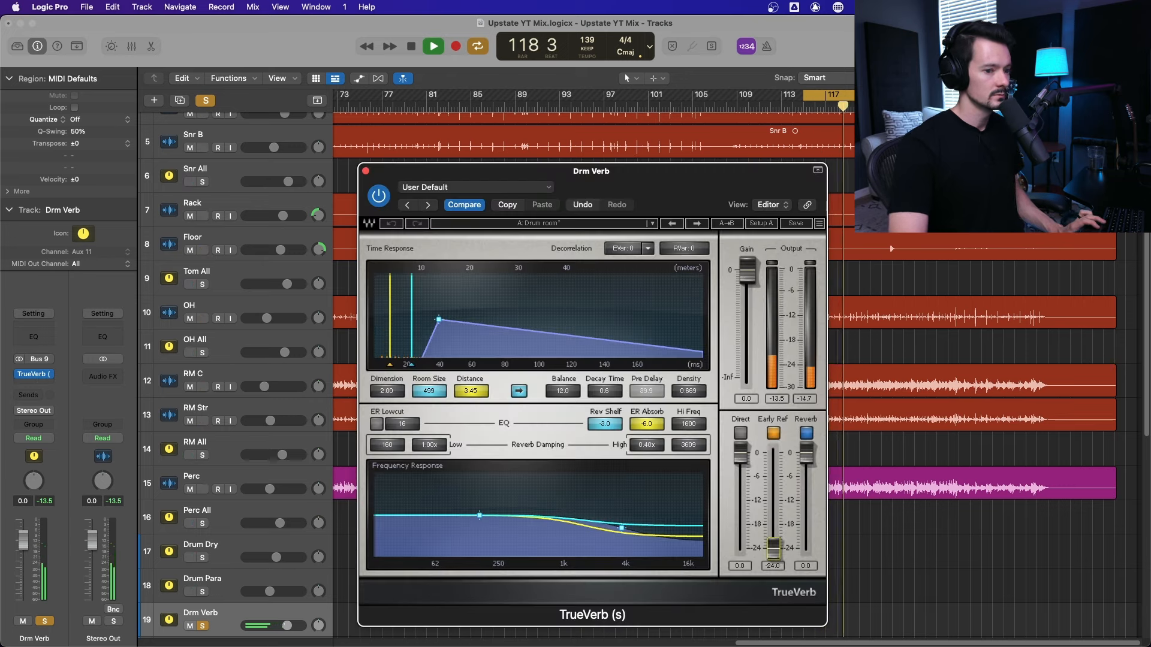
mouse_move(806, 454)
mouse_down()
mouse_move(806, 547)
mouse_move(800, 458)
mouse_up()
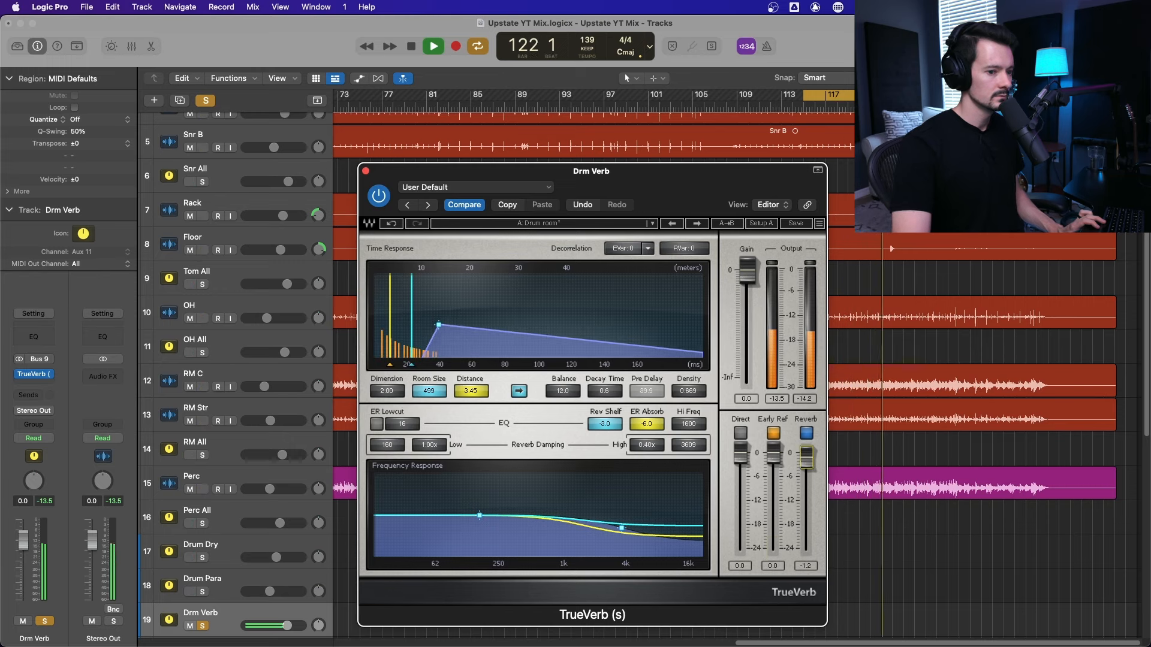
click(365, 170)
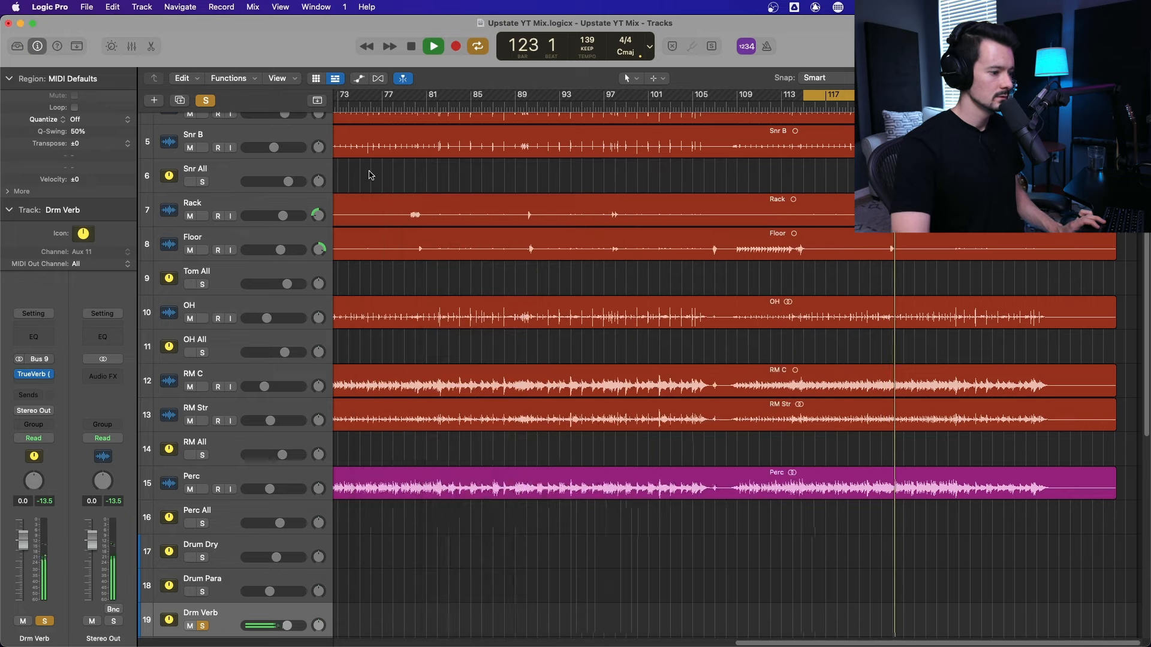
Step: Lower the Bus 9 sends of Kick O and Kick I to -5.0 dB and clear the Drm Verb solo
key(x)
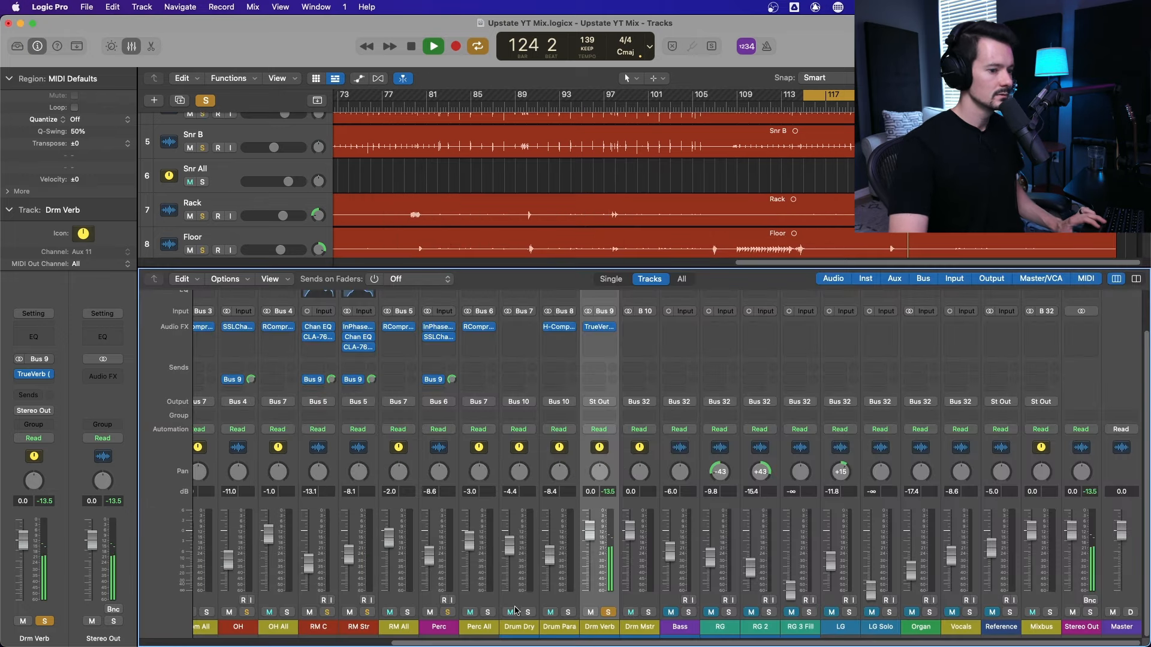
drag(587, 645, 333, 644)
click(224, 447)
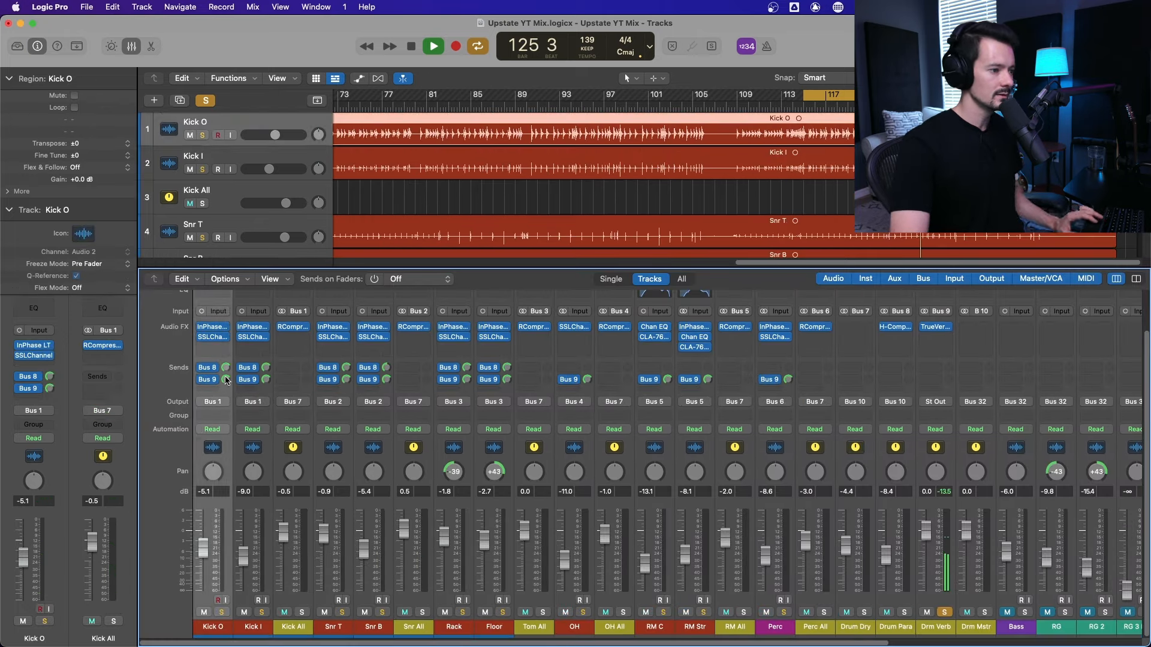
shift+click(255, 447)
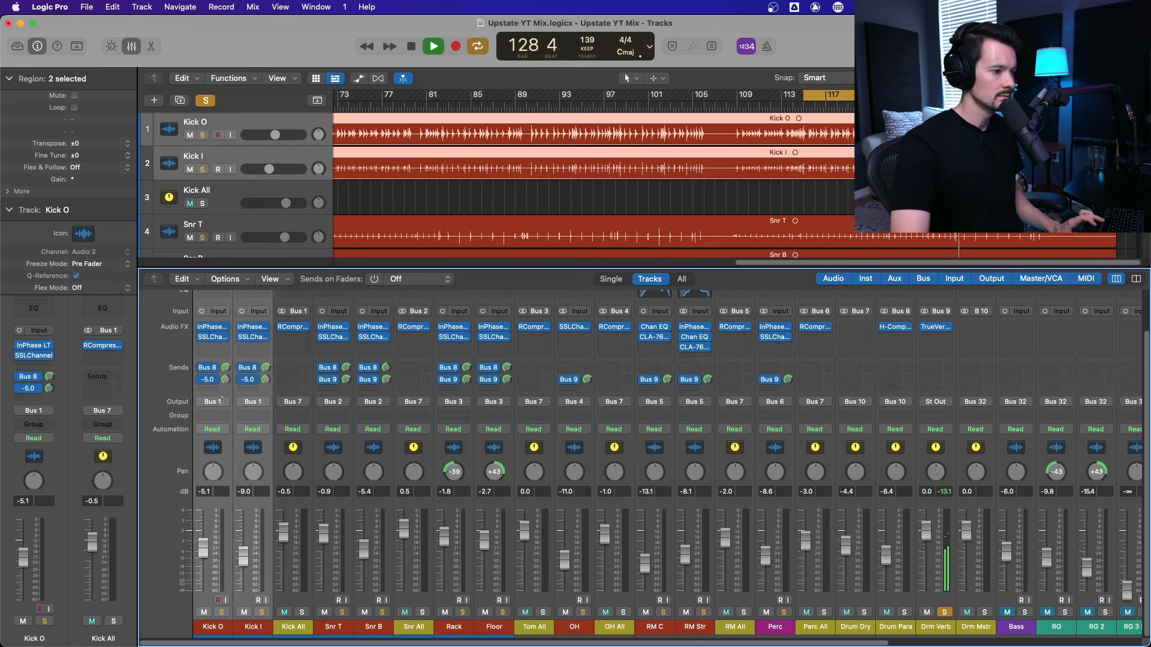
click(206, 100)
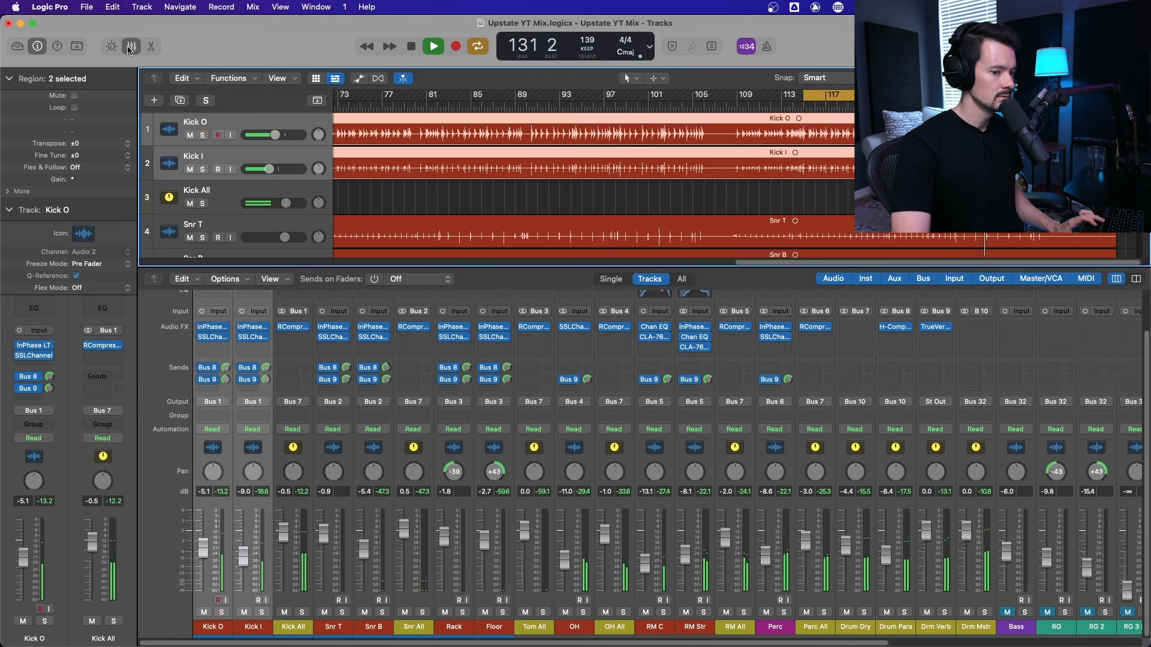
Step: Pull Drm Verb fully down during playback, blend it back into the drums at -14.8 dB and compare with it muted
drag(931, 536, 928, 597)
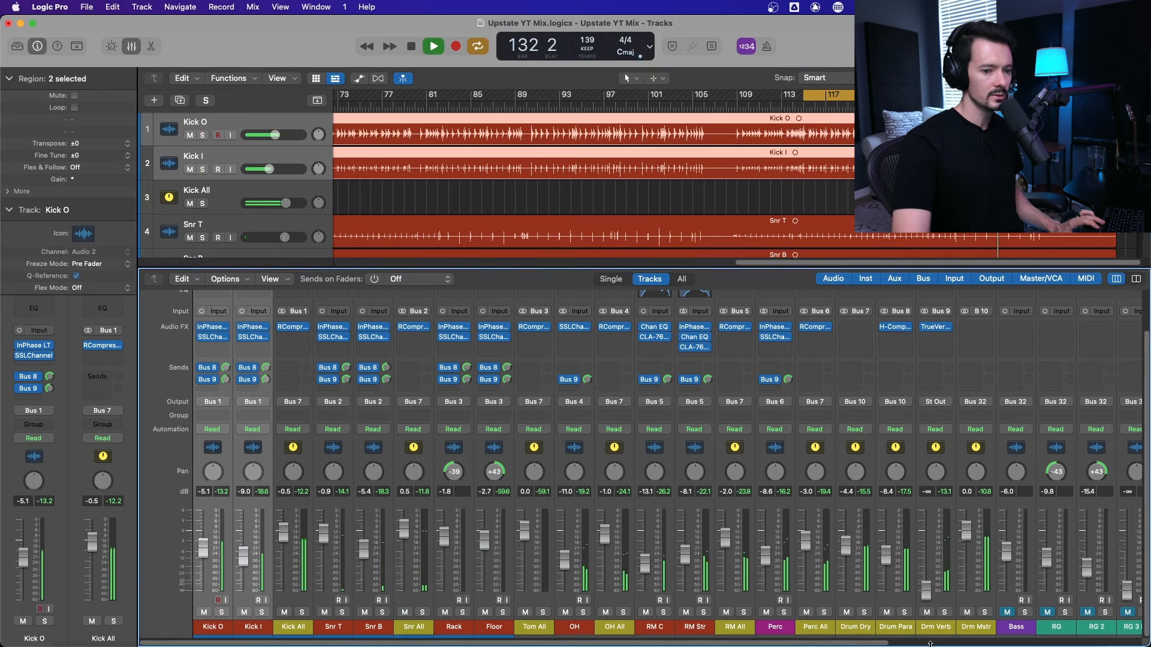
key(space)
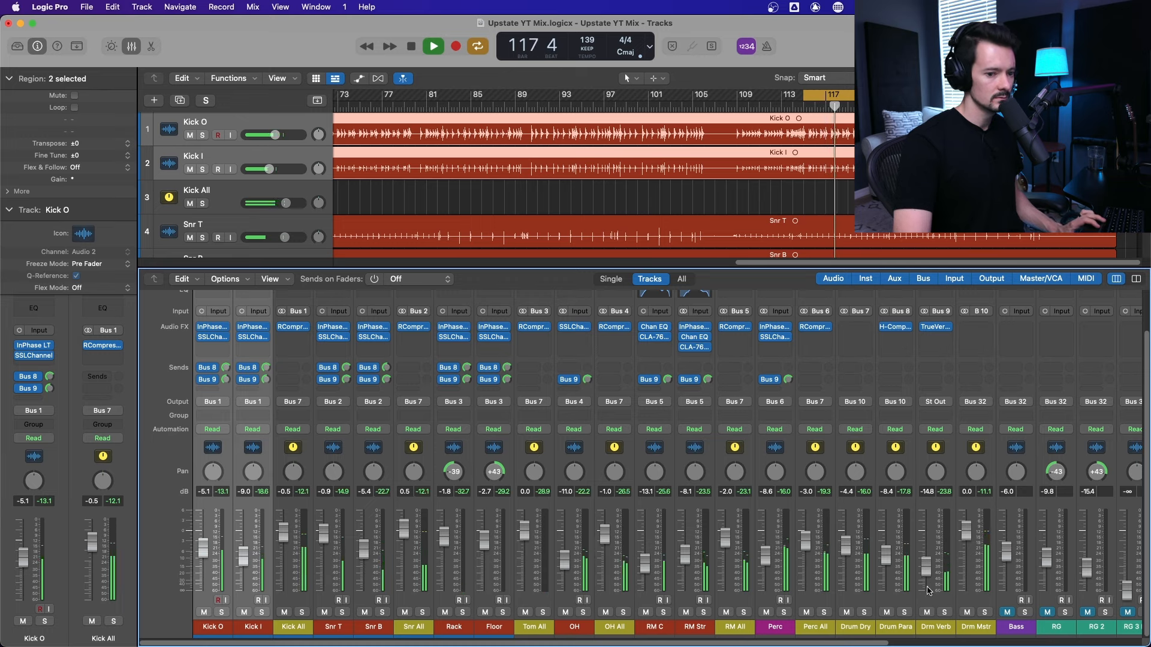
click(927, 612)
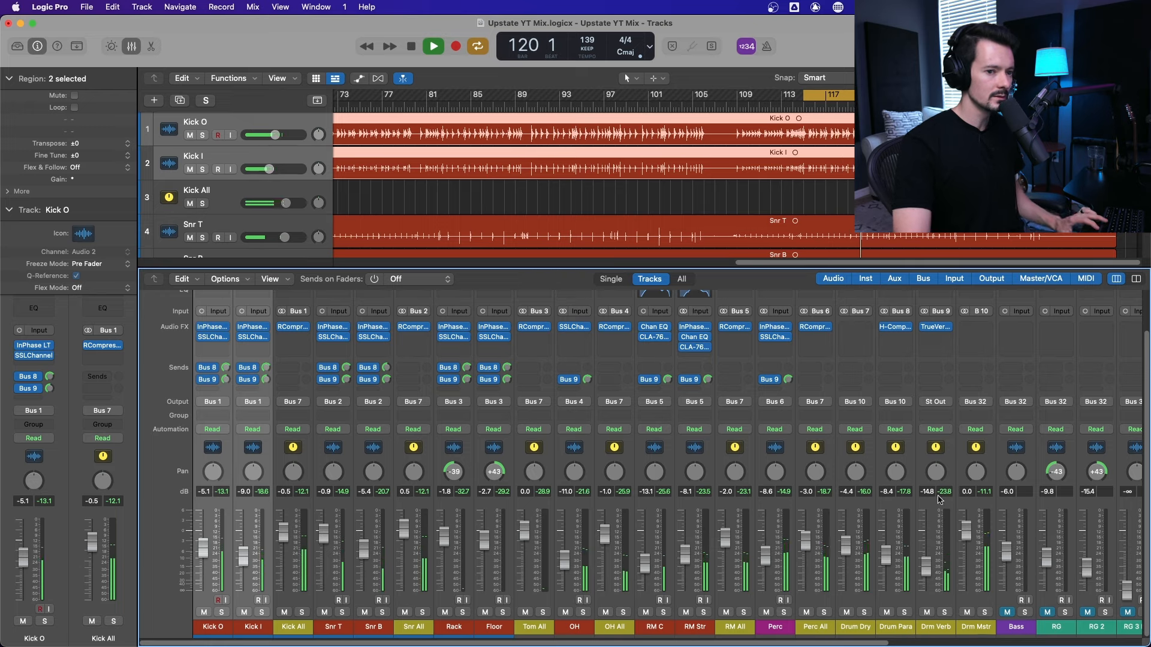
Step: Solo Drm Verb, add a Channel EQ after TrueVerb with a low cut at 108 Hz, clear the solo and stop playback
scroll(941, 431, up, 3)
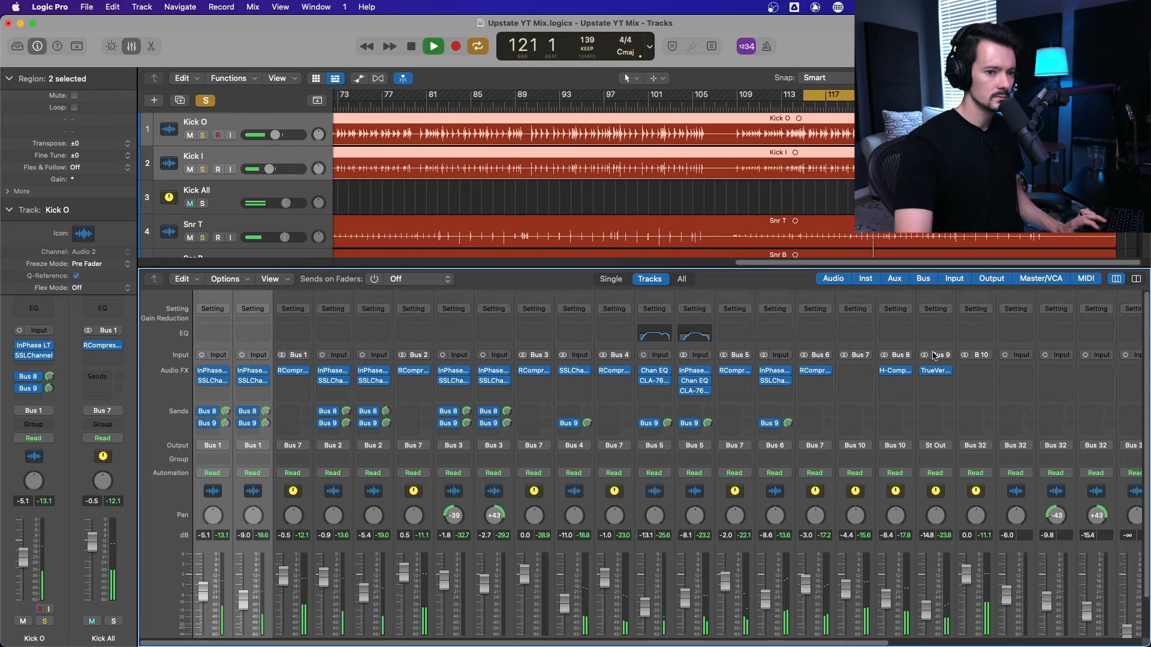
click(936, 334)
drag(474, 380, 501, 379)
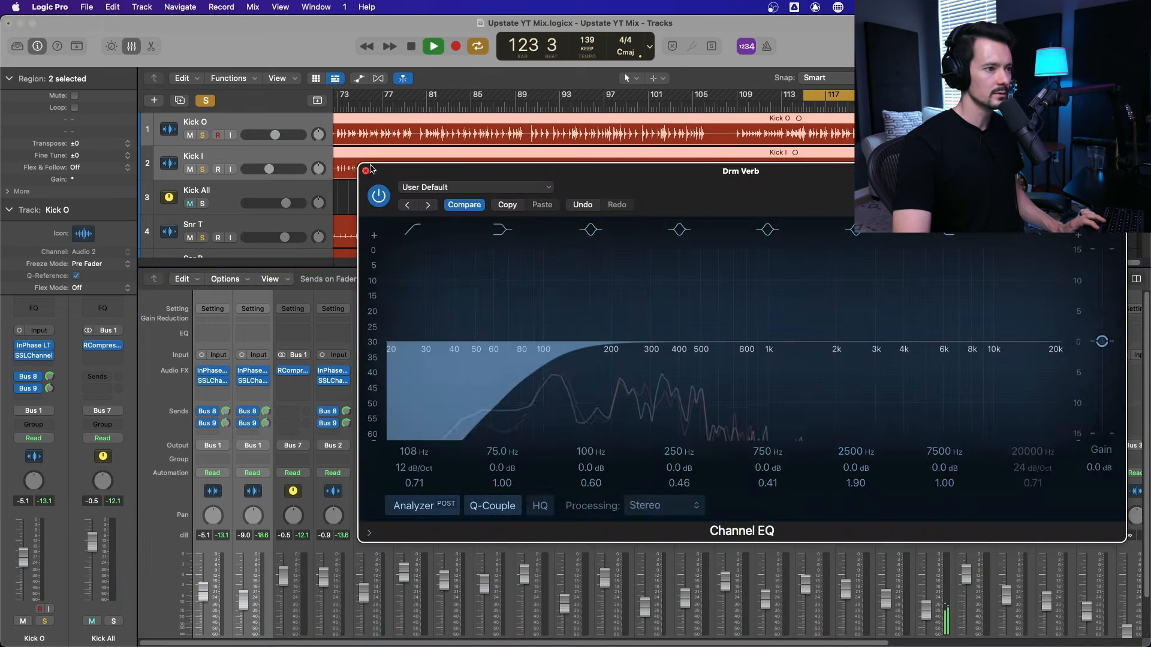
key(super+w)
scroll(947, 587, down, 2)
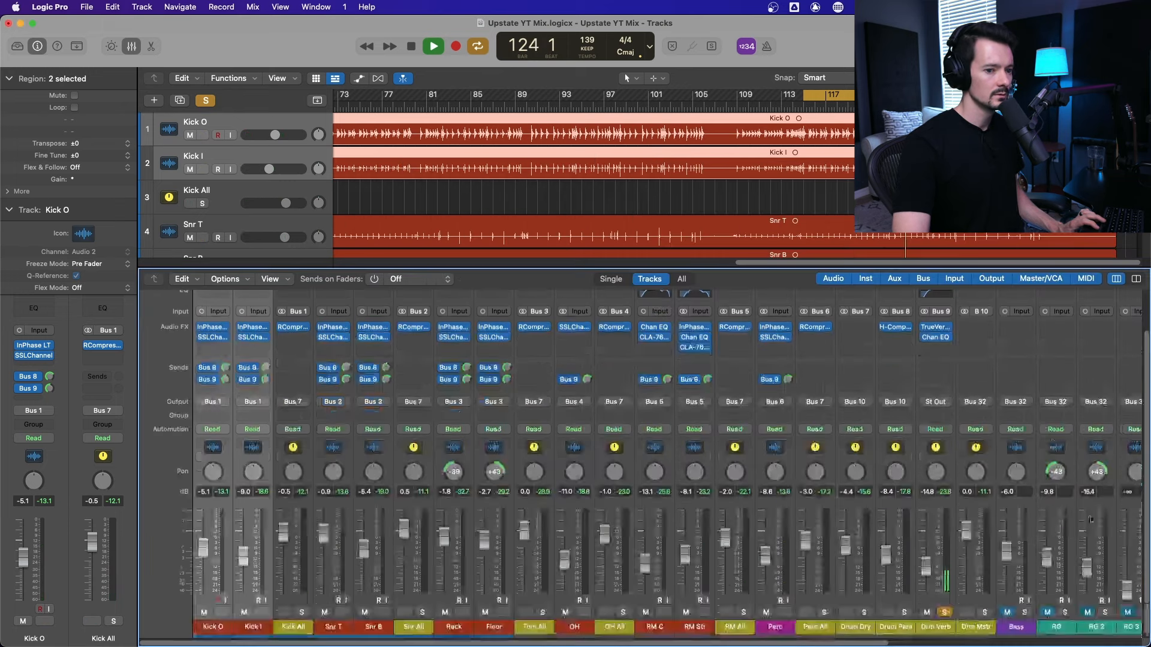
click(945, 612)
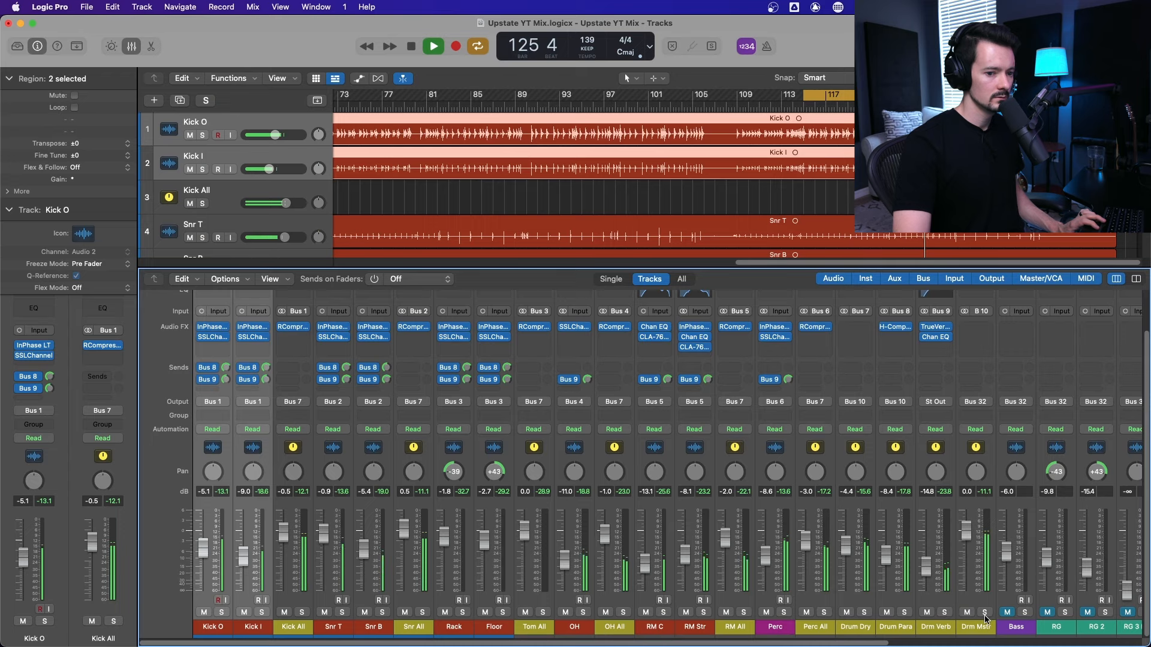
key(space)
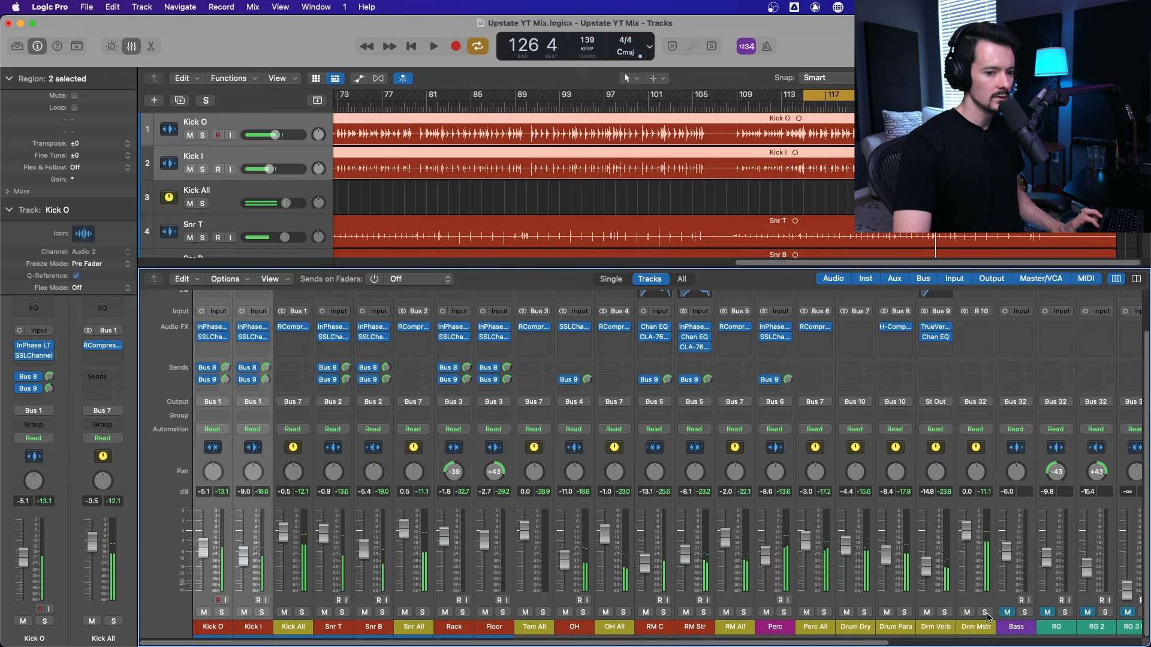
Step: Insert the stereo SSLComp (s) bus compressor on the Drm Mstr channel
click(973, 425)
click(976, 327)
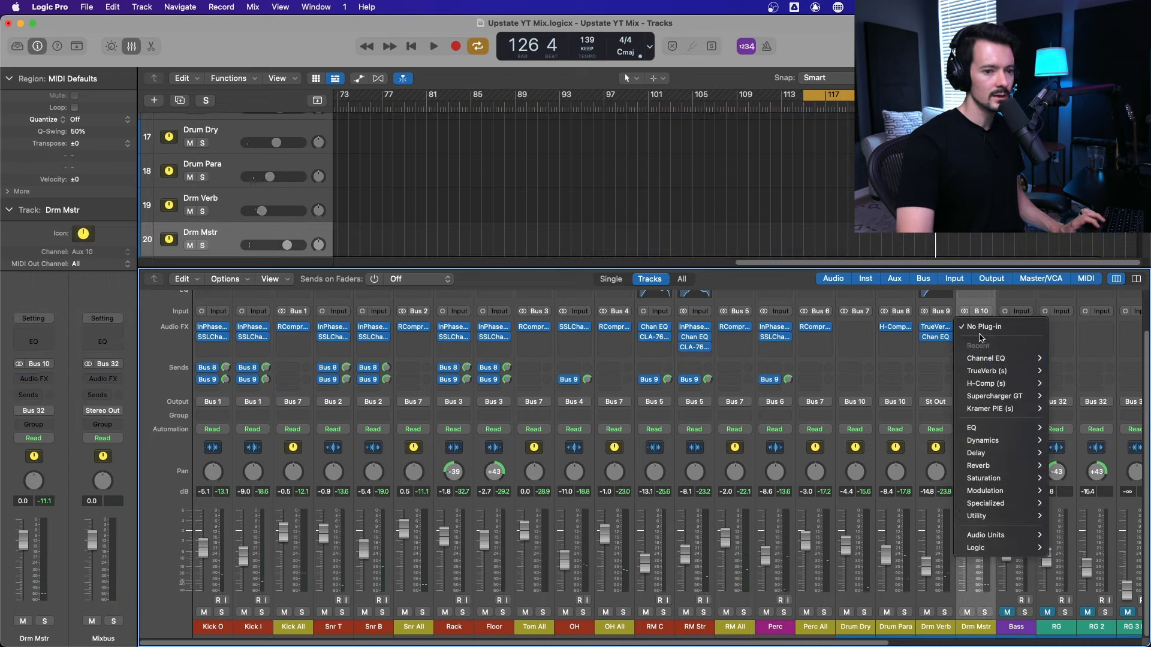
mouse_move(983, 440)
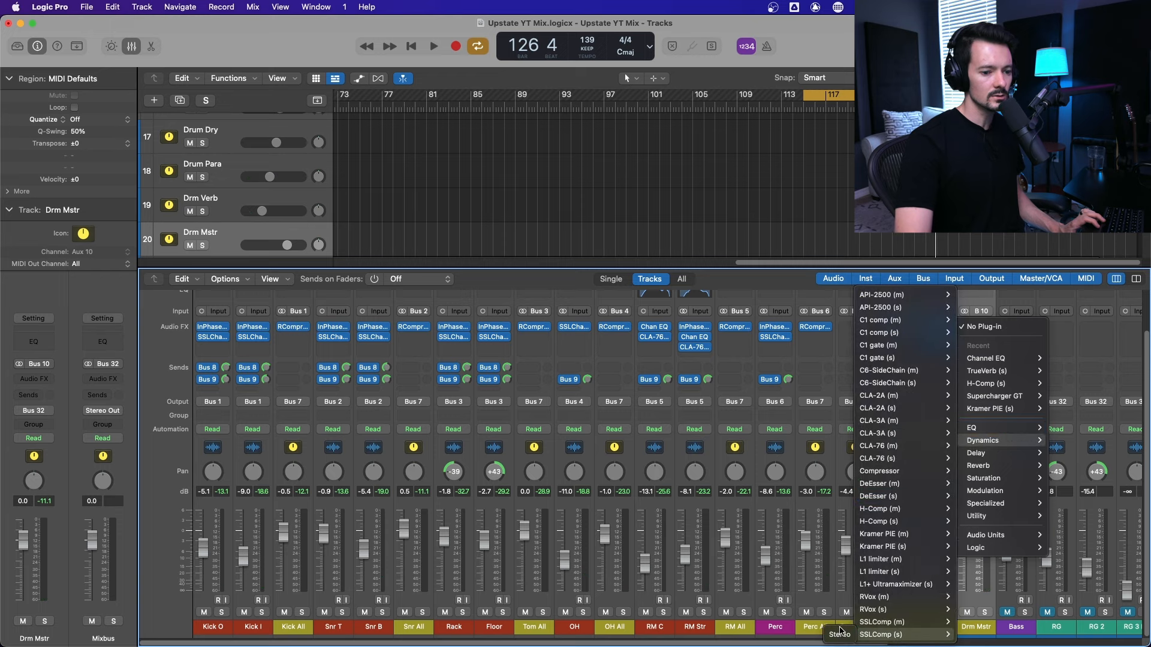
click(881, 634)
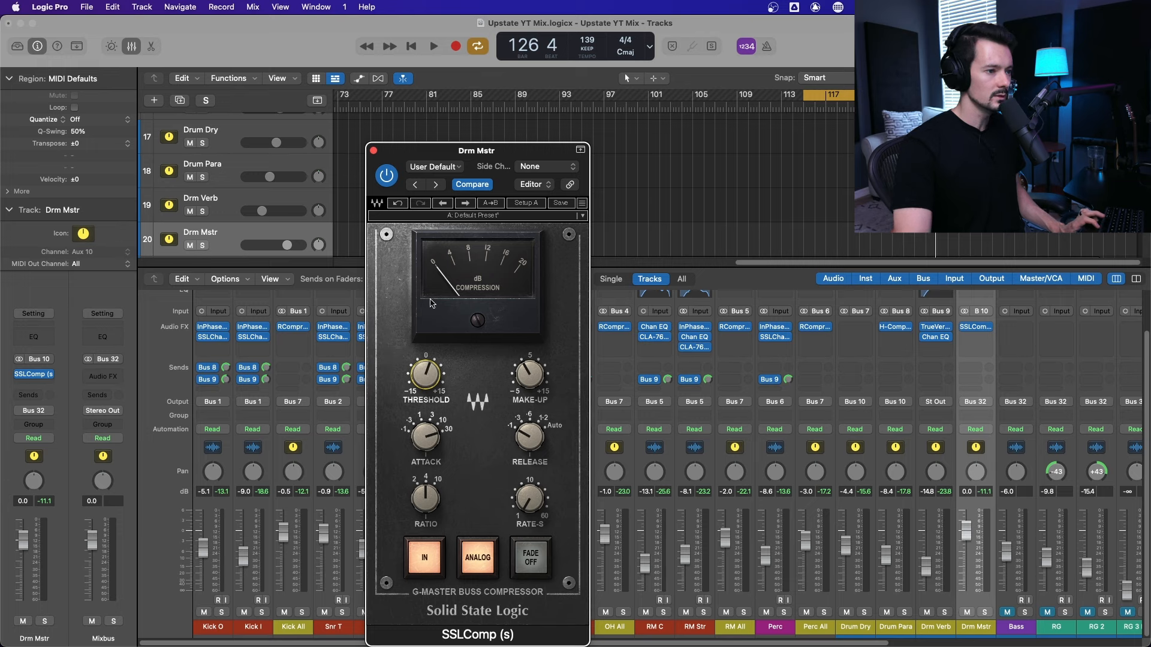
Step: Play the drums through the Drm Mstr compressor with its threshold near 0, stop playback and close the plug-in window
key(space)
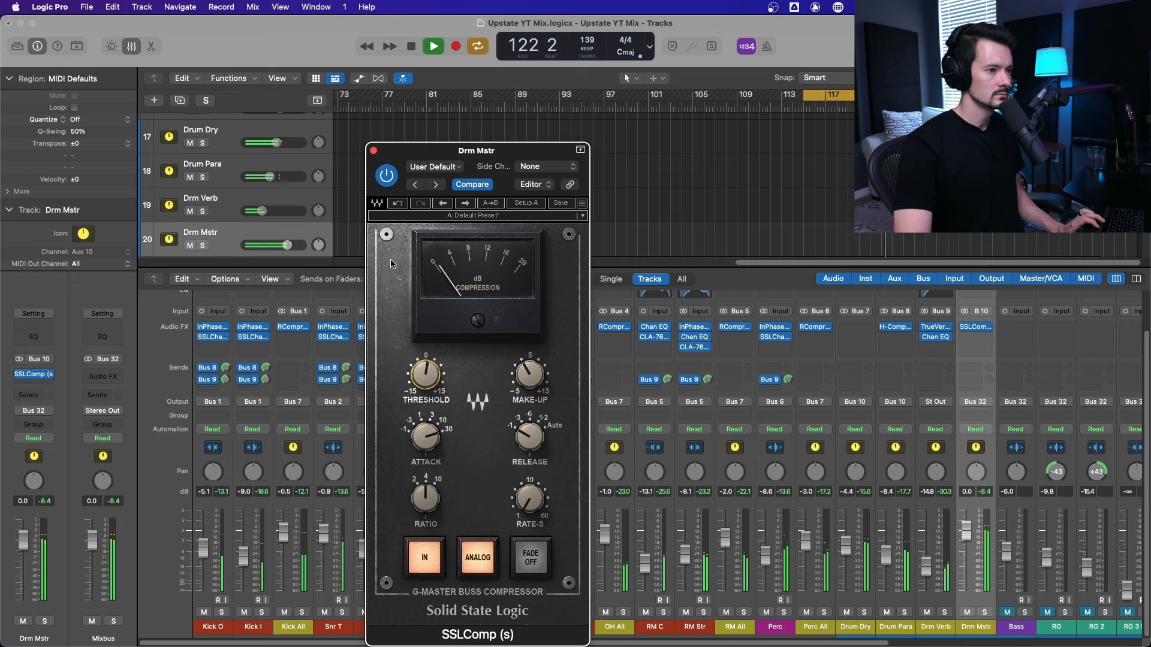
key(space)
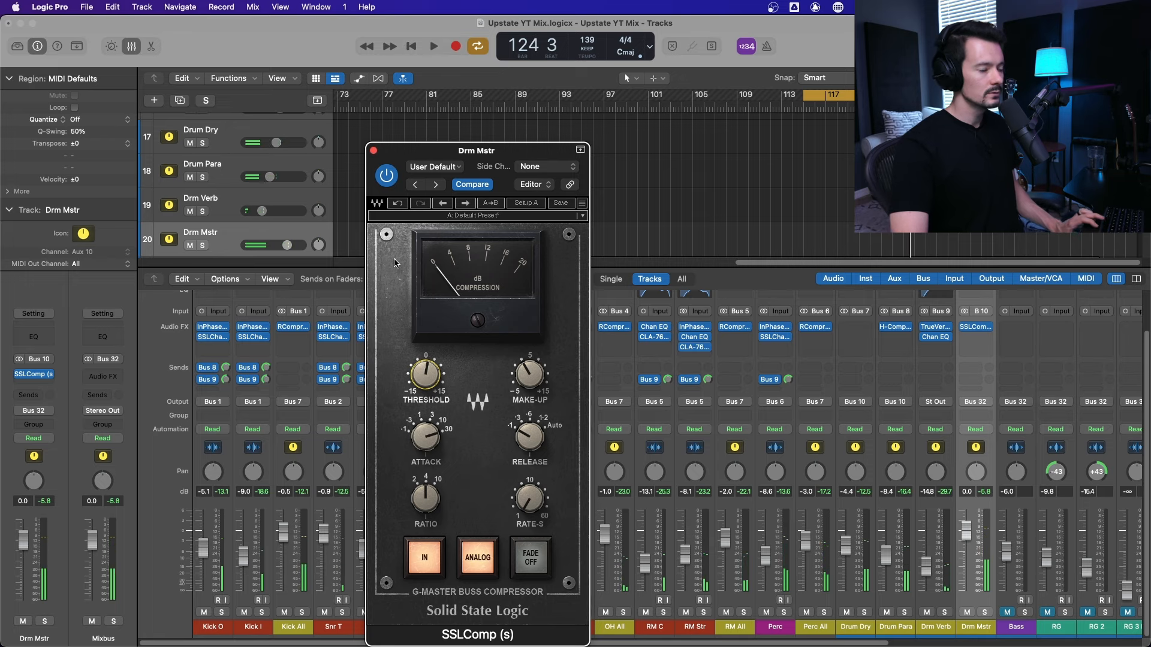
drag(509, 150, 524, 136)
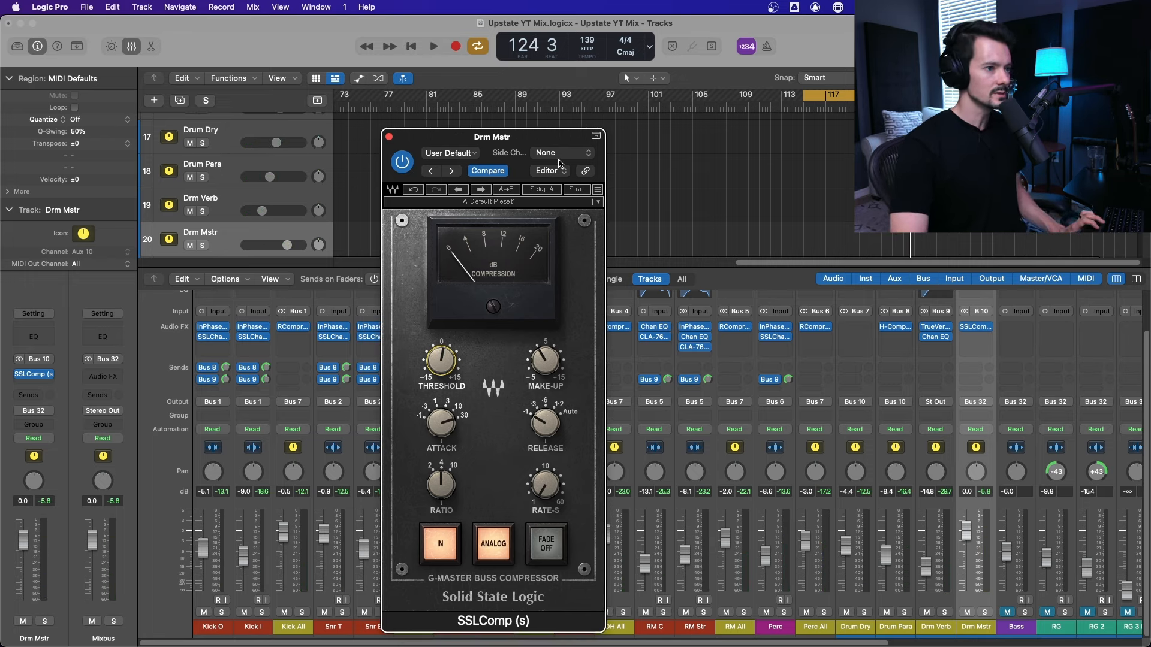
key(super+w)
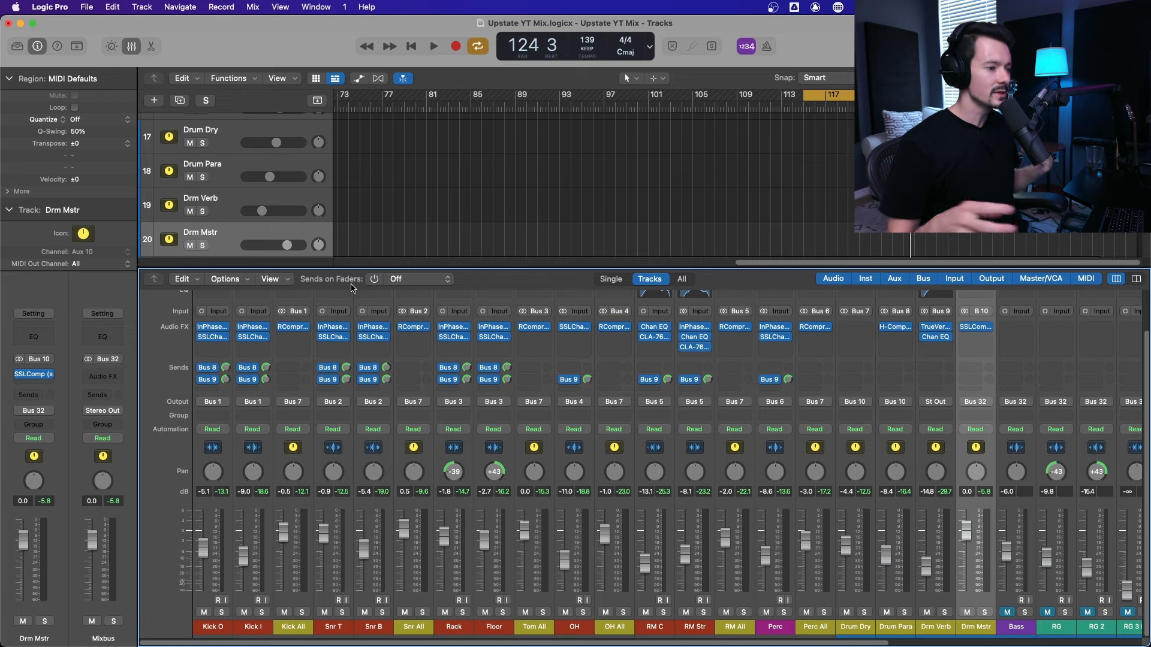
Step: Insert FabFilter Saturn after the compressors on Kick All, Snr All, Tom All, OH All, RM All and Perc All, and close its window
click(291, 446)
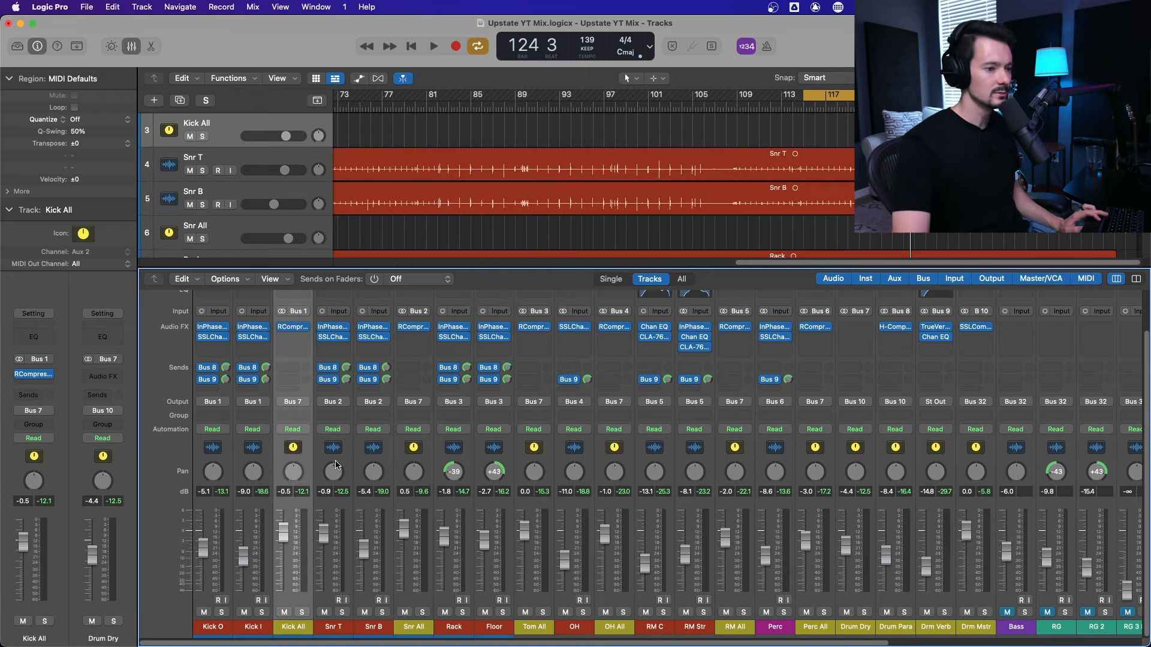
shift+click(416, 449)
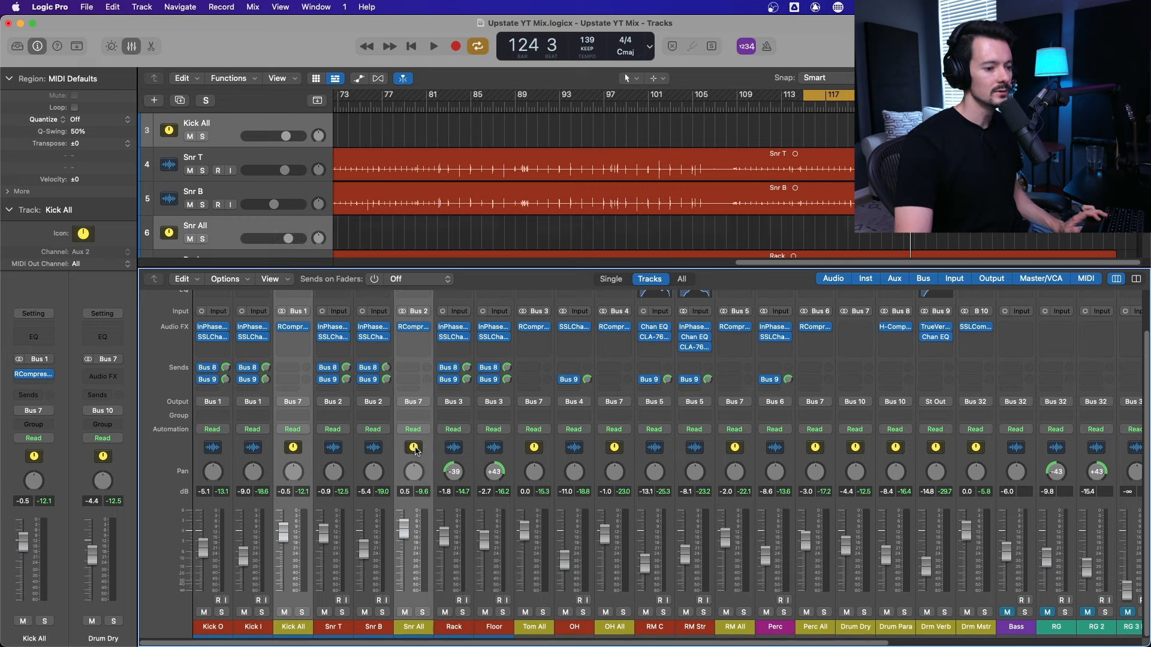
shift+click(532, 446)
shift+click(617, 451)
shift+click(734, 449)
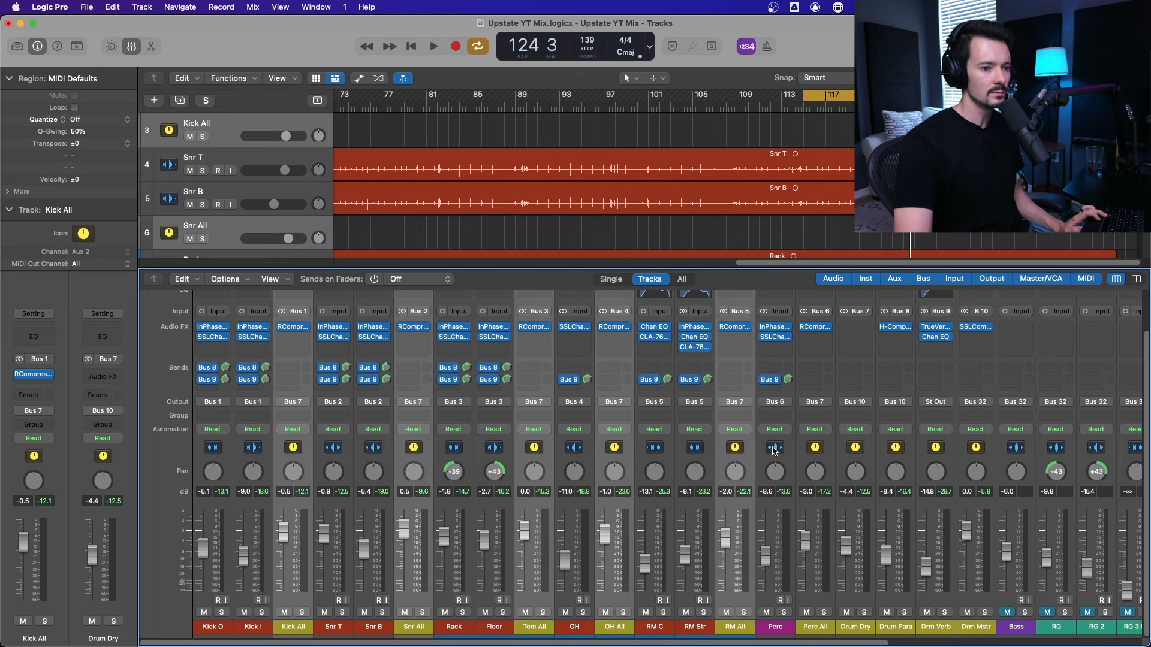
shift+click(817, 448)
click(330, 348)
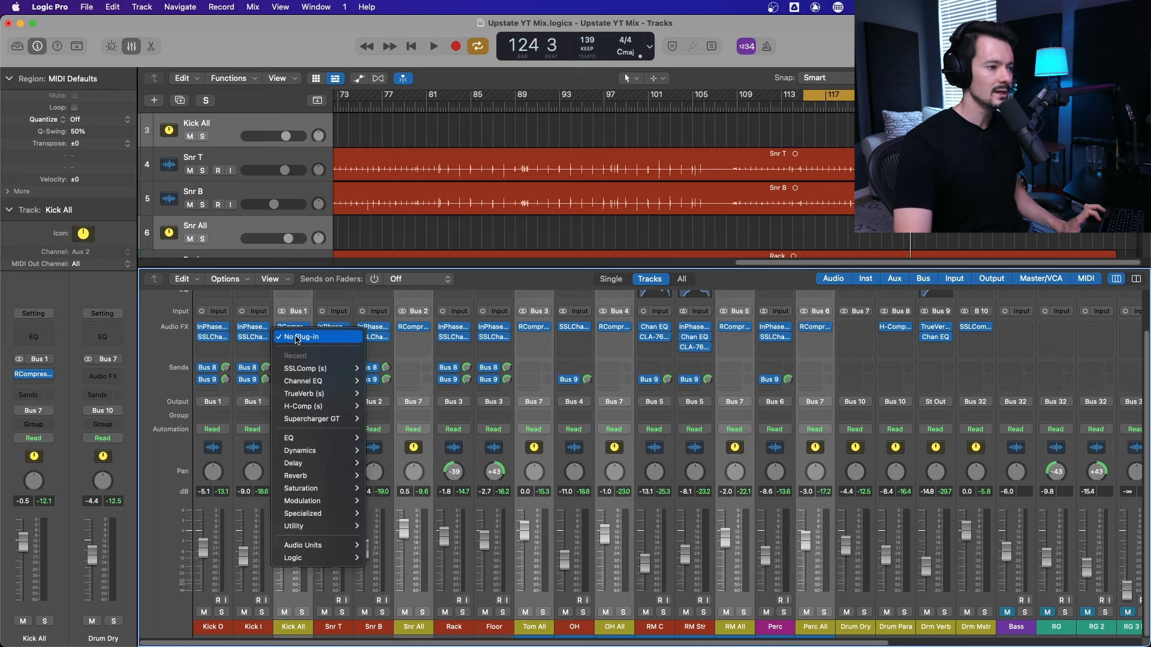
mouse_move(318, 489)
click(390, 615)
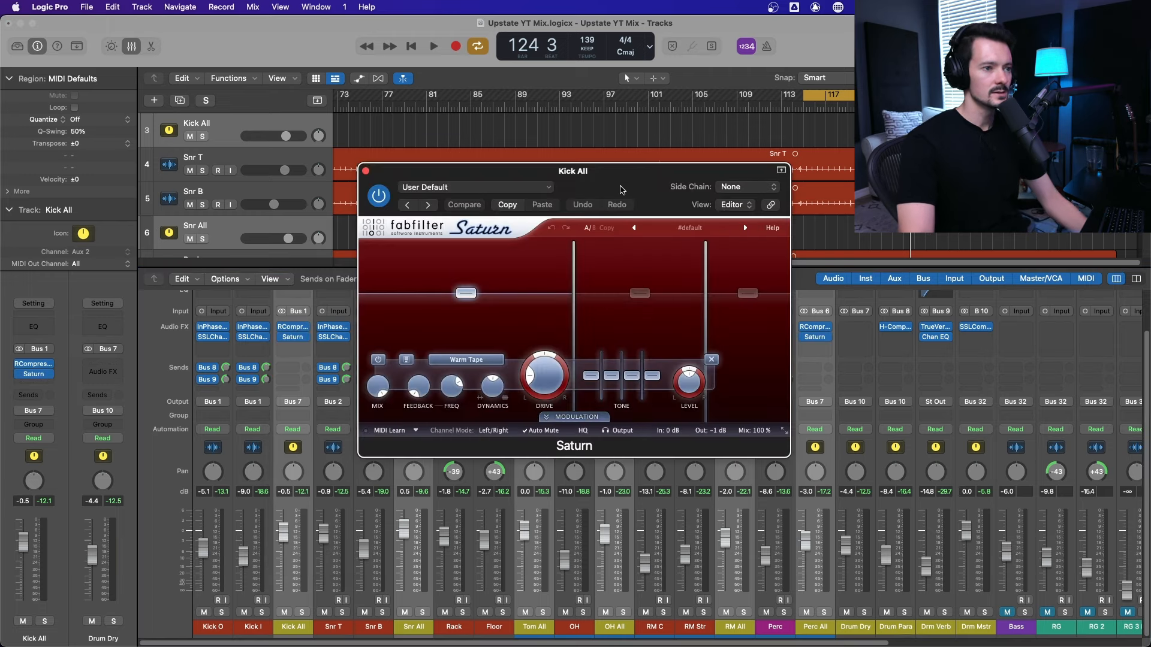
drag(620, 190, 554, 43)
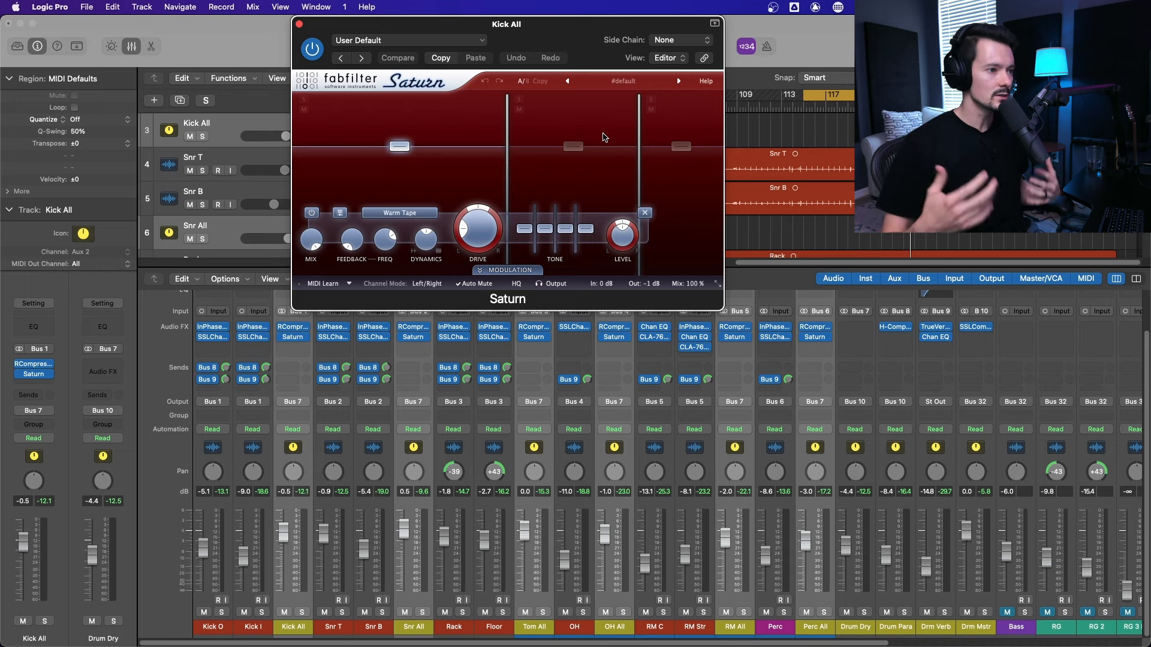
drag(604, 24, 794, 91)
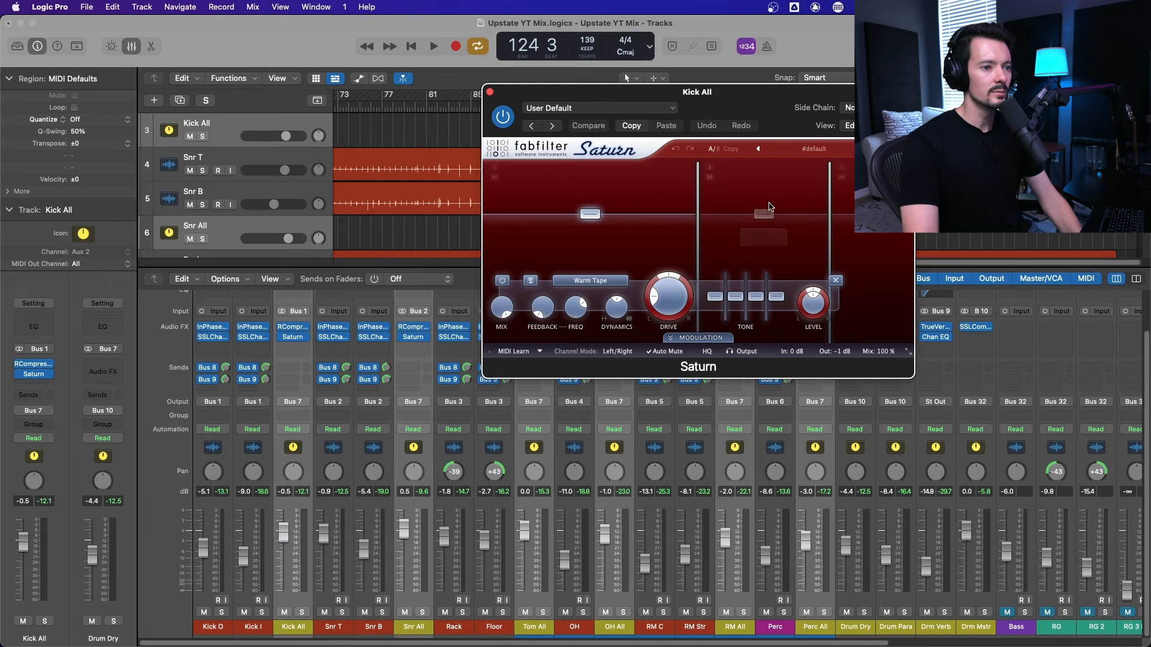
click(490, 93)
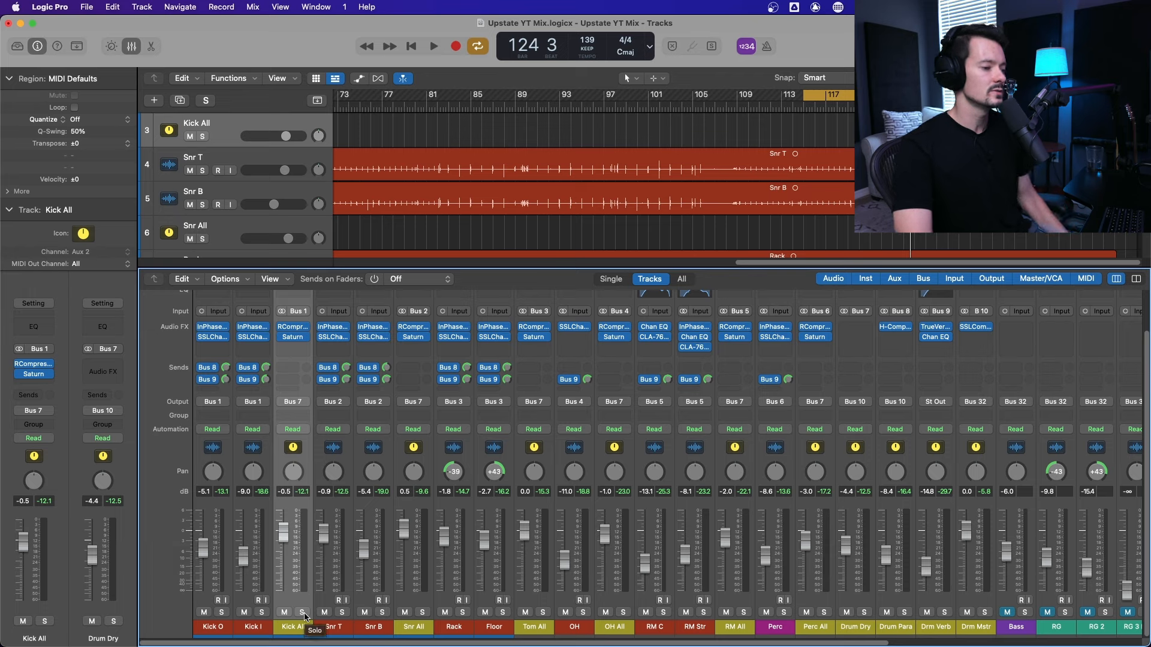
Step: Solo Kick All during playback and raise the Band 2 Drive of its Saturn to 65.3%
click(303, 613)
key(space)
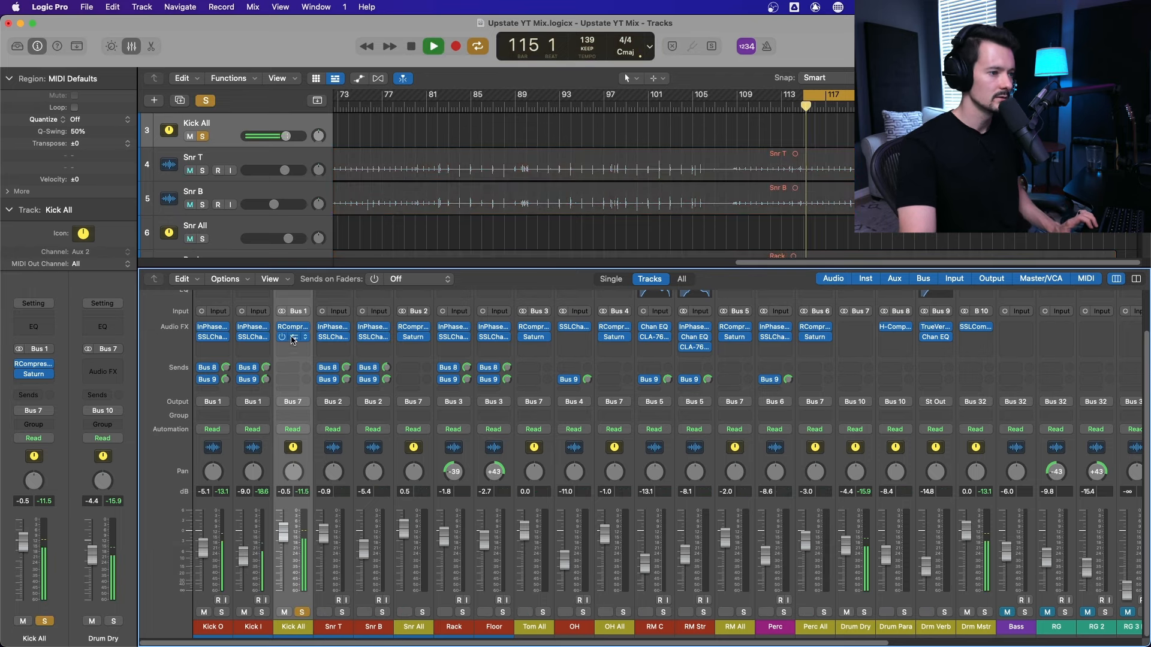
click(292, 336)
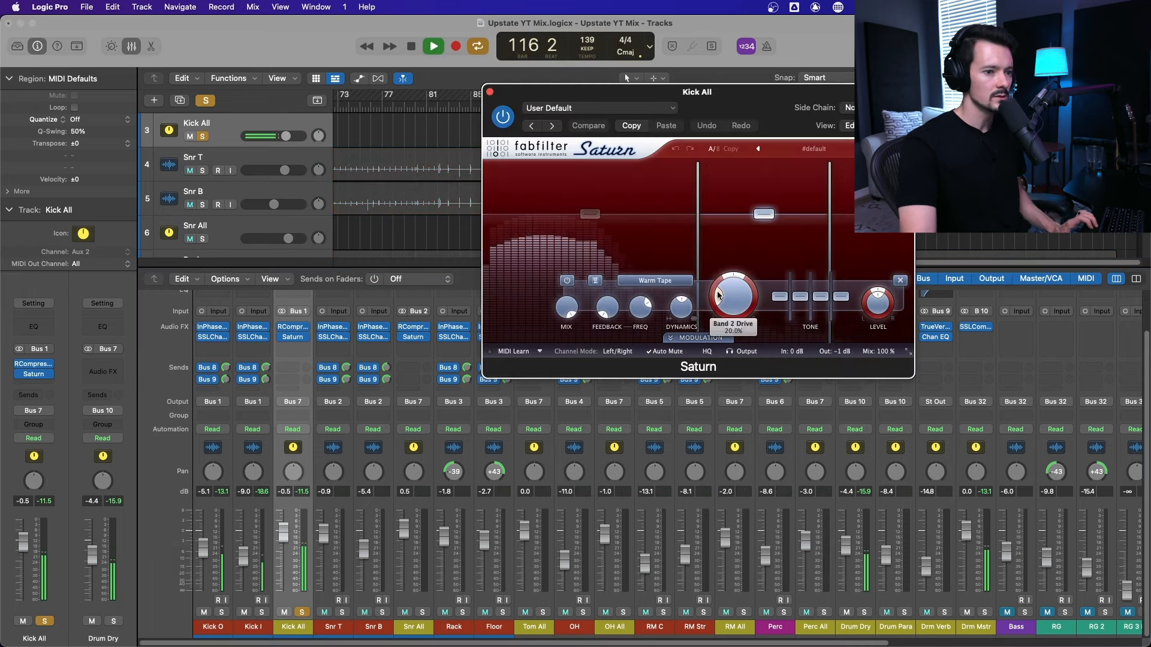
drag(718, 296, 717, 282)
drag(719, 240, 781, 211)
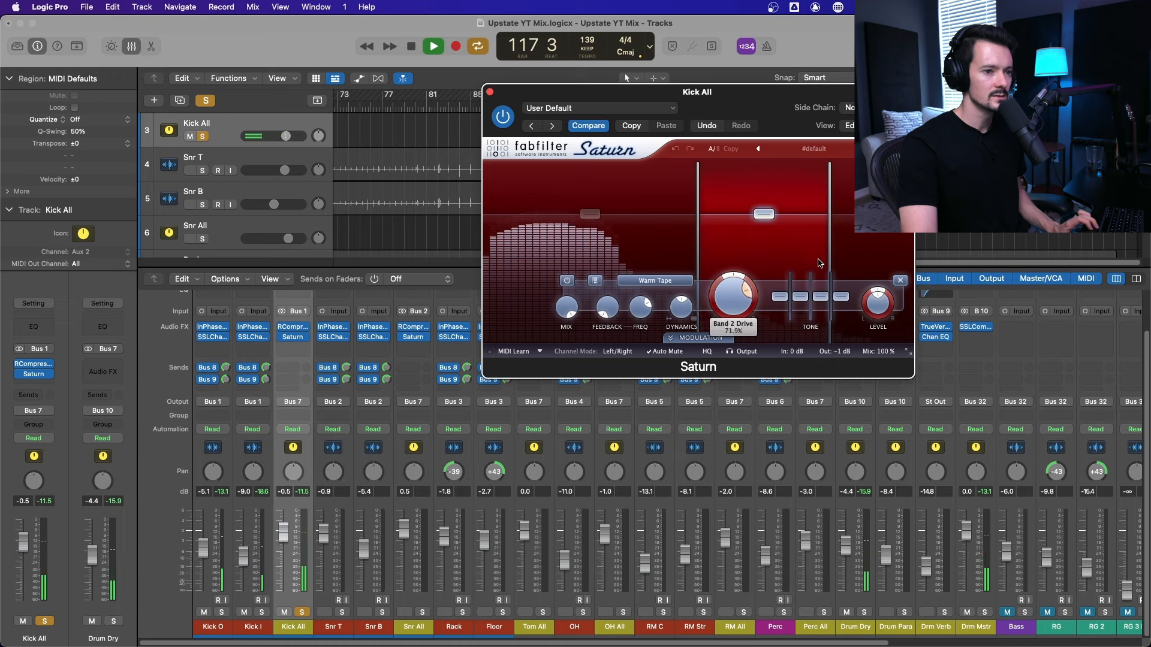
drag(771, 329, 771, 282)
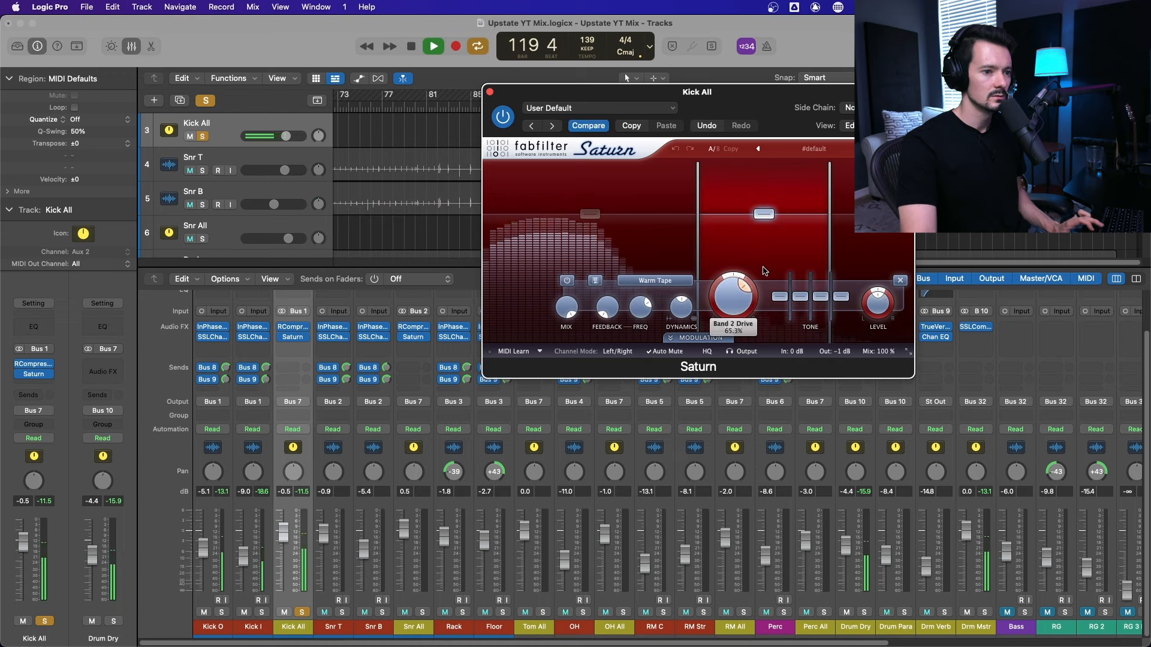
Step: Raise the Band 3 Drive of Kick All's Saturn to 79.9%, close its window and clear the Kick All solo
click(872, 214)
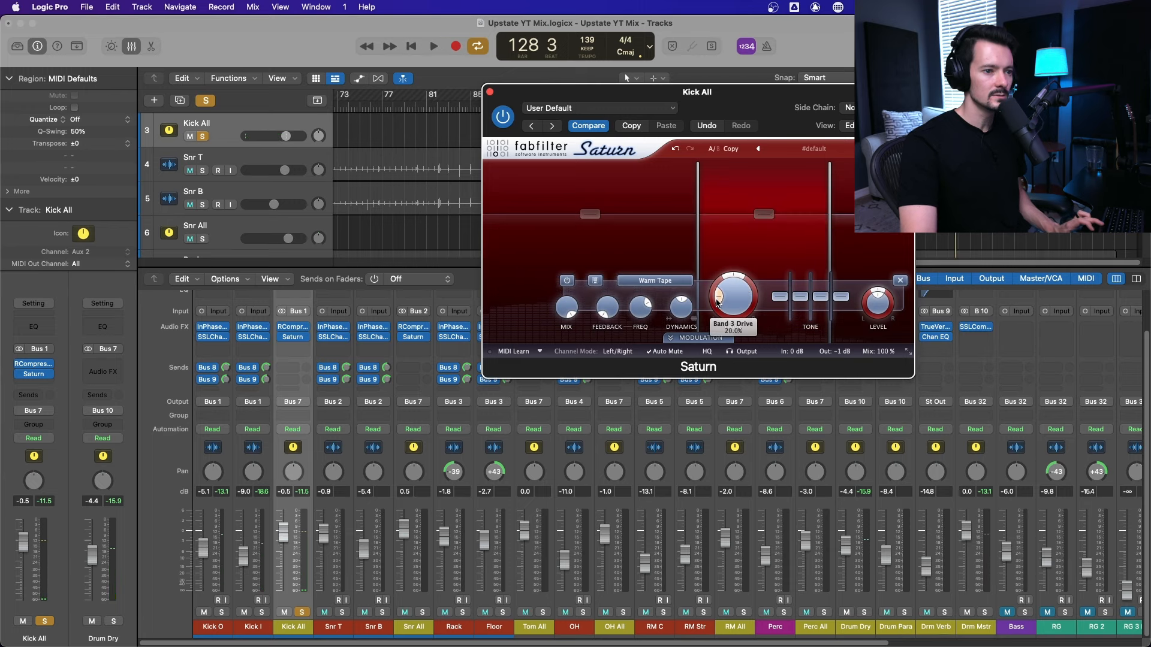
drag(718, 298, 720, 260)
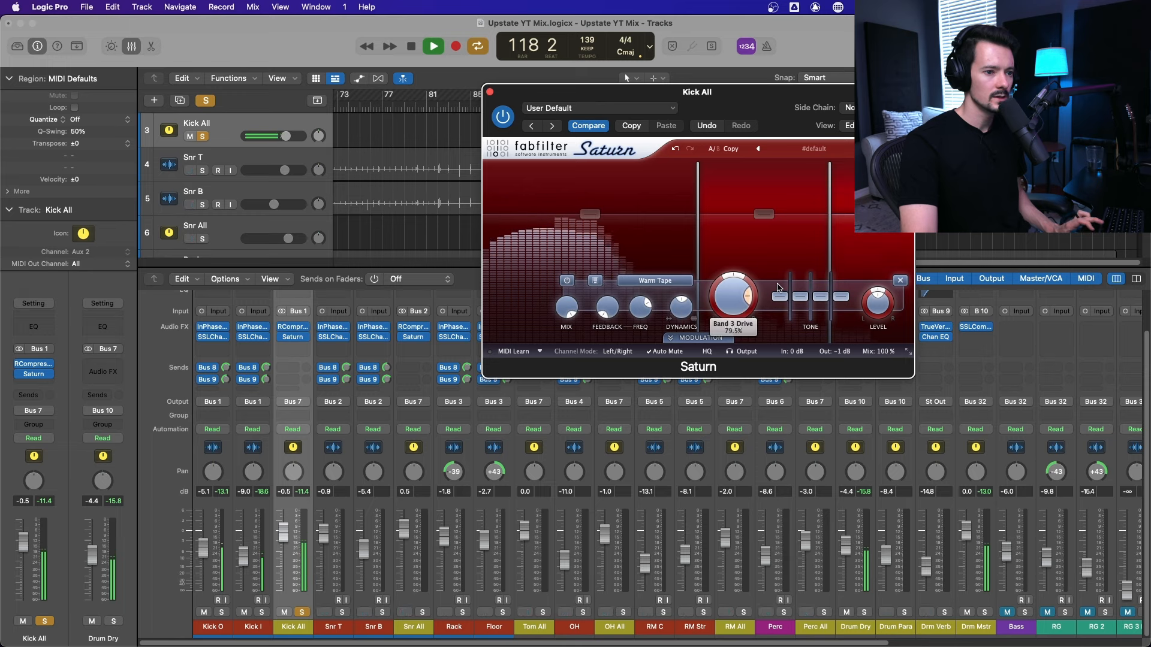
drag(777, 287, 775, 293)
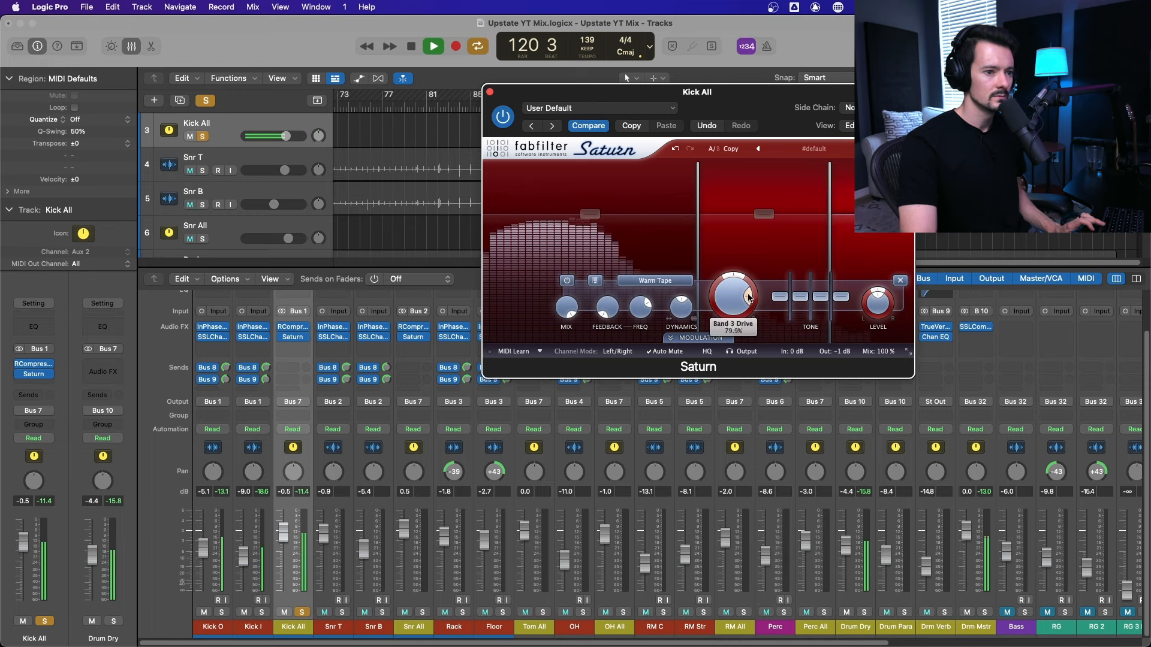
click(489, 92)
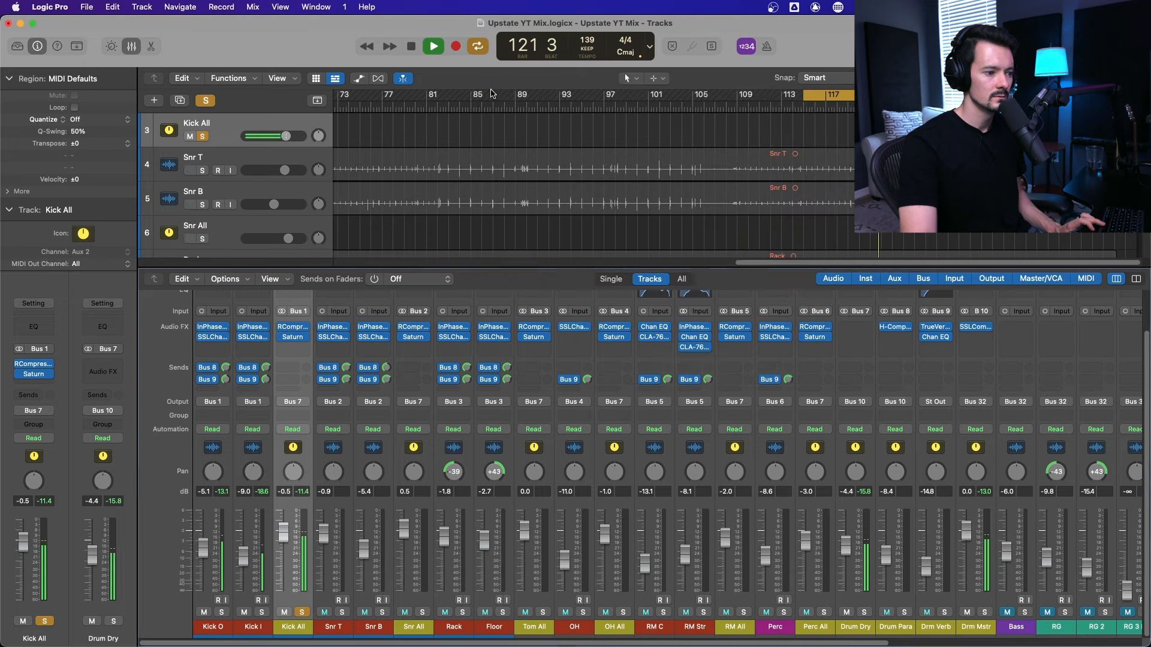
click(303, 613)
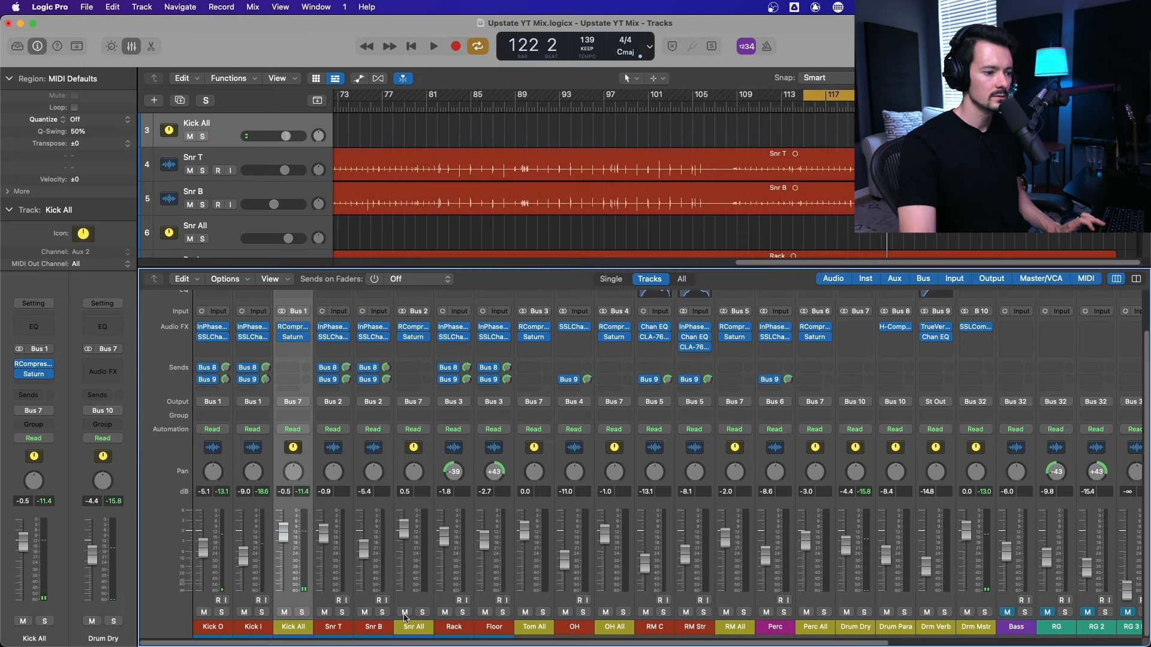
Step: Solo Snr All during playback and raise the Band 2 Drive of its Saturn to 66.2%
key(space)
click(415, 339)
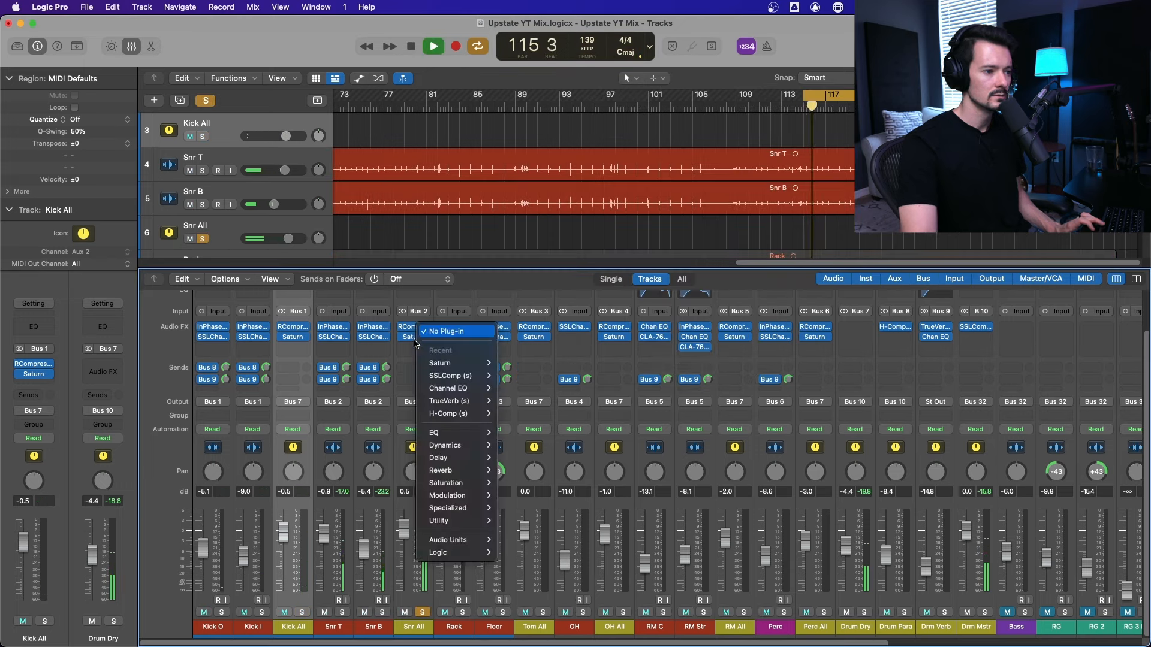
click(406, 337)
click(411, 338)
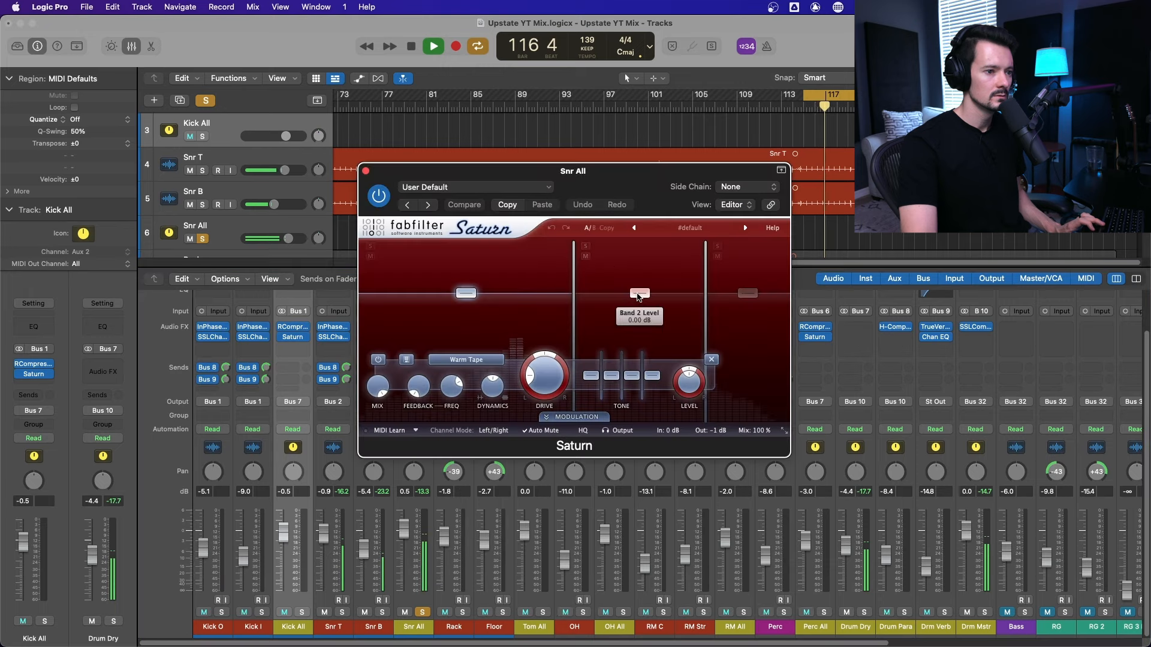
click(639, 293)
drag(595, 376, 635, 416)
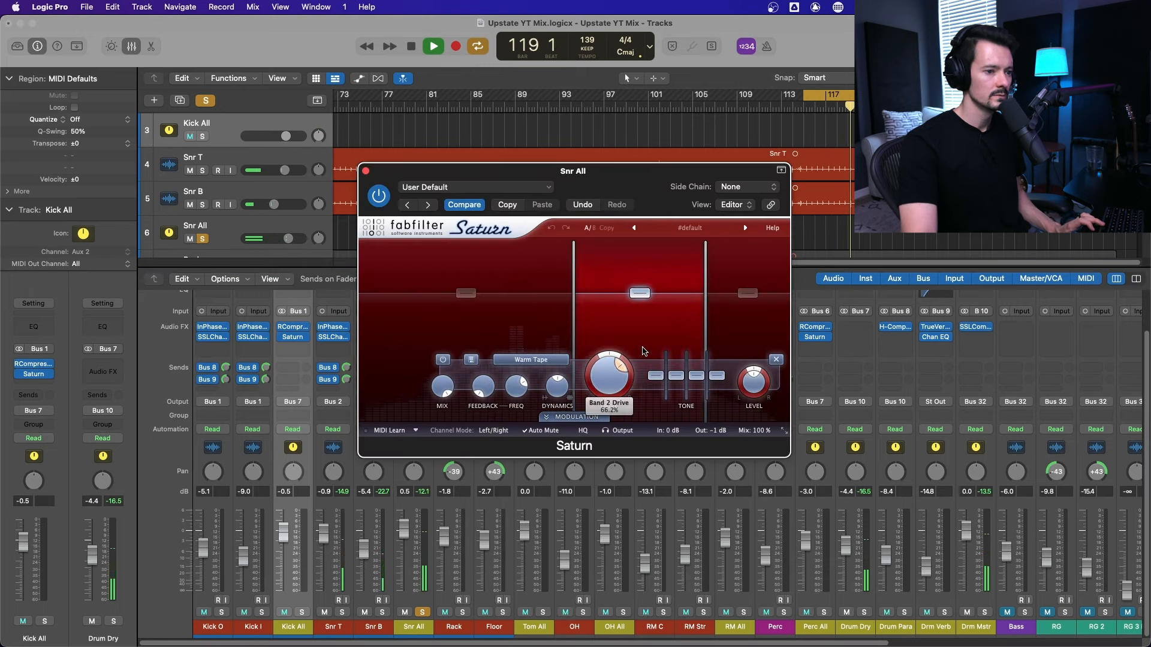
Step: Raise the Band 3 Drive of Snr All's Saturn, stop playback, close its window and clear the Snr All solo
click(743, 294)
drag(609, 383, 643, 371)
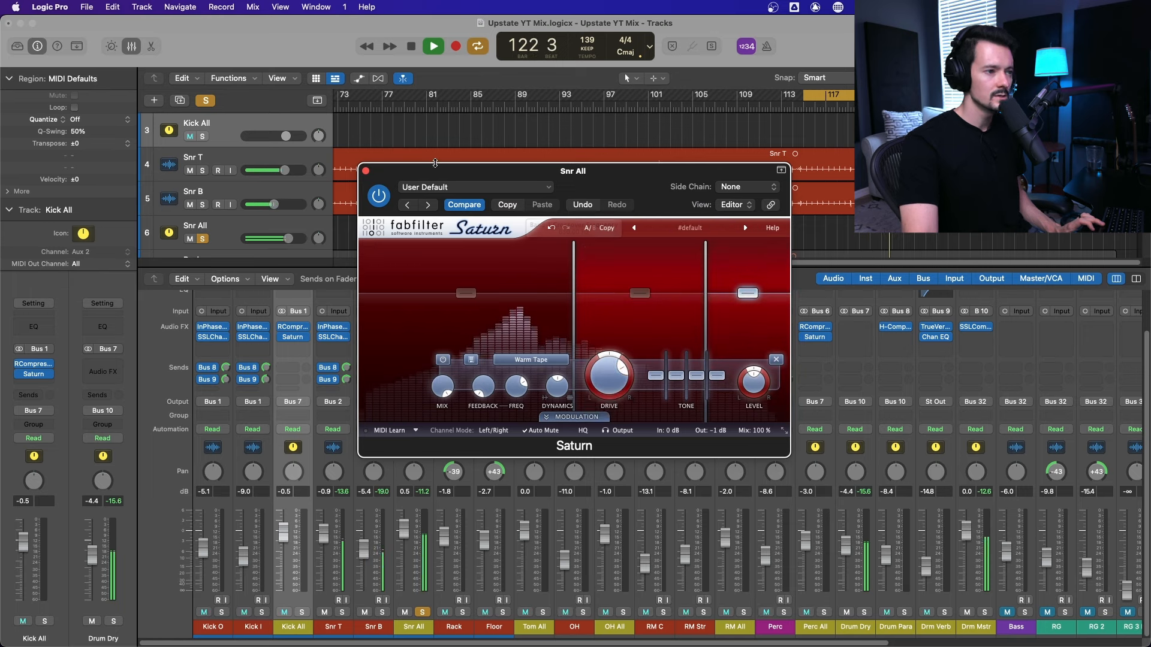
key(space)
click(366, 171)
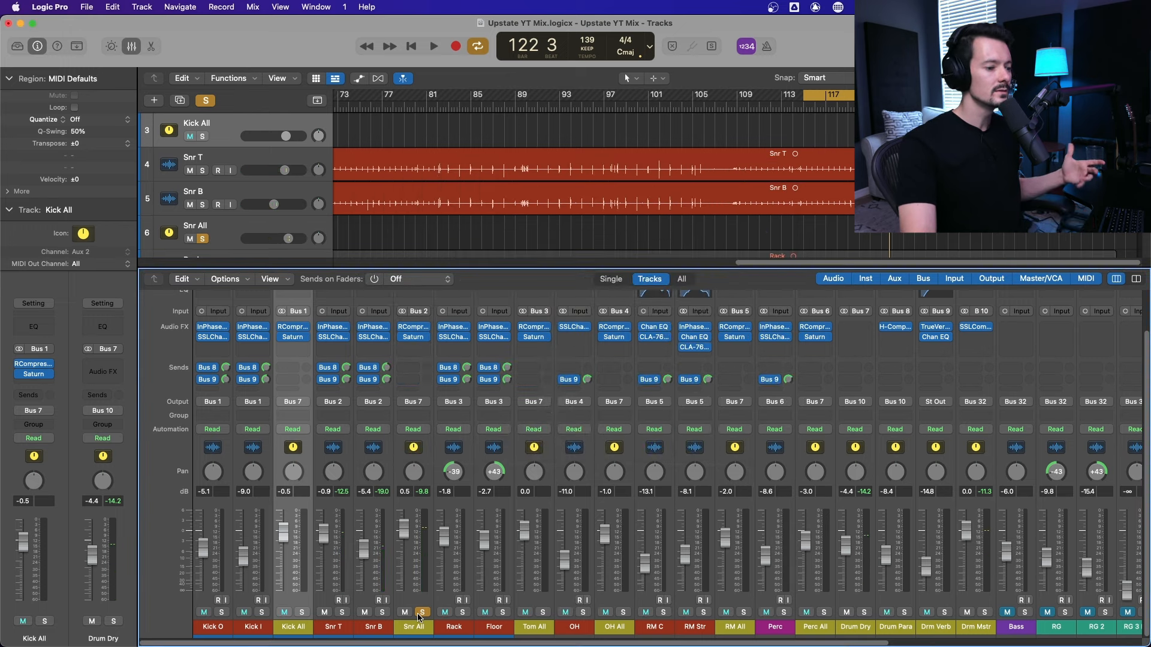
click(422, 612)
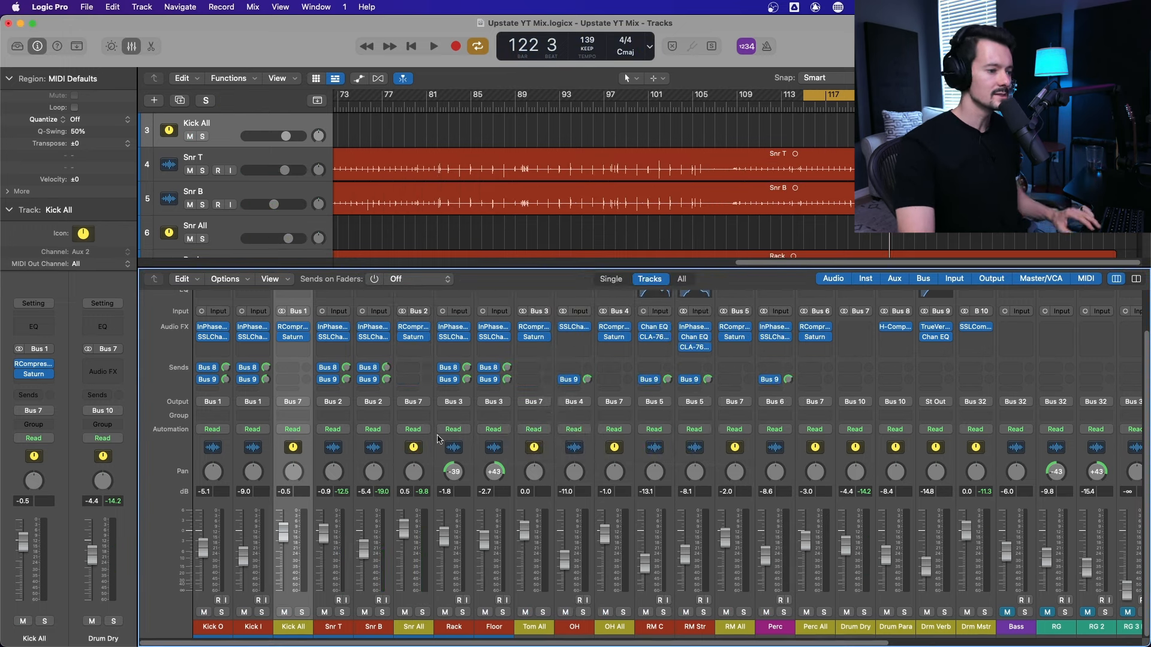
Step: Compare soloed Kick All with its Saturn bypassed and enabled during playback, clear the Kick All solo and close the window
click(293, 338)
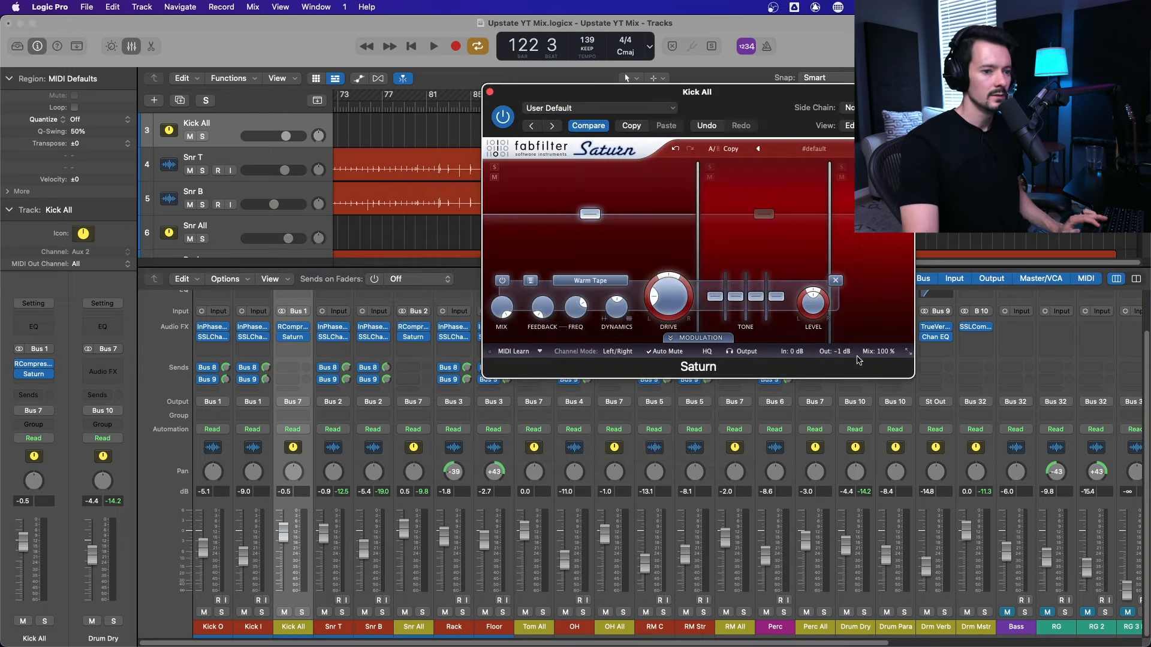
mouse_move(841, 355)
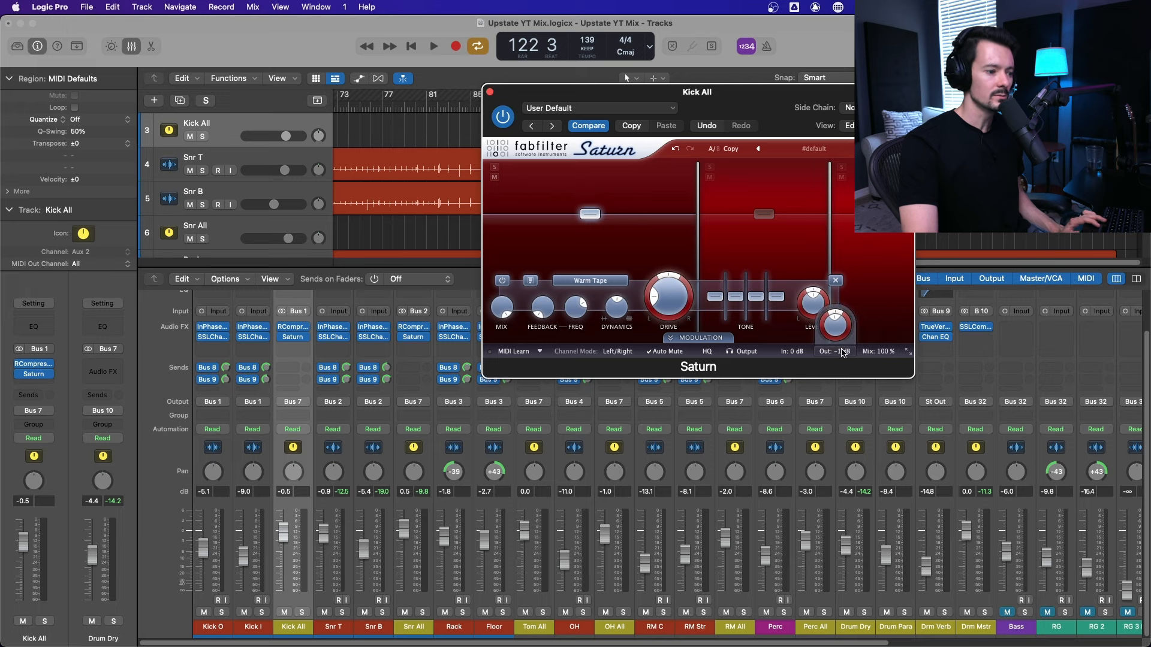
key(space)
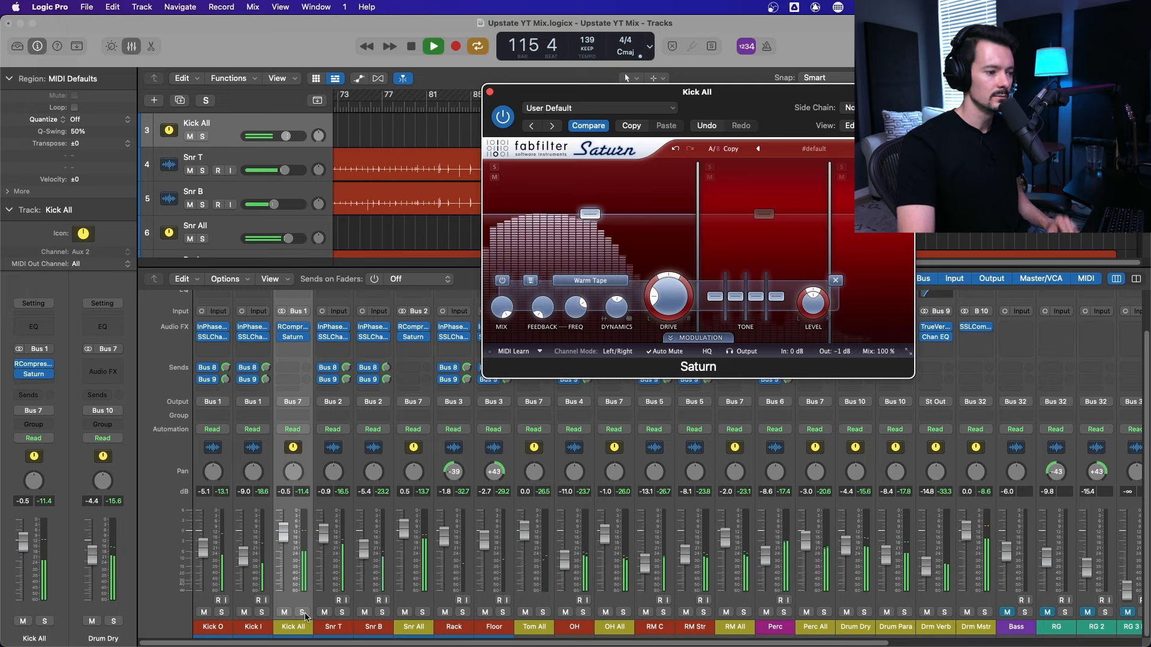
click(302, 612)
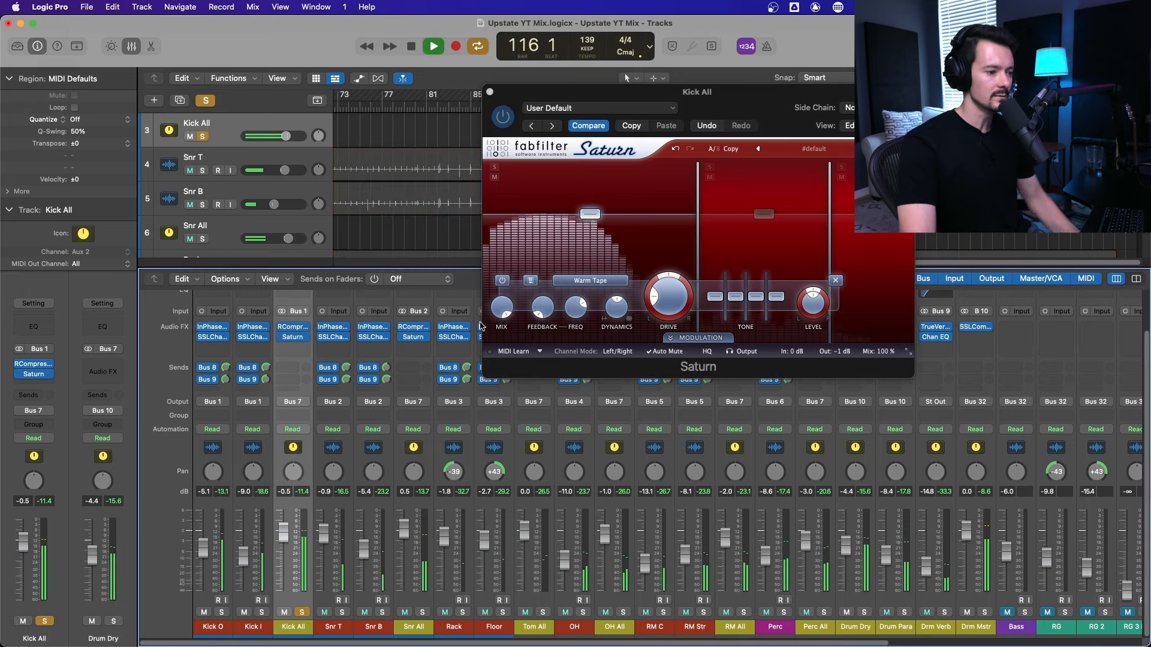
click(508, 120)
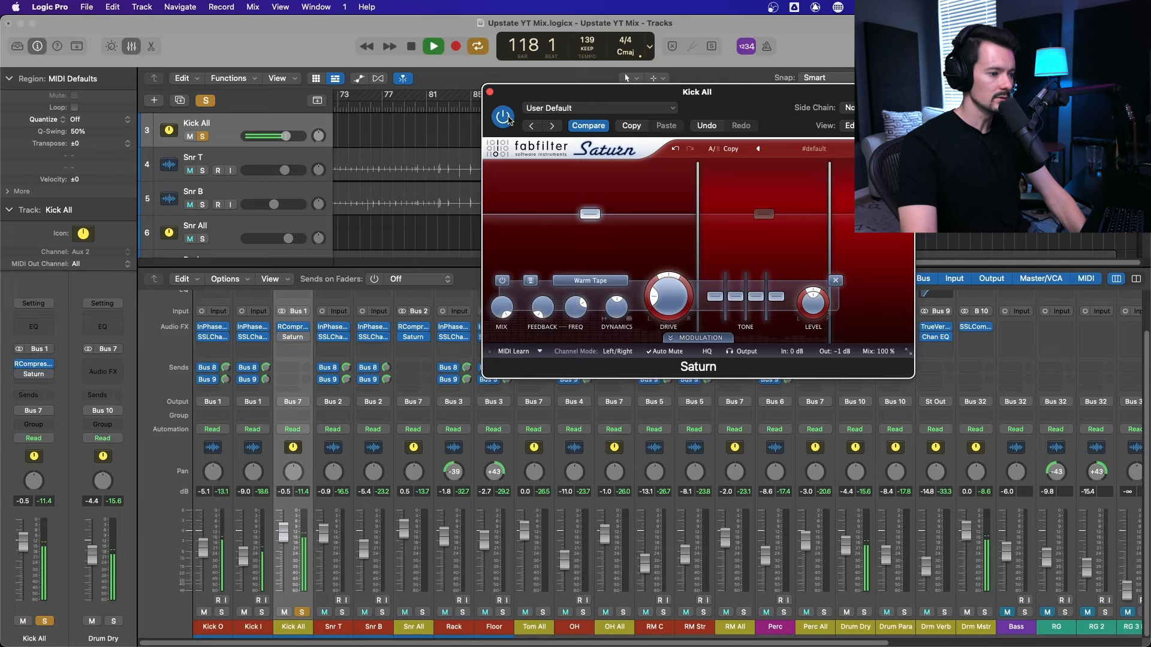
click(301, 612)
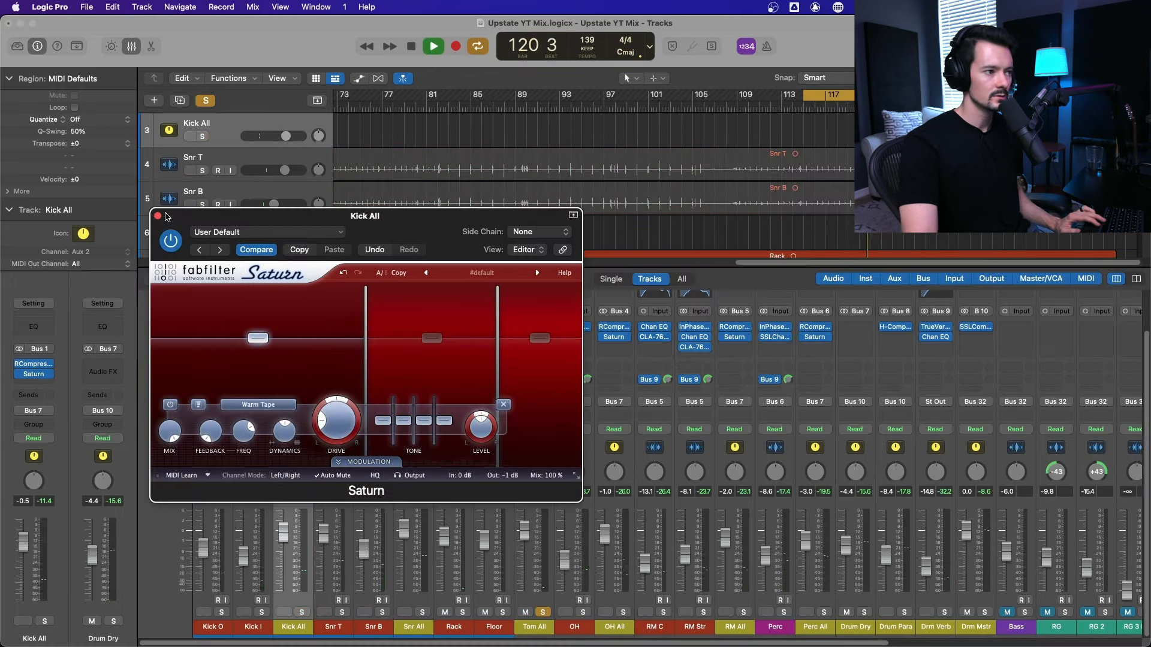
click(157, 215)
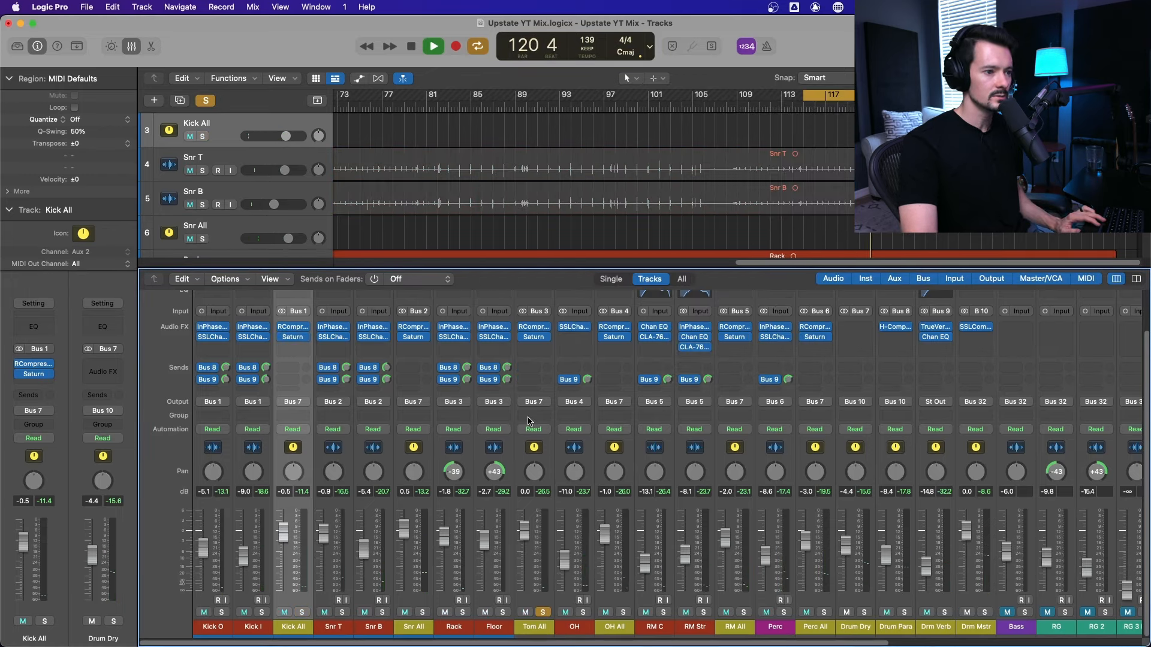
Step: Raise the Band 2 and Band 3 Drive of Tom All's Saturn, close its window and clear the Tom All solo
click(531, 337)
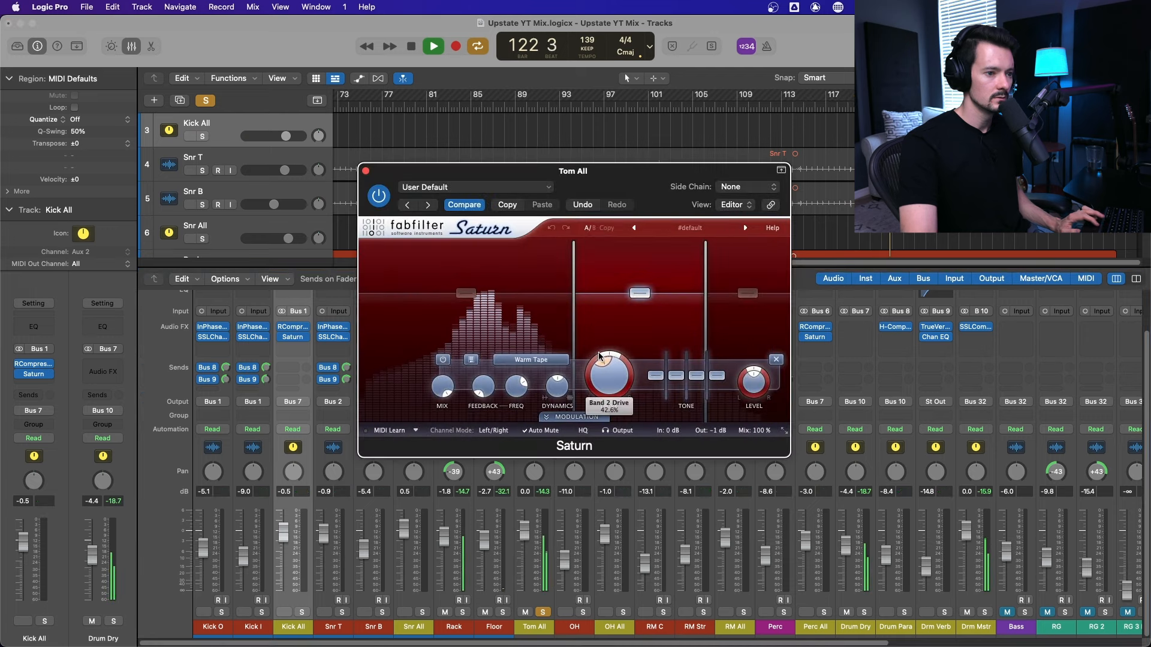
drag(600, 356, 655, 361)
click(747, 293)
key(space)
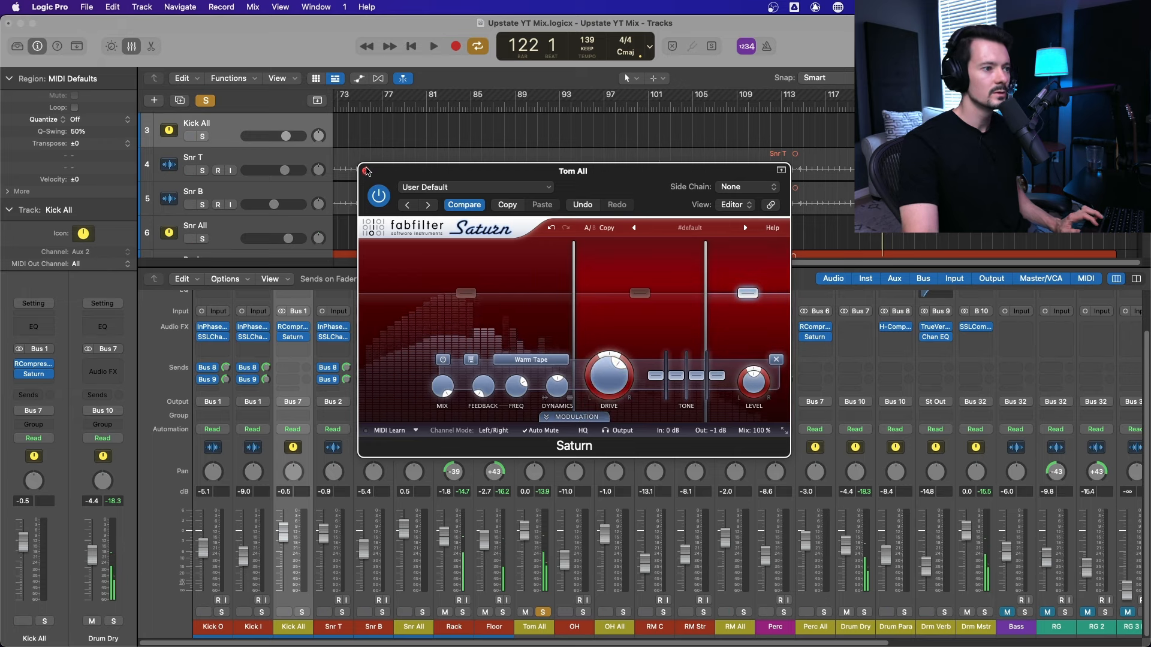
click(365, 172)
click(542, 612)
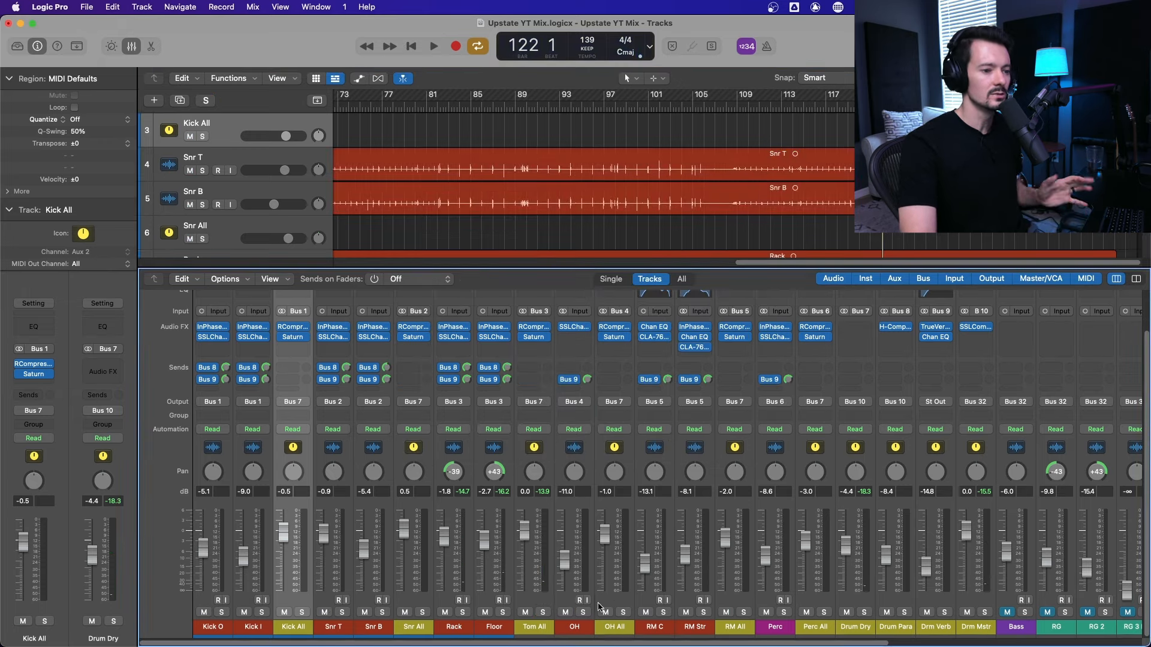
Step: Solo OH All during playback and raise the Band 2 Drive of its Saturn to 72.0%
click(624, 612)
key(space)
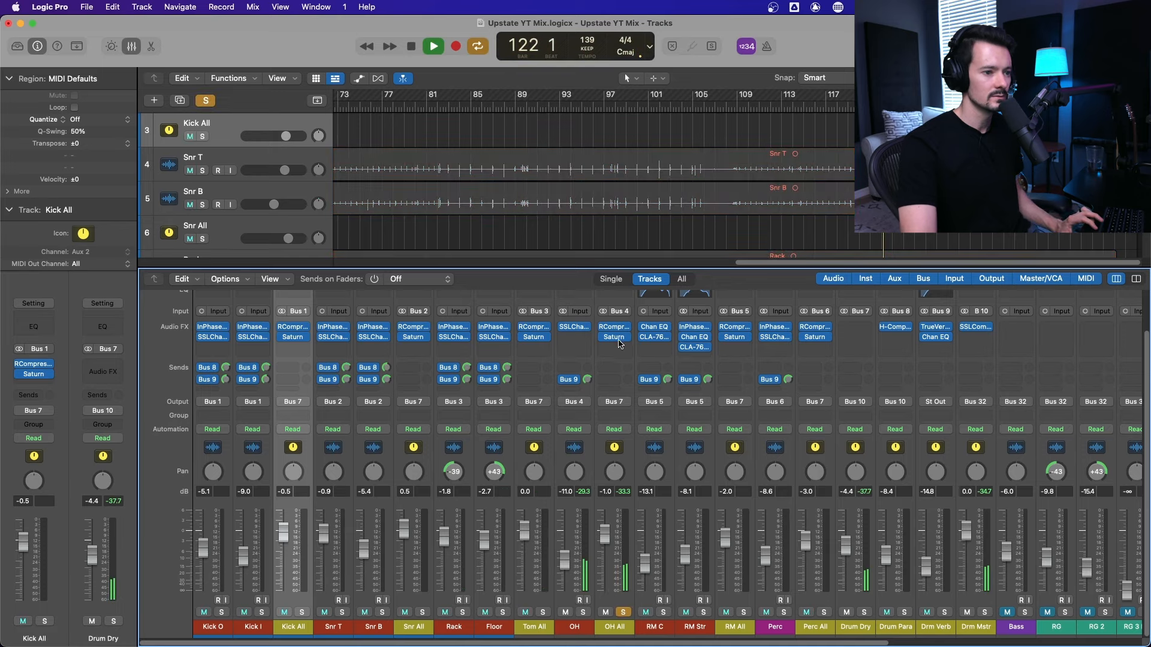
click(615, 337)
click(640, 293)
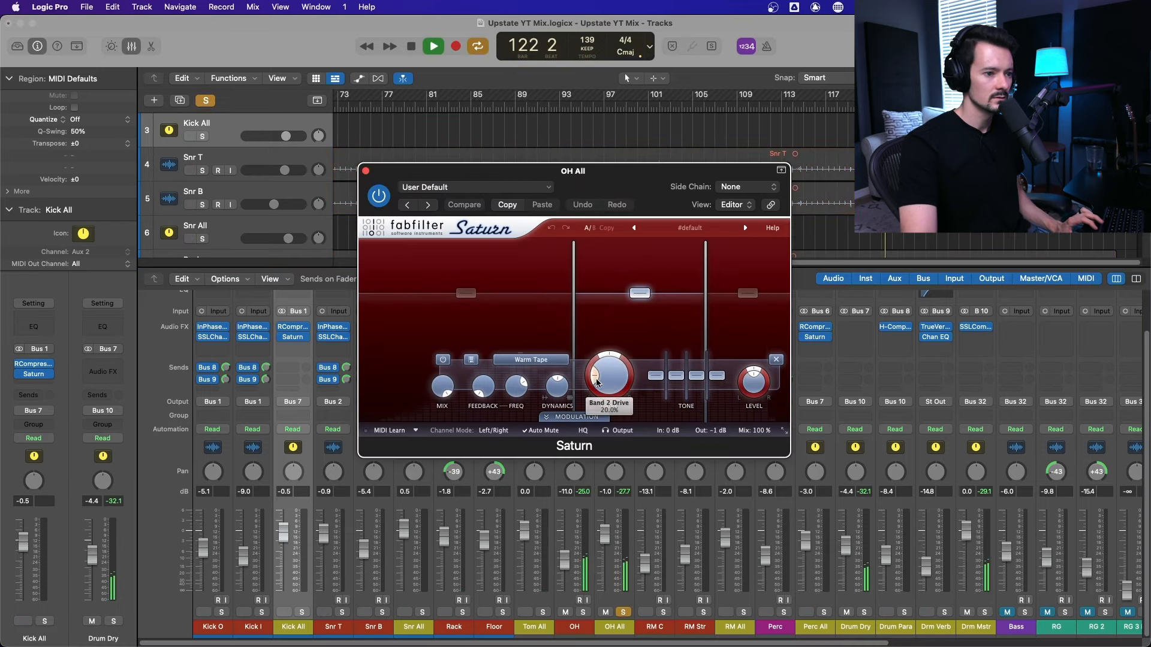
drag(599, 383, 690, 363)
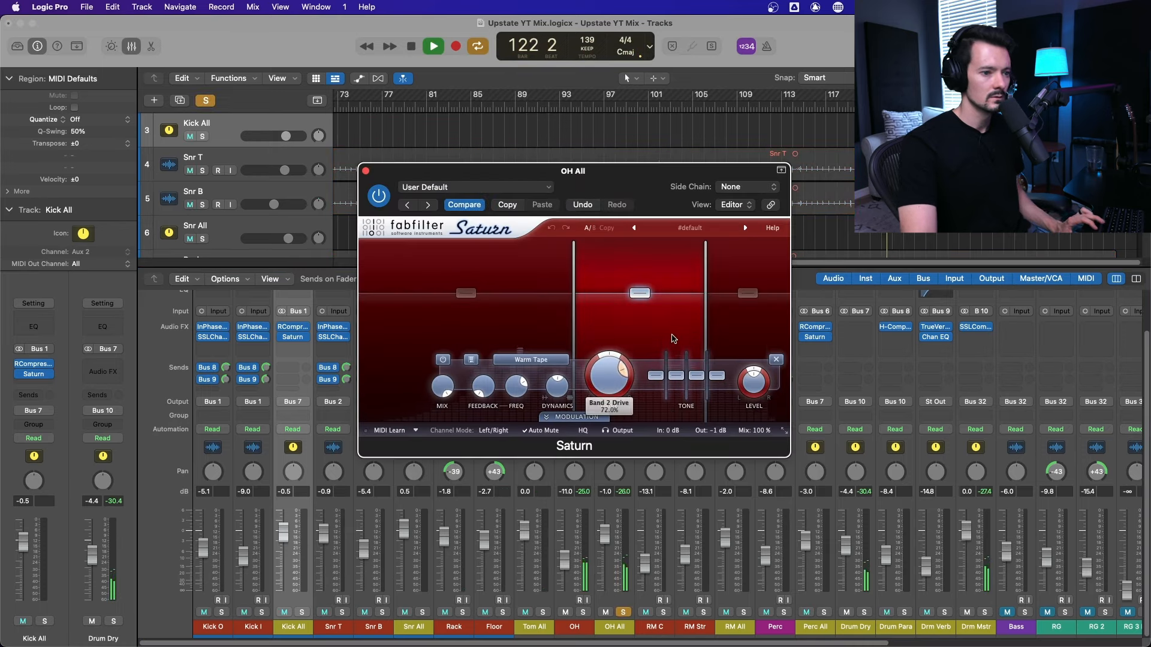
Step: Raise the Band 3 Drive of OH All's Saturn to about 63.5%, close its window and clear the OH All solo
click(747, 292)
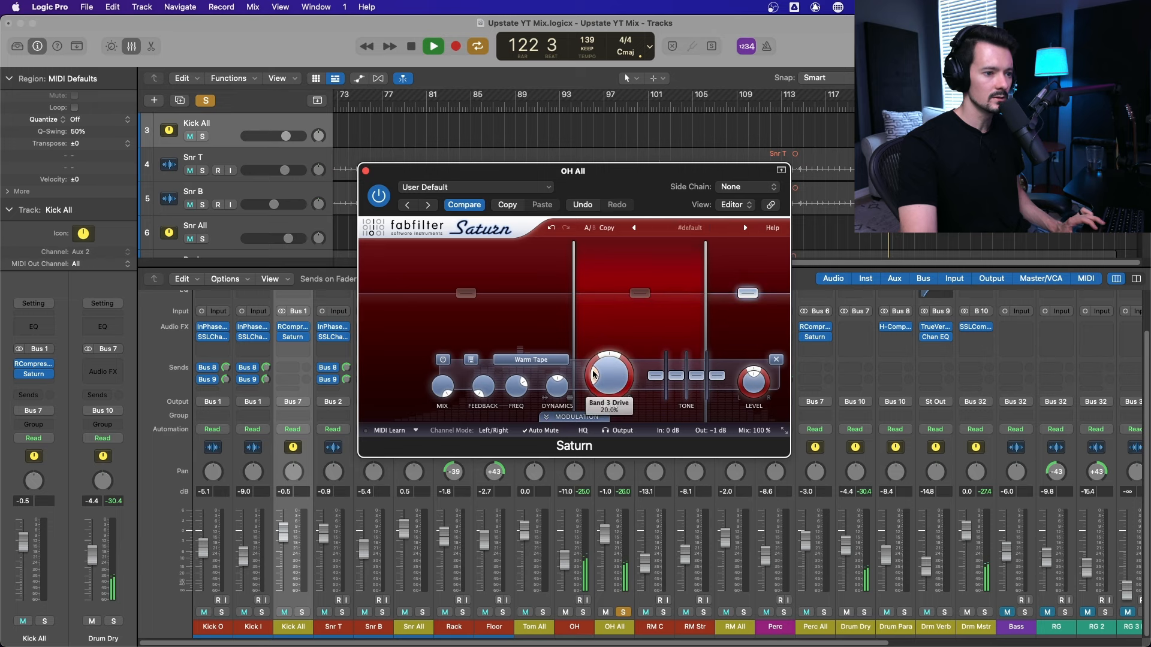
mouse_move(636, 373)
mouse_down()
mouse_move(623, 435)
mouse_move(640, 355)
mouse_up()
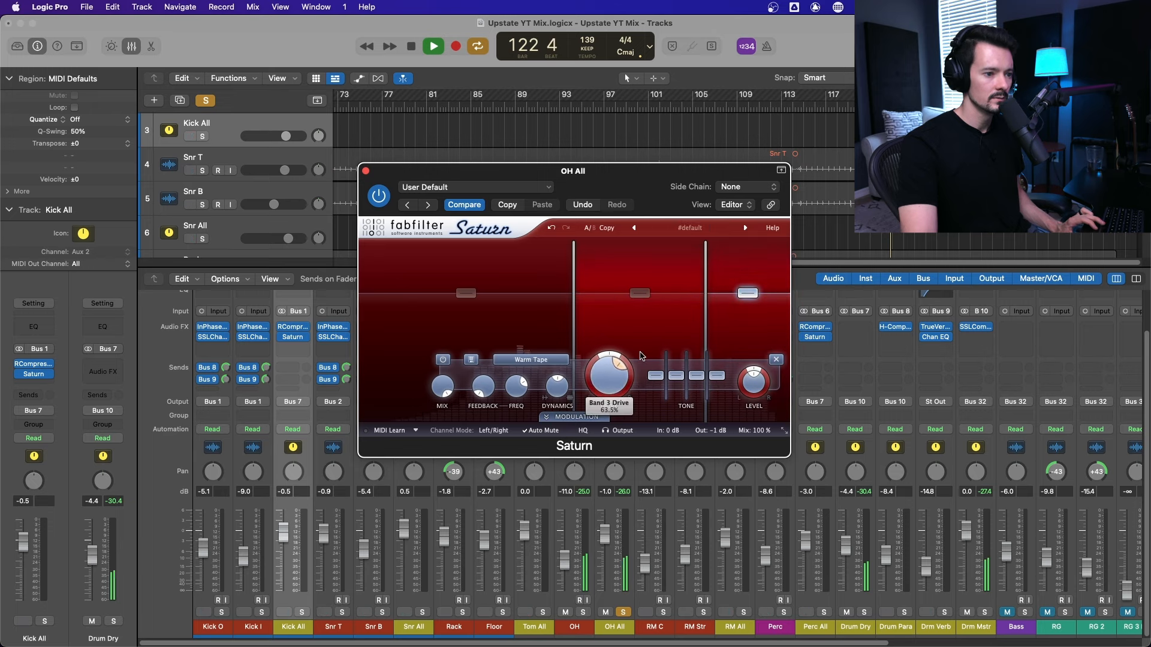
click(640, 292)
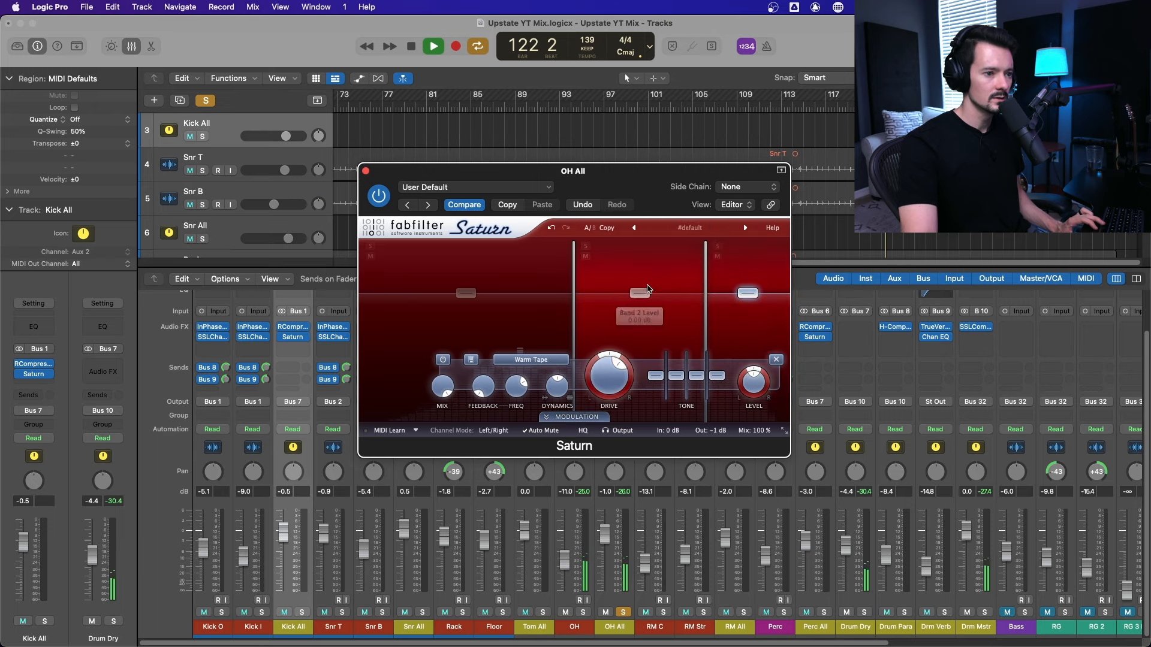
click(365, 172)
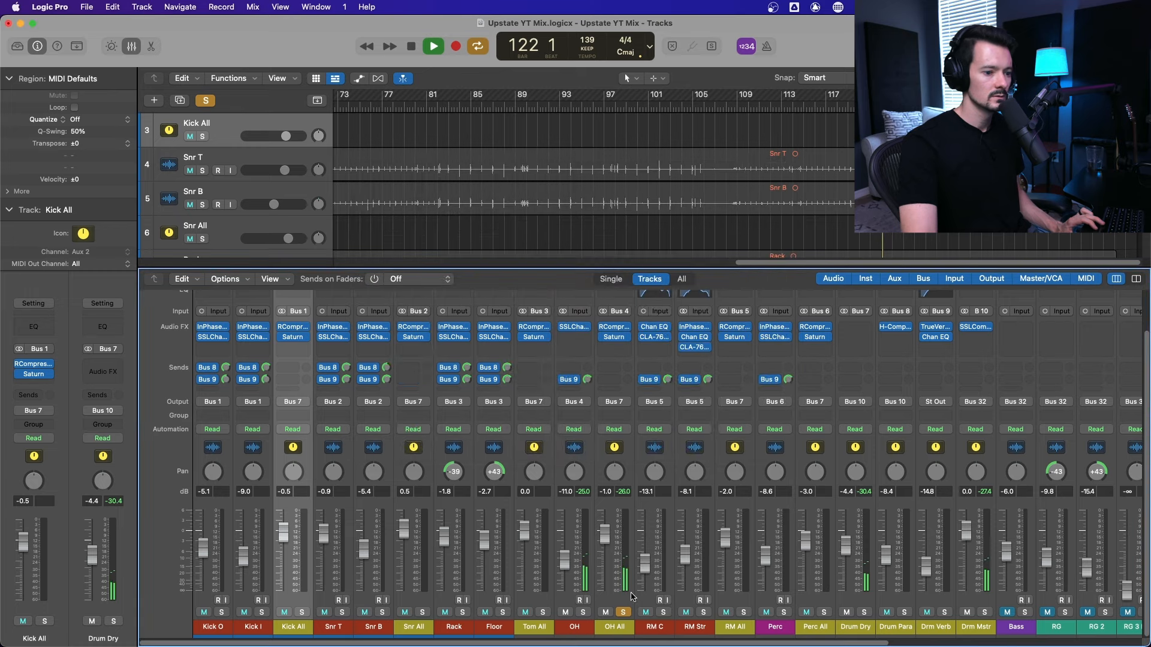
click(623, 612)
Step: Solo RM All and raise the Band 2 Drive of its Saturn
click(744, 612)
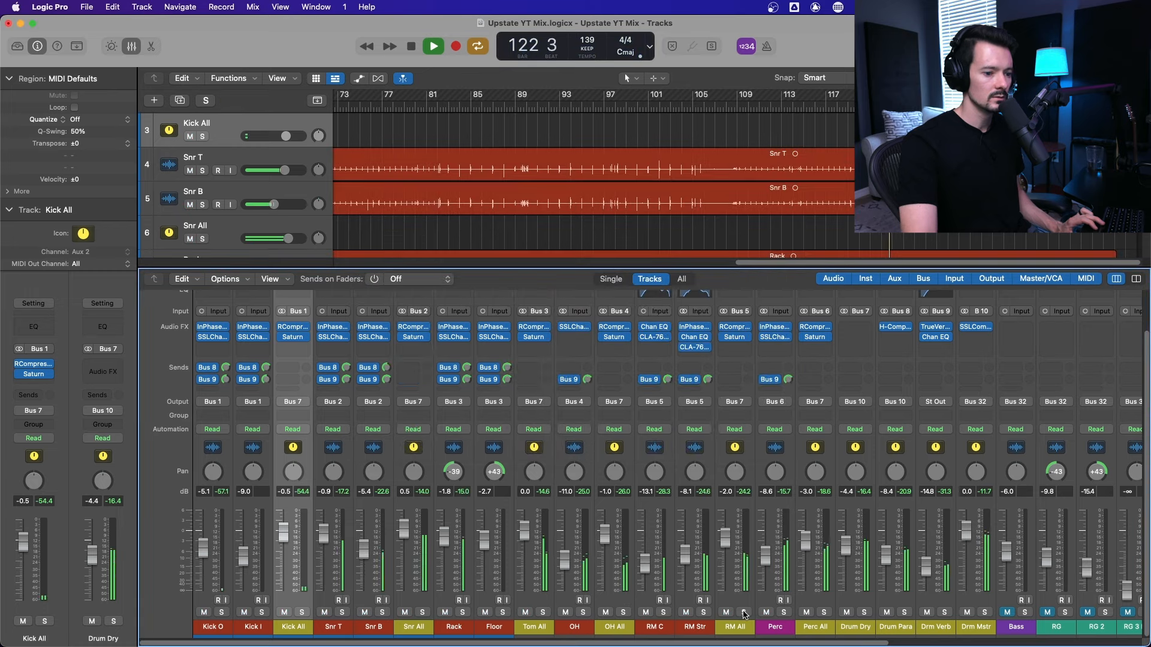
click(735, 338)
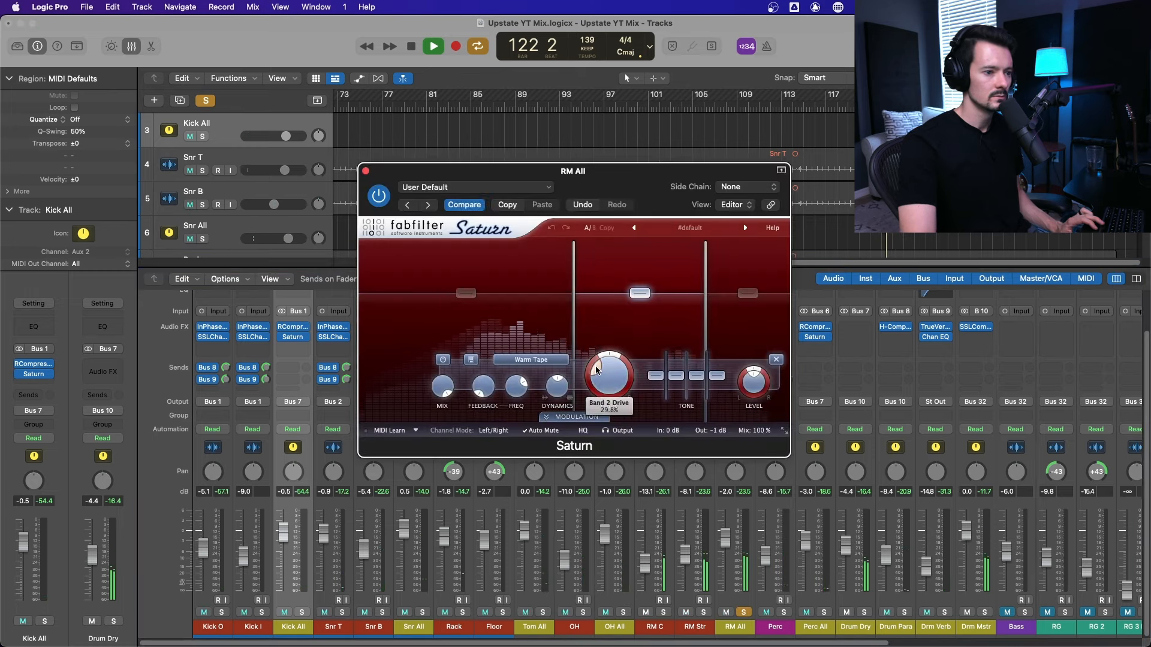
drag(597, 370, 646, 368)
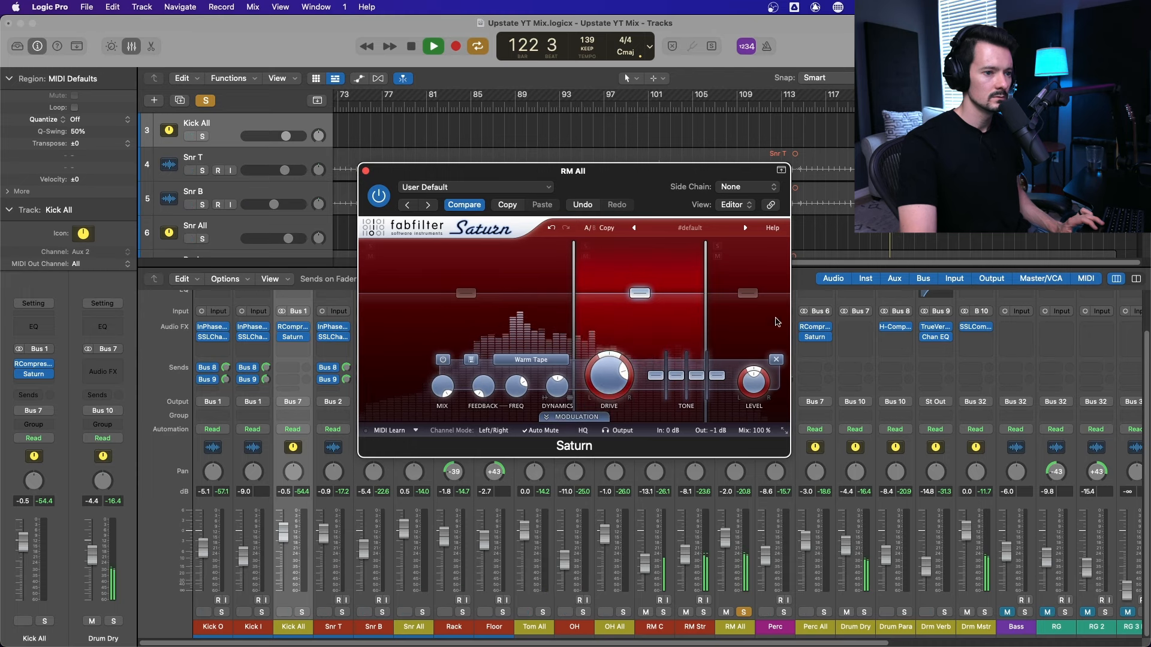
Step: Set the Band 3 Drive of RM All's Saturn to 47.3% and close its window
click(747, 294)
drag(598, 370, 662, 392)
drag(612, 332, 597, 332)
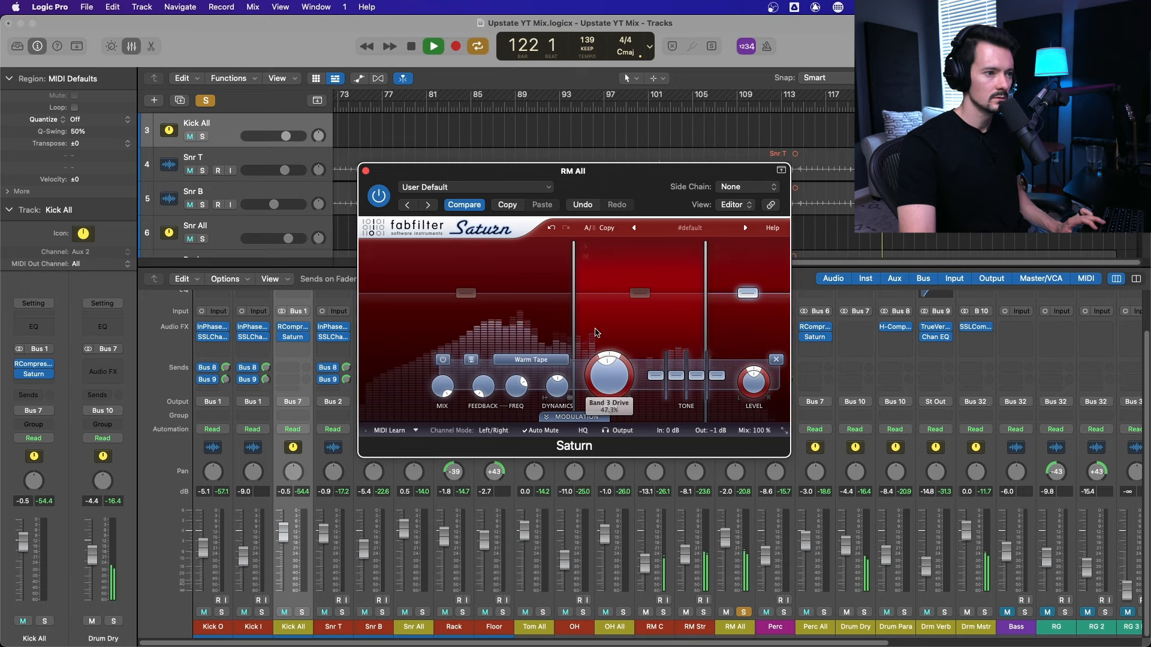
click(366, 171)
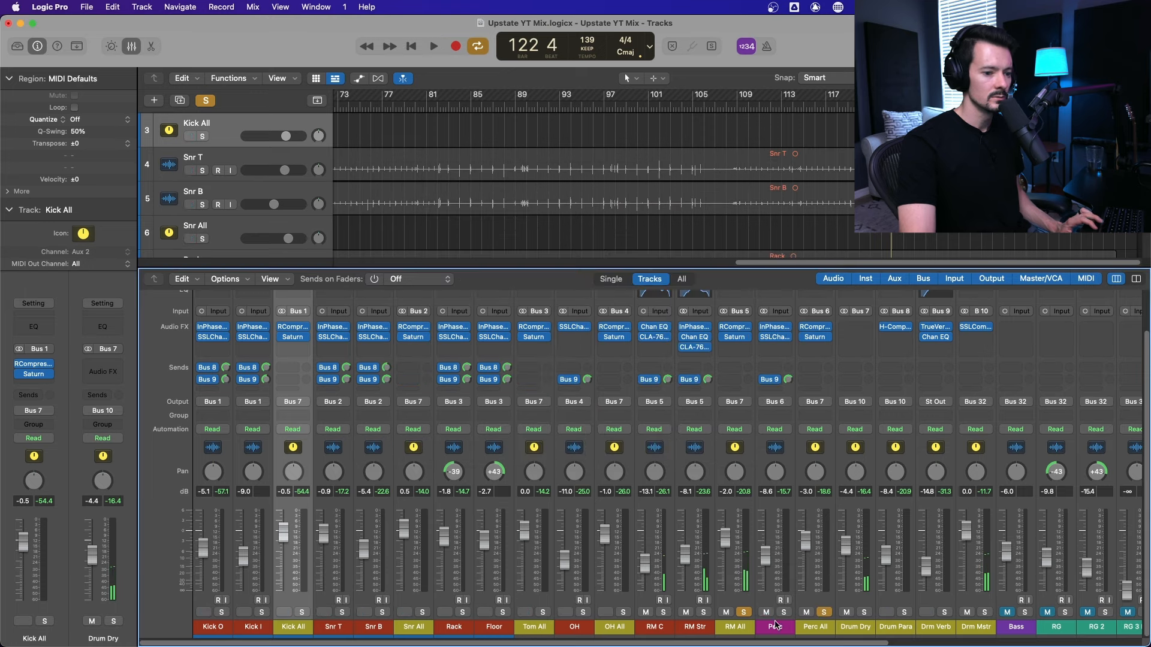
Step: Turn off cycle mode, play back with only Perc All soloed and raise the Band 2 Drive of its Saturn
key(c)
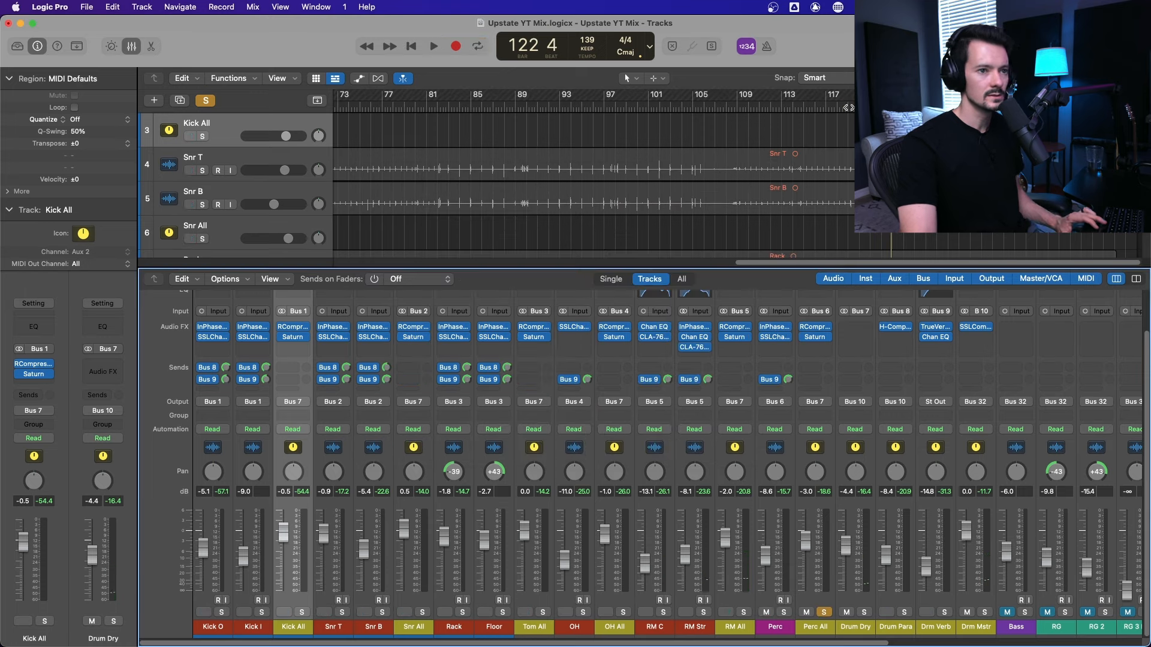
key(space)
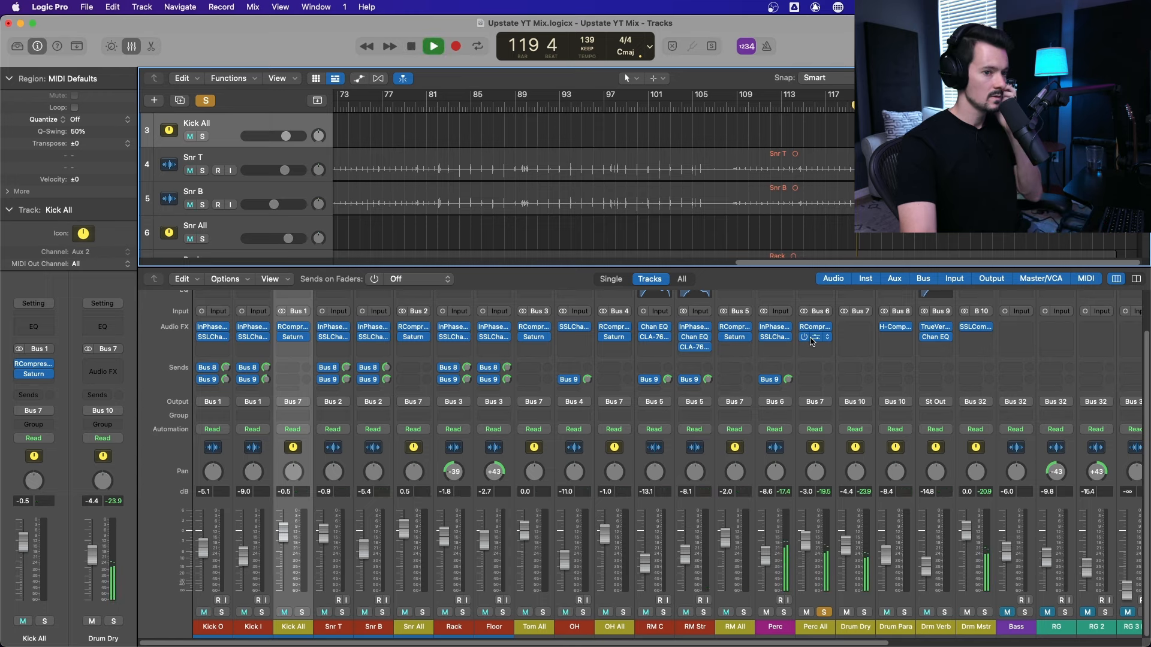
click(815, 337)
click(640, 293)
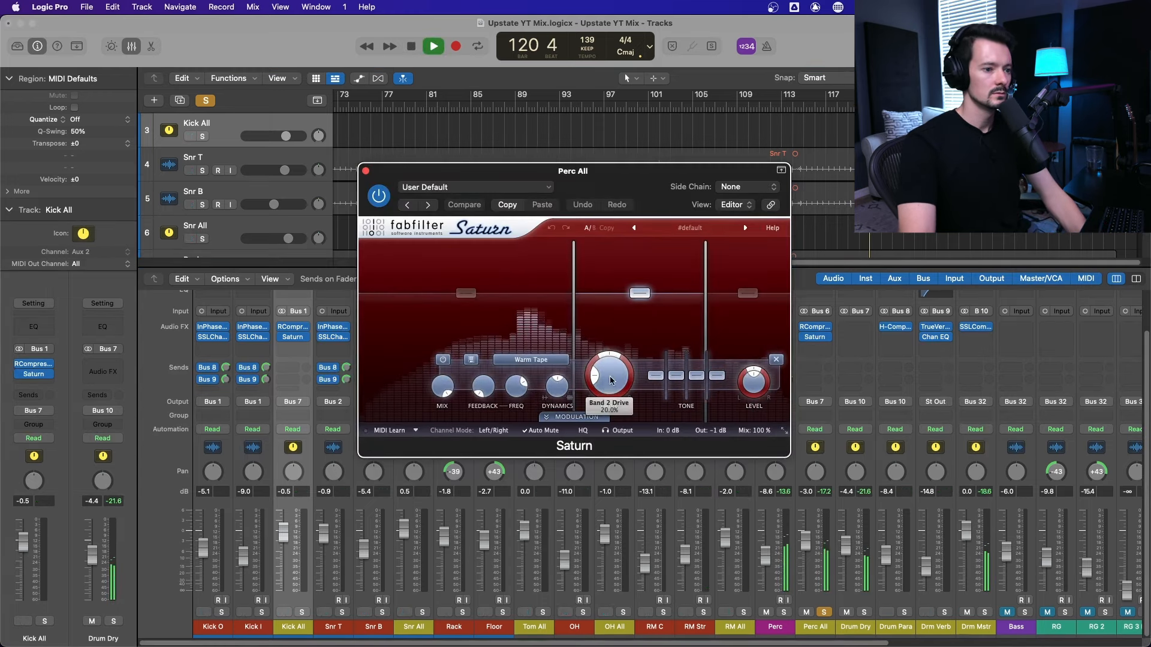
mouse_move(653, 354)
mouse_down()
mouse_move(641, 410)
mouse_move(633, 344)
mouse_move(620, 340)
mouse_move(651, 381)
mouse_move(654, 344)
mouse_up()
Step: Raise the Band 3 Drive of Perc All's Saturn, close its window, clear the Perc All solo and stop playback
click(747, 292)
click(366, 172)
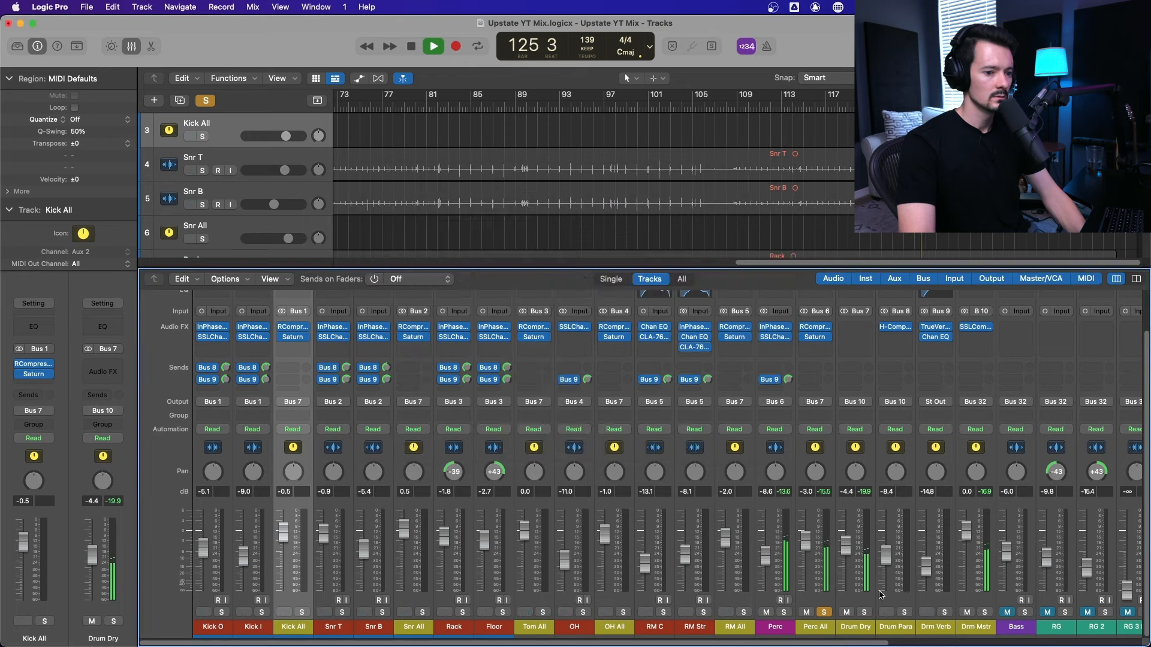
click(826, 612)
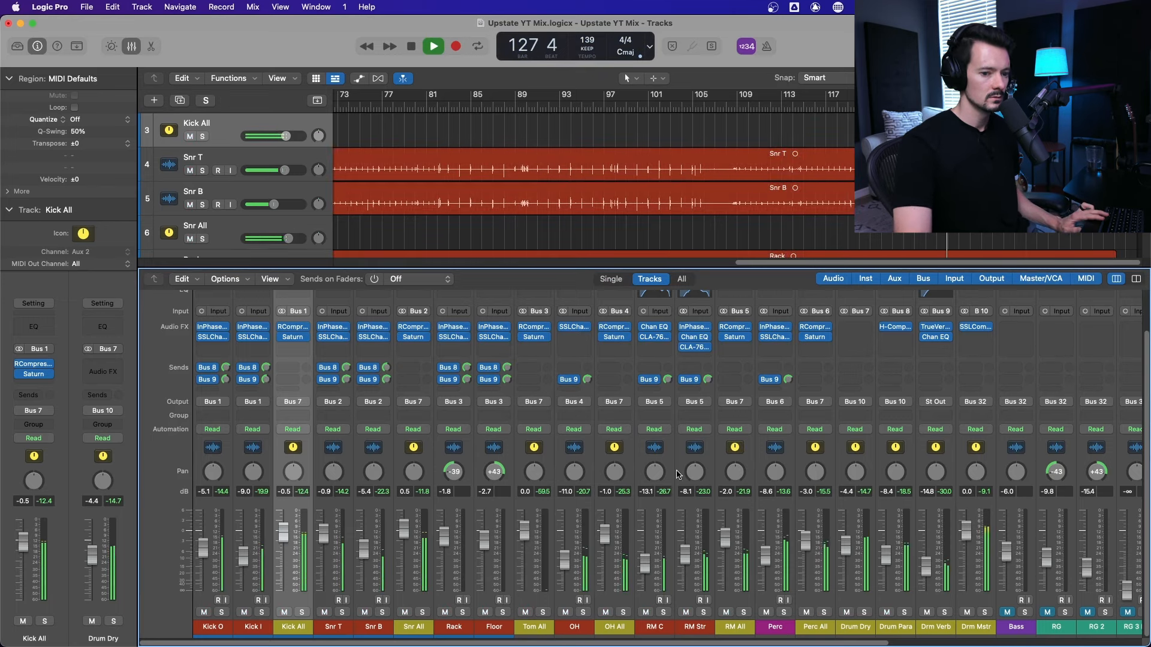
mouse_move(963, 329)
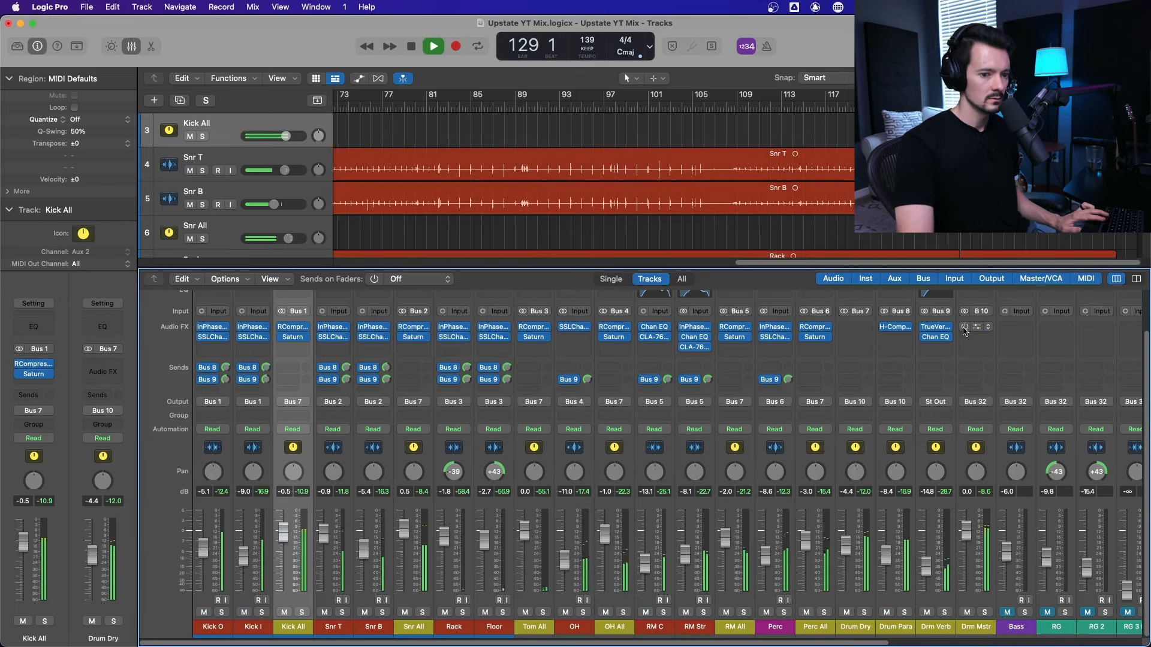
key(space)
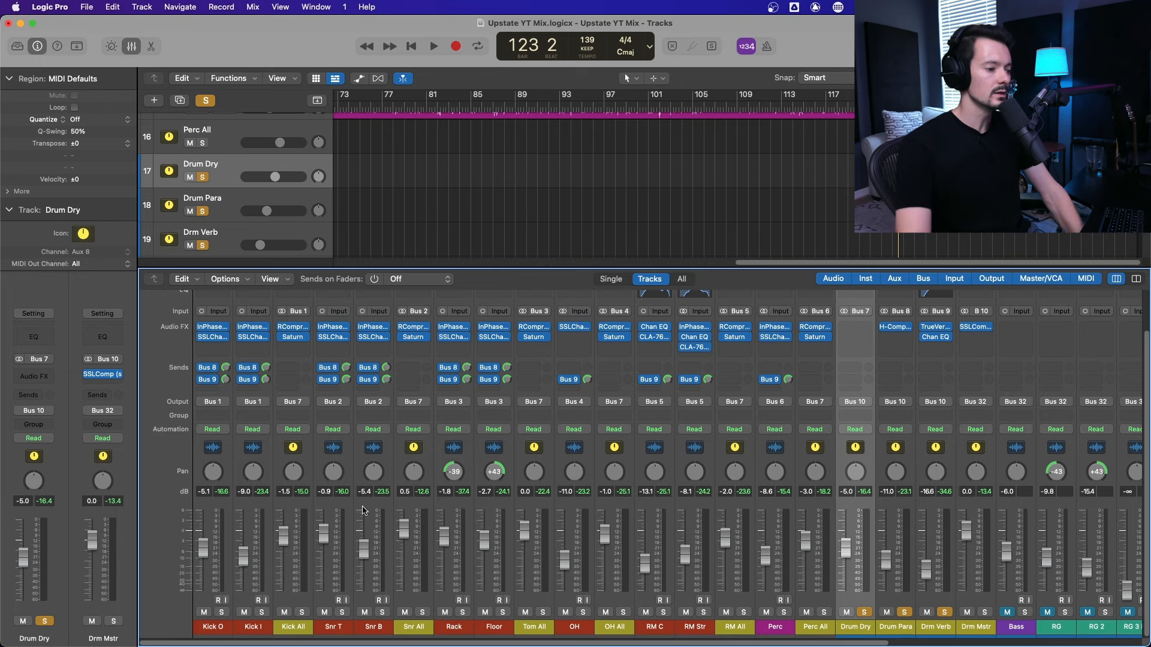
Step: Insert a mono RBass on the Kick O track and solo the track
click(213, 451)
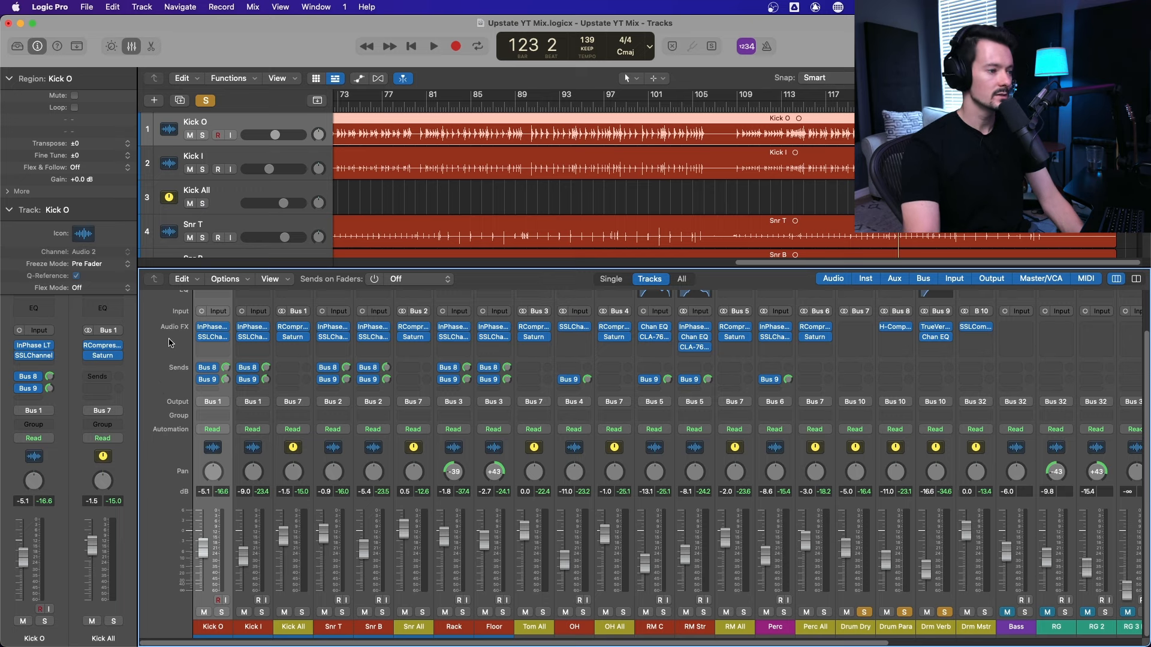
click(213, 347)
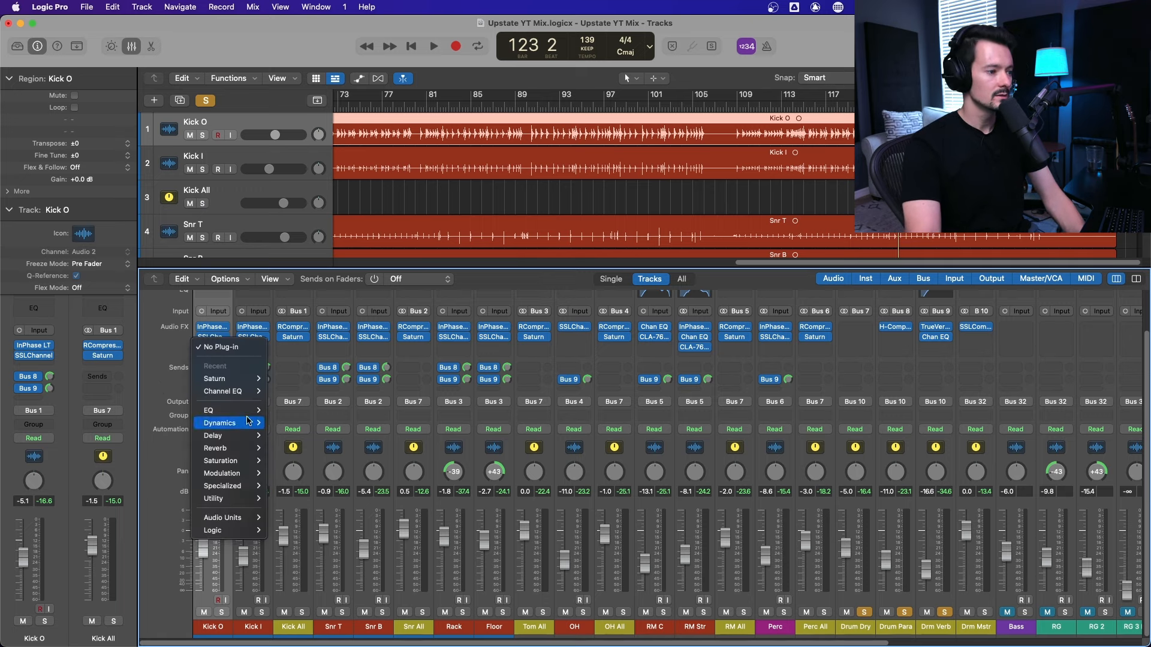
mouse_move(249, 460)
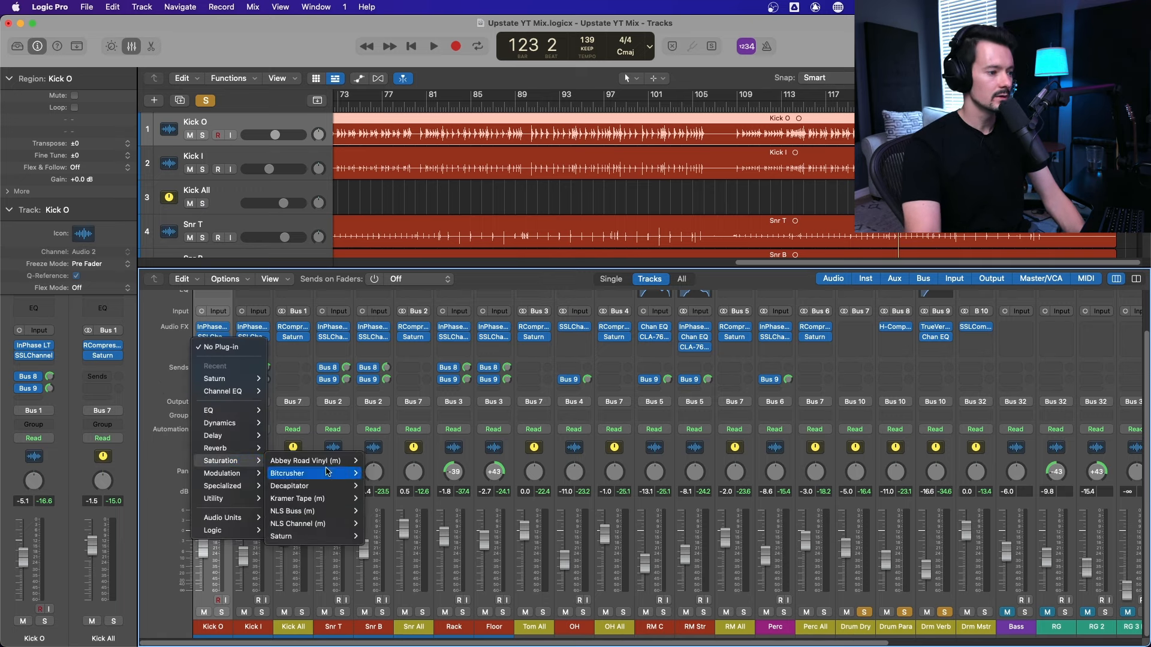
mouse_move(239, 487)
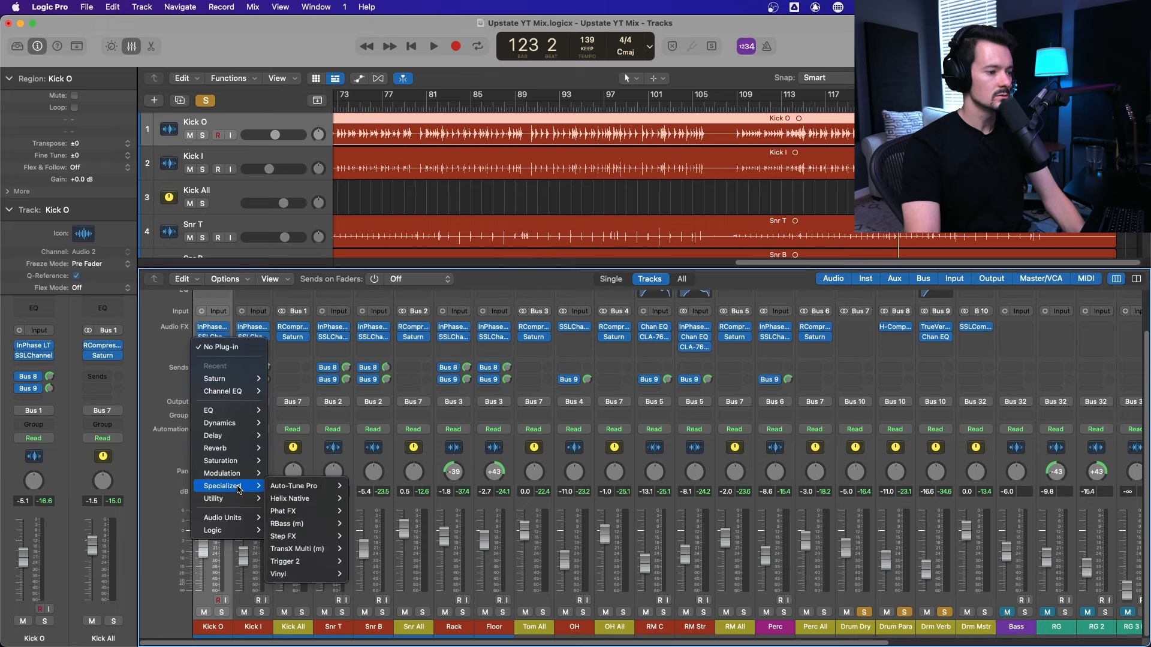
mouse_move(314, 525)
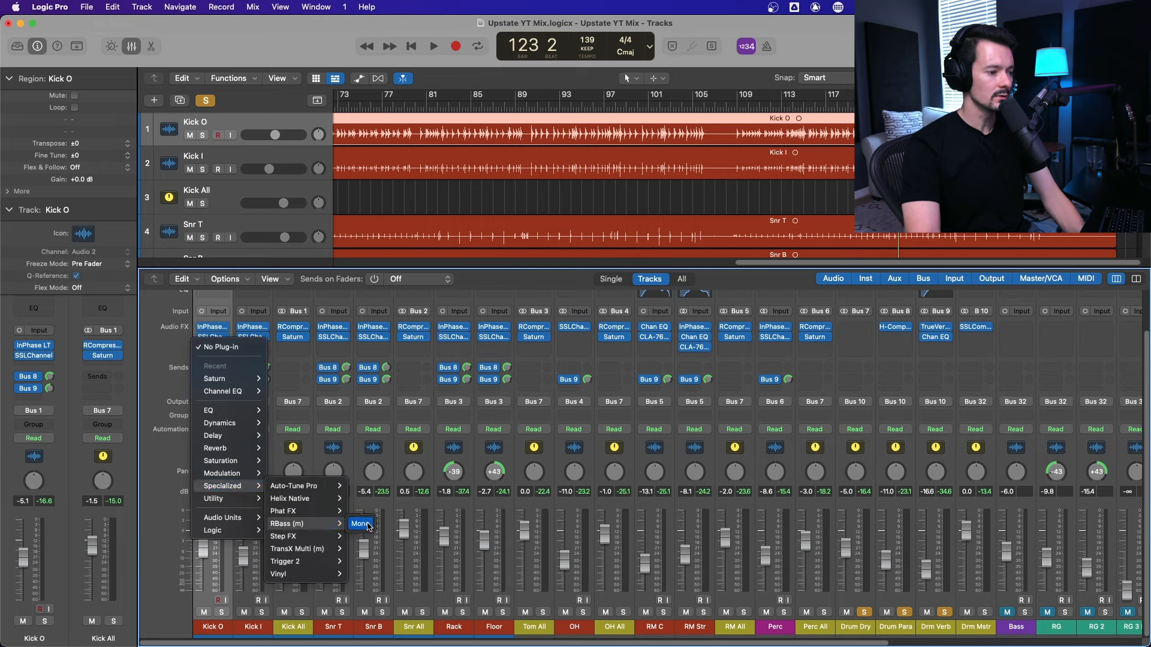
click(360, 524)
key(s)
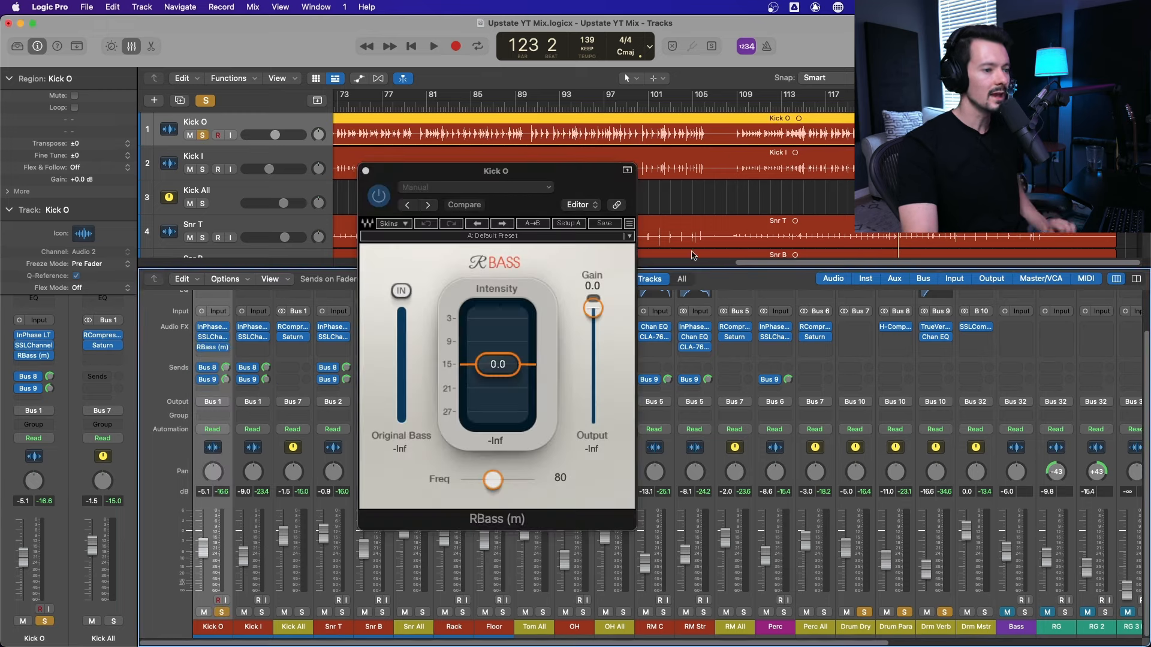
Step: Play back the soloed Kick O, set its RBass Freq to 45 and lower the Intensity to -24.0
key(space)
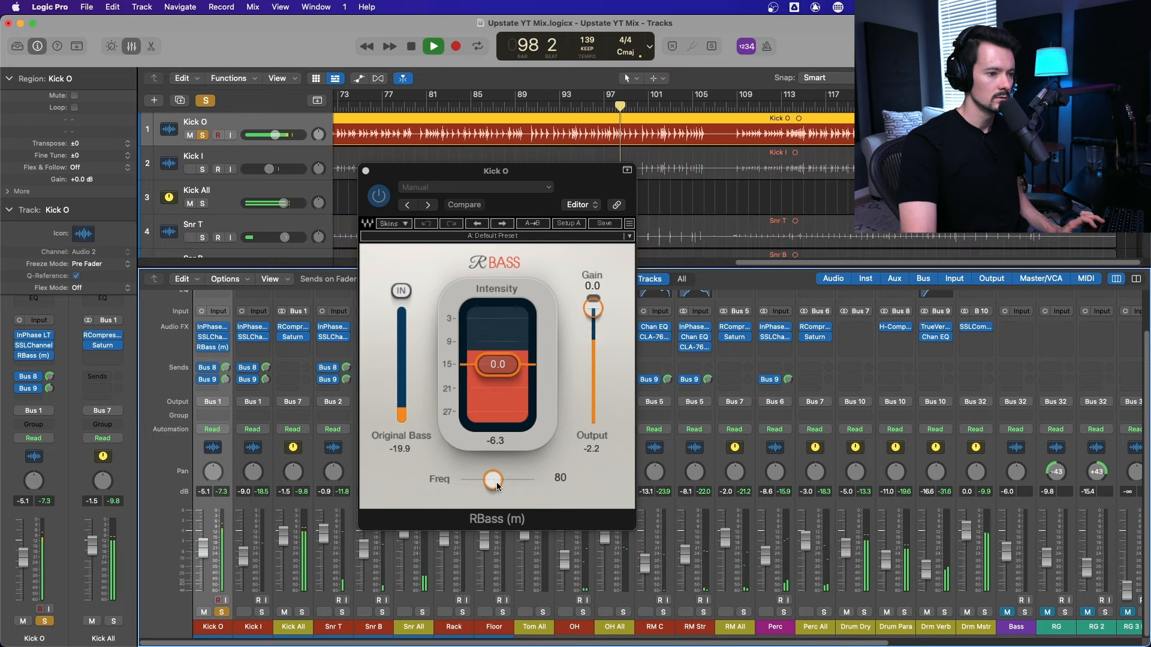
drag(497, 482, 473, 482)
drag(514, 387, 514, 395)
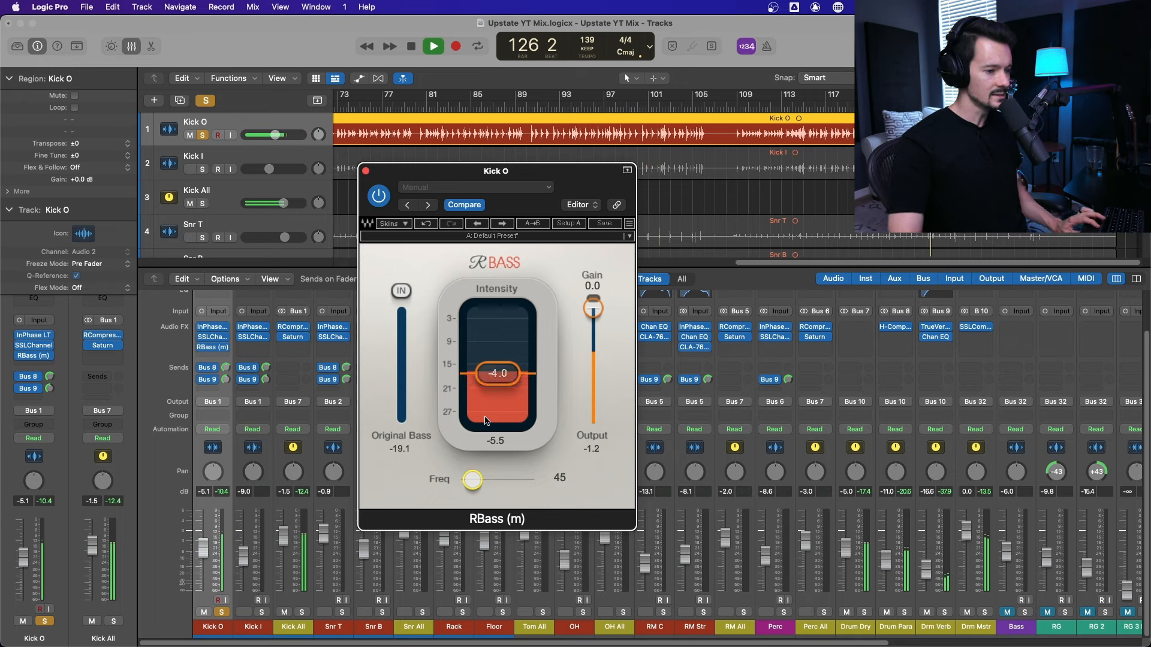
mouse_move(473, 480)
mouse_down()
mouse_move(510, 480)
mouse_move(472, 480)
mouse_up()
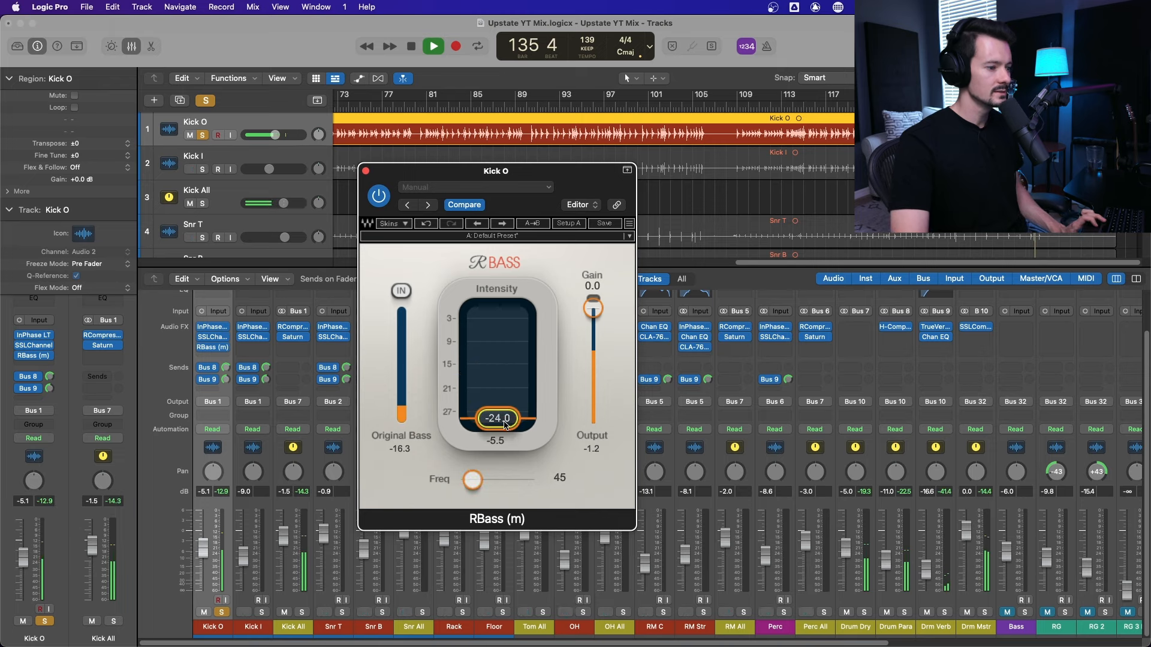
Step: Replay Kick O from about bar 116 and set its RBass Intensity to -12.4, comparing against bypass
drag(504, 424, 505, 346)
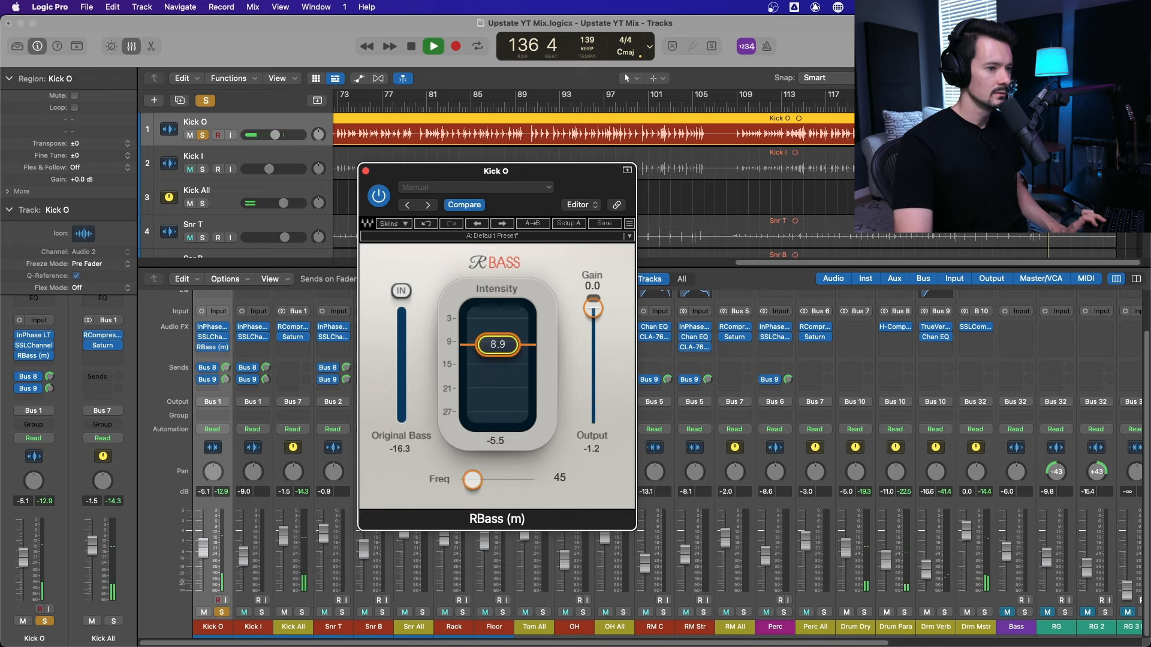
click(813, 108)
key(space)
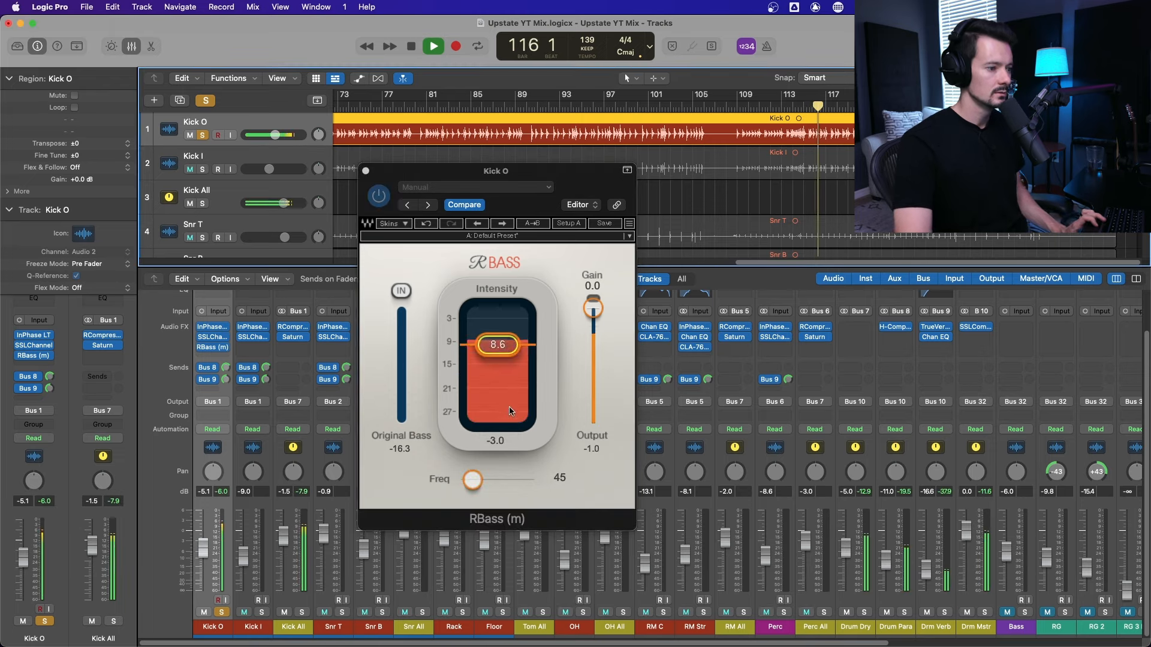
drag(503, 346, 504, 394)
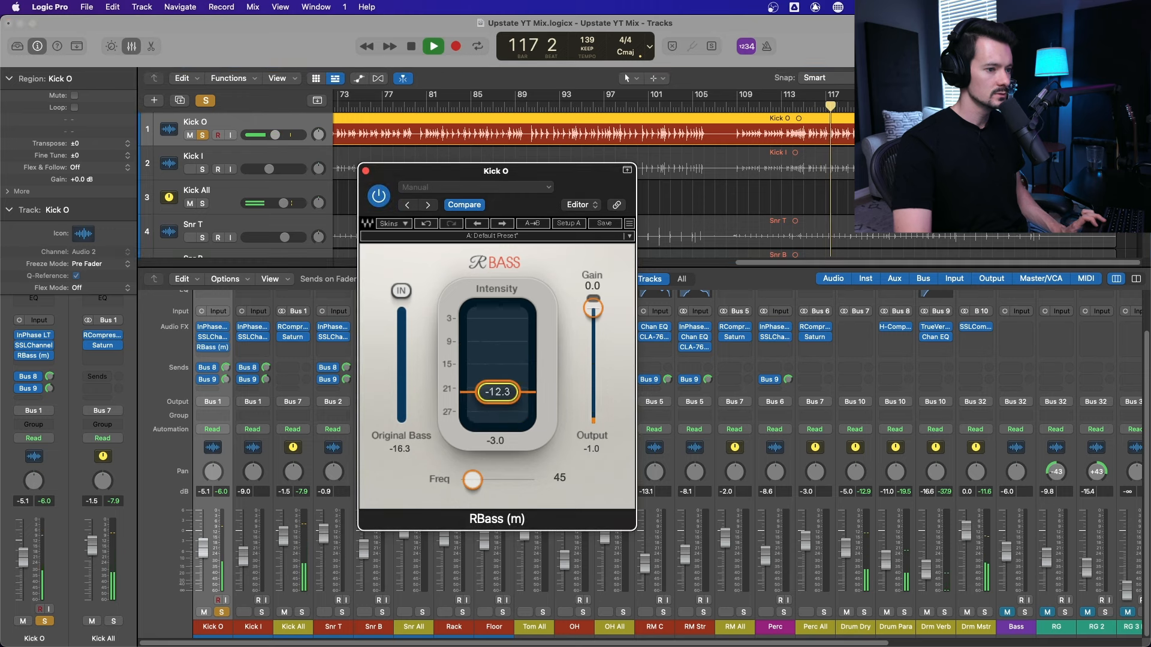
click(386, 195)
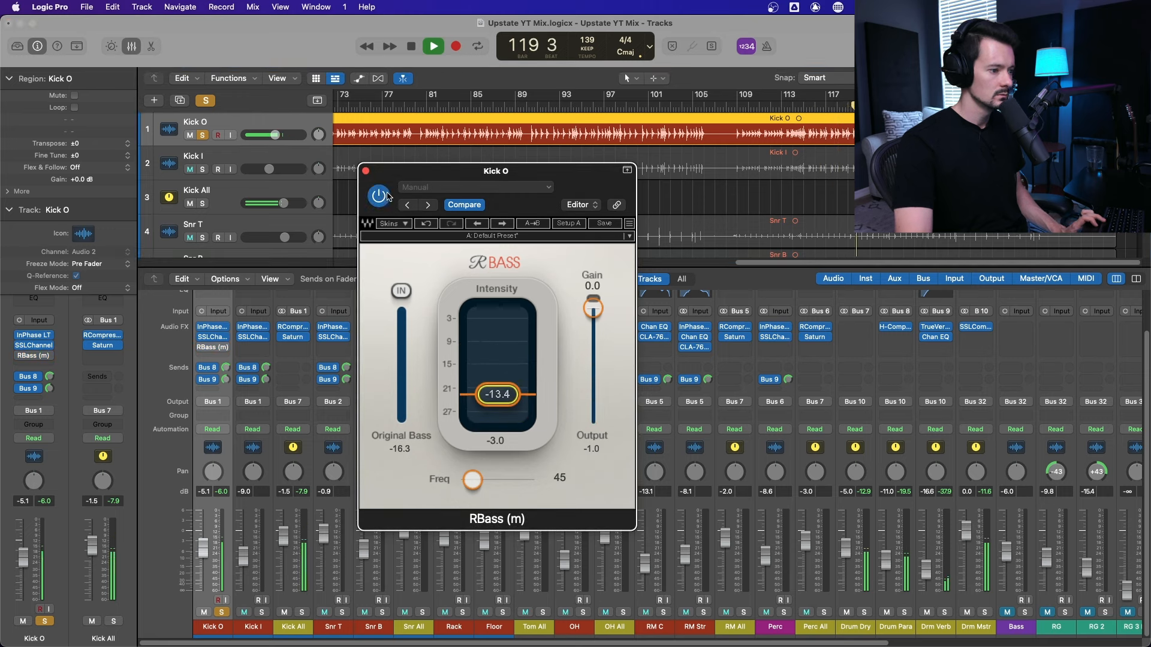
click(386, 195)
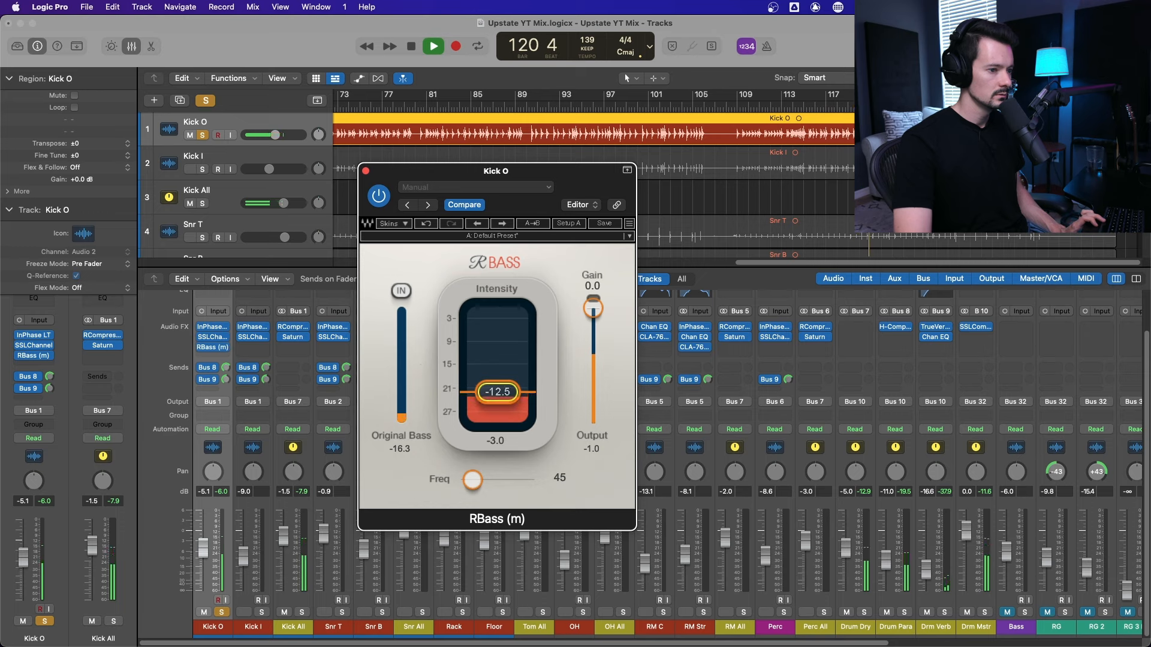
drag(497, 392, 498, 397)
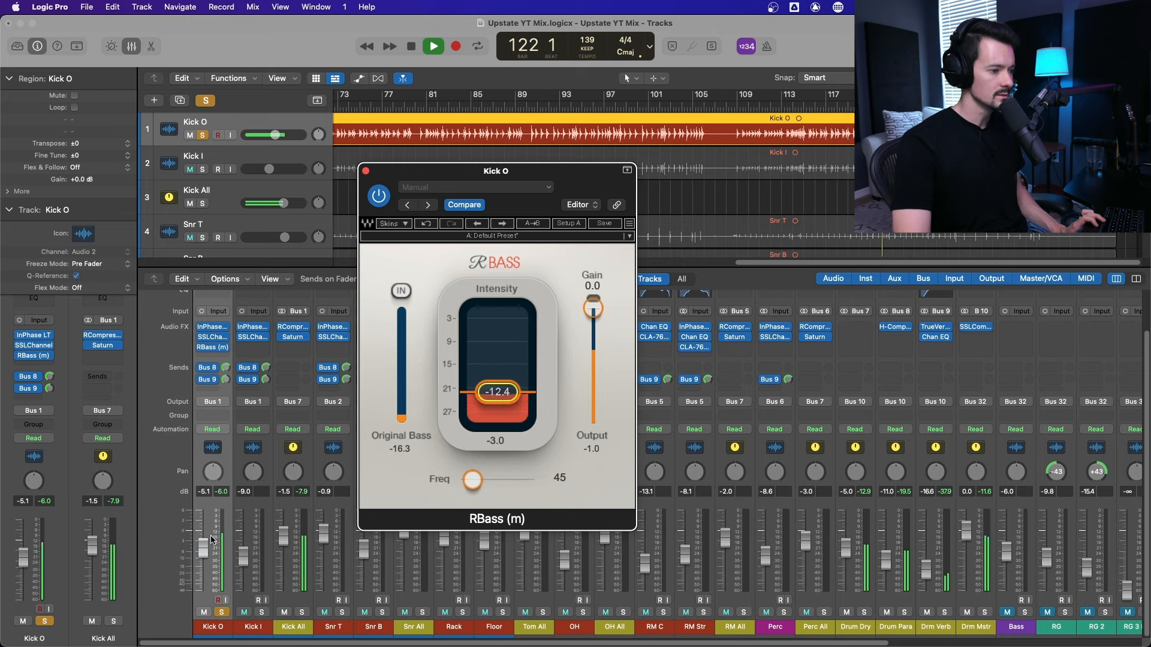
Step: Compare Kick O's RBass with bypass again, set its Intensity to -11.4 and trim its Gain slightly
click(381, 197)
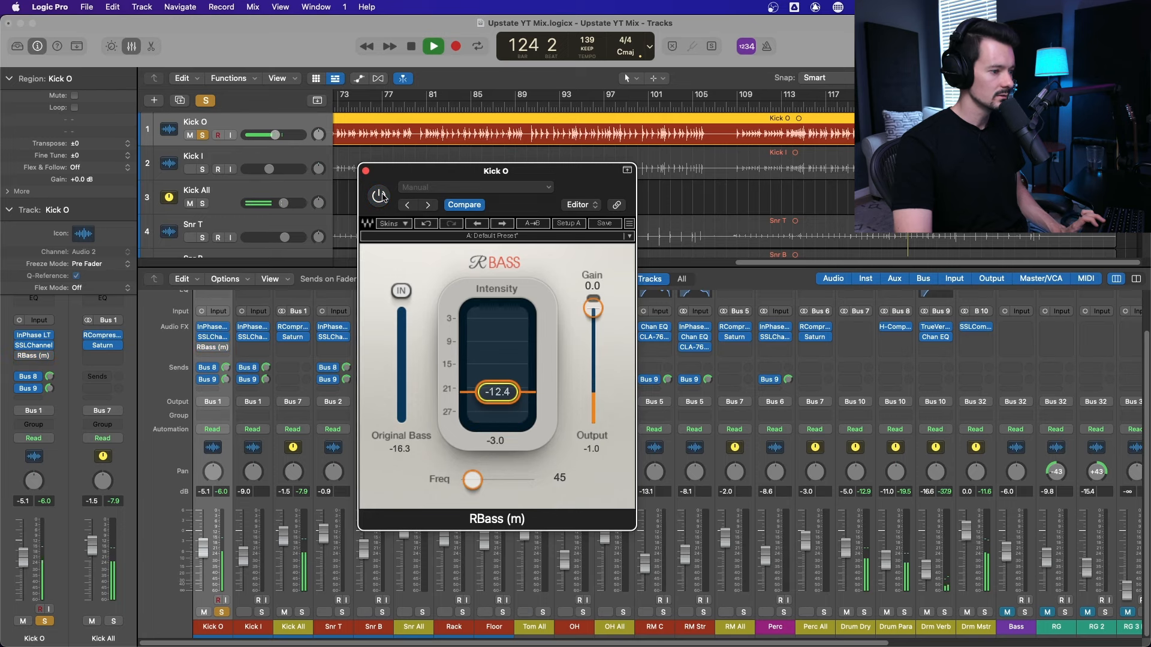
click(381, 196)
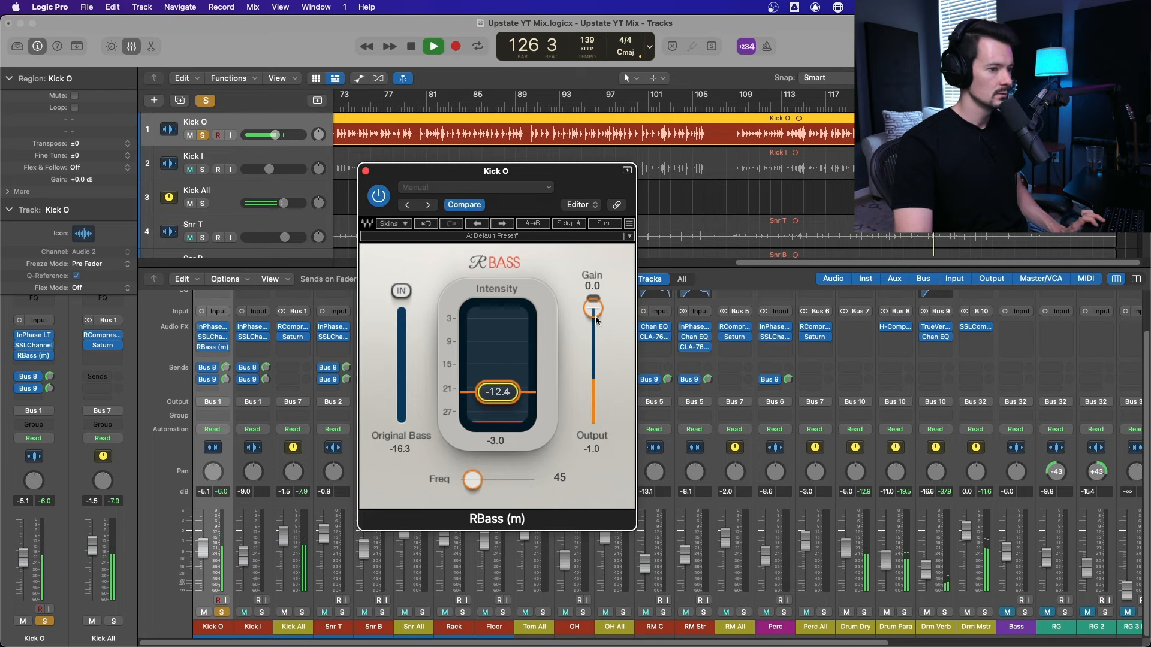
drag(510, 403, 510, 400)
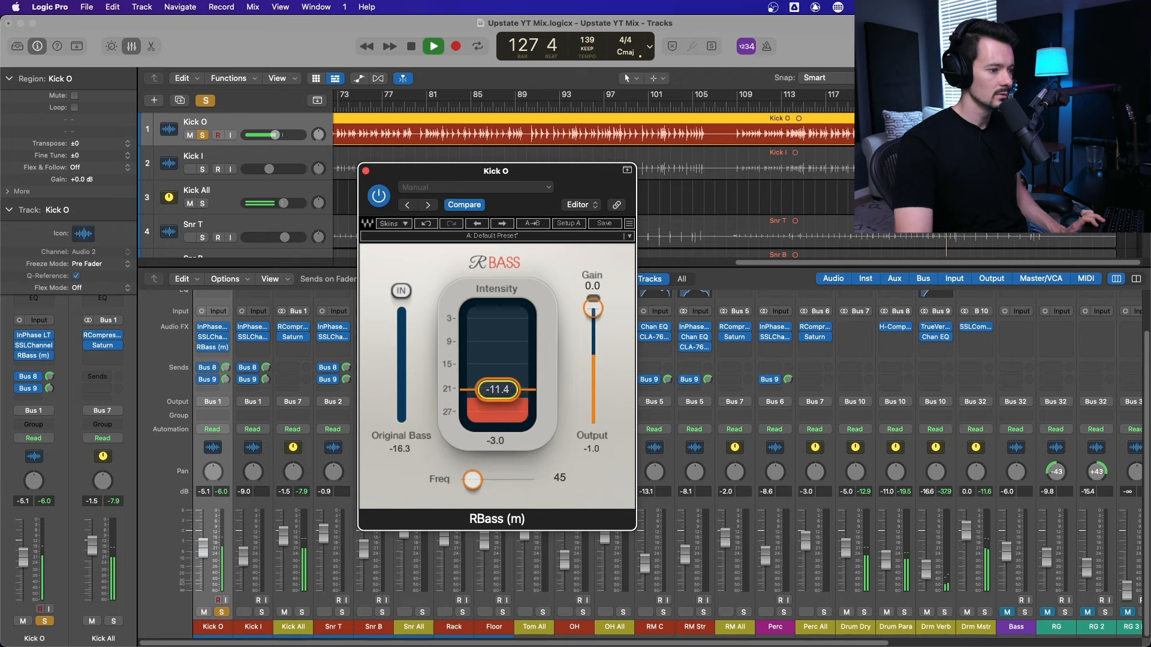
drag(594, 309, 594, 311)
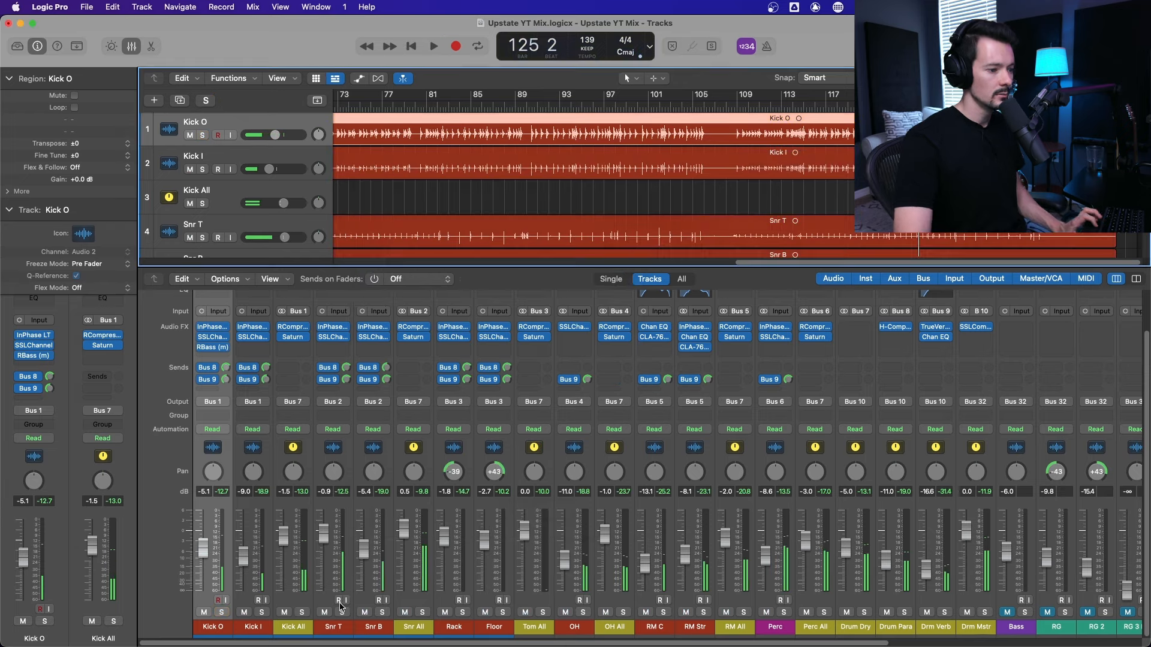
Step: Solo Snr T, start playback and insert a mono RBass on the track
click(344, 612)
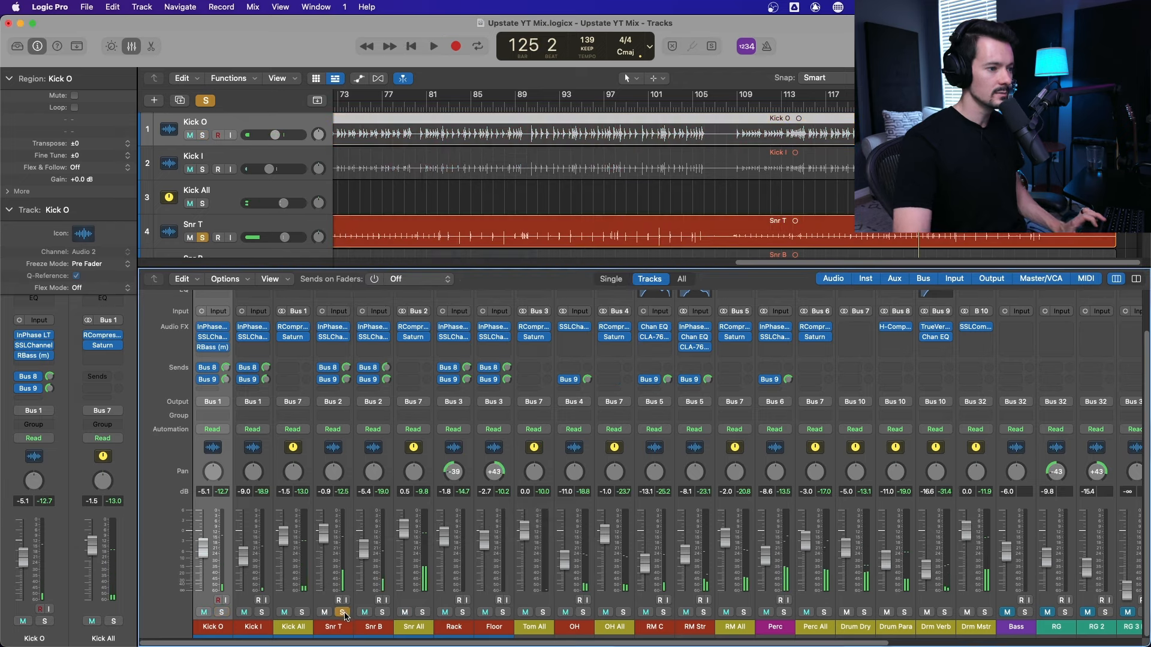
key(space)
click(336, 349)
click(399, 379)
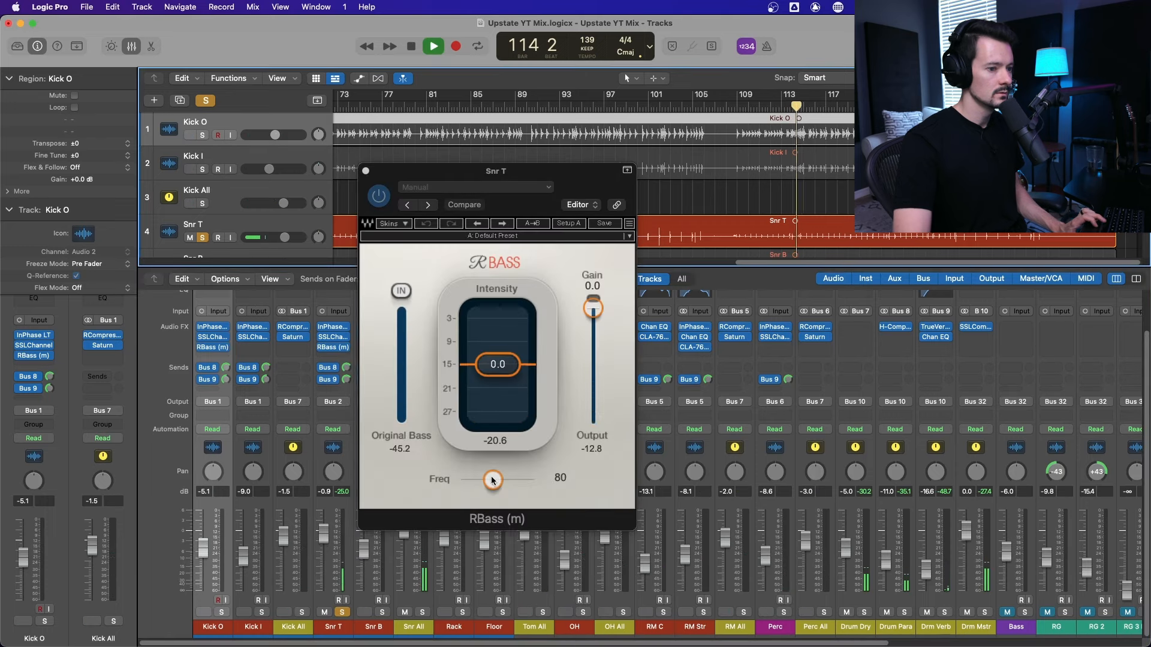
Step: Set Snr T's RBass Freq to 209 and Intensity to -1.2, clearing the solo to judge it with all drums
drag(493, 480, 535, 480)
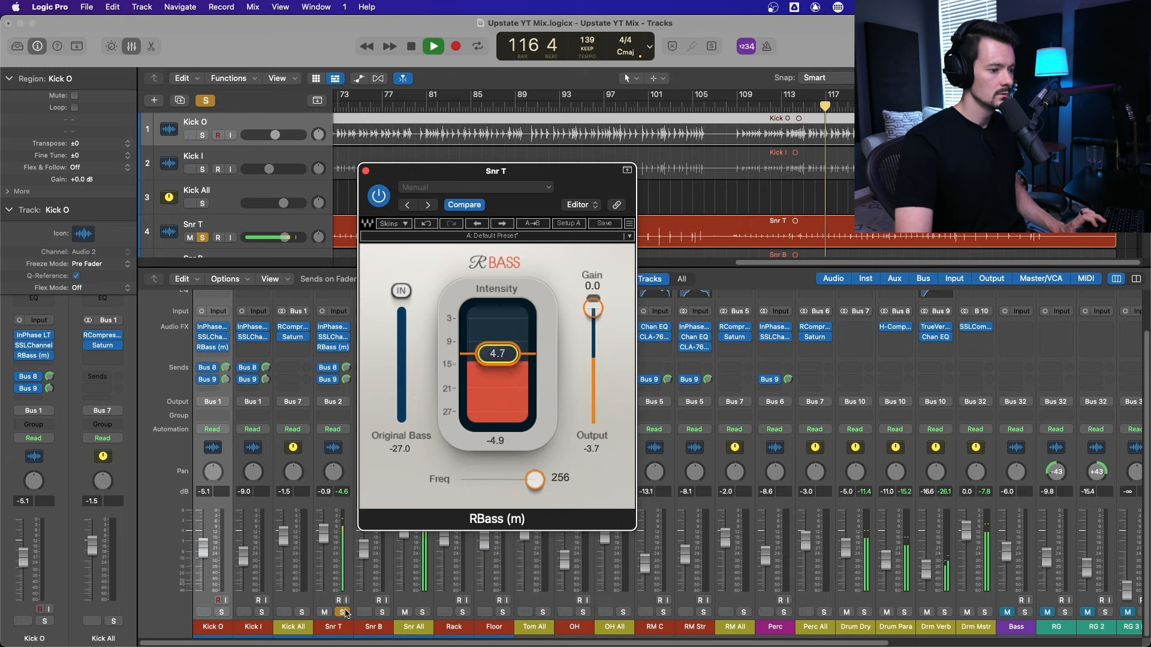
key(ctrl+alt+super+s)
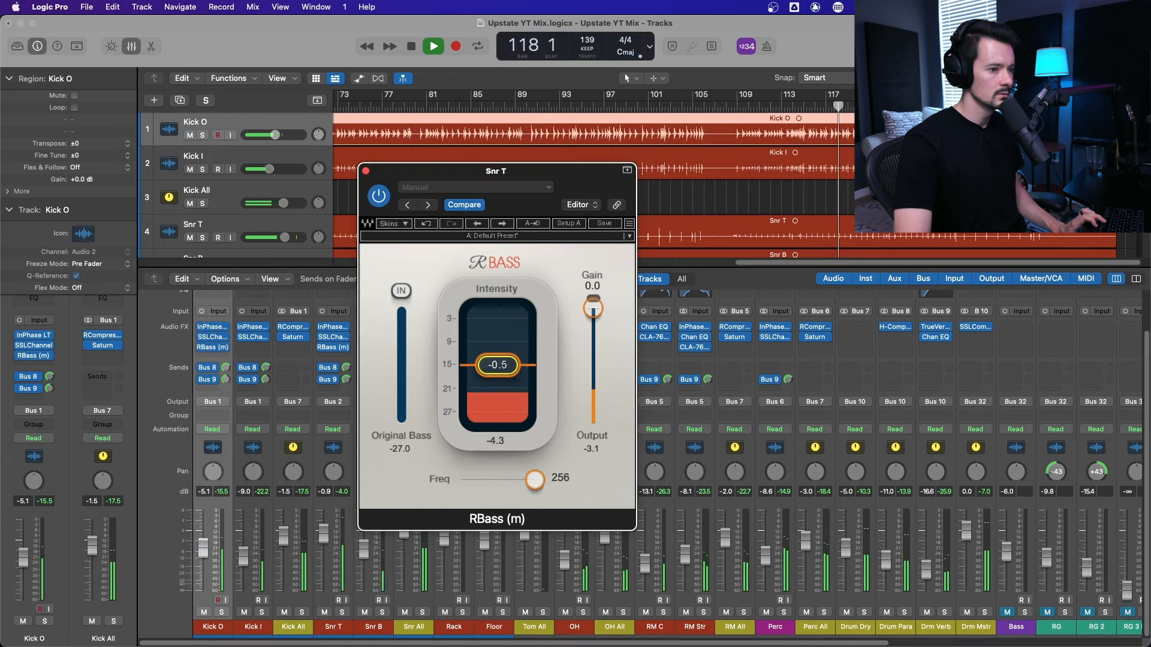
drag(534, 480, 516, 480)
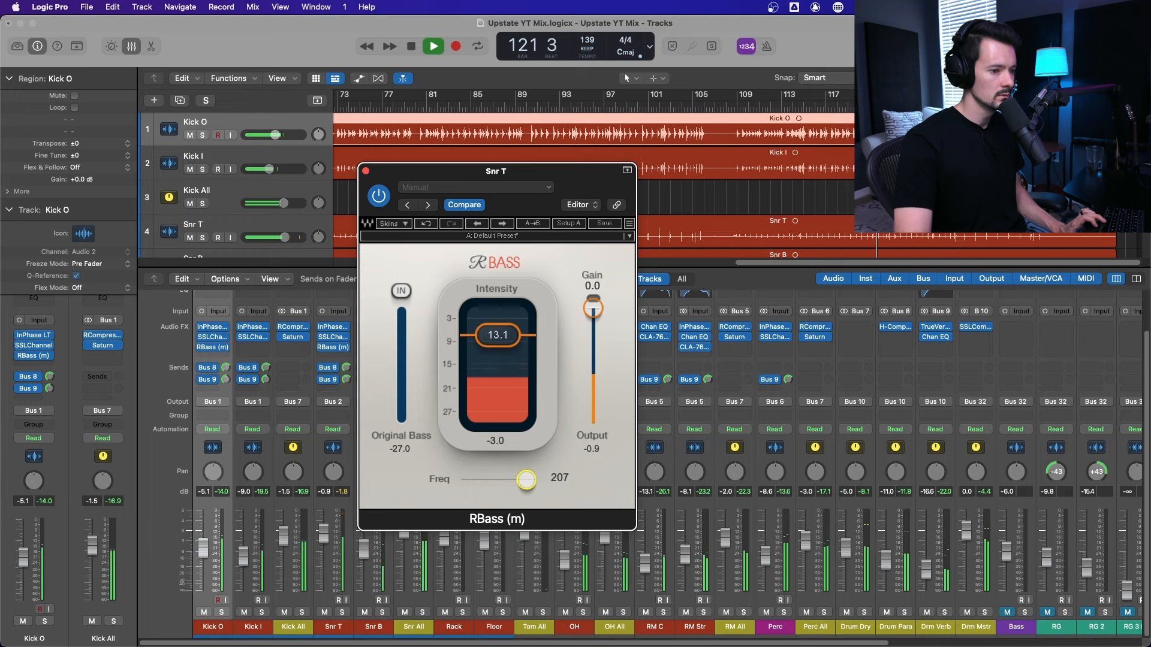
drag(501, 335, 515, 381)
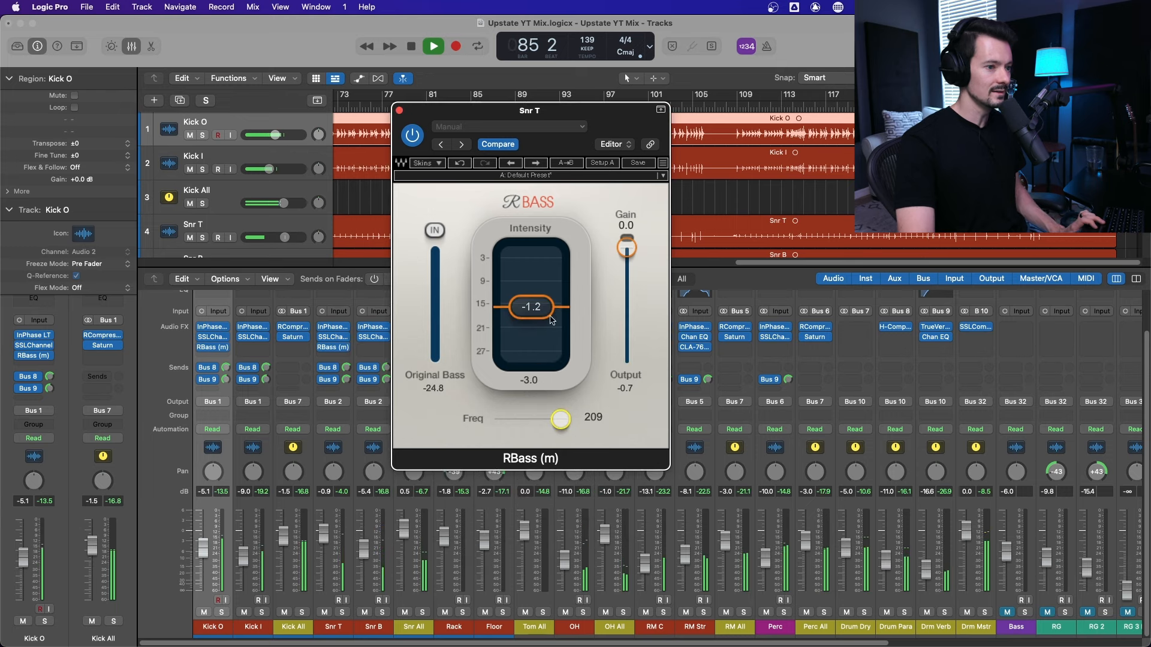
Step: Set Snr T's RBass Intensity to -6.4, reduce its Gain to about -3.1 and compare against bypass
drag(531, 307, 531, 317)
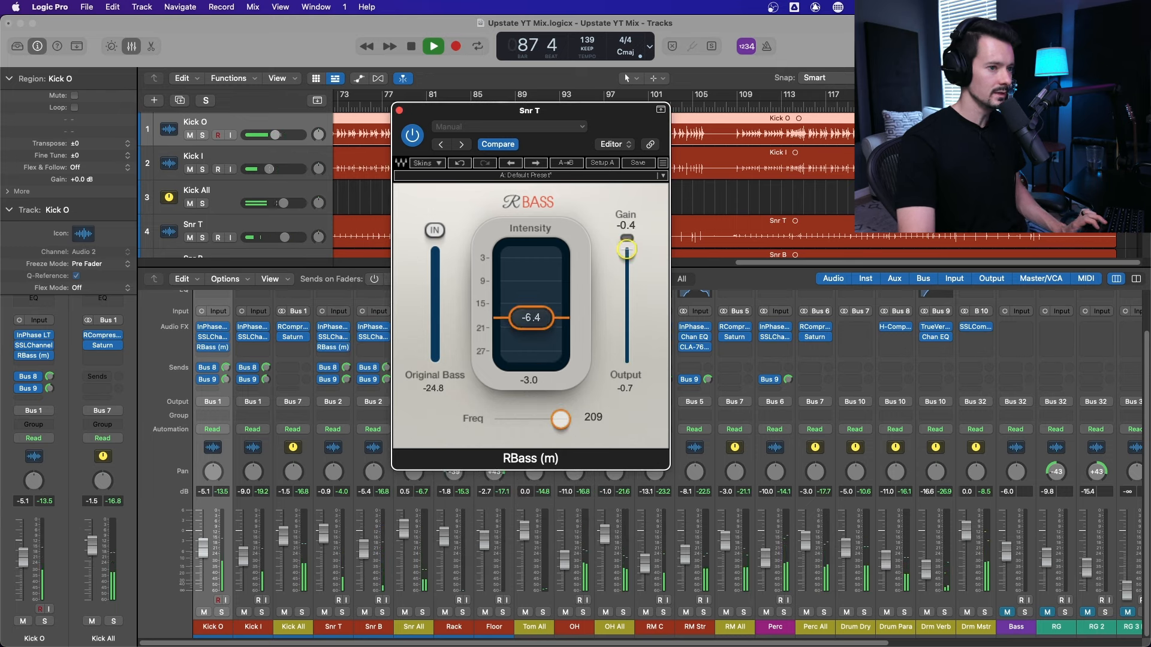
drag(626, 248, 627, 258)
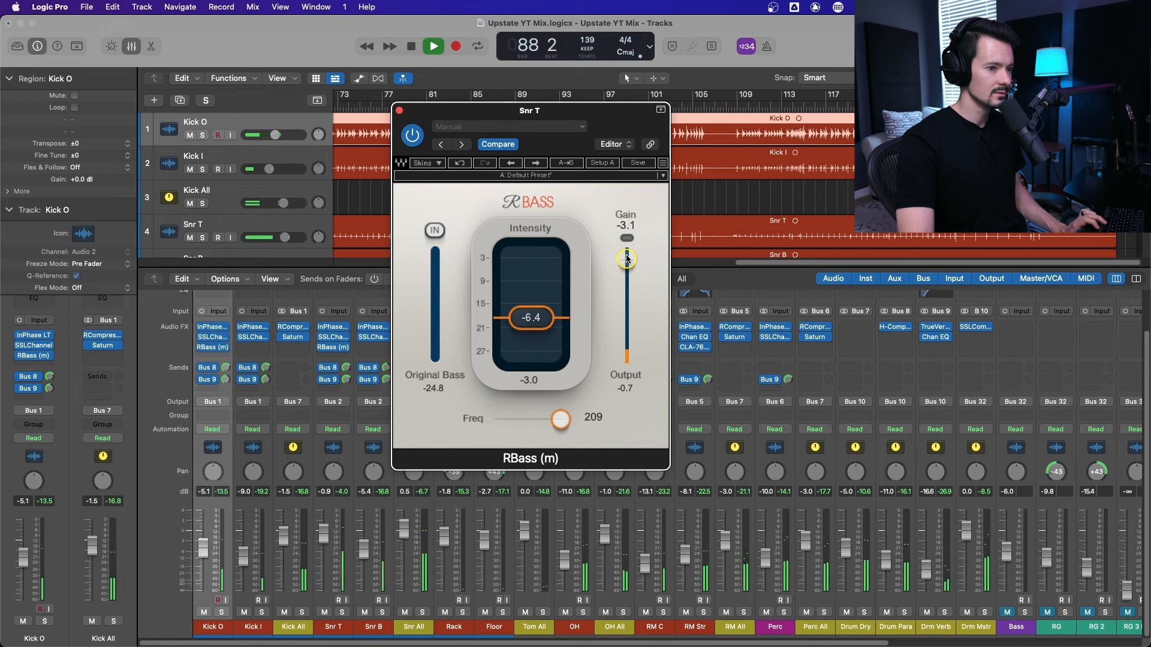
click(414, 137)
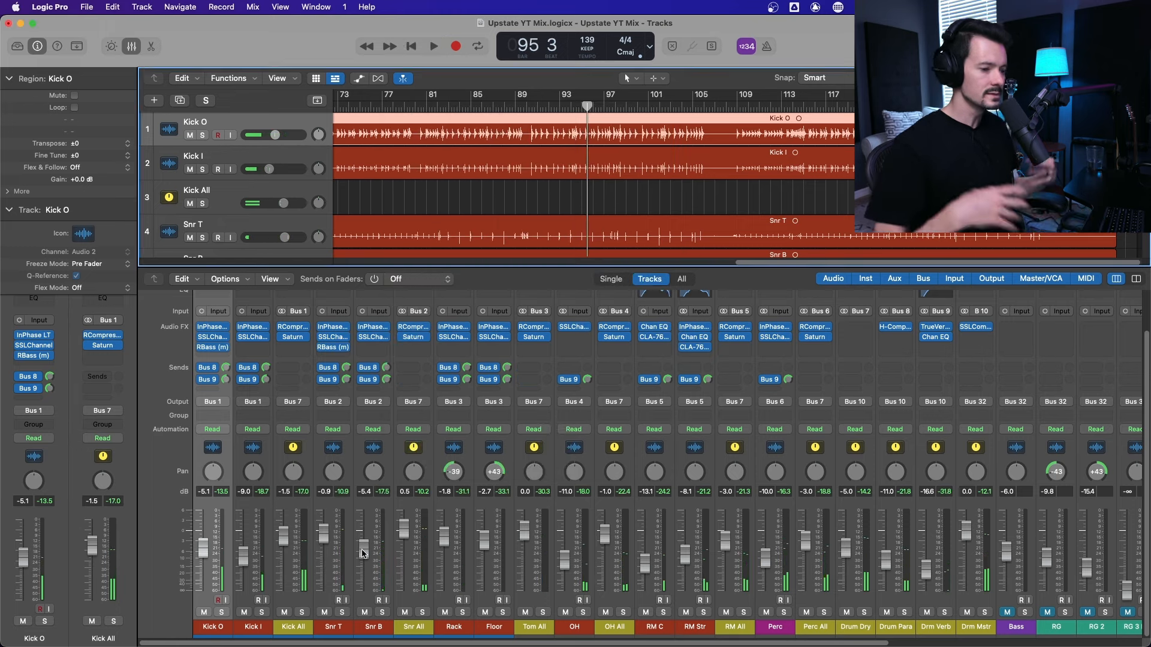
Step: Hide the mixer to locate the Rack tom hits and set the playback range around bar 79
scroll(180, 156, down, 3)
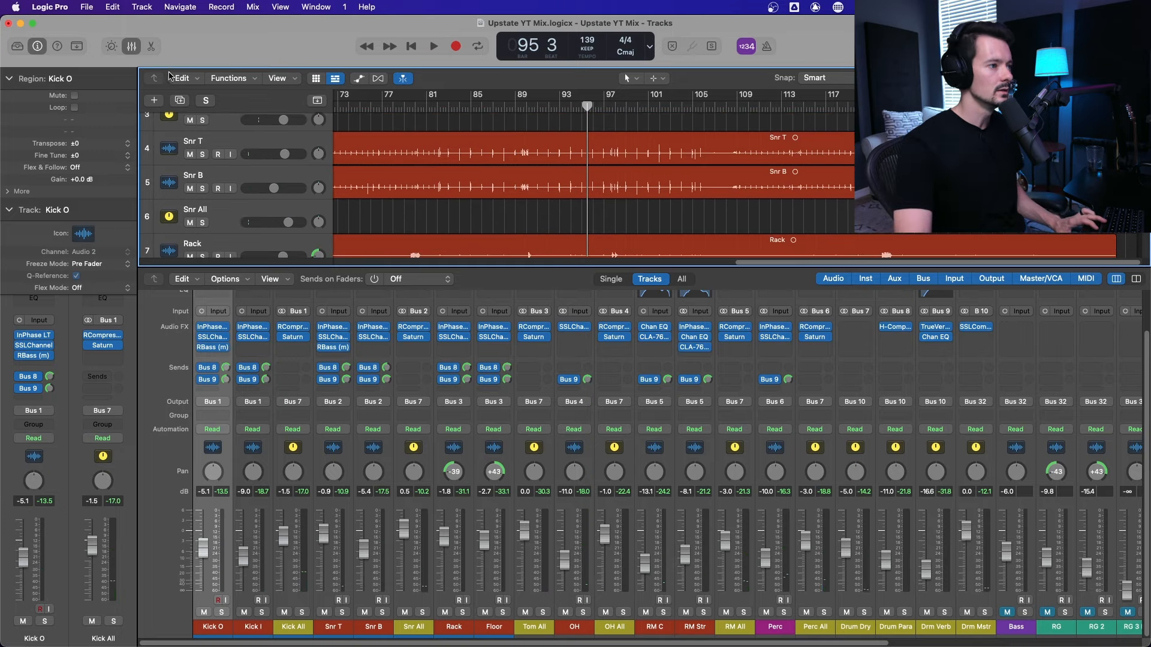
click(131, 48)
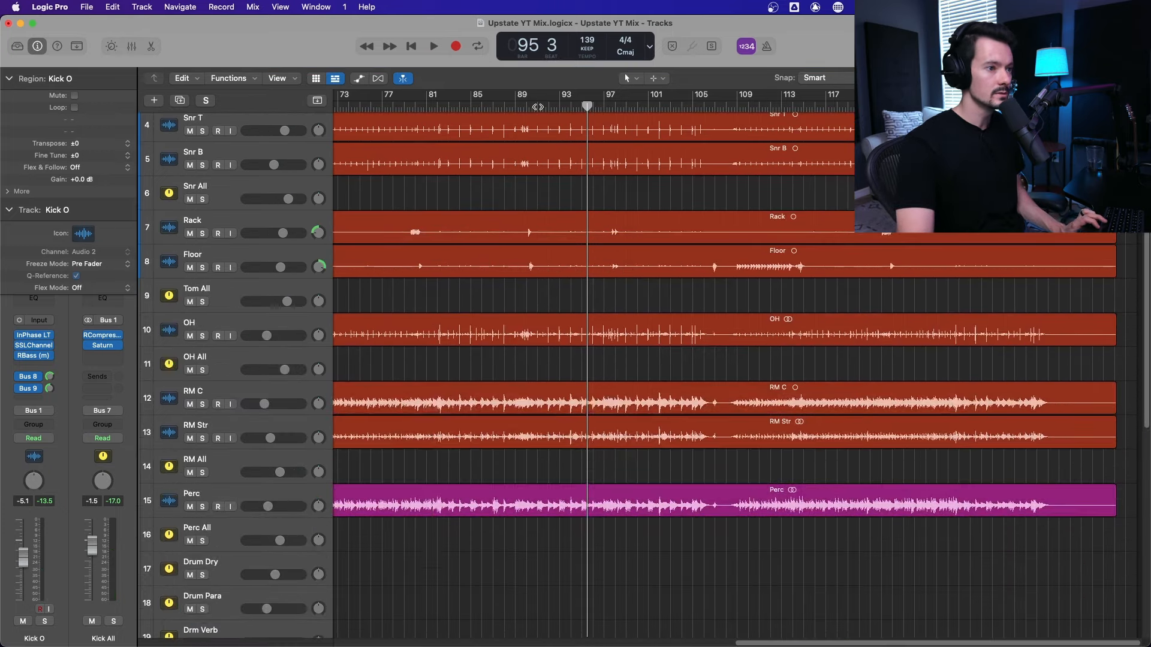
click(414, 109)
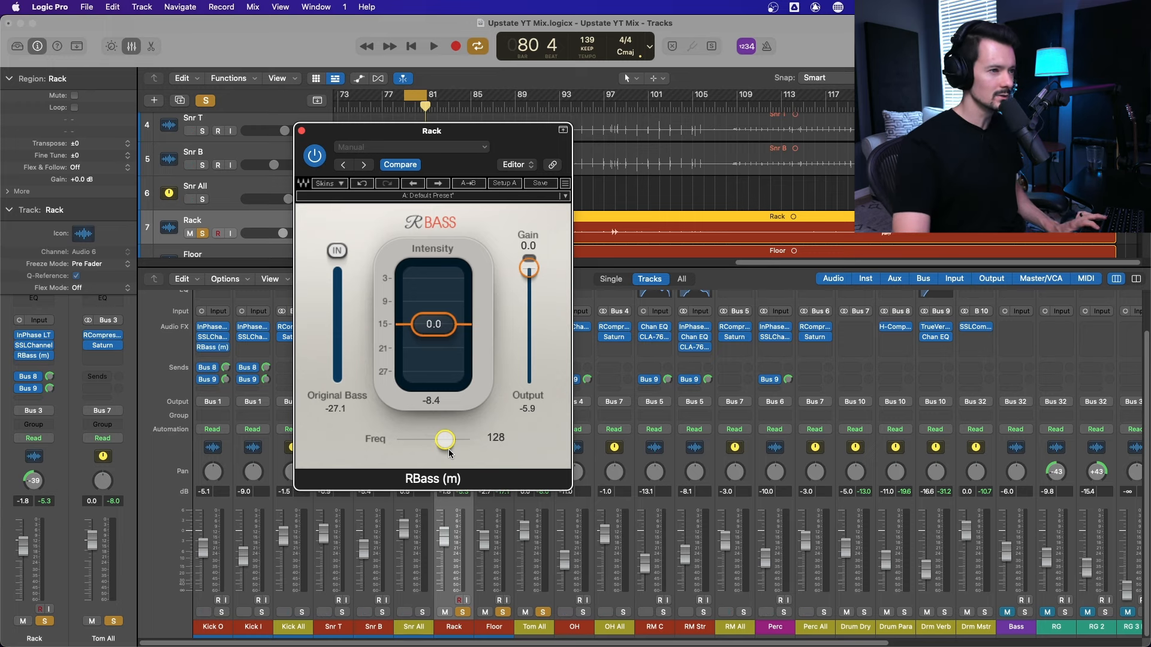
Step: Loop the Rack fill, set Rack's RBass Freq to 149 and Intensity to -10.1, and close its window
key(space)
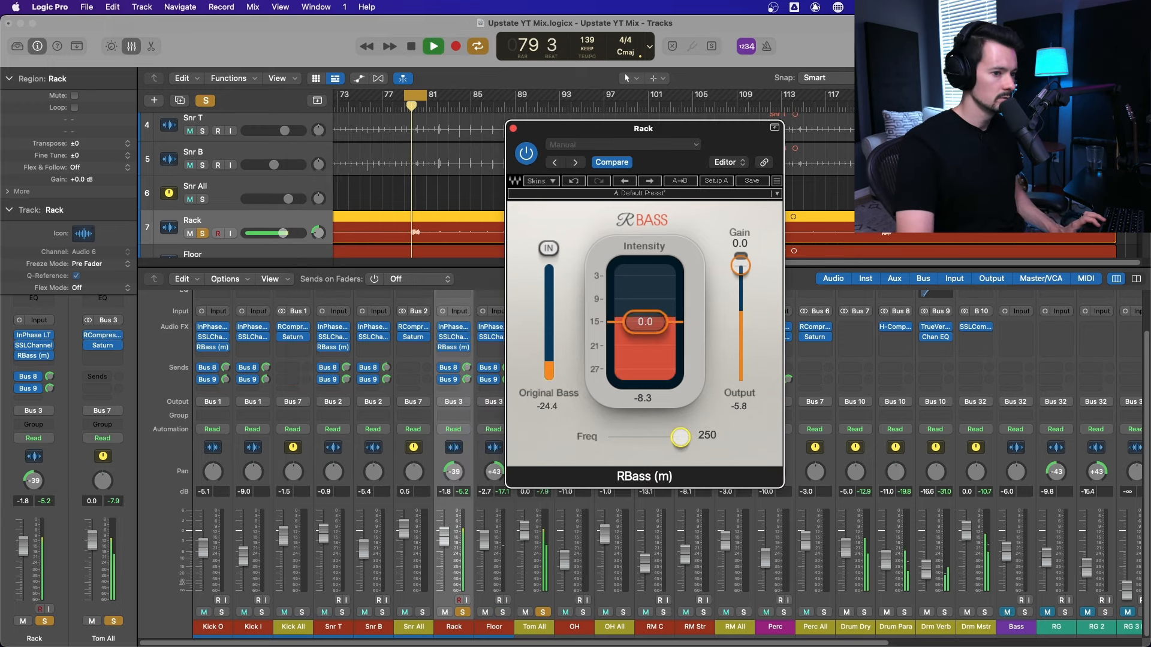
drag(682, 438, 667, 439)
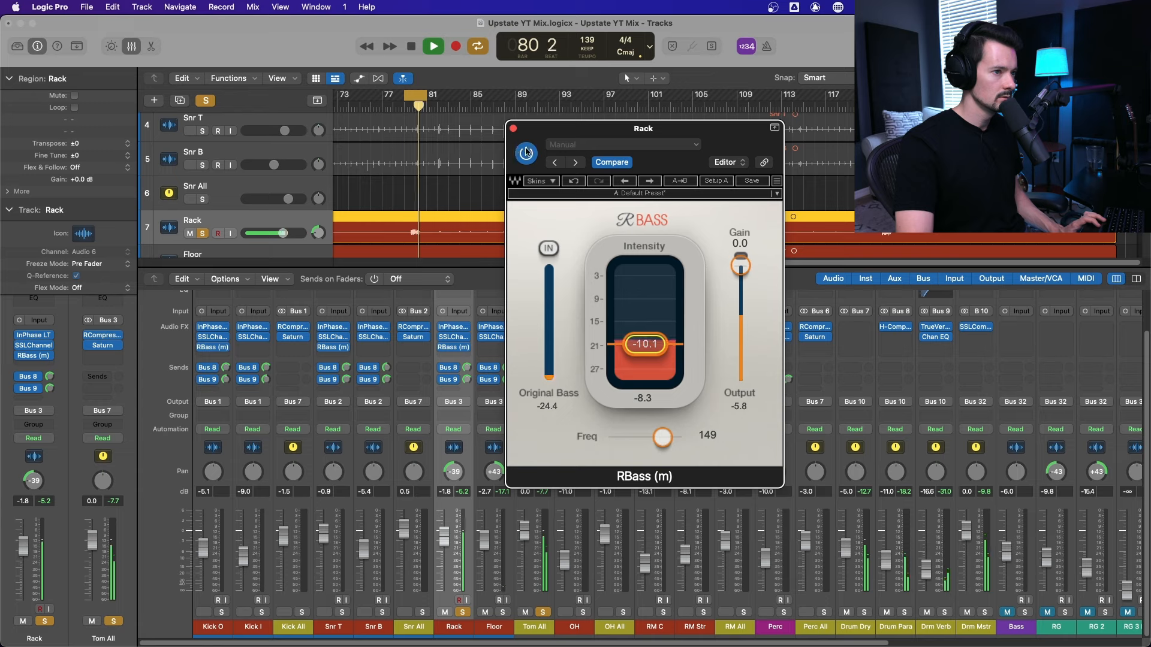
key(space)
click(513, 128)
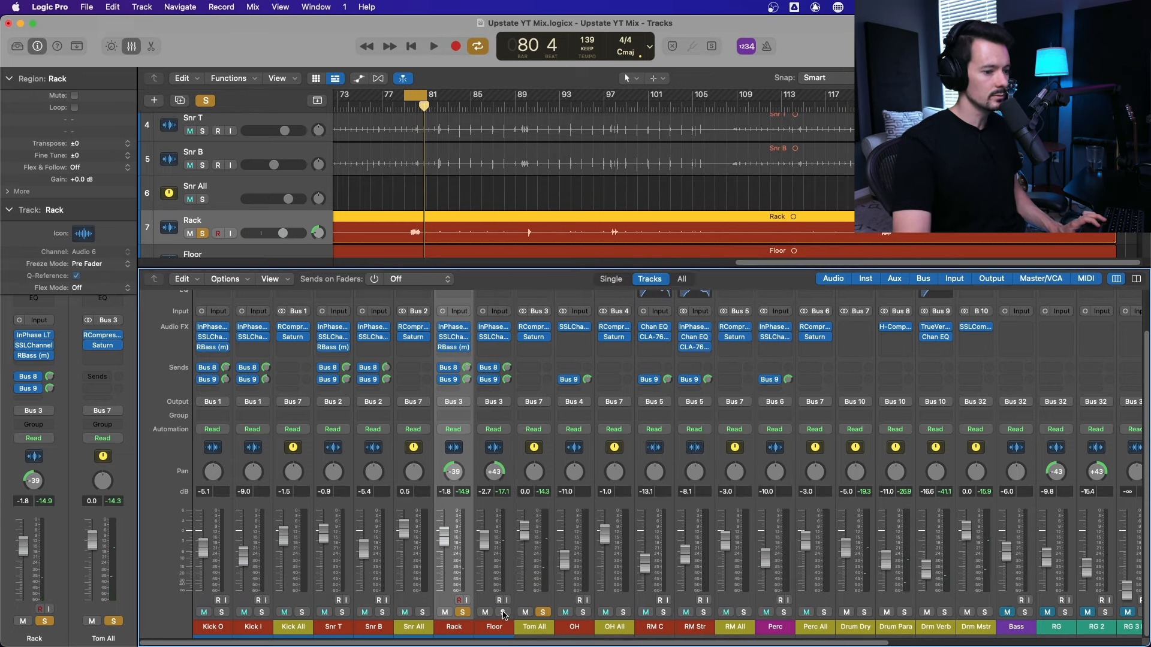
Step: Solo Floor, copy Rack's RBass onto it, play from bar 109 and set its Freq to 94
click(504, 612)
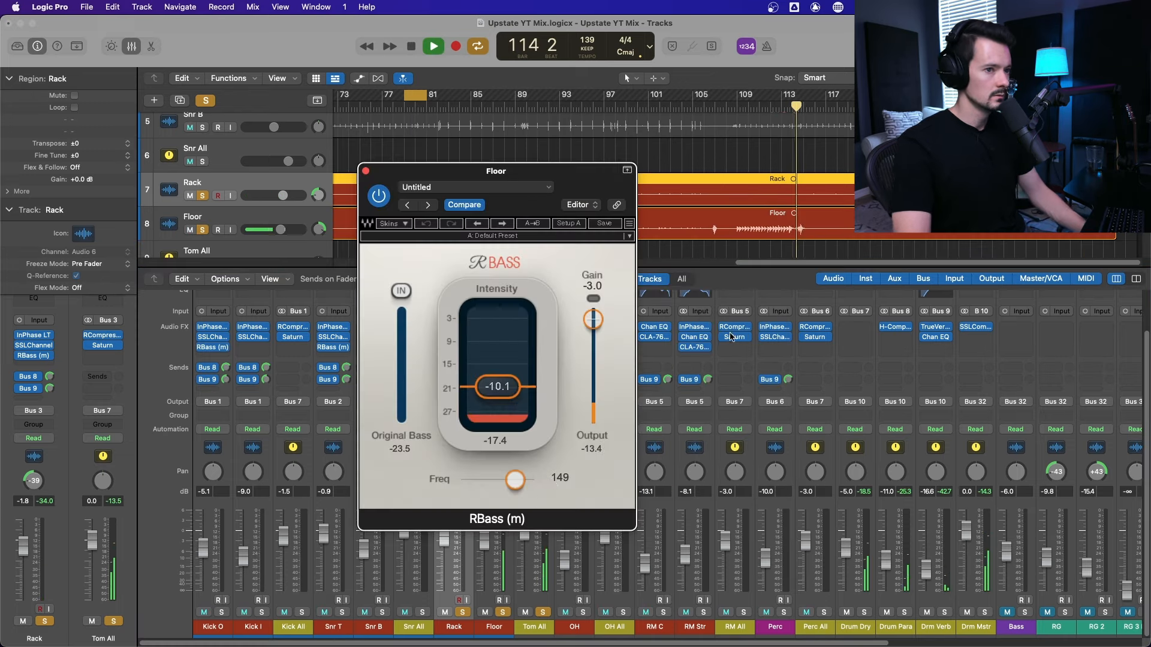
click(744, 95)
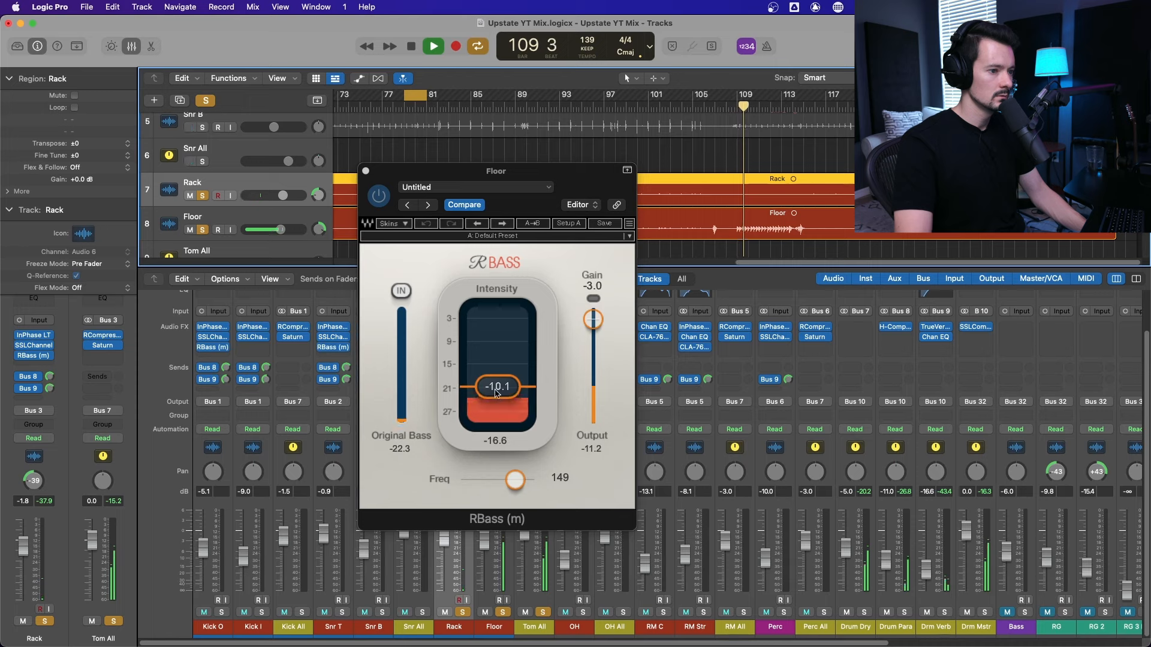
drag(515, 479, 499, 480)
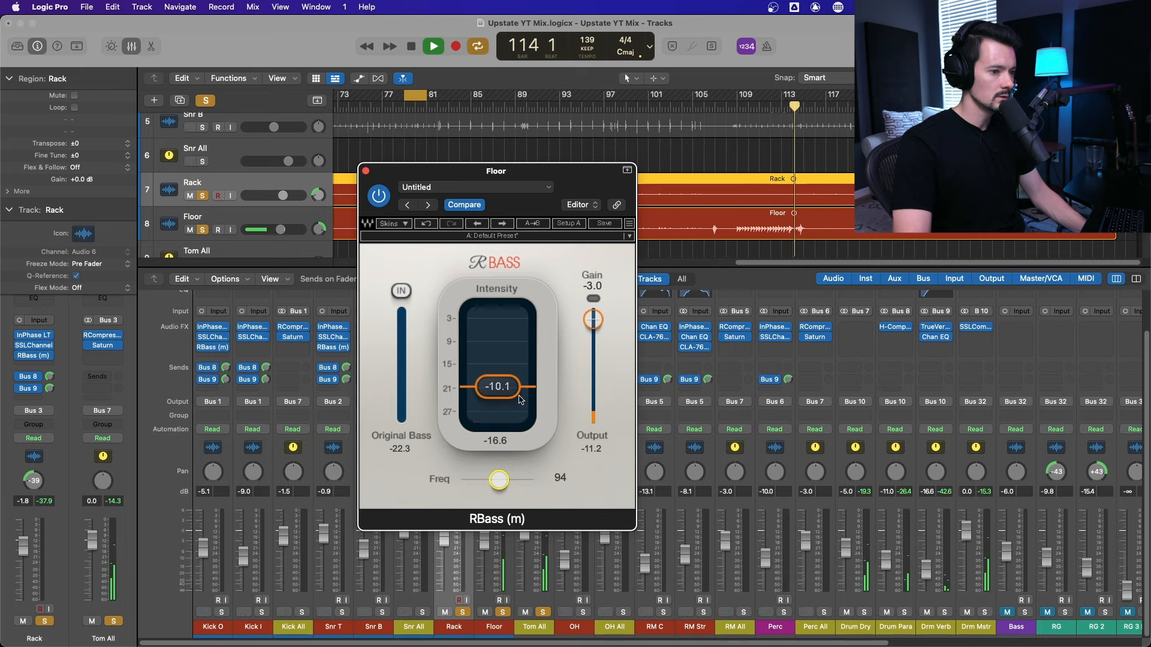
Step: Replay Floor's hits from about bar 110, comparing RBass against bypass, and fine-tune its Gain
click(749, 110)
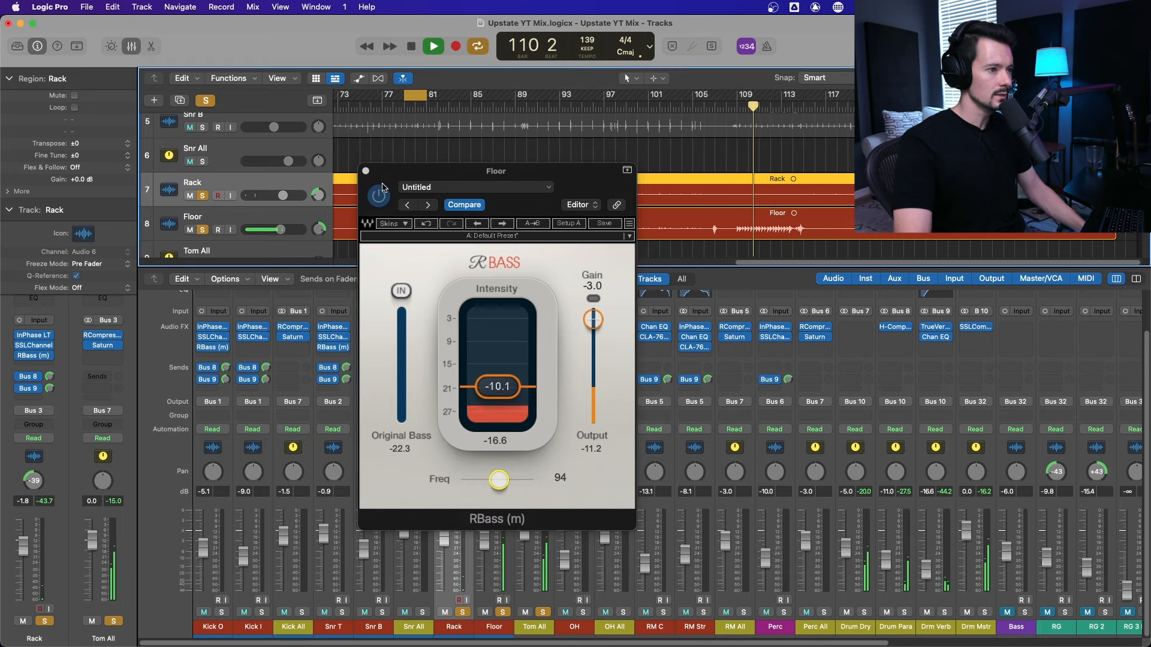
click(381, 196)
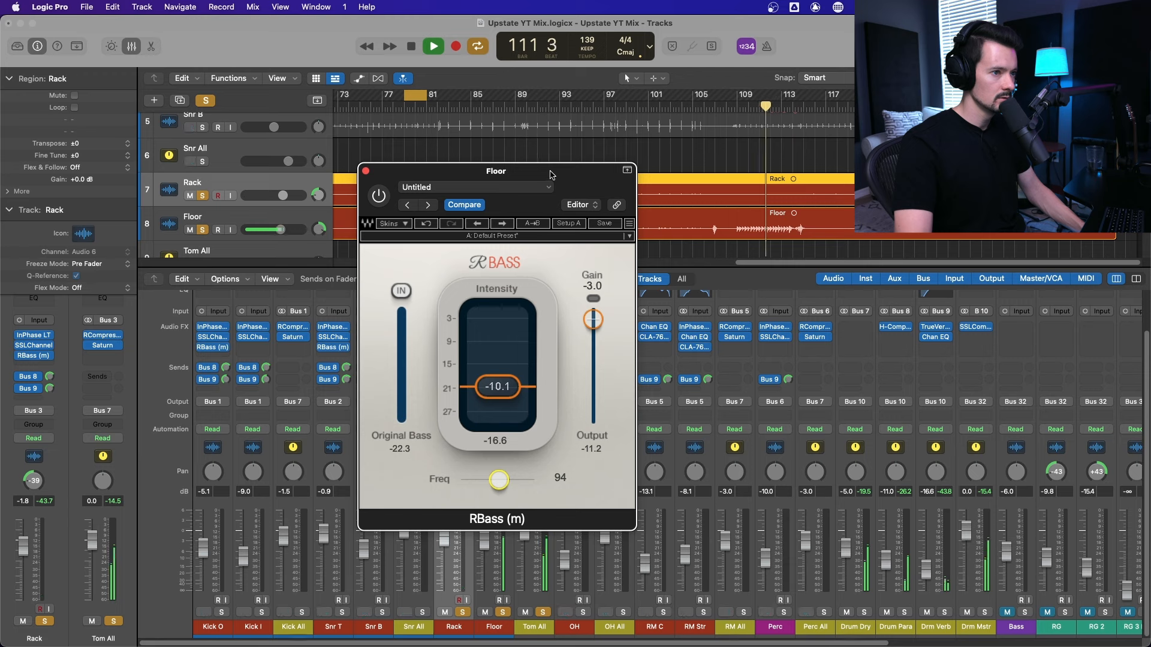
drag(551, 175, 377, 59)
click(206, 83)
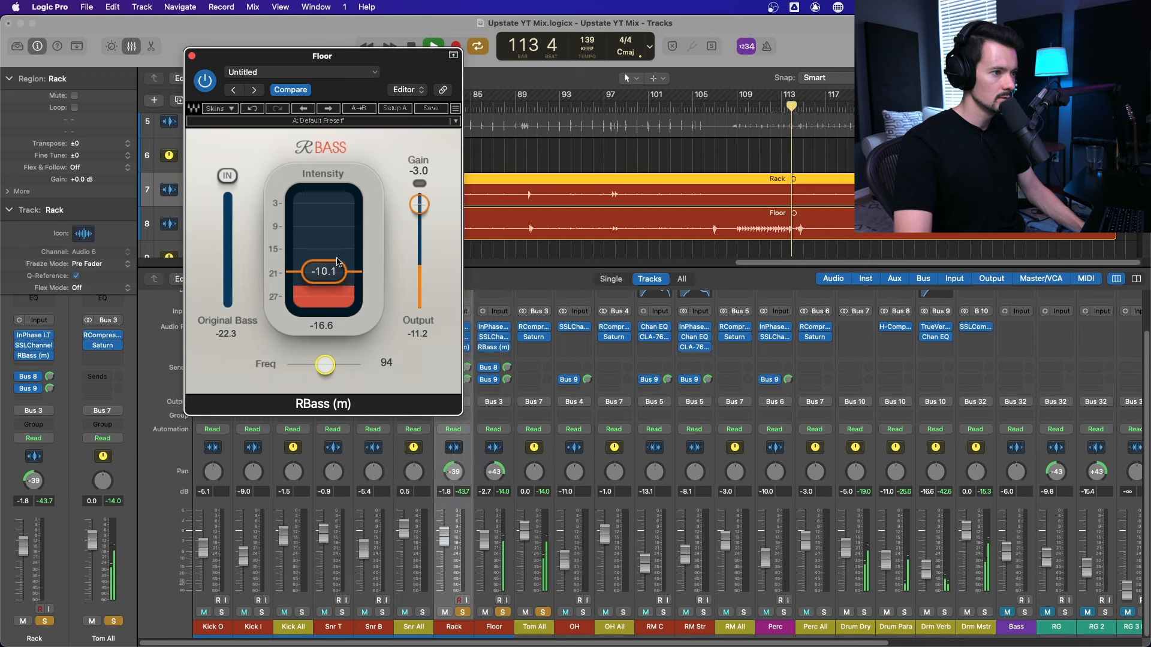
drag(419, 205, 419, 203)
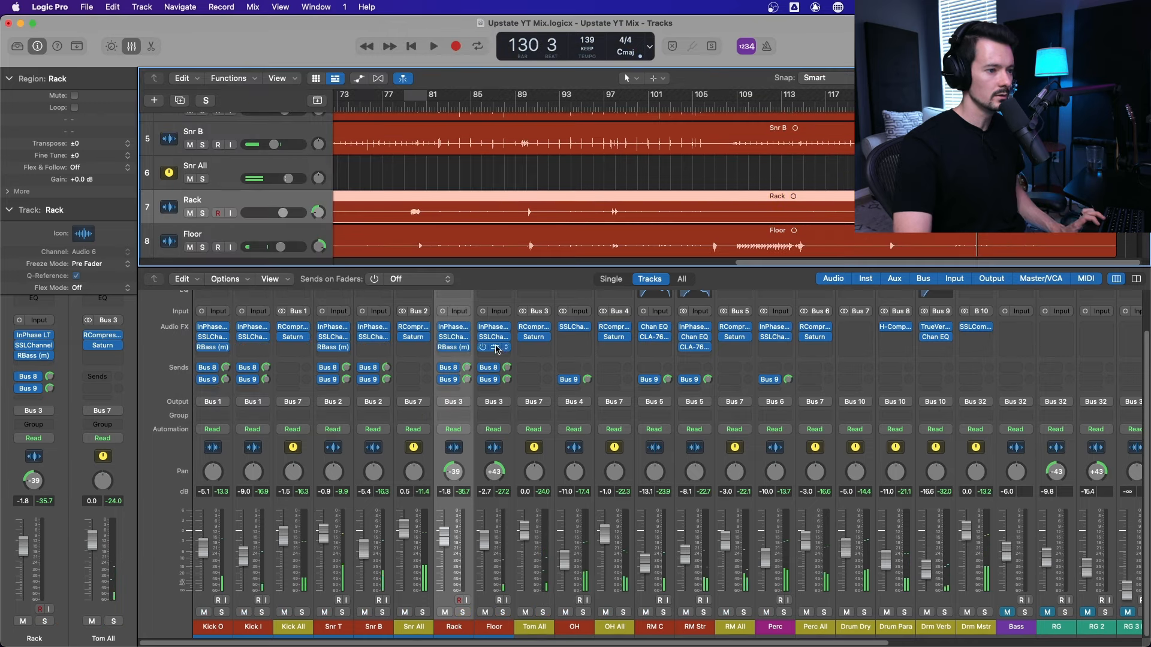
Step: Check the gate settings in Floor's SSLChannel, close it and mark the floor tom passage around bars 109 to 113
click(495, 338)
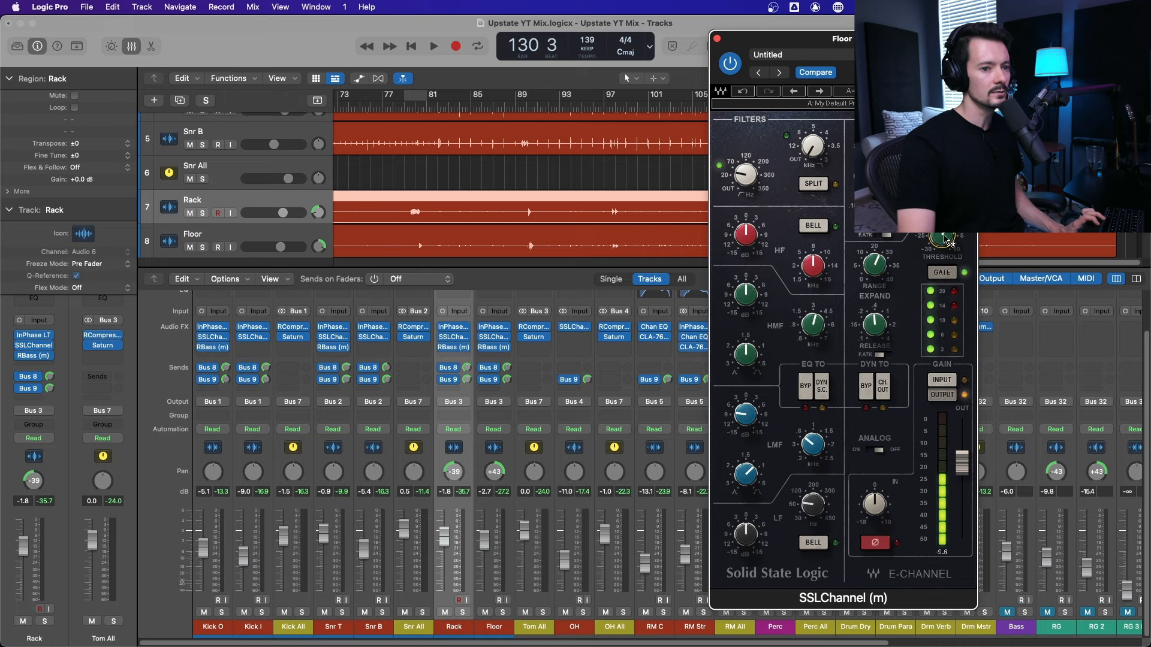
click(718, 39)
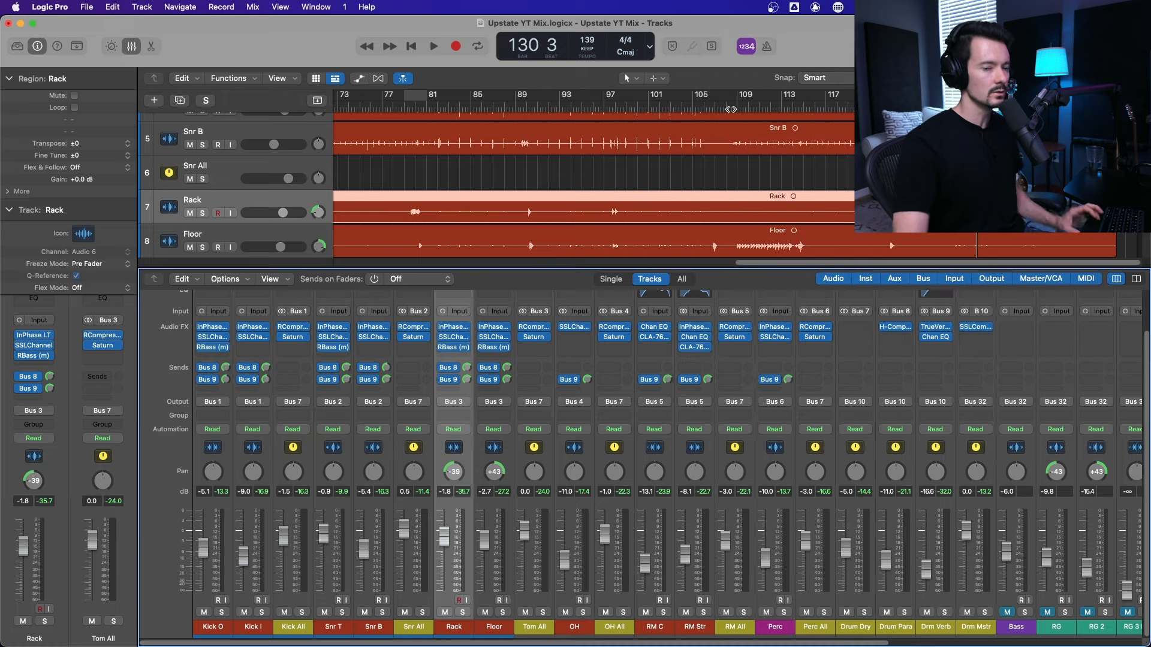
drag(794, 96, 743, 96)
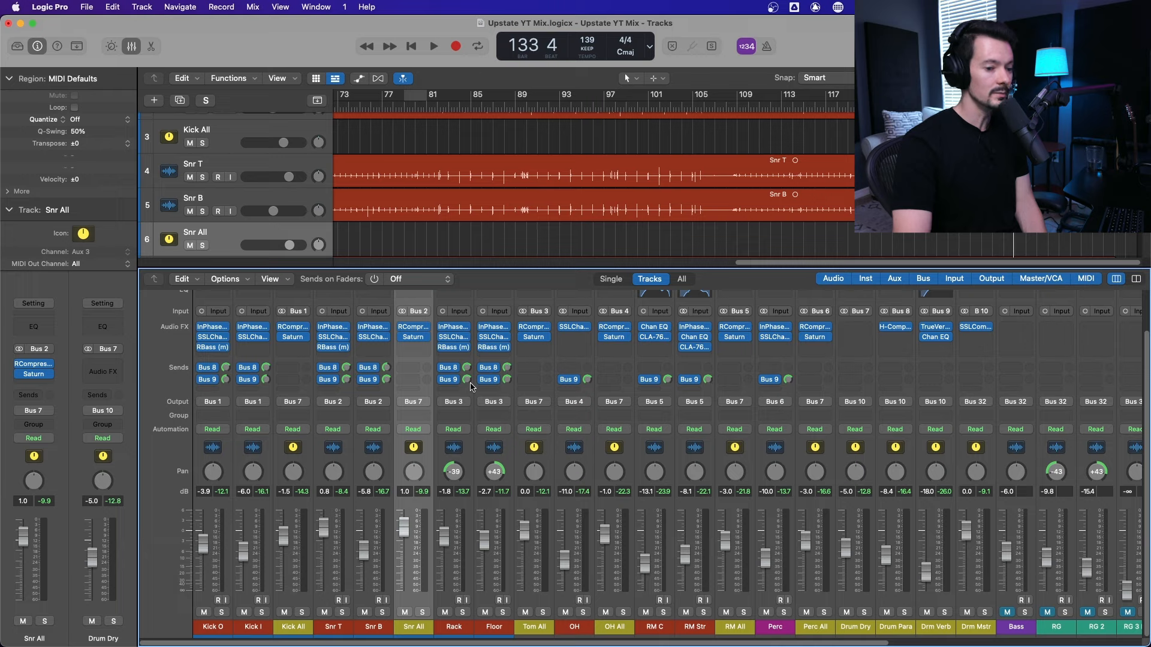
Step: Hide the mixer, duplicate the Snr T track with its settings and name the new track Snr Trig
key(x)
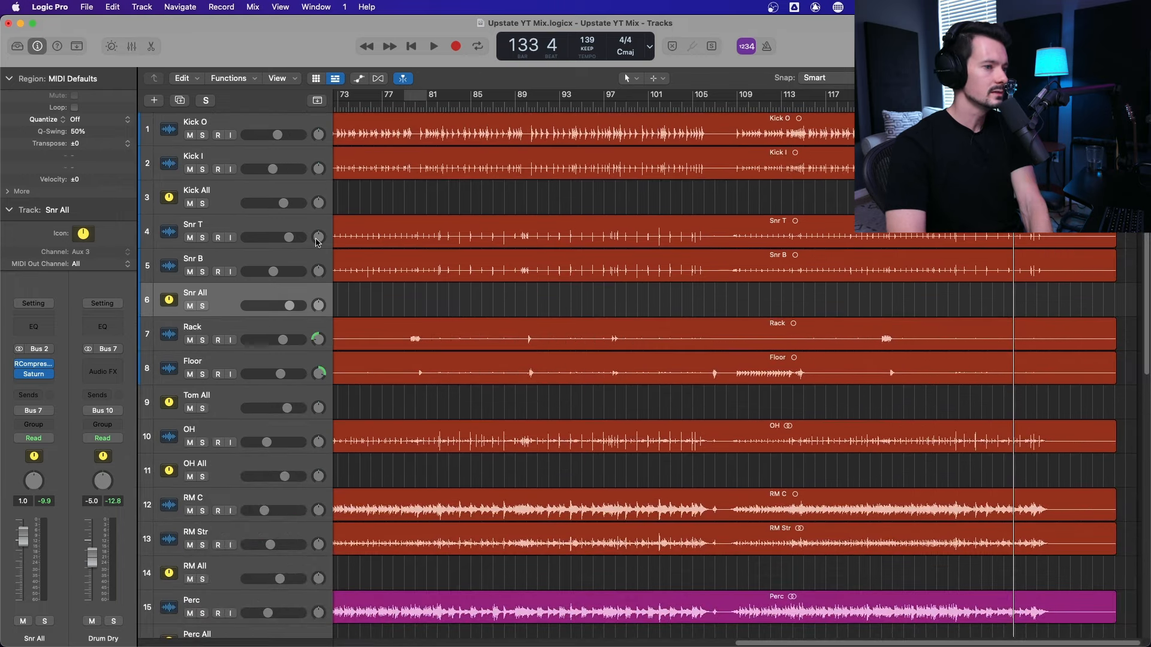
click(234, 231)
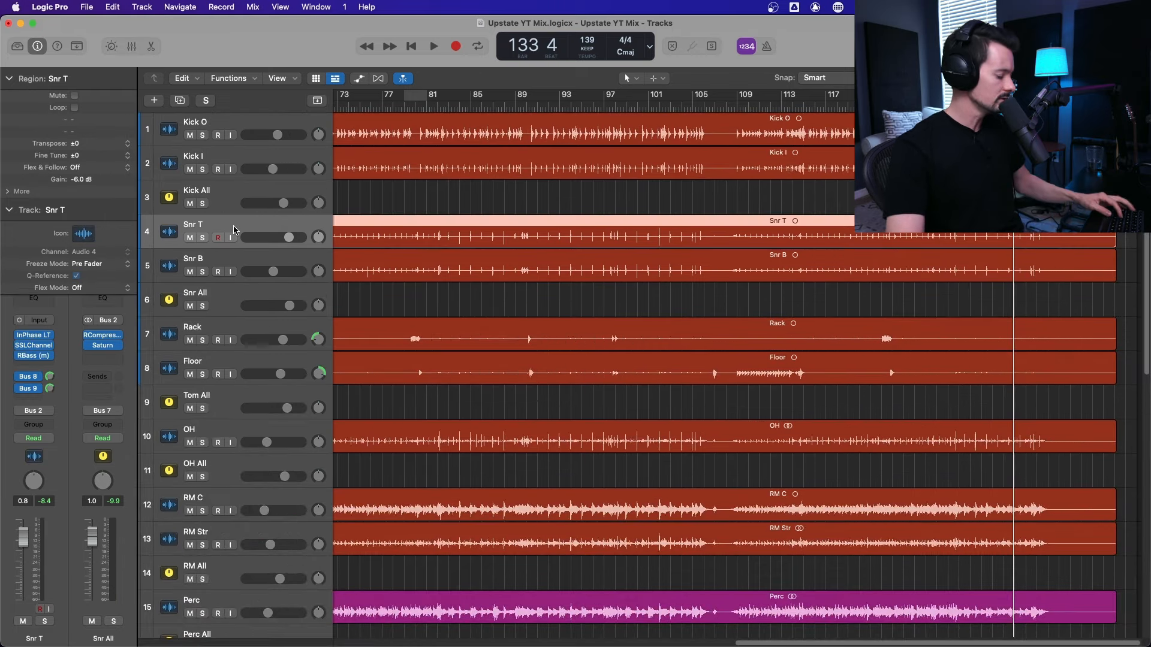
key(super+d)
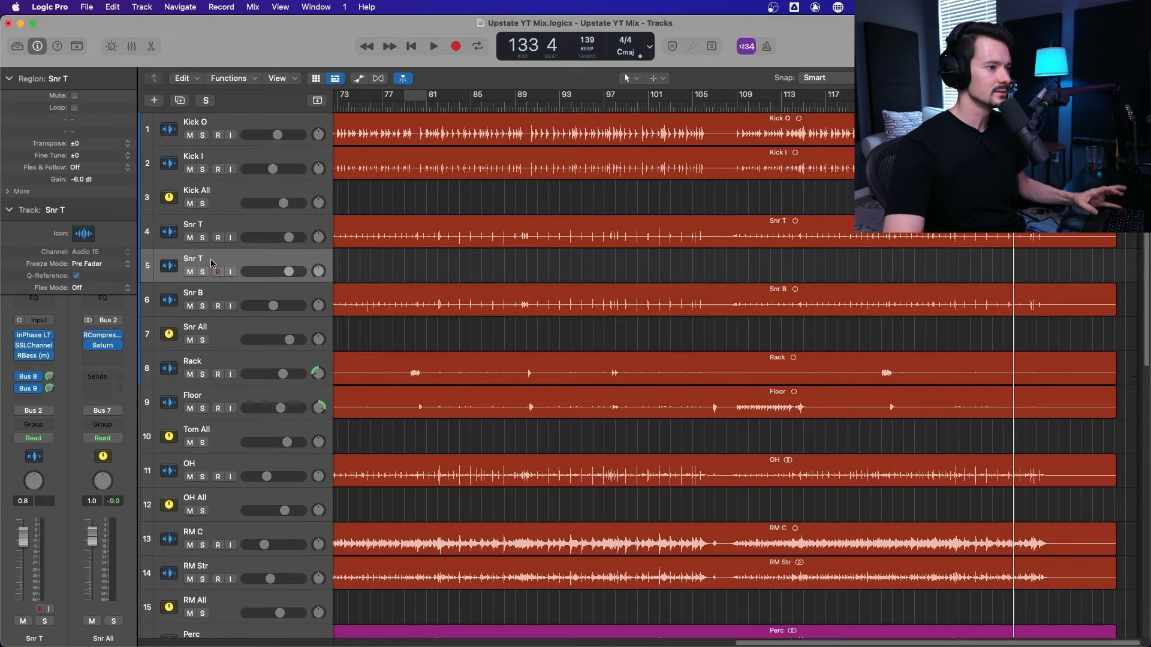
double_click(221, 259)
text(rig)
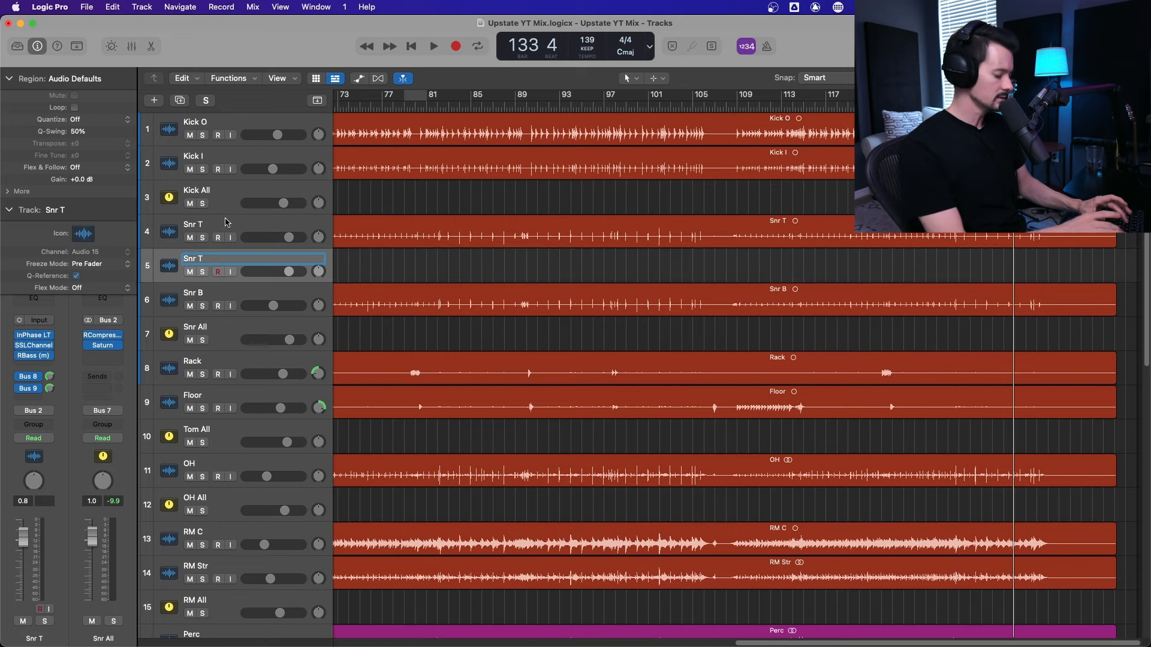
key(Return)
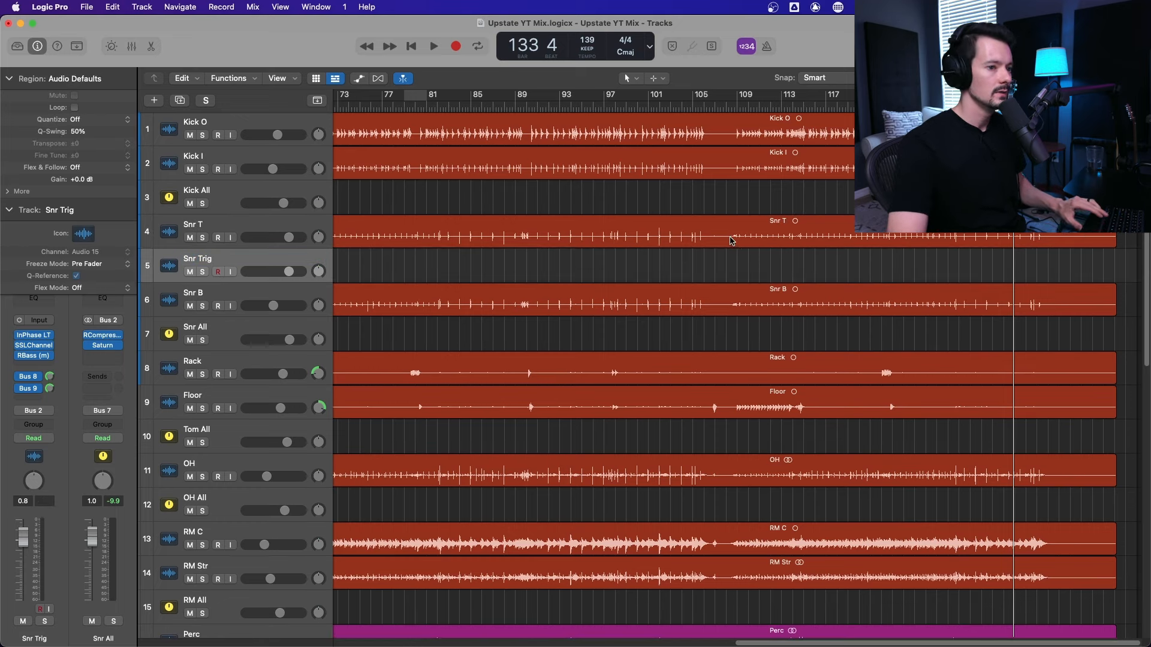
Step: Copy the Snr T region onto Snr Trig, solo that track and place the playhead near bar 81
drag(742, 240, 742, 257)
click(204, 272)
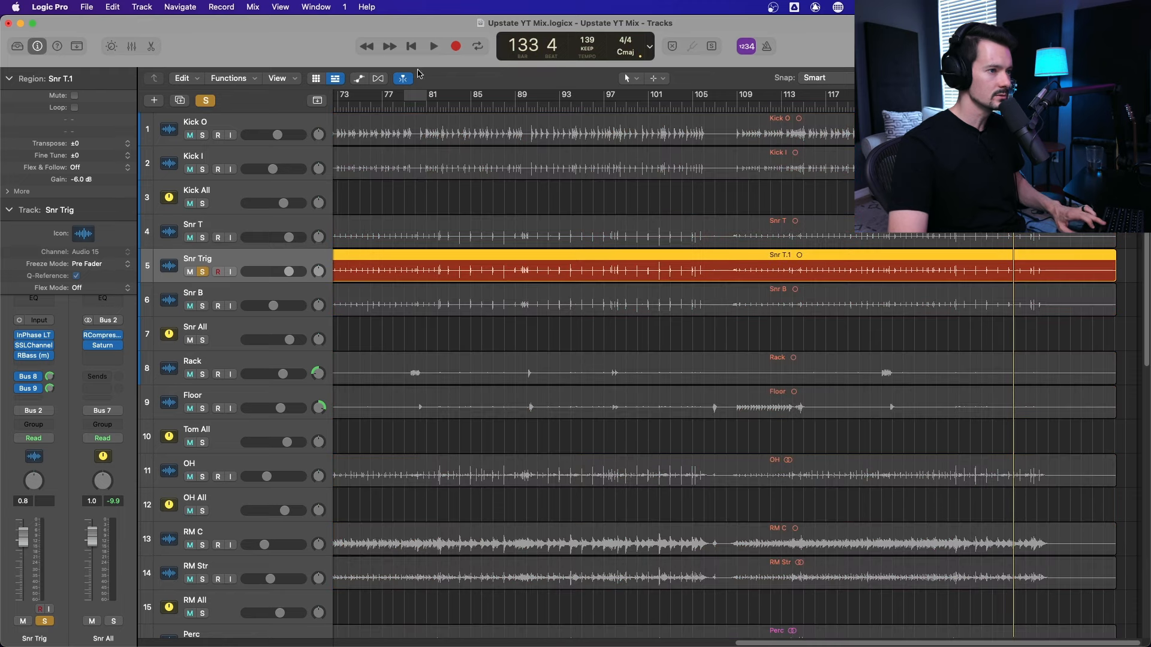
click(428, 108)
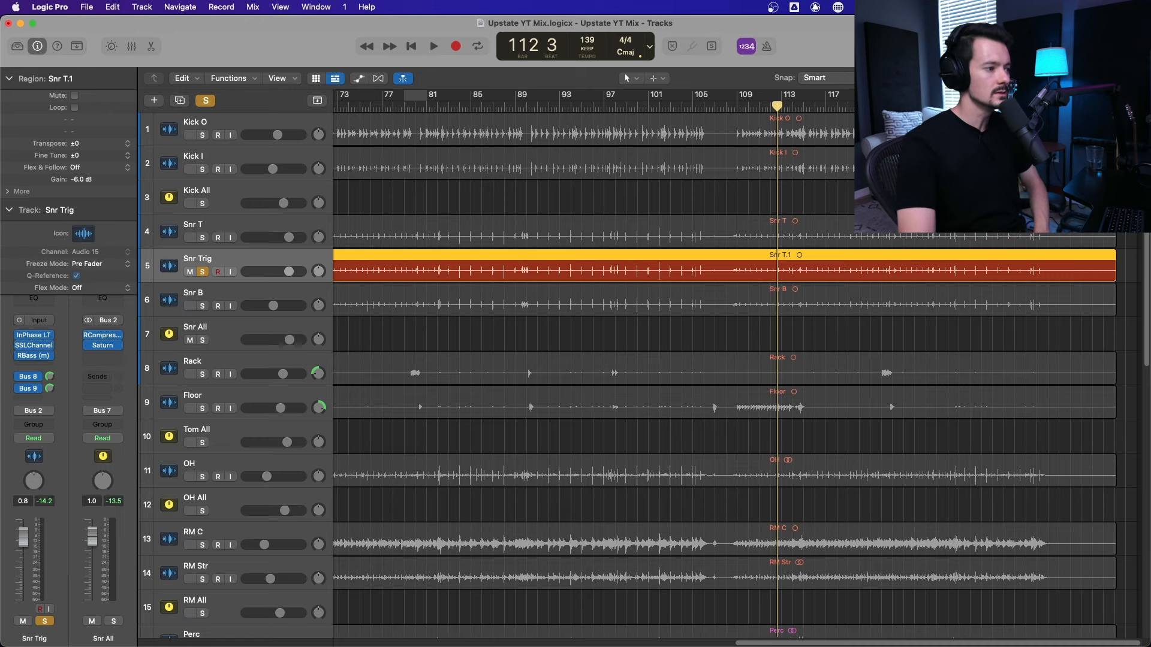
Step: Insert a mono Trigger 2 after RBass on Snr Trig and move its window clear of the upcoming playback range
click(42, 366)
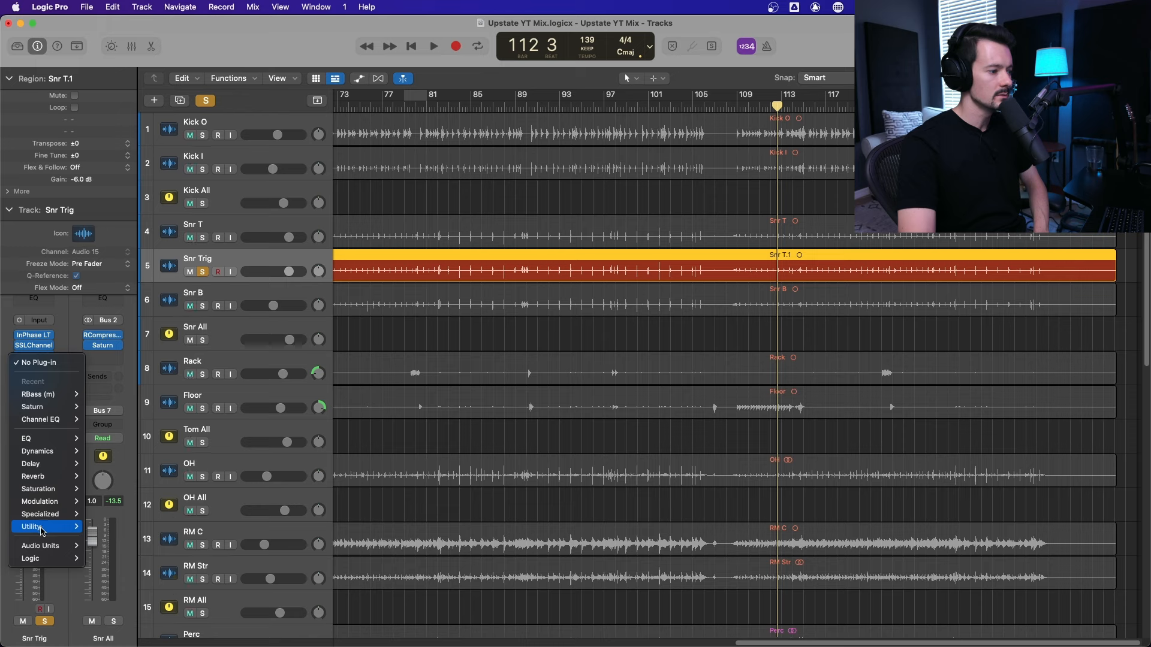
mouse_move(42, 528)
mouse_move(120, 590)
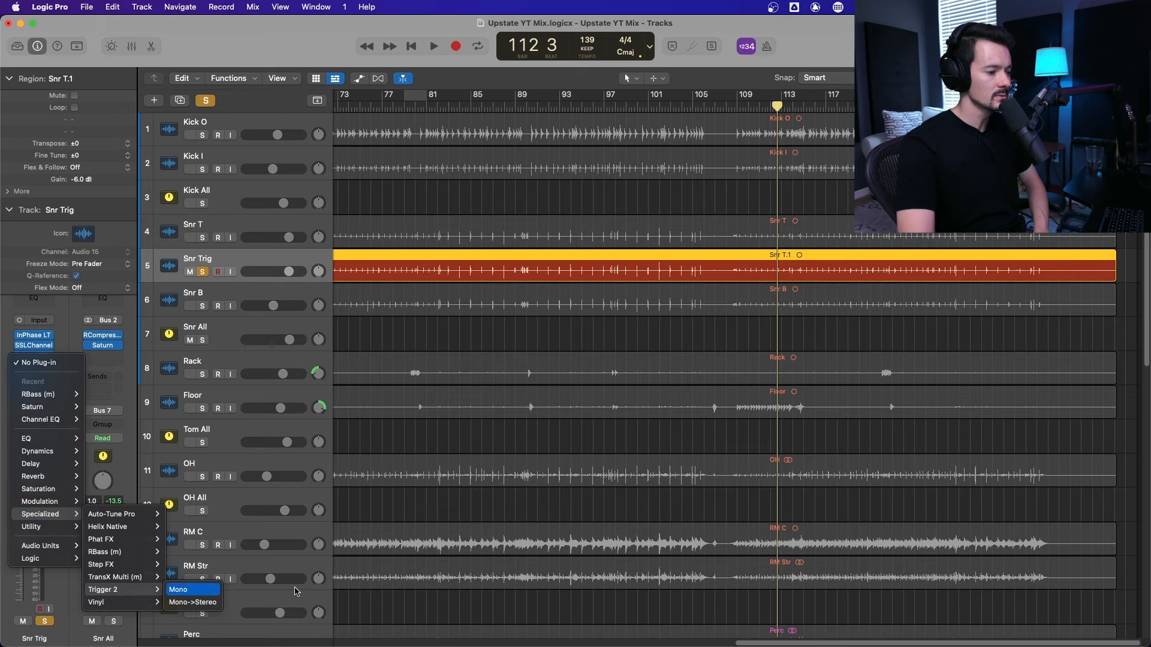
click(217, 592)
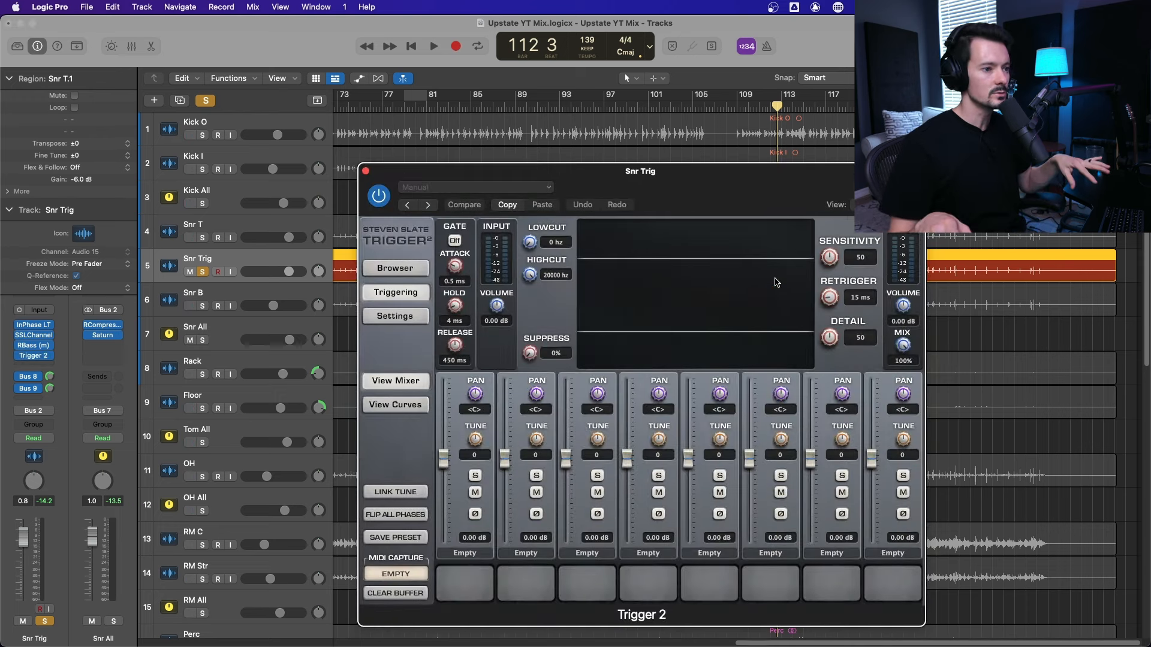
drag(747, 209, 548, 108)
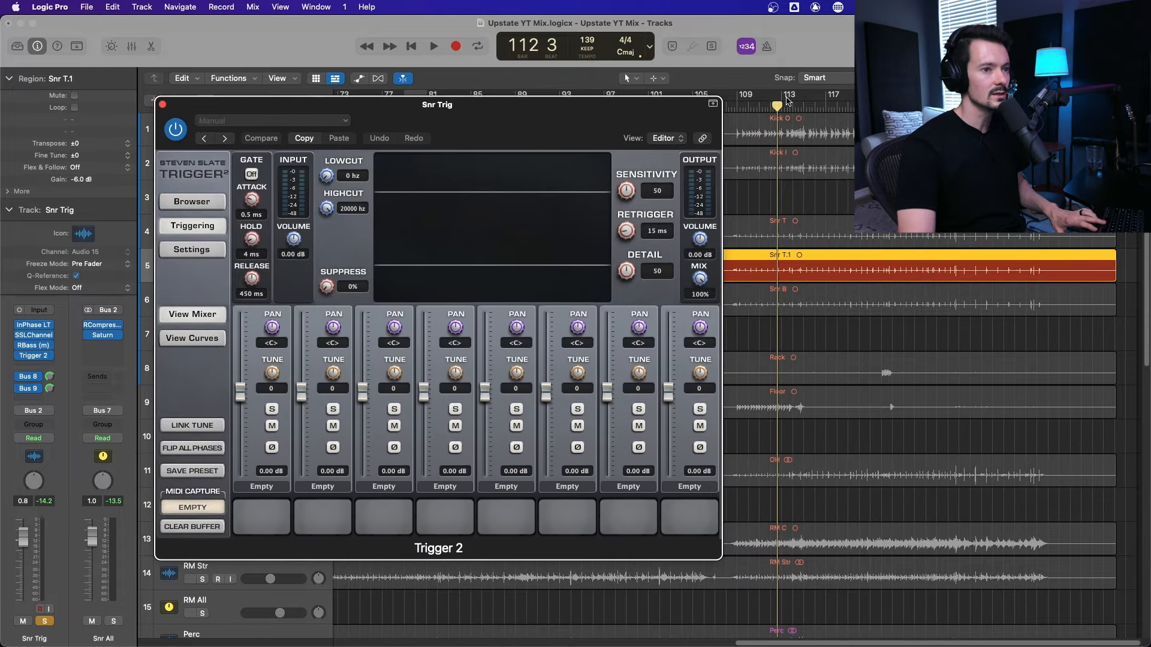
Step: Loop playback from about bar 113 and set Trigger 2's Sensitivity to 30 and Detail to 31
click(787, 102)
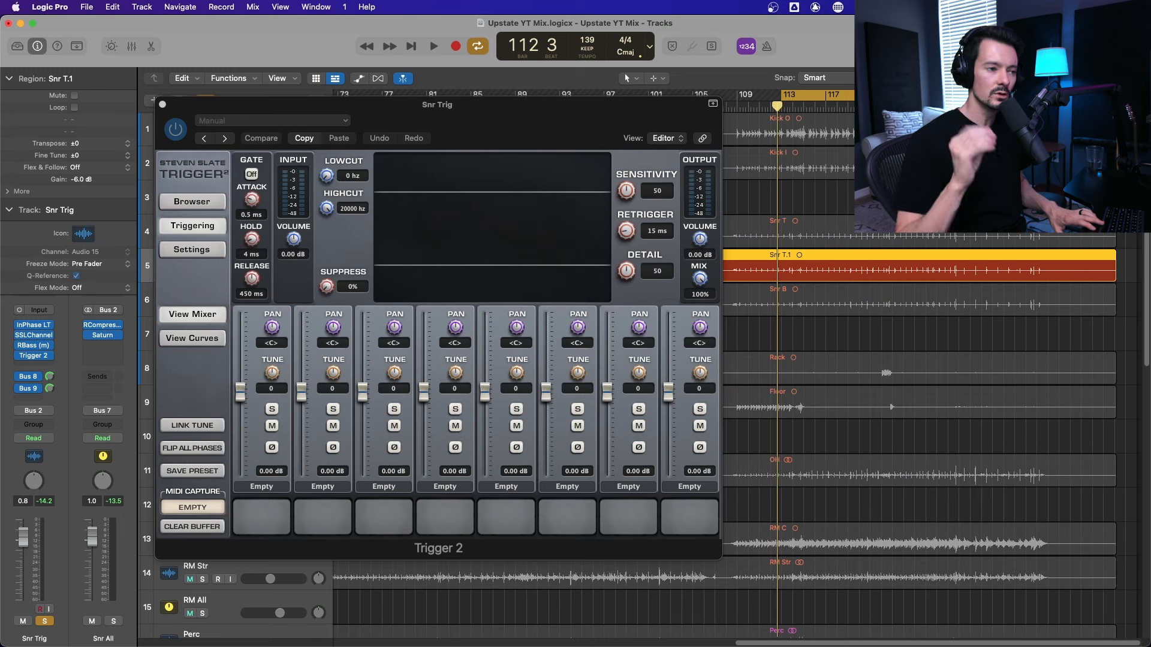
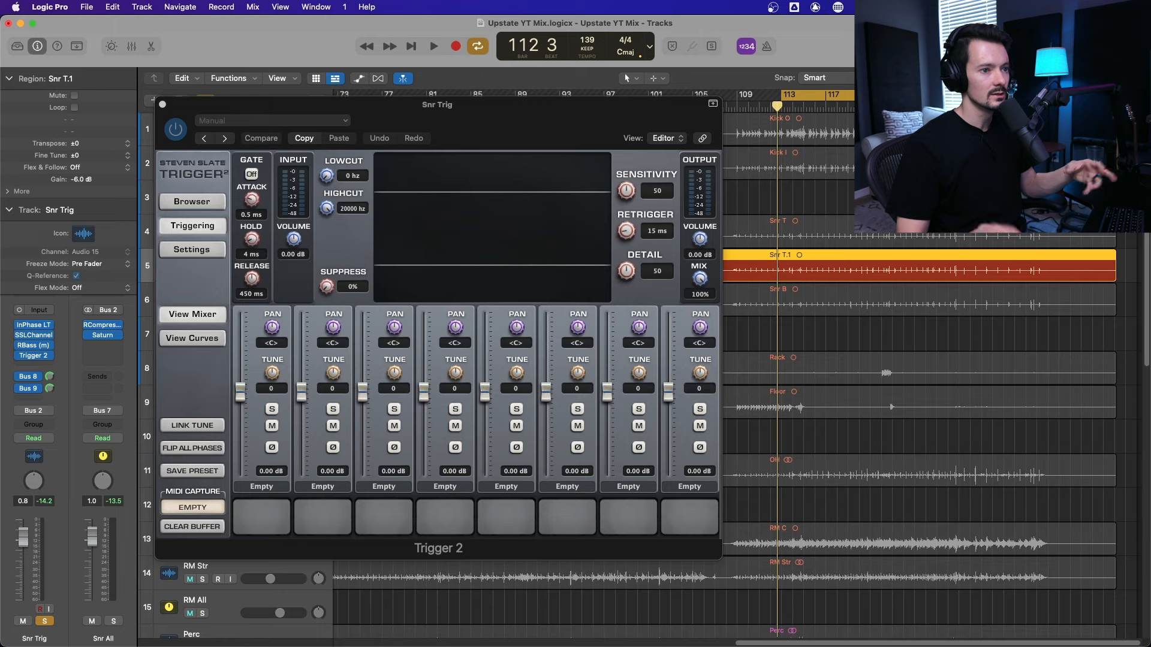
click(208, 204)
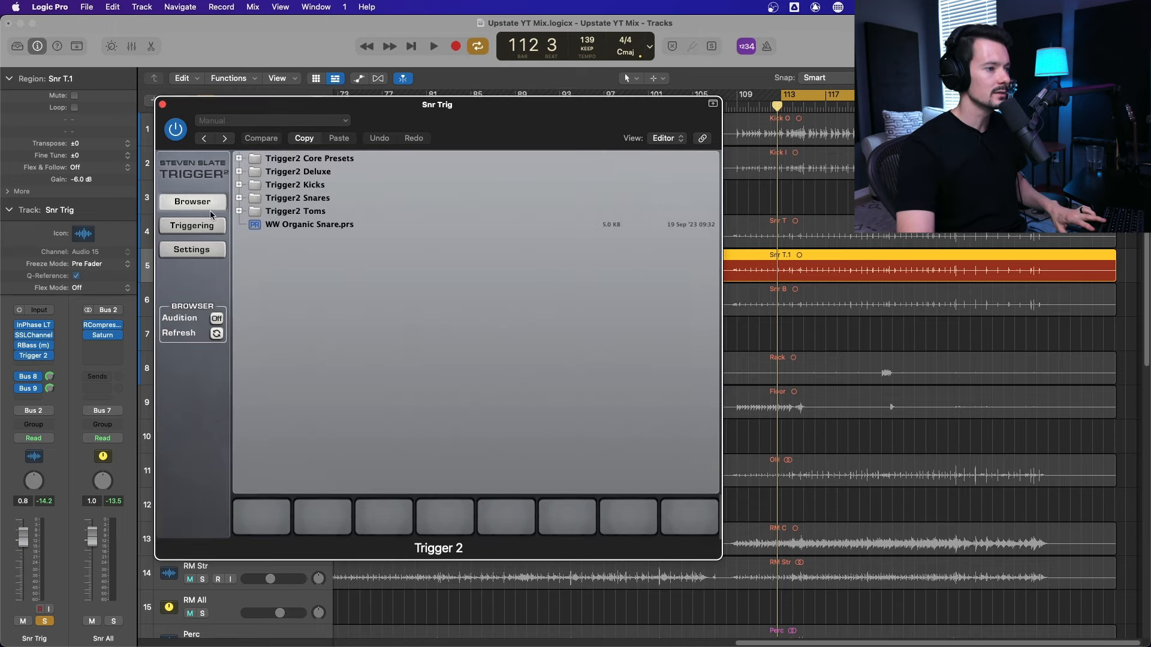
click(203, 229)
key(space)
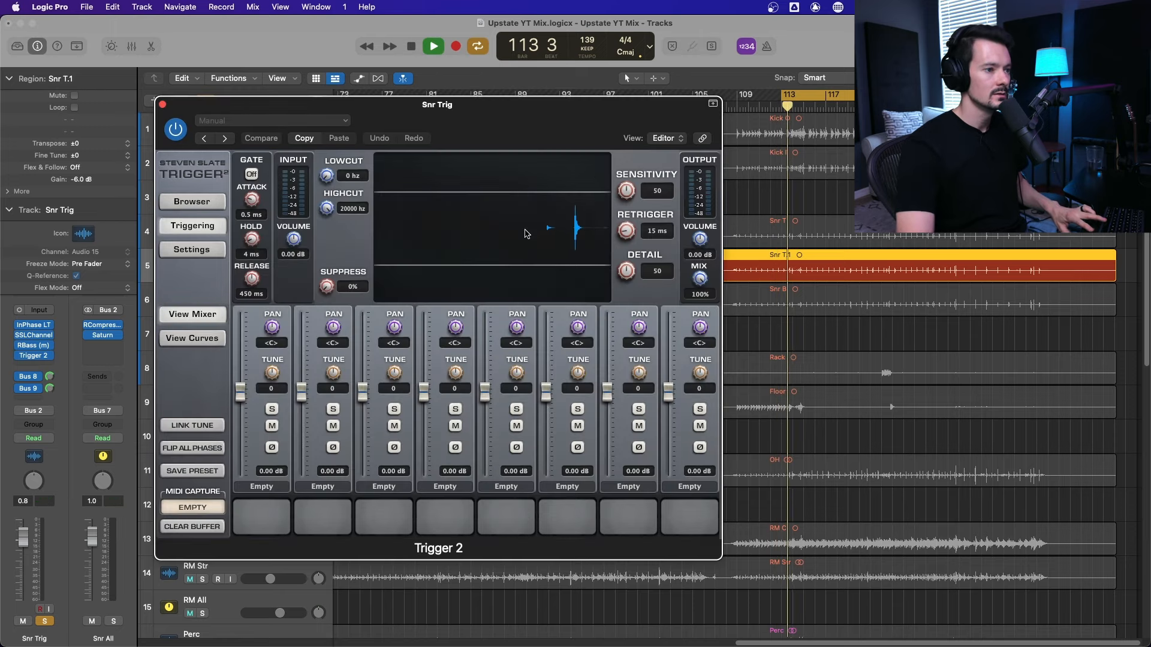
drag(627, 191, 627, 218)
drag(626, 272, 628, 292)
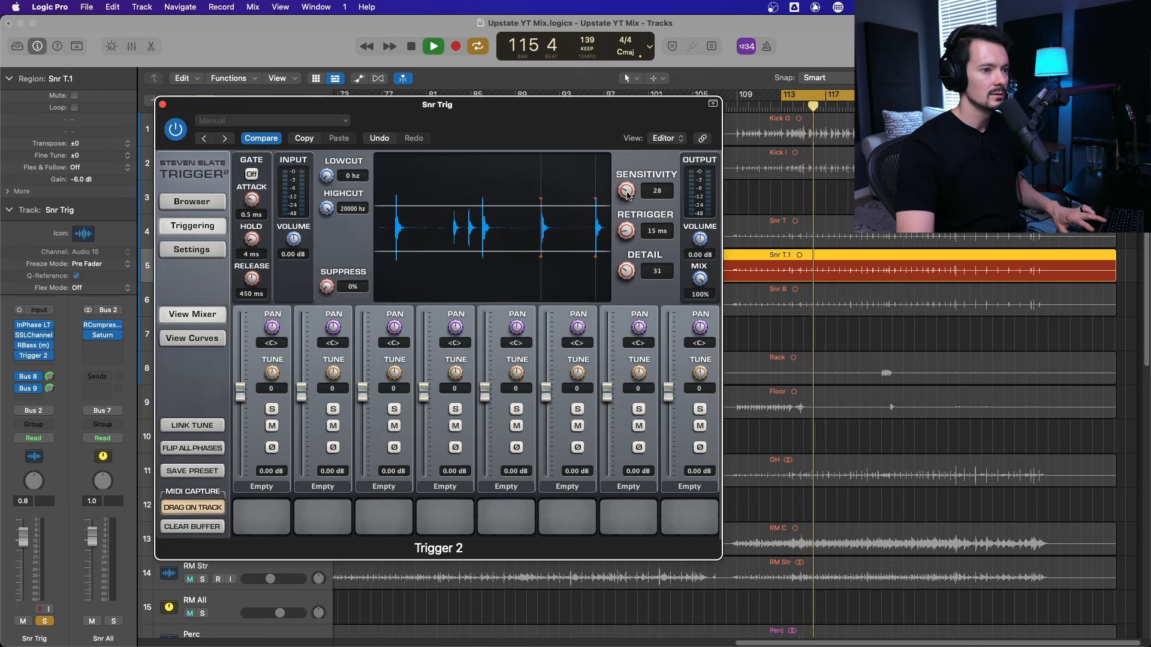
drag(627, 195, 627, 193)
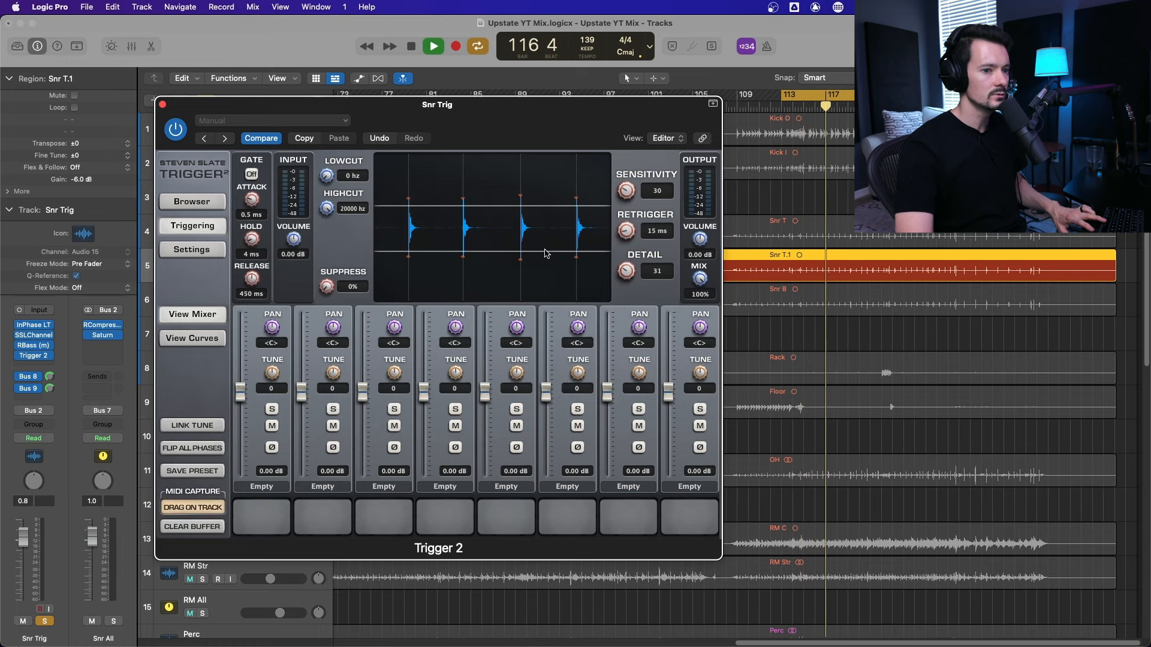
Step: Turn on sample auditioning in Trigger 2, load the WW Organic Snare preset and stop playback
click(192, 201)
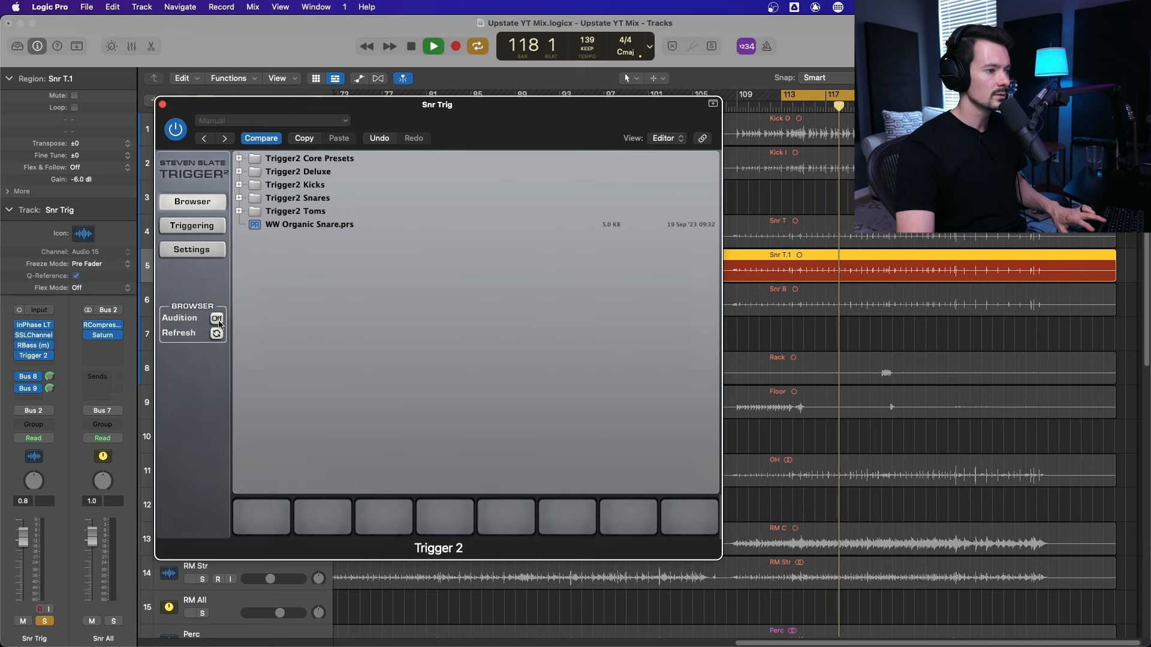
click(289, 225)
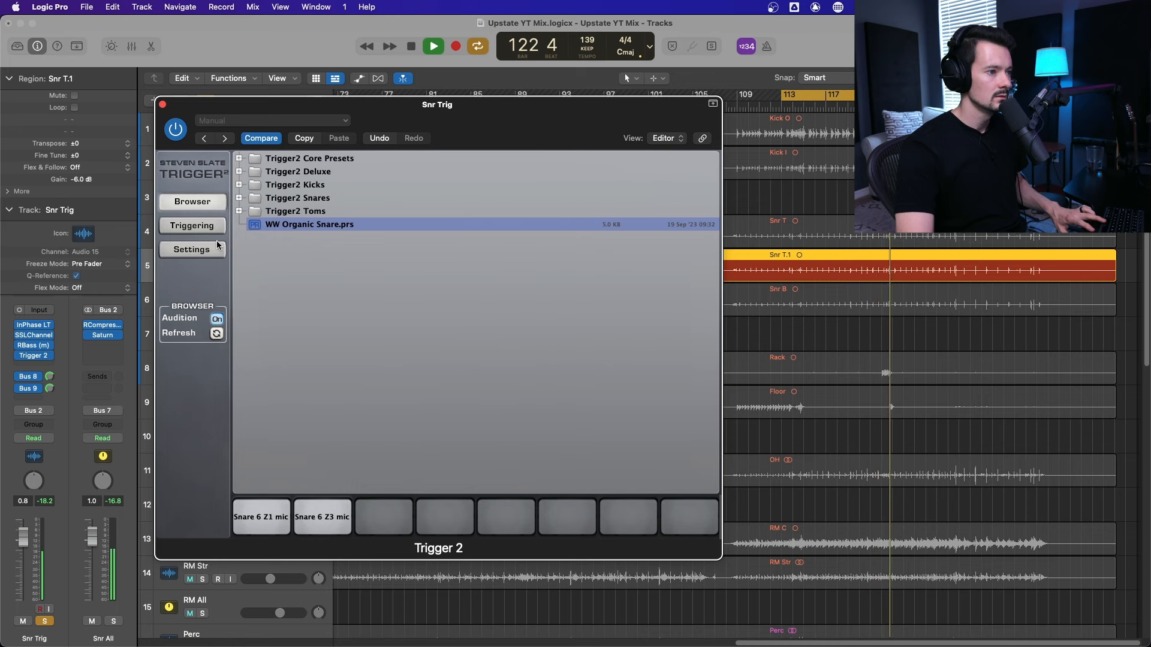
key(space)
Step: Audition the DreamSnare NRG, SSDR and Z1 samples from Trigger2 Snares against the looped playback
click(239, 198)
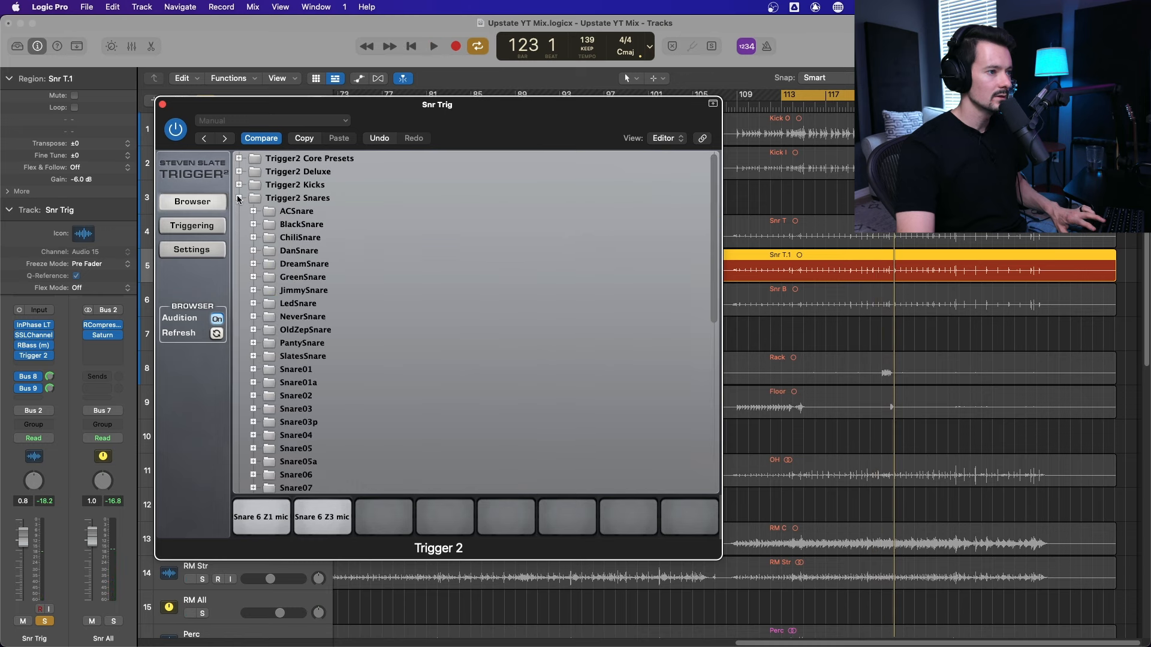
double_click(287, 266)
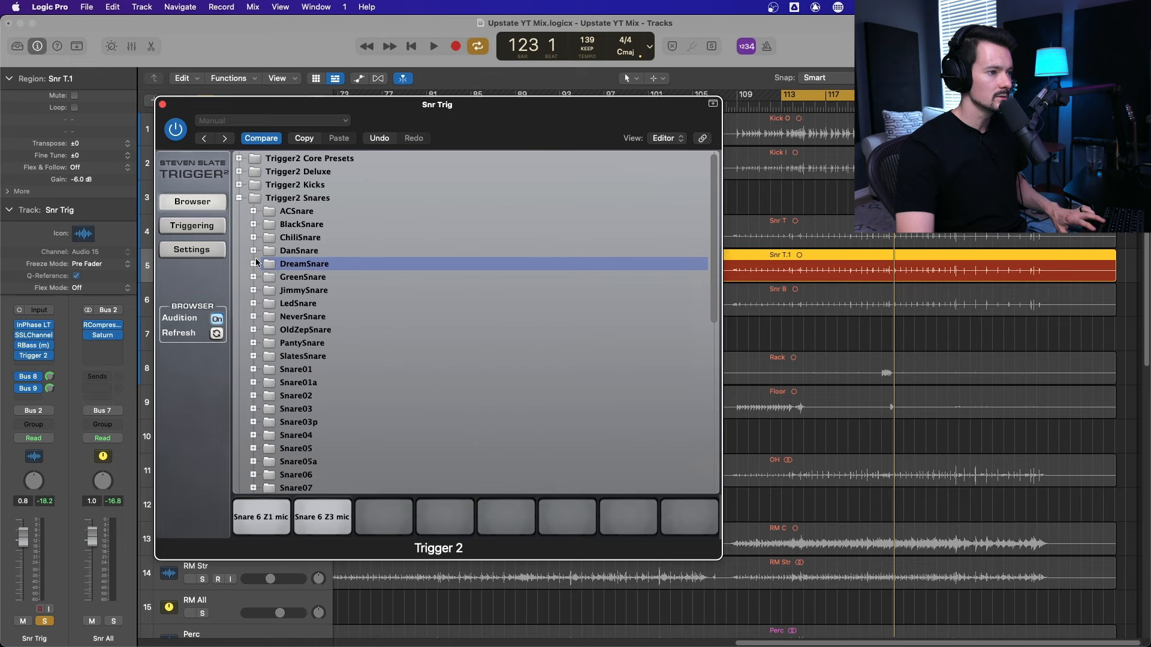
click(329, 277)
key(space)
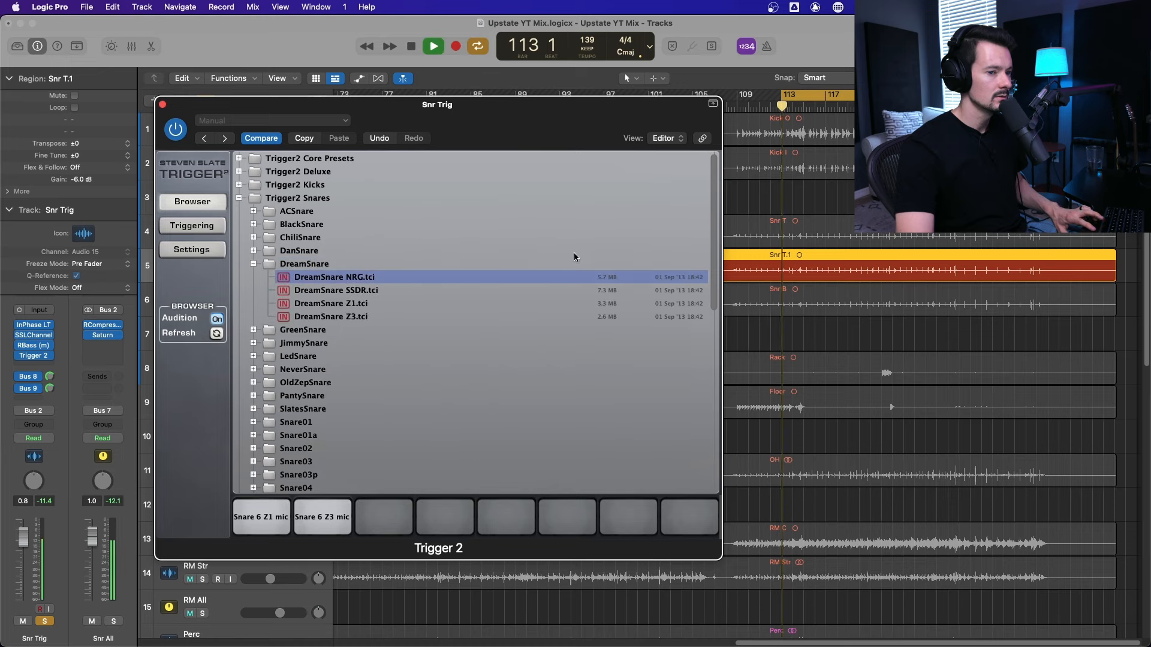
click(391, 291)
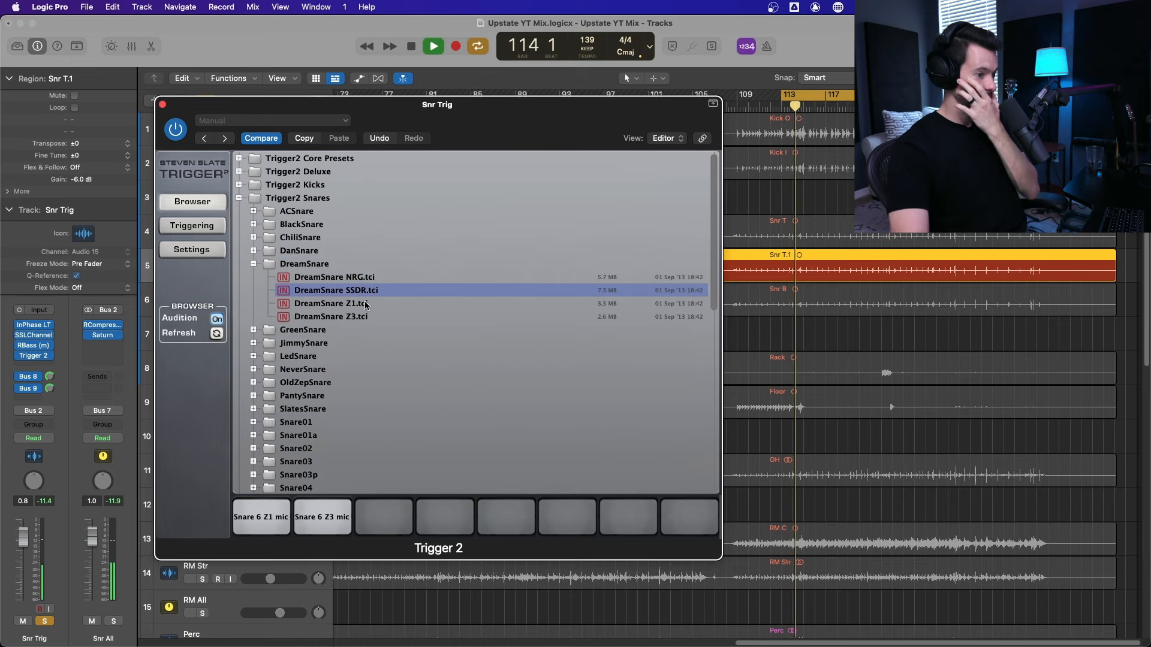
click(364, 304)
Step: Clear the Snare 6 Z1 and Z3 samples from Trigger 2's slots
right_click(318, 517)
click(386, 366)
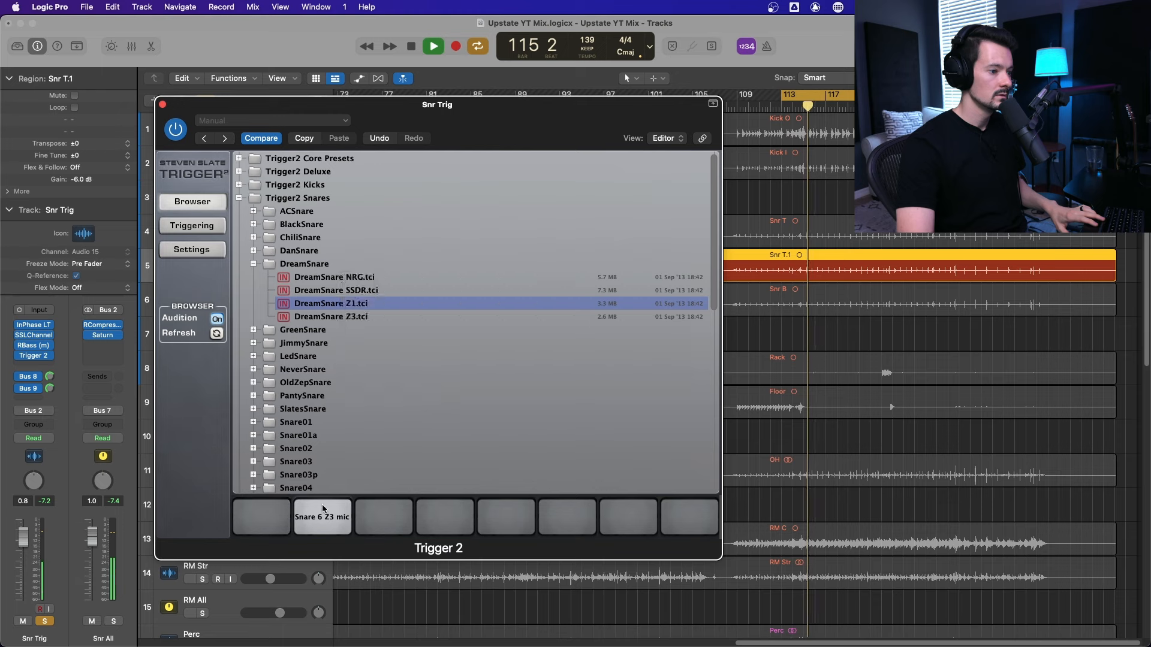
click(387, 365)
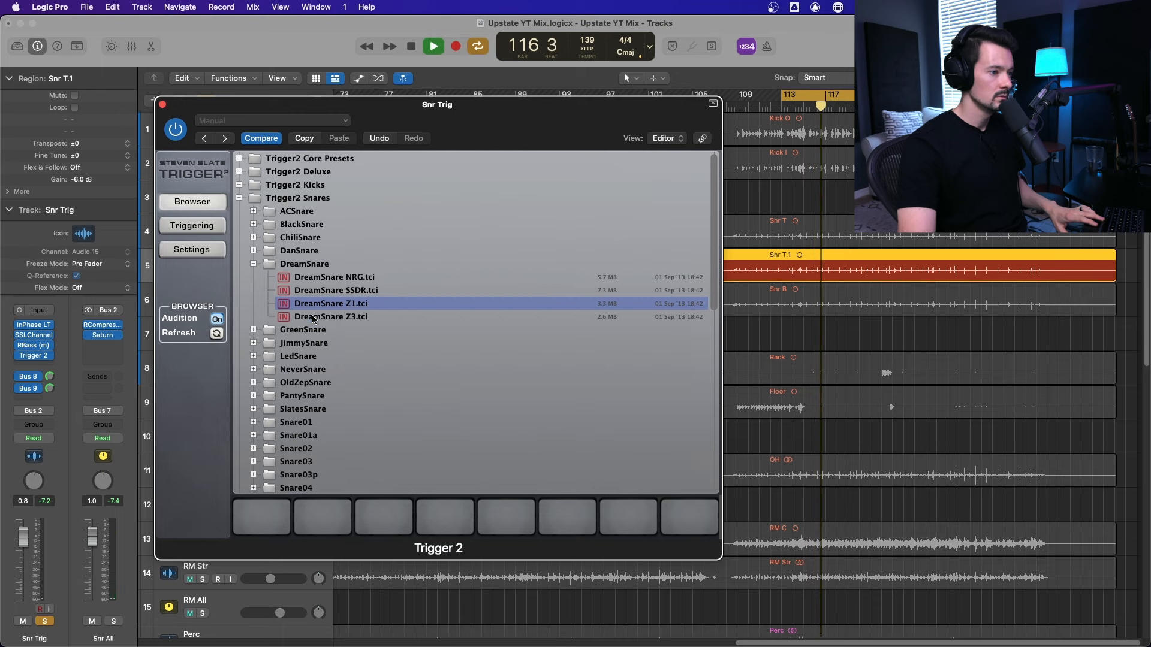
Step: Audition the DreamSnare Z3 and Z1 and GreenSnare Z1 and Z3 samples against the looped playback
click(320, 318)
drag(470, 104, 437, 86)
click(319, 285)
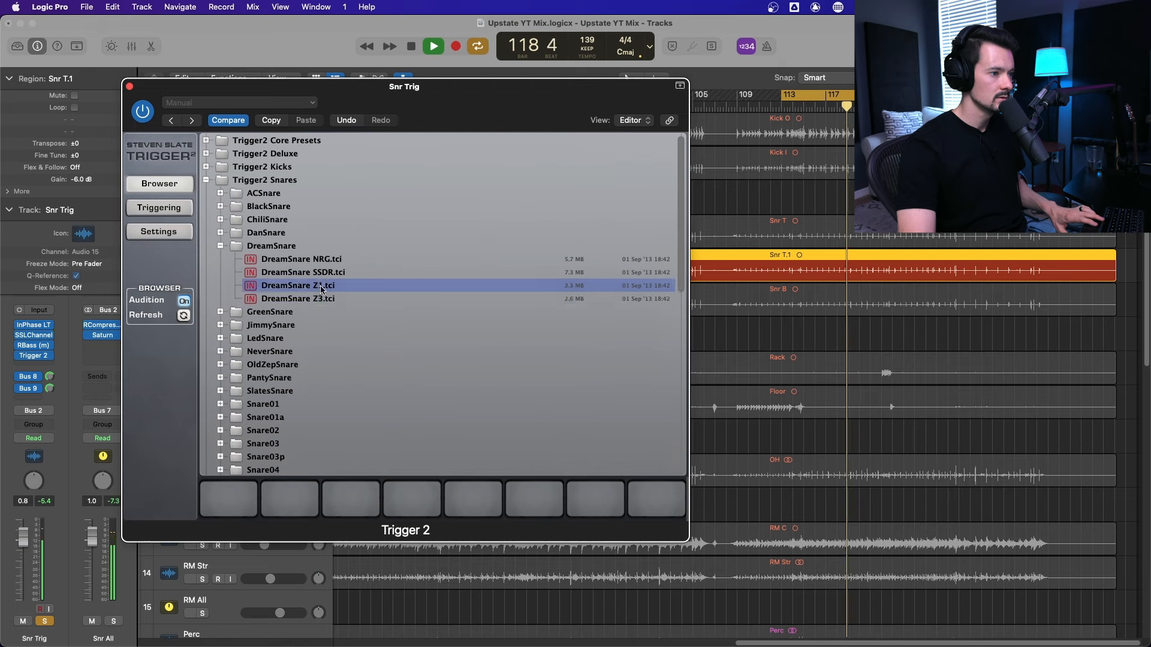
click(220, 312)
click(294, 351)
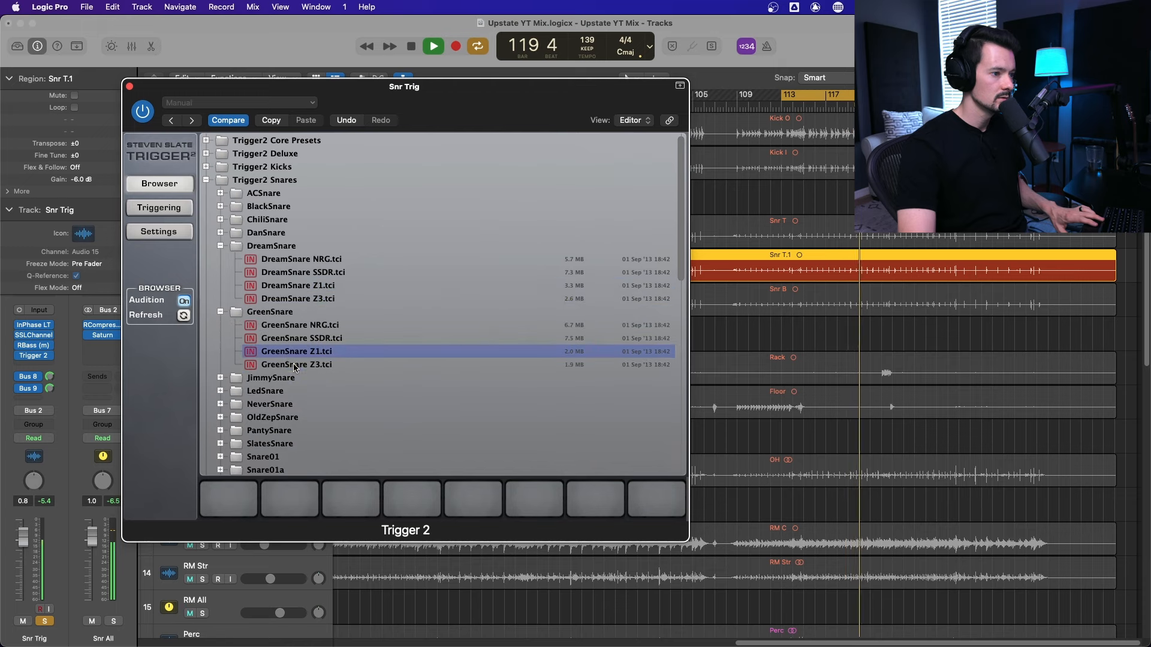
click(294, 364)
click(294, 351)
click(293, 364)
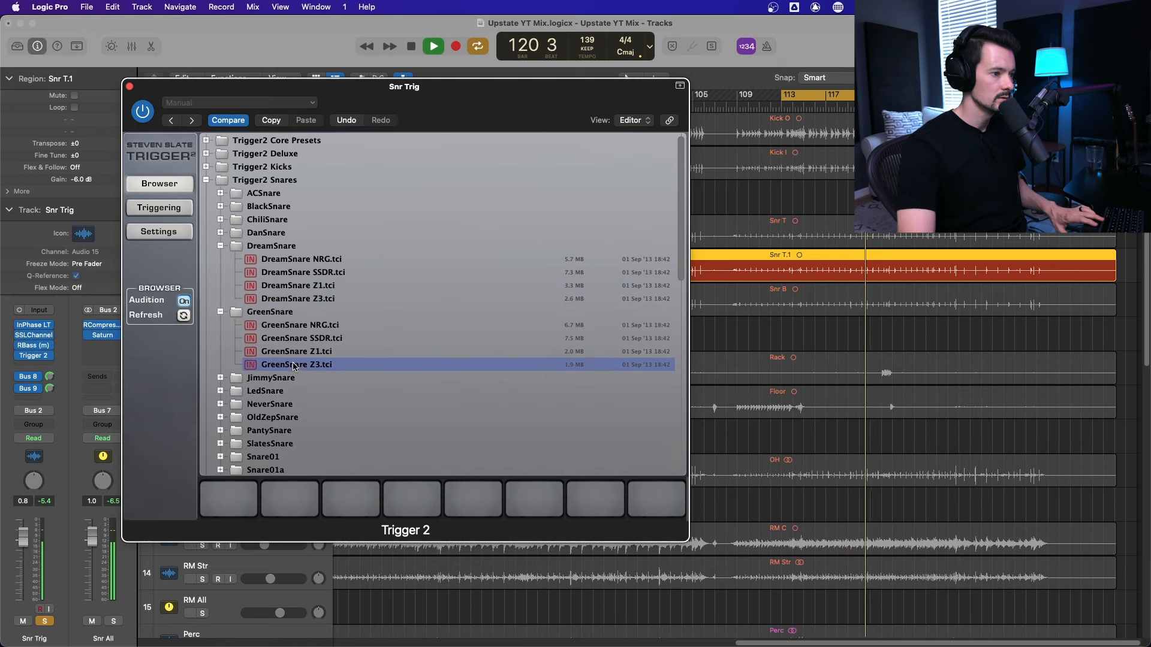
Step: Audition the JimmySnare Z1, Z2 and Z3 samples in the Trigger 2 browser
click(220, 377)
click(297, 417)
click(297, 431)
click(305, 444)
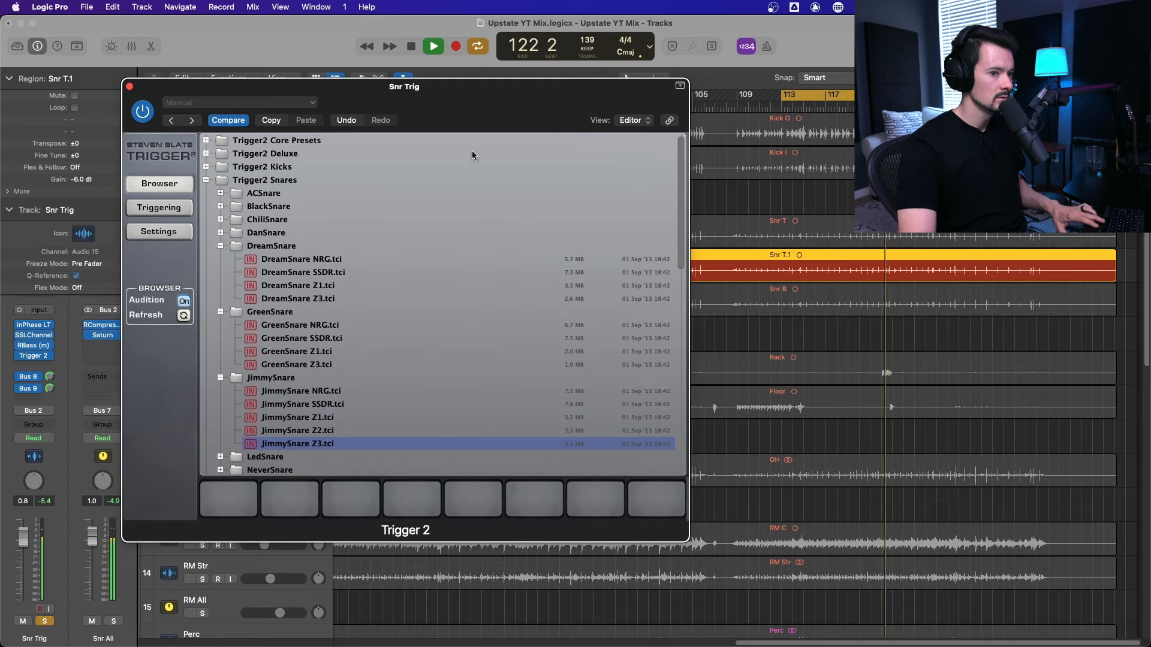
Step: Solo Snr T and Snr B alongside Snr Trig and move the Snr Trig track below Snr B
drag(519, 108, 700, 131)
click(203, 239)
click(205, 306)
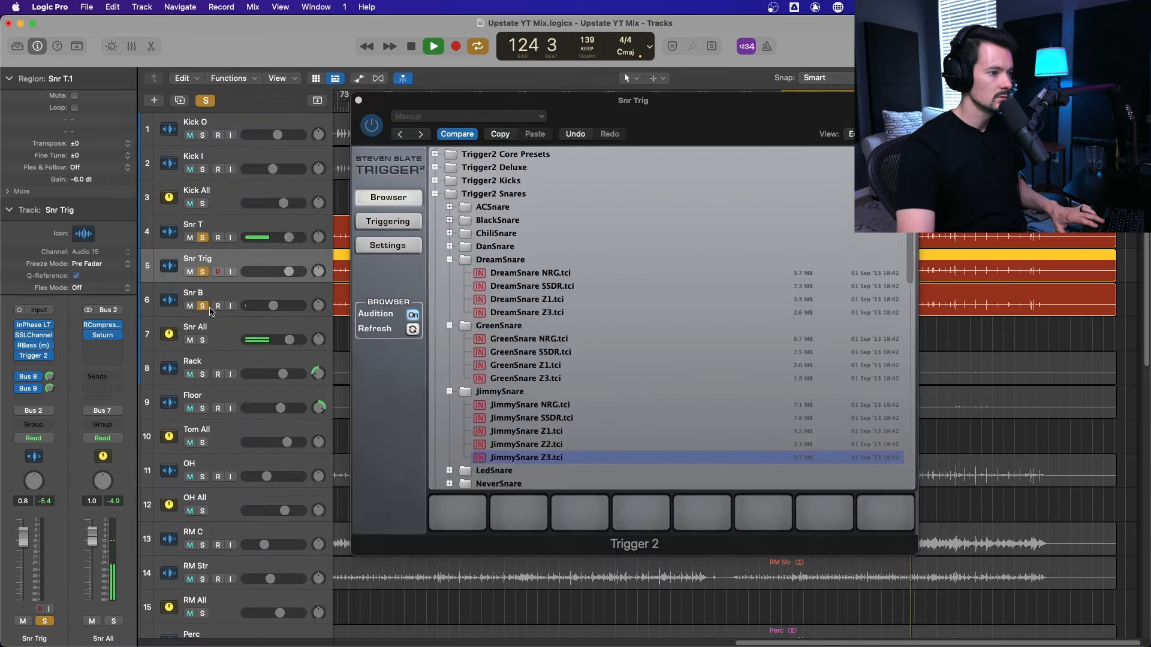
drag(254, 259, 255, 298)
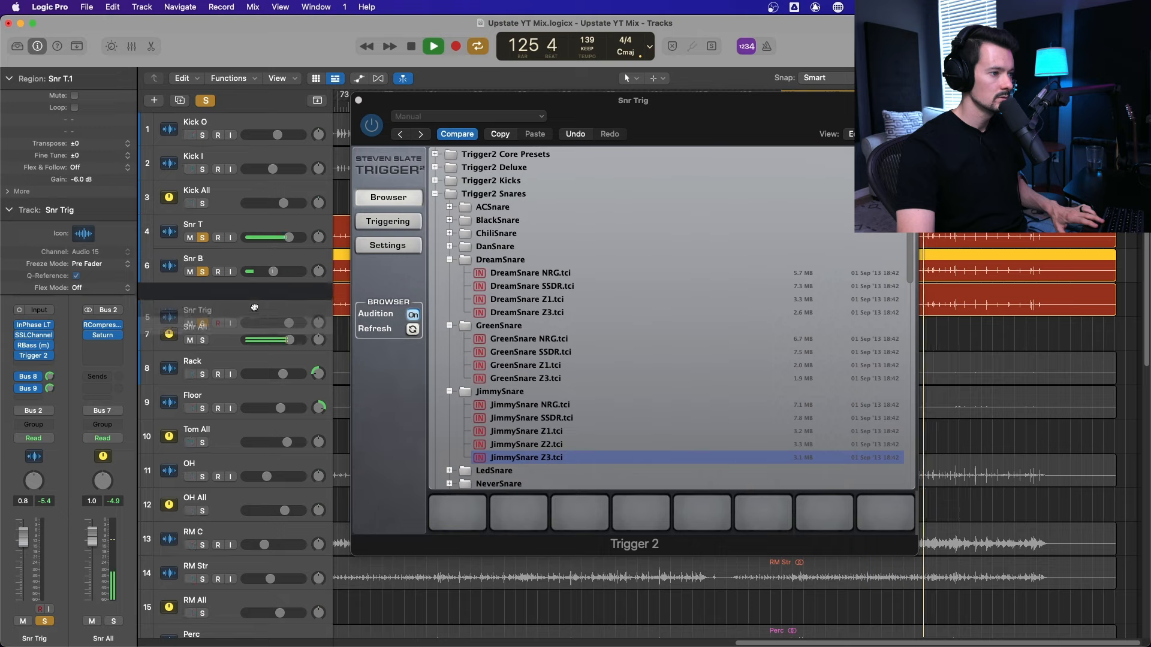
drag(717, 121, 474, 88)
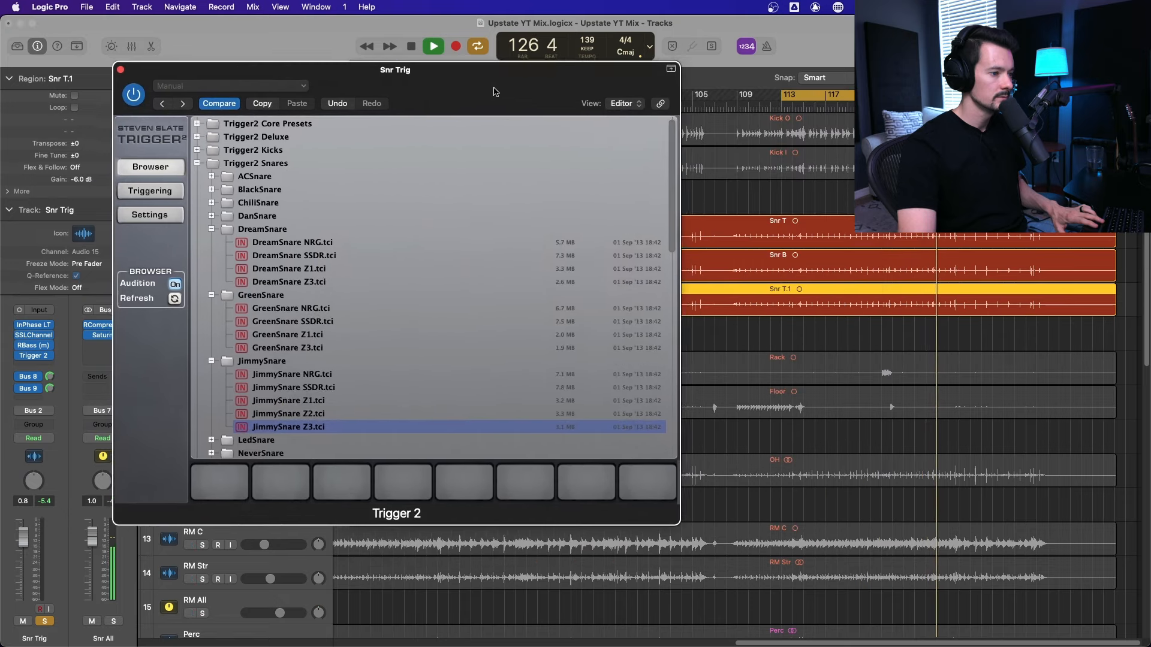
Step: Audition the JimmySnare Z1 and Z2, DanSnare Z1 and Z3, and ChiliSnare Z1 and Z2 samples with the soloed snares
click(352, 398)
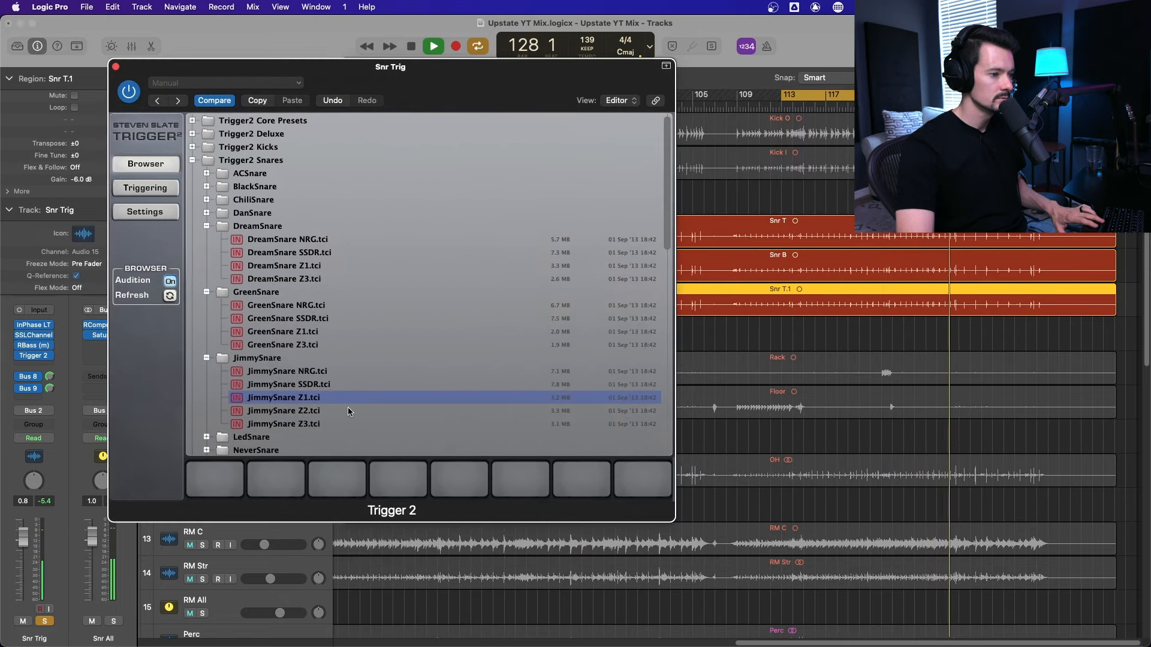
click(347, 411)
click(349, 398)
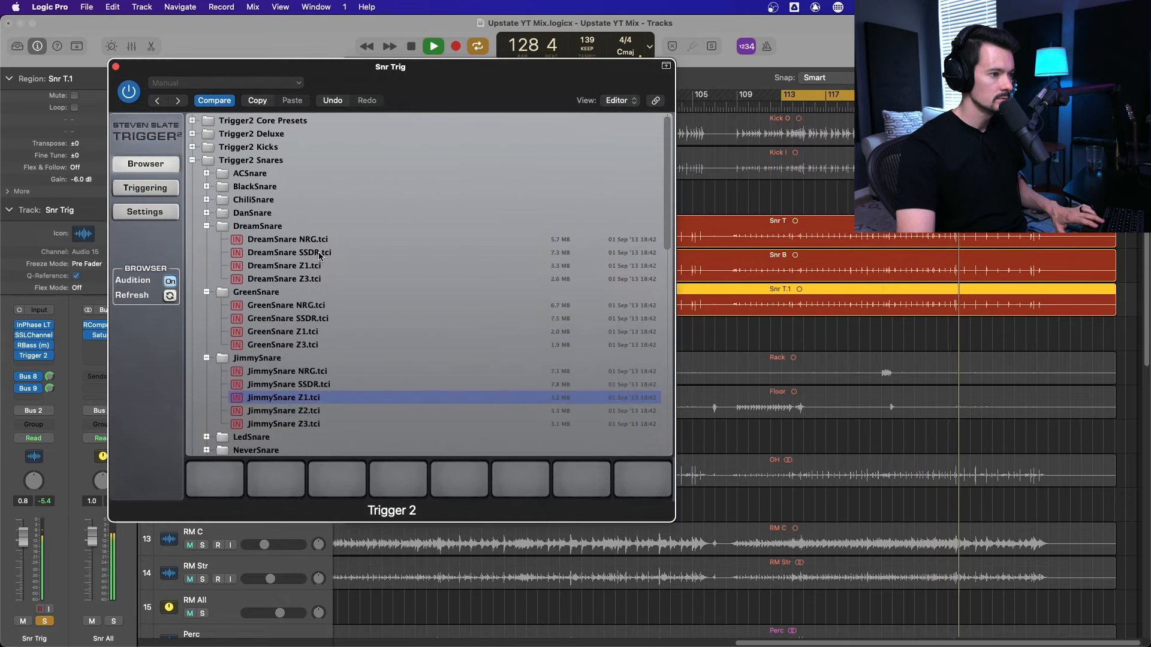
click(207, 213)
click(268, 253)
click(263, 265)
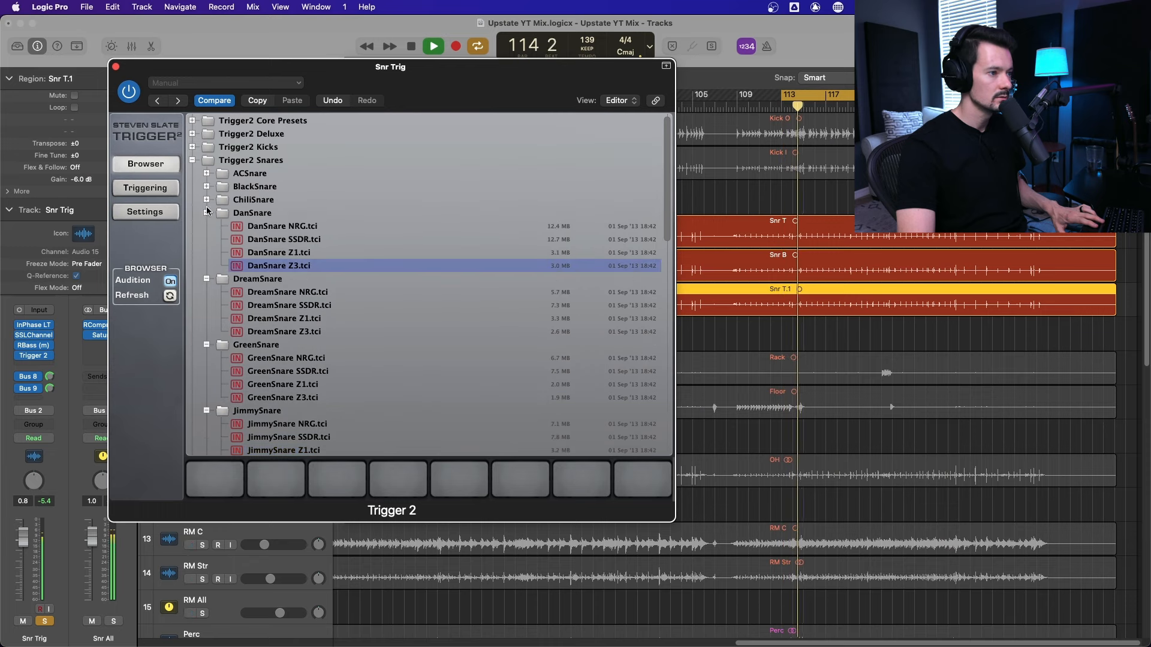
click(207, 200)
click(279, 240)
click(281, 255)
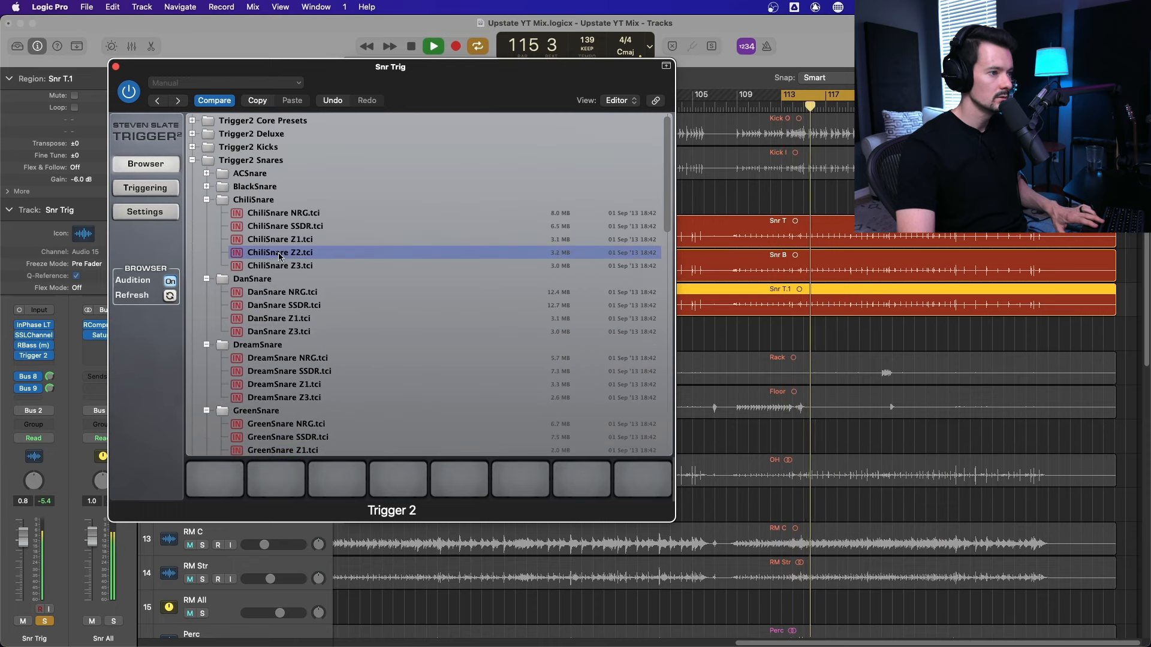
Step: Audition the BlackSnare Z1 and the ACSnare Z3 and Z1 samples
click(207, 186)
click(299, 214)
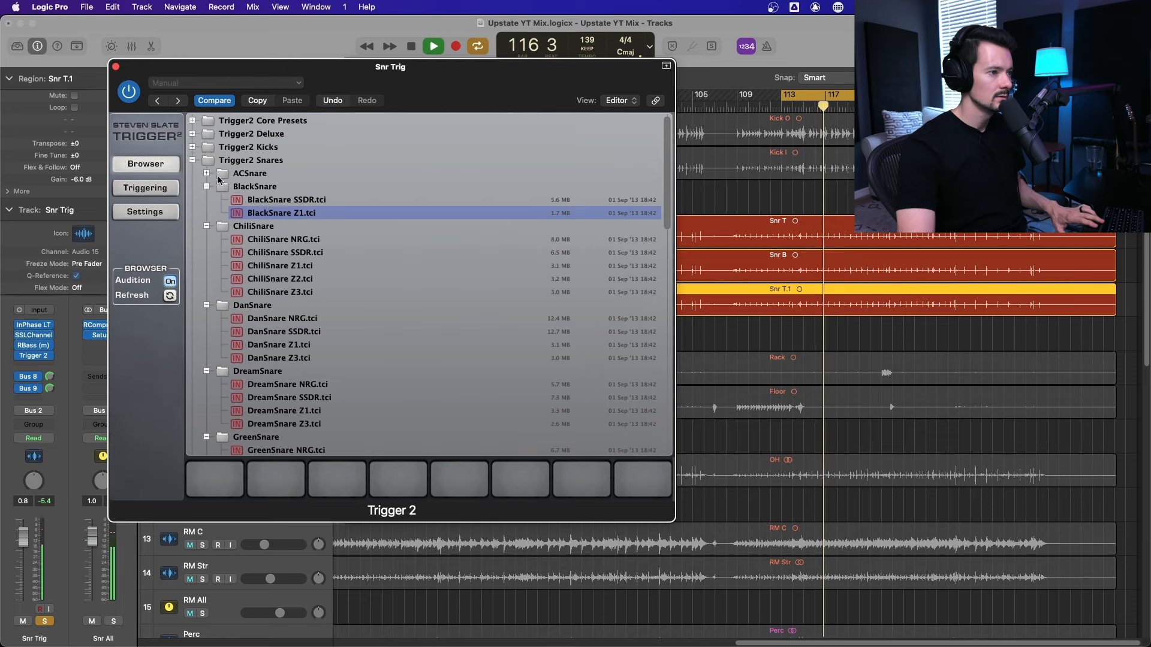
click(207, 173)
click(293, 225)
click(295, 212)
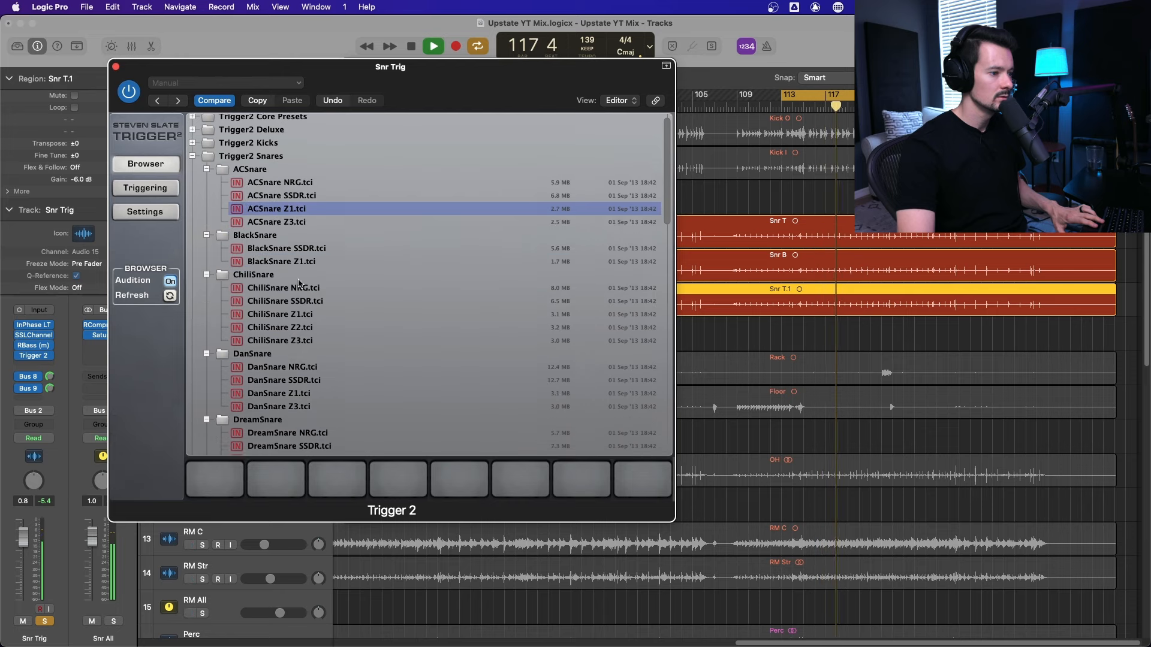
Step: Audition the LedSnare Z1 and Z3 samples with the soloed snares
scroll(298, 278, down, 10)
click(206, 362)
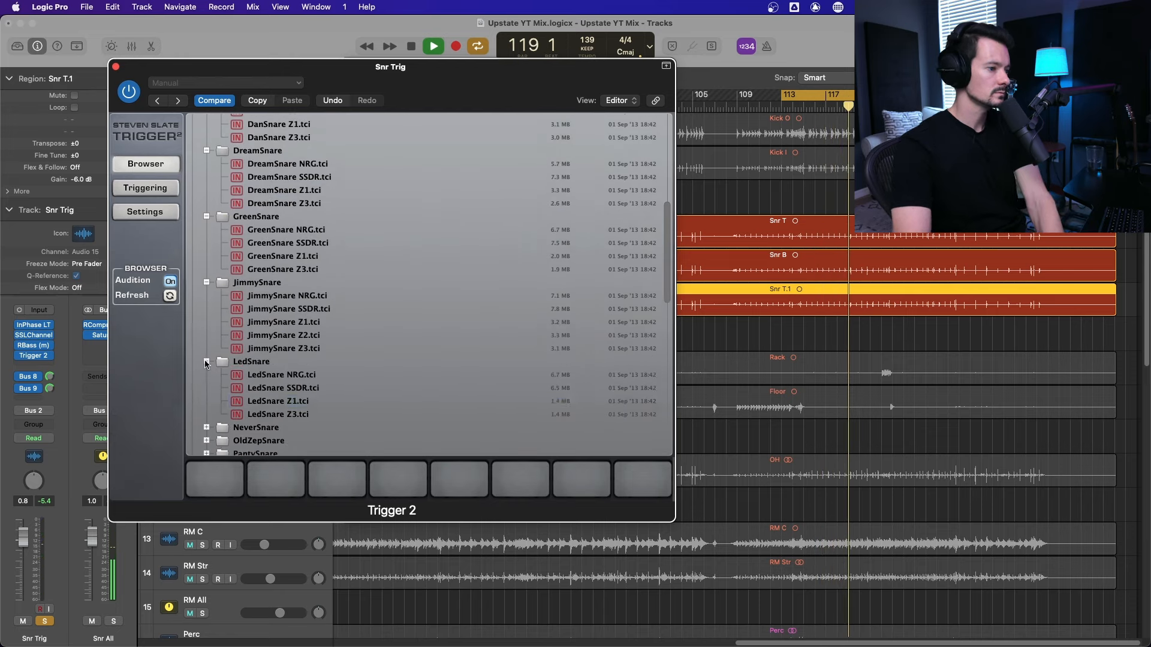
click(280, 401)
click(280, 416)
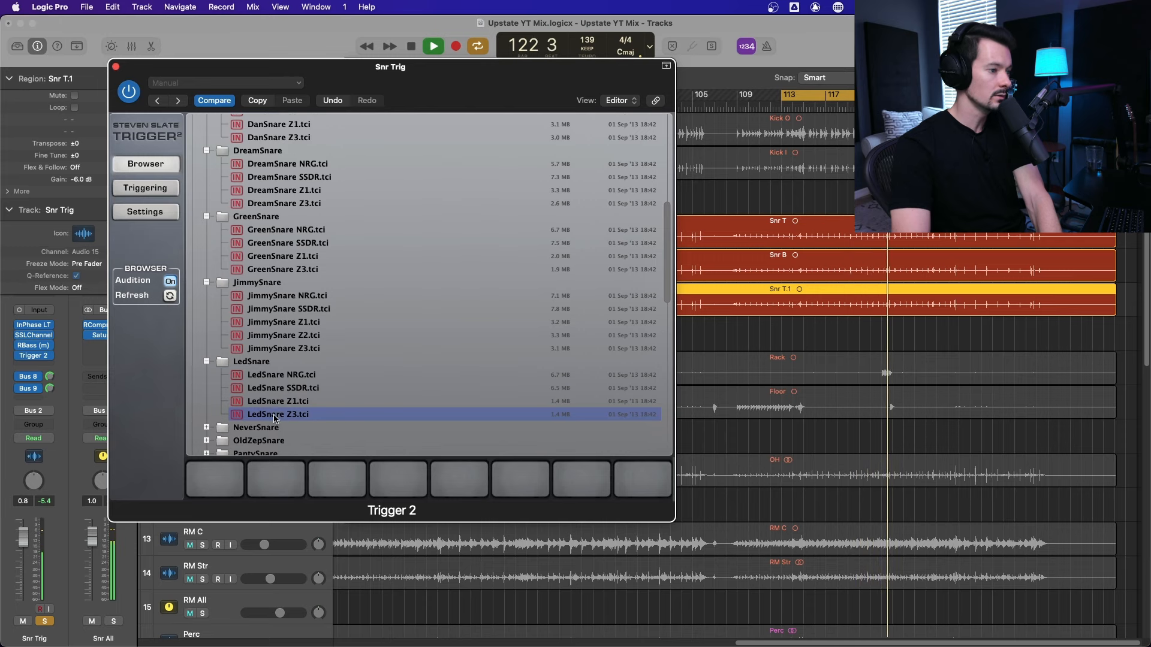
Step: Load LedSnare Z1 and Z3 into Trigger 2's first two slots, with Z1 at 4.62 dB and Z3 at -inf
scroll(274, 416, down, 4)
click(206, 331)
drag(277, 304, 216, 479)
click(278, 318)
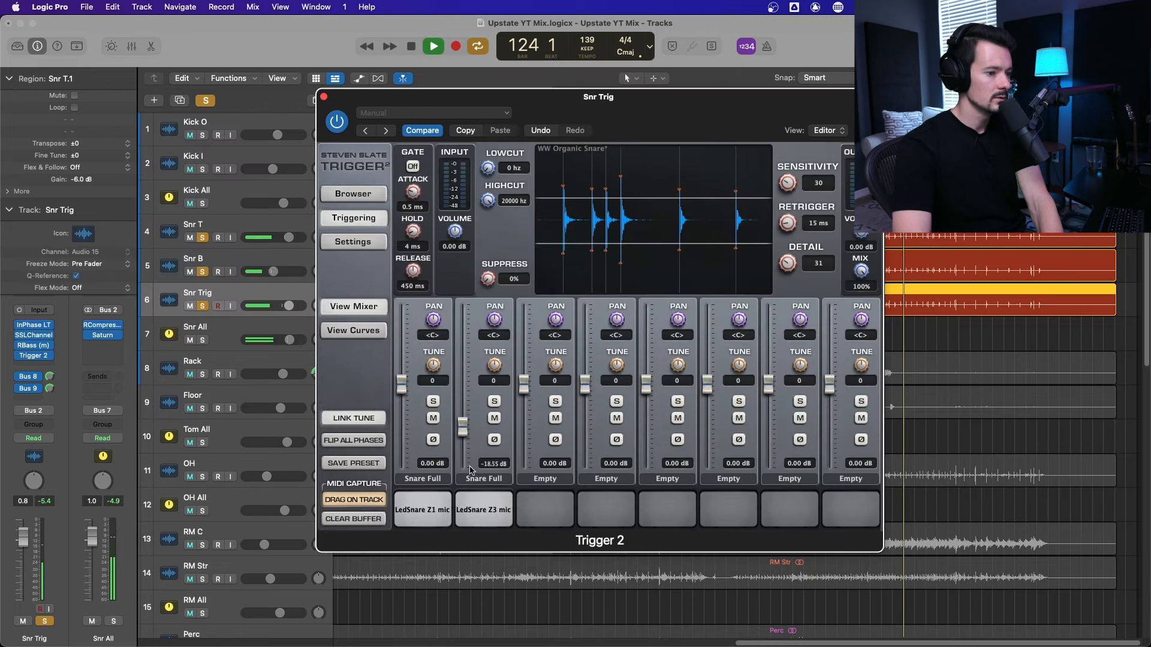
drag(471, 470, 465, 476)
drag(402, 385, 395, 370)
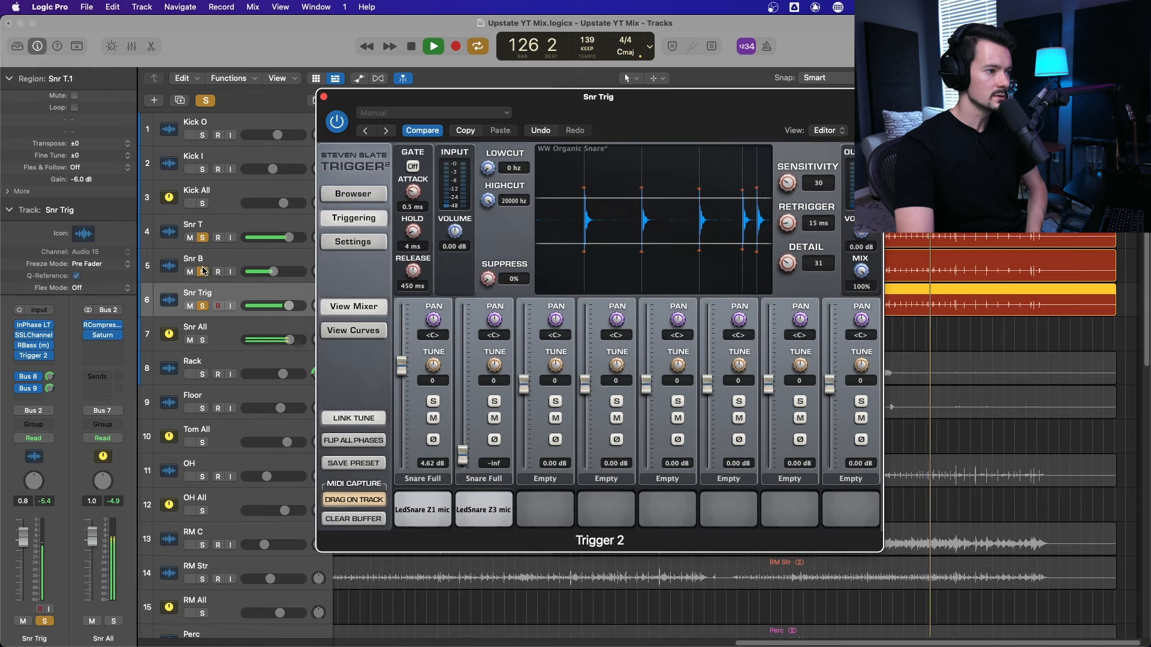
Step: Clear all track solos and raise the Snr Trig track volume to 6.0 dB to hear it in the full mix
click(202, 272)
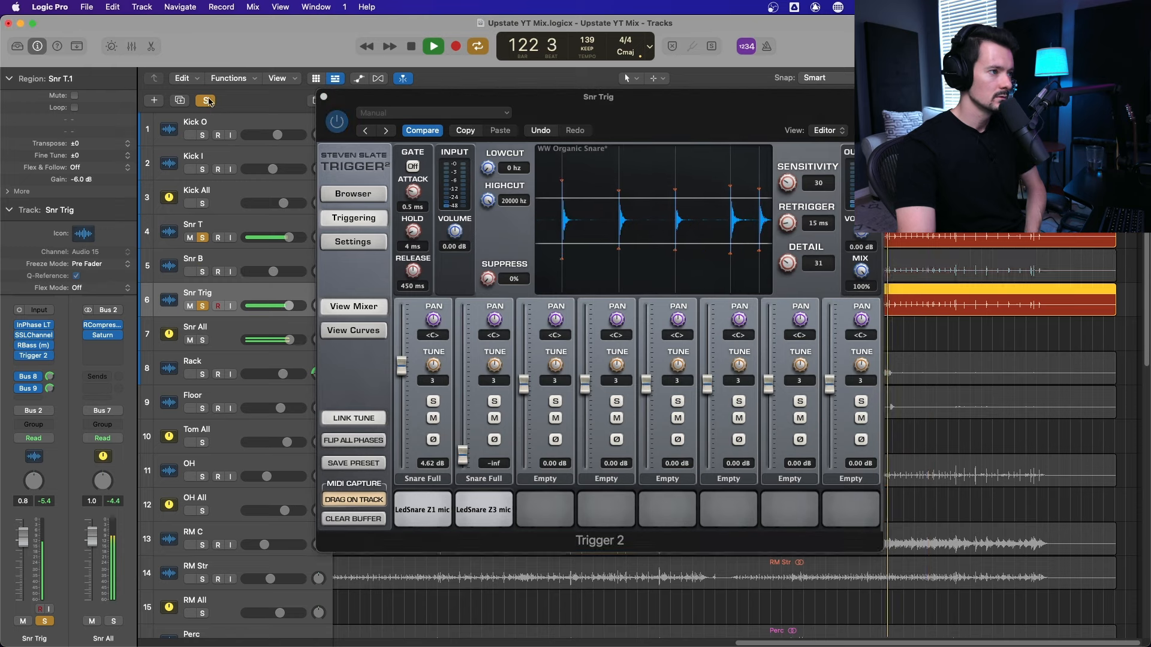
click(205, 101)
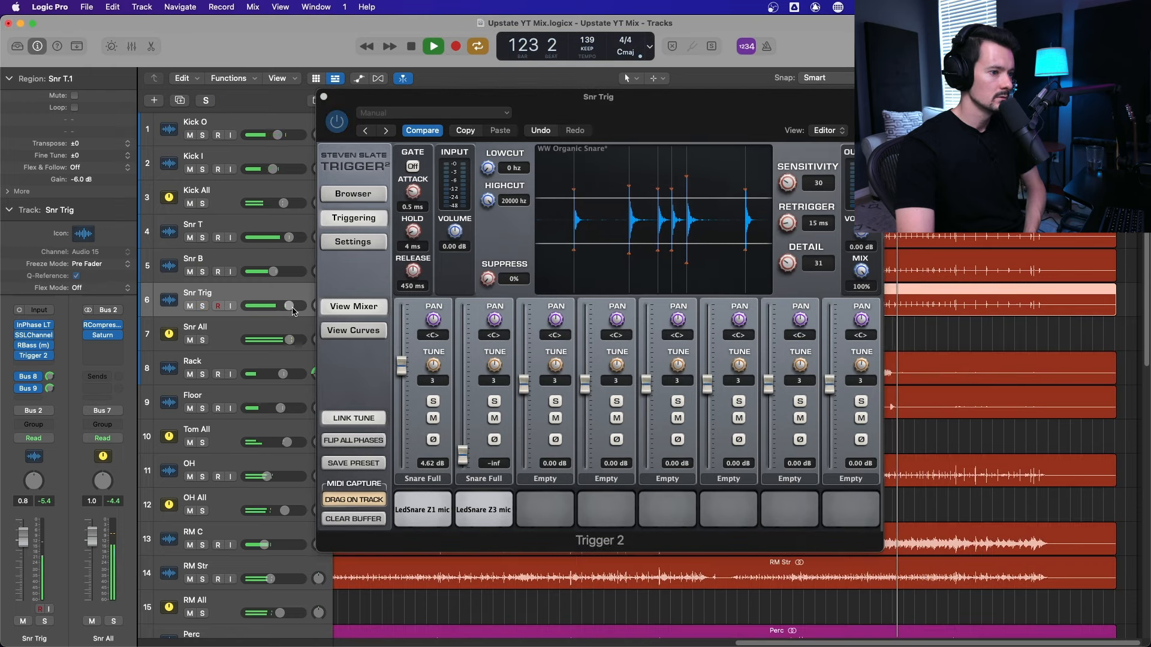
drag(294, 309, 305, 310)
Step: Set the Trigger 2 sample tuning to -3, lower the Snr Trig volume to about -5.5 dB and hide the plug-in window
drag(446, 374, 439, 377)
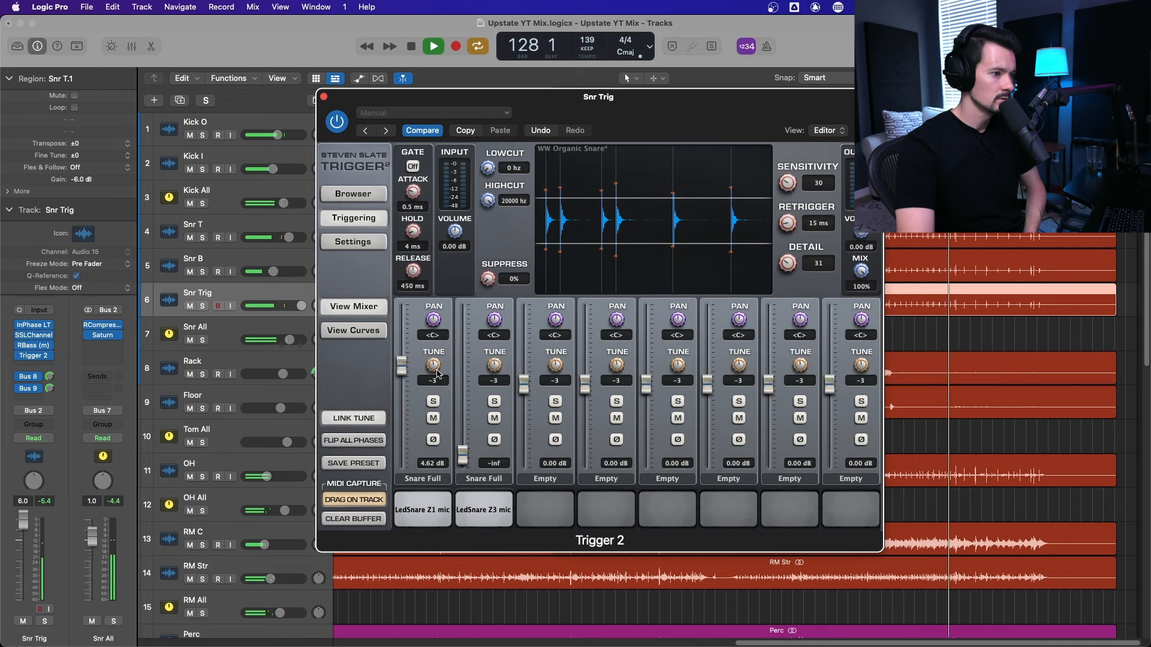
drag(301, 306, 253, 302)
key(v)
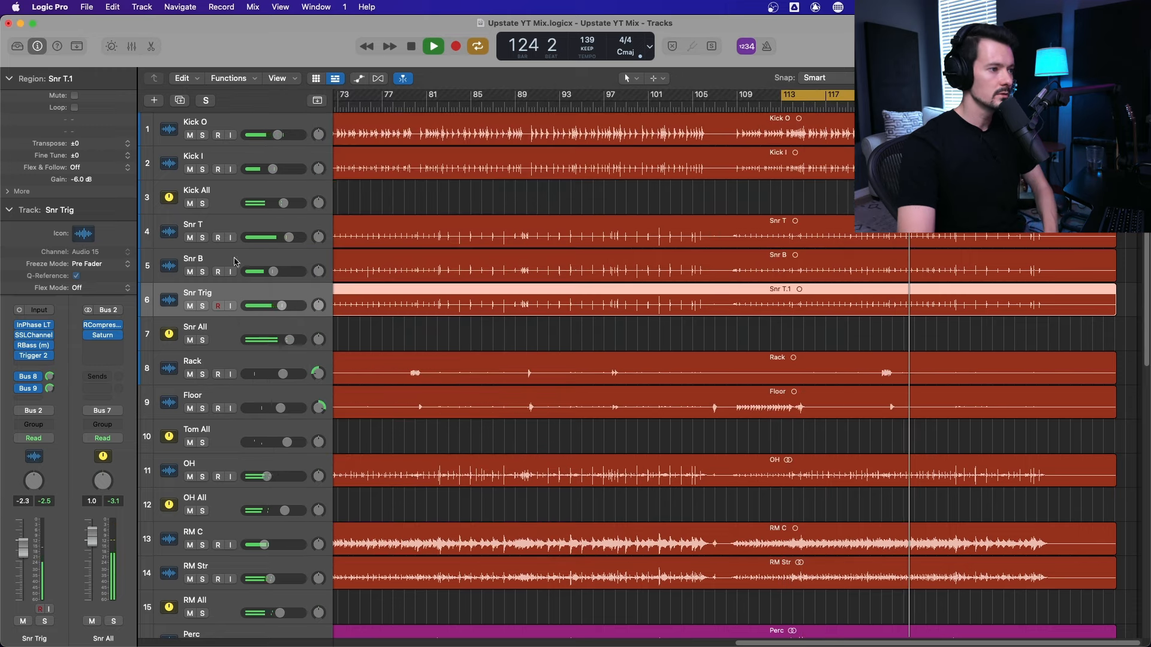
Step: Compare Snr Trig in solo on its own and with Snr T, stop playback and bring back the Trigger 2 window
click(202, 238)
alt+click(202, 306)
key(space)
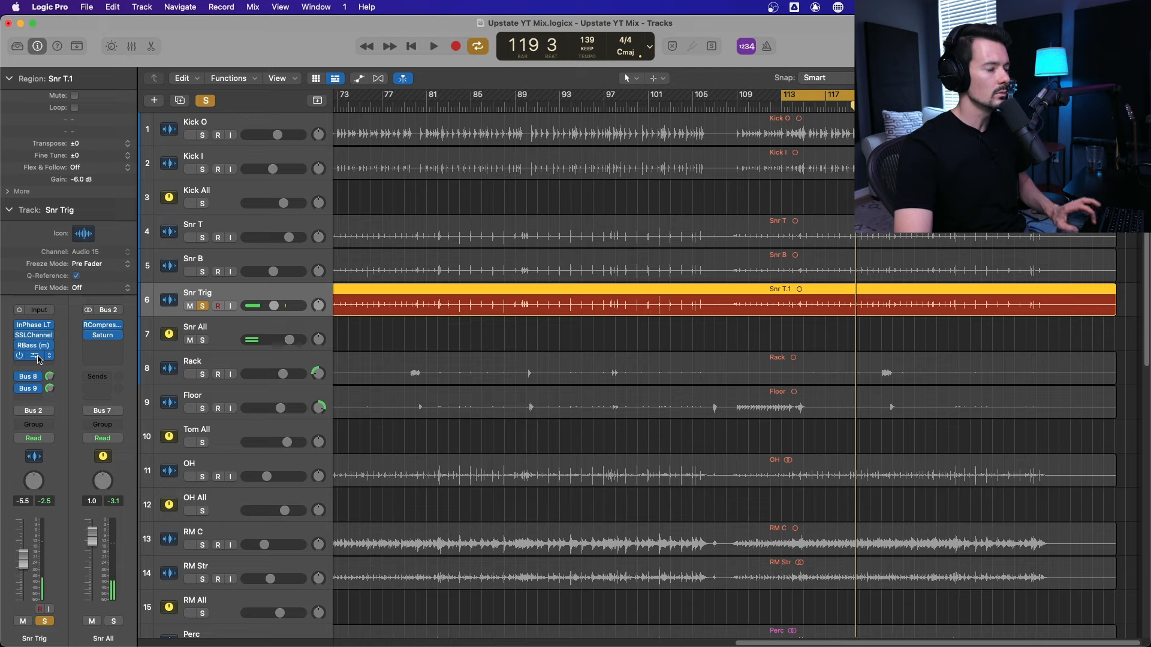
key(v)
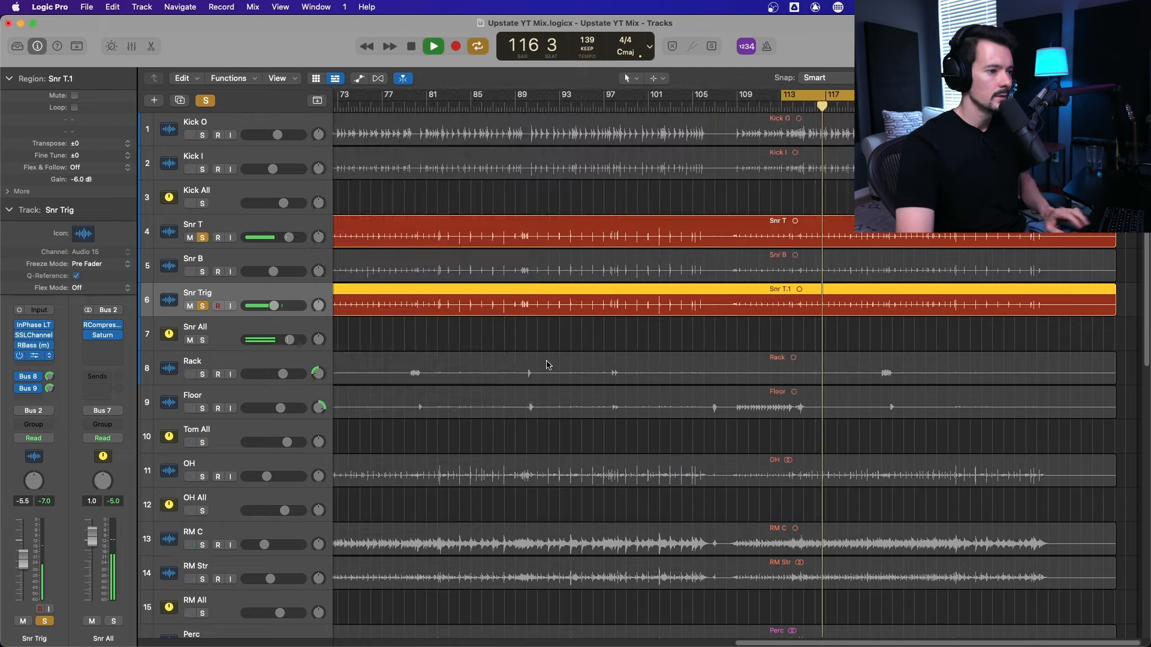
key(space)
key(v)
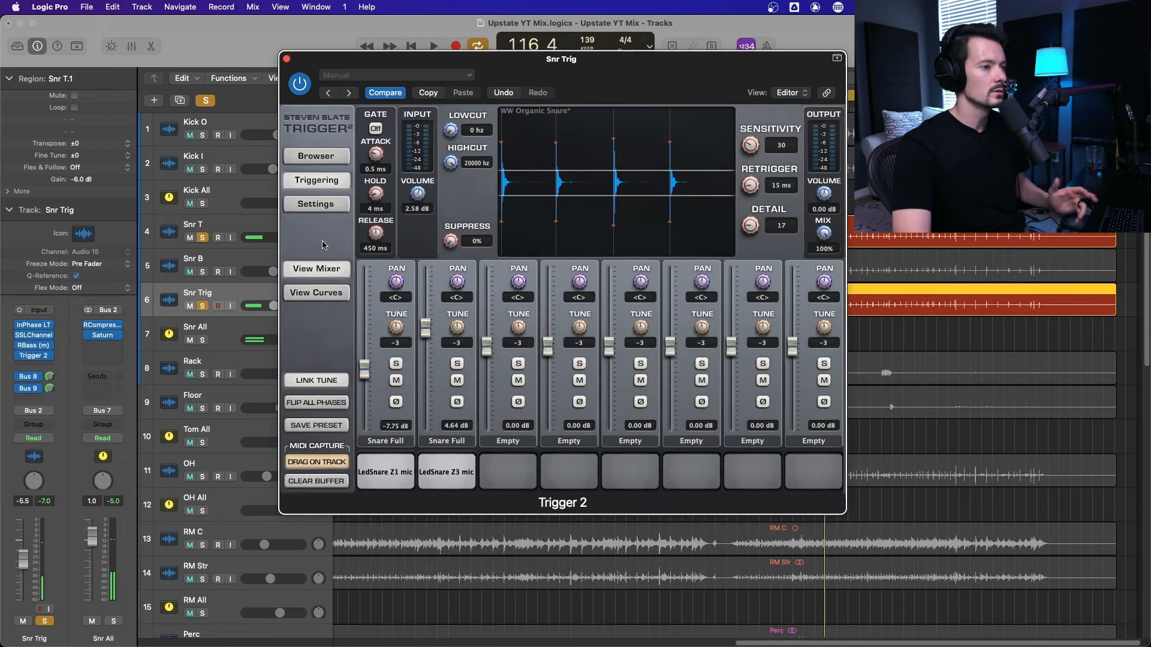
Step: Audition the Snare 1 Z1 and Z3 samples in the Snare01 folder and restart playback
click(340, 158)
scroll(467, 324, down, 5)
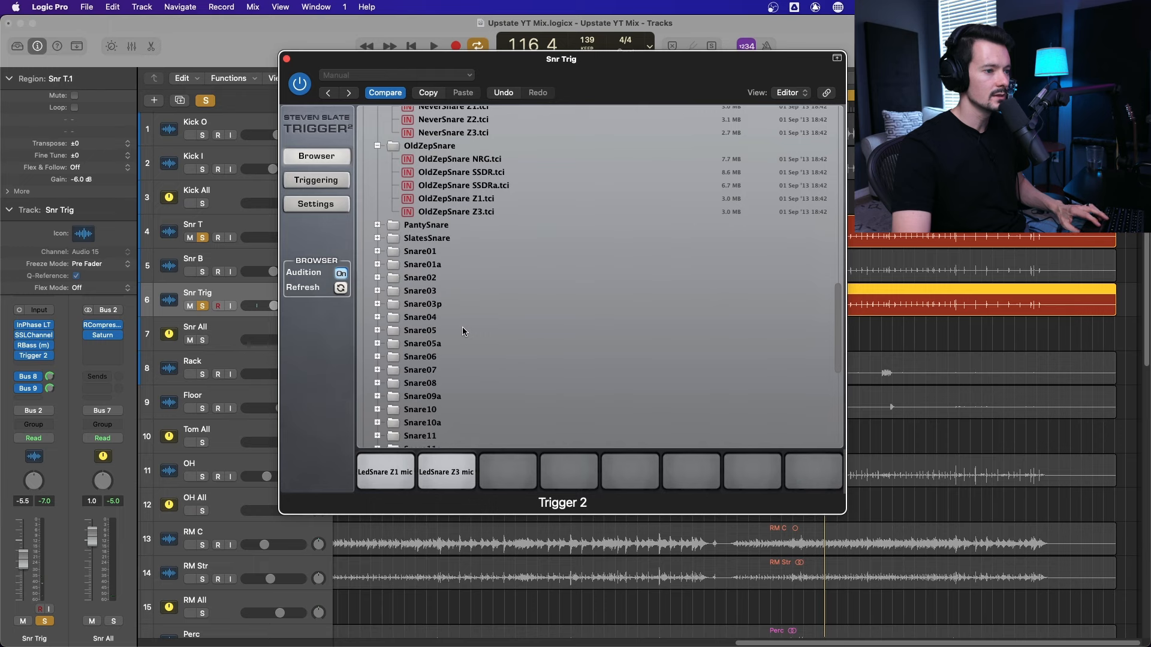
click(377, 251)
click(455, 292)
click(467, 304)
key(space)
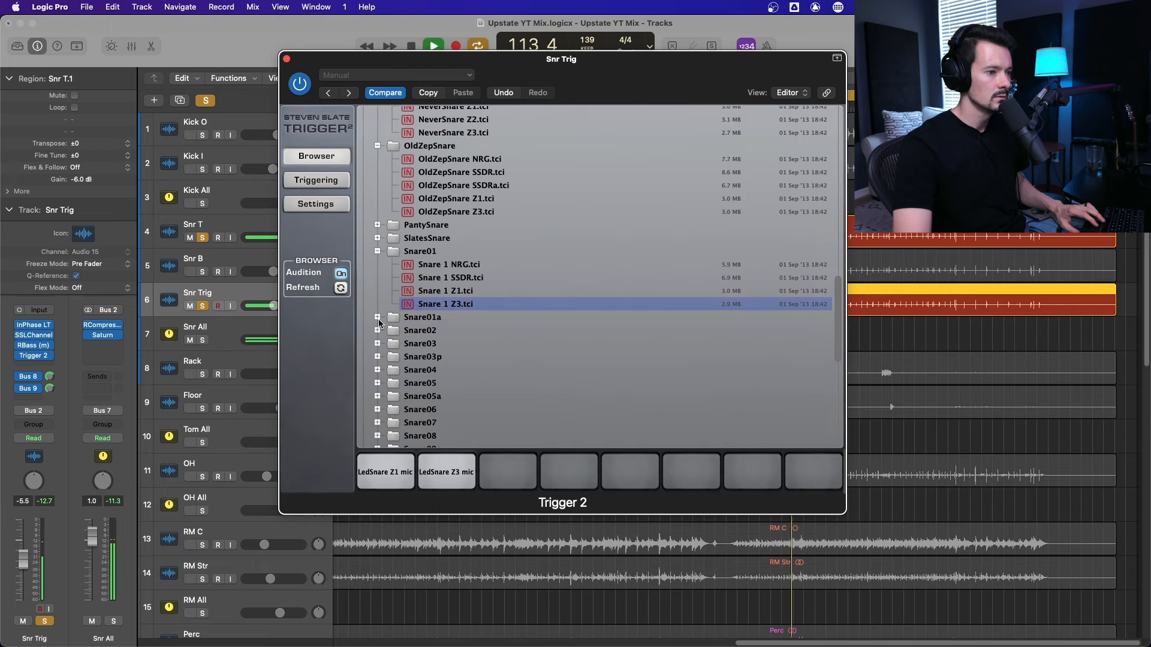
Step: Clear the solos, raise the Snr Trig volume to 3.4 dB and audition Snare 1 Z3 in the full mix
click(205, 100)
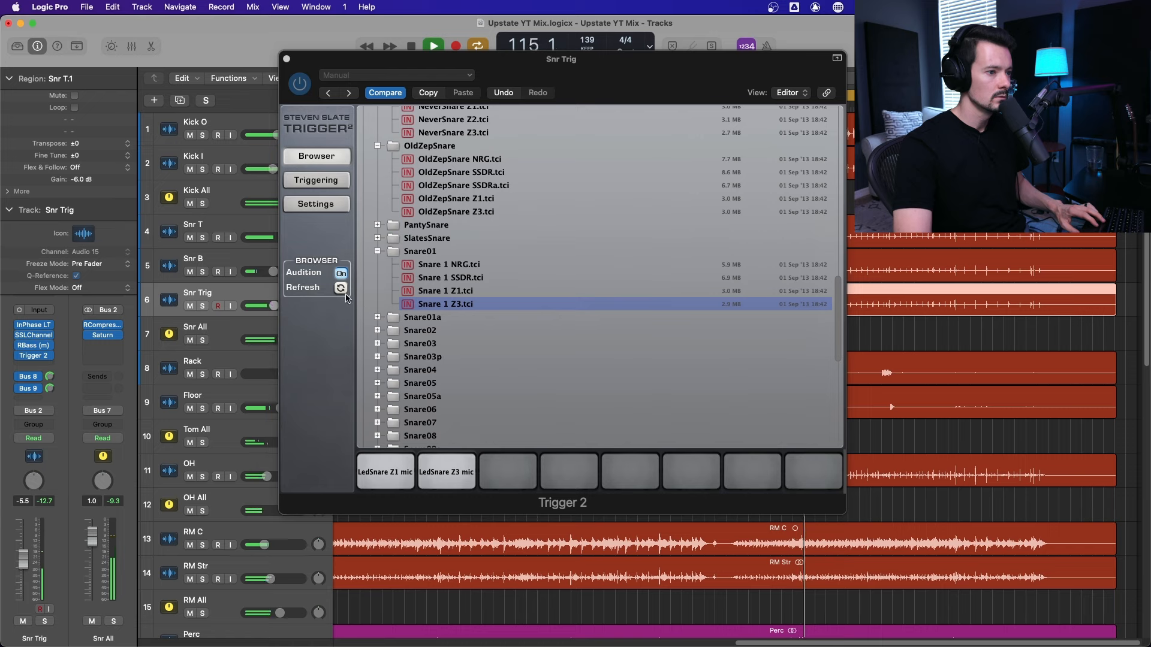
click(453, 305)
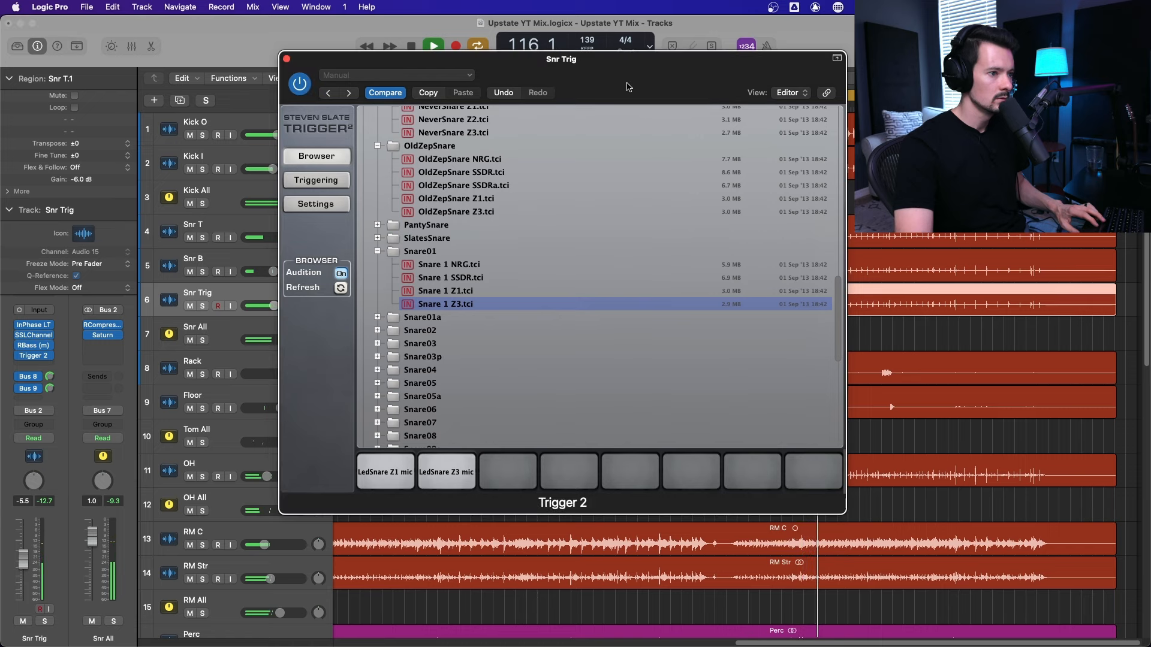
drag(611, 75, 710, 74)
drag(268, 307, 291, 306)
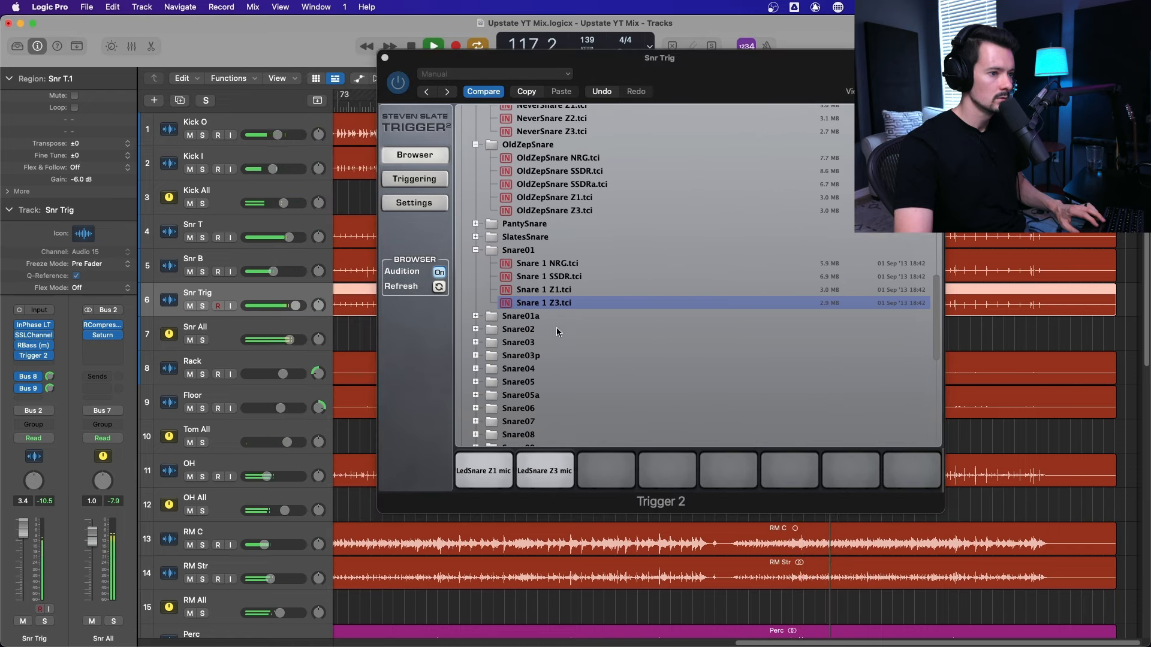
click(552, 304)
Step: Audition the Snare 1A Z1, Snare 2 Z1 and Snare 3 Z1 samples in the full mix
click(476, 315)
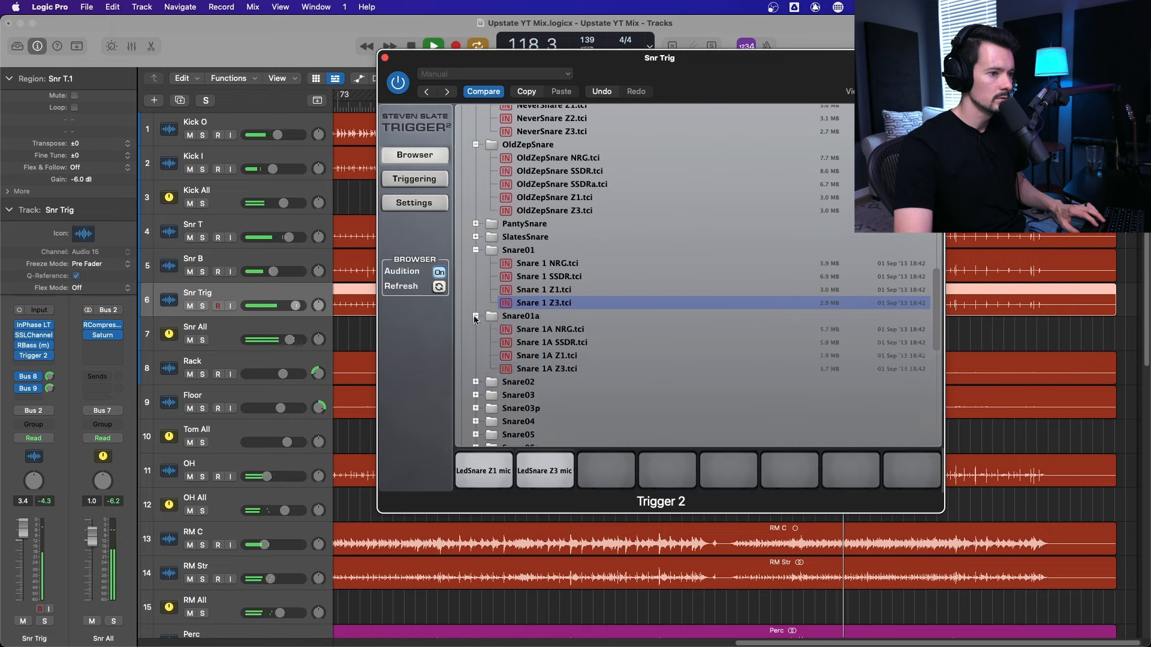
click(549, 355)
click(475, 381)
click(570, 421)
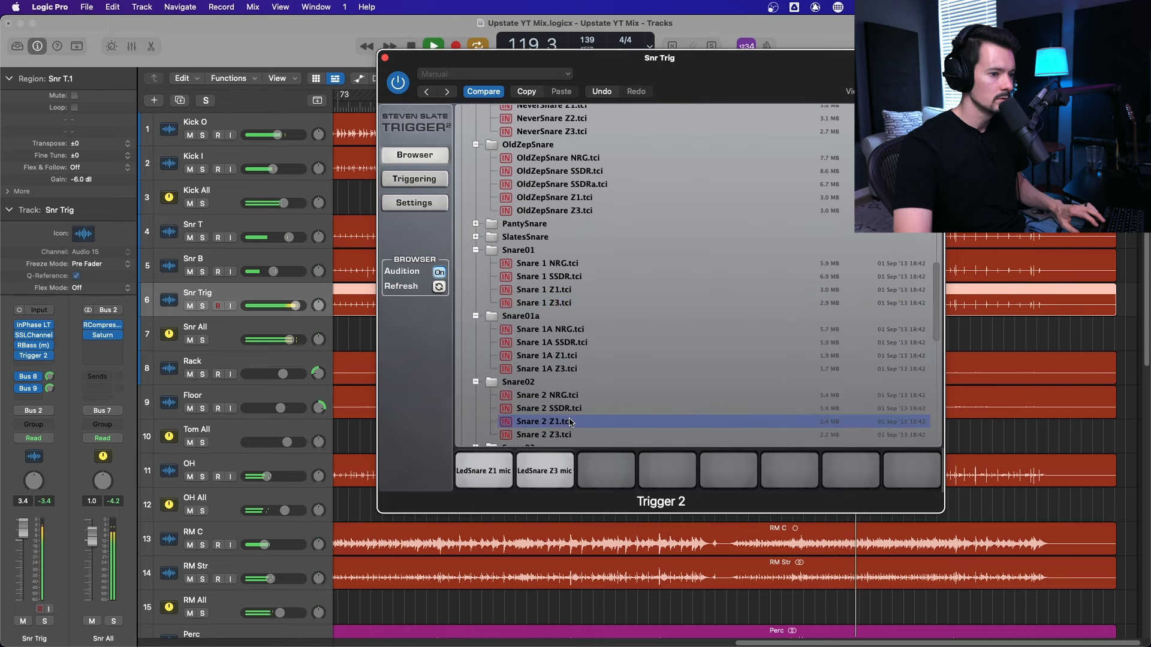
scroll(539, 413, down, 5)
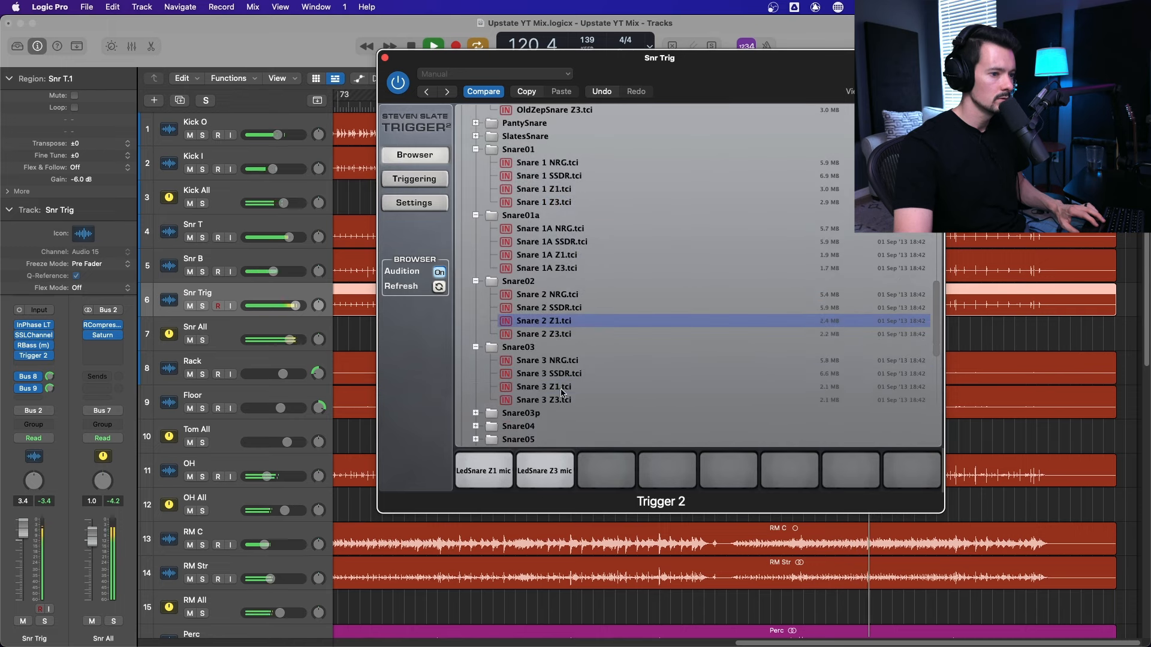
click(561, 388)
Step: Audition the Snare 4 Z1 and Z3 and Snare 5 Z1 samples in the full mix
scroll(562, 392, down, 2)
scroll(478, 395, down, 2)
click(476, 375)
click(555, 416)
click(560, 429)
scroll(527, 396, down, 2)
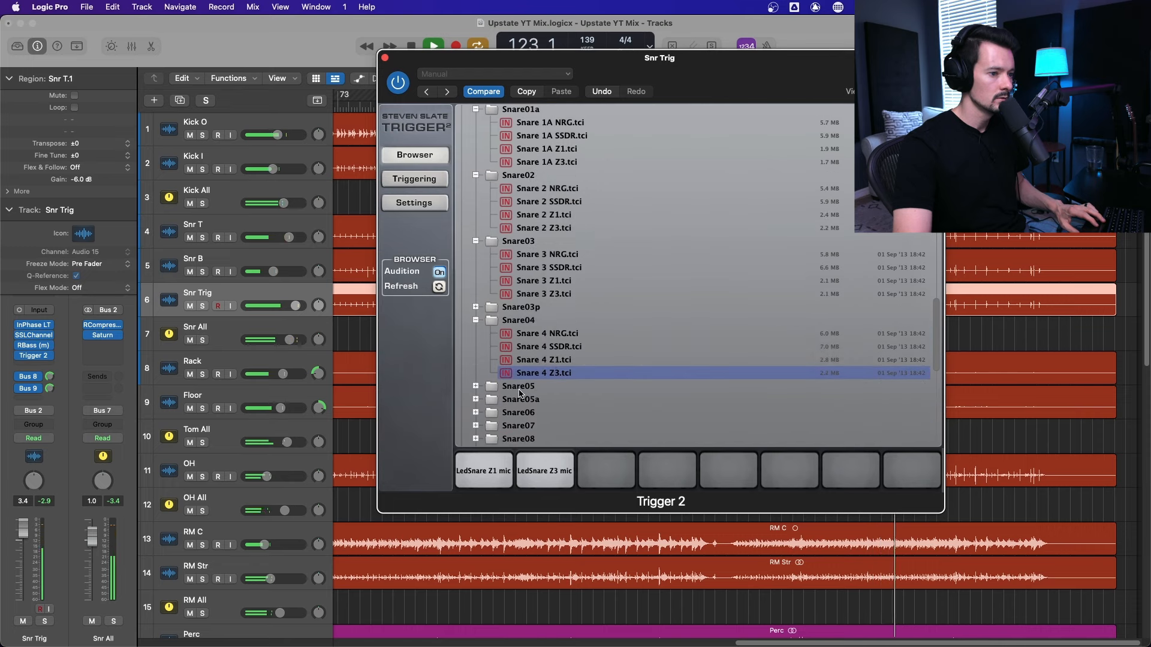
click(476, 386)
click(557, 426)
Step: Load Snare 5 Z1 and Z3 into the third and fourth slots, leaving only Z3 audible at 5.93 dB with tuning -3
scroll(556, 398, down, 2)
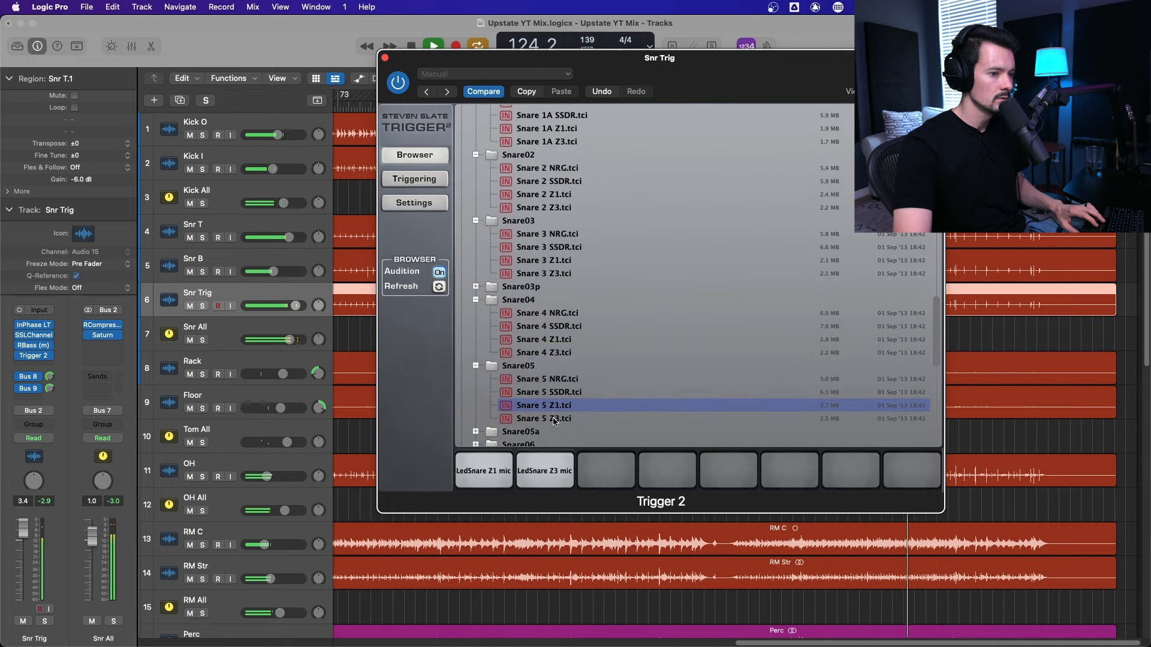
click(558, 396)
drag(561, 385, 603, 471)
click(557, 396)
drag(556, 401, 665, 471)
click(415, 178)
drag(377, 388, 472, 373)
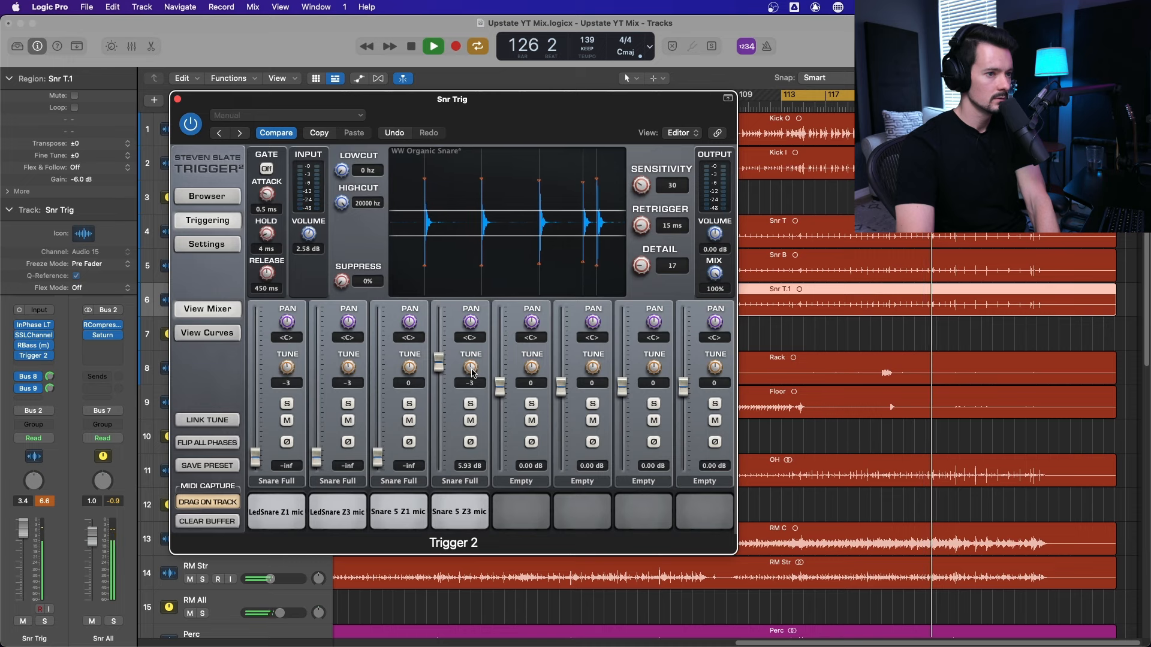
Step: Set the Snare 5 Z3 sample's tuning to 9, comparing with Snr Trig muted, and pull the fifth slot's level down to -inf
drag(472, 372, 472, 354)
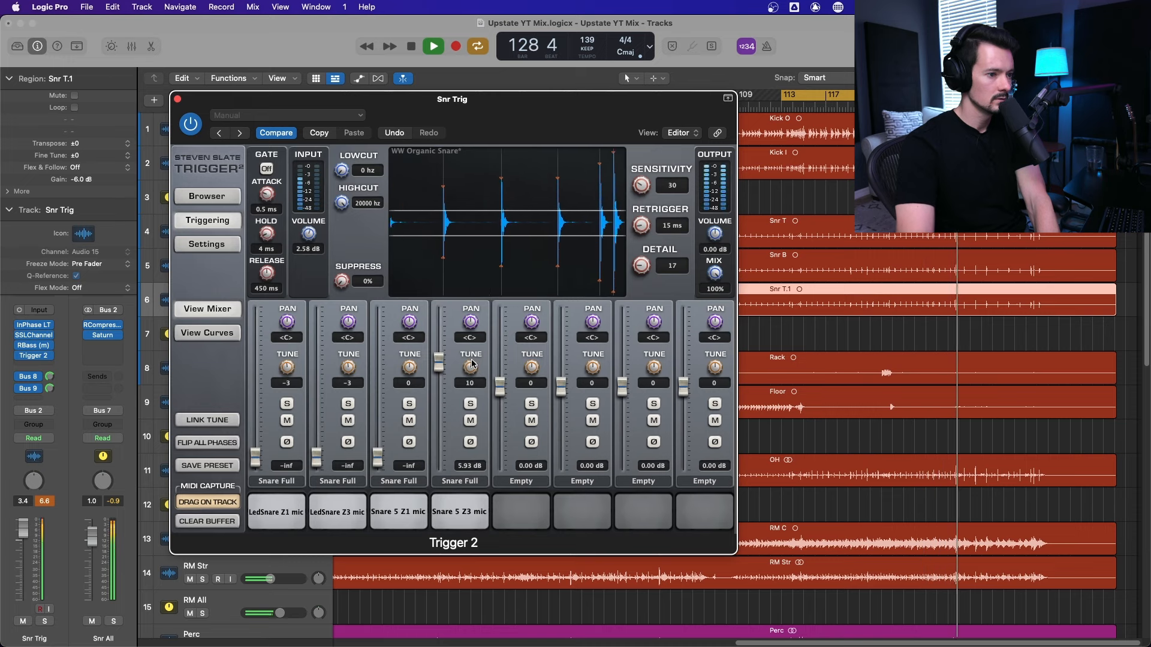
drag(473, 361, 472, 367)
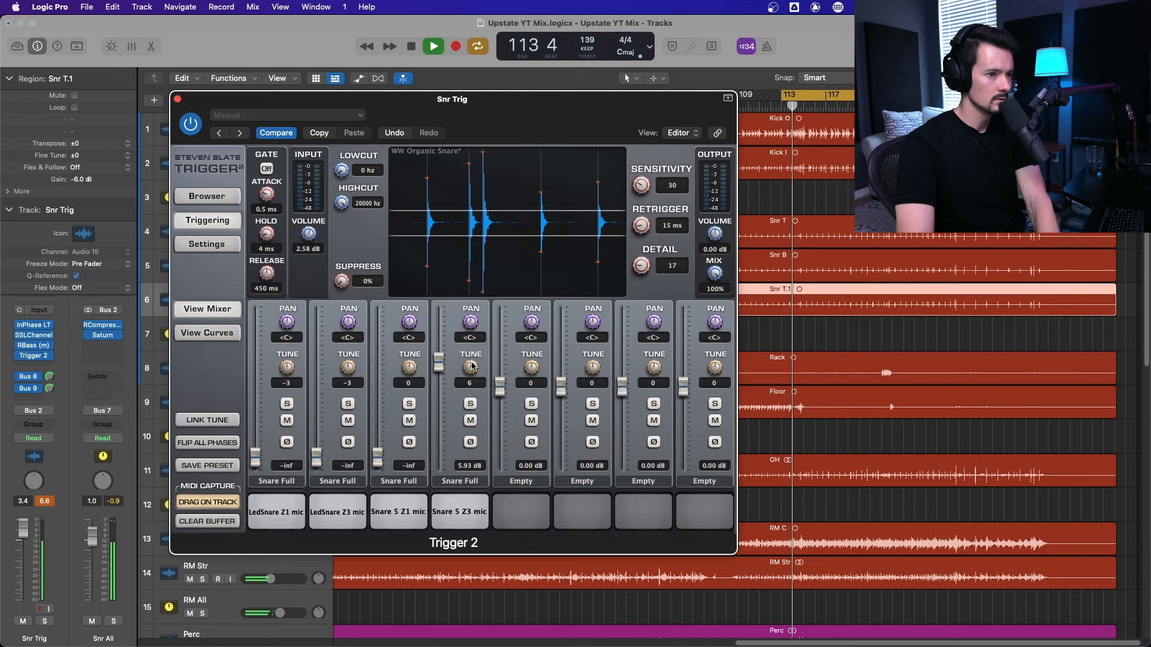
drag(526, 101, 653, 133)
click(190, 306)
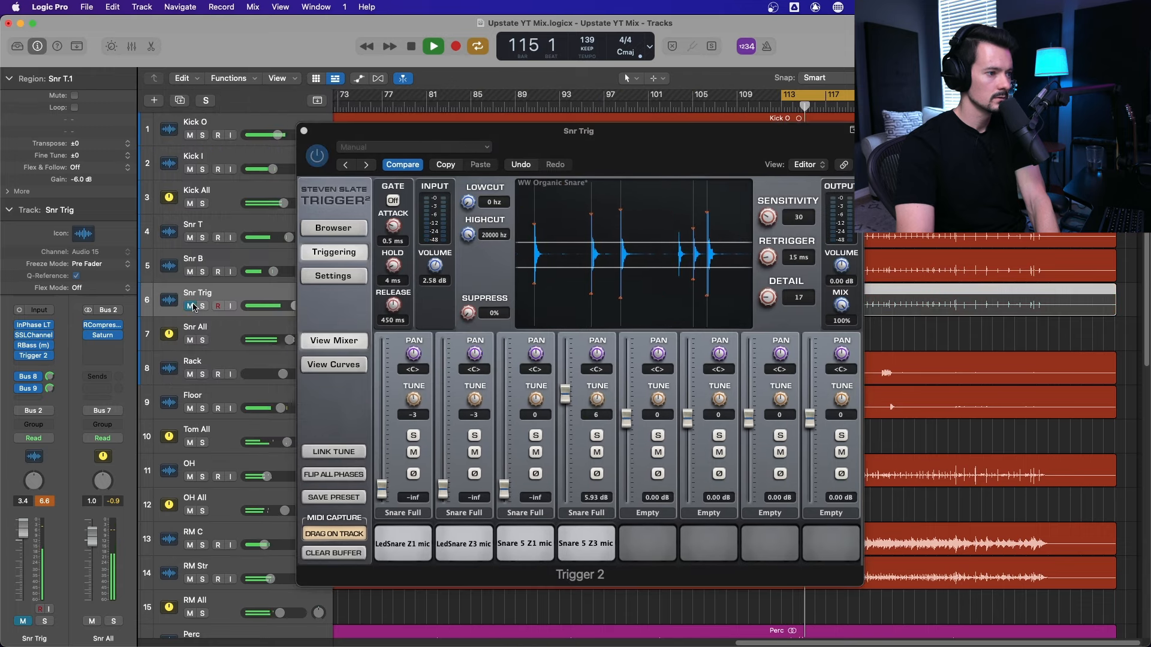
click(190, 306)
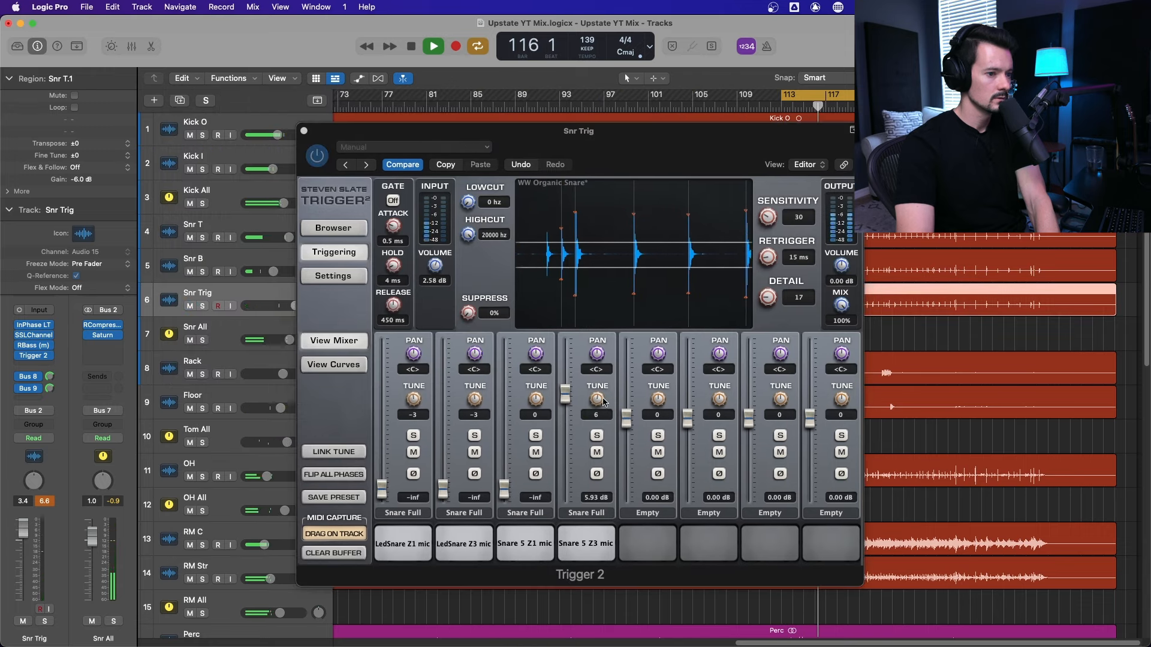
drag(605, 402, 604, 400)
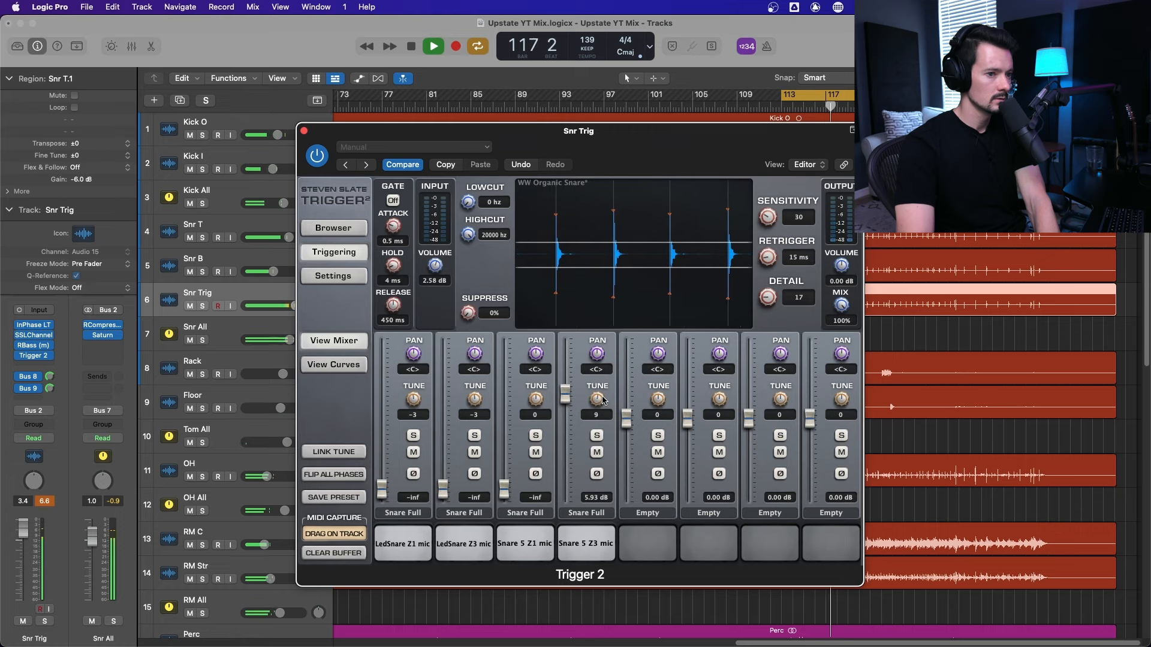
alt+click(628, 421)
drag(660, 154, 839, 146)
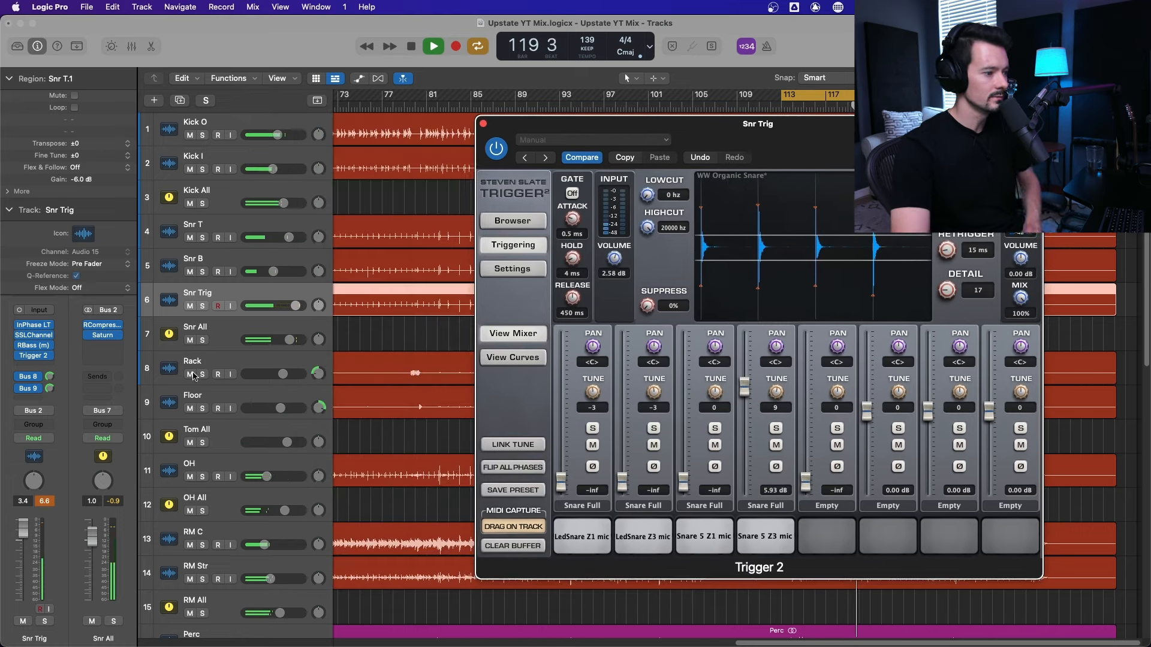
Step: Reset the Snr Trig volume to 0.0 dB and insert the mono SSLChannel after Trigger 2
alt+click(23, 530)
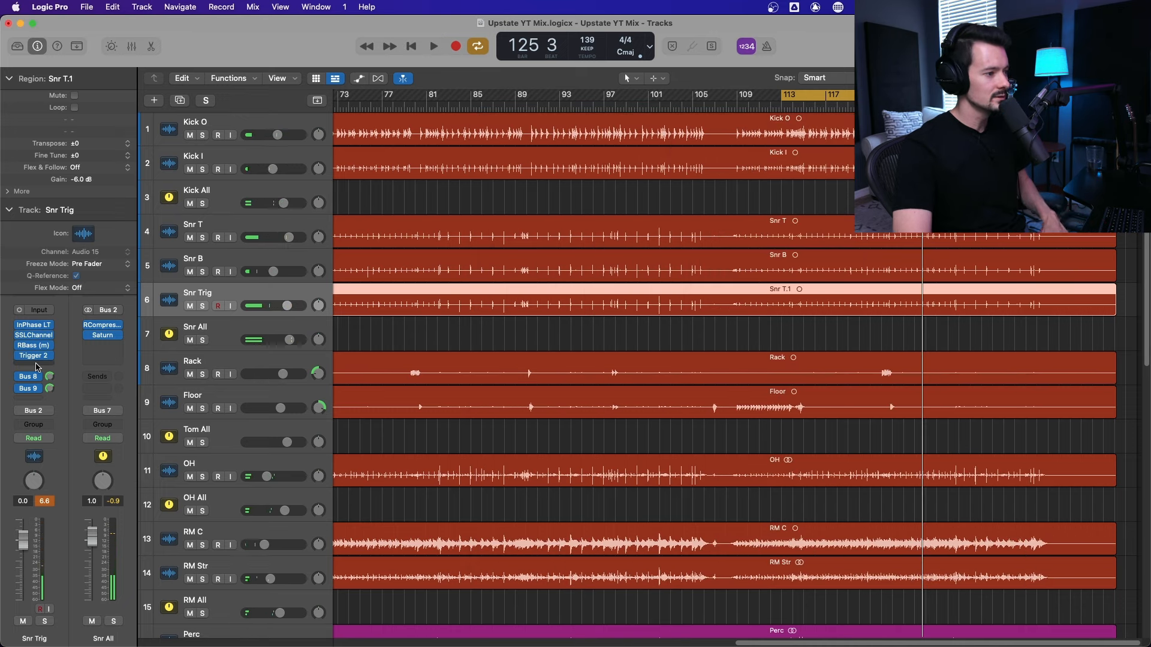
click(36, 363)
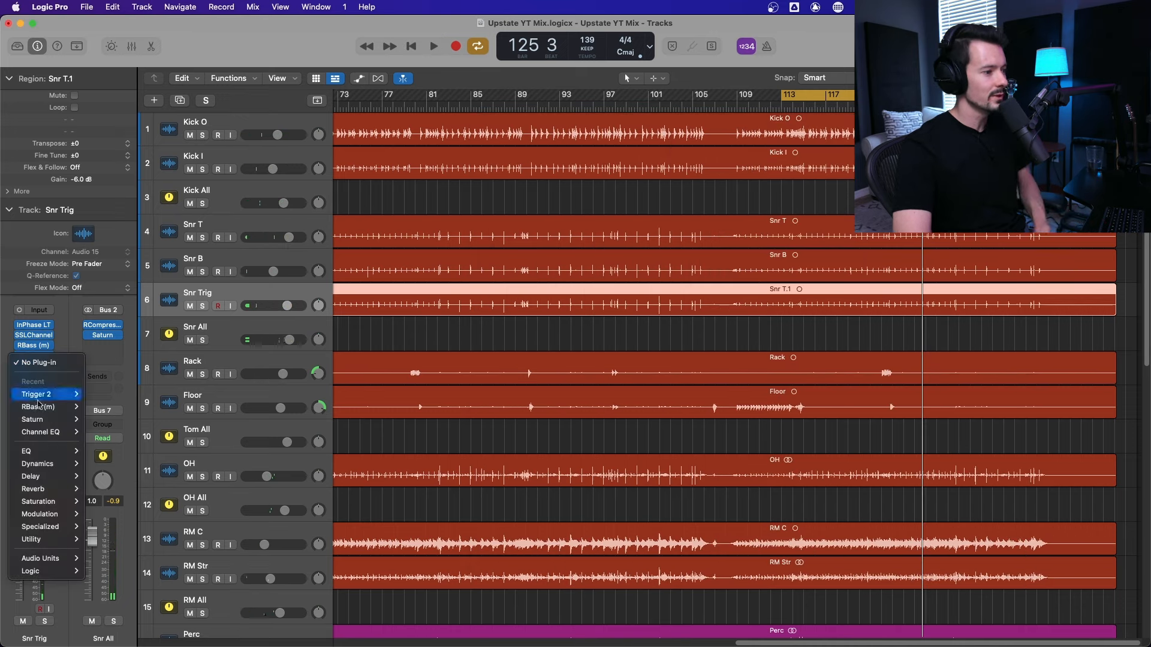
mouse_move(48, 453)
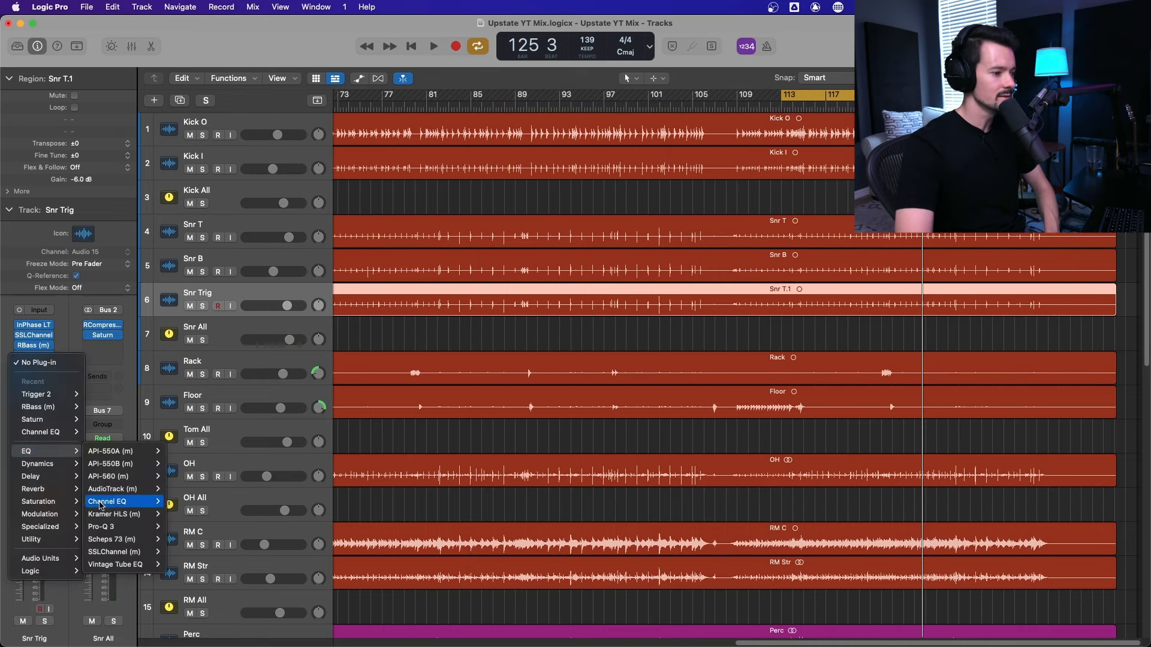
click(178, 552)
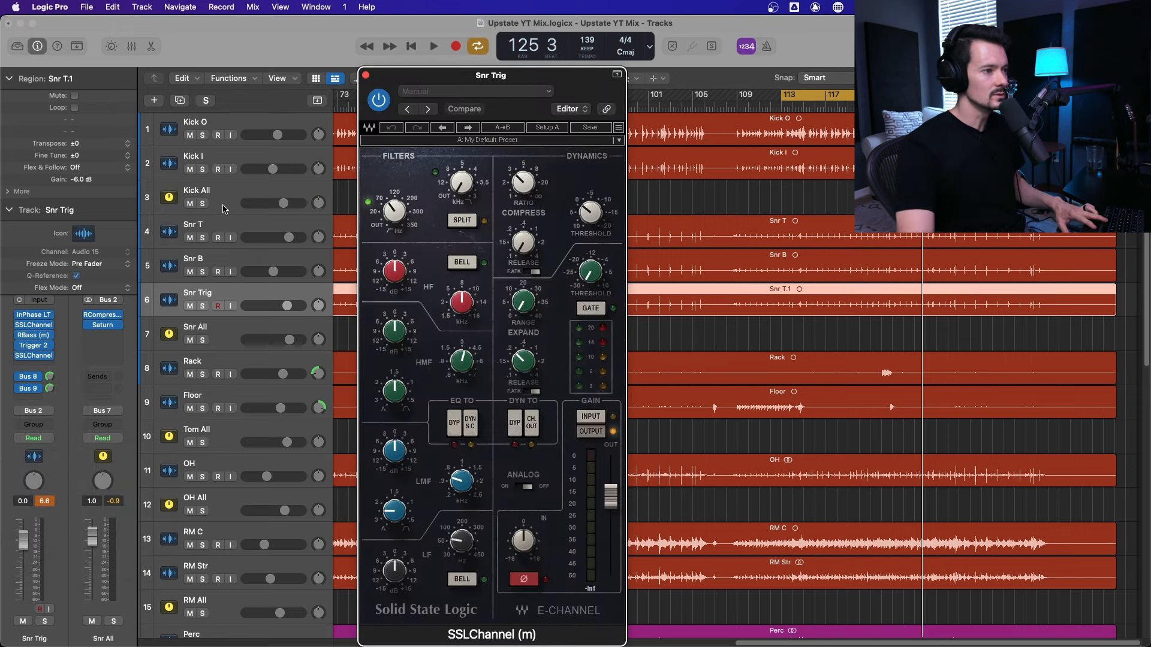
Step: With Snr T, Snr B and Snr Trig soloed, adjust the SSLChannel's compression threshold and set its high-pass filter to 85 Hz
drag(204, 240, 204, 274)
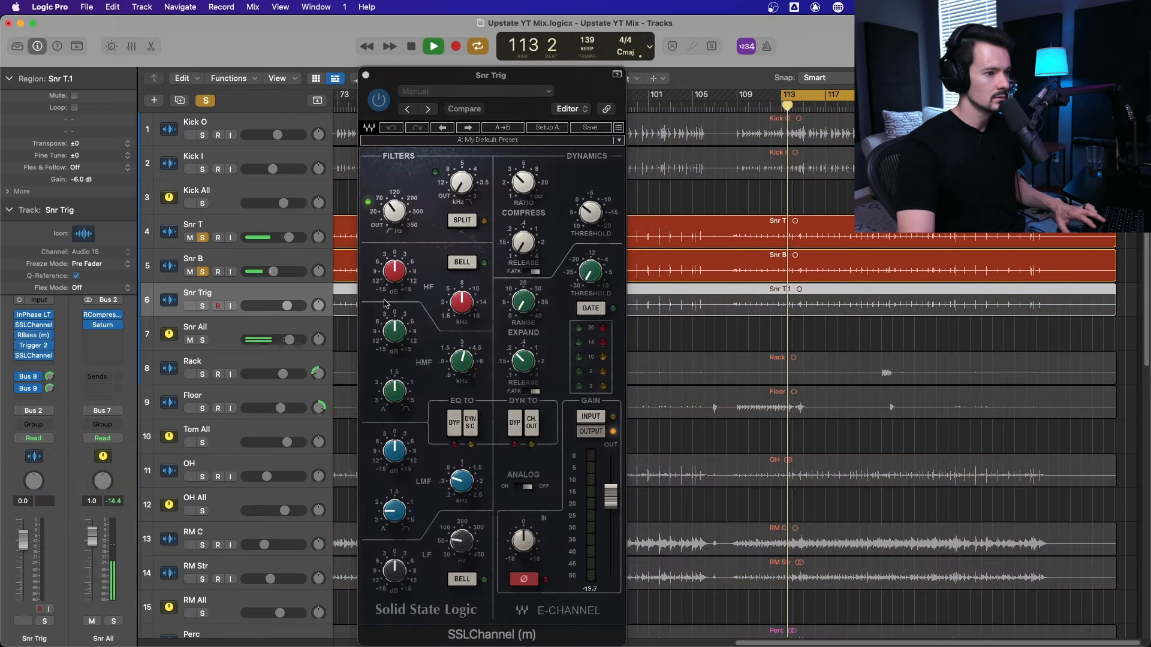
click(202, 306)
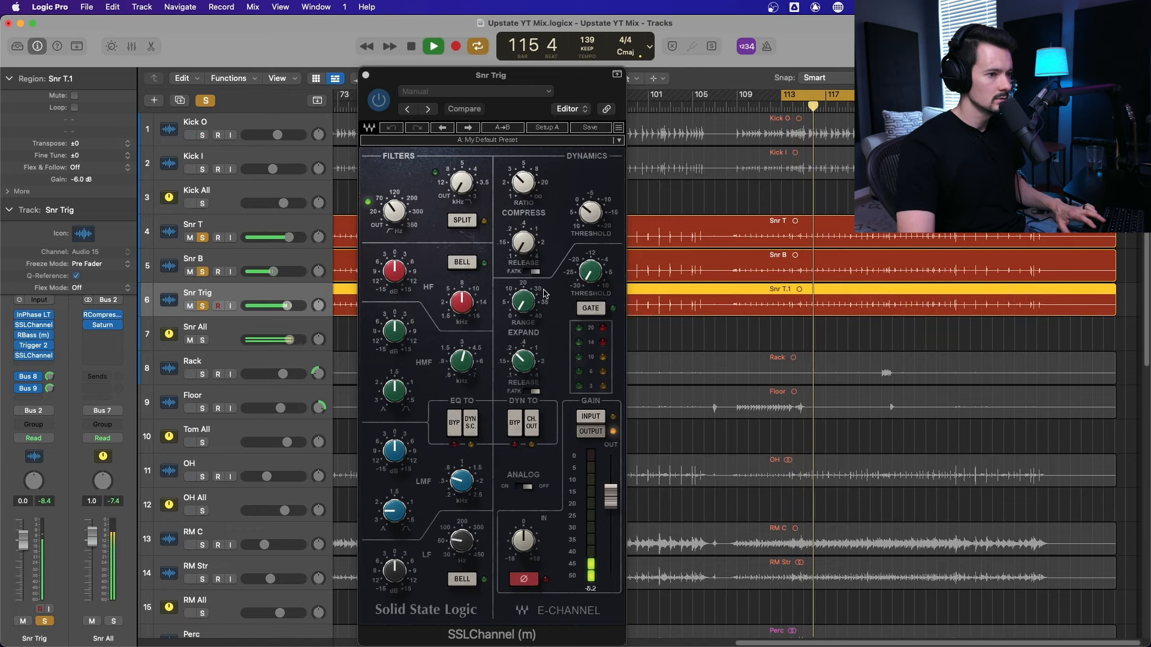
drag(591, 212, 590, 195)
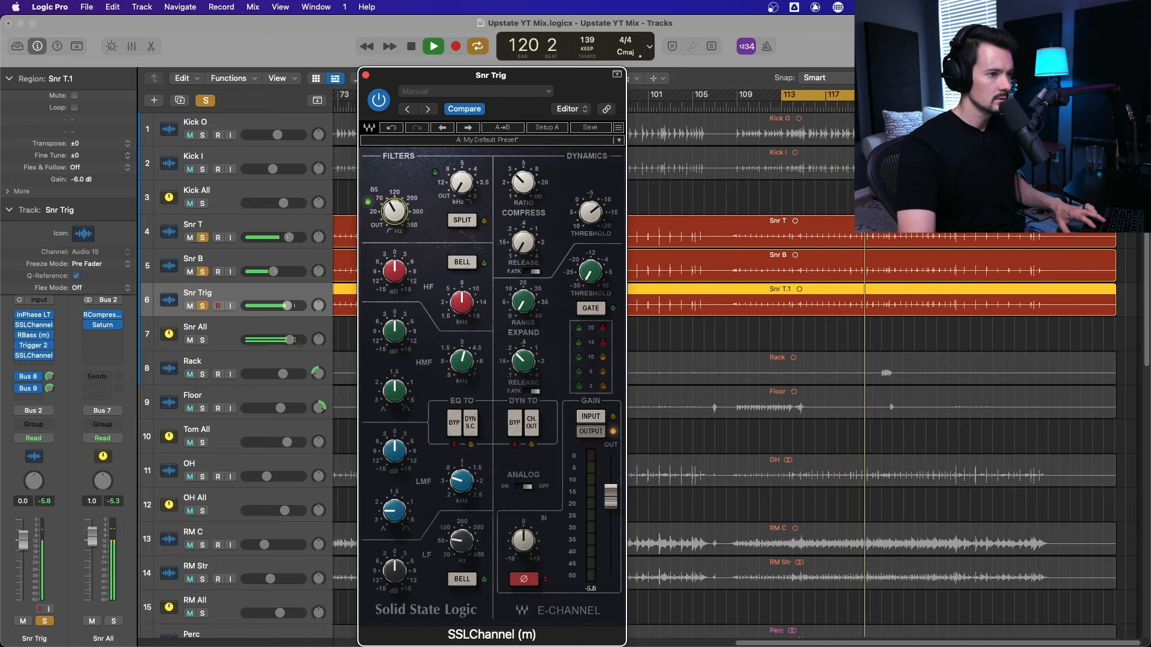
Step: Sweep the HF band as a bell with a 7.5 dB boost, raise its frequency and finish with a slight cut
drag(394, 271, 395, 257)
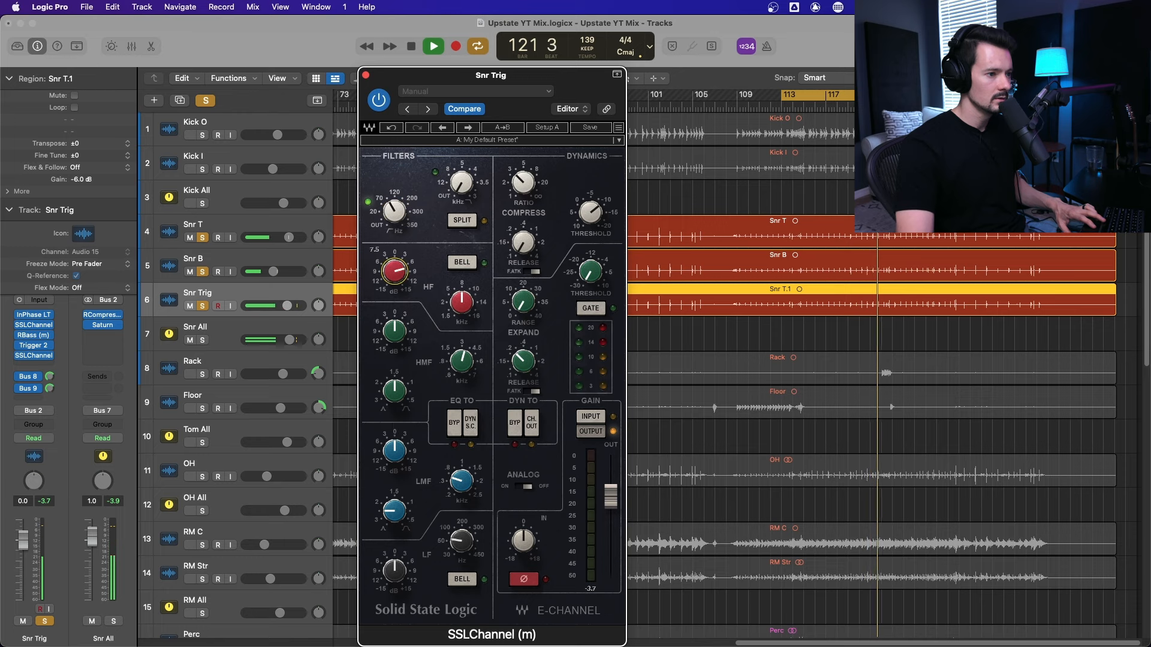
drag(471, 307, 471, 301)
mouse_move(394, 271)
mouse_down()
mouse_move(394, 285)
mouse_move(396, 271)
mouse_up()
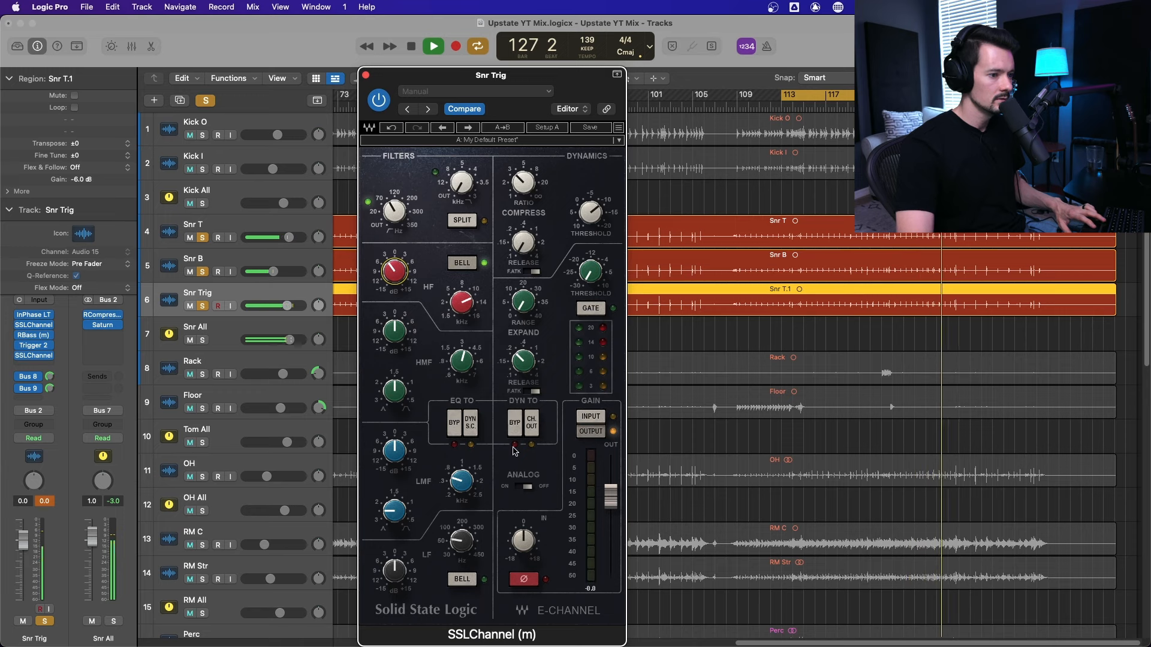
Step: Sweep the LMF band with a strong boost, set its frequency to 0.50 kHz and readjust its gain
drag(394, 451, 394, 441)
drag(461, 481, 461, 498)
drag(394, 451, 395, 433)
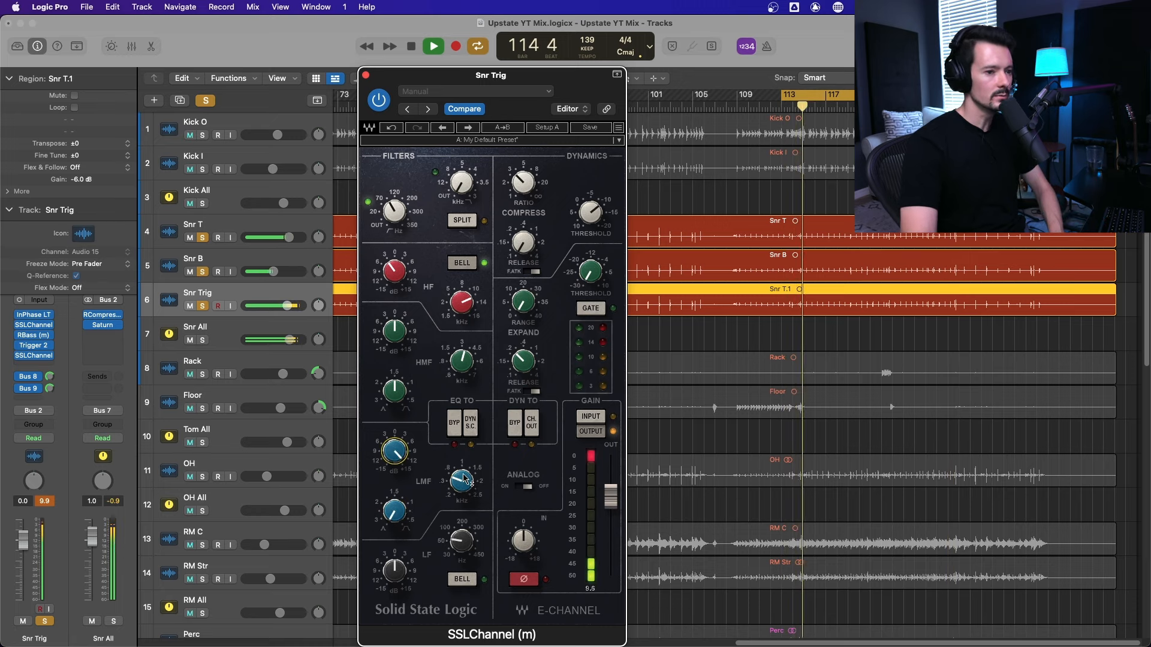
drag(462, 481, 462, 469)
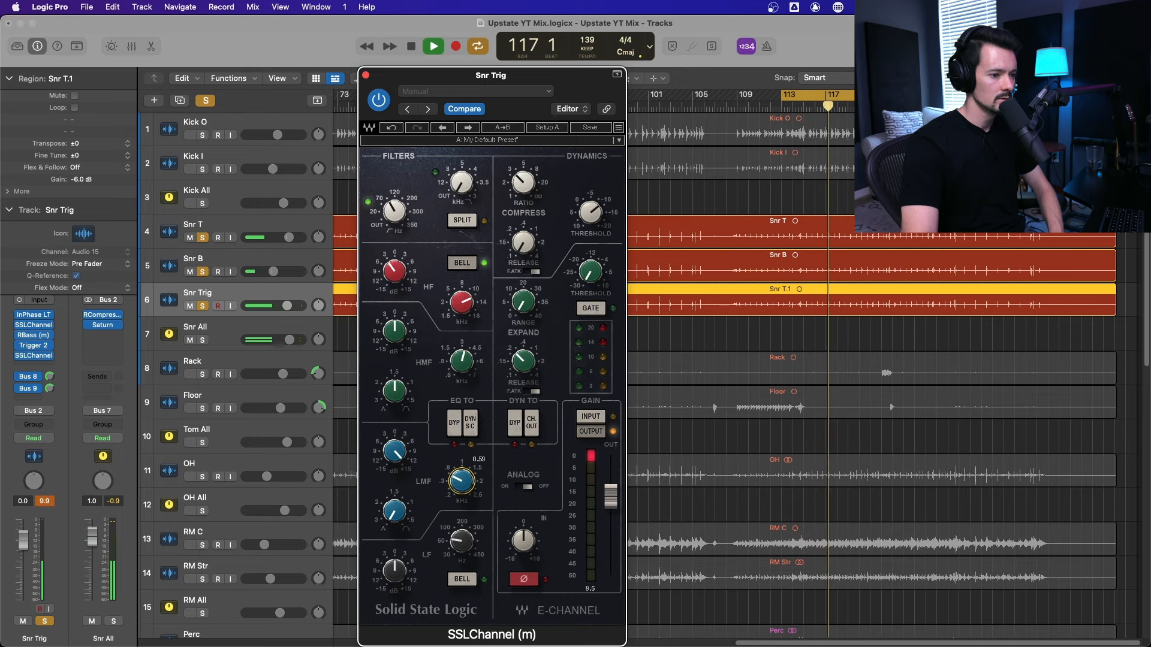
mouse_move(397, 450)
mouse_down()
mouse_move(397, 462)
mouse_move(395, 440)
mouse_up()
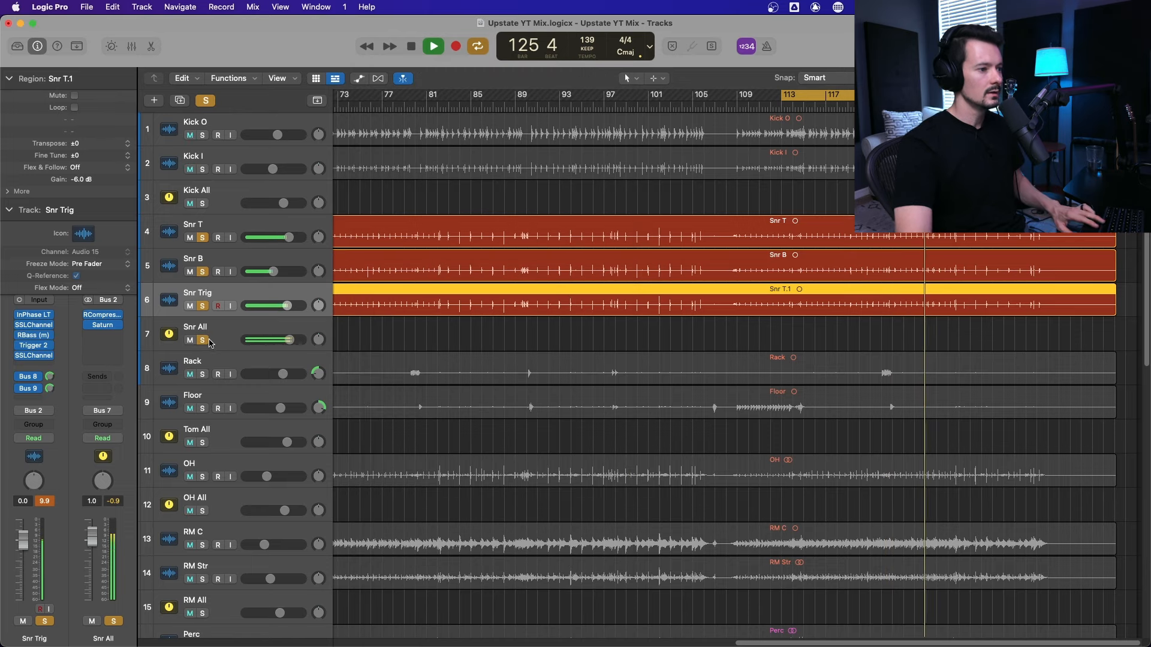
Step: Open the RCompressor on Snr All to monitor its input and lower the Snr T, Snr B and Snr Trig faders
click(224, 345)
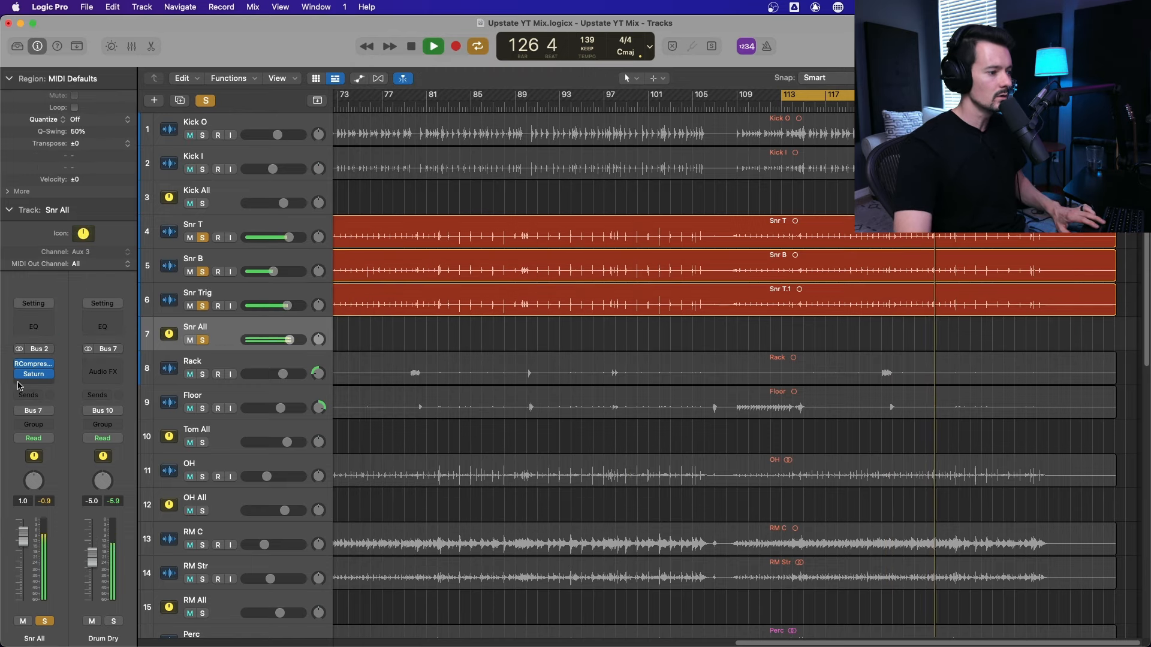
click(34, 364)
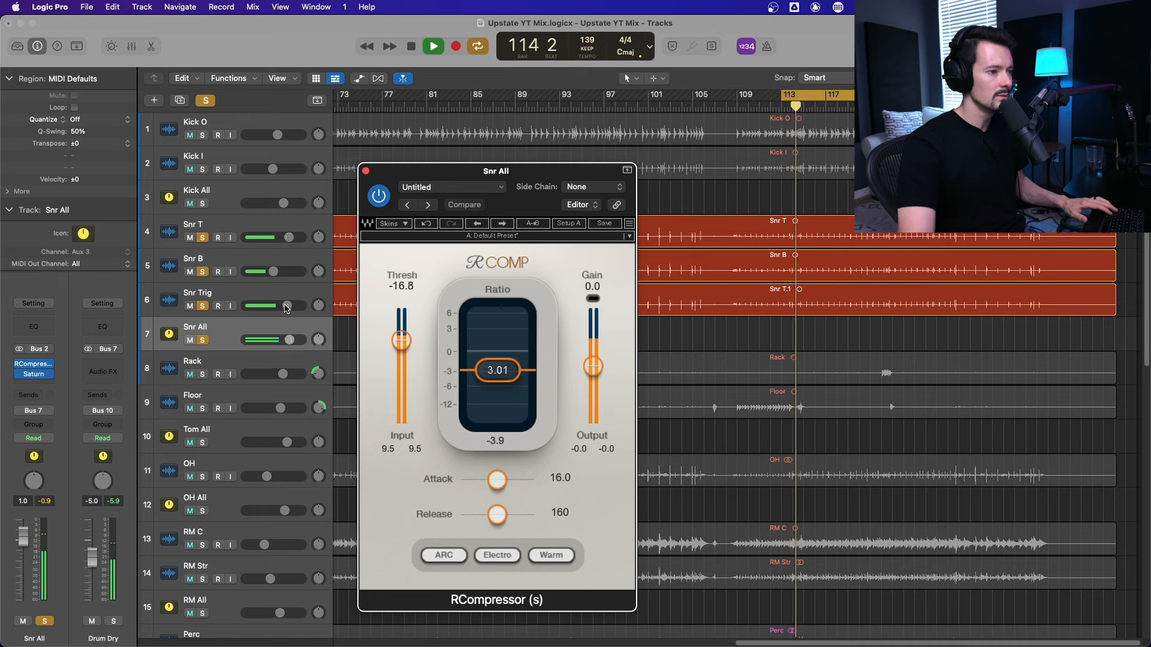
drag(288, 305, 280, 306)
mouse_move(288, 245)
mouse_down()
mouse_move(266, 269)
mouse_move(297, 258)
mouse_up()
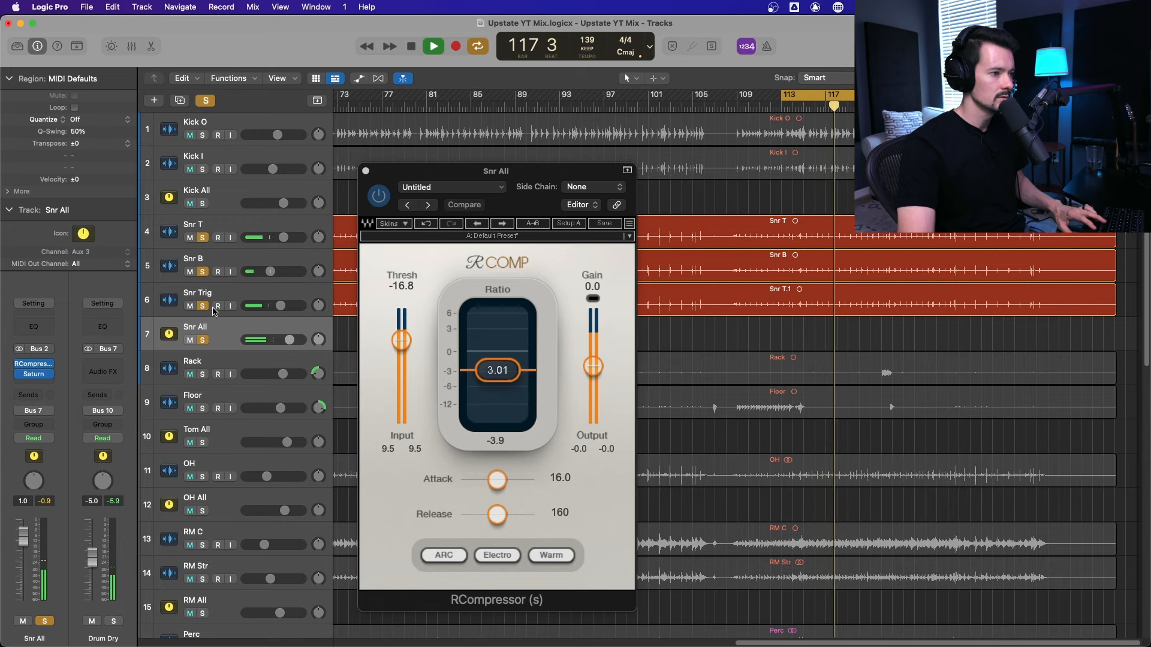
Step: Compare the snare without and with Snr Trig, and clear all solos to check it in the full mix
click(204, 340)
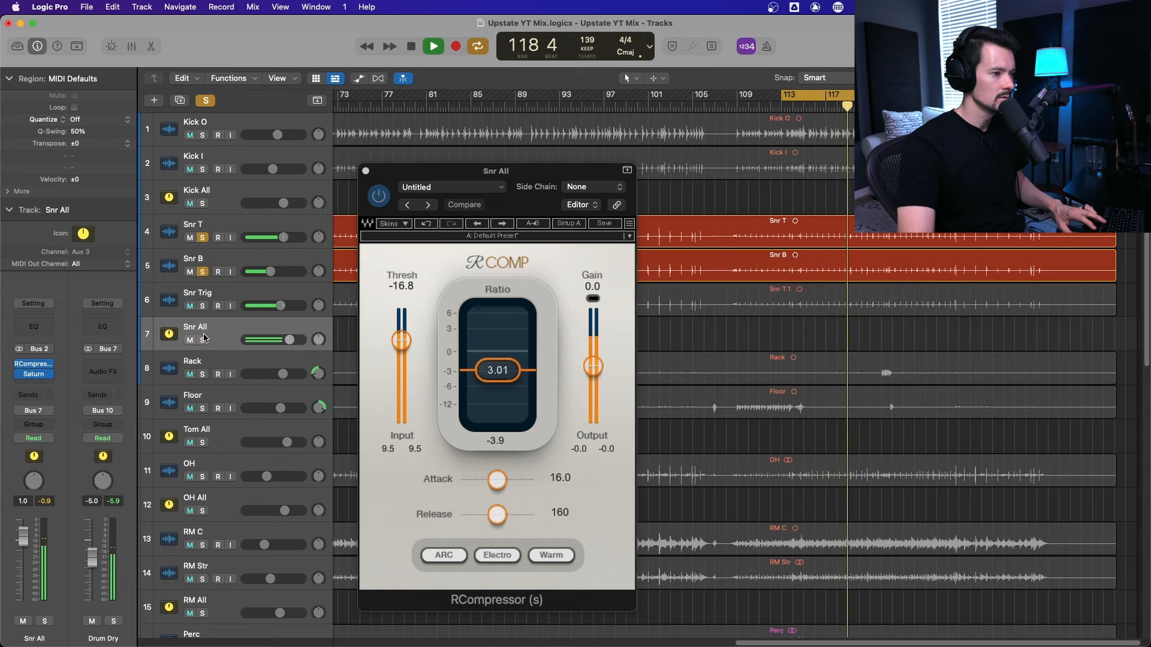
click(204, 306)
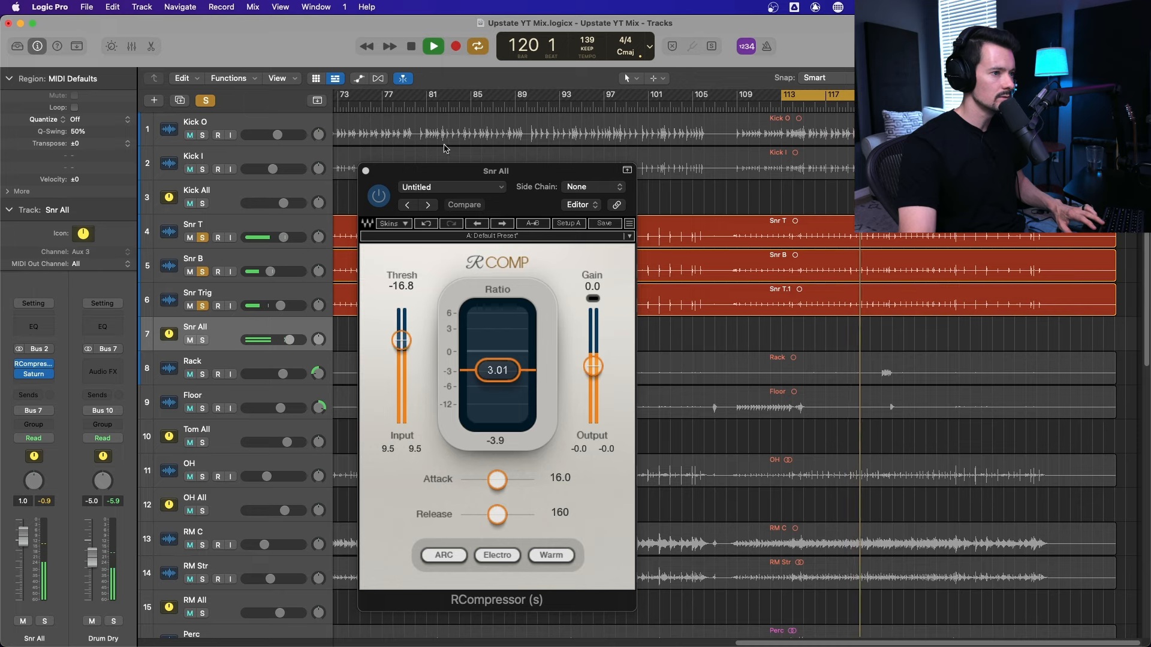
key(v)
click(202, 101)
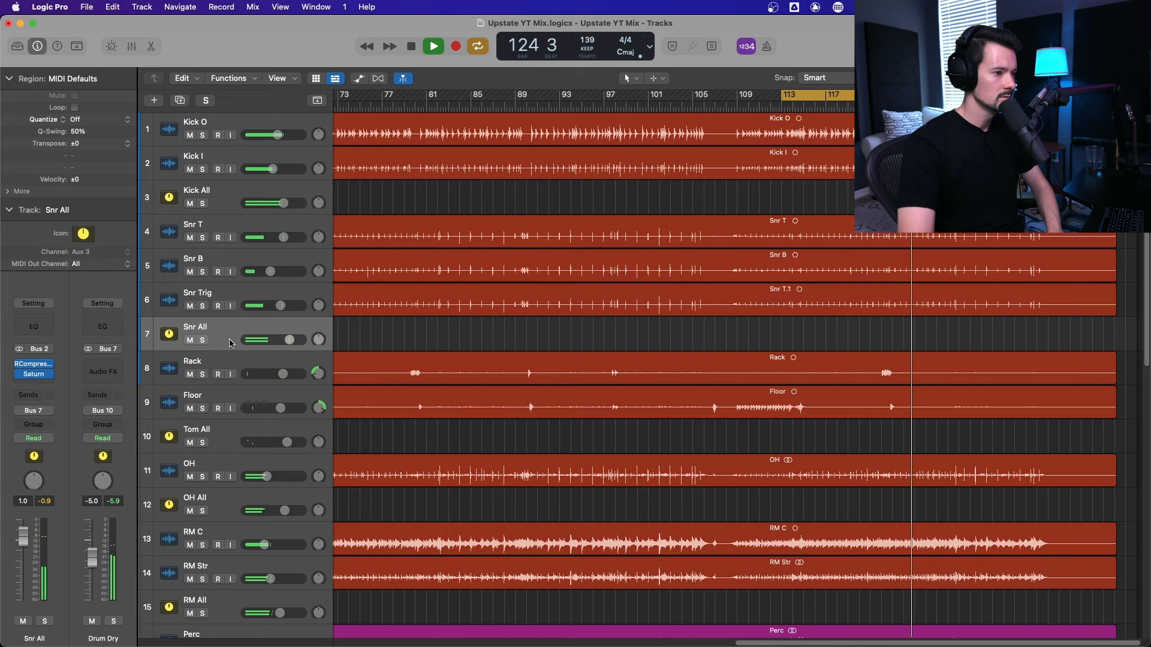
key(space)
Step: Solo the Kick I track, duplicate it with its settings and name the new track Kick Trig
click(222, 170)
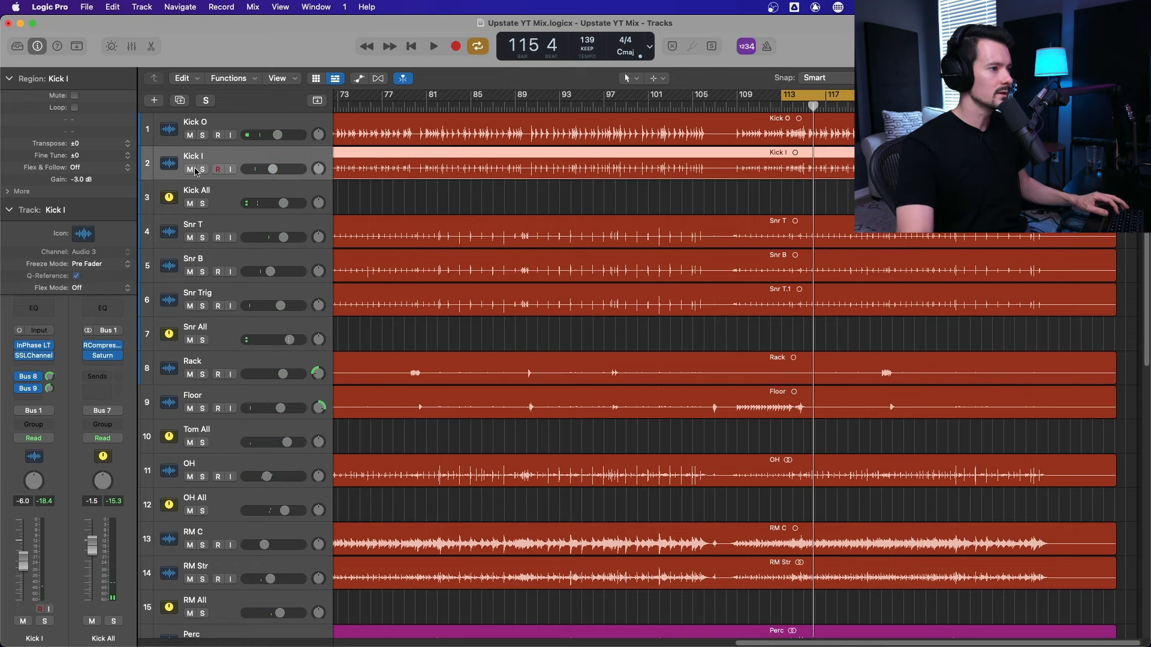
click(200, 169)
key(space)
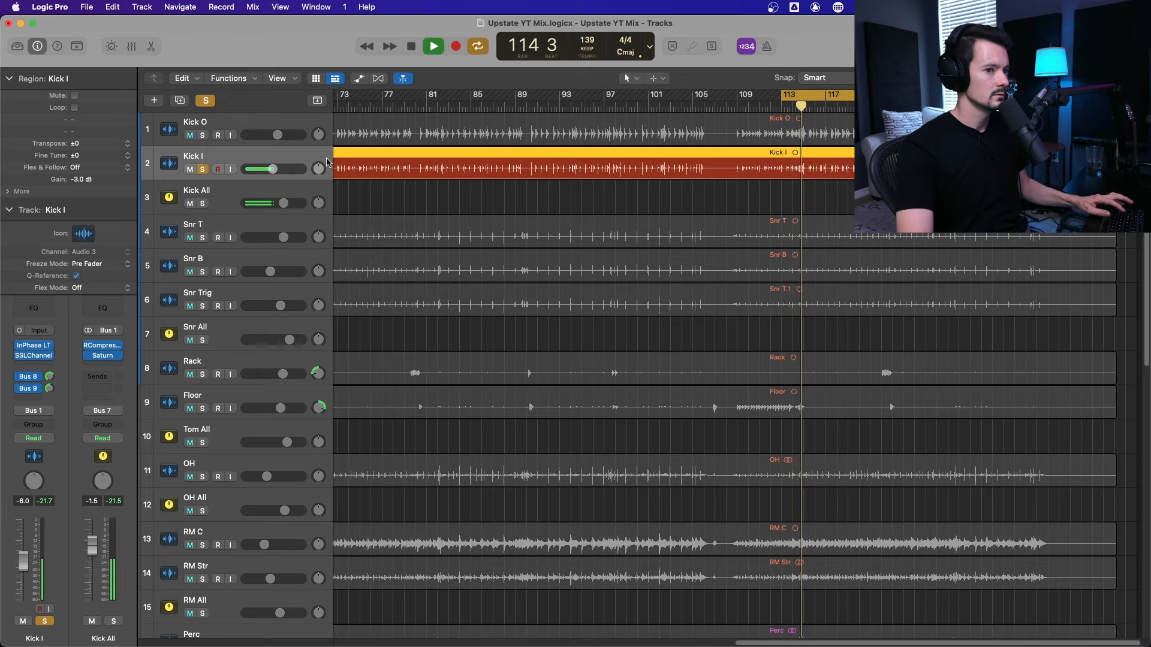
key(super+d)
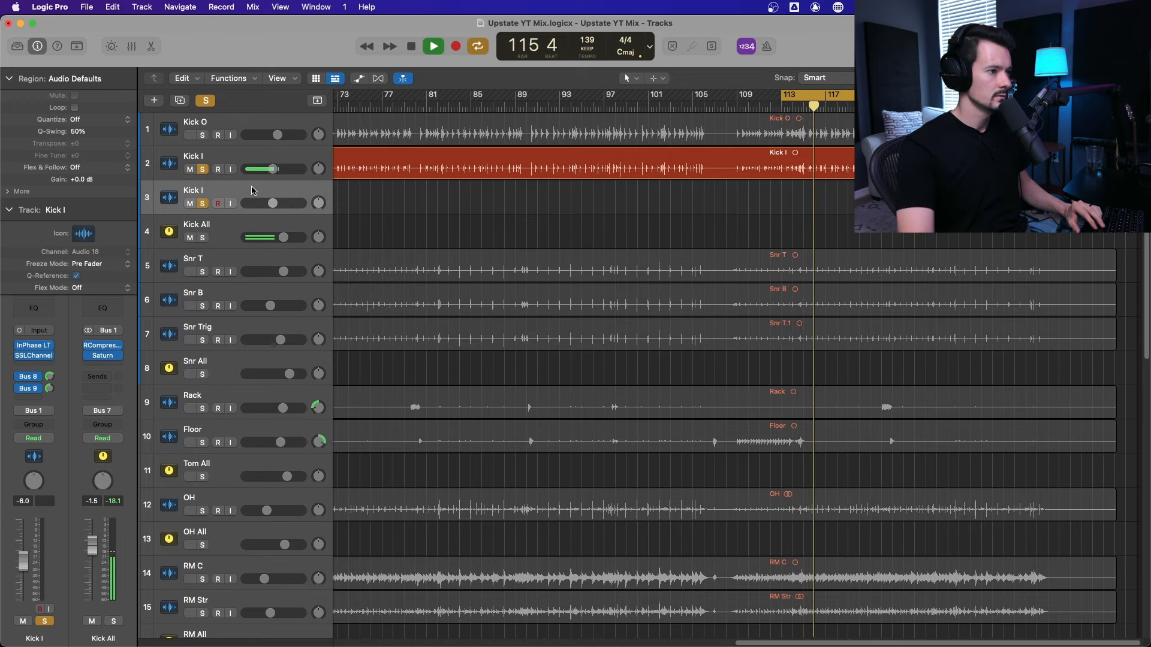
double_click(223, 189)
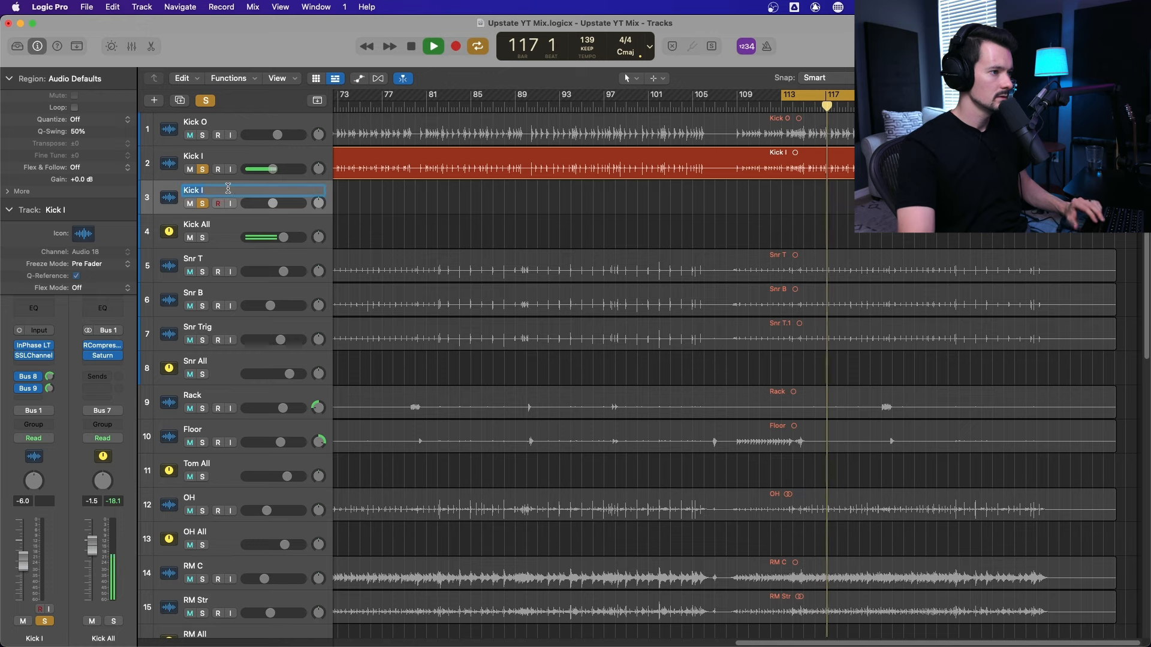
text(Kick Trig)
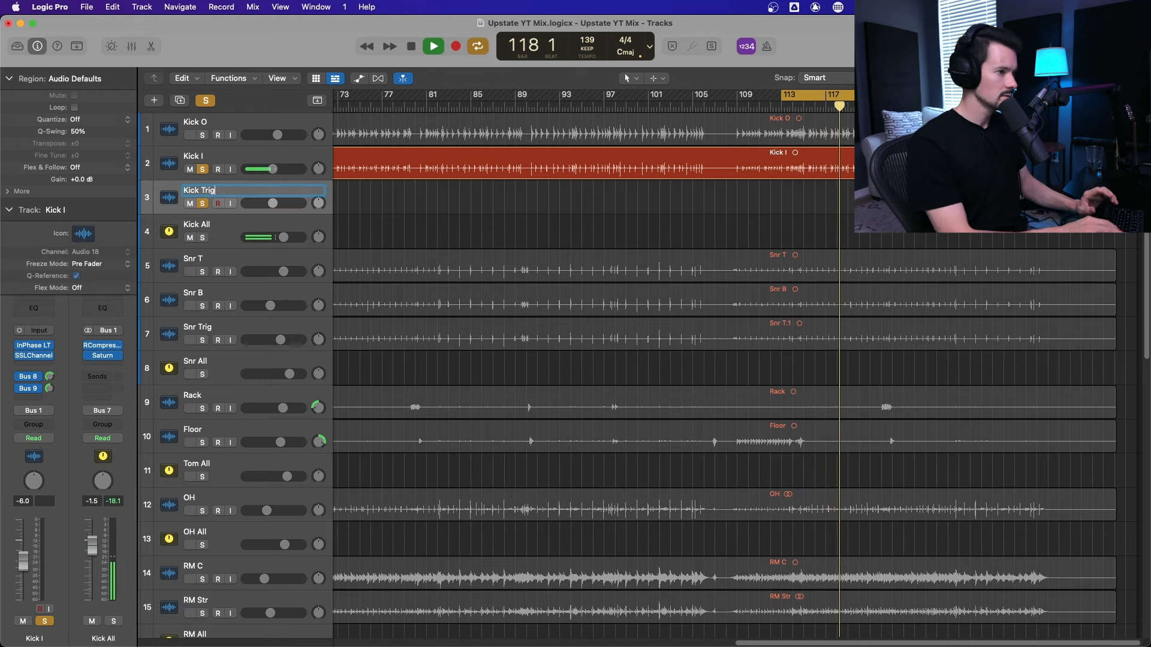
key(Return)
Step: Insert Trigger 2 on Kick Trig, solo Kick O as well and copy the Kick I region onto the Kick Trig track
click(41, 366)
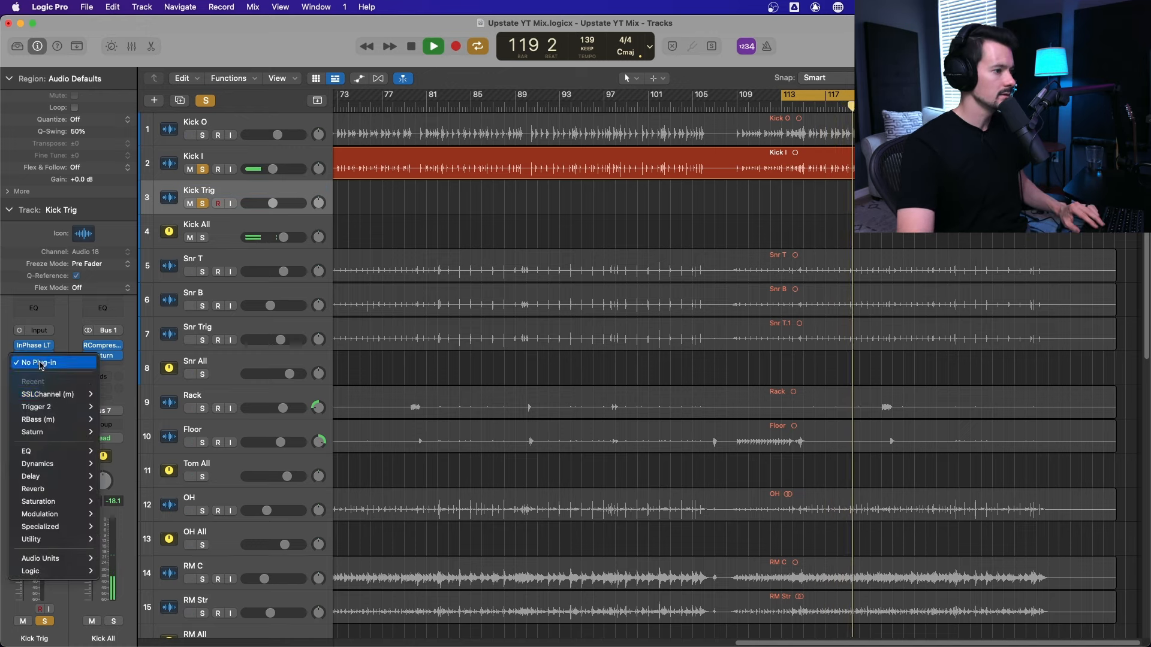
mouse_move(54, 395)
click(123, 400)
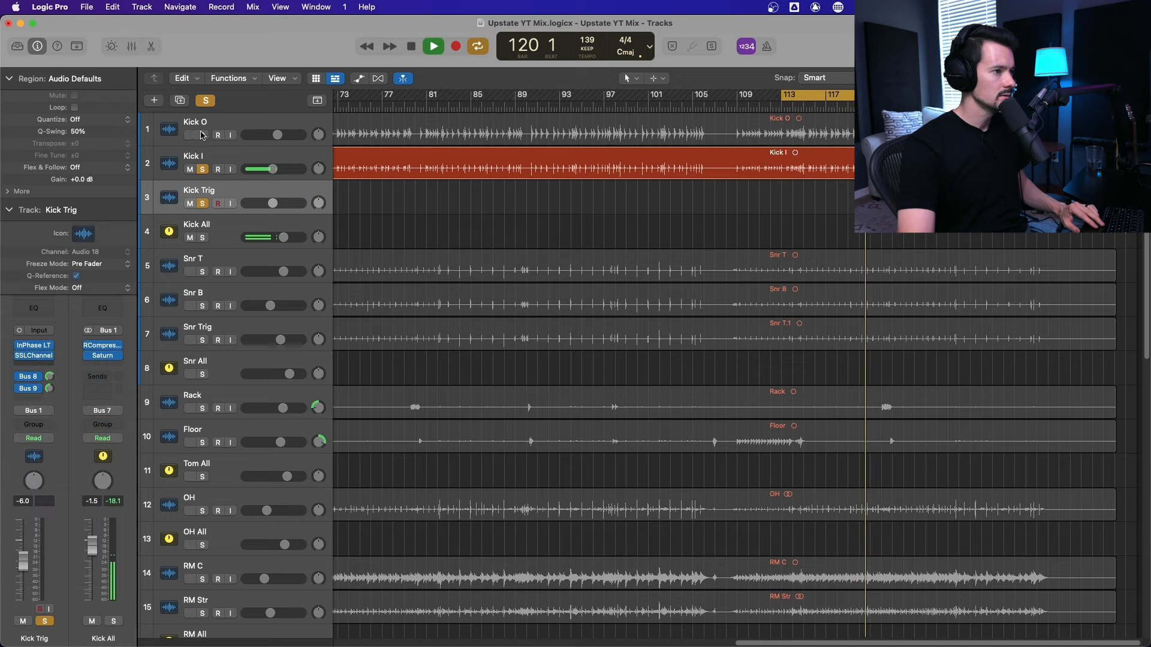
click(202, 135)
drag(623, 174, 775, 95)
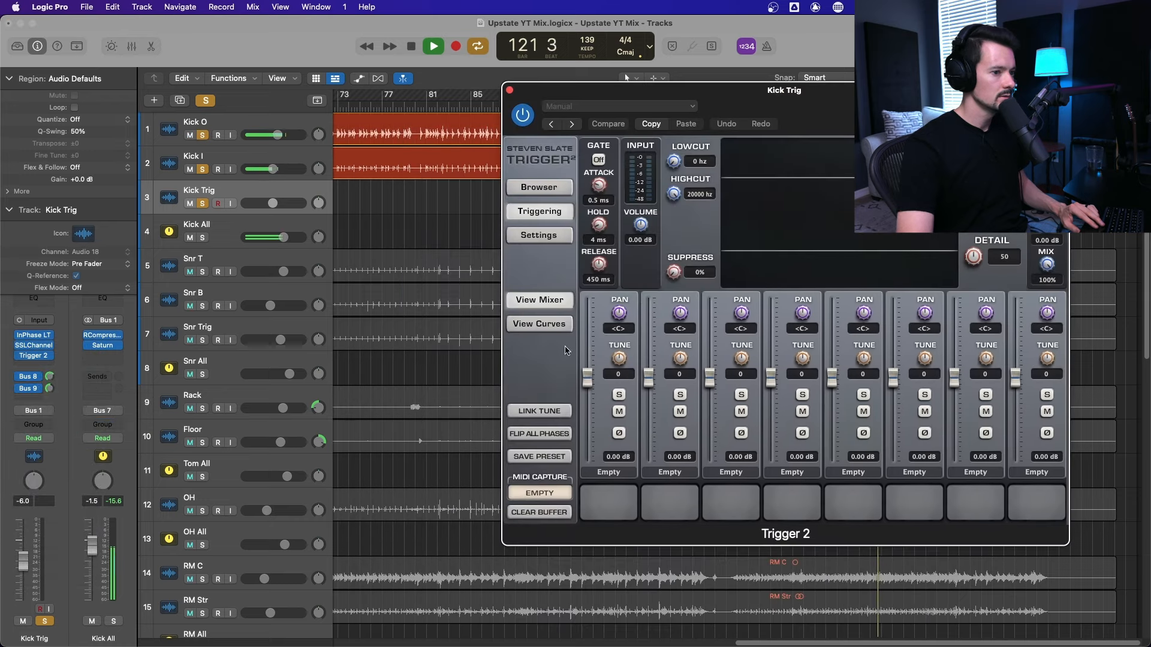
drag(895, 91, 739, 51)
click(809, 176)
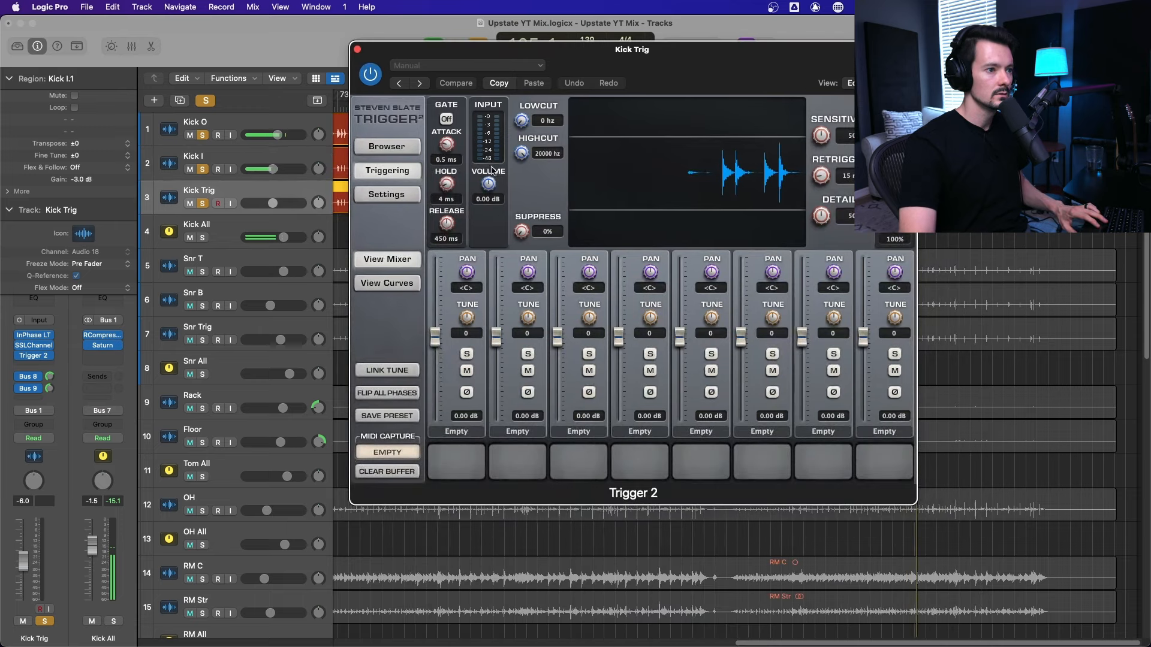
Step: Set Trigger 2's input volume to 6.89 dB and lower its detail on Kick Trig, finishing in the sample browser
drag(489, 183, 488, 160)
drag(821, 216, 822, 234)
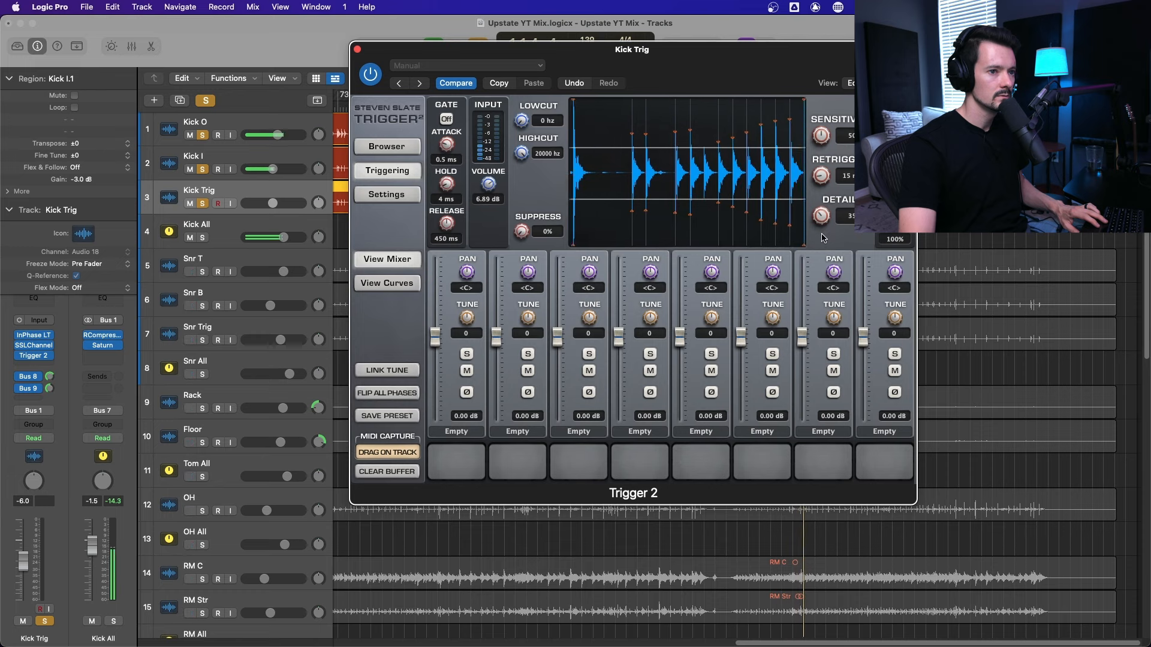
click(389, 147)
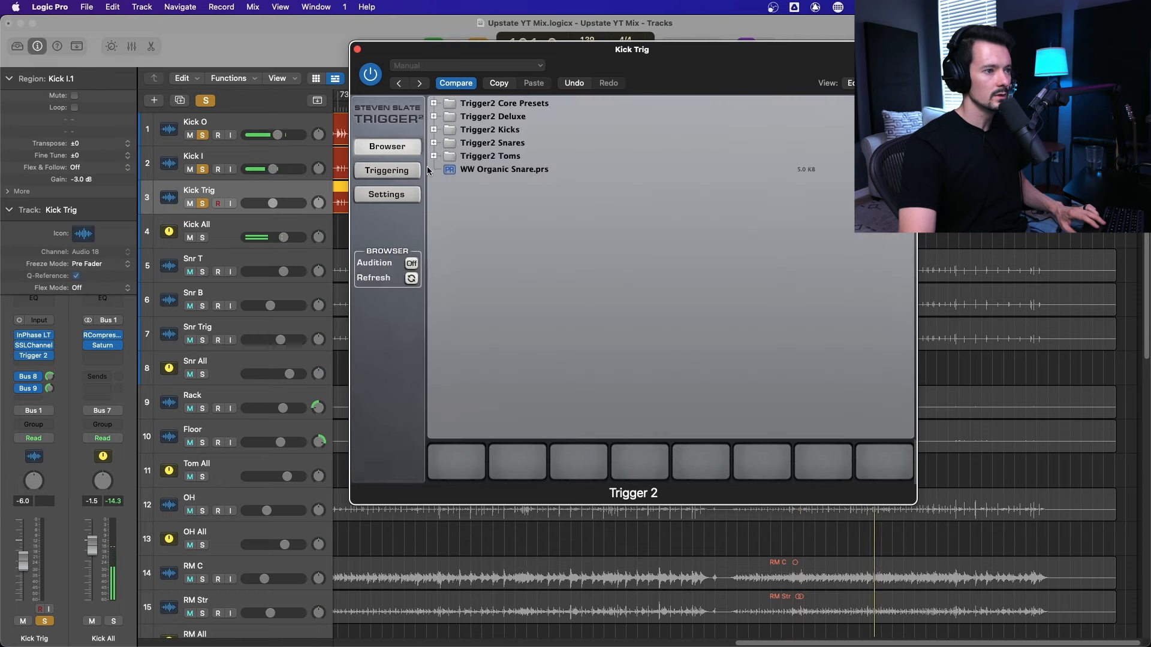
Step: Audition the DanKick Z1, ChiliKick Z1 and Z3, and BlimpKick Z1 and Z3 samples from the Trigger2 Kicks library
click(434, 130)
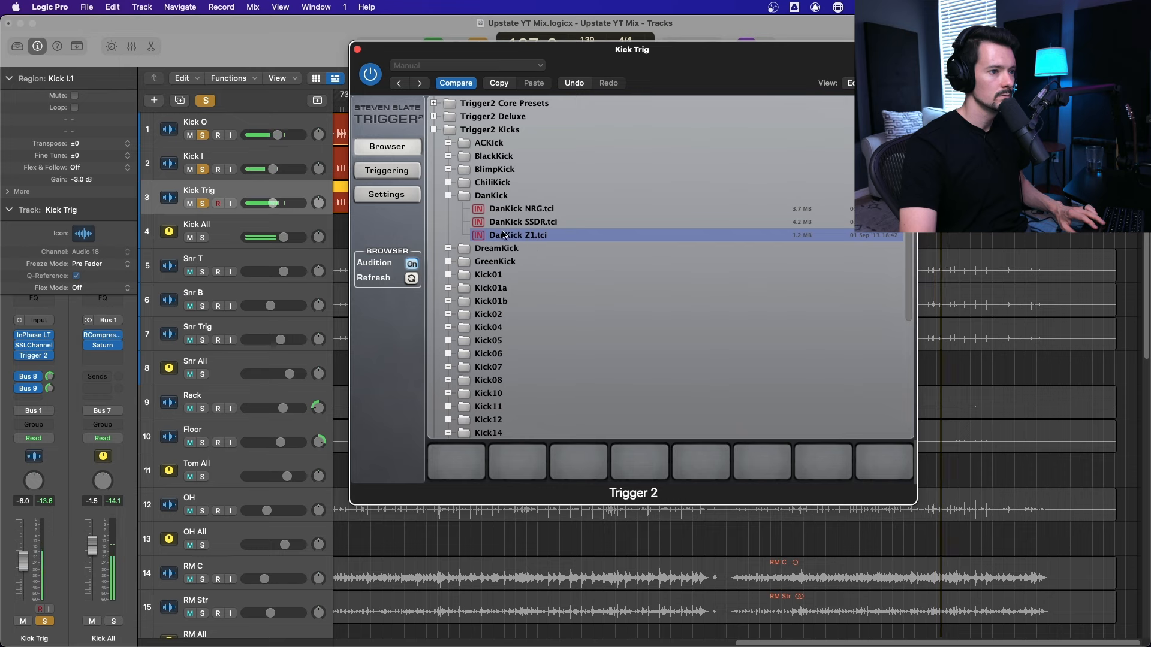
click(447, 182)
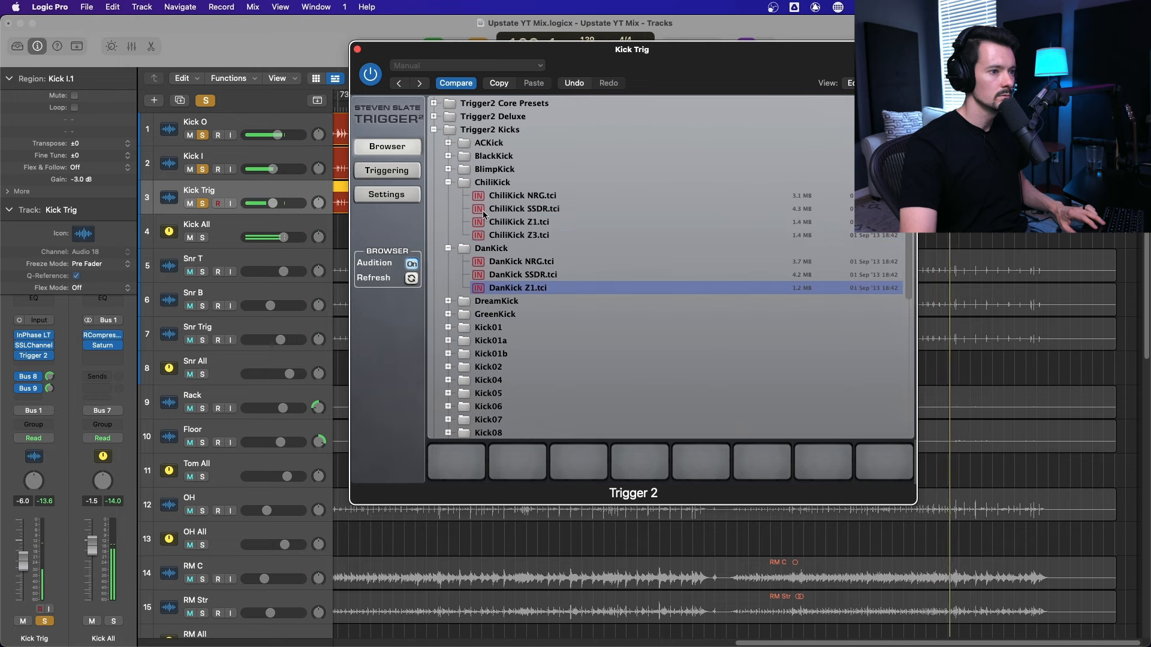
click(535, 235)
click(539, 223)
click(538, 235)
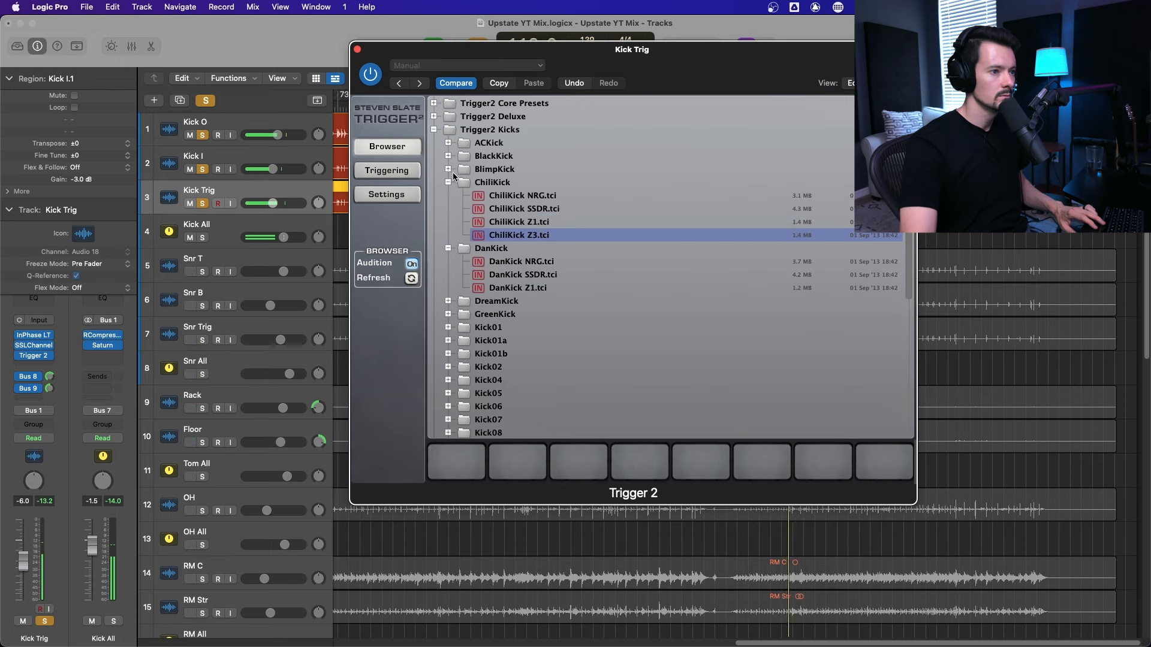
click(448, 170)
click(527, 209)
click(524, 217)
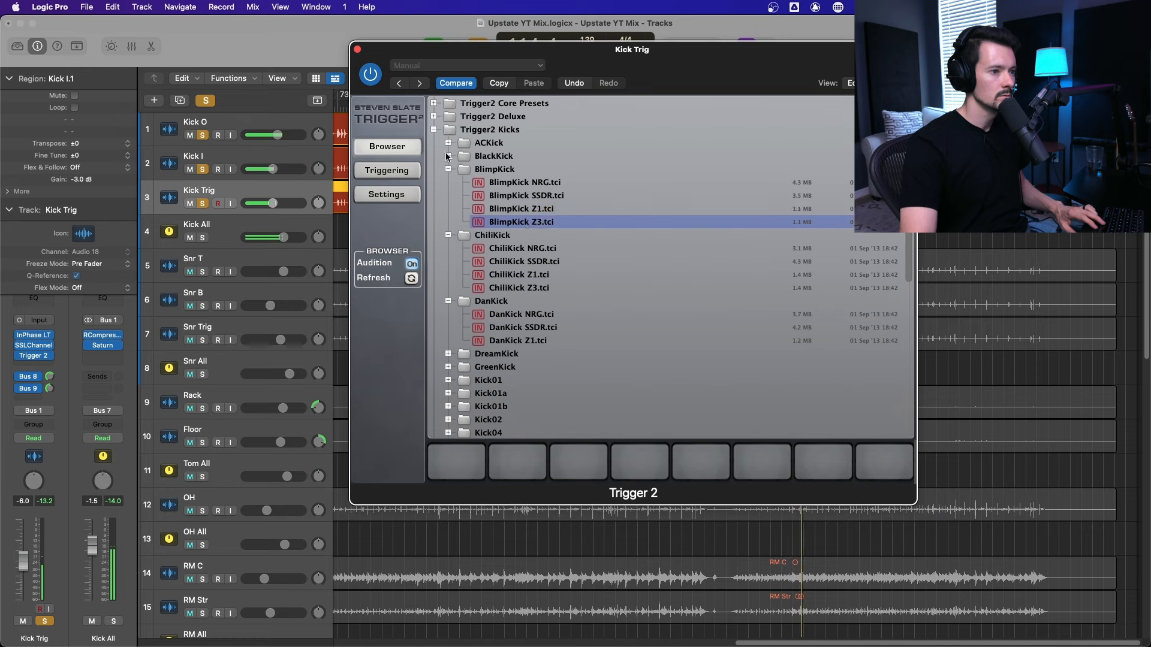
Step: Audition the BlackKick Z1 sample and the ACKick Z samples against the soloed kick tracks
click(447, 156)
click(527, 195)
click(448, 143)
click(537, 207)
click(539, 195)
click(538, 184)
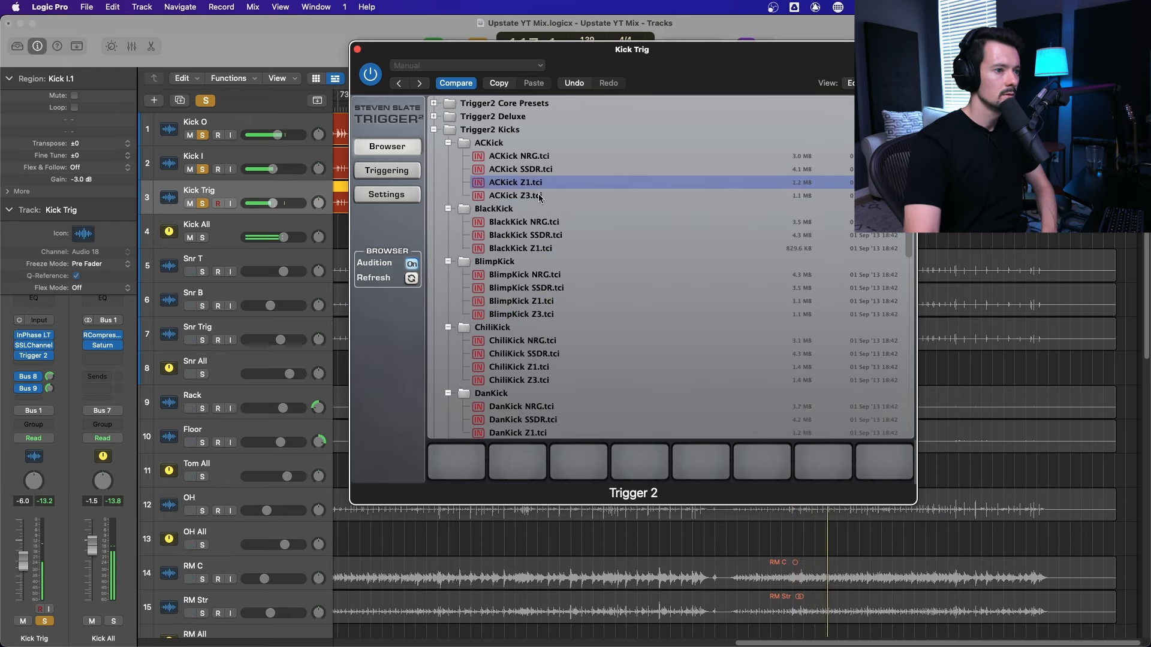
Step: Audition the DreamKick Z1 and Z3 samples and the GreenKick Z1 sample
scroll(454, 346, down, 5)
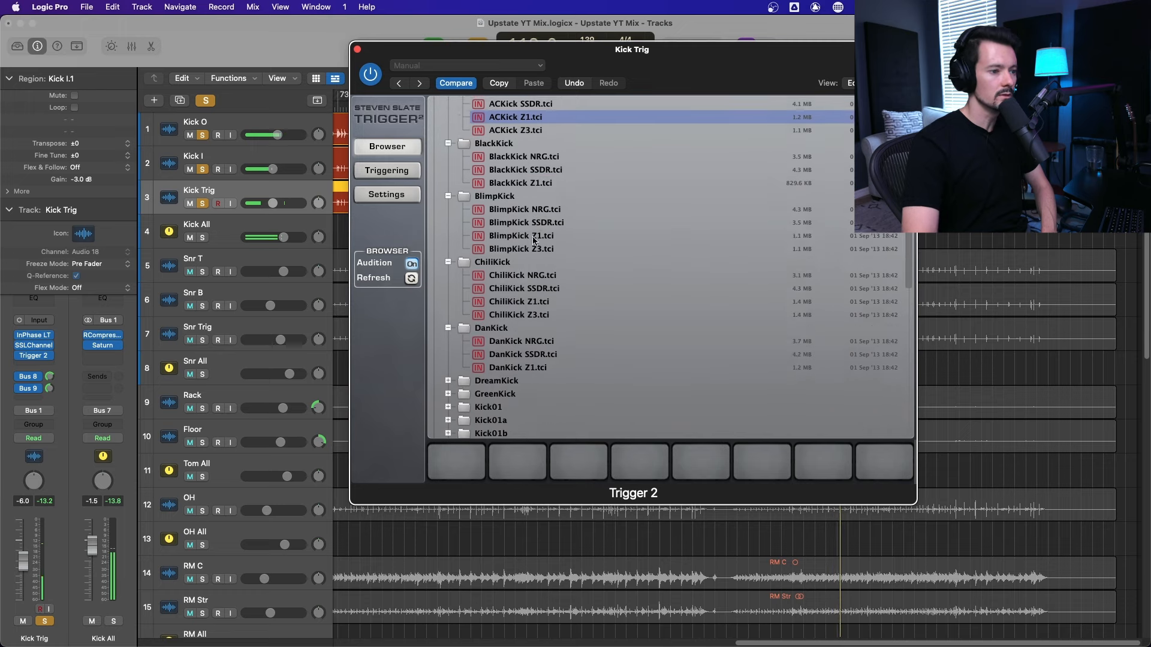
click(448, 358)
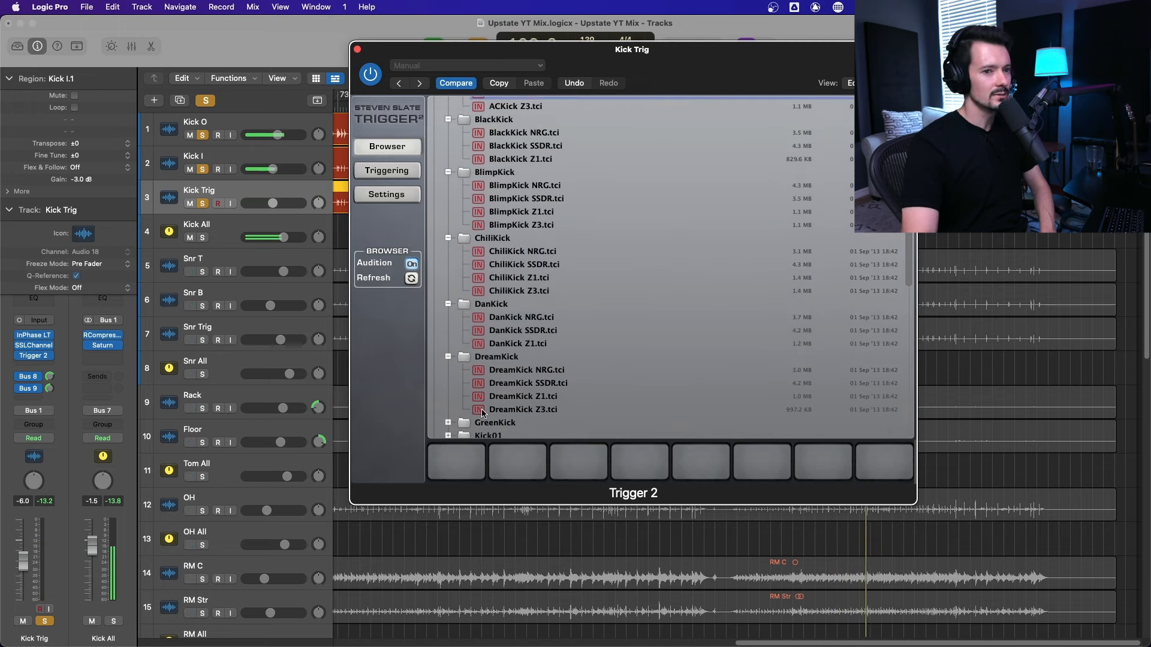
click(535, 398)
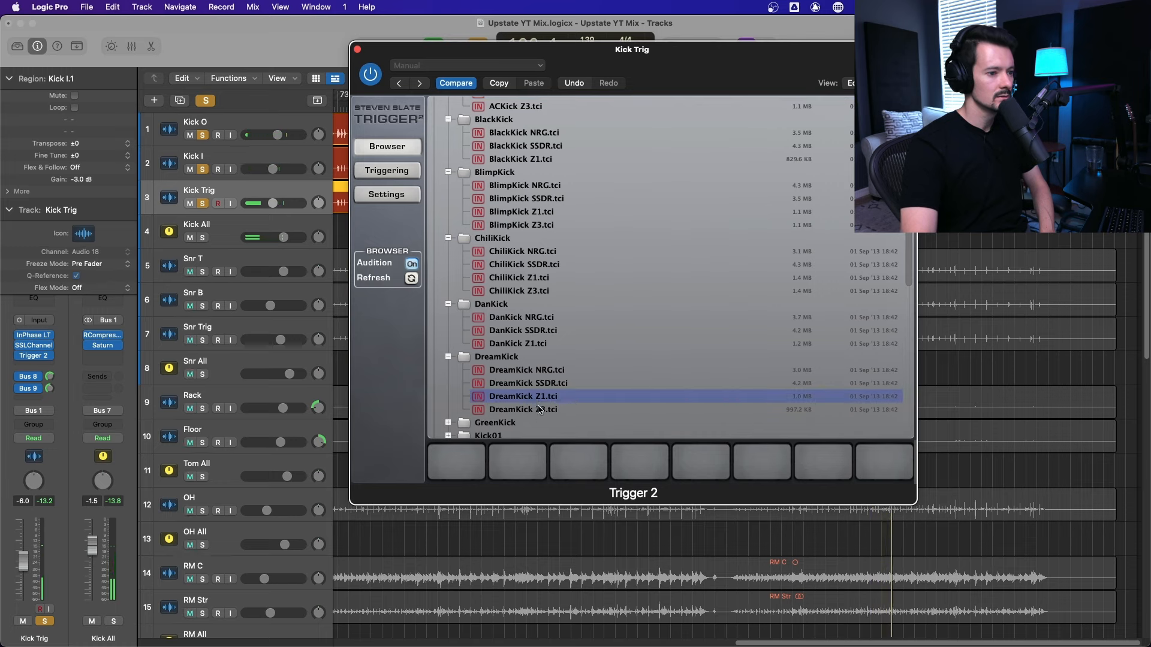
click(539, 410)
scroll(540, 394, down, 3)
click(448, 370)
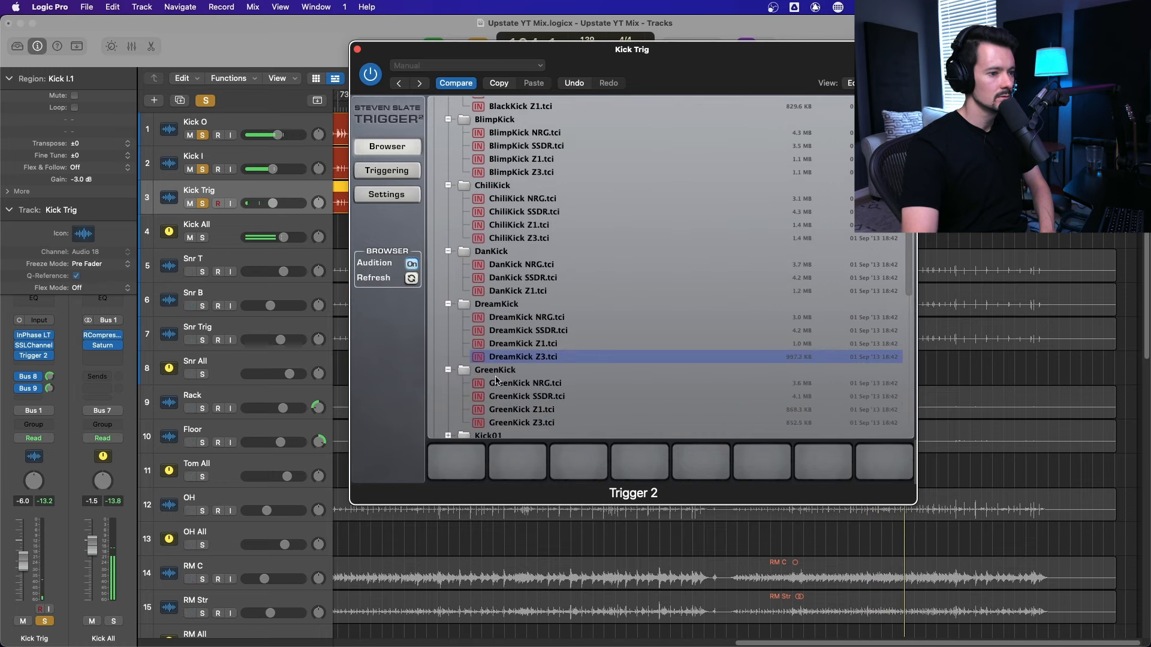
click(523, 410)
Step: Audition samples down through the Kick01b folder and load Kick 1B Z3 into Trigger 2's first slot
scroll(526, 405, down, 2)
click(522, 401)
scroll(521, 410, down, 3)
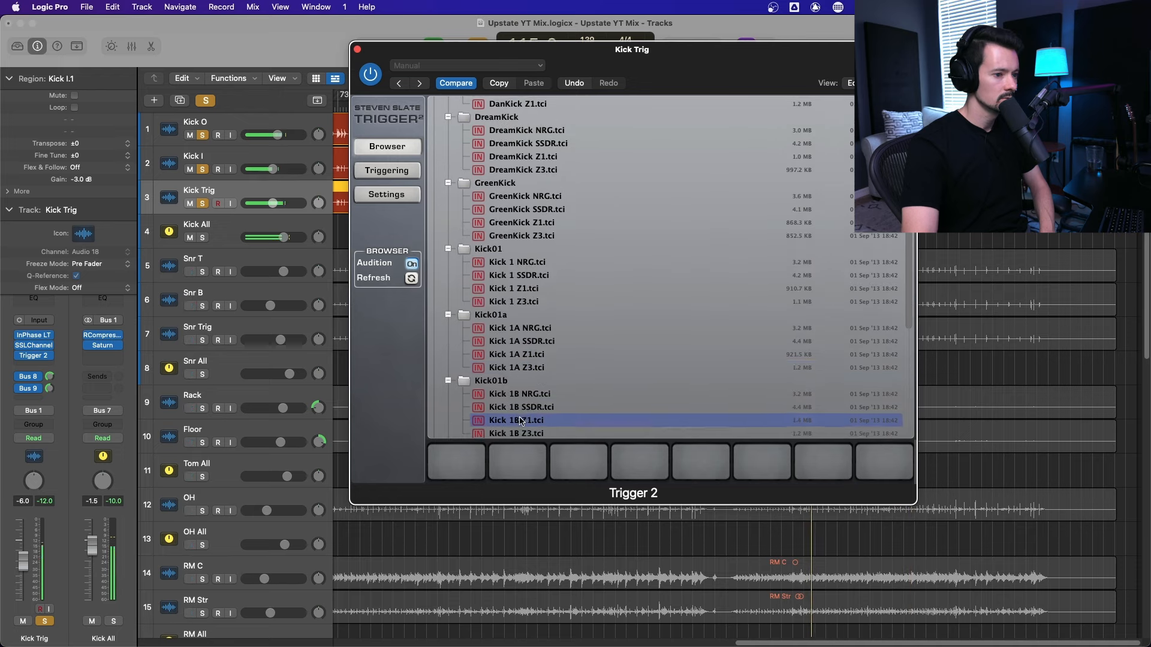
scroll(526, 416, down, 2)
click(523, 412)
click(449, 424)
scroll(530, 416, down, 2)
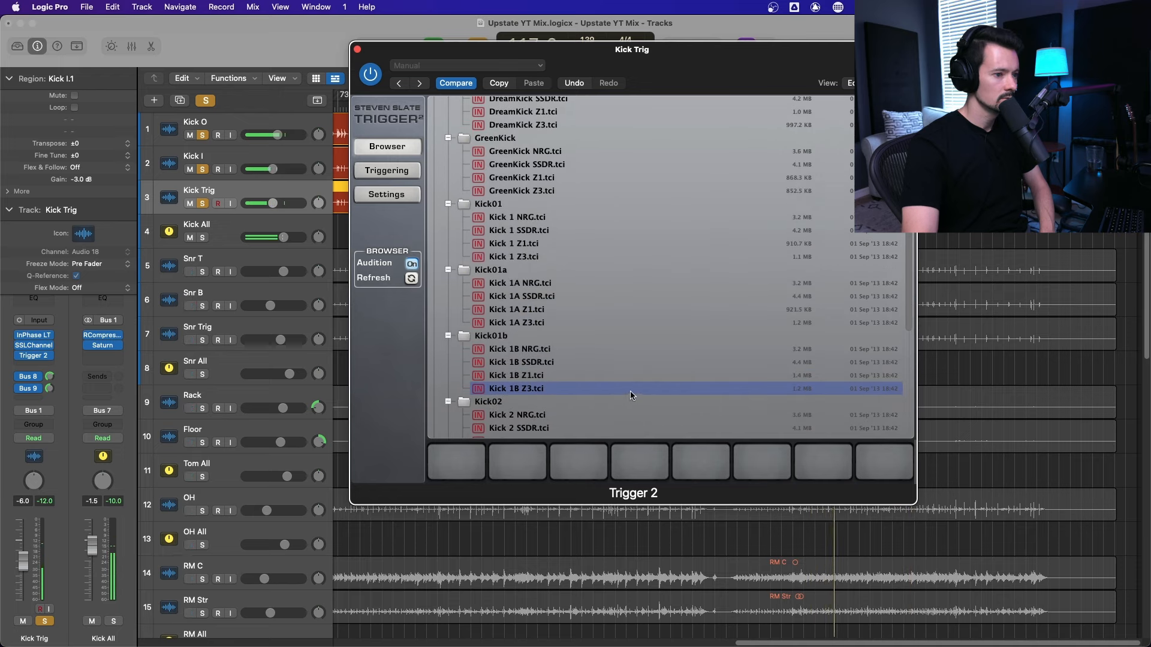
drag(631, 390, 465, 455)
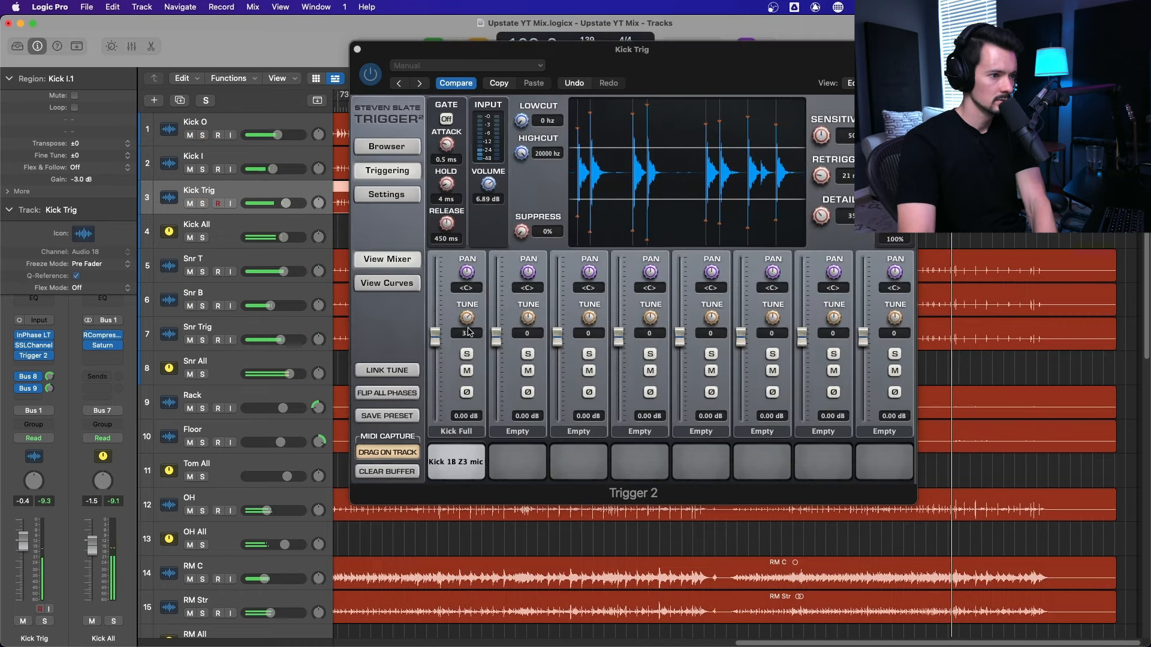
Step: Tune the Kick 1B Z3 sample to 41 and compare its polarity with the three kick tracks soloed
drag(467, 318, 467, 371)
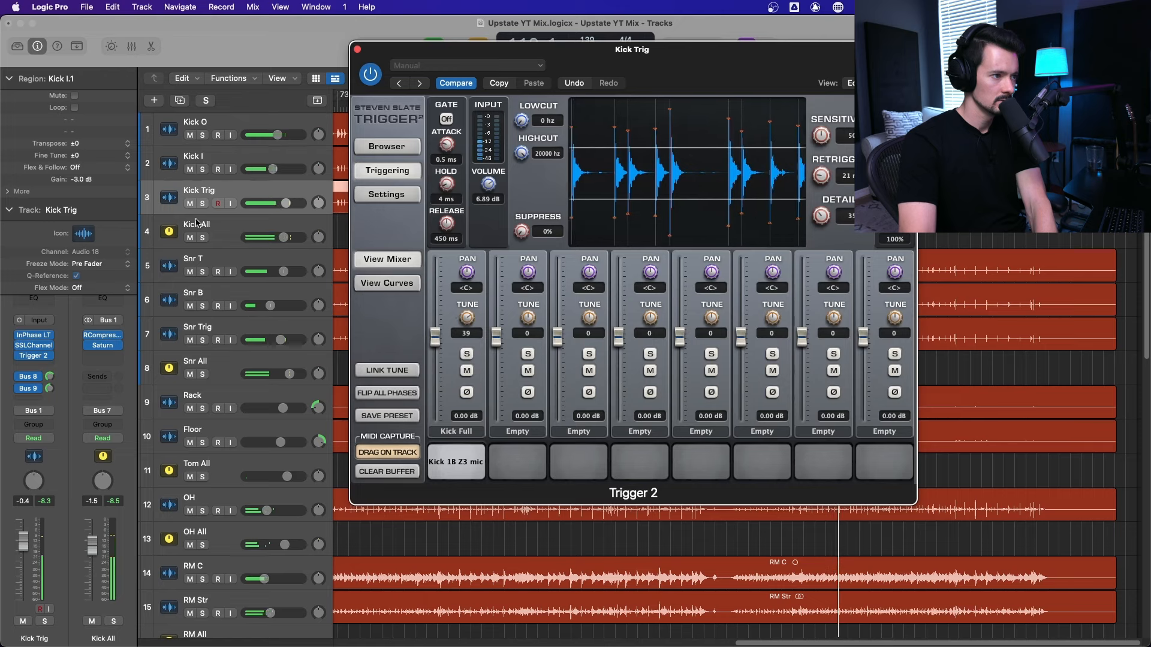
drag(467, 319, 480, 317)
key(s)
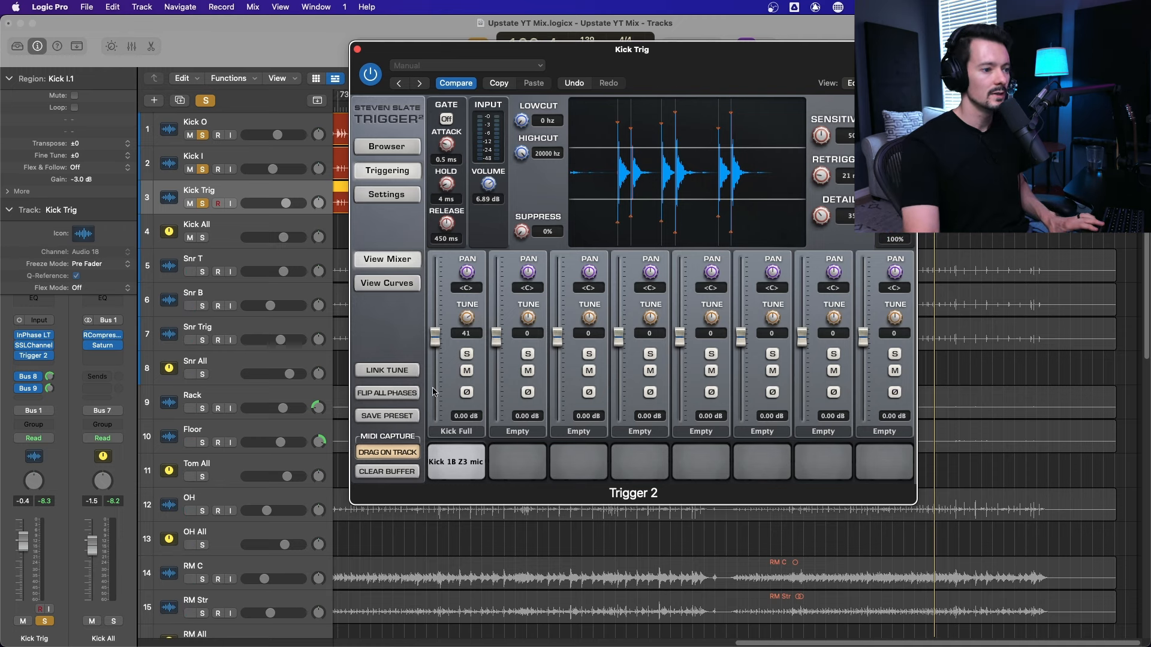
key(space)
click(468, 393)
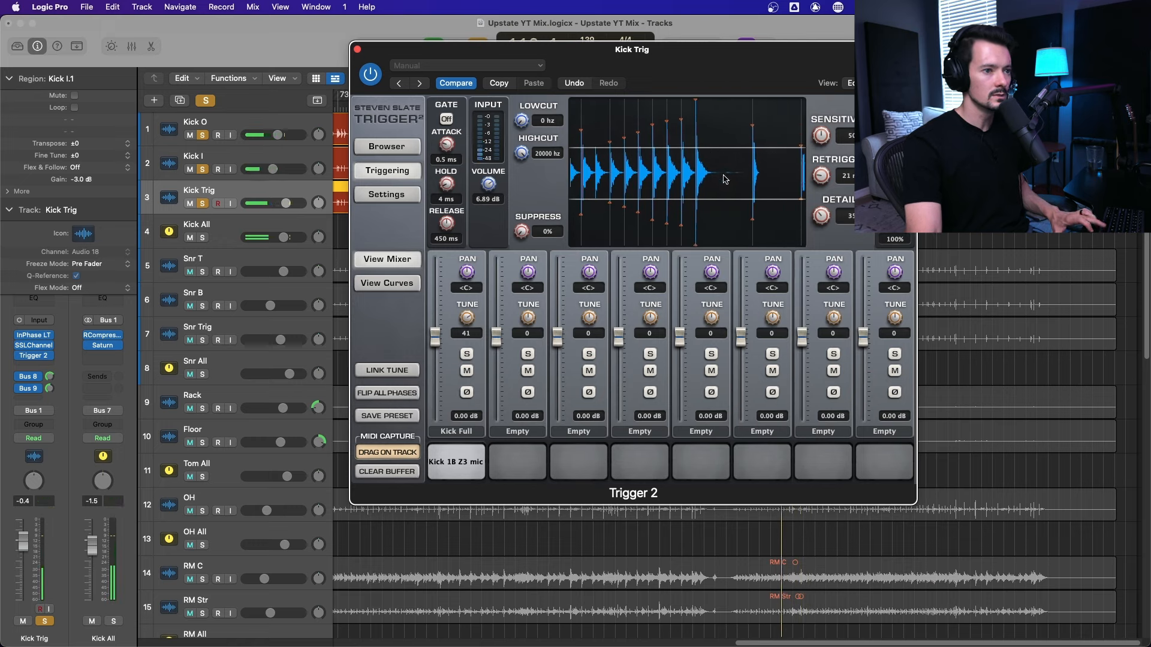
Step: Set Trigger 2's detail to 32 and its input volume to 7.46 dB on Kick Trig
drag(733, 67, 712, 89)
drag(776, 247, 781, 259)
key(space)
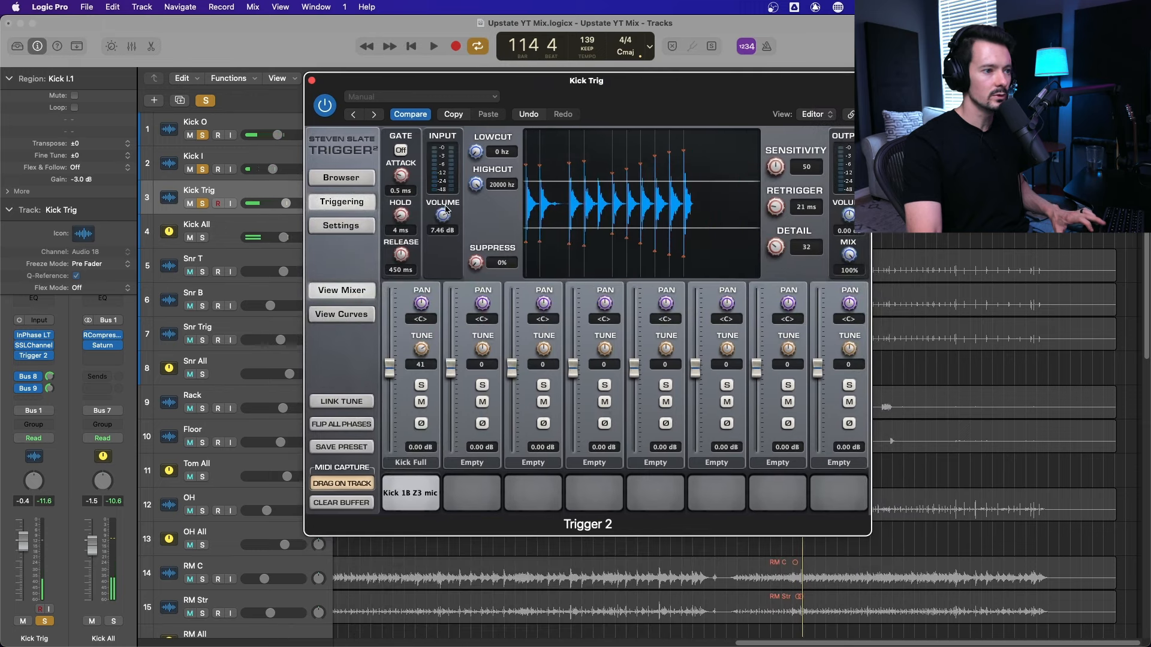
key(space)
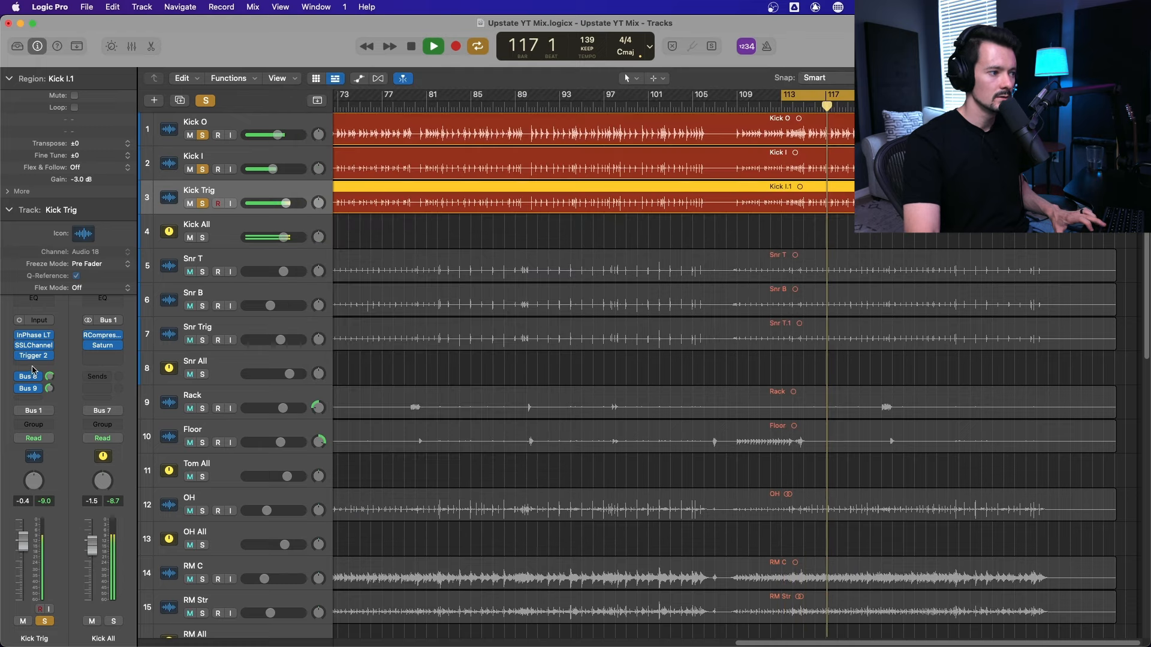
Step: Insert another SSLChannel after Trigger 2 on Kick Trig and set its compressor threshold to about -5.5
click(312, 79)
click(47, 356)
mouse_move(71, 407)
click(110, 410)
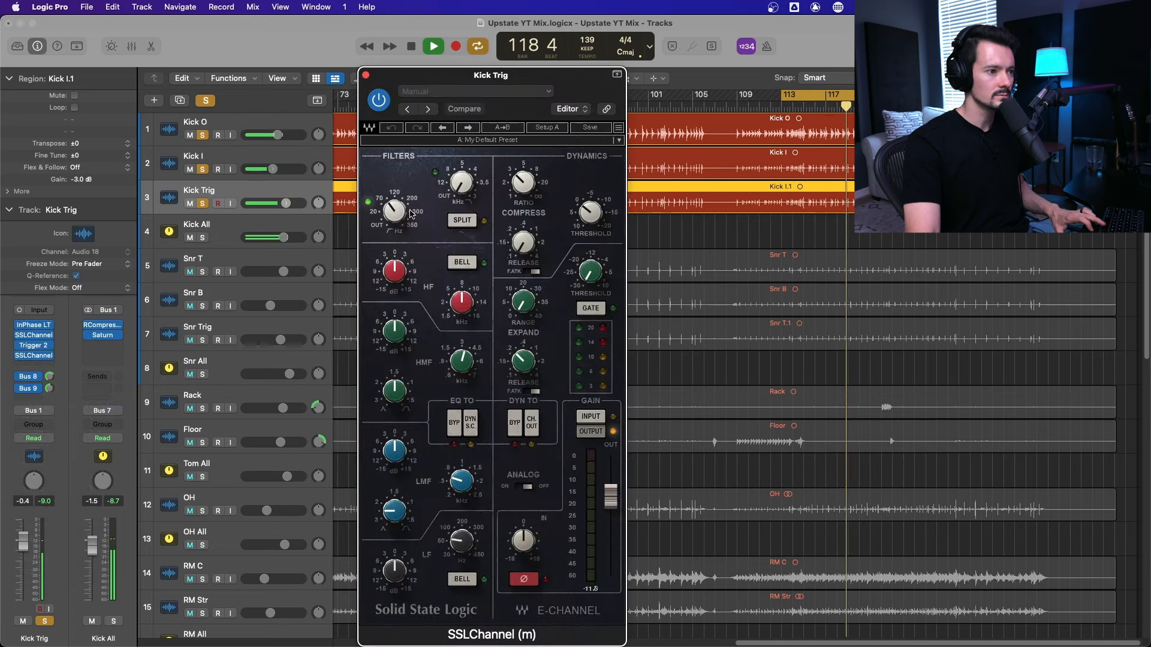
drag(585, 217, 585, 186)
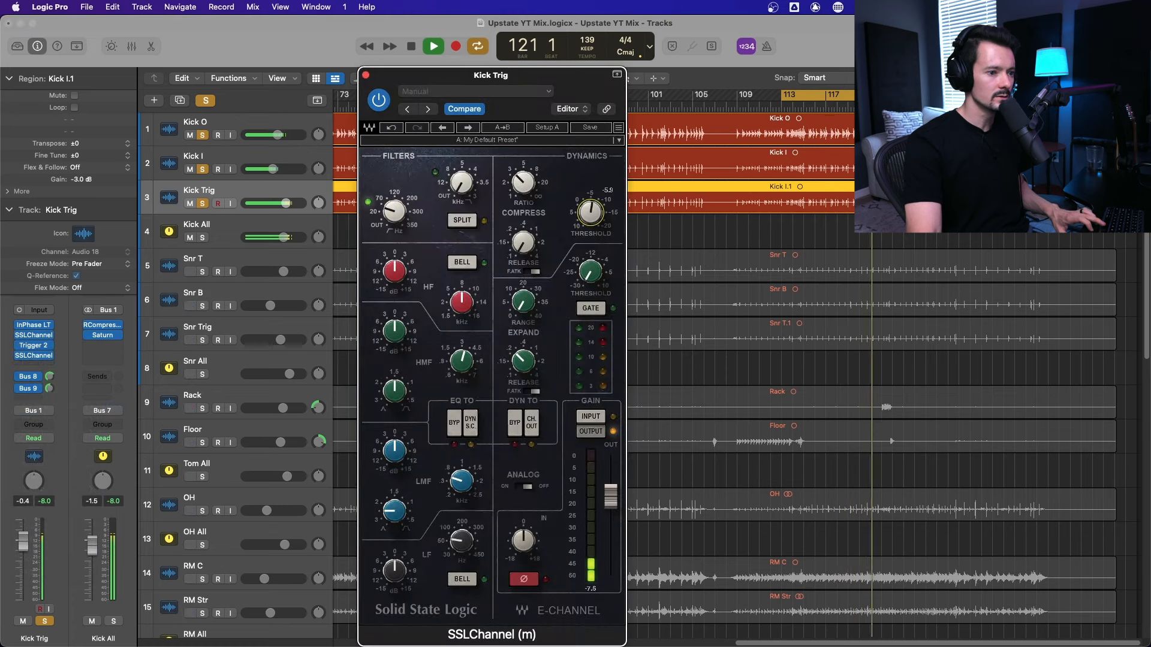
Step: Switch the SSLChannel's HF band to bell, sweep its frequency with a boost and turn it into a cut
click(463, 263)
drag(396, 269, 397, 252)
drag(462, 302, 462, 293)
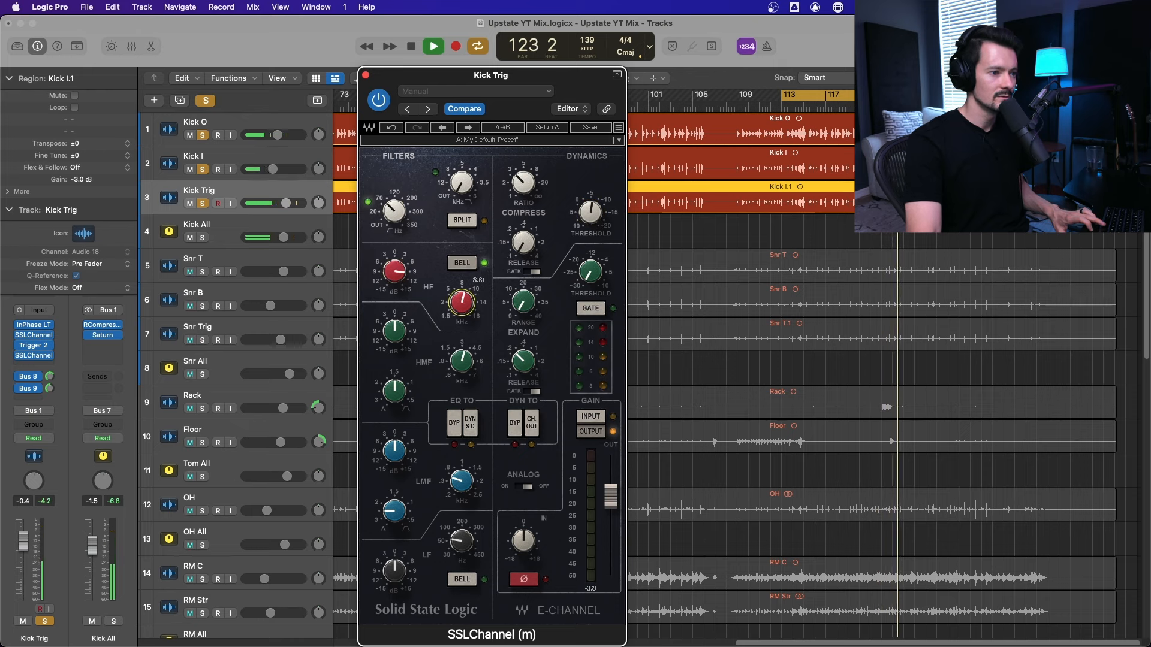
drag(395, 273, 395, 324)
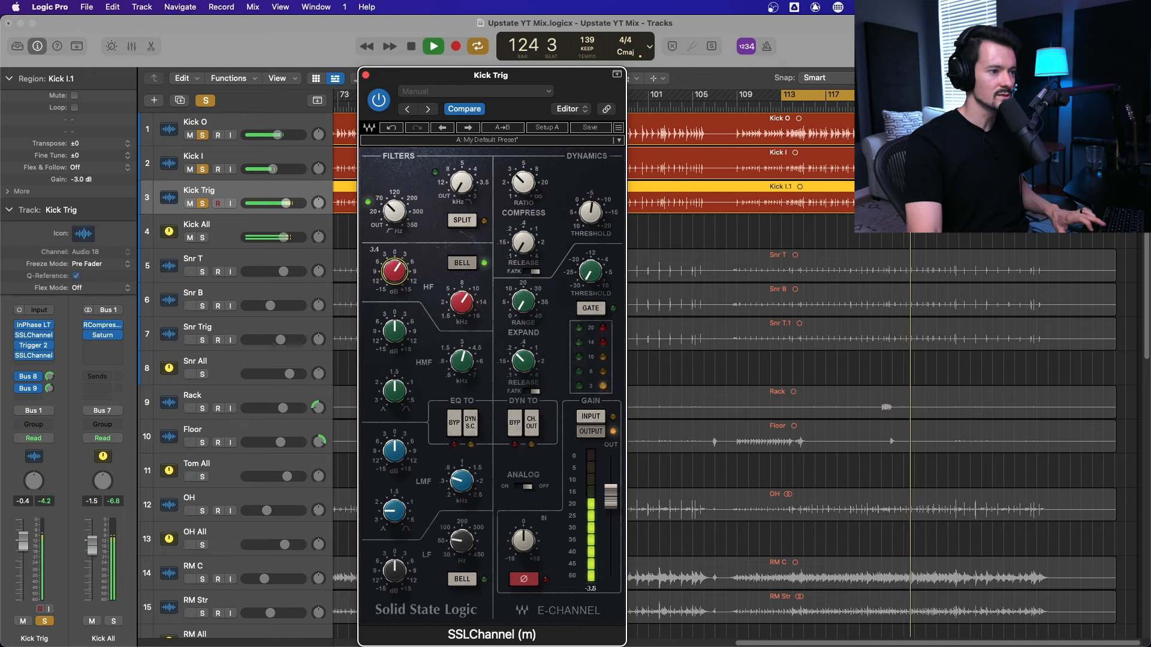
drag(395, 279, 396, 274)
Step: Engage the SSLChannel's high-cut filter and cut the LMF band at about 0.26 kHz on Kick Trig
drag(478, 184, 478, 190)
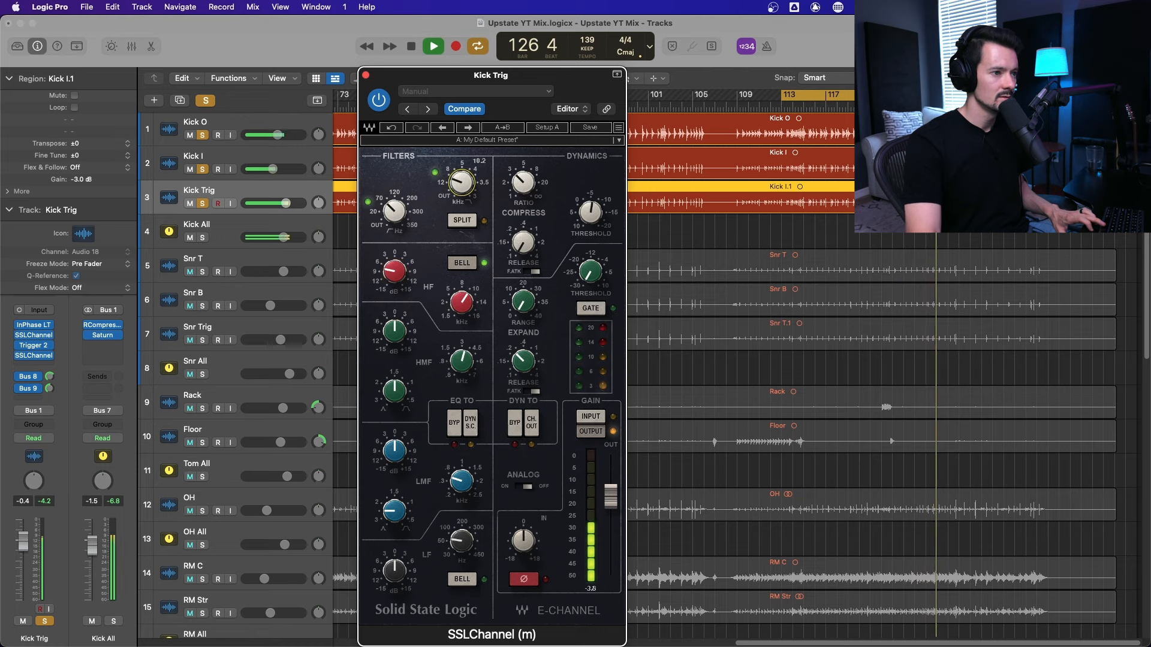
drag(399, 470, 462, 484)
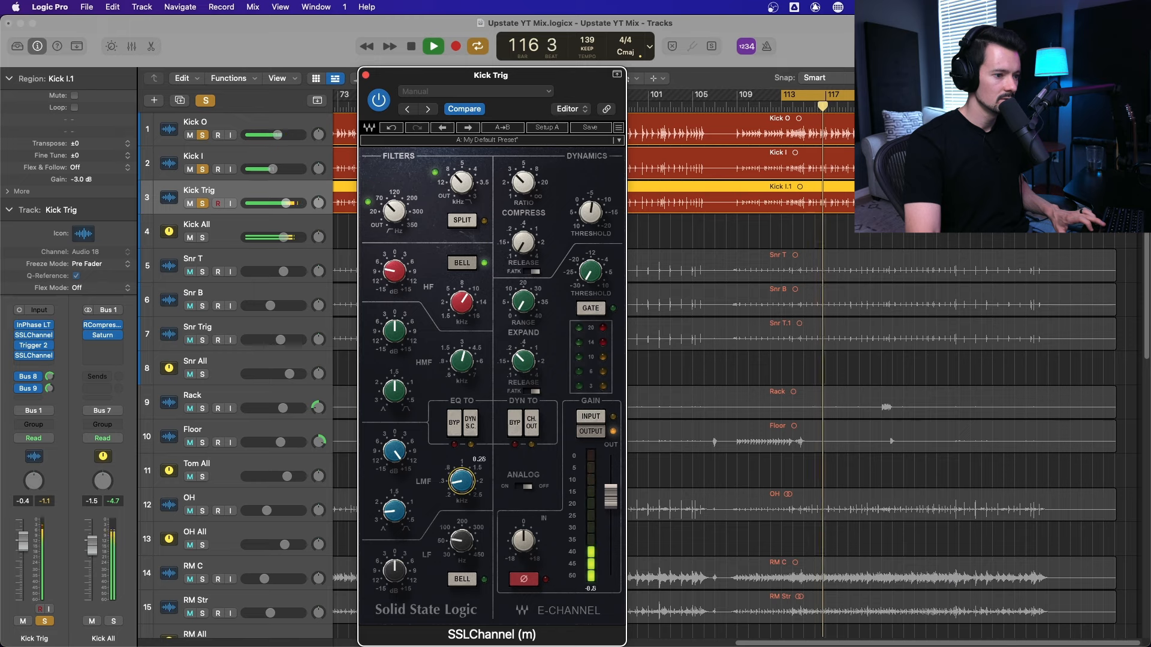
drag(395, 451, 394, 451)
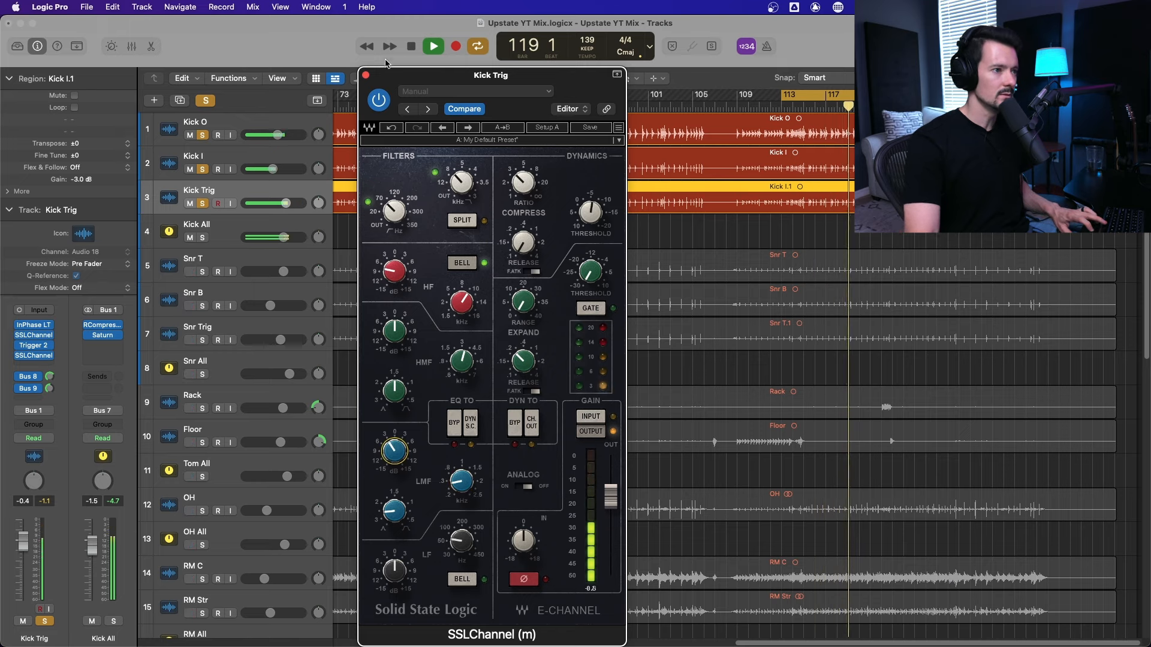
click(365, 75)
Step: Clear all solos and lower the Kick Trig level to -5.5 dB in the full mix
click(208, 100)
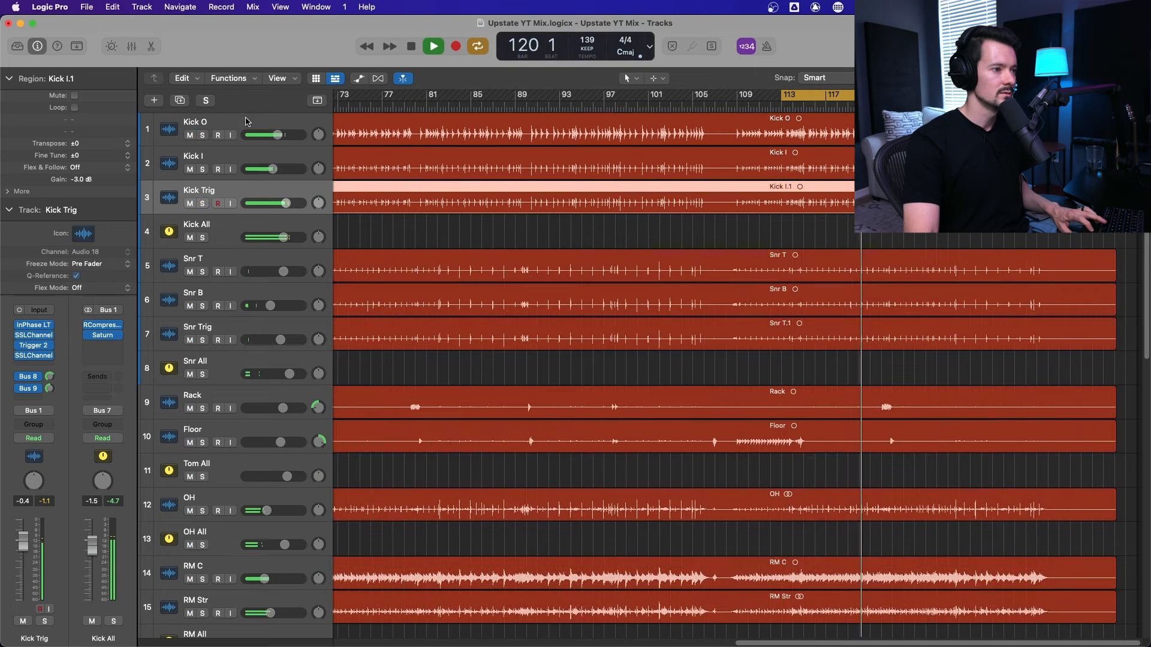
drag(286, 203, 250, 218)
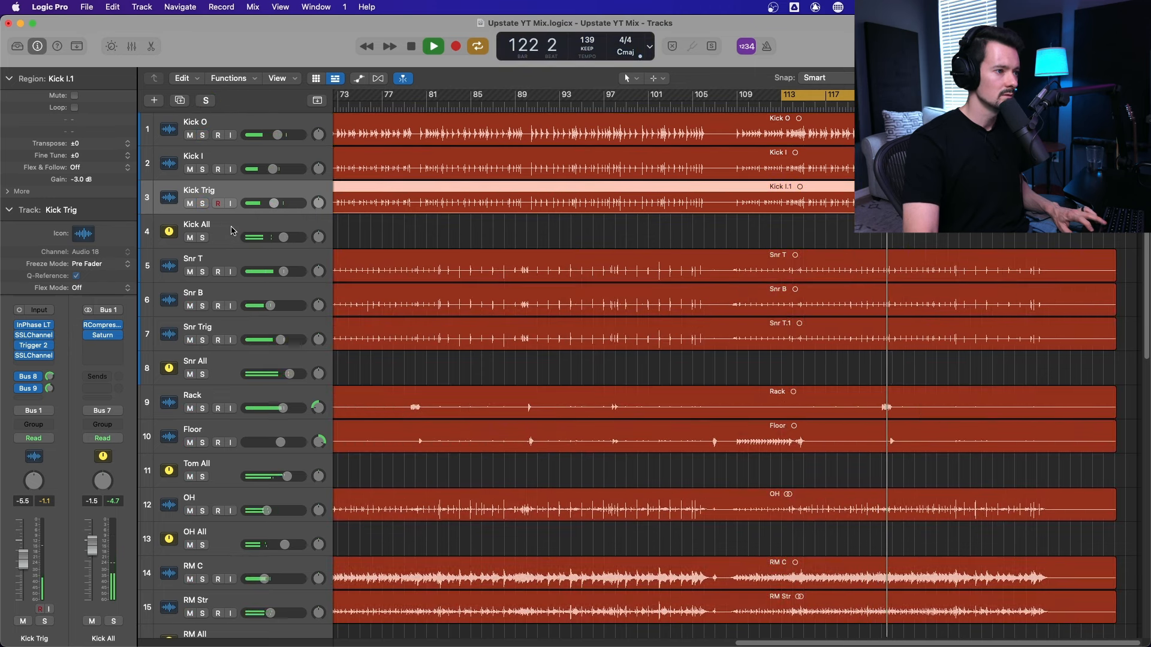
click(234, 231)
Step: Compare Kick O alone with Kick Trig and Kick I added to the solo
key(space)
key(space)
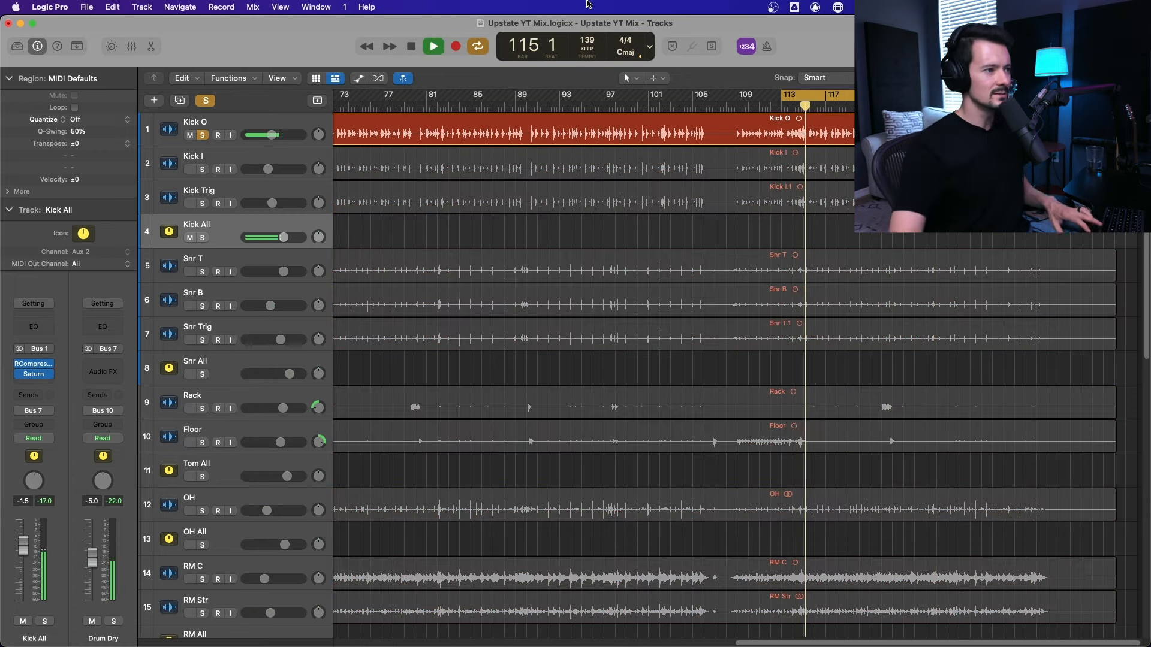
click(202, 204)
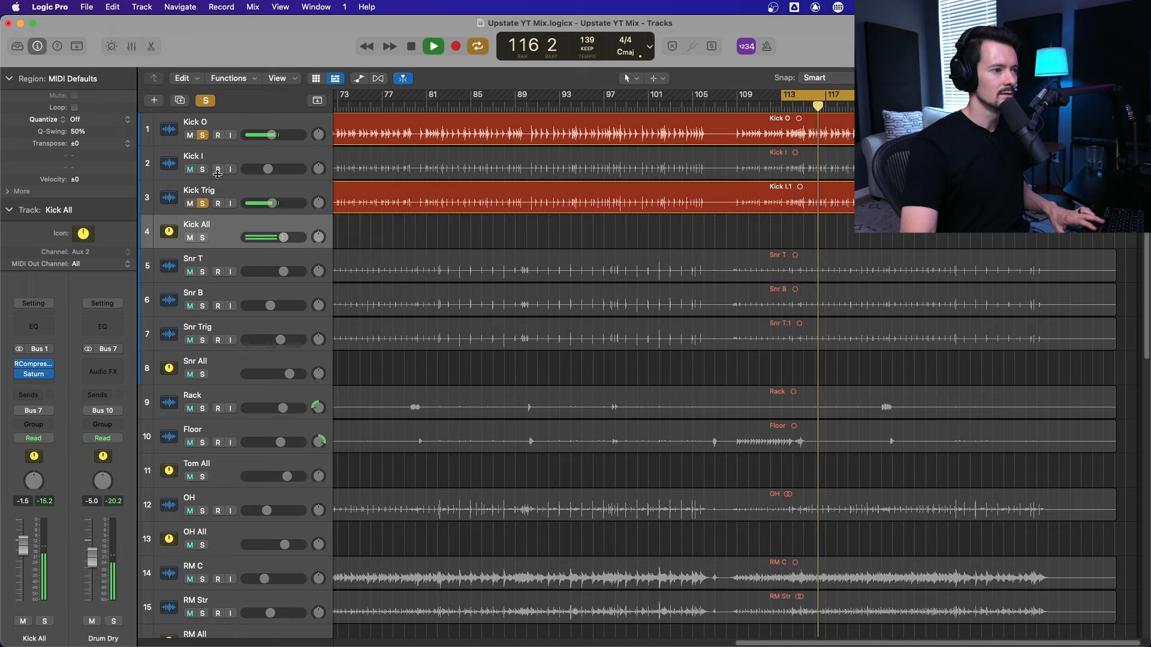
click(202, 169)
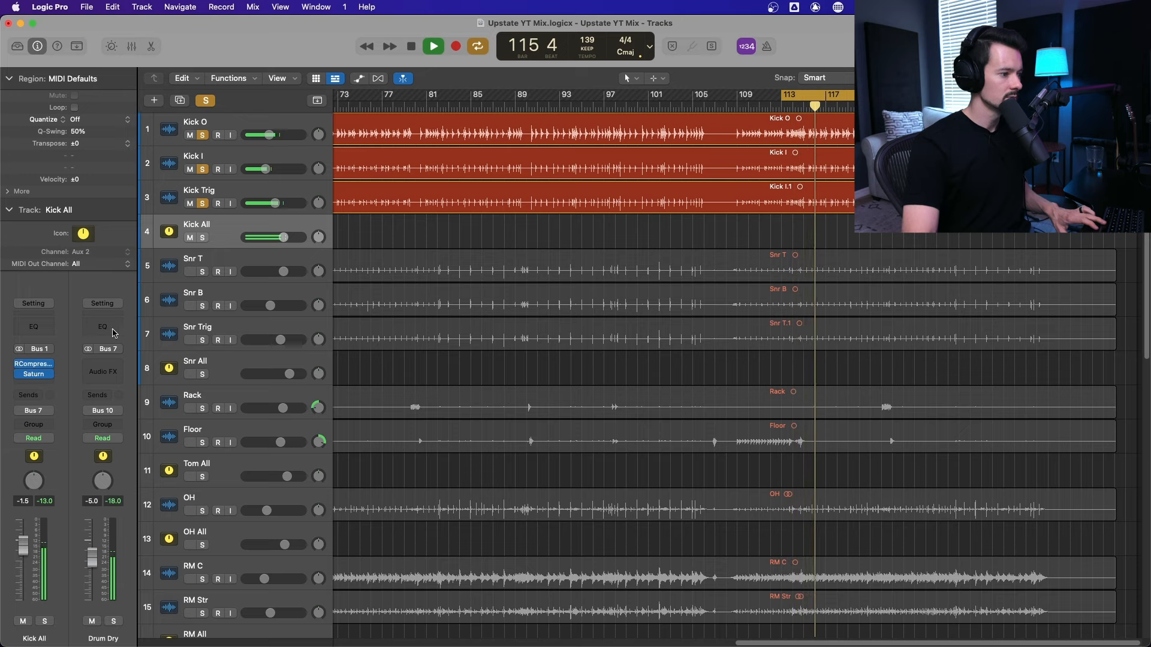
alt+click(204, 135)
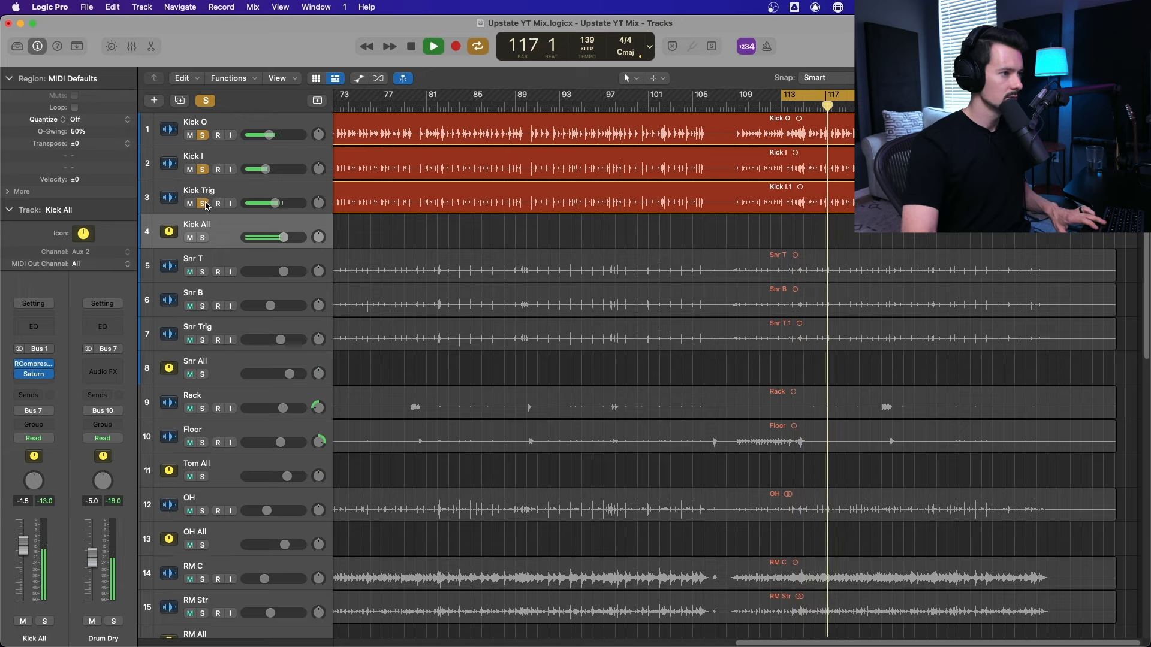
Step: Select Kick Trig, open the mixer and leave only Kick Trig soloed
key(Up)
key(x)
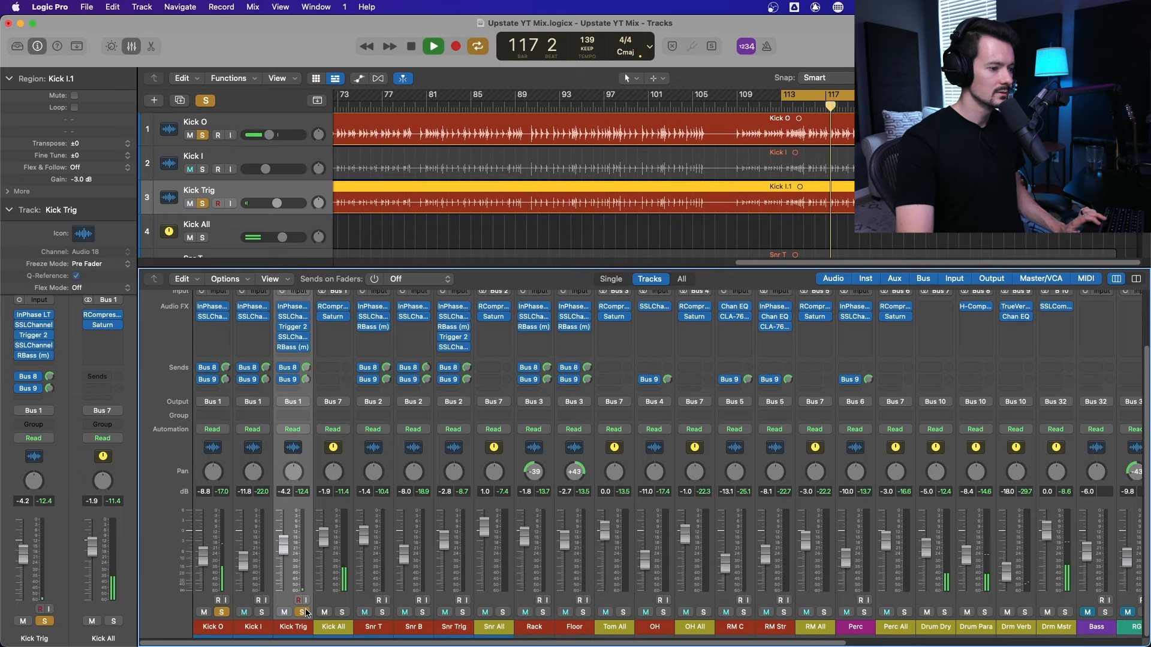
click(223, 611)
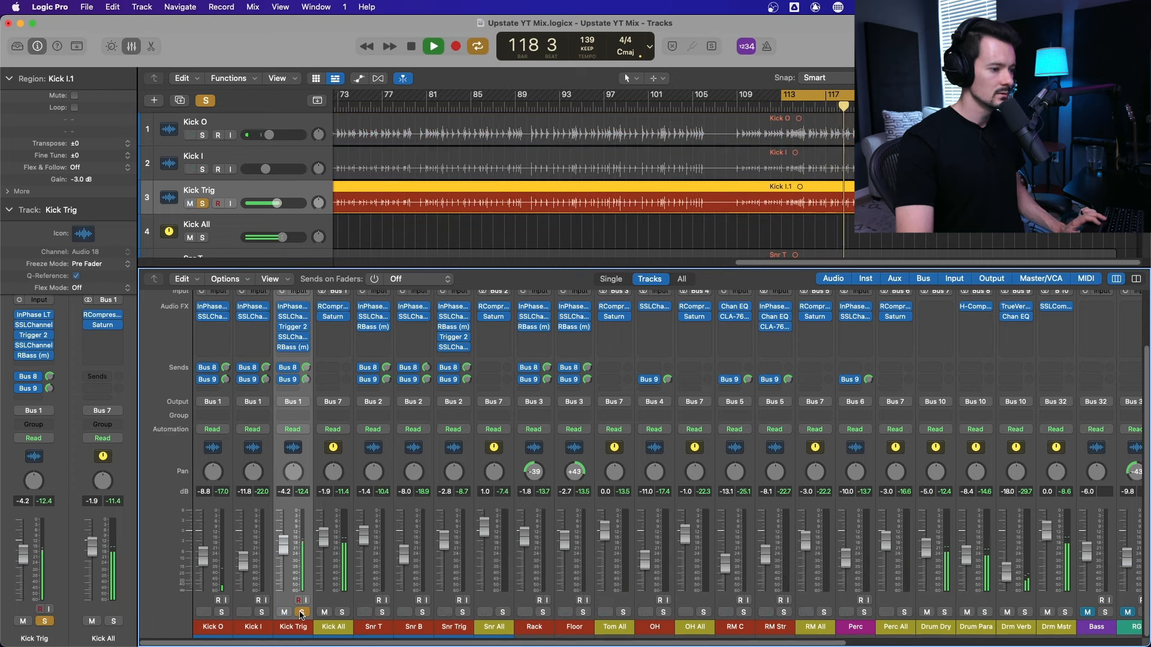
Step: Try RBass on Kick Trig at intensity -17.3 and frequency 57, compare it bypassed and remove the plug-in
click(294, 348)
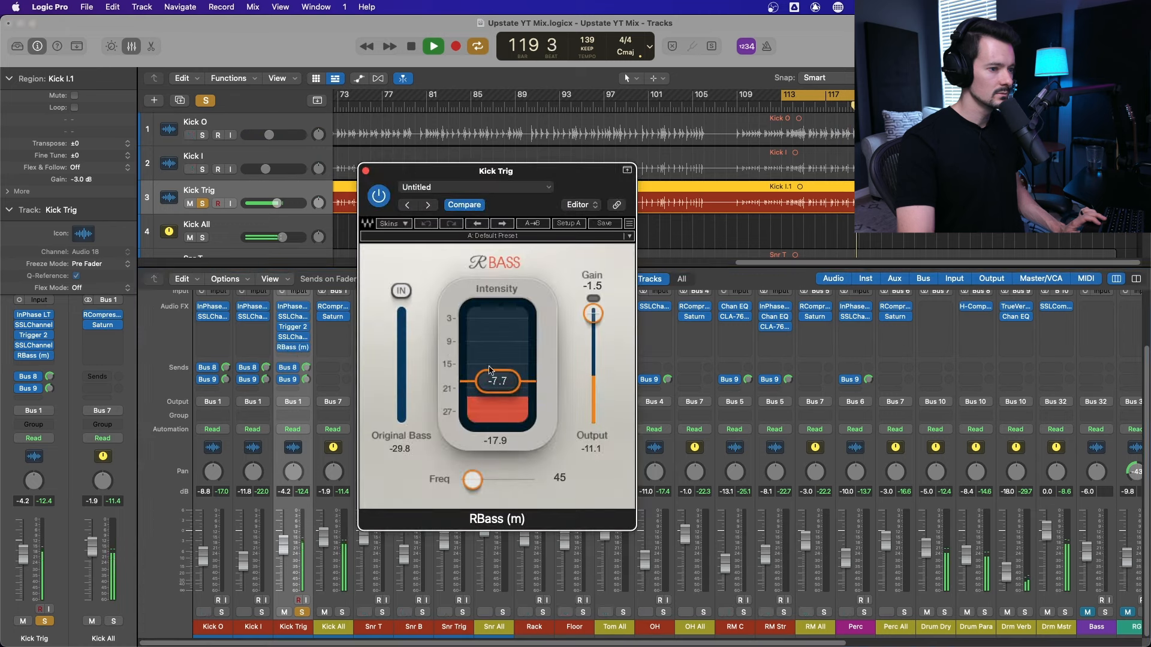
drag(498, 387, 498, 395)
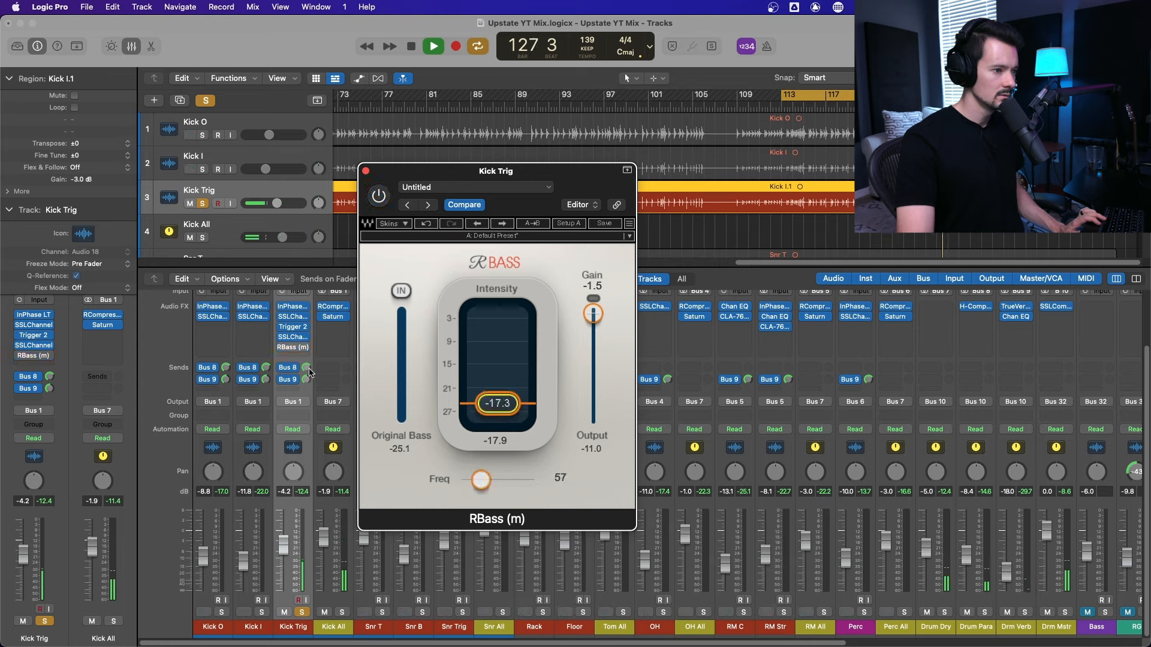
click(308, 348)
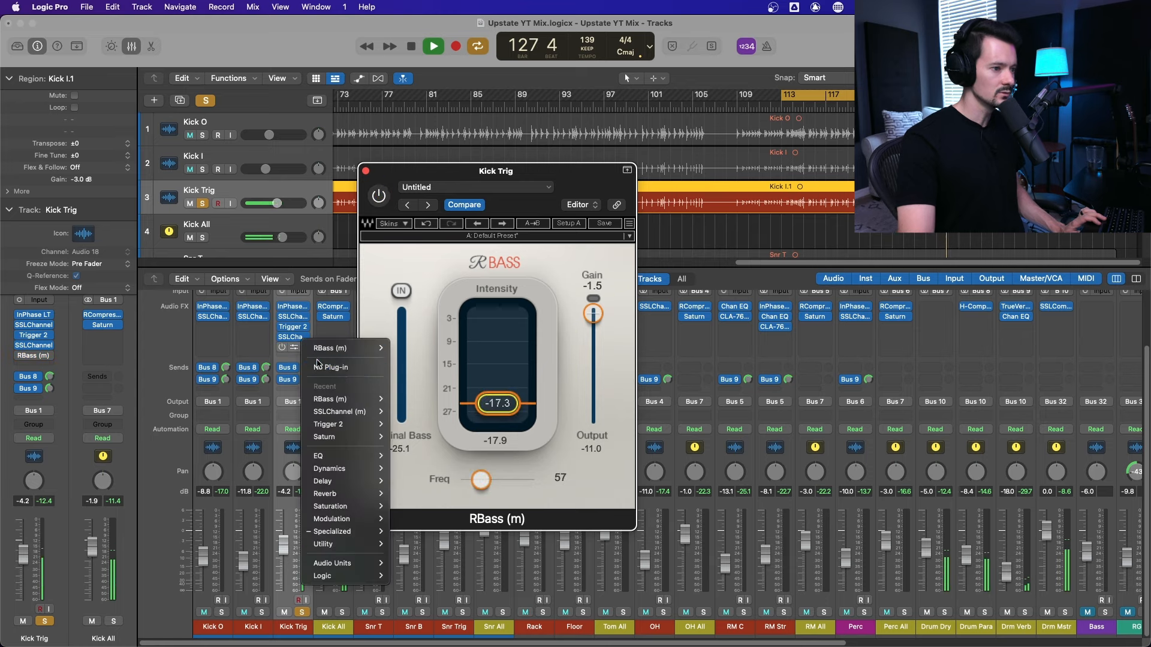
click(333, 366)
click(366, 171)
click(367, 174)
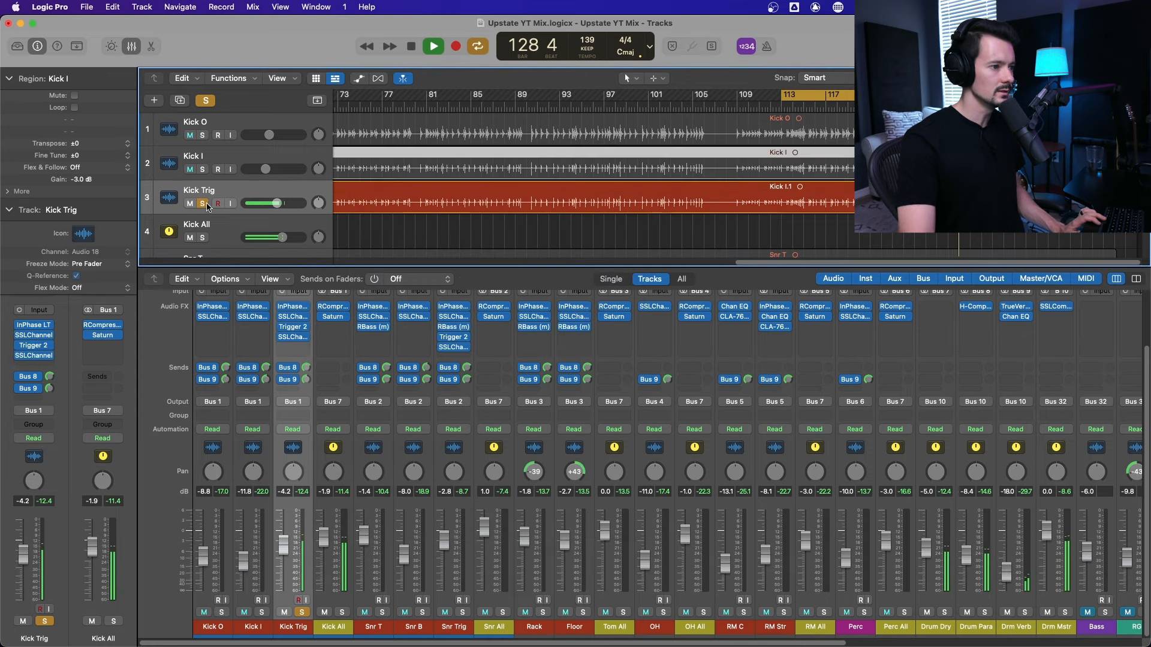